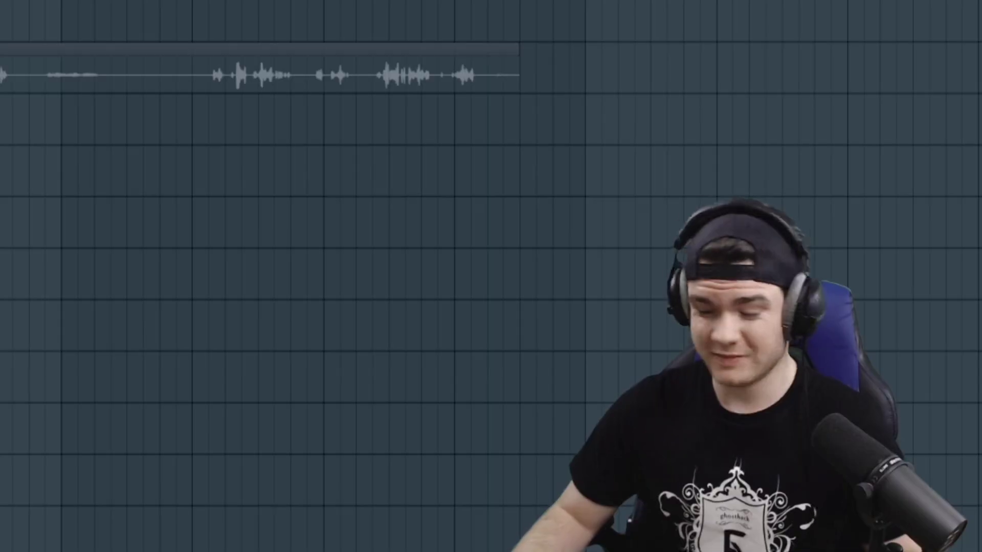
Listen to the recordings on Track 7 and Track 1, soloing each one in turn.
click(136, 282)
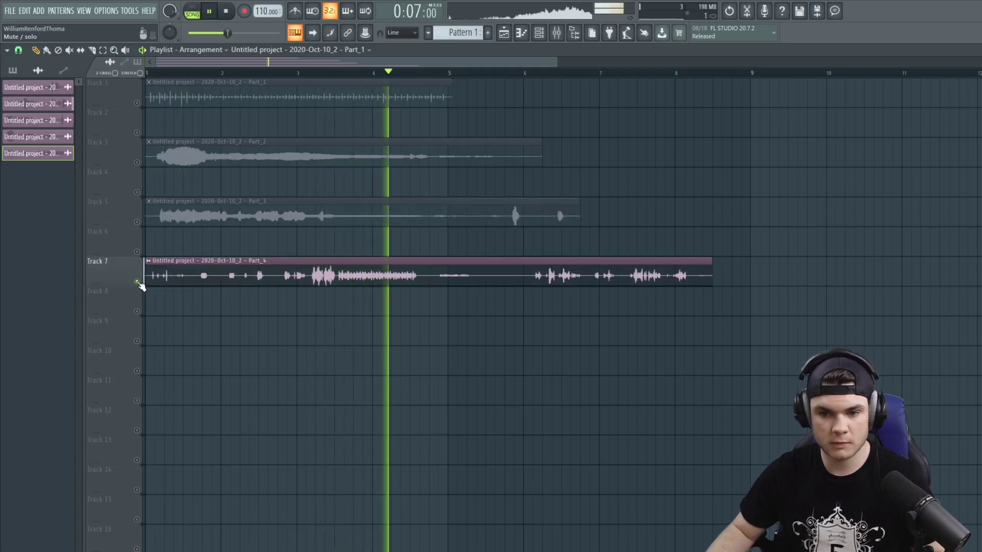
key(space)
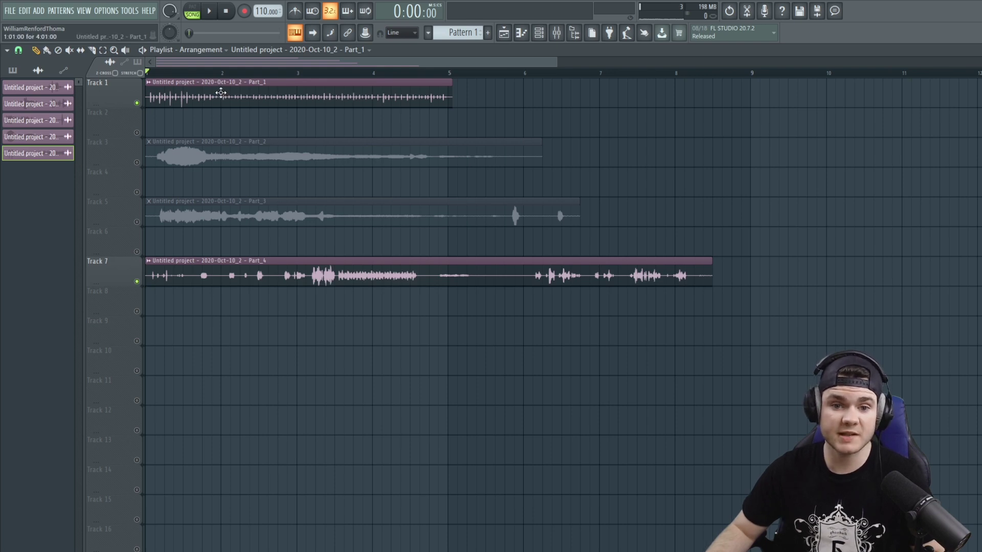
key(space)
key(space)
right_click(137, 281)
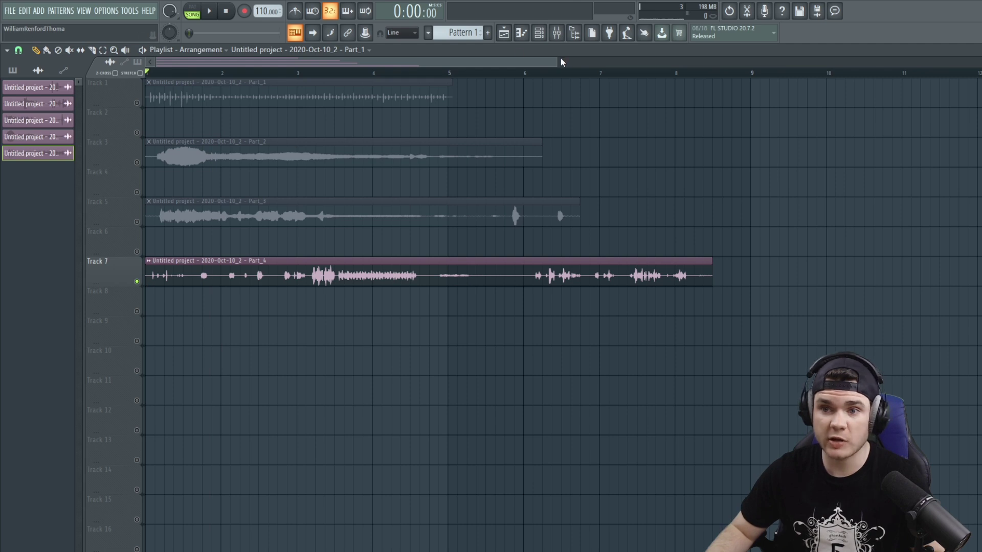
Solo Track 1, select a short time range around its third hit and open that section in Edison.
drag(556, 61, 195, 101)
right_click(137, 103)
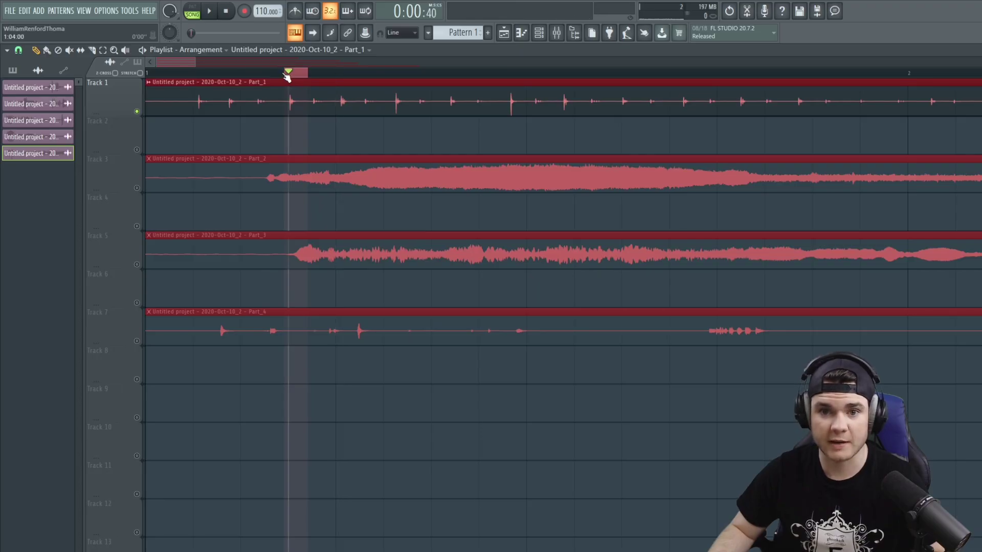
key(ctrl+e)
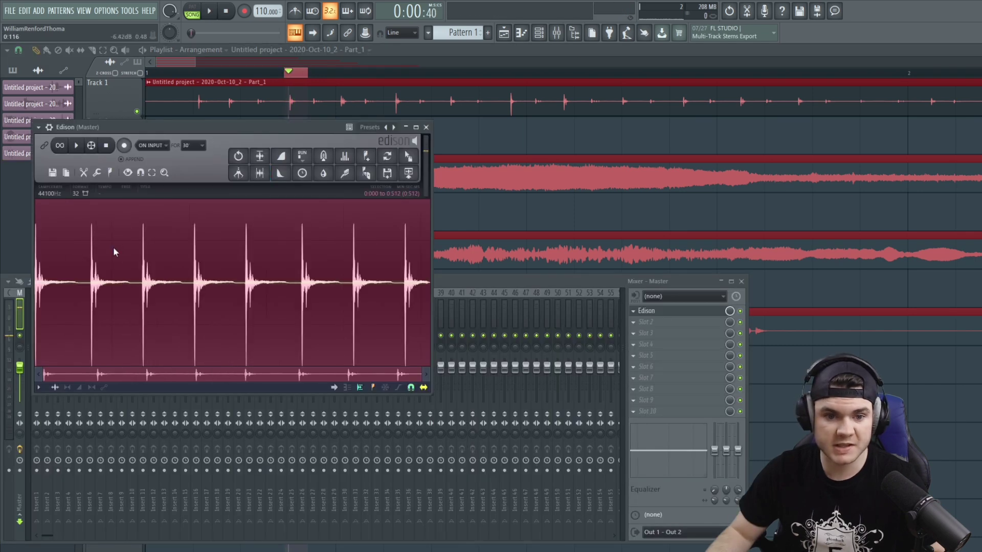
Delete the surplus audio from the sample in Edison and place the short hit on Track 1 at bar 9.
key(Delete)
drag(408, 156, 505, 99)
scroll(485, 78, down, 3)
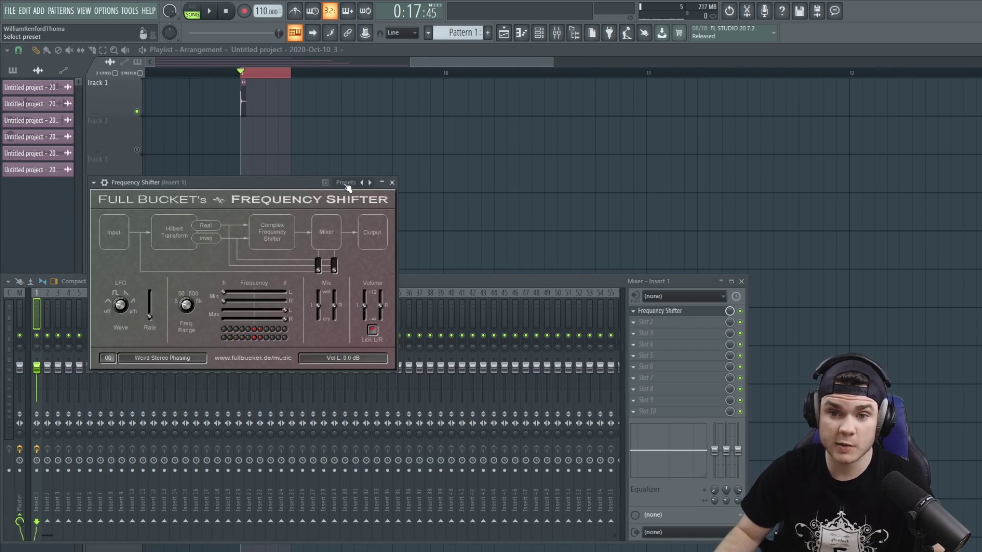
Load the Init preset in Insert 1's Frequency Shifter and lower both maximum frequencies to -5000 Hz.
click(346, 183)
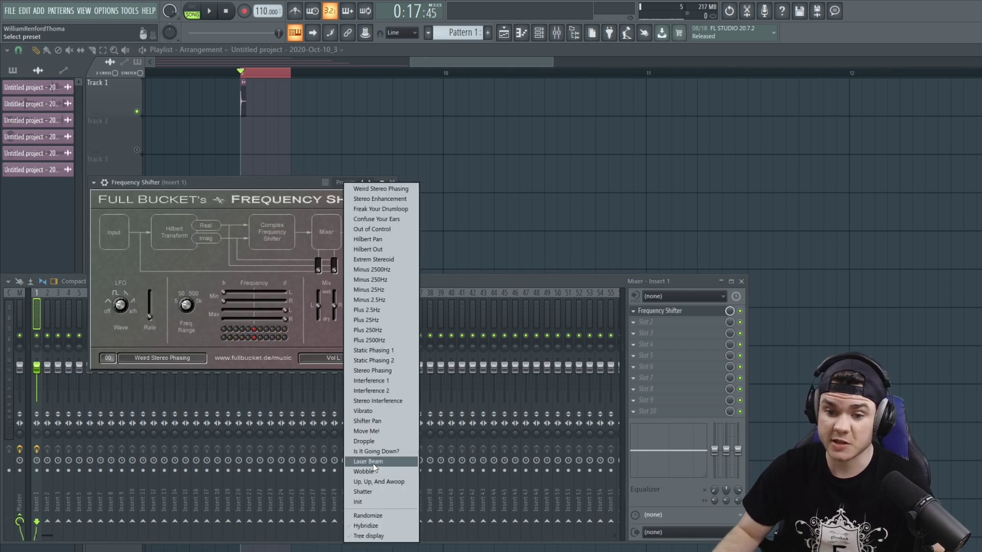
click(357, 502)
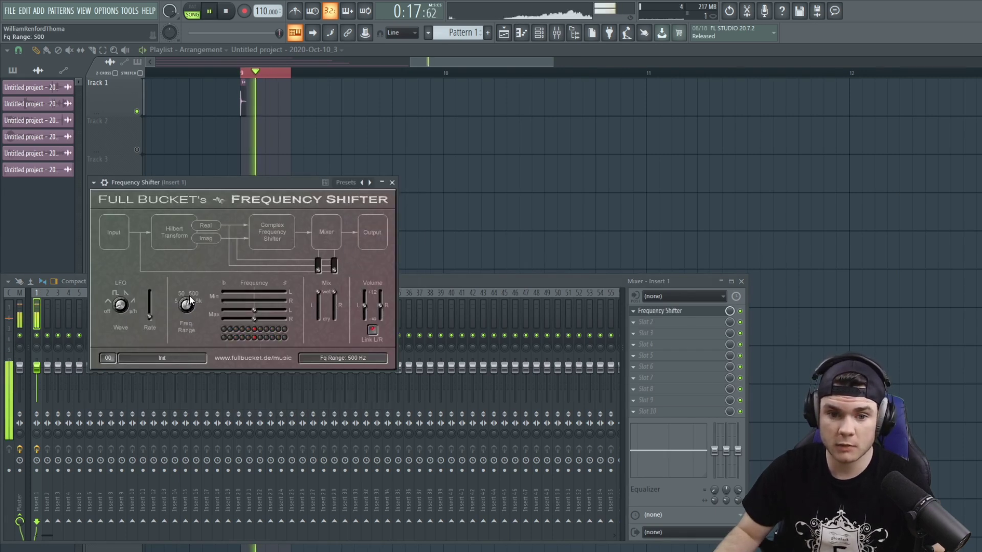
drag(258, 309, 213, 314)
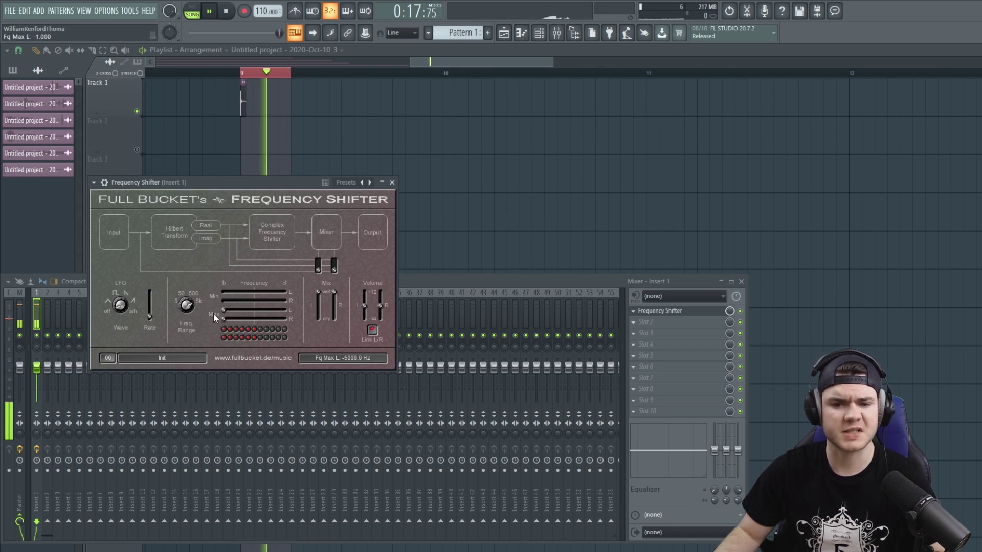
Add Fruity Parametric EQ 2 to slot 2 of Insert 1 and cut a deep, narrow notch in the highs during playback.
click(646, 322)
click(892, 149)
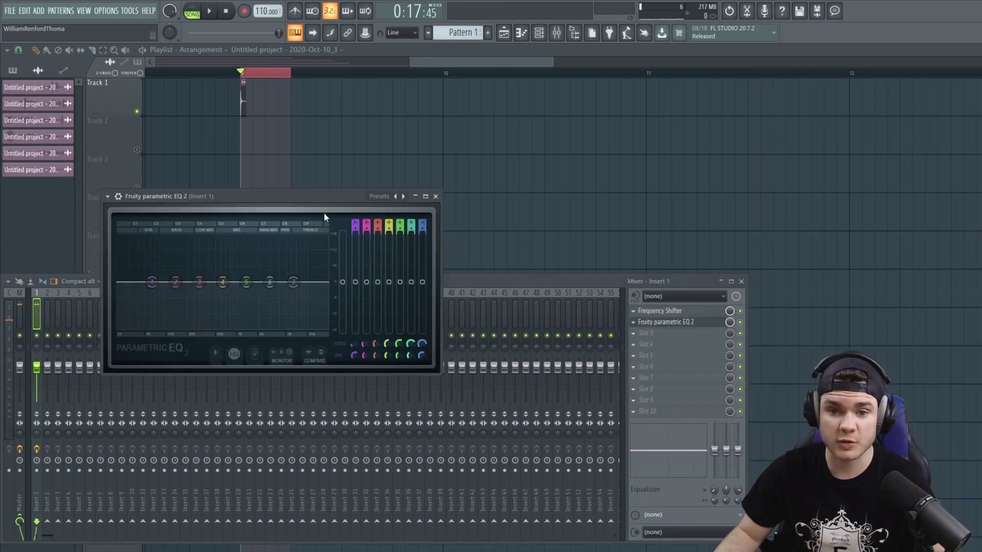
drag(264, 194, 329, 196)
key(space)
drag(283, 279, 312, 261)
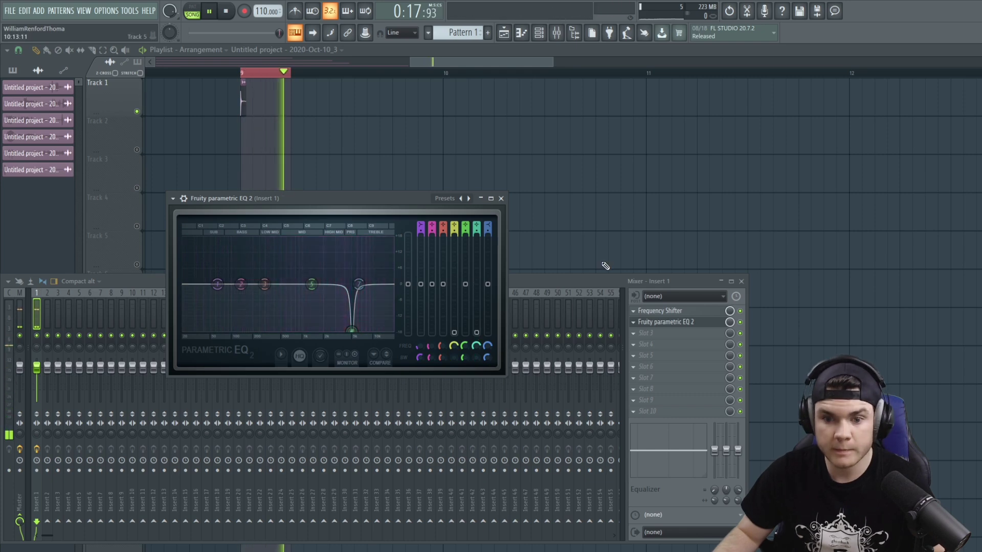
Add a second Frequency Shifter to slot 3 of Insert 1 with both maximum frequencies at about -1897 Hz.
click(645, 333)
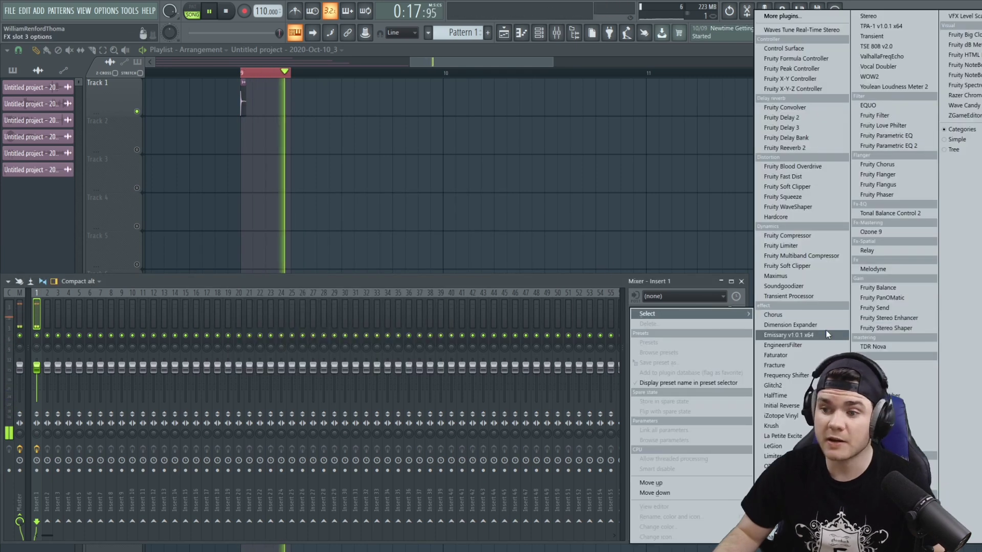
click(783, 375)
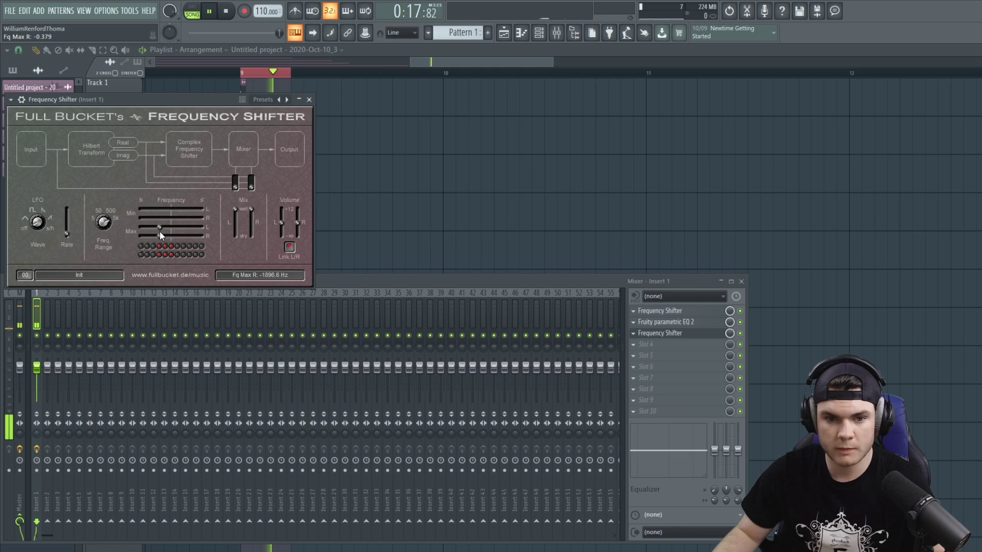
click(663, 331)
Add OTT to slot 4 of Insert 1, setting its time to 721% and its low-band threshold to 170%.
click(653, 345)
click(777, 467)
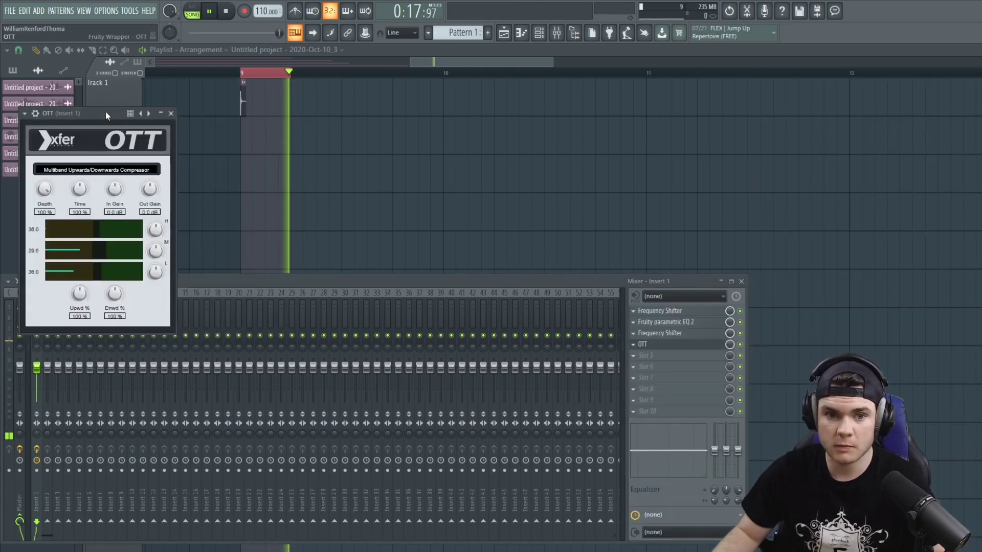
drag(106, 112, 220, 170)
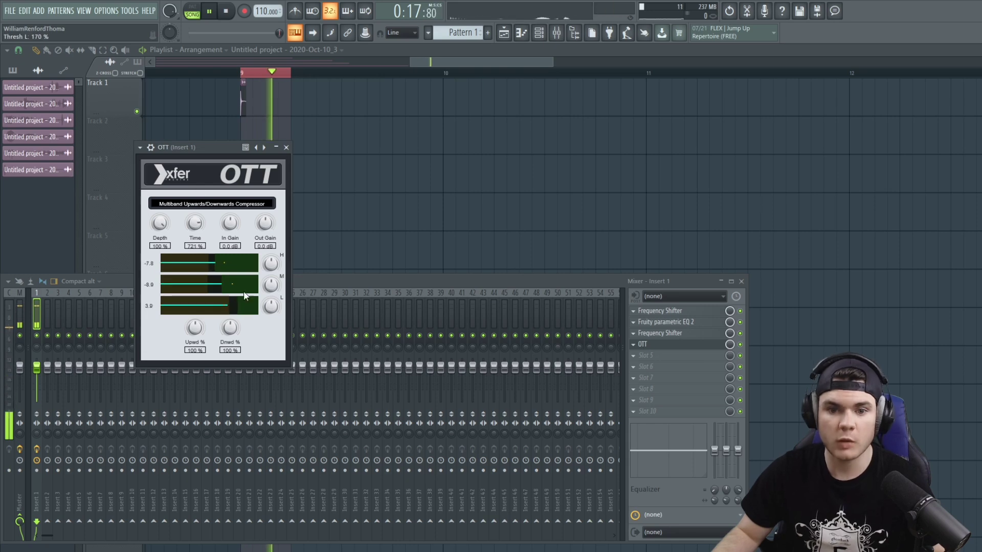
Add Soundgoodizer to slot 5 of Insert 1 and raise its amount to the maximum.
click(645, 355)
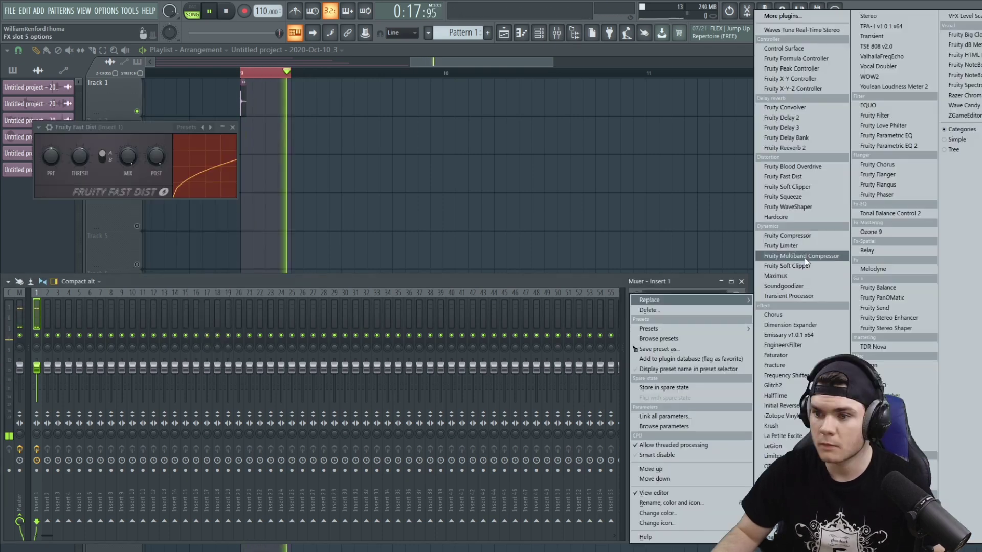
click(801, 285)
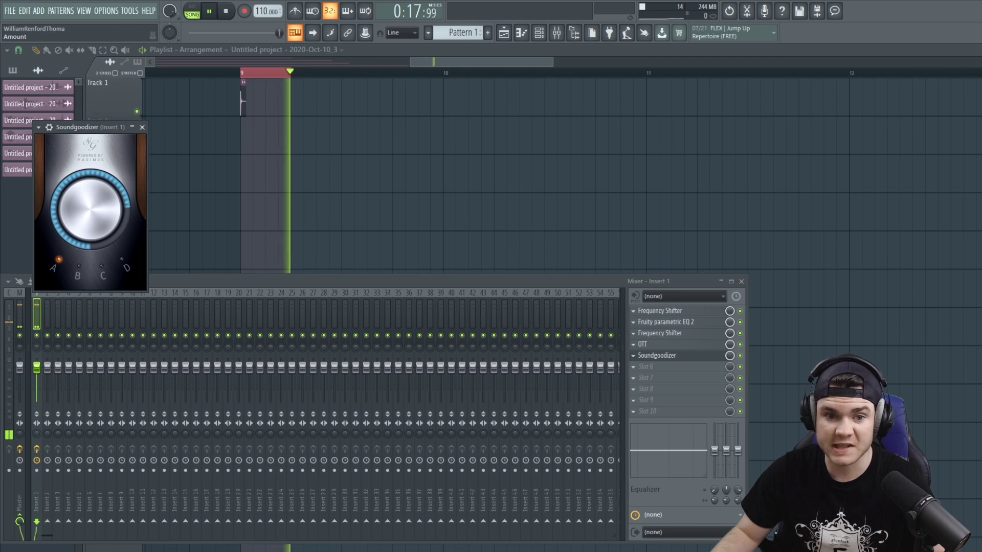
key(space)
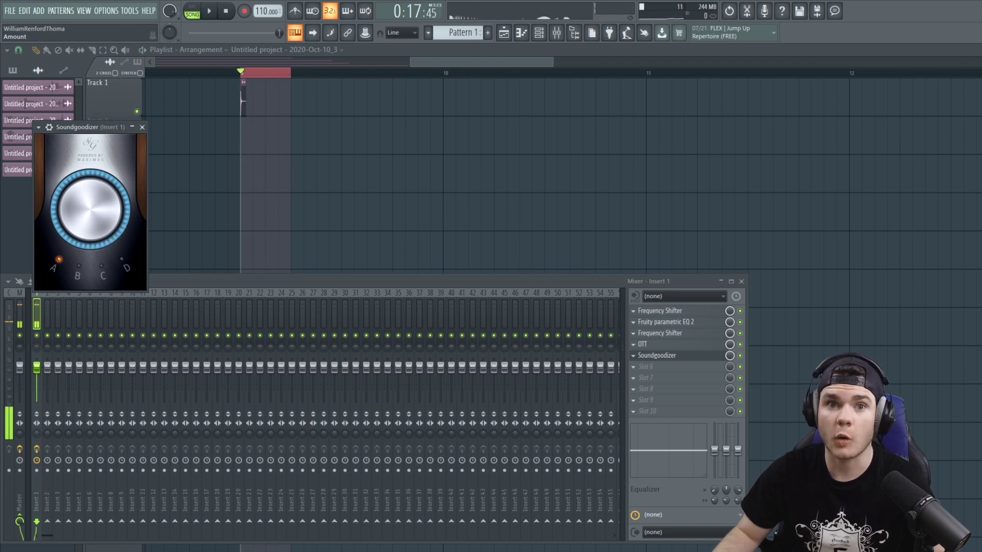
Add Edison to slot 6 of Insert 1, record the processed loop and trim the silence from the recording.
click(640, 367)
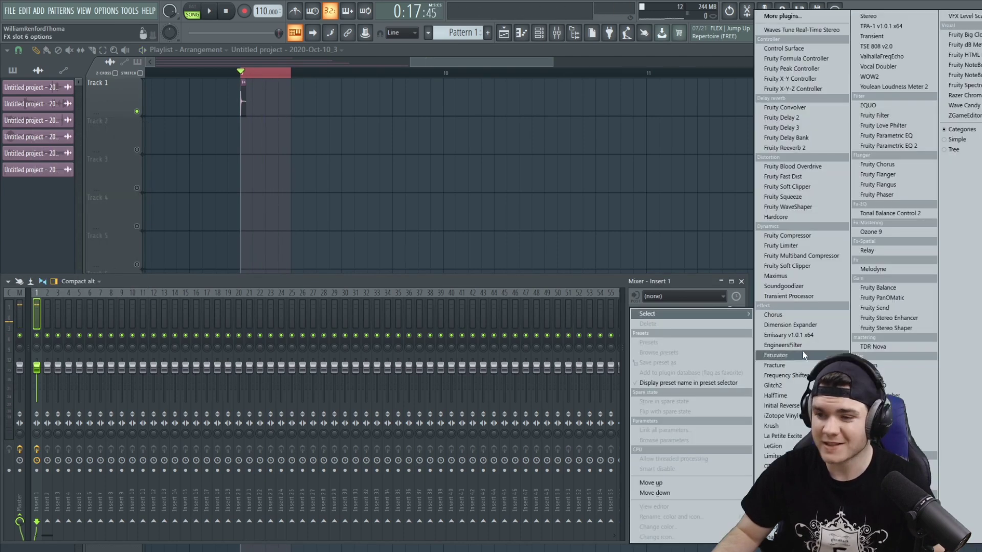
click(880, 366)
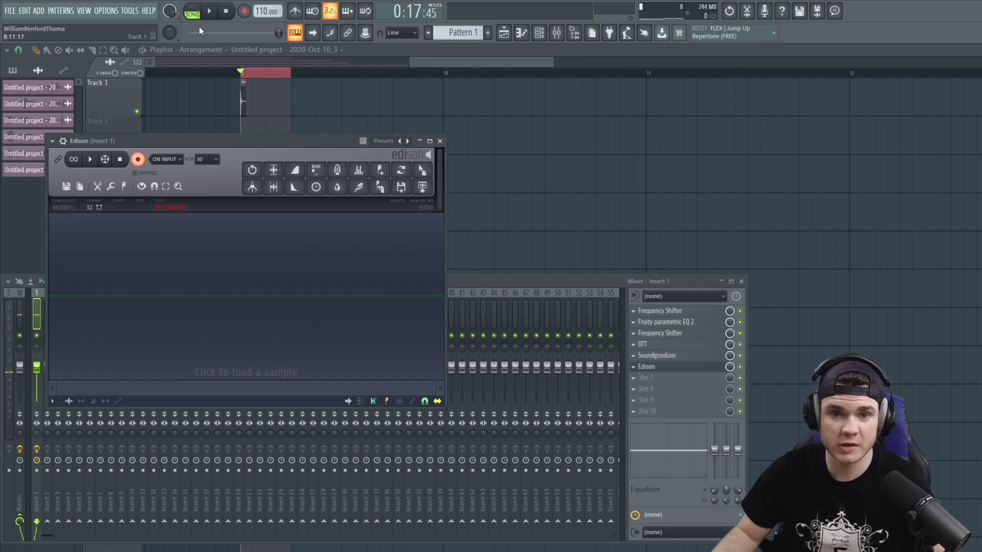
click(210, 10)
click(126, 159)
click(121, 159)
click(275, 187)
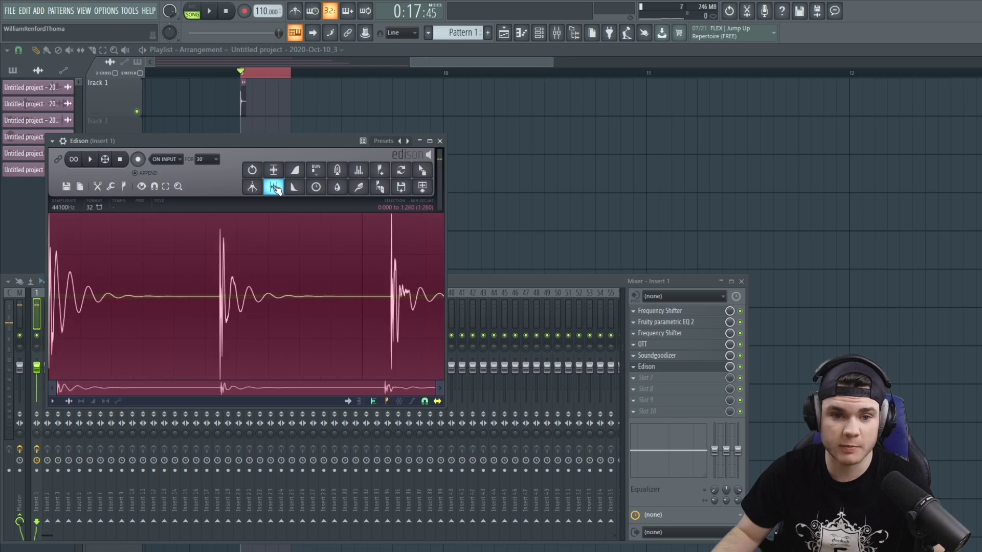
Delete everything from the second hit onward in the Edison recording and play back the remaining single hit.
key(space)
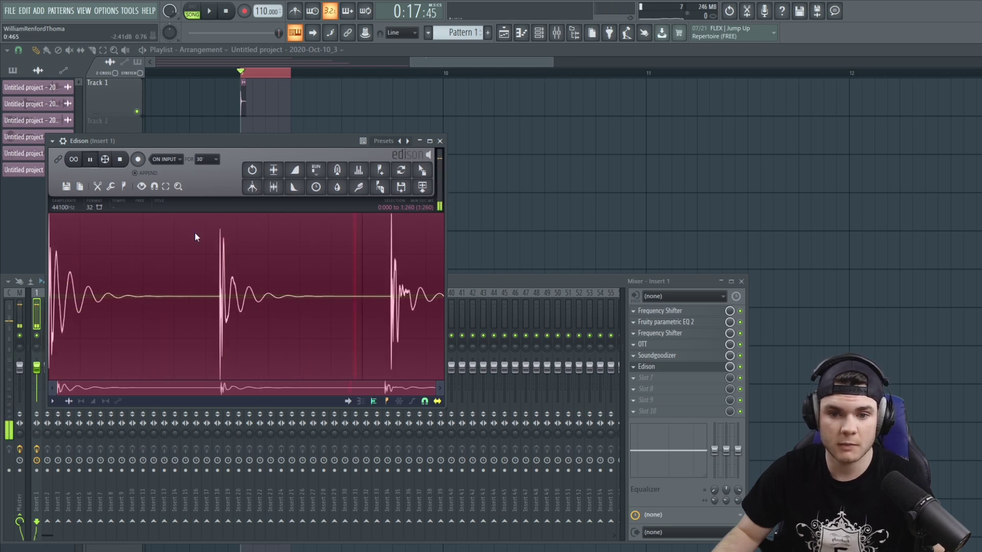
click(208, 257)
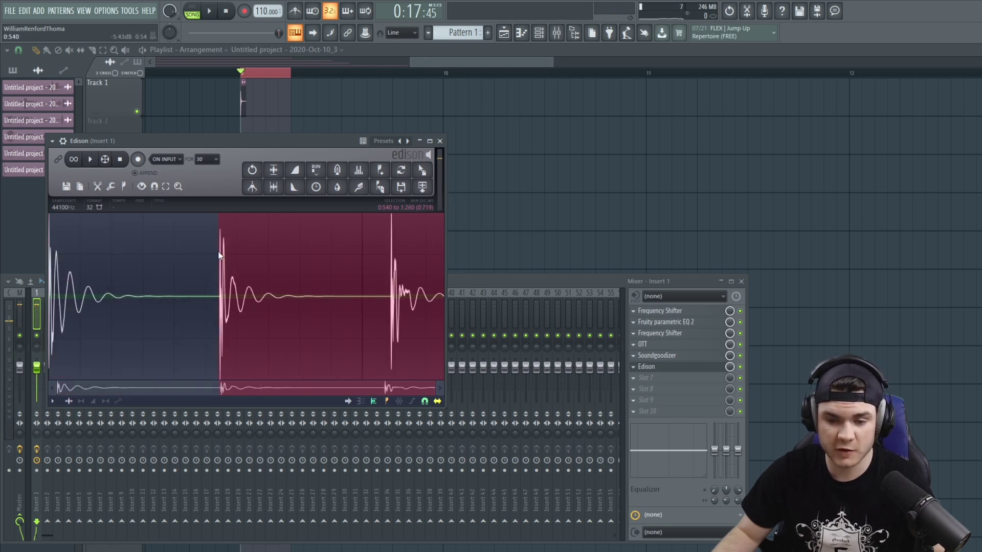
key(Delete)
key(space)
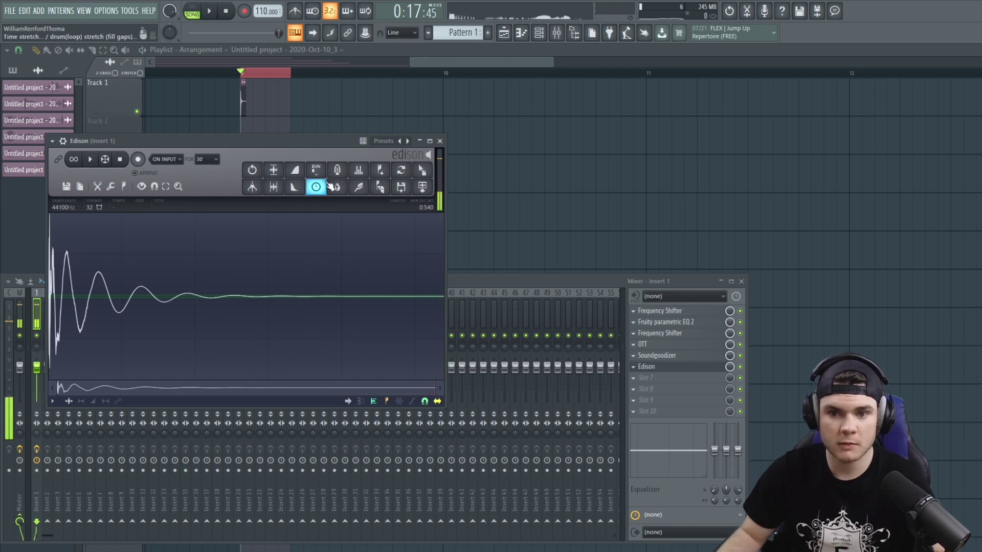
Place the resampled hit on Track 1 at bar 9 and open its channel settings.
drag(423, 171, 554, 136)
drag(401, 95, 276, 95)
double_click(275, 95)
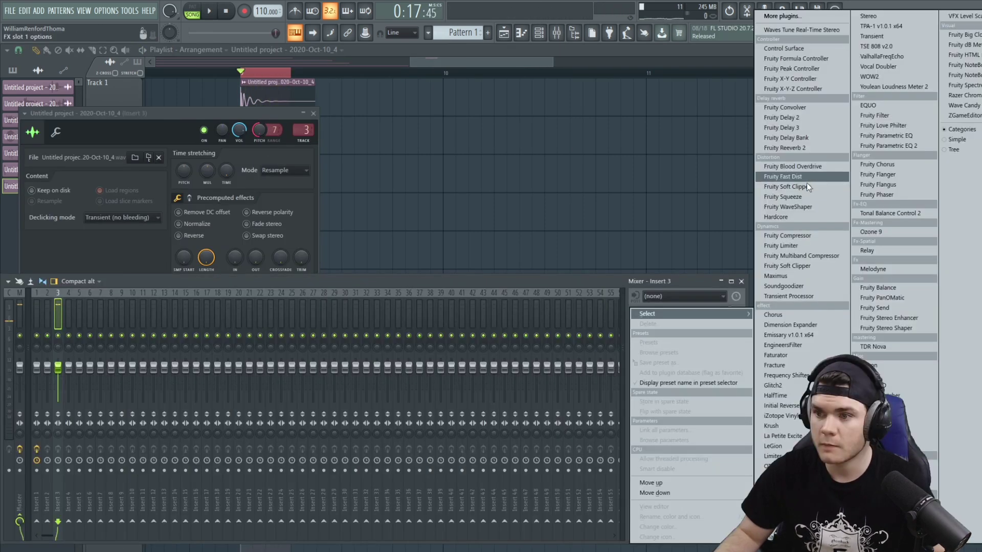
Try Fruity Soft Clipper in slot 1 of Insert 3, then replace it with Fruity WaveShaper.
click(805, 188)
key(space)
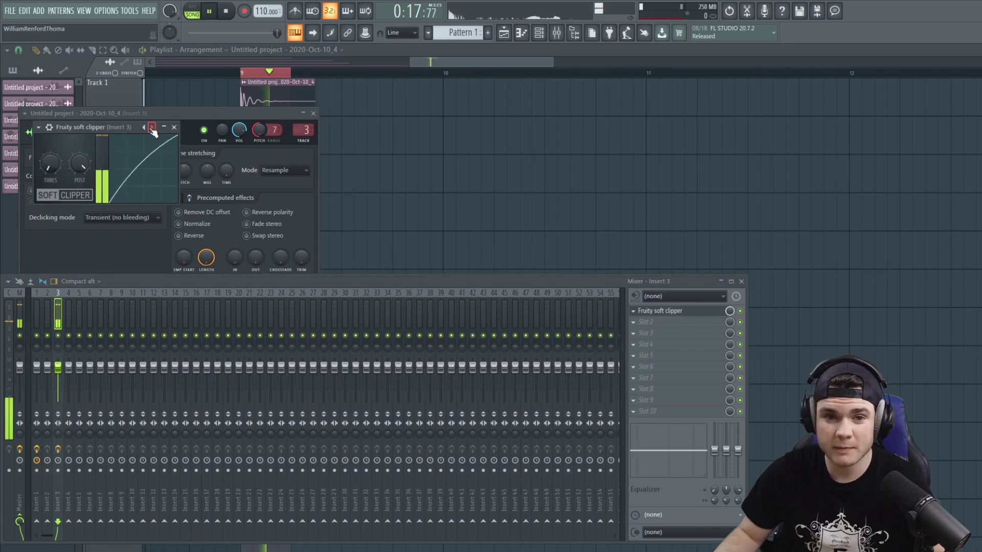
click(635, 311)
mouse_move(646, 301)
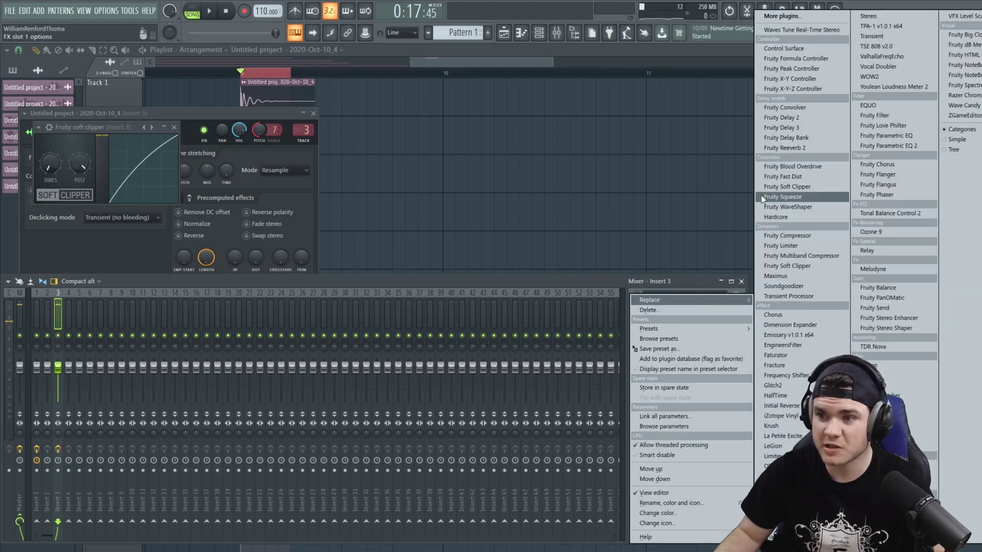
click(796, 207)
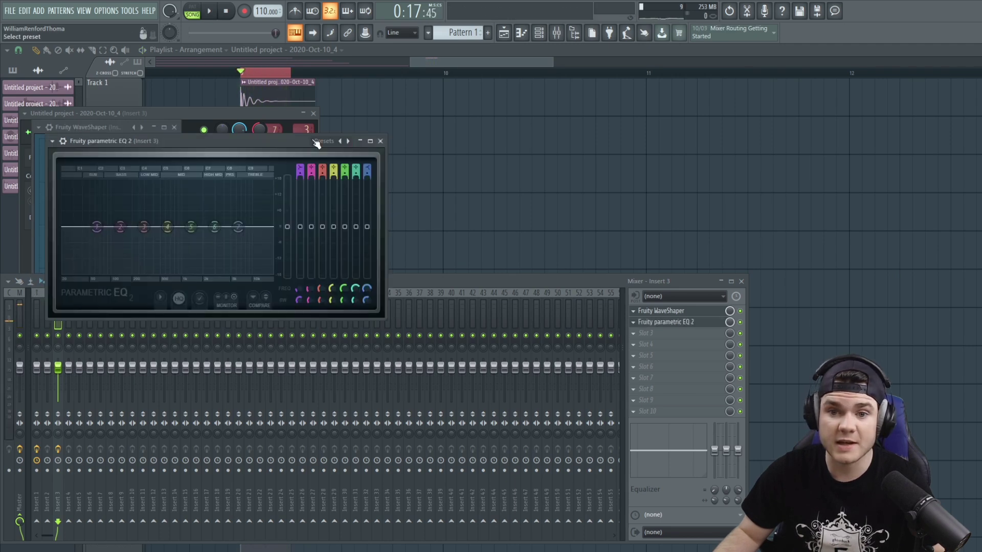
Shape Insert 3's Parametric EQ 2 with a preset, a raised high-pass, a mid dip and a cut of about 7.3 dB near 5 kHz.
click(324, 141)
click(50, 226)
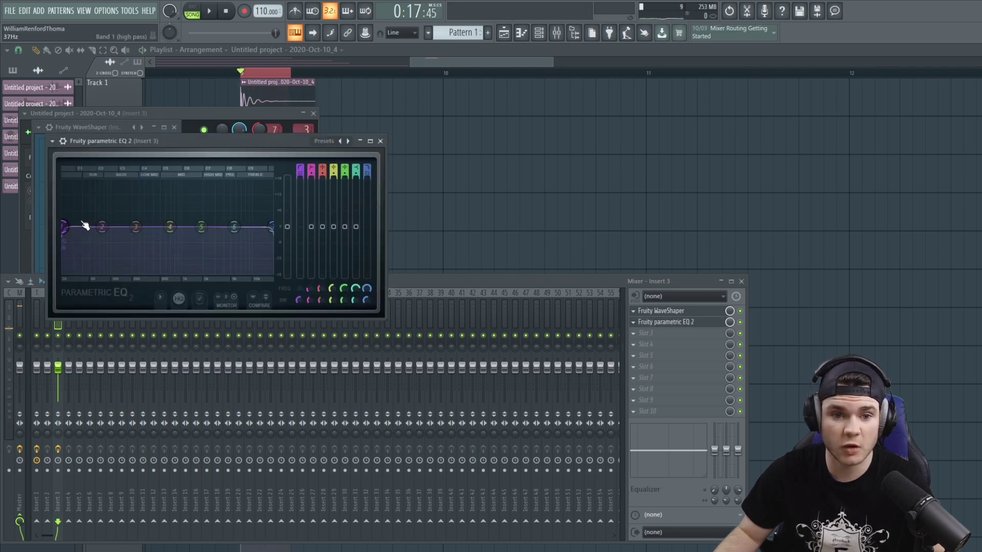
key(space)
drag(70, 225, 88, 226)
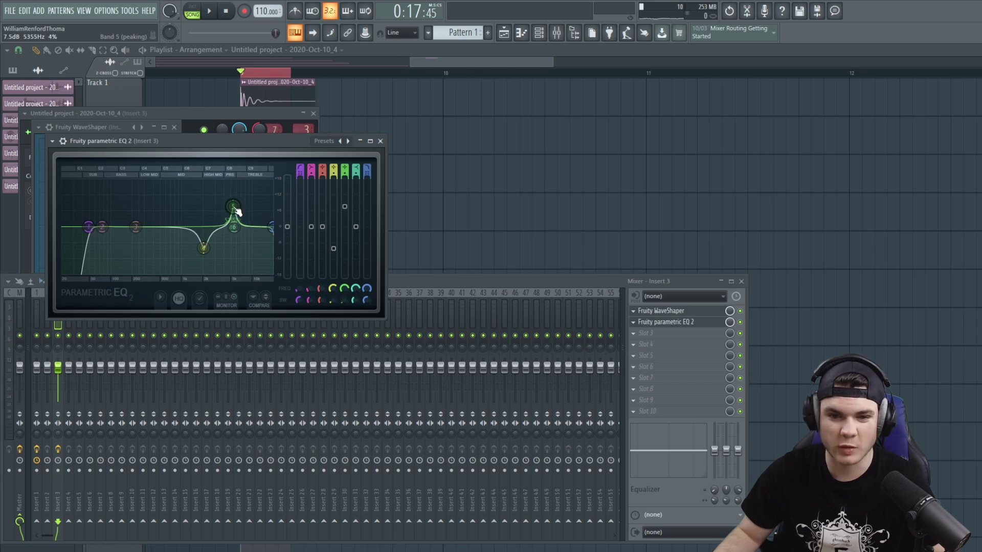
key(space)
drag(237, 211, 234, 250)
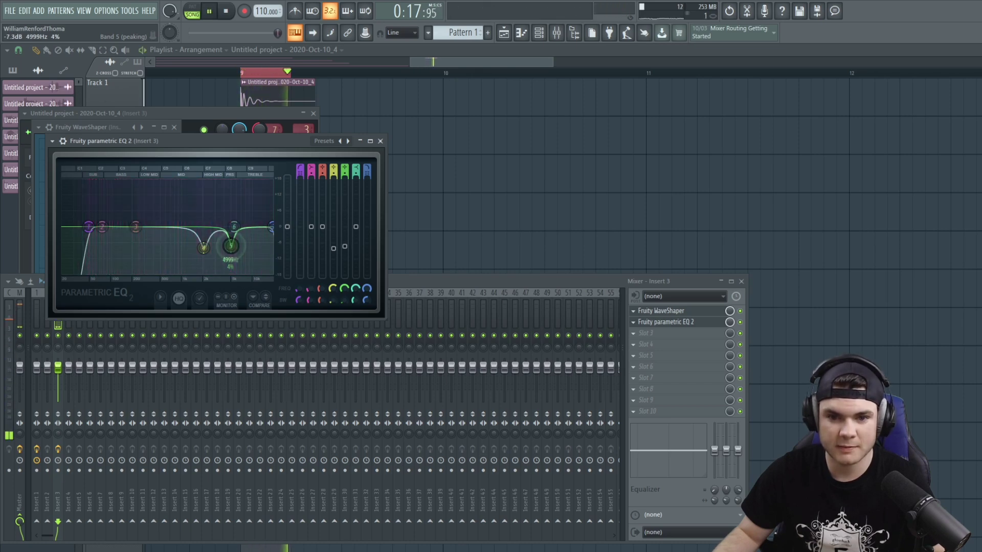
Add Soundgoodizer to slot 3 of Insert 3 and use another Parametric EQ 2 band to adjust the upper mids.
click(646, 333)
click(792, 290)
drag(117, 153, 358, 190)
click(665, 321)
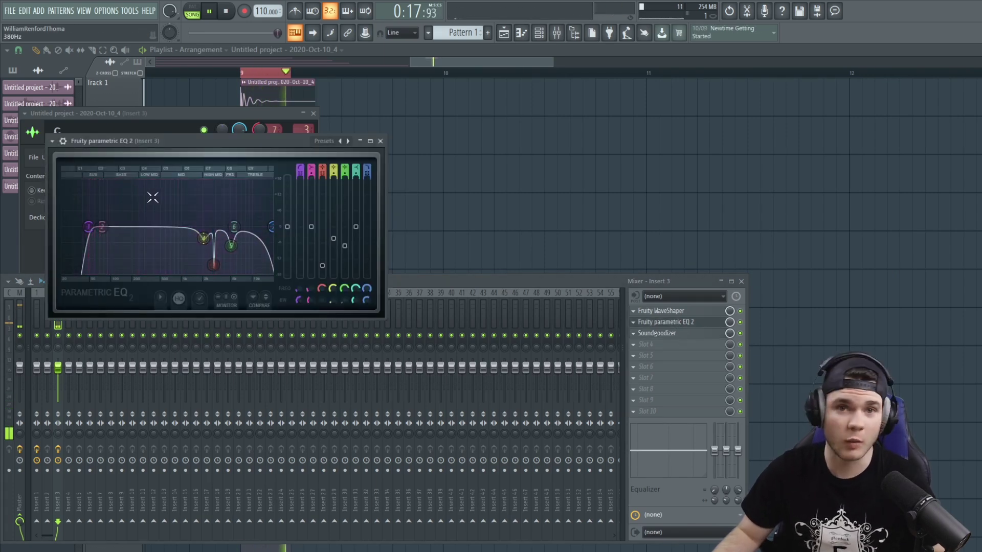
drag(102, 228, 207, 242)
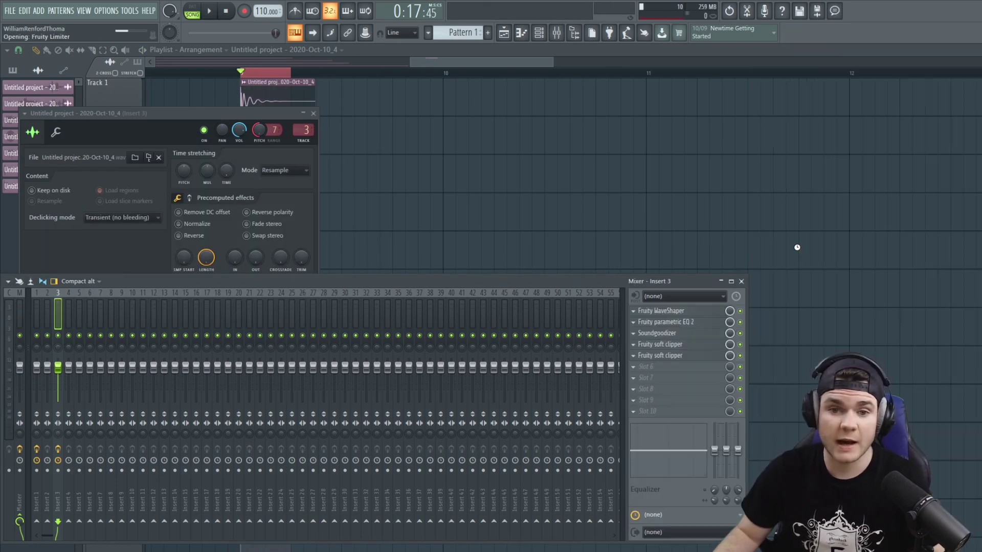
Raise the gain of Insert 3's Fruity Limiter to about 3.3 dB while the loop plays, then close the limiter.
drag(186, 186, 292, 204)
key(space)
drag(213, 330, 213, 318)
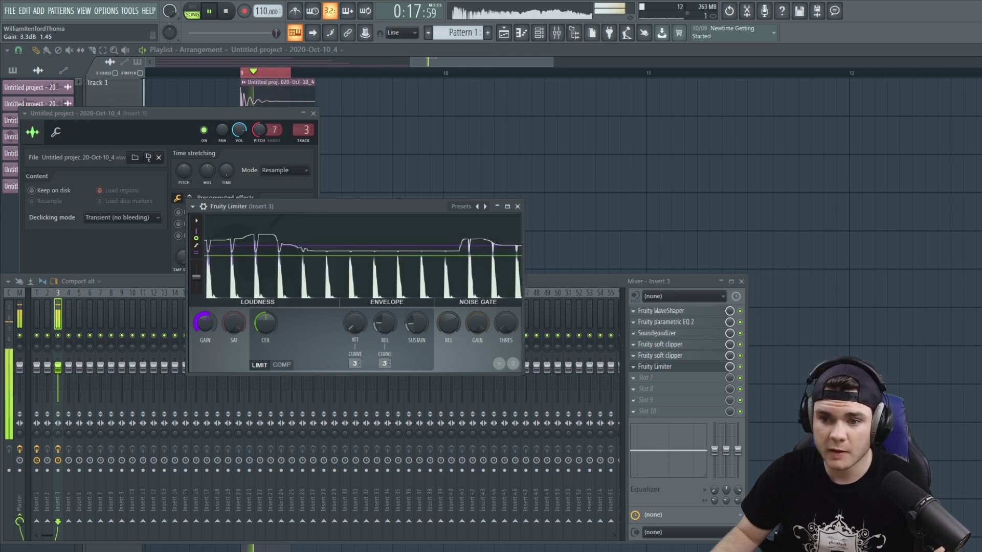
key(space)
click(655, 367)
Add Edison to slot 7 of Insert 3 and record the processed hit from the playing loop.
click(640, 378)
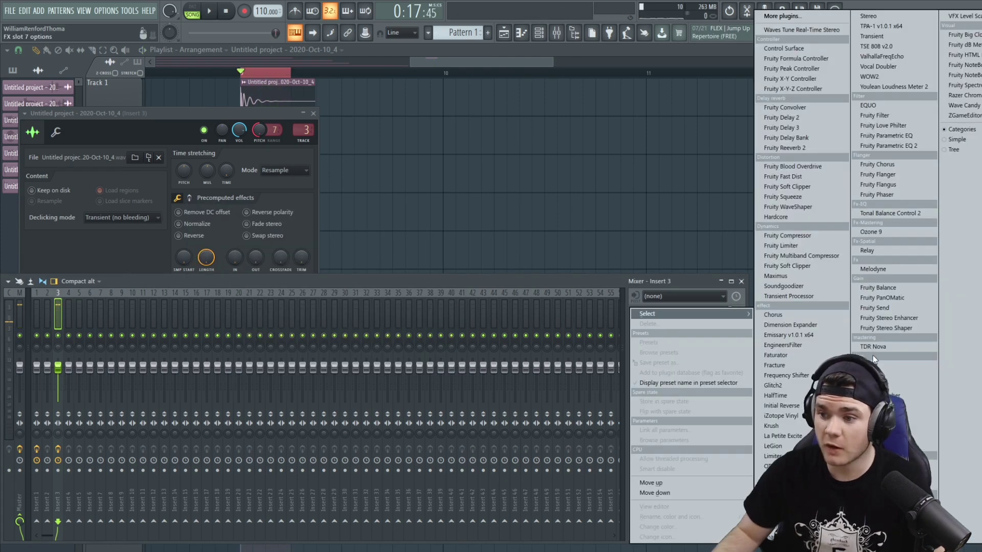
click(872, 357)
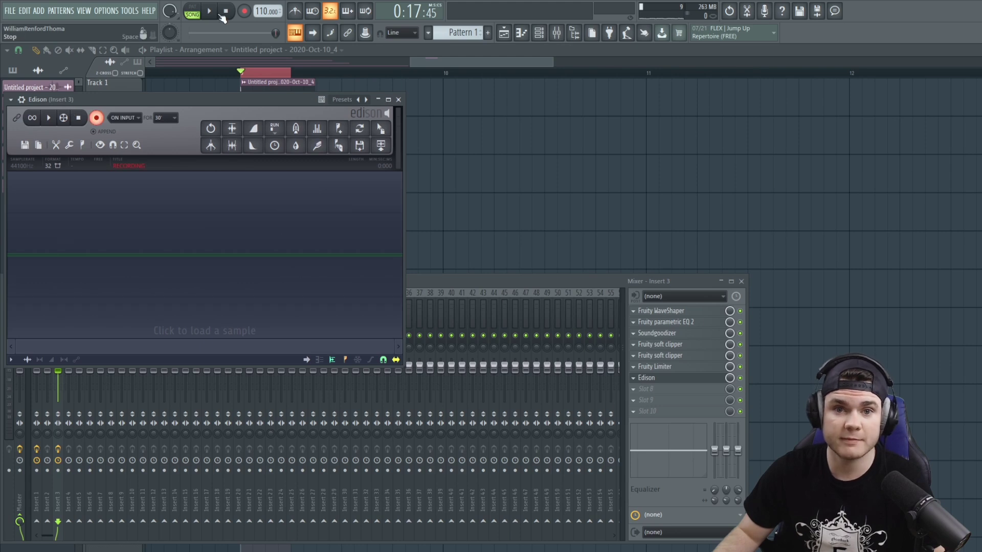
key(space)
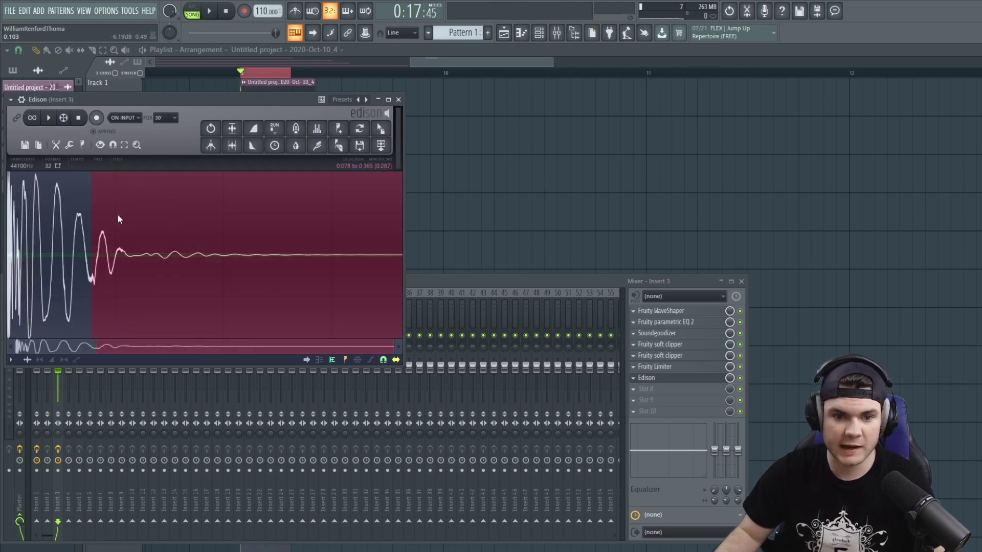
Fade out the recording in Edison from about 0.065 s and delete the tail from about 0.298 s, auditioning the trimmed hit.
drag(84, 230, 76, 230)
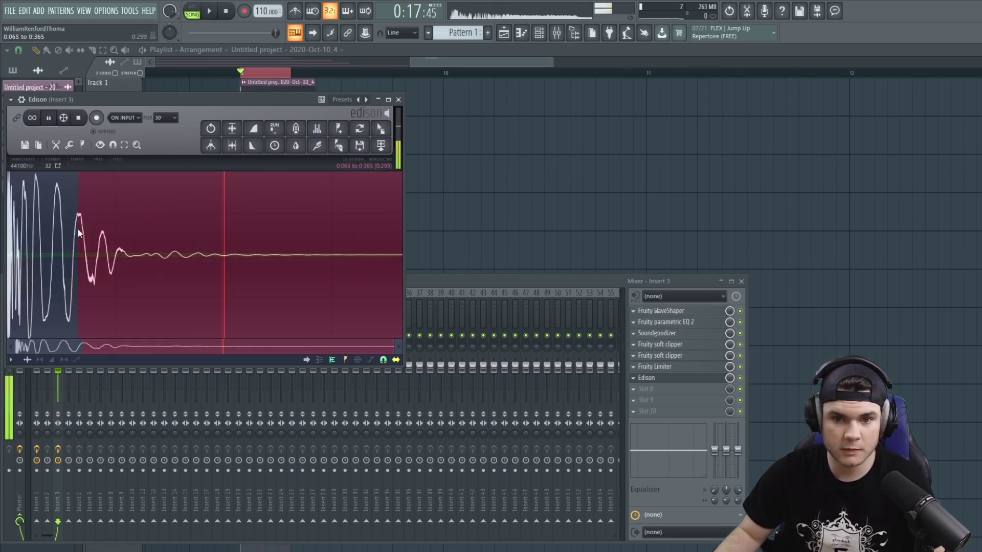
click(257, 148)
drag(401, 193, 328, 192)
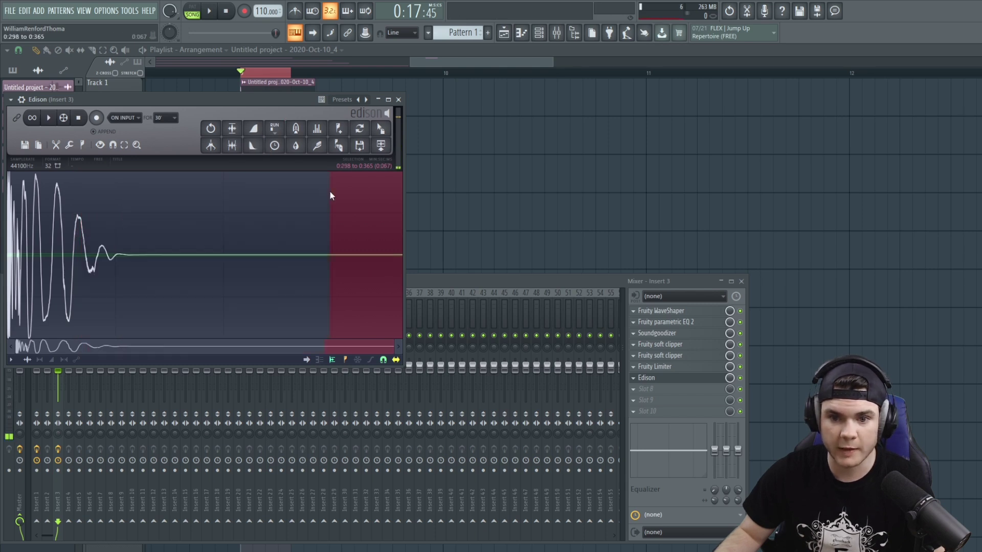
key(Delete)
key(space)
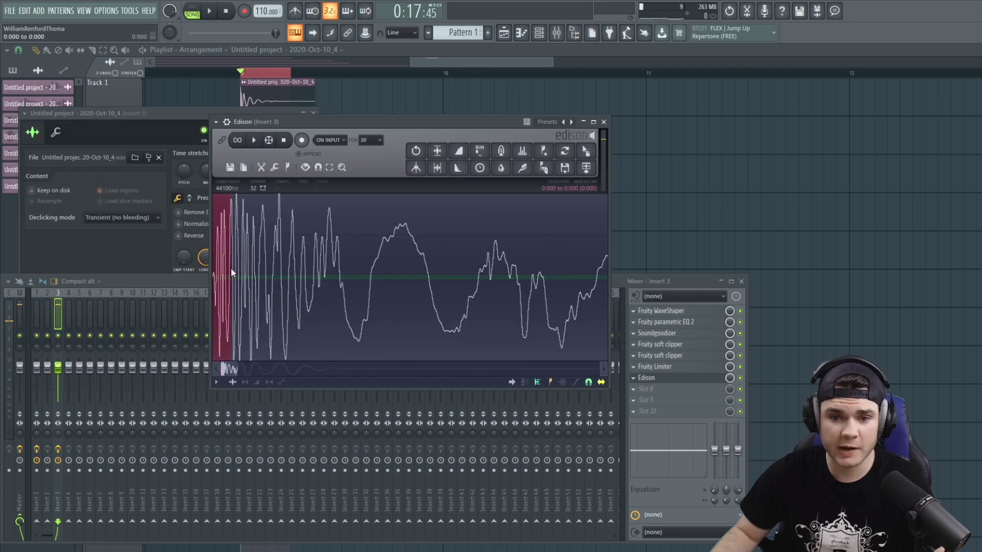
key(space)
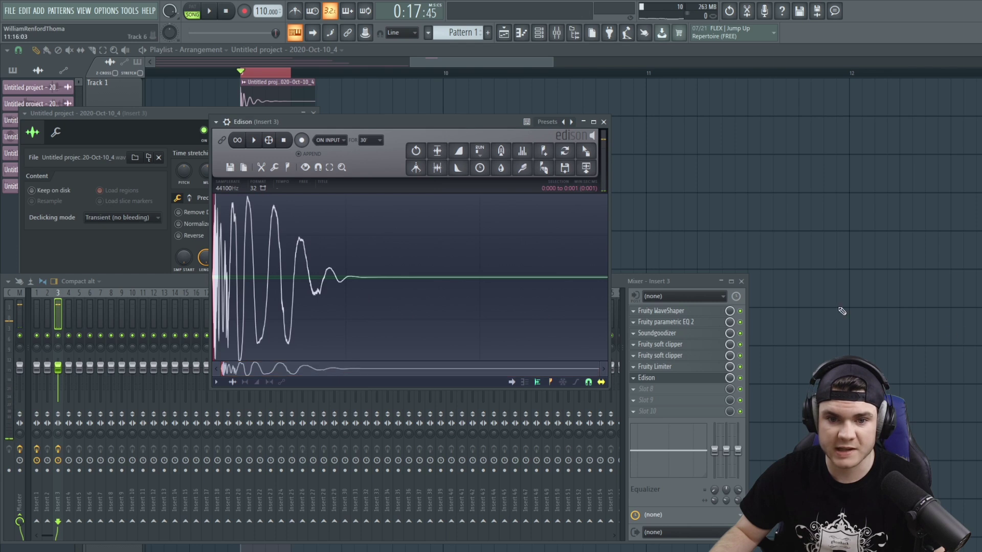
key(space)
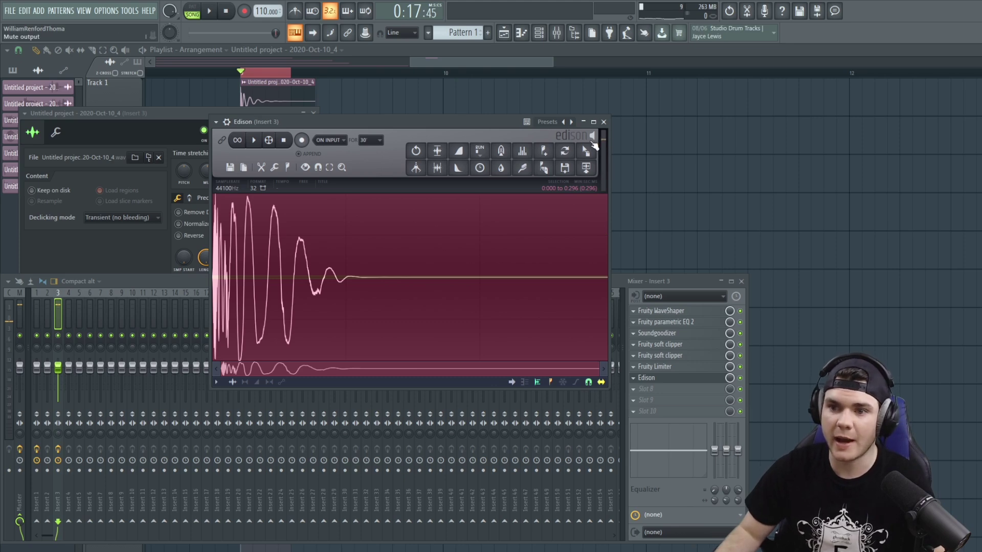
Place the trimmed recording from Edison at bar 9 on Track 1 and remove the old clip from there.
key(space)
drag(587, 151, 721, 135)
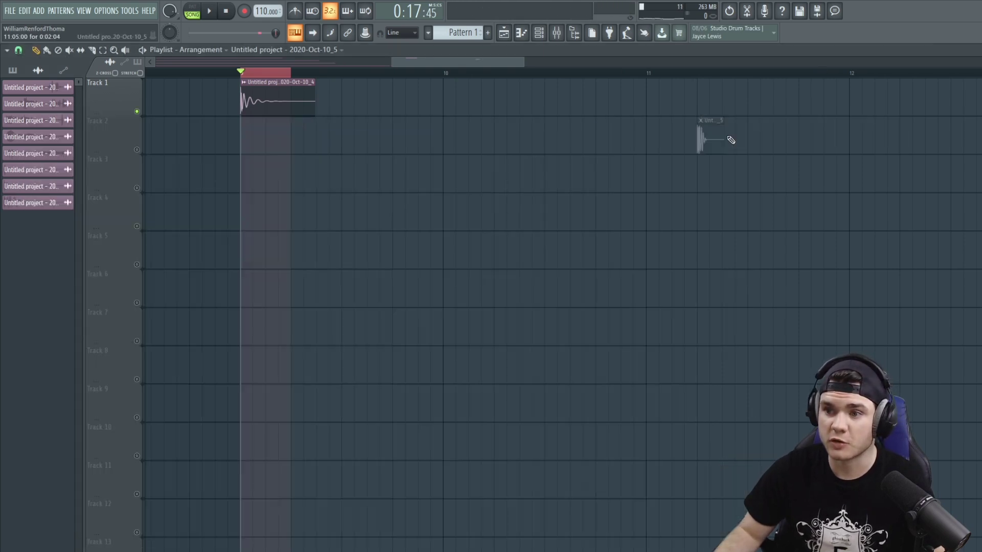
drag(400, 99, 387, 99)
right_click(292, 109)
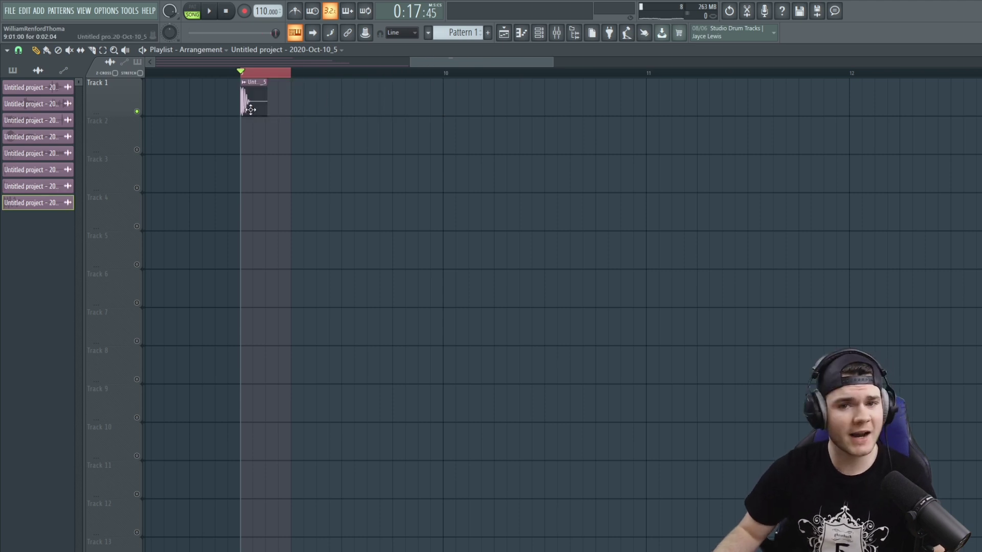
scroll(253, 82, down, 3)
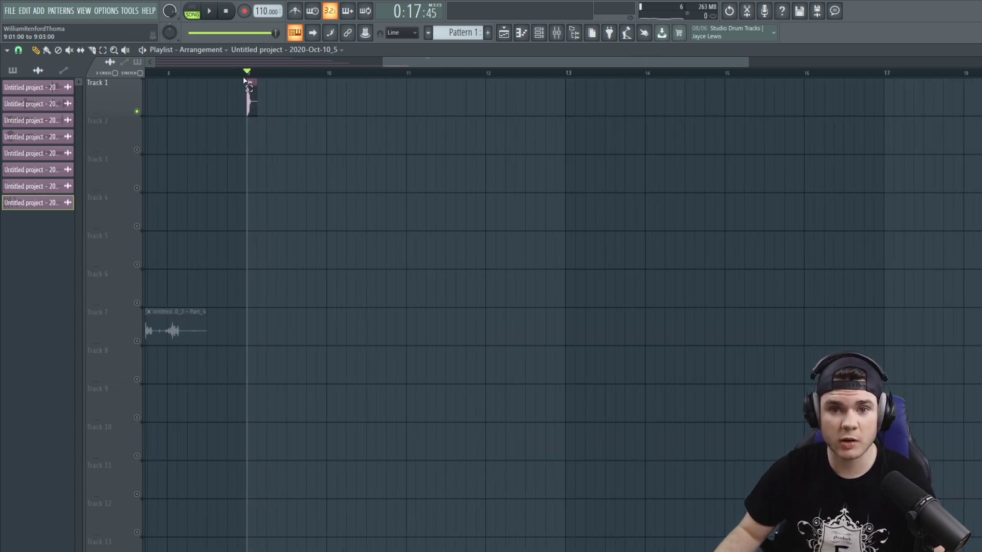
Set the playlist loop from bar 9 to bar 13 and repeat the hit every half bar on Track 1 during playback.
drag(434, 66, 656, 99)
key(space)
mouse_move(384, 101)
mouse_down()
mouse_move(512, 92)
mouse_move(557, 102)
mouse_up()
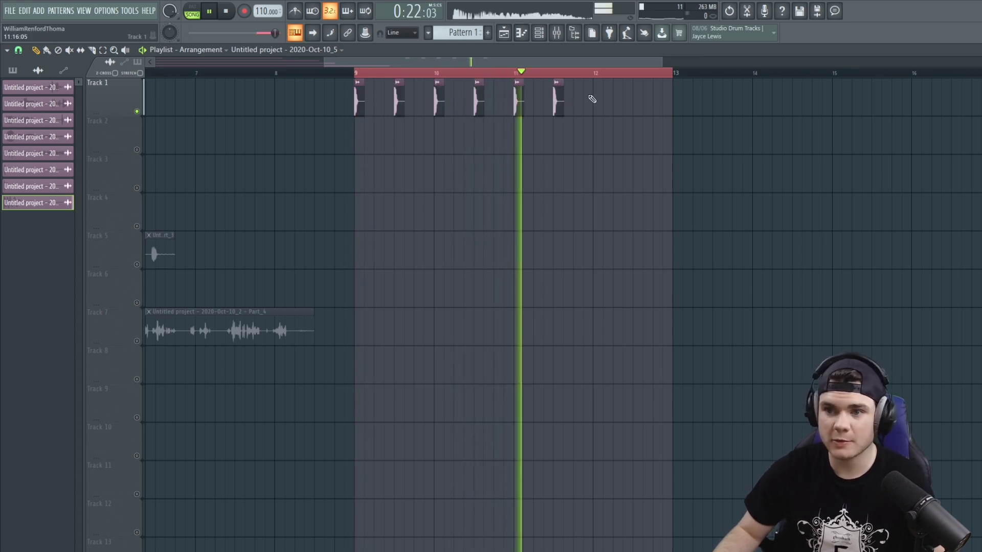
key(space)
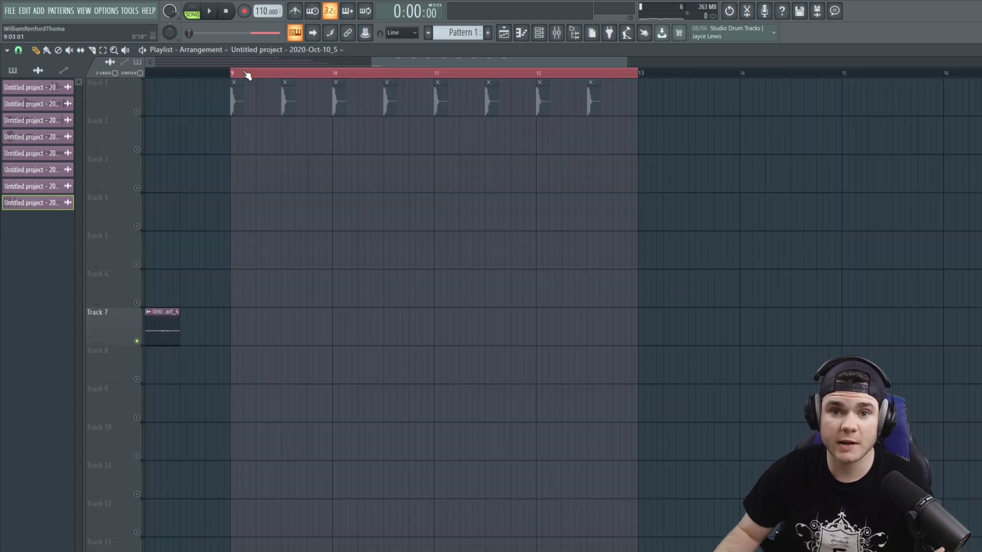
Place Insert 1's Edison sample between the Track 1 hits on Track 2 and add an extra Track 1 hit before bar 10.
click(556, 36)
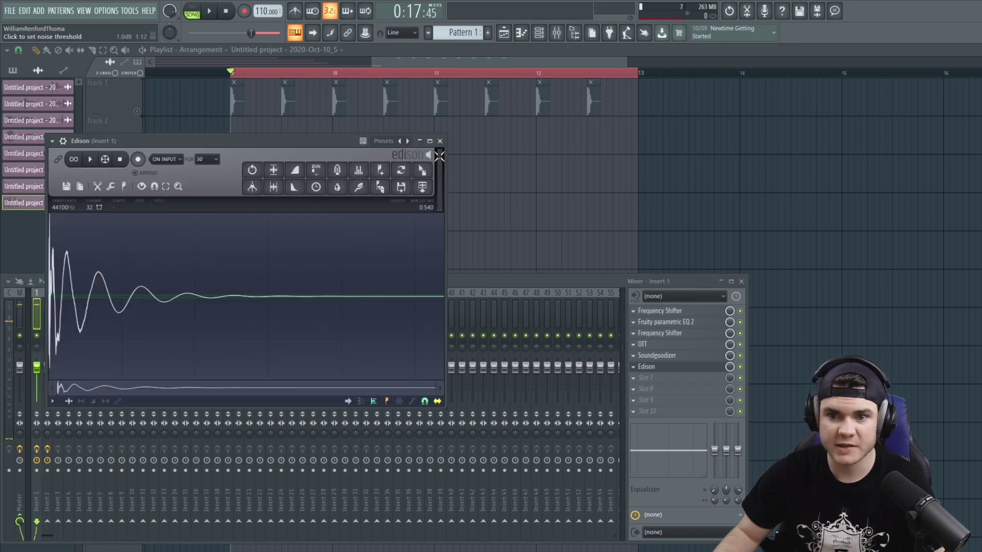
drag(426, 171, 517, 175)
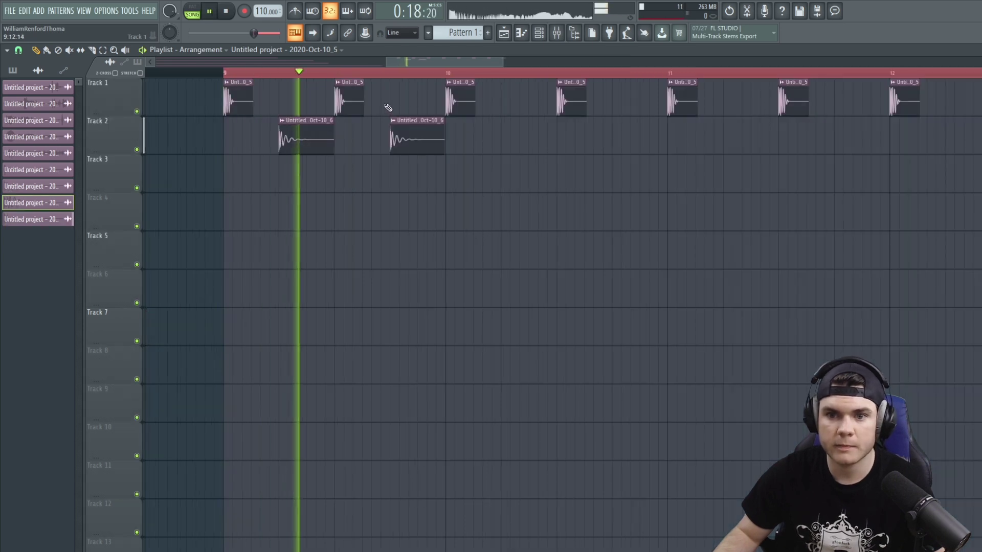
key(space)
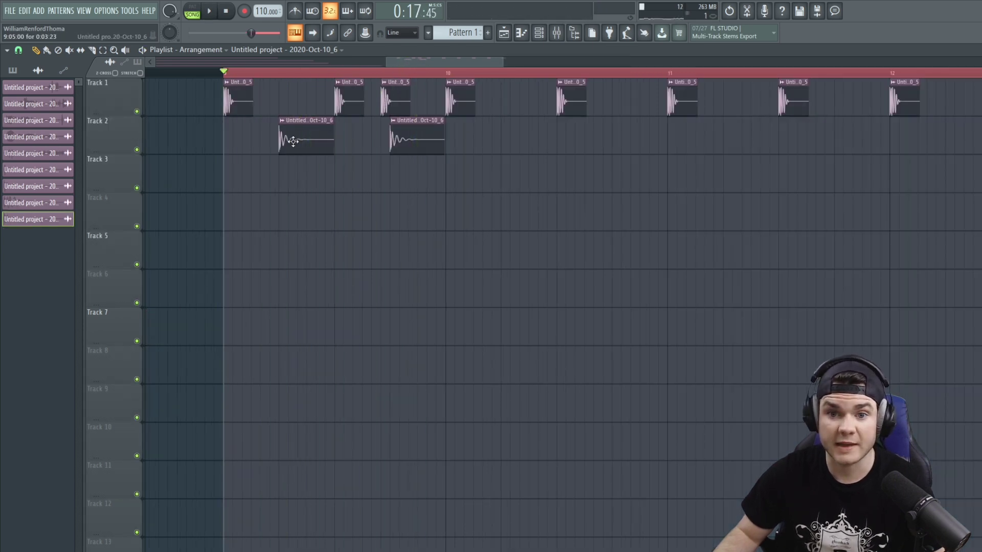
Route the Track 2 sample to mixer Insert 3 and solo that insert while the loop plays.
double_click(293, 142)
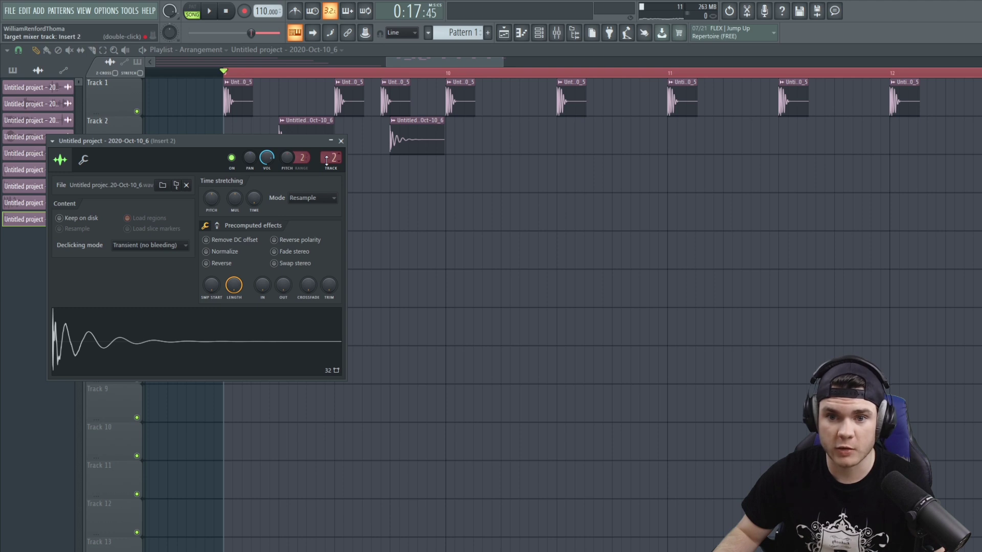
click(340, 141)
click(557, 34)
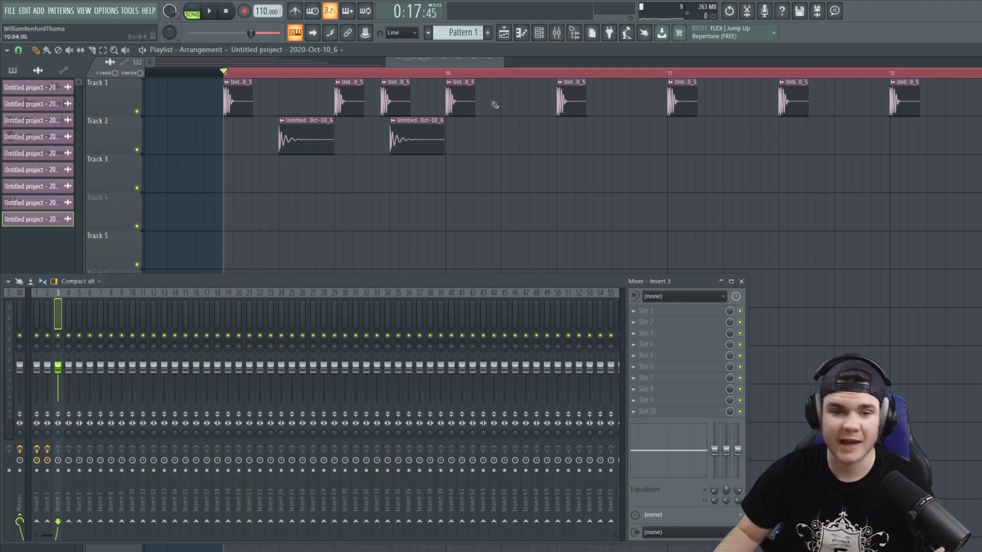
key(space)
right_click(58, 335)
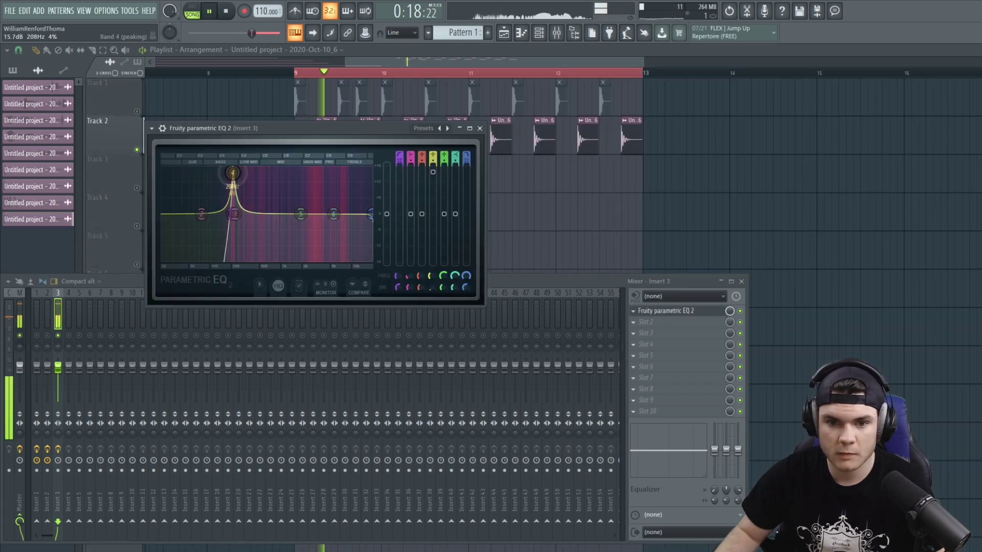
Shape Insert 3's Parametric EQ 2 with a narrow boost of about 15.6 dB near 210 Hz and adjust band 5.
mouse_move(230, 169)
mouse_down()
mouse_move(233, 210)
mouse_move(233, 173)
mouse_up()
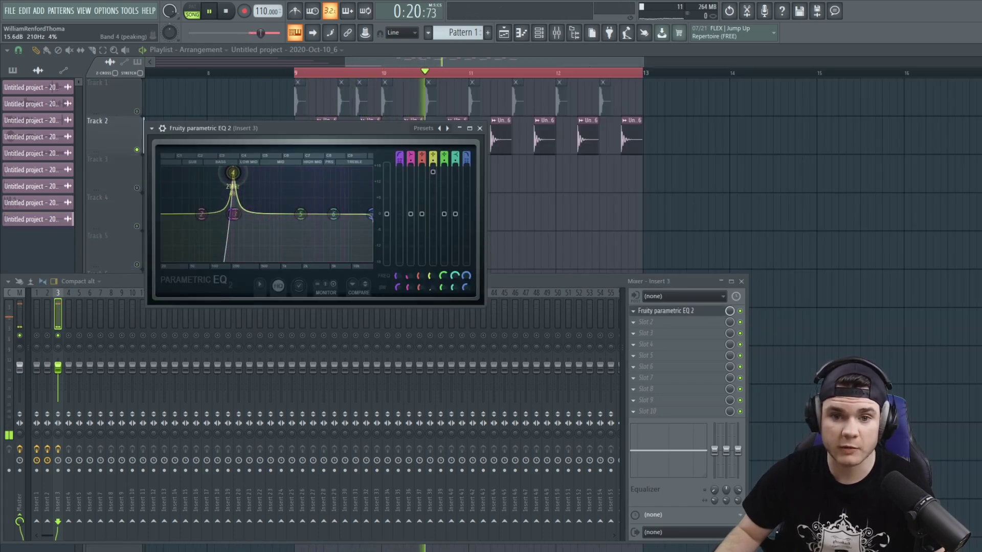
drag(301, 214, 249, 250)
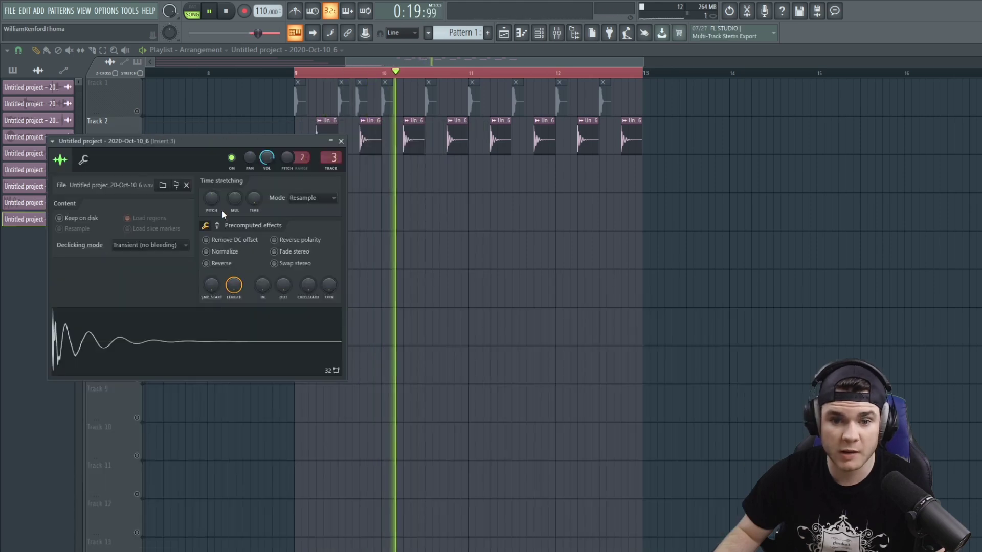
Set the Track 2 sample's pogo effect to about -36% and add Fruity WaveShaper with an adjusted curve to slot 2 of Insert 3.
drag(329, 285, 329, 292)
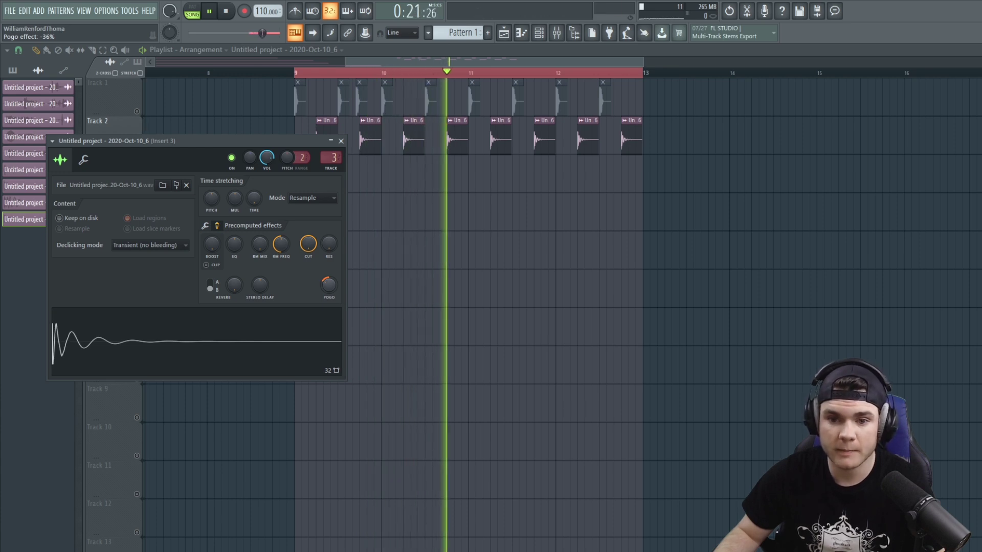
key(F9)
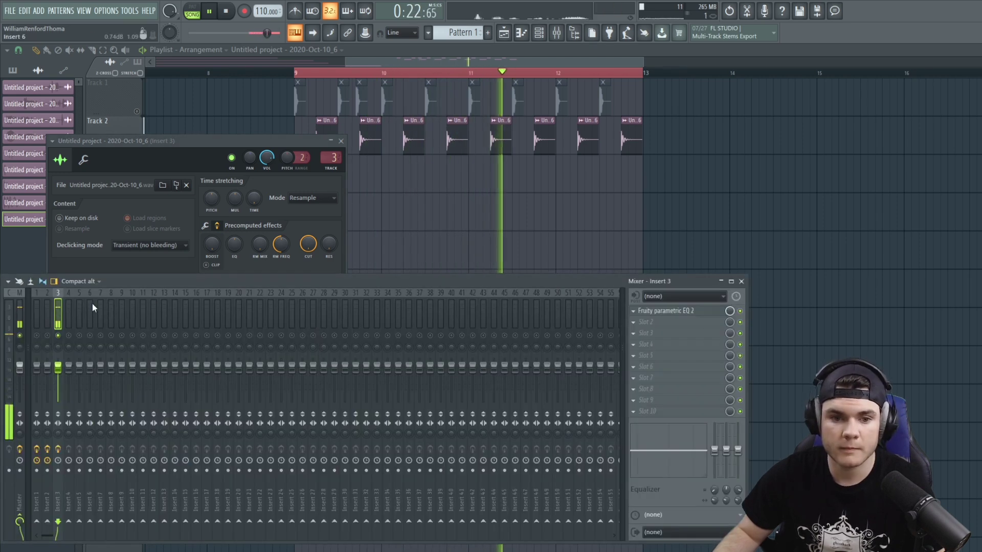
click(700, 313)
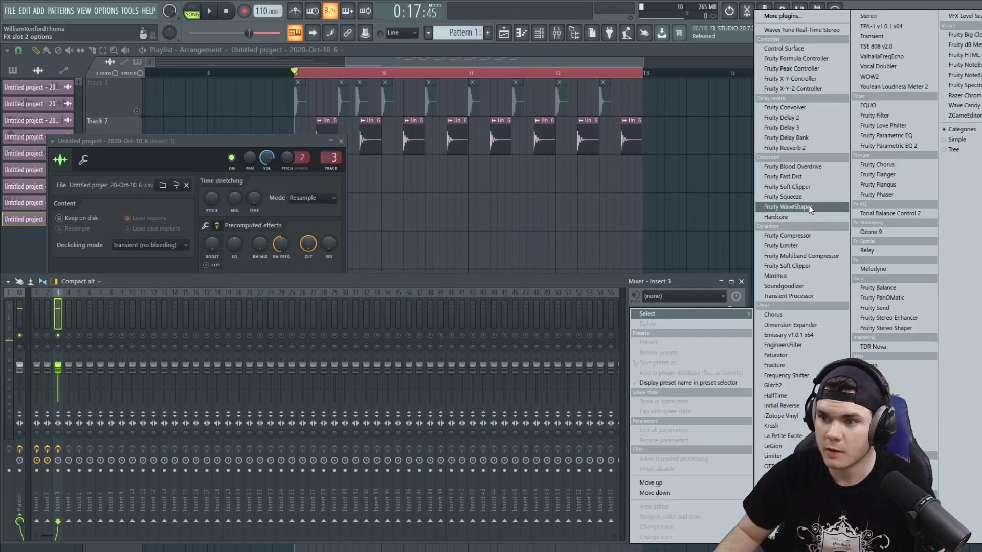
click(811, 208)
drag(136, 148, 46, 70)
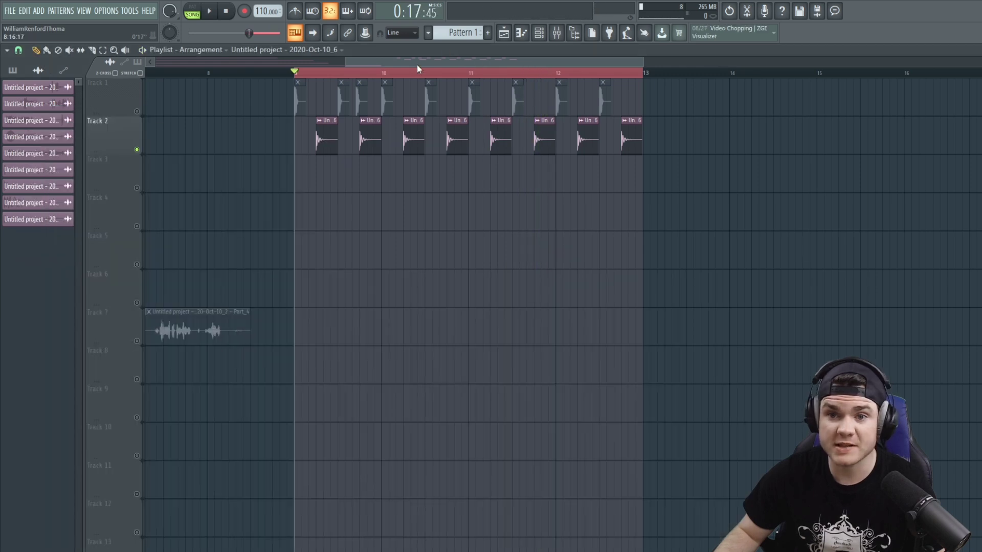
Solo Track 7 in the playlist and audition its recording just after bar 2.
scroll(420, 61, down, 6)
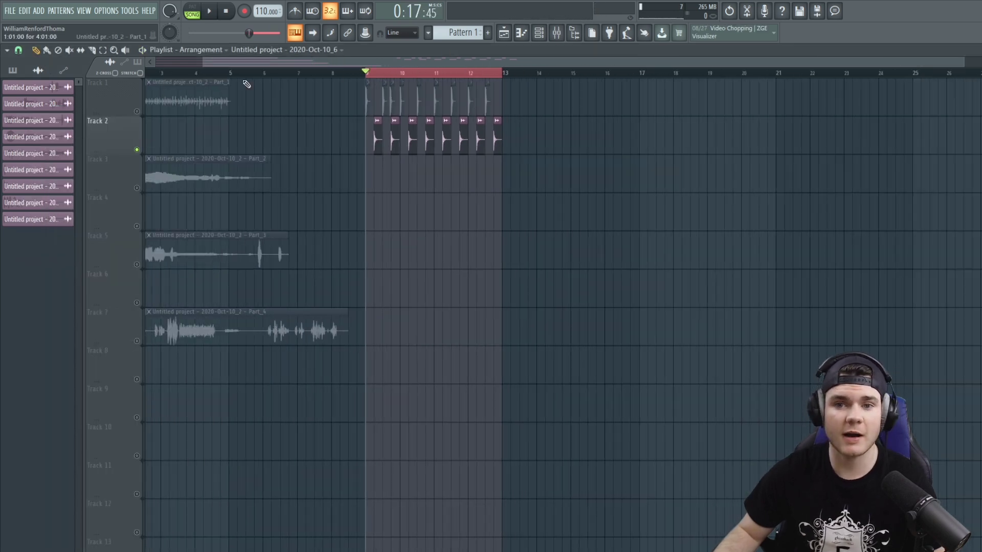
scroll(179, 89, left, 2)
right_click(136, 341)
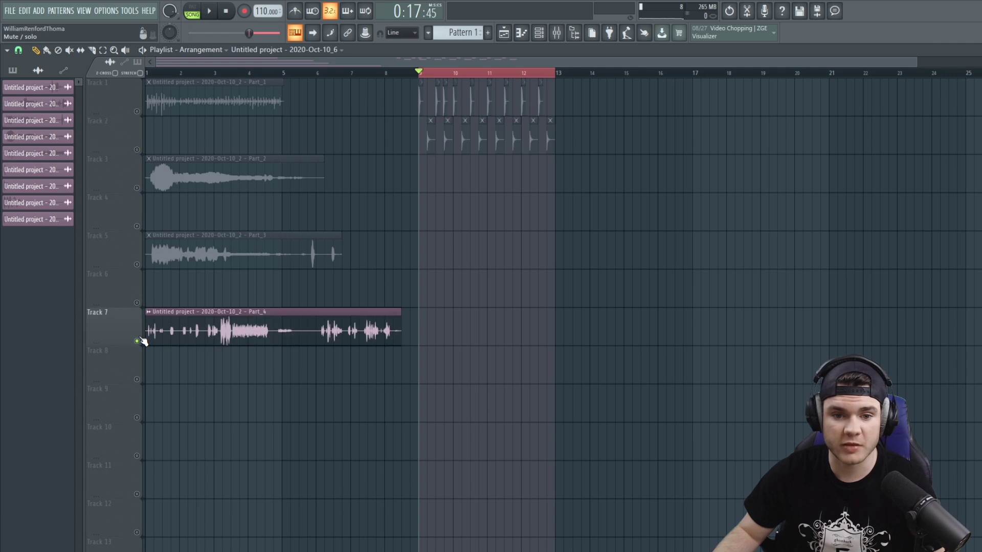
drag(214, 72, 197, 74)
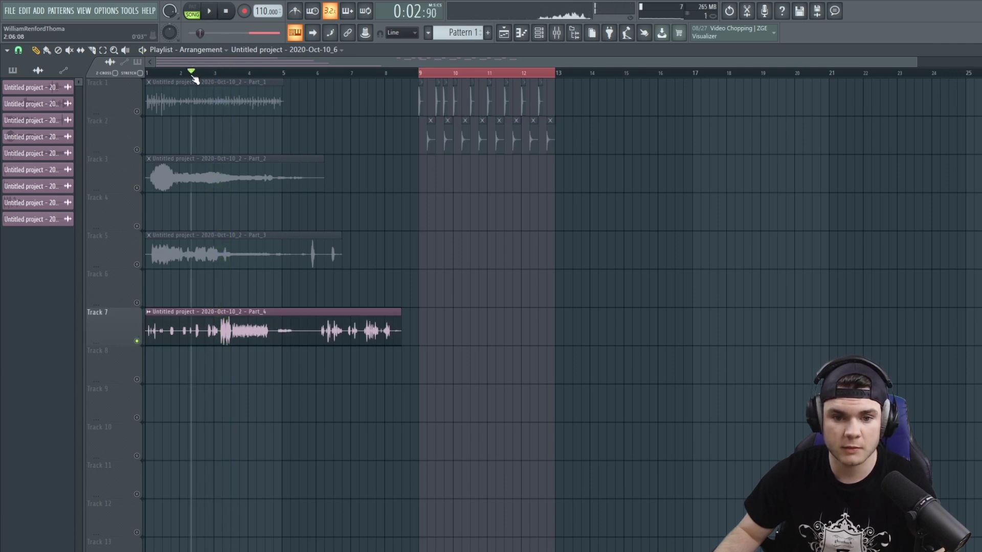
scroll(199, 77, up, 8)
click(282, 72)
key(space)
click(283, 72)
key(space)
Add Edison to slot 1 of the Master track and record the short hits from Track 7.
click(565, 38)
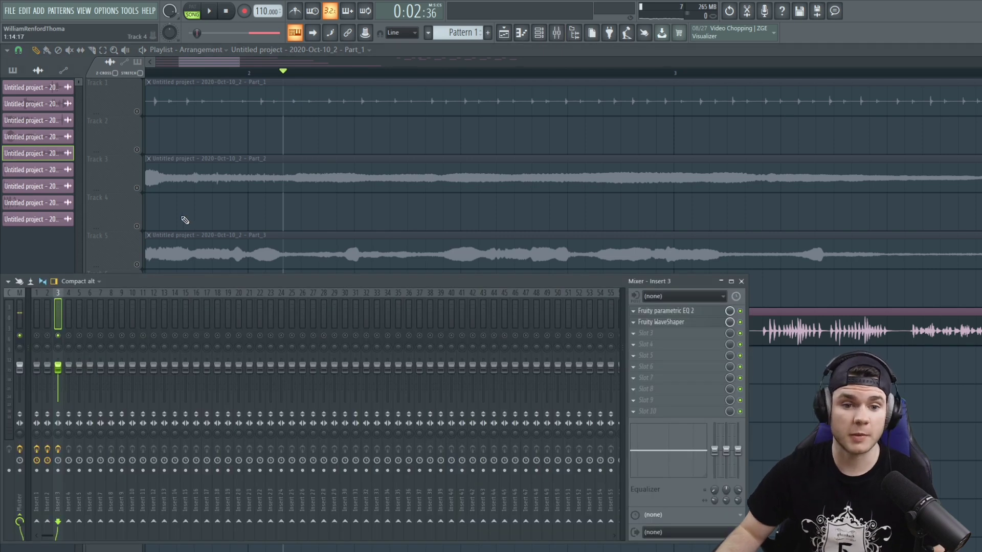
key(ctrl+e)
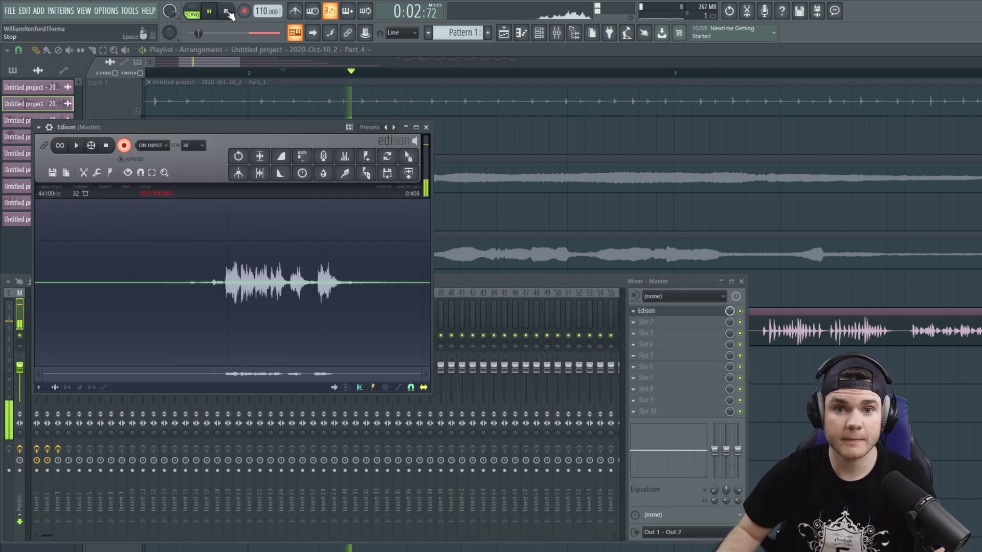
click(123, 146)
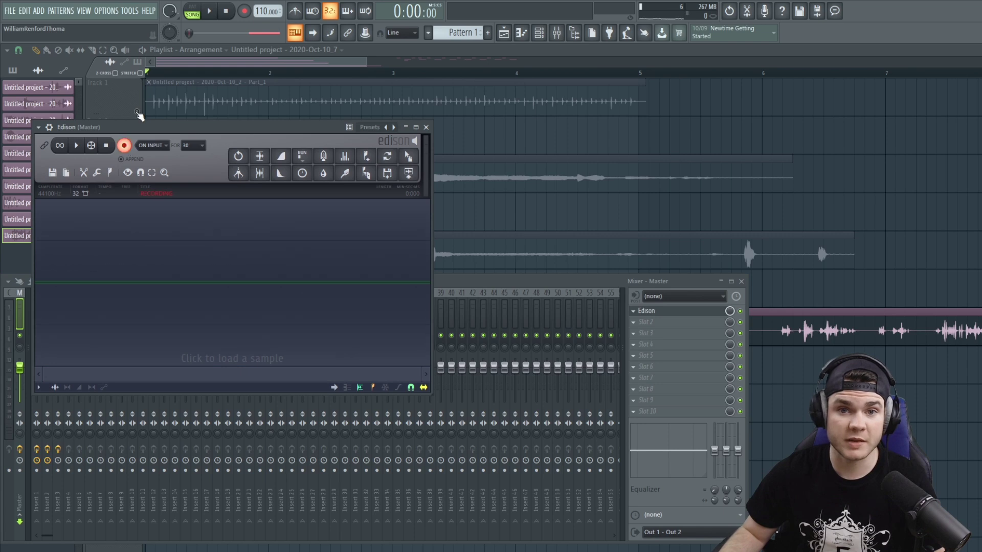
click(107, 146)
key(space)
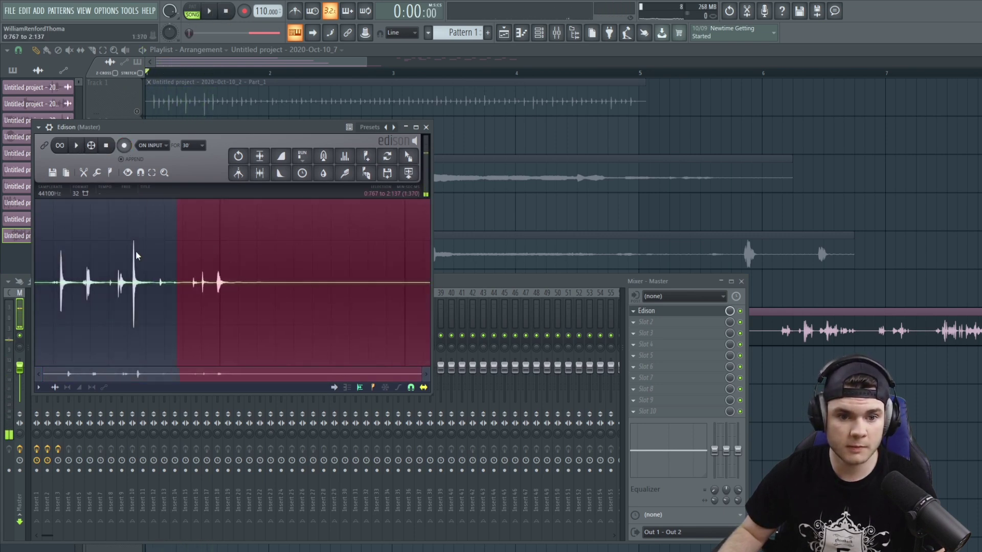
Trim the Edison recording on the Master to a single short hit, normalize it and audition it.
key(Delete)
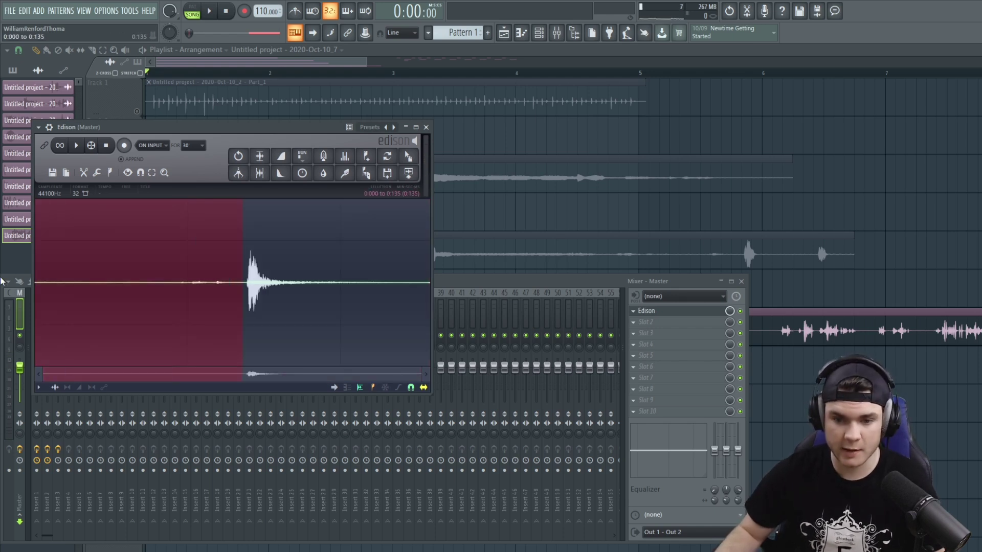
key(Delete)
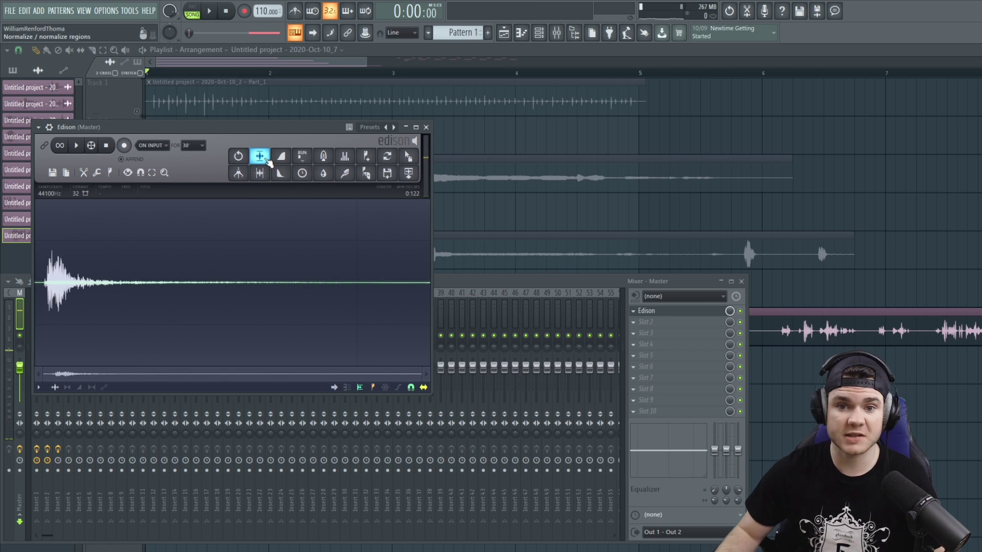
click(267, 161)
key(space)
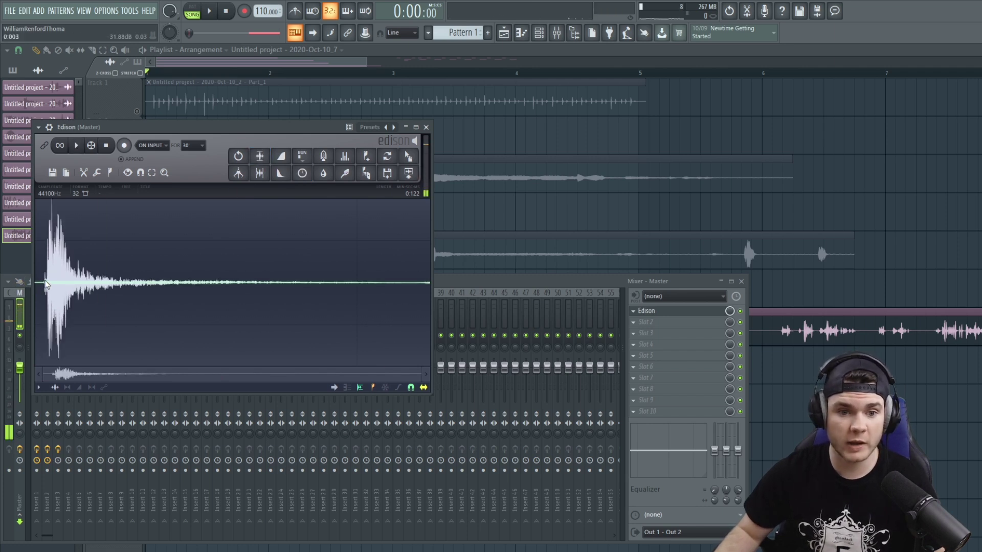
Trim the silence before the hit in Edison and place the sample on Track 4 at beat 2 of bar 9.
key(Delete)
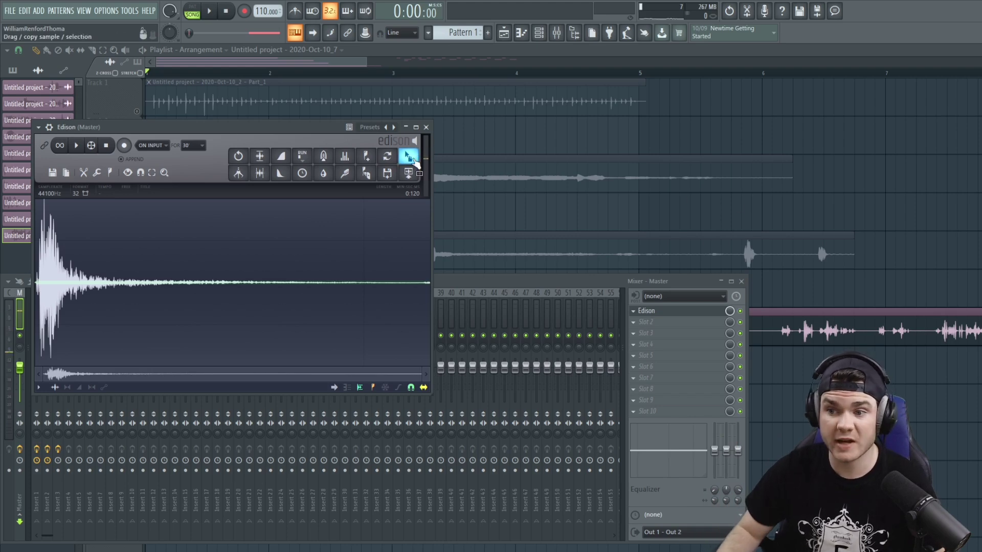
click(408, 156)
click(411, 72)
key(space)
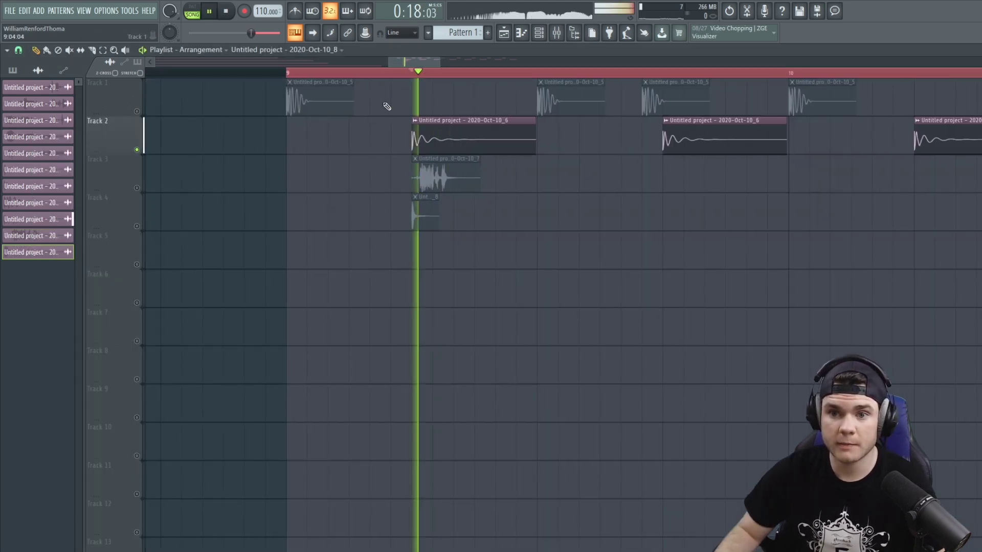
key(space)
Solo Track 3 and Track 4 one after the other and audition each sample.
right_click(137, 187)
key(space)
key(space)
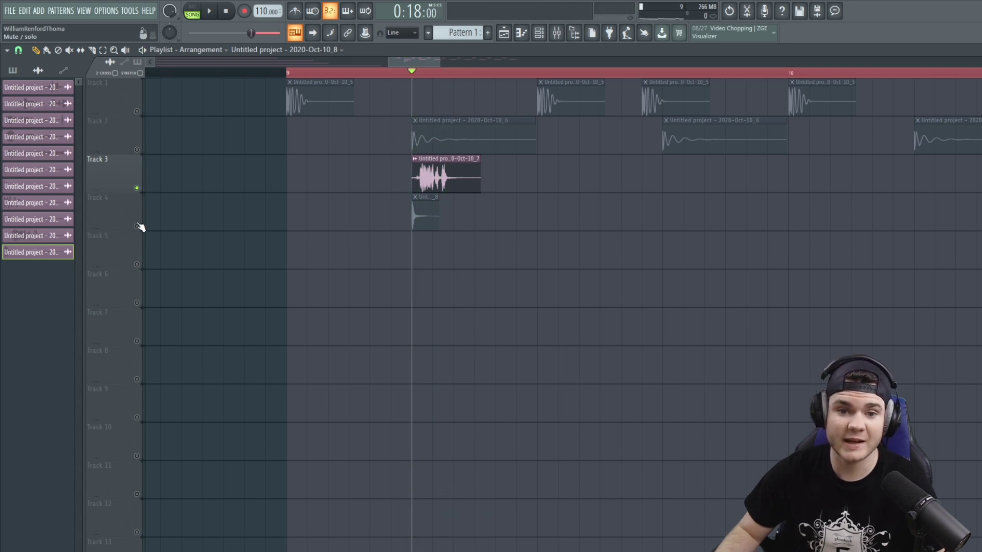
right_click(137, 226)
key(space)
key(space)
key(space)
key(space)
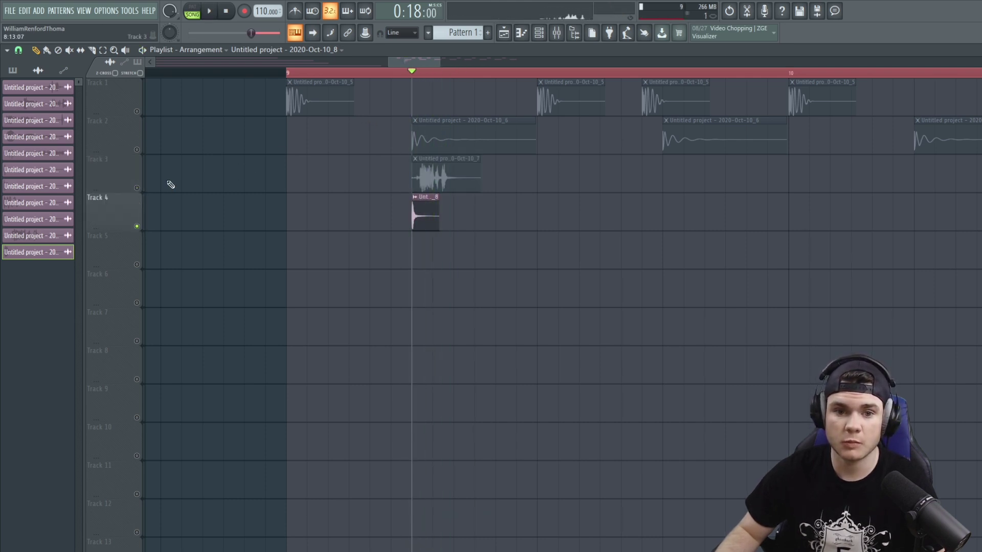
Route the Track 3 sample to Insert 4 and process it with OTT at 145% time and an adjusted Fruity Parametric EQ 2.
click(137, 188)
key(space)
key(space)
key(space)
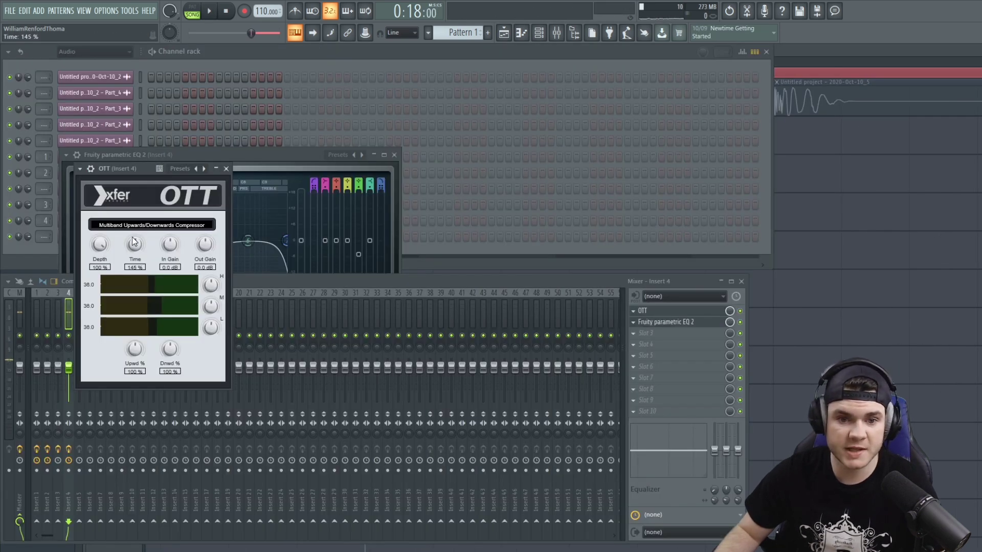
key(space)
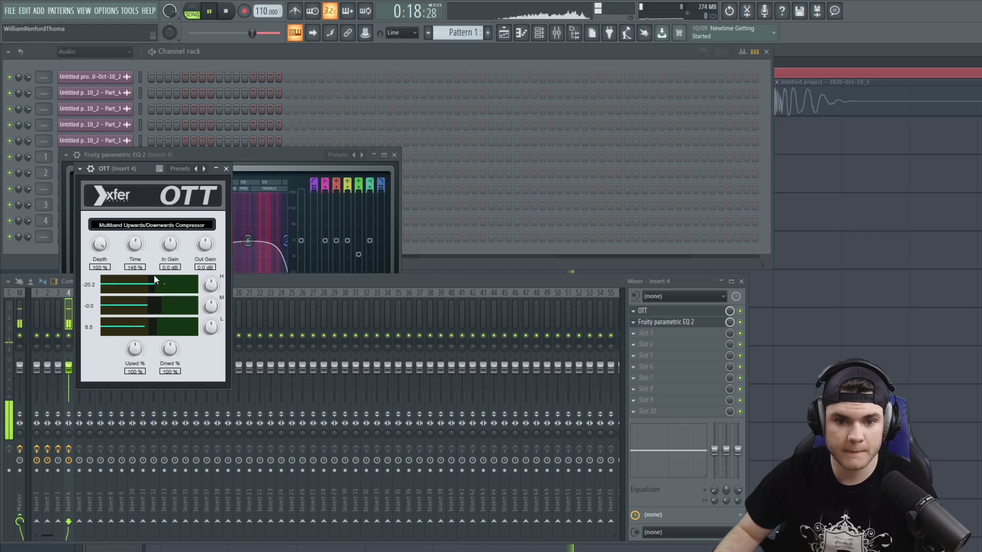
click(226, 168)
mouse_move(248, 240)
mouse_down()
mouse_move(263, 241)
mouse_move(261, 219)
mouse_move(257, 242)
mouse_up()
key(space)
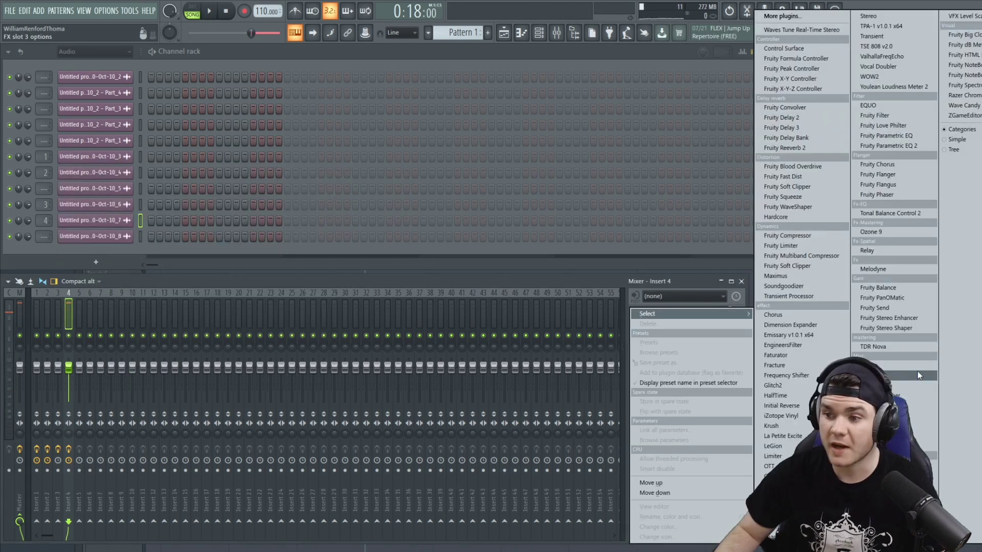
Add Patcher to slot 3 of Insert 4 and load its HQ Noise Layer preset.
click(871, 426)
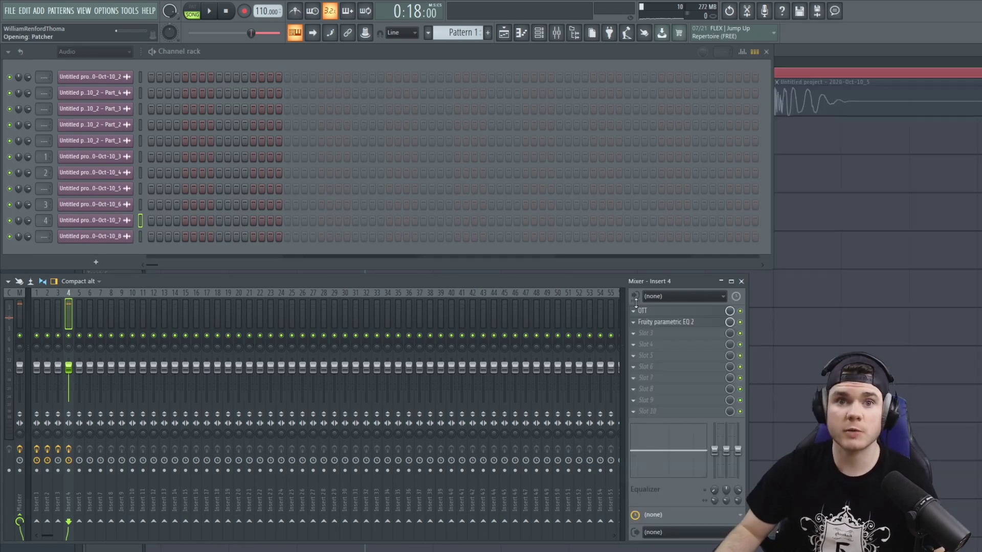
drag(246, 179, 356, 138)
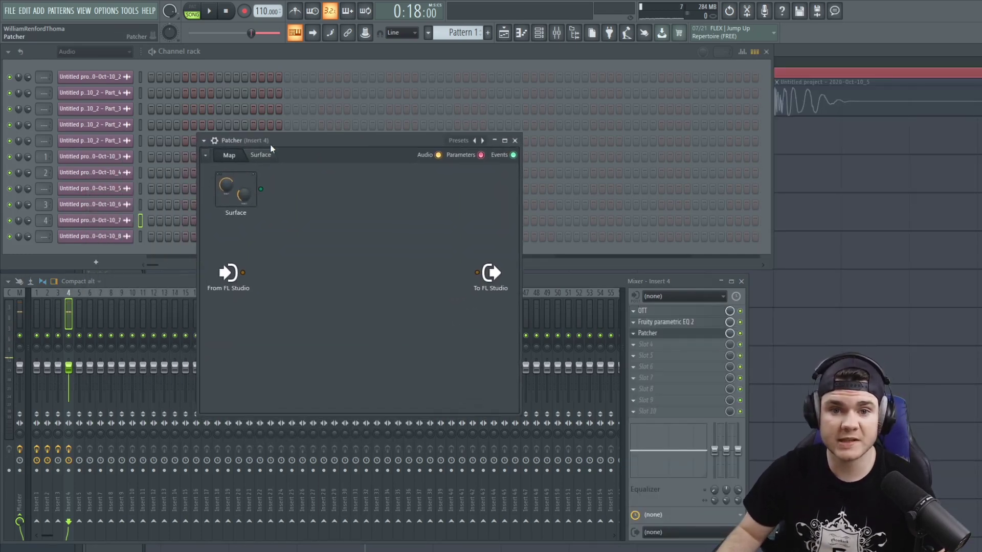
click(204, 141)
mouse_move(218, 182)
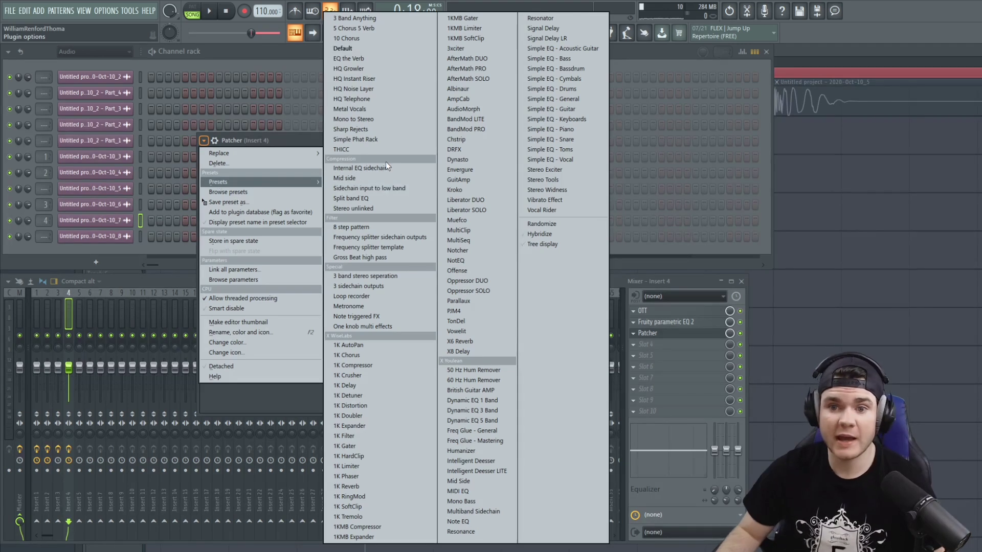
click(377, 90)
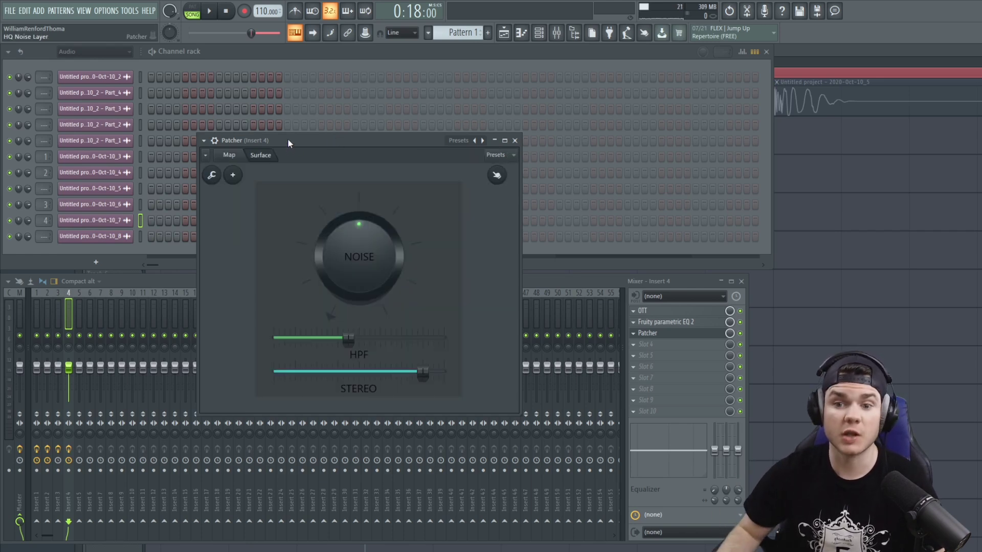
Examine the iZotope Vinyl and Fruity Peak Controller modules in the noise layer's map while auditioning Track 3.
click(230, 156)
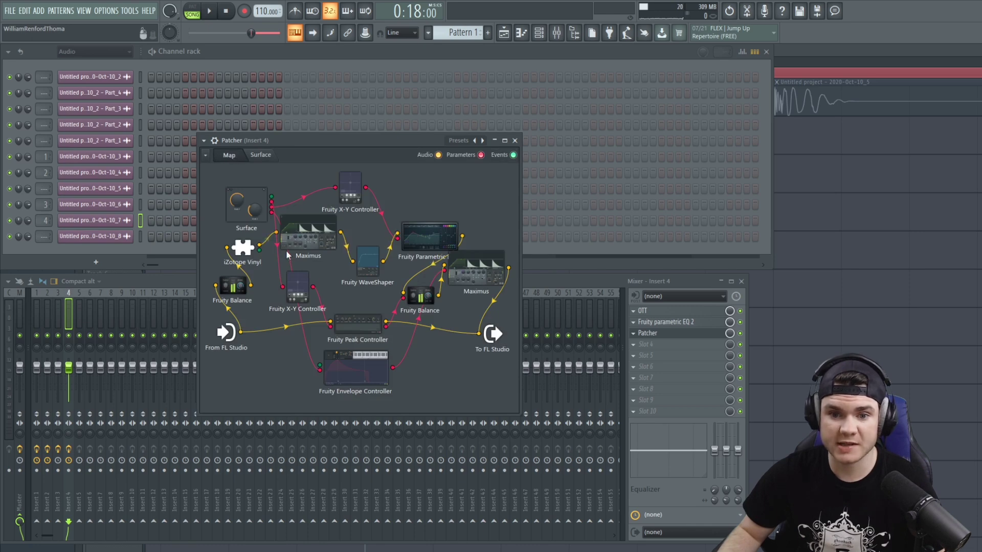
click(244, 250)
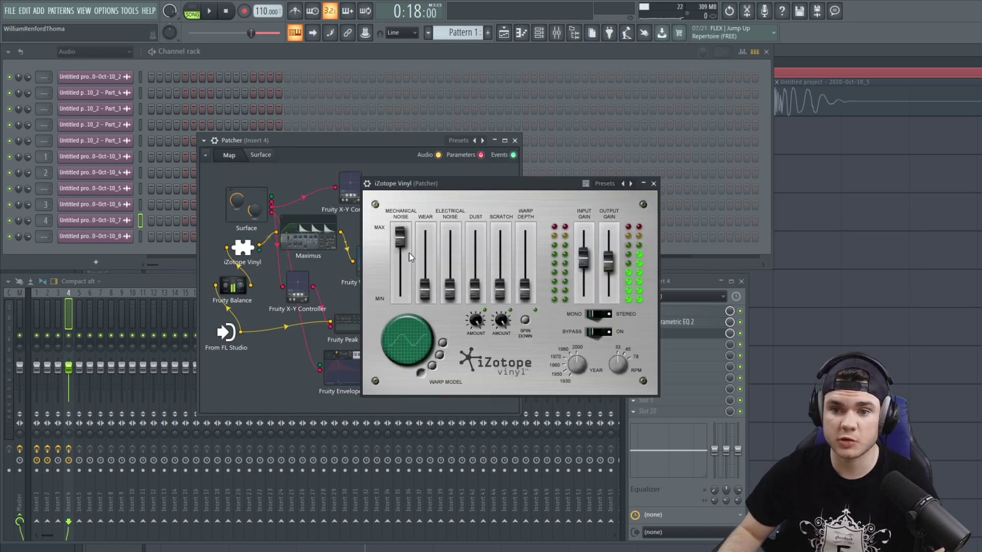
click(654, 183)
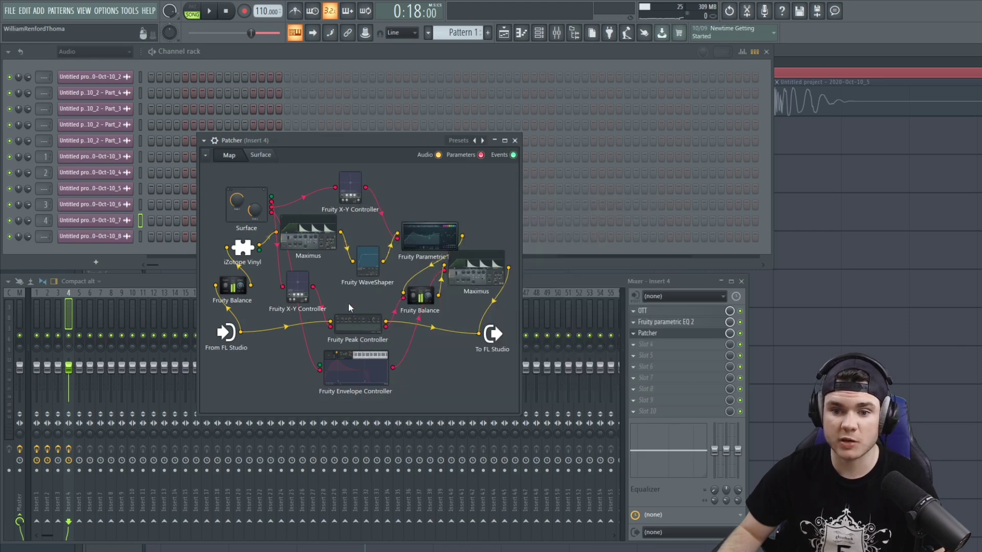
click(365, 329)
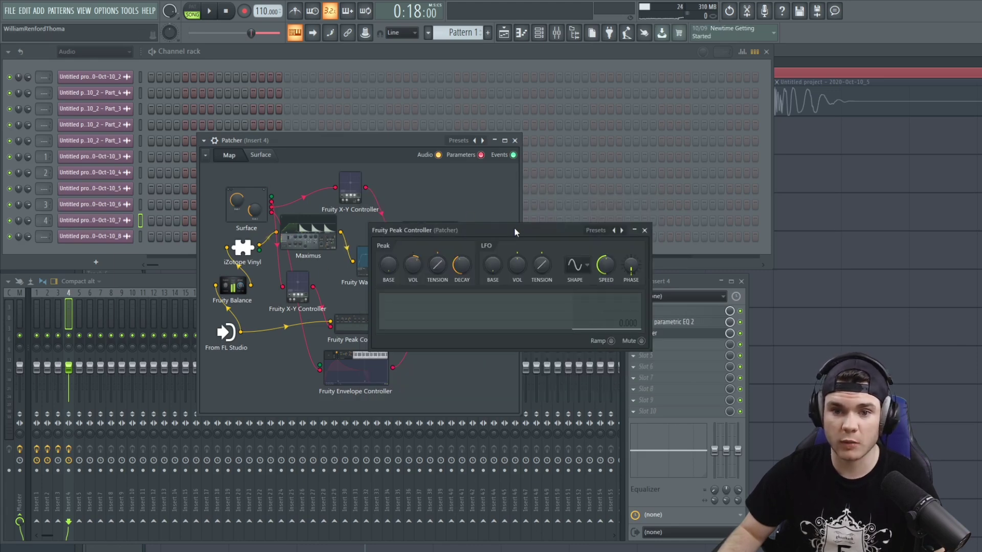
key(space)
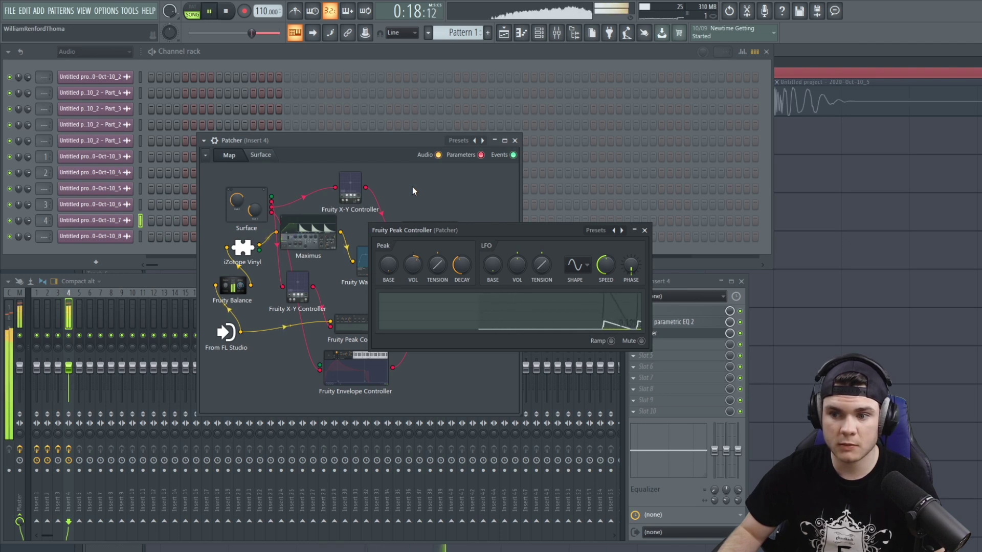
key(space)
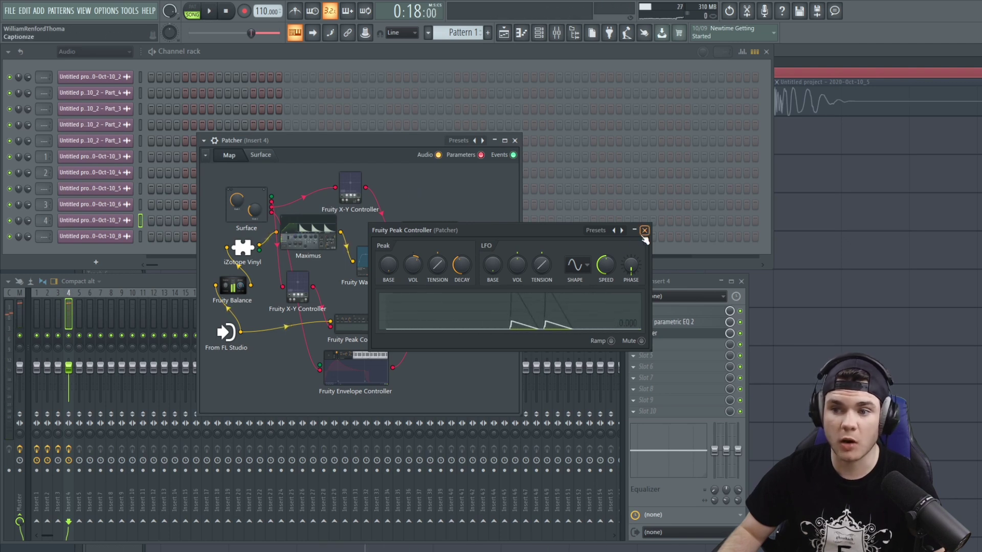
click(644, 231)
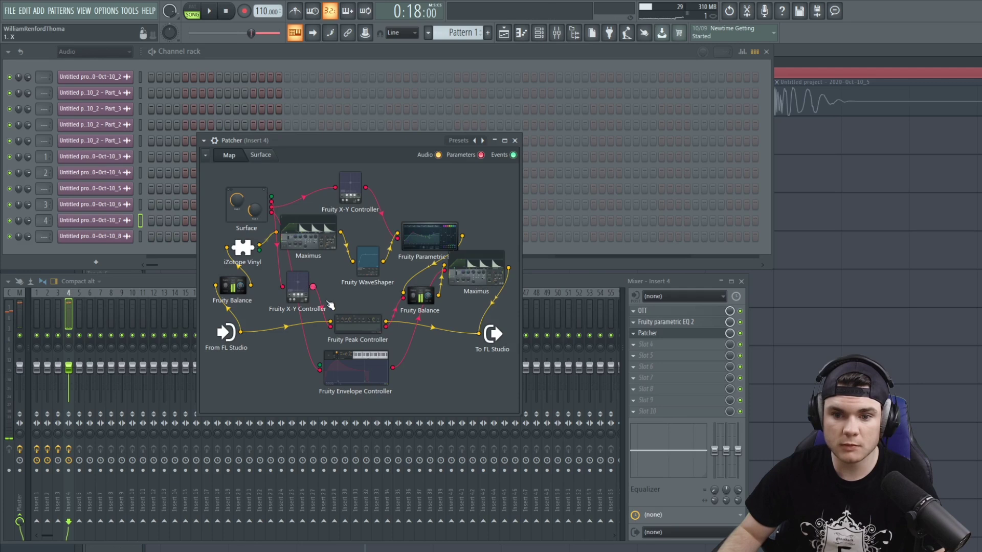
Adjust the Fruity Peak Controller's decay in Patcher and balance the noise layer's Noise, HPF and Stereo controls by ear.
click(373, 328)
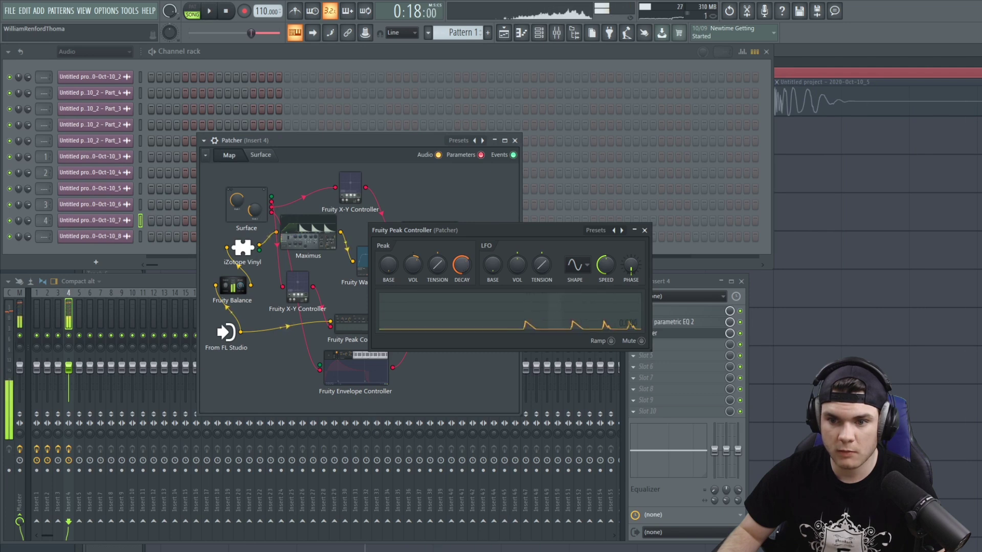
click(644, 230)
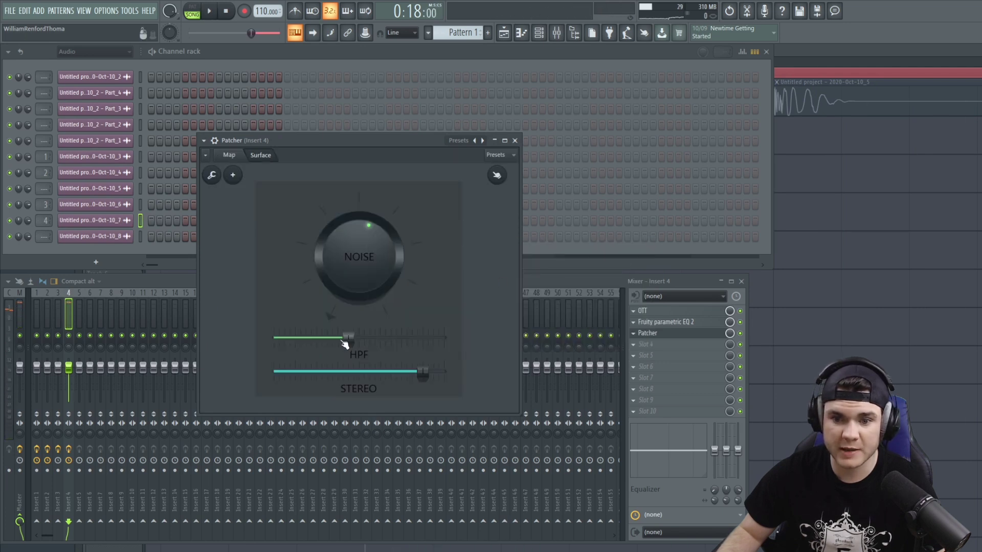
drag(345, 343, 358, 343)
key(space)
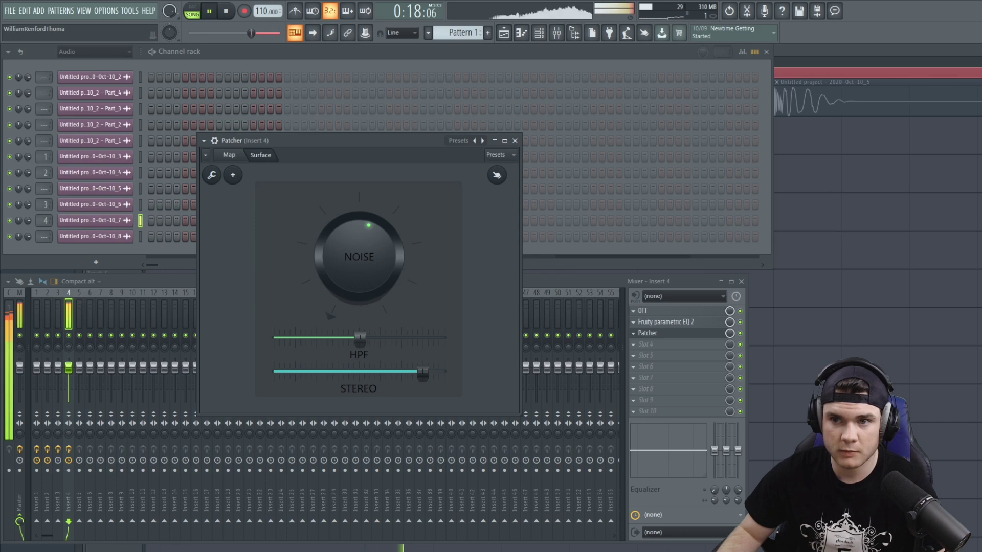
drag(422, 372, 394, 373)
key(space)
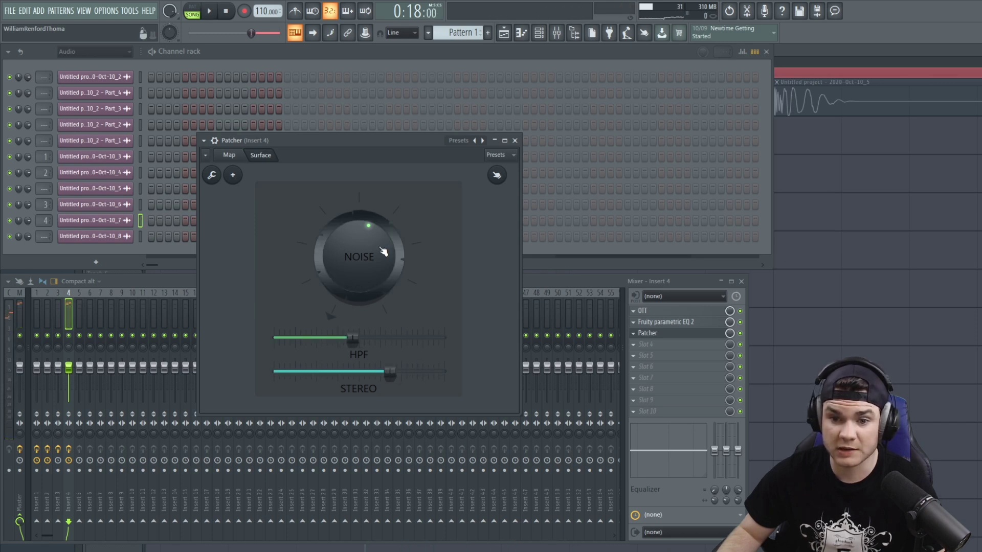
drag(376, 237, 376, 248)
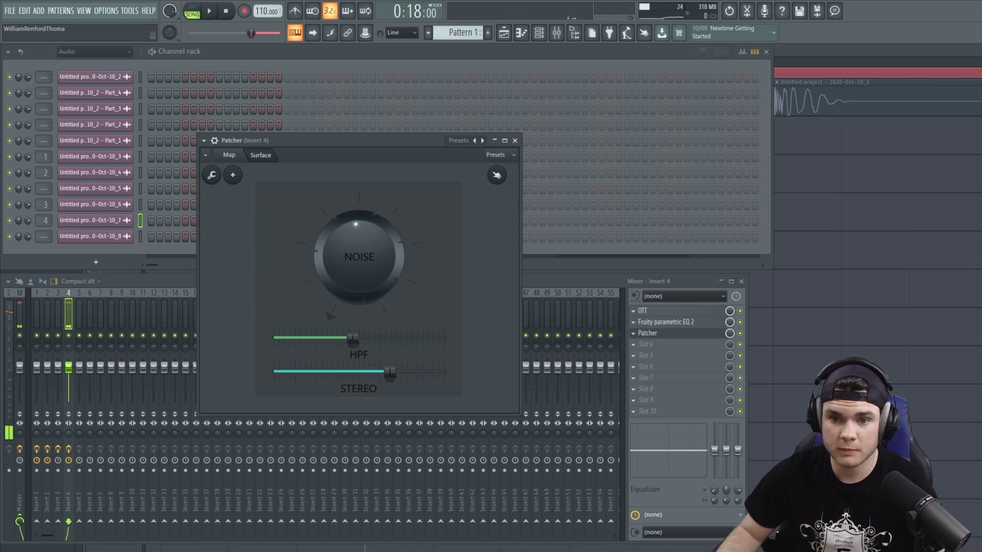
Add SerumFX to slot 4 of Insert 4 and repeat the Track 3 and Track 4 samples at each Track 2 hit.
click(647, 333)
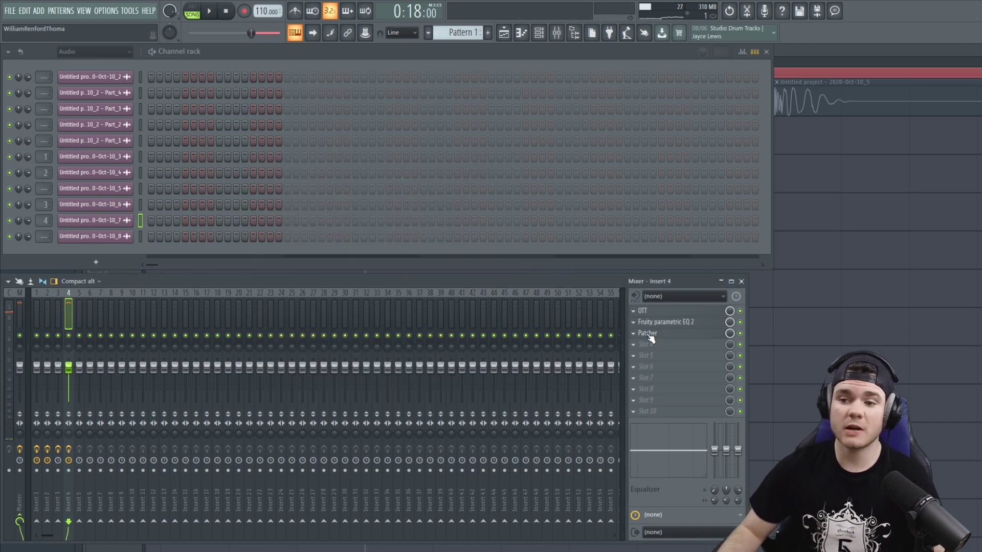
click(649, 346)
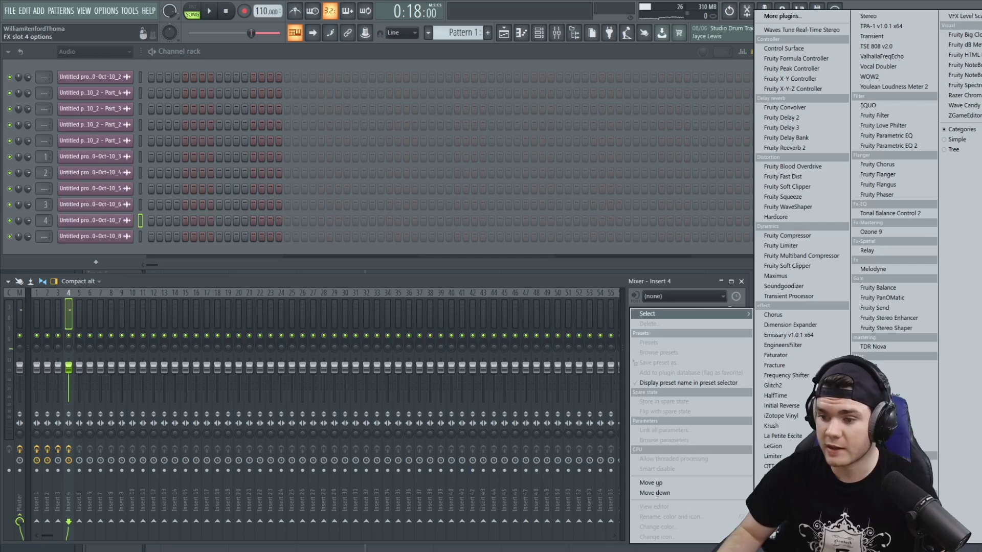
click(880, 376)
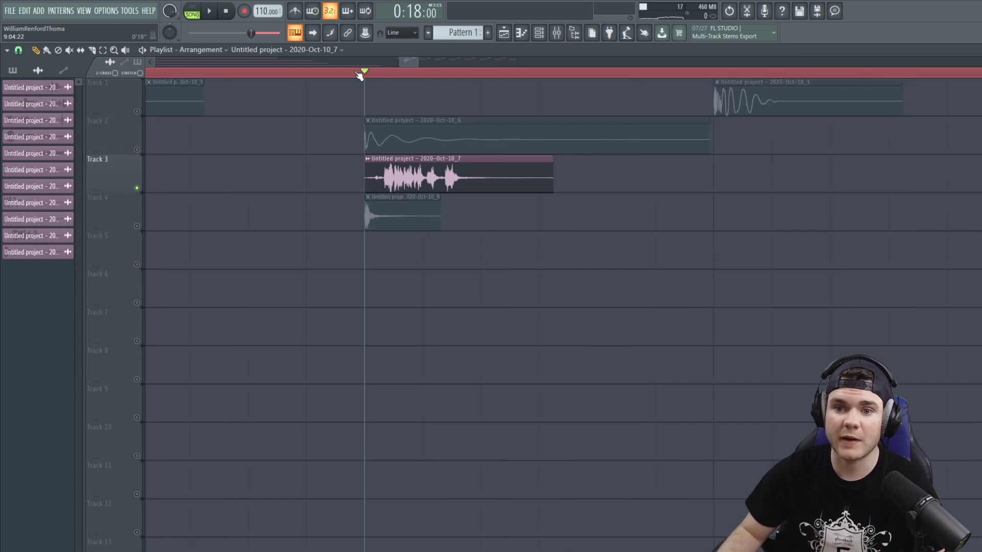
scroll(359, 75, down, 5)
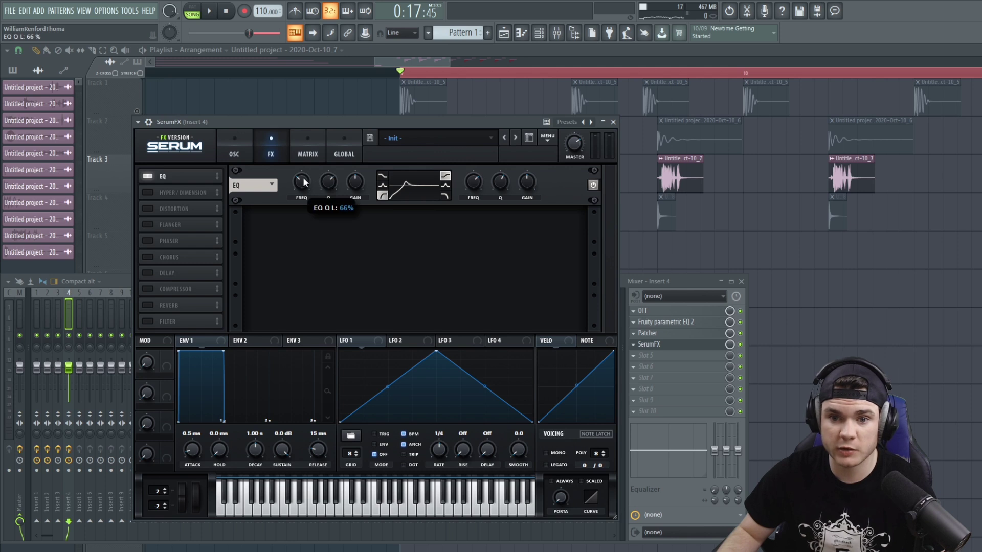
Modulate SerumFX's low EQ frequency, set to about 165 Hz, with a fast-rising LFO 1 curve and Note Latch enabled.
key(space)
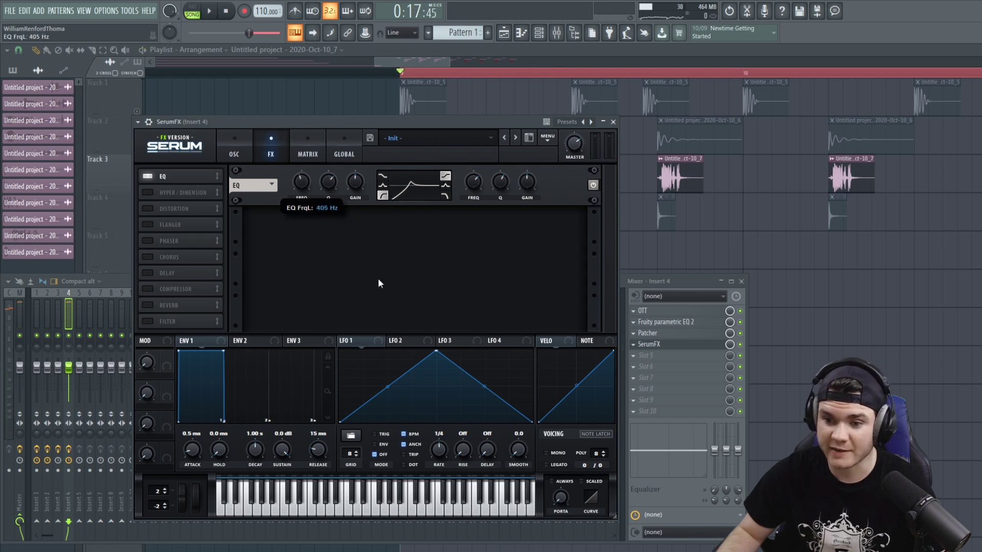
click(589, 433)
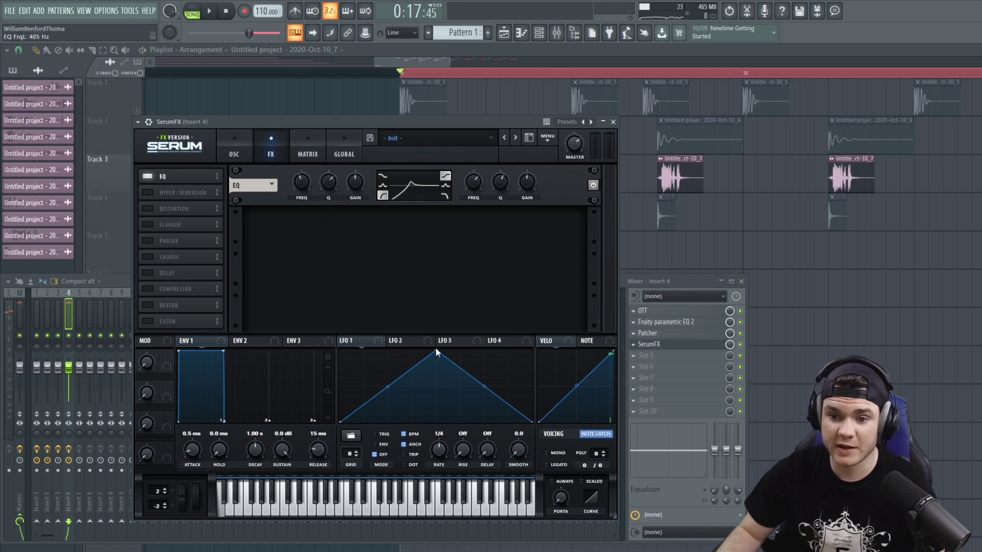
drag(436, 351, 529, 352)
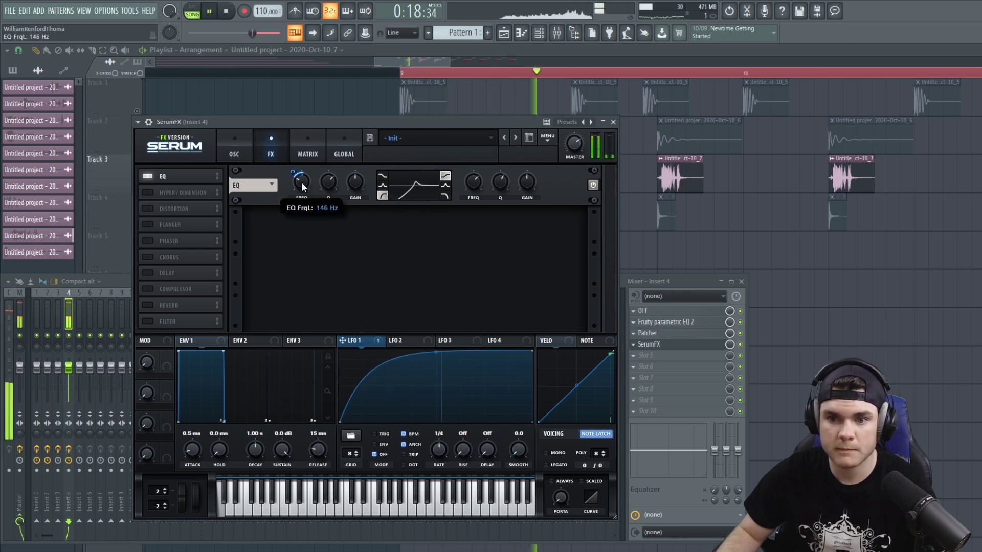
key(space)
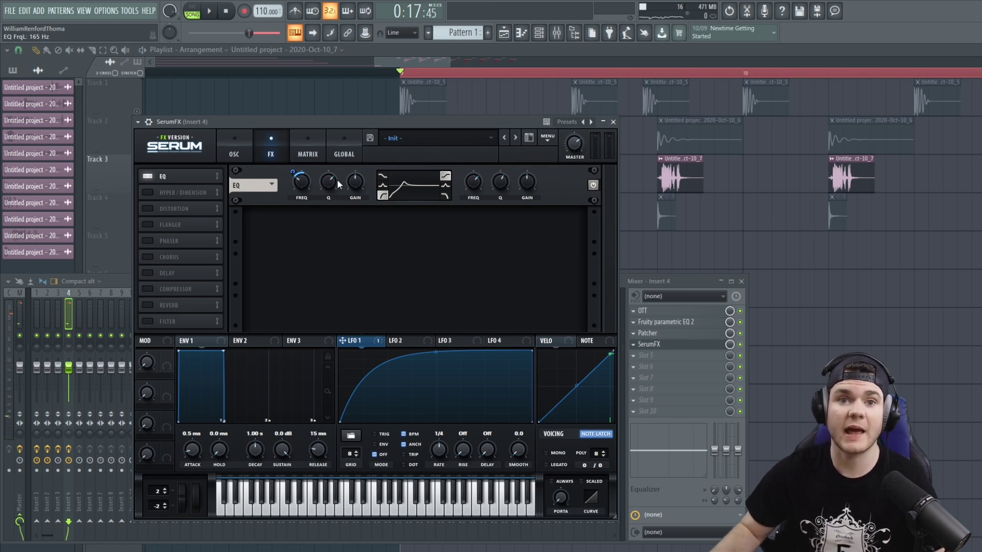
Enable the multiband compressor in SerumFX and add Fruity Parametric EQ 2 with adjusted bands to slot 5 of Insert 4.
click(175, 288)
key(space)
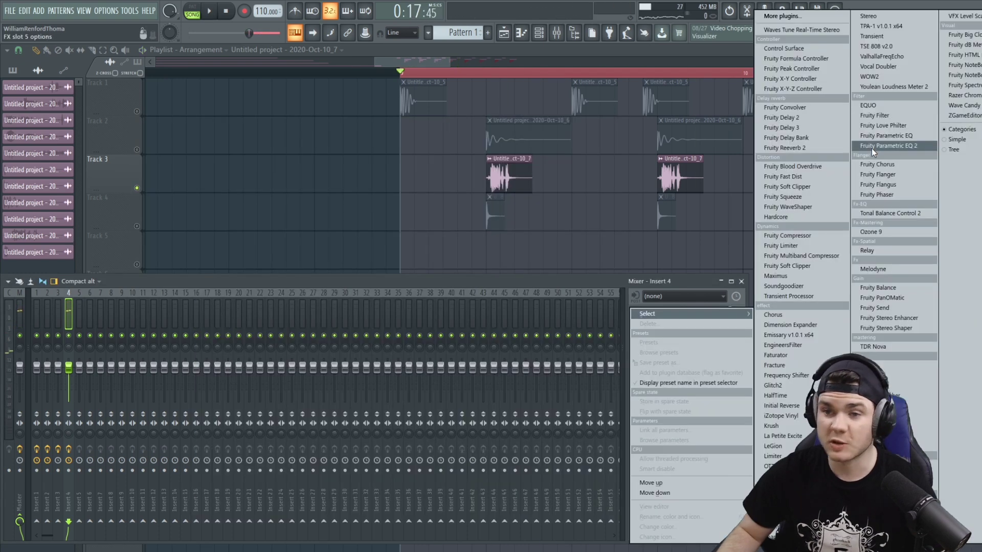
click(871, 148)
click(302, 100)
click(226, 99)
drag(226, 100, 266, 103)
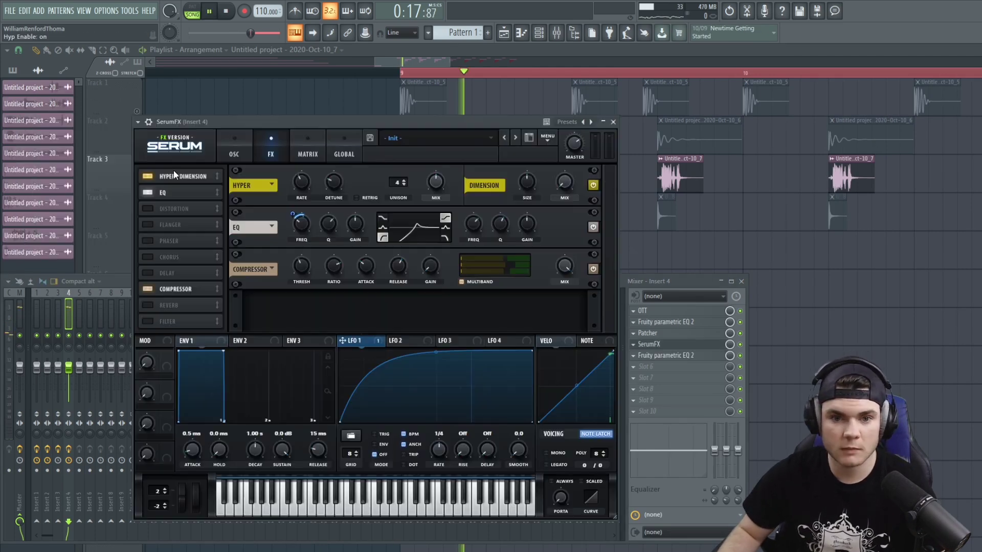
Set the SerumFX Dimension size to 0% and balance the Dimension mix by ear on Insert 4.
key(space)
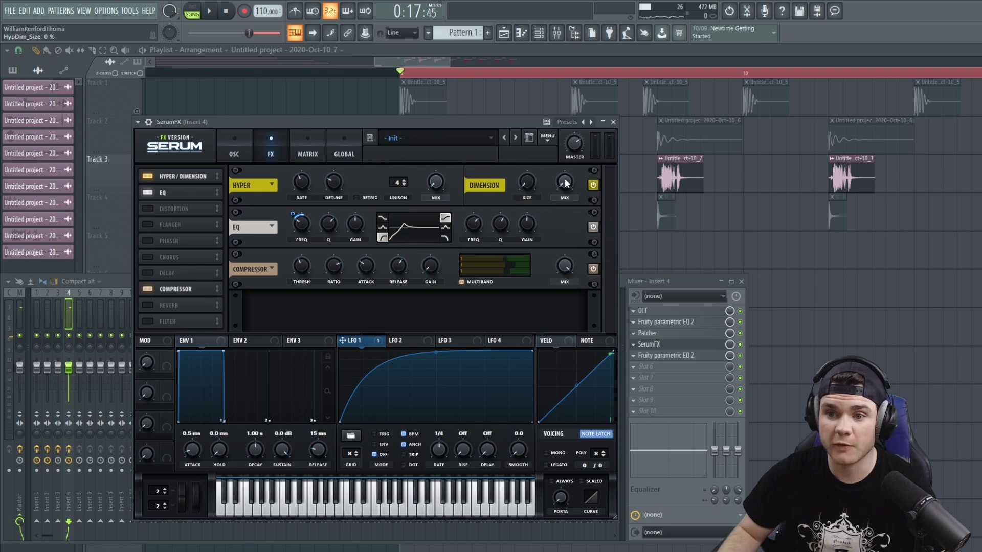
key(space)
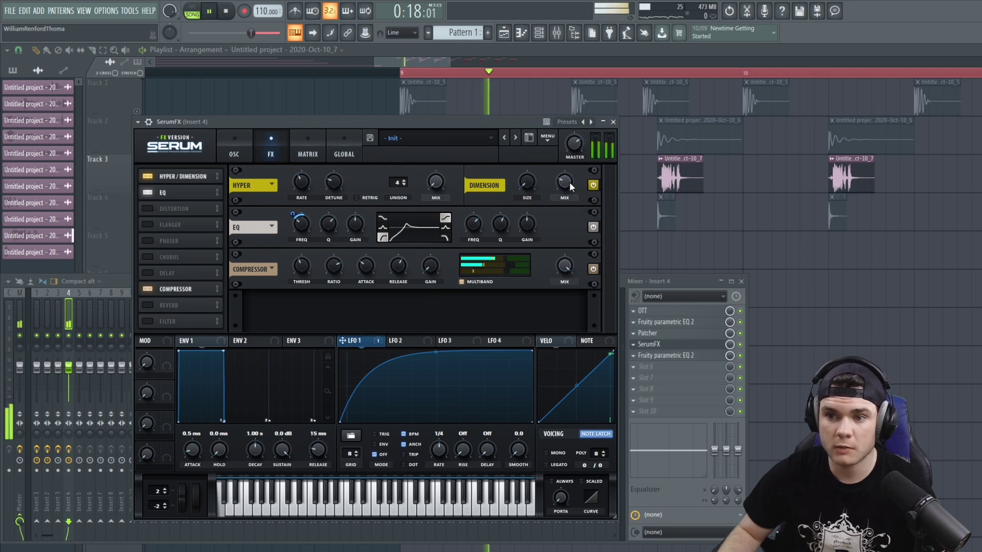
mouse_move(567, 184)
key(space)
key(F12)
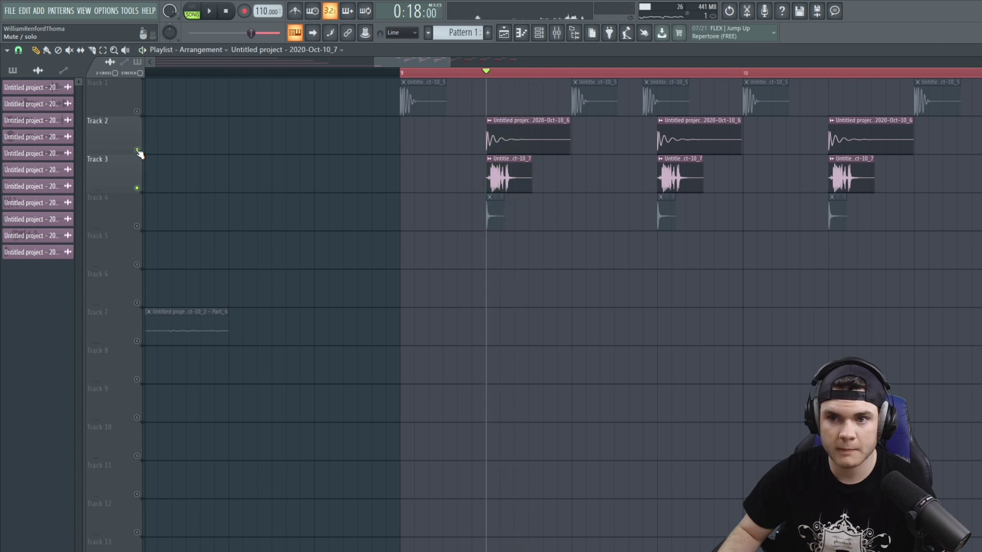
Solo Track 4 and play its hit on its own.
ctrl+click(136, 227)
key(space)
key(F9)
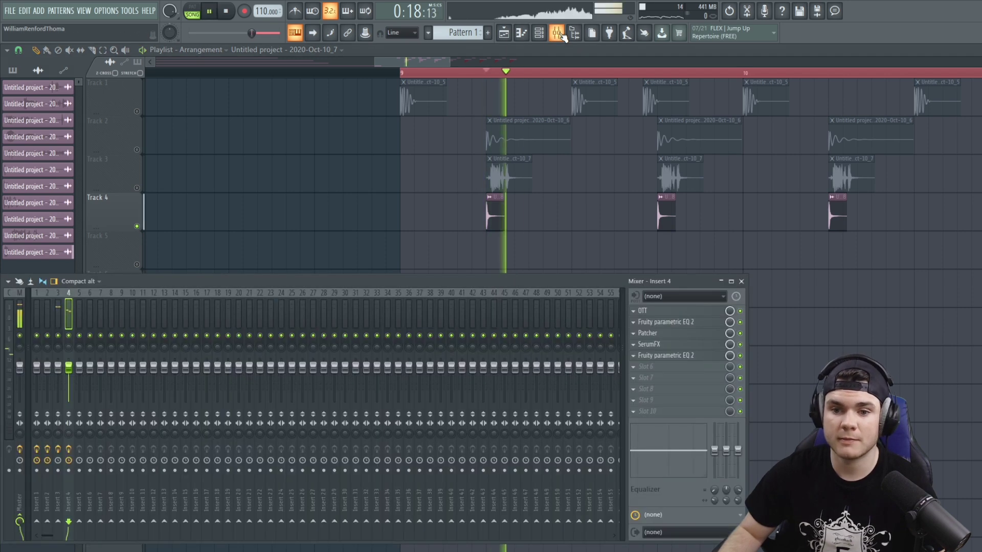
key(space)
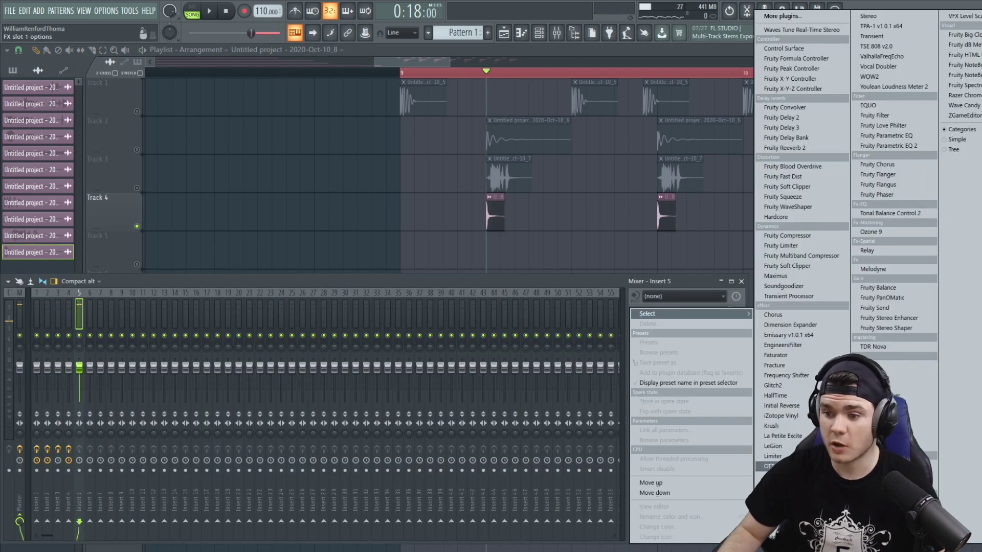
Route the Track 4 sample to Insert 5 and process it with OTT in slot 1.
click(769, 466)
drag(166, 185, 243, 189)
key(space)
key(space)
Add Fruity Limiter to slot 2 of Insert 5 and lower its envelope release and sustain.
click(645, 322)
mouse_move(649, 318)
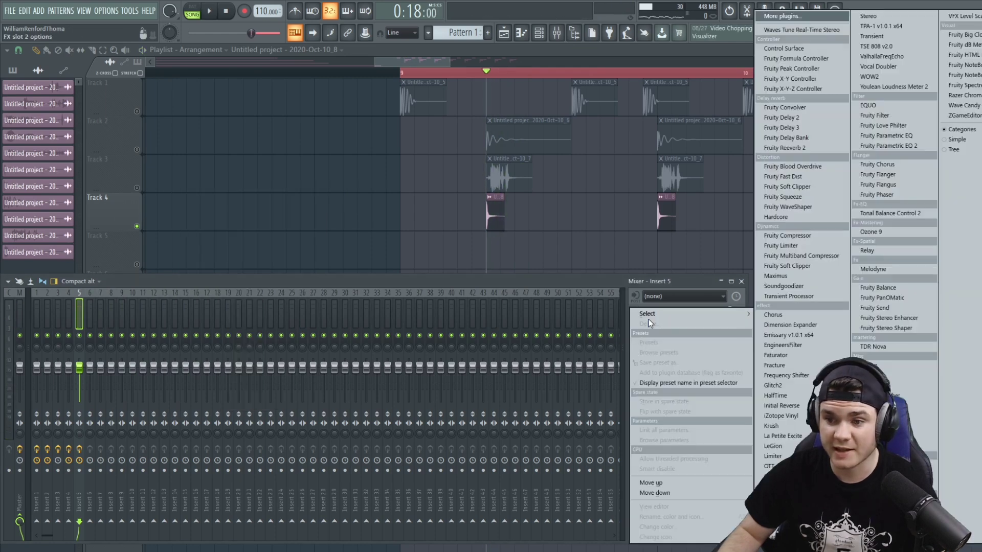
click(787, 245)
key(space)
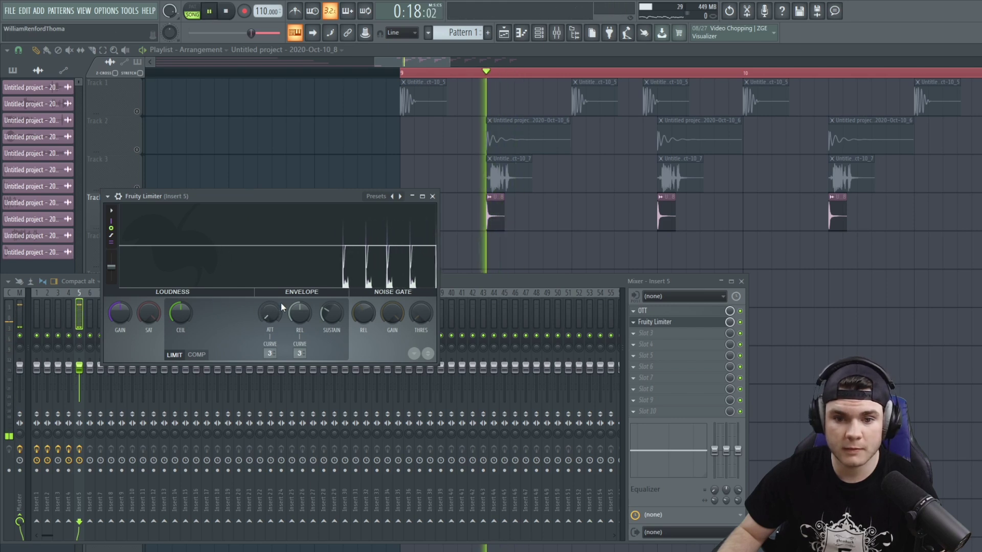
drag(299, 313, 299, 338)
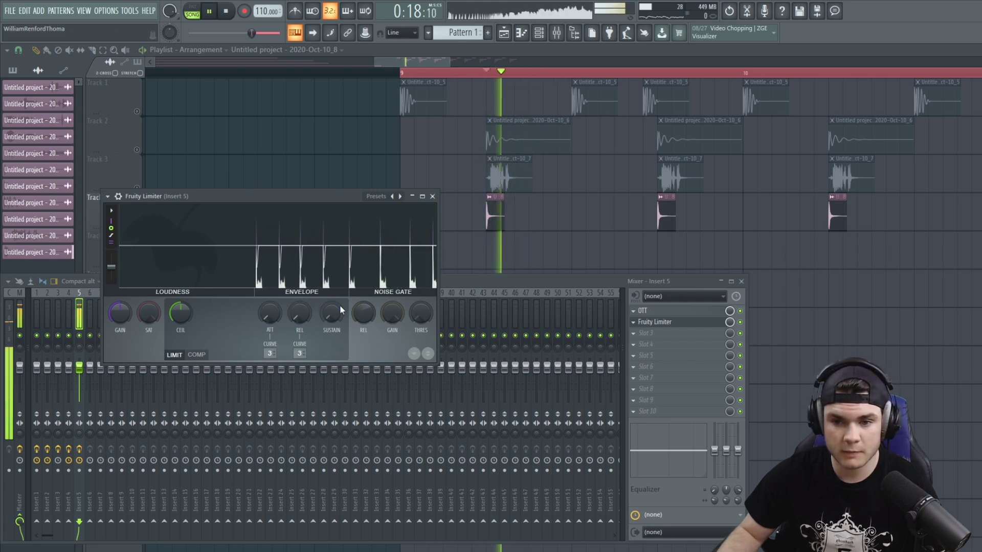
key(space)
Add Maximus to slot 2 of the Master and straighten the limiting curves of its master and individual bands.
click(19, 317)
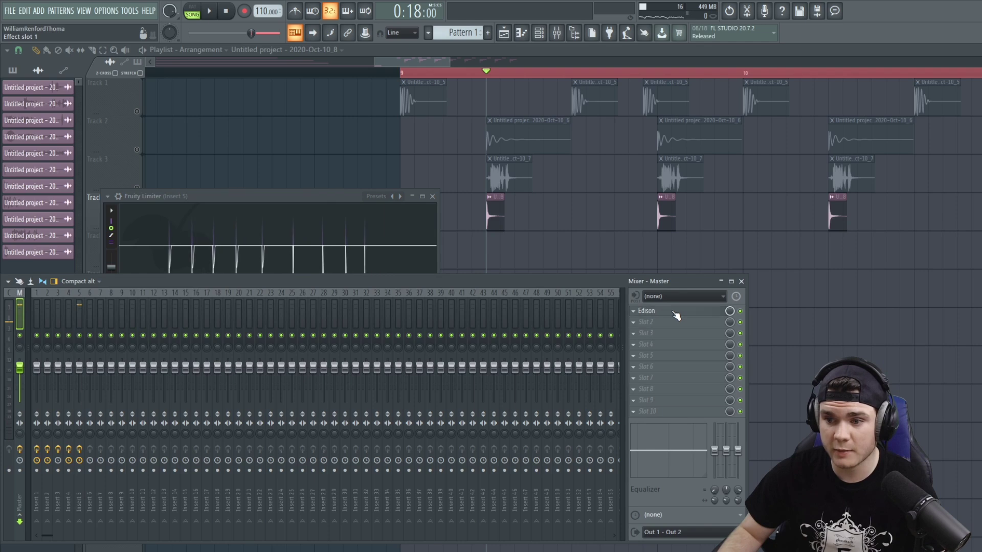
click(646, 320)
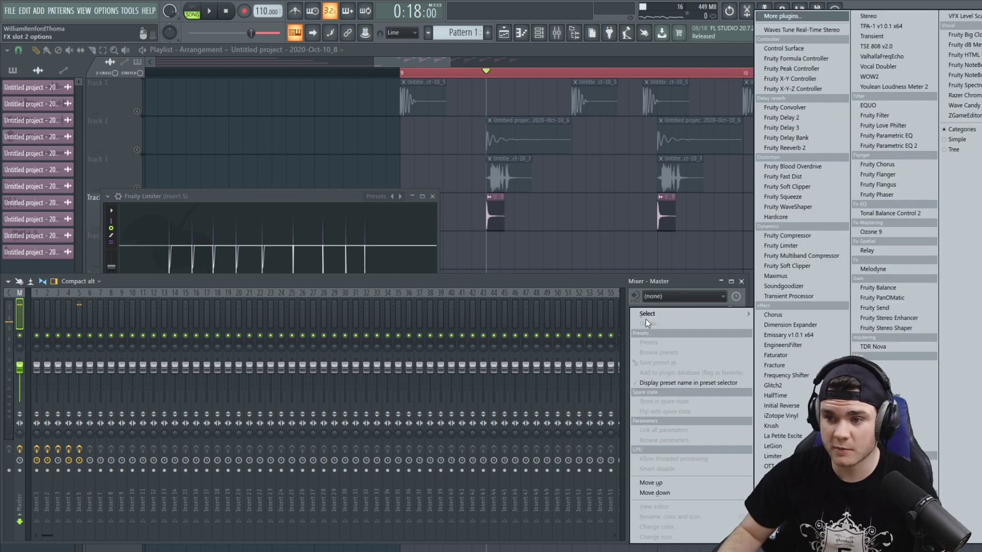
click(792, 276)
drag(149, 198, 147, 150)
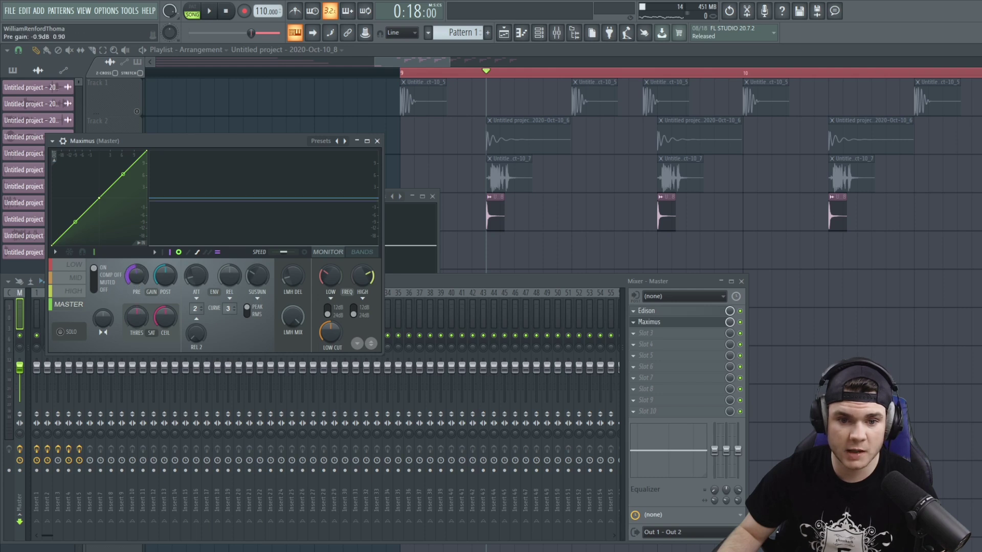
click(74, 264)
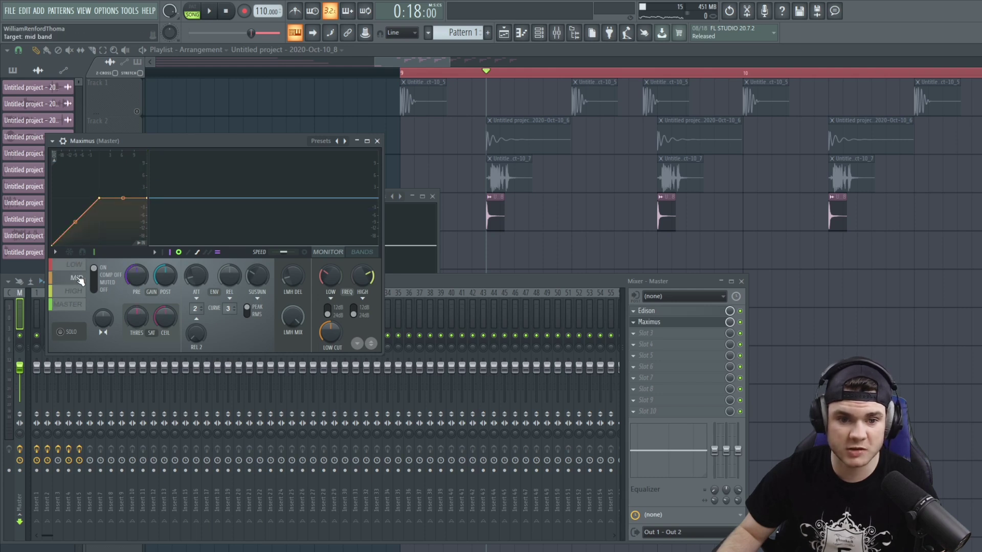
drag(147, 197, 146, 121)
click(67, 291)
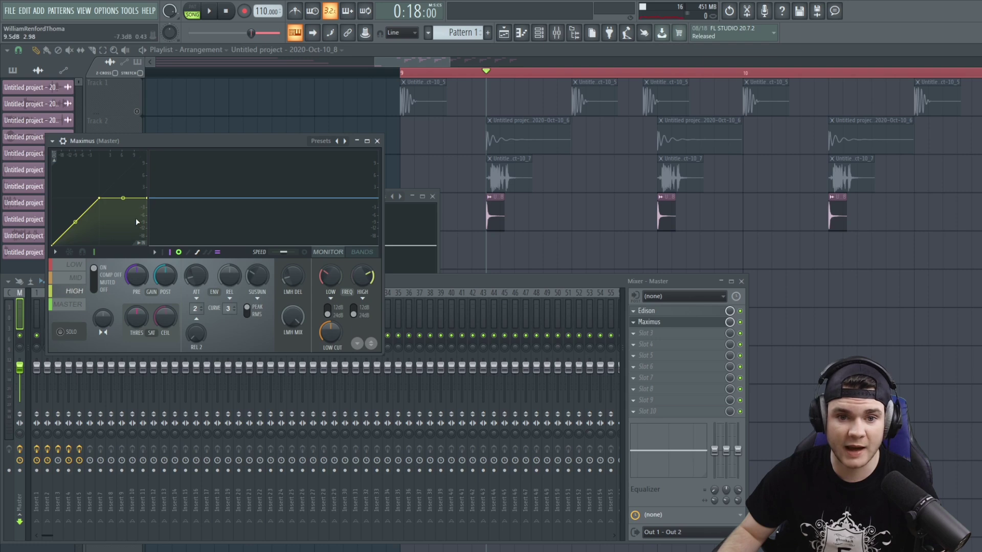
click(377, 141)
Unmute Tracks 2 and 3 and play them layered with Track 4.
click(144, 188)
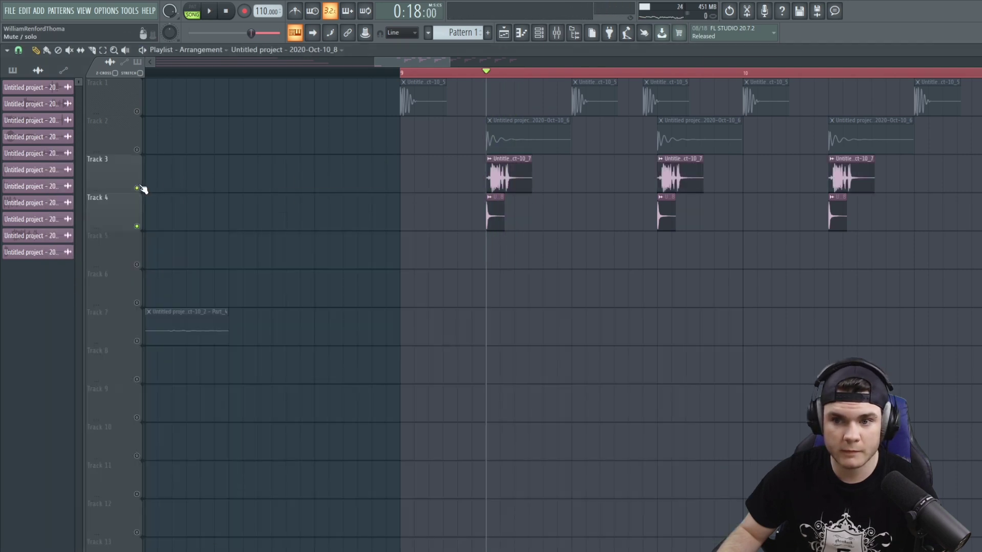
key(space)
click(139, 150)
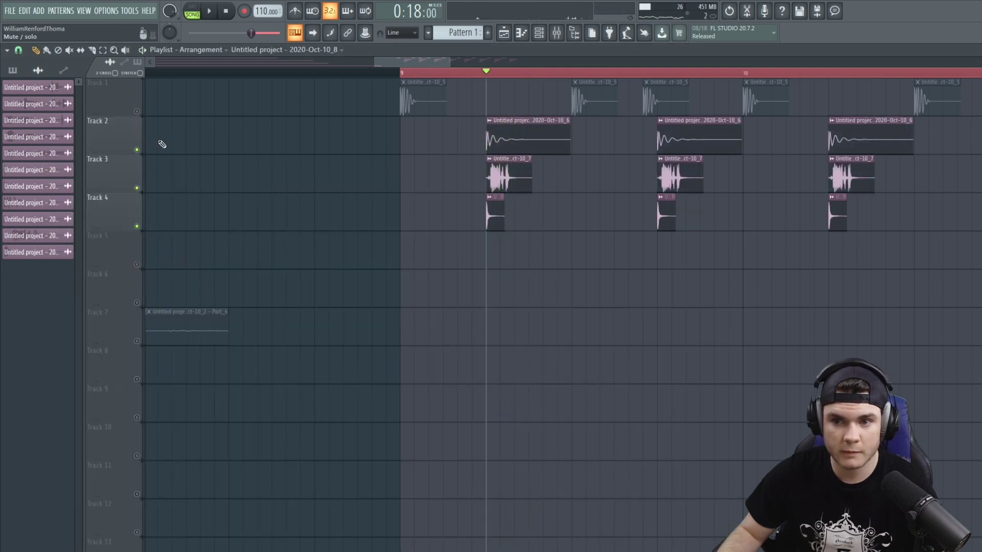
scroll(526, 78, up, 4)
key(space)
Set the pitch range of the Track 4 sample to 6 and lower its pitch by ear.
double_click(497, 225)
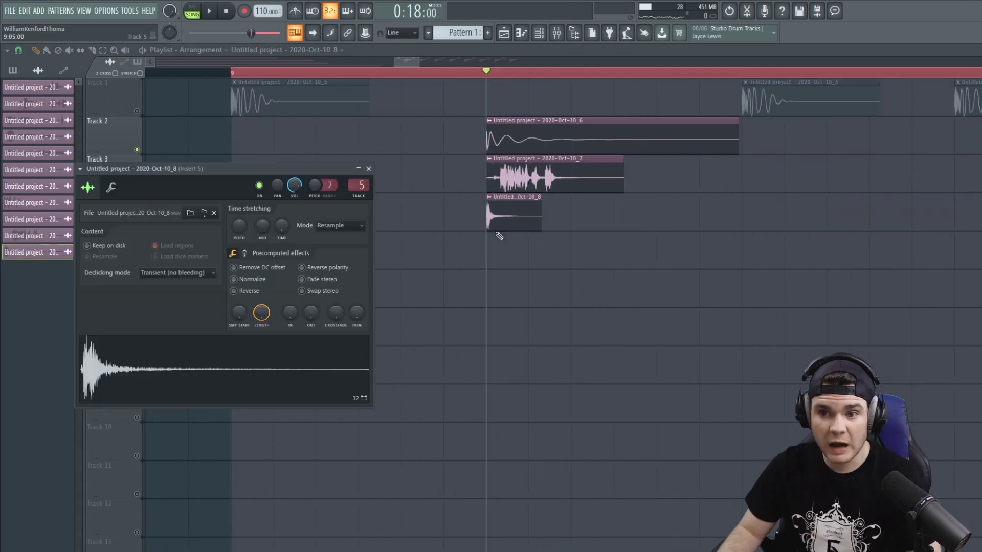
drag(280, 169, 516, 140)
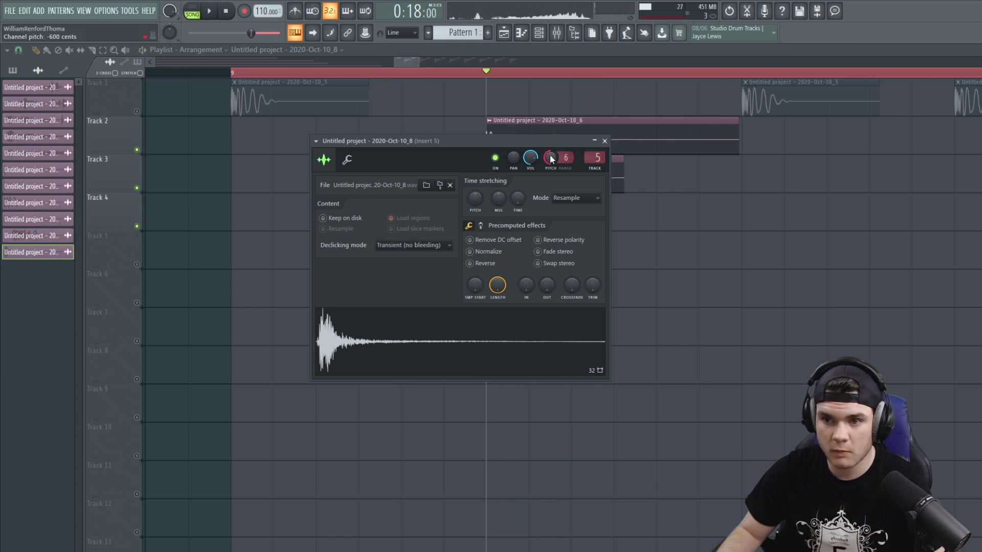
key(space)
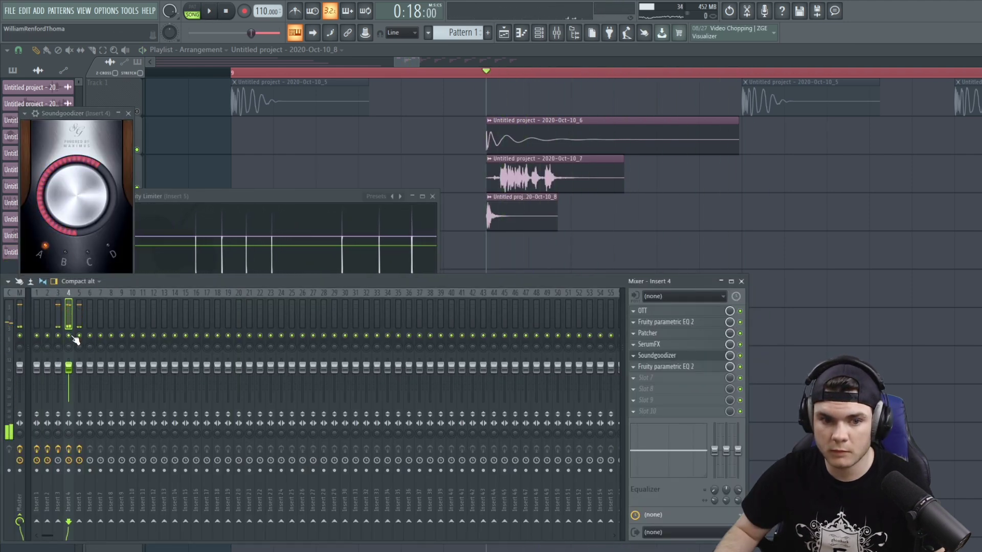
Use Soundgoodizer in slot 5 of Insert 4 with mode A and reduce its amount by ear.
key(space)
key(space)
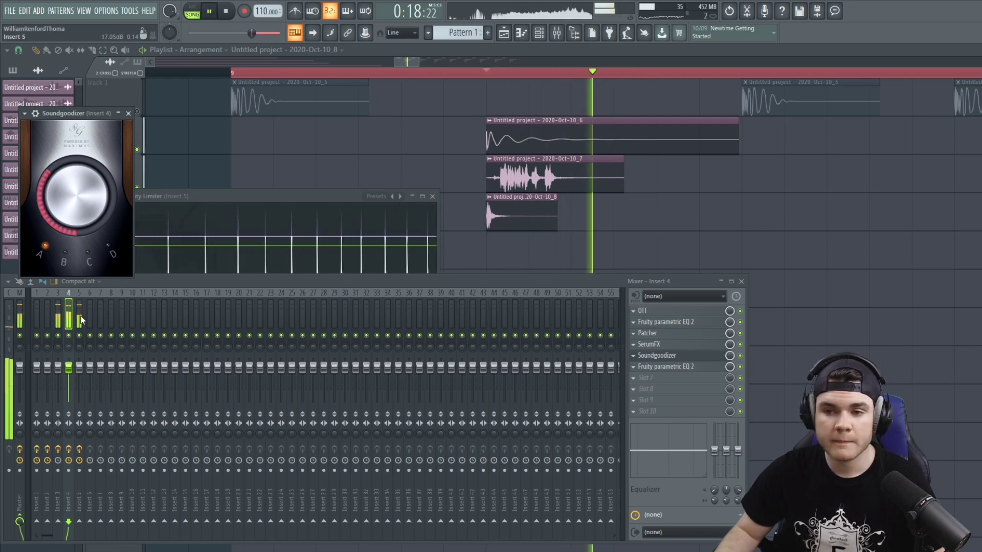
key(space)
key(Escape)
click(433, 197)
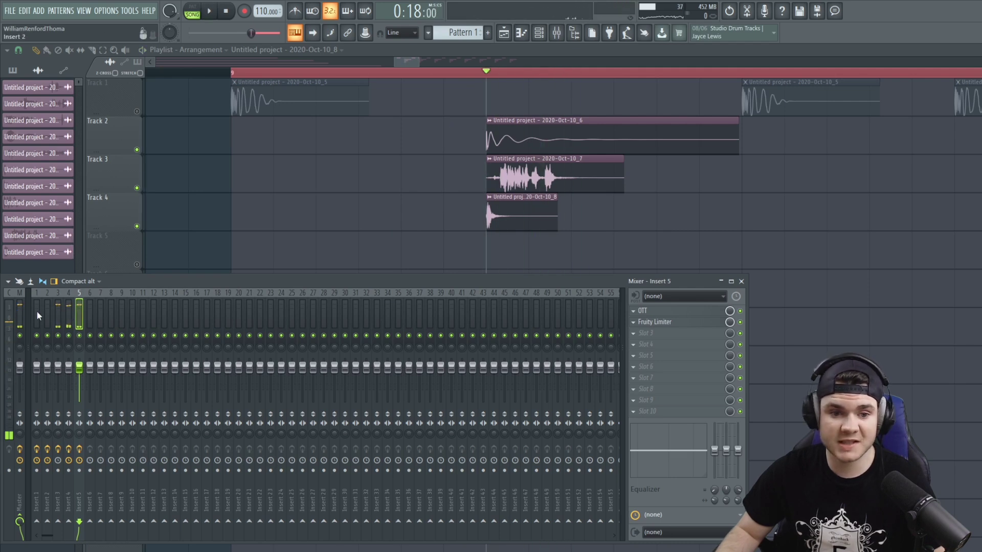
Clear Edison on the Master, record the layered snare, and place the resampled hit on Track 5 at the first snare position.
click(659, 316)
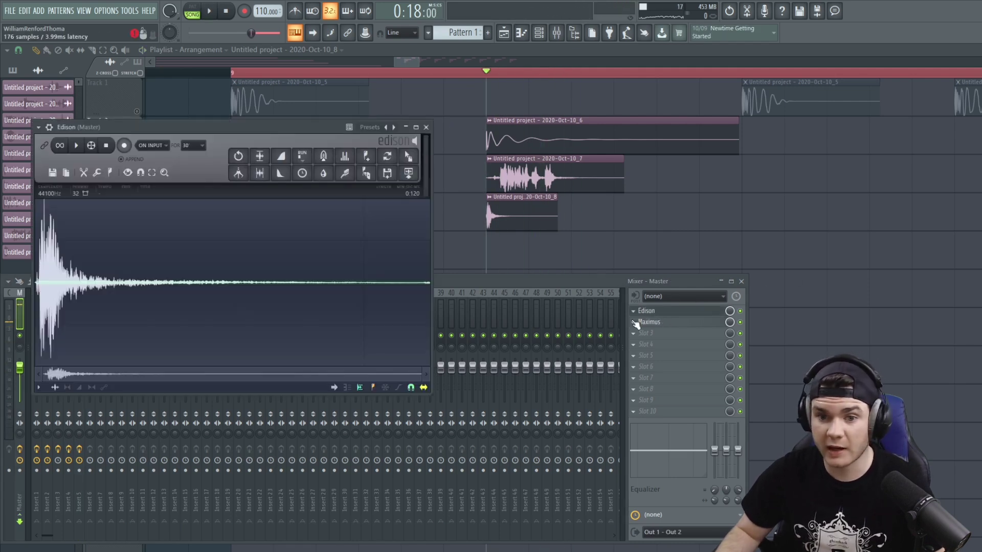
key(Delete)
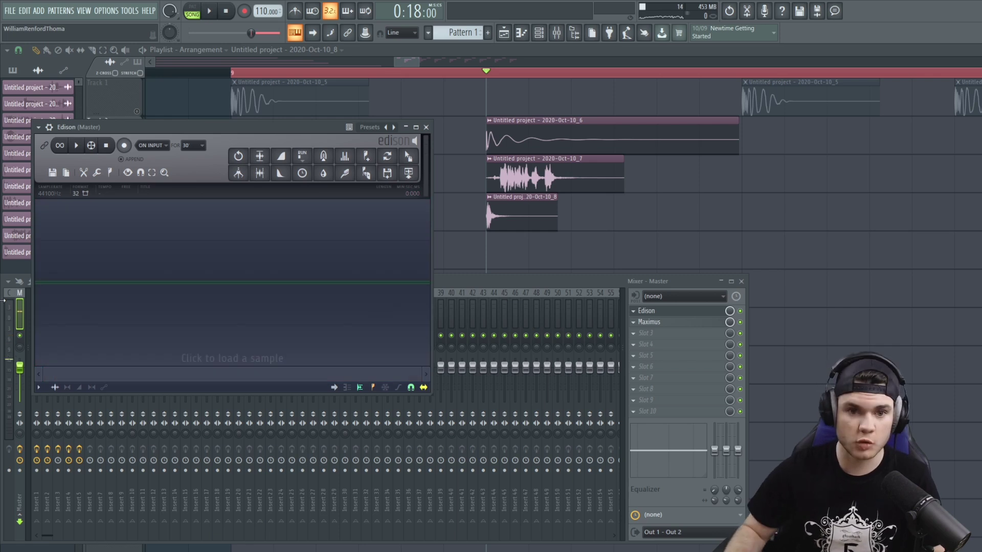
click(209, 13)
key(space)
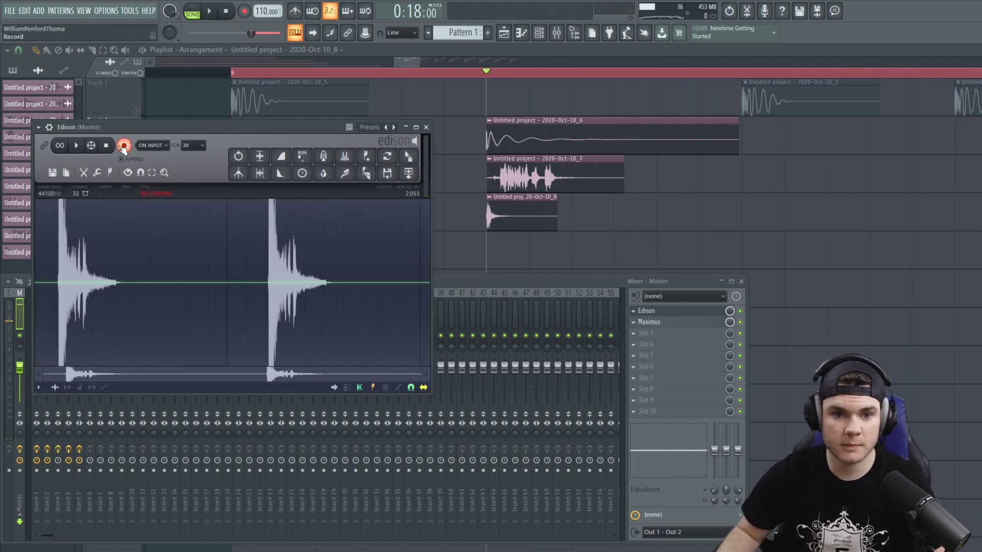
drag(260, 172, 490, 251)
Delete the old snare layers on Tracks 2 to 4 and repeat the resampled snare on Track 2 at each snare hit.
scroll(500, 78, down, 2)
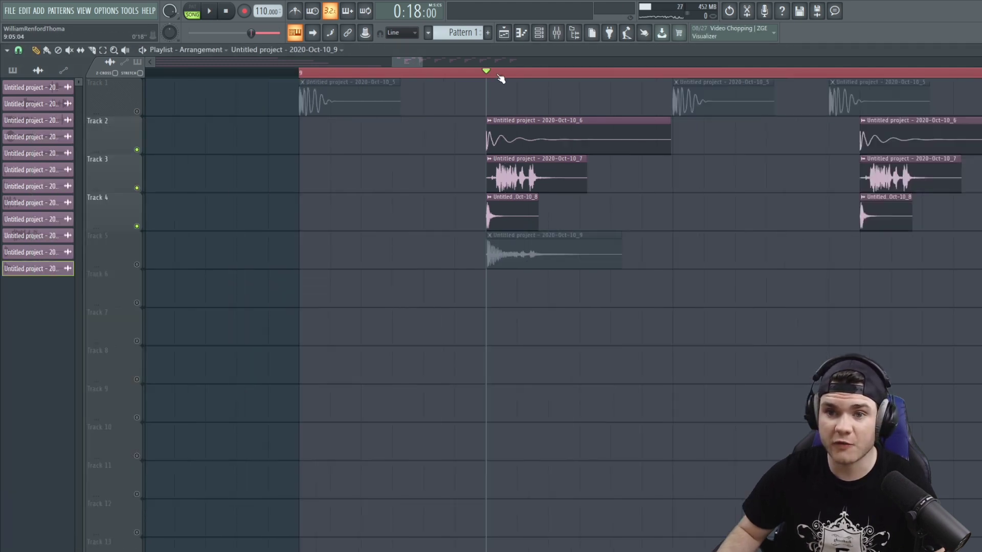
scroll(500, 77, down, 4)
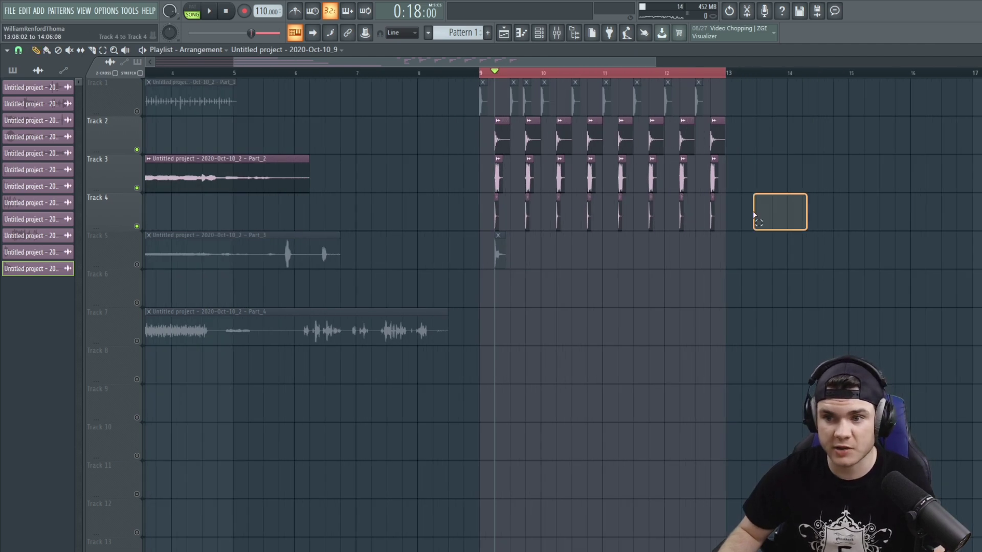
drag(731, 161, 549, 143)
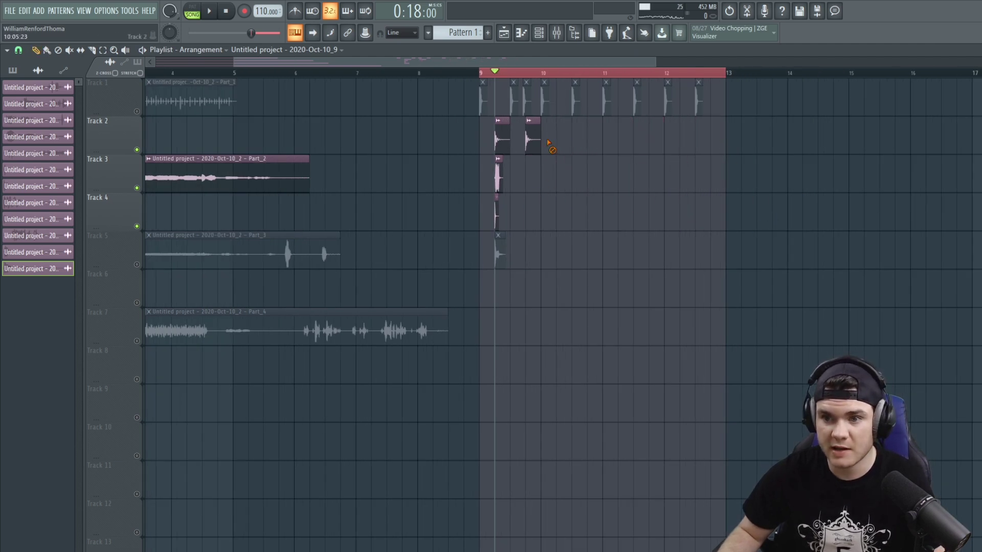
drag(555, 230, 466, 116)
drag(384, 298, 10, 410)
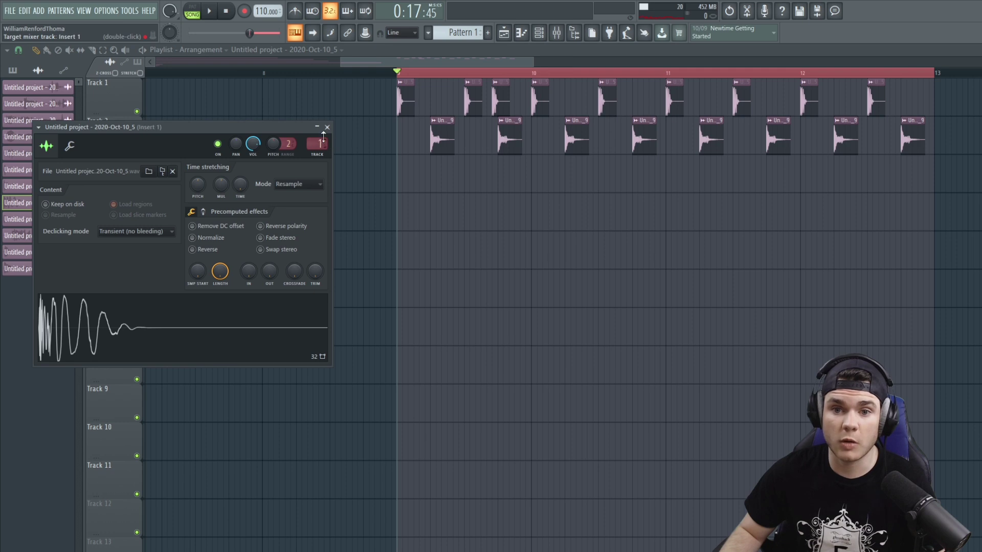
Route the kick sample to Insert 1 and the resampled snare to Insert 2.
click(328, 127)
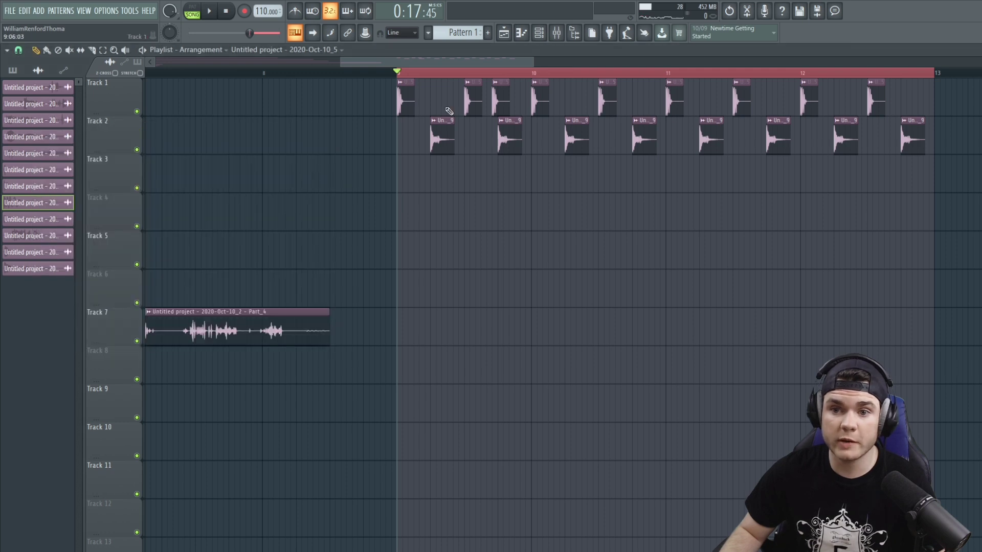
double_click(447, 126)
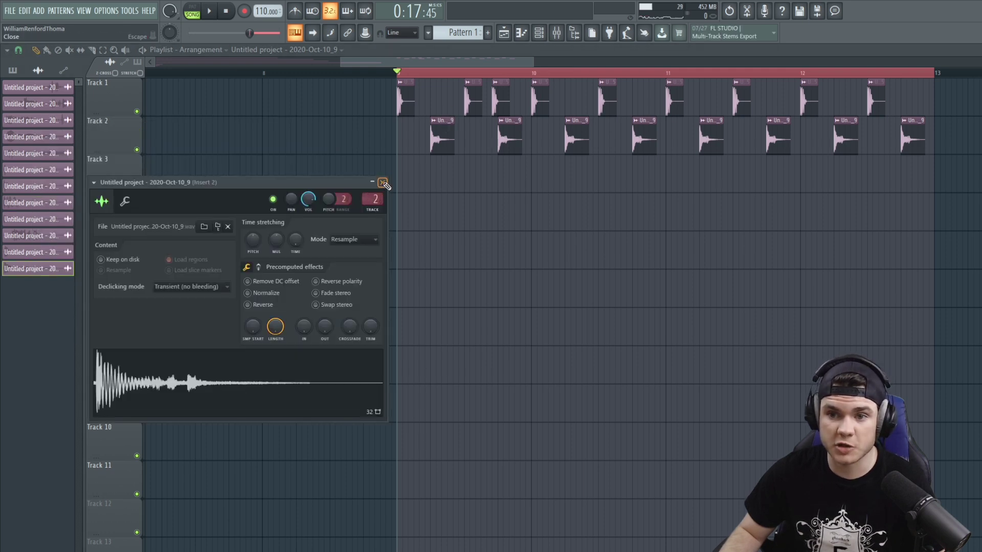
click(382, 183)
Add Fruity Parametric EQ 2 to Insert 2, cutting lows around 77 Hz, softening highs, and dipping band 4 by 3.8 dB at 430 Hz.
key(F9)
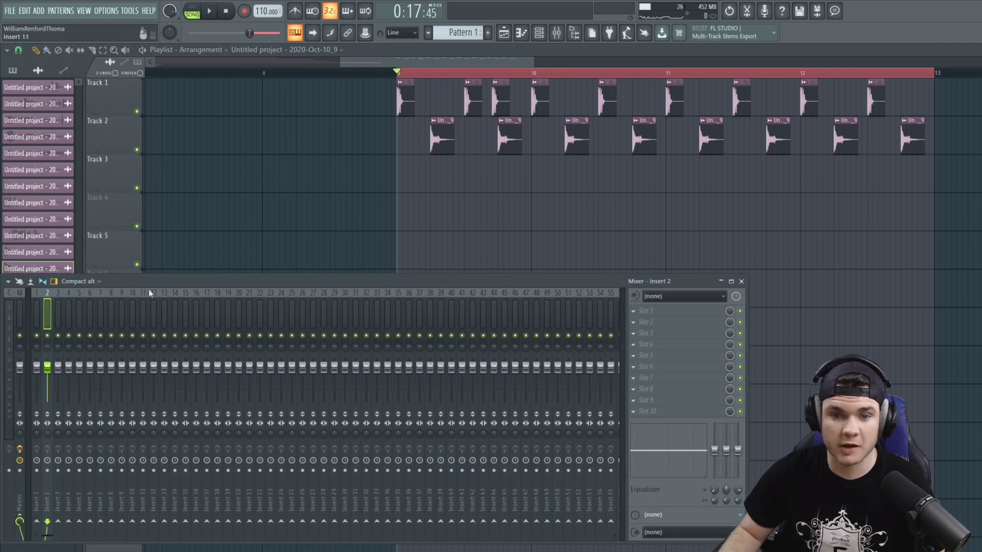
click(36, 309)
click(47, 320)
key(space)
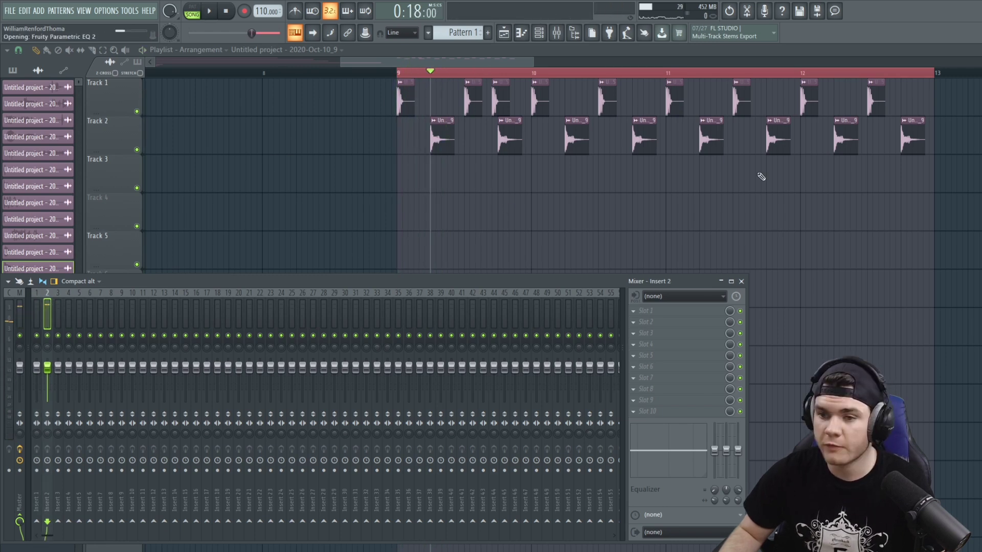
drag(130, 213, 94, 265)
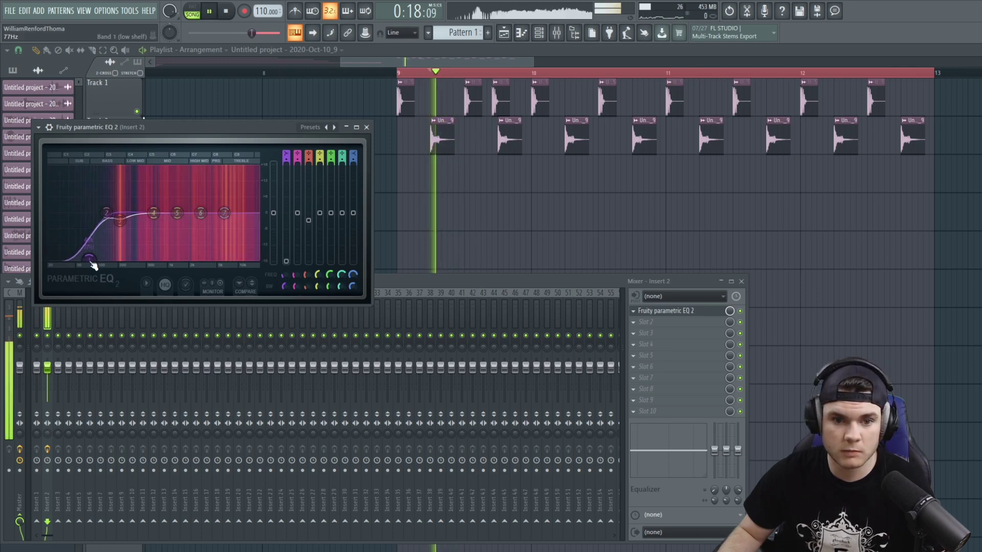
mouse_move(224, 213)
mouse_down()
mouse_move(236, 213)
mouse_move(230, 225)
mouse_up()
key(space)
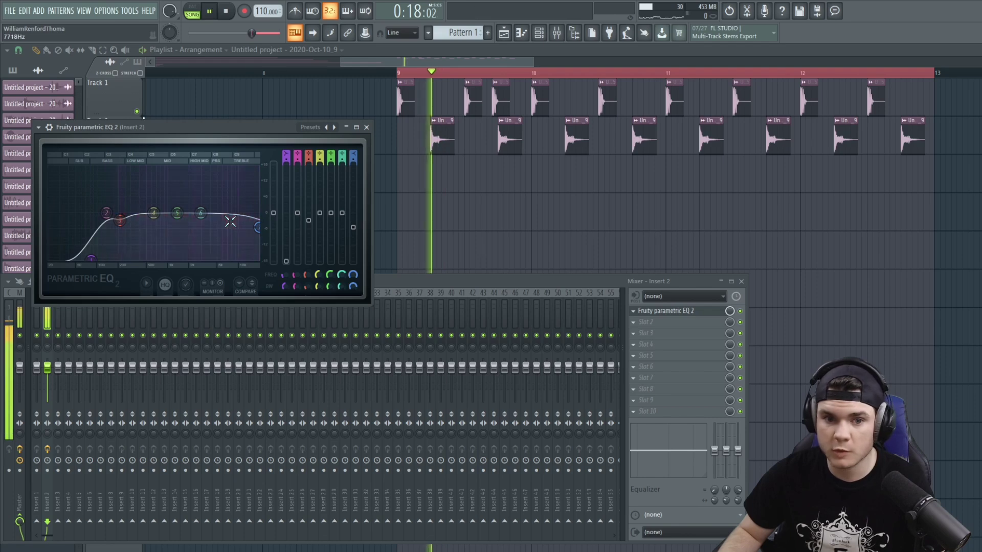
mouse_move(154, 213)
mouse_down()
mouse_move(146, 206)
mouse_move(141, 222)
mouse_up()
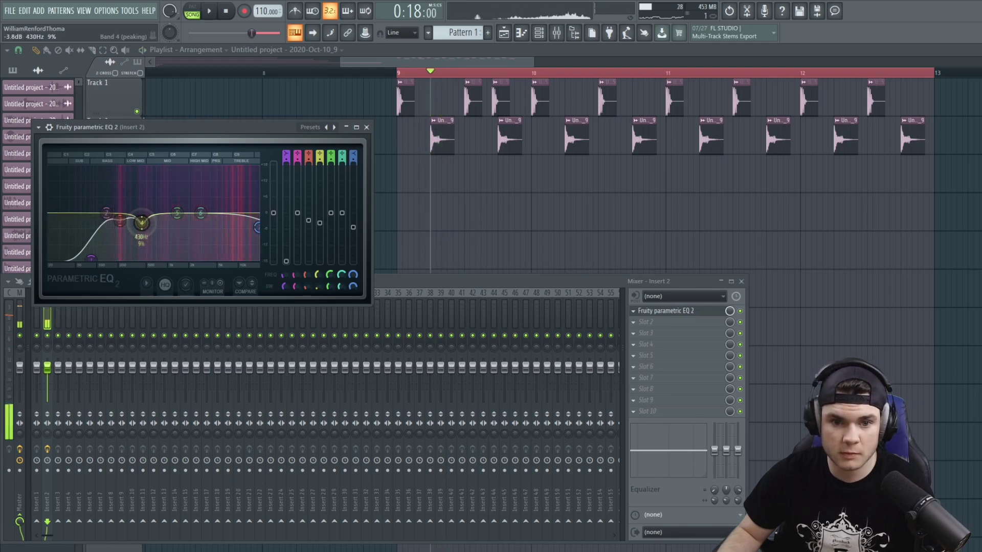
Add Fruity WaveShaper to Insert 2 and bend its curve into a steep rise that flattens at maximum output while auditioning the snare.
click(646, 322)
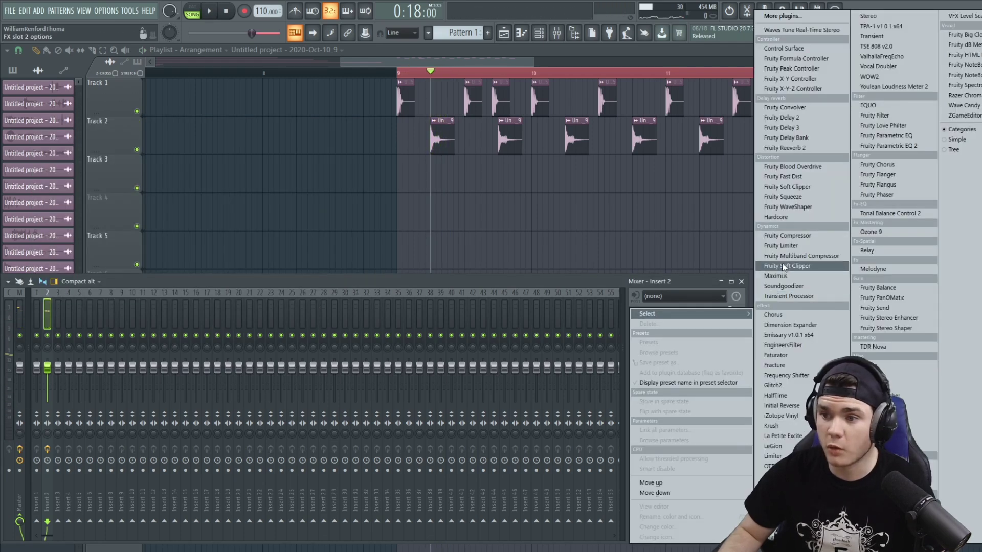
click(800, 207)
key(space)
drag(187, 152, 123, 125)
key(space)
right_click(121, 153)
click(156, 267)
key(space)
drag(87, 239, 87, 213)
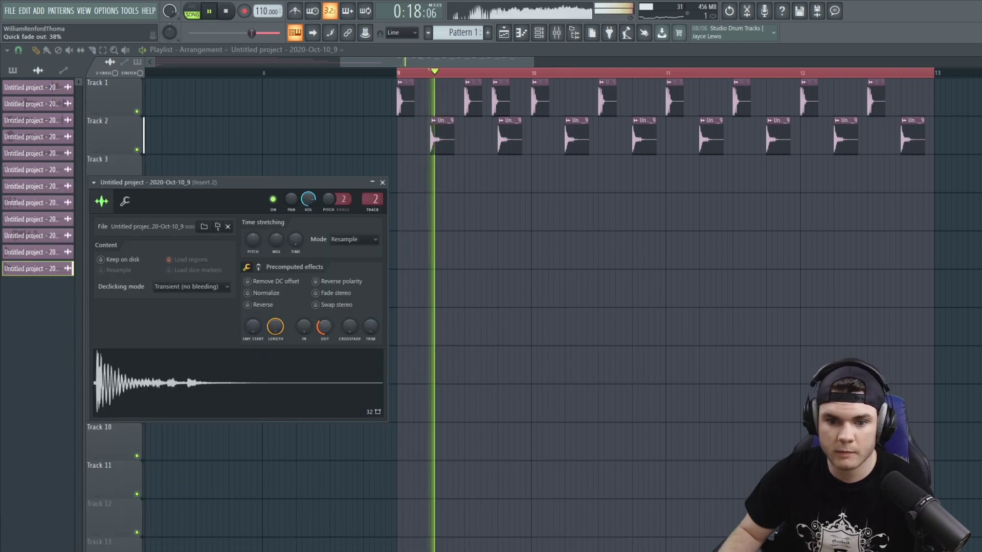
Adjust the quick fade-out of the resampled snare sample and close its channel settings.
drag(256, 315, 256, 311)
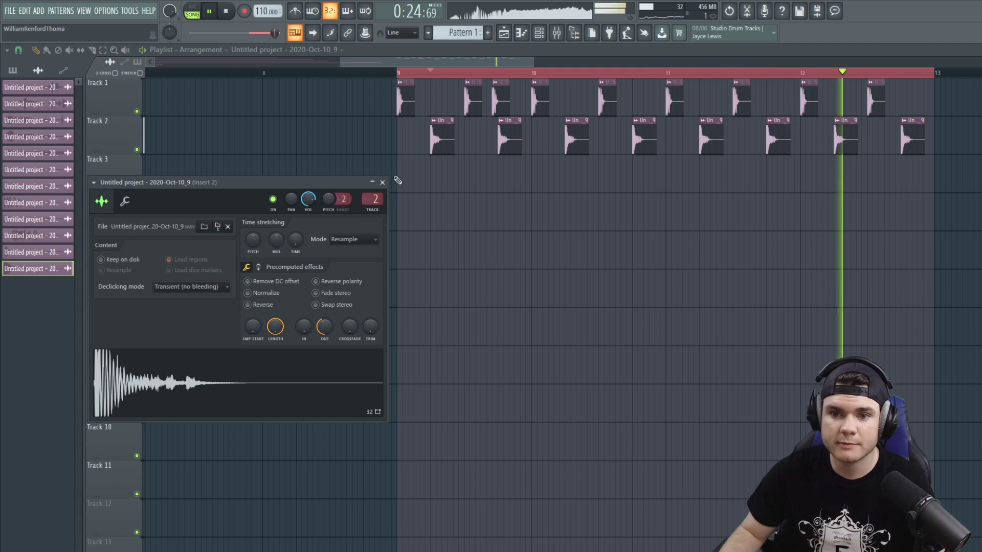
click(383, 182)
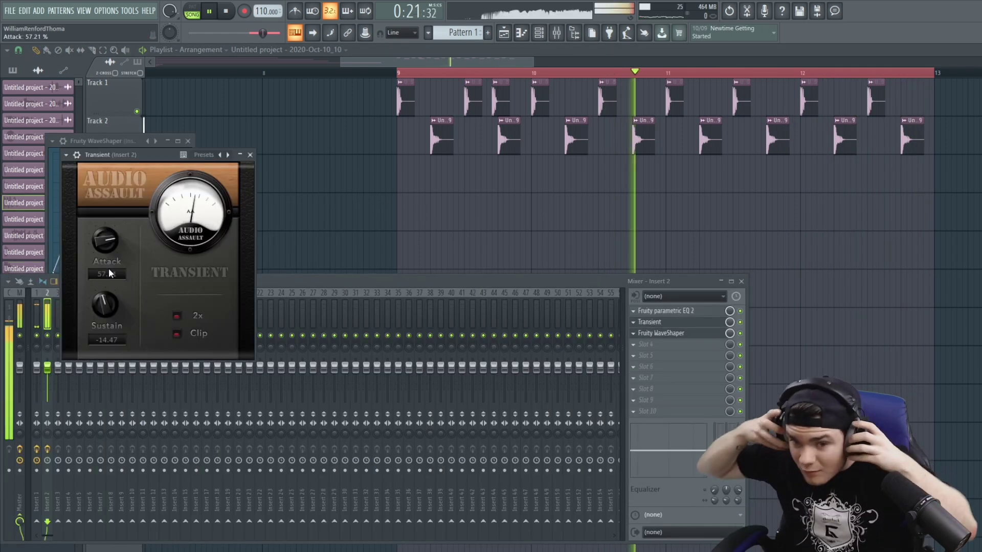
Close the Transient and Fruity WaveShaper windows of Insert 2 and listen to the loop.
click(250, 155)
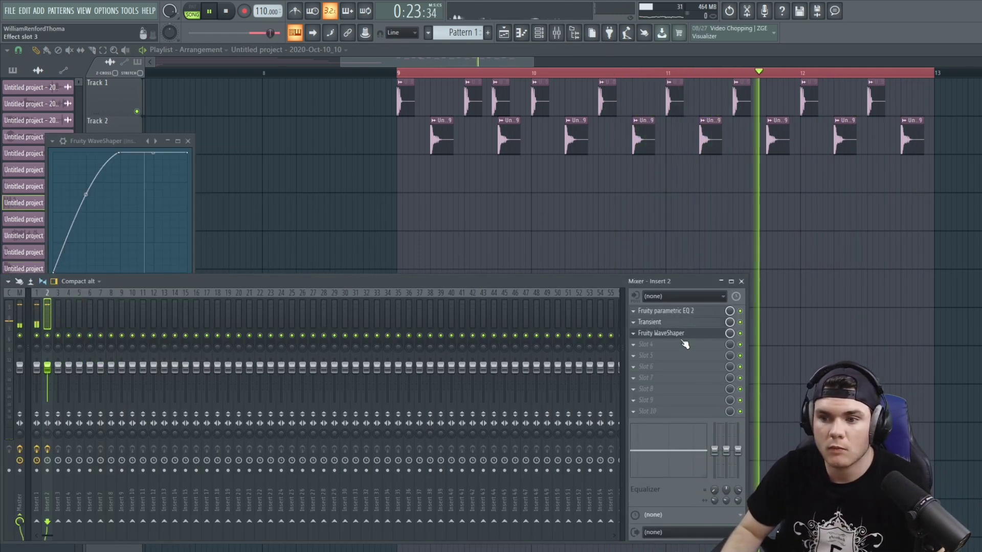
click(680, 333)
key(space)
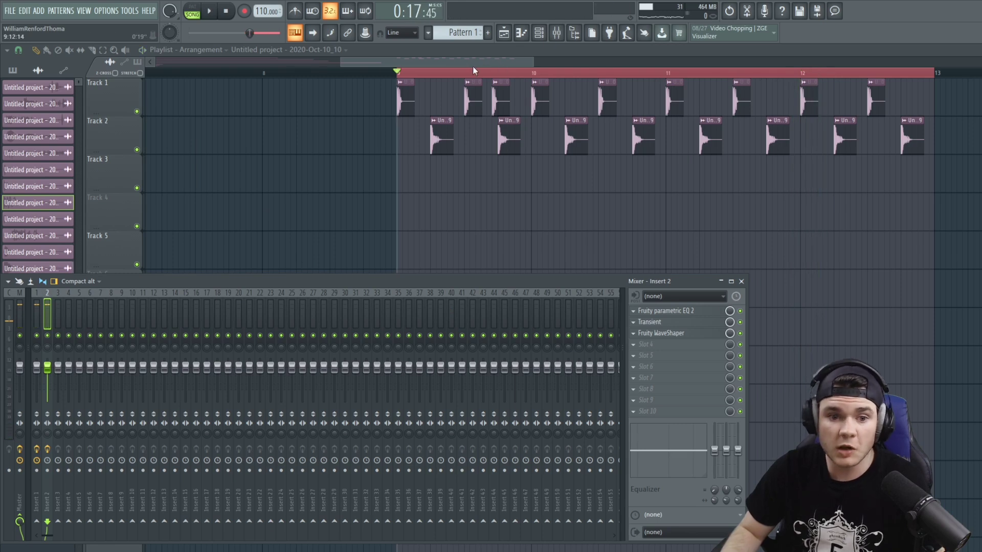
key(space)
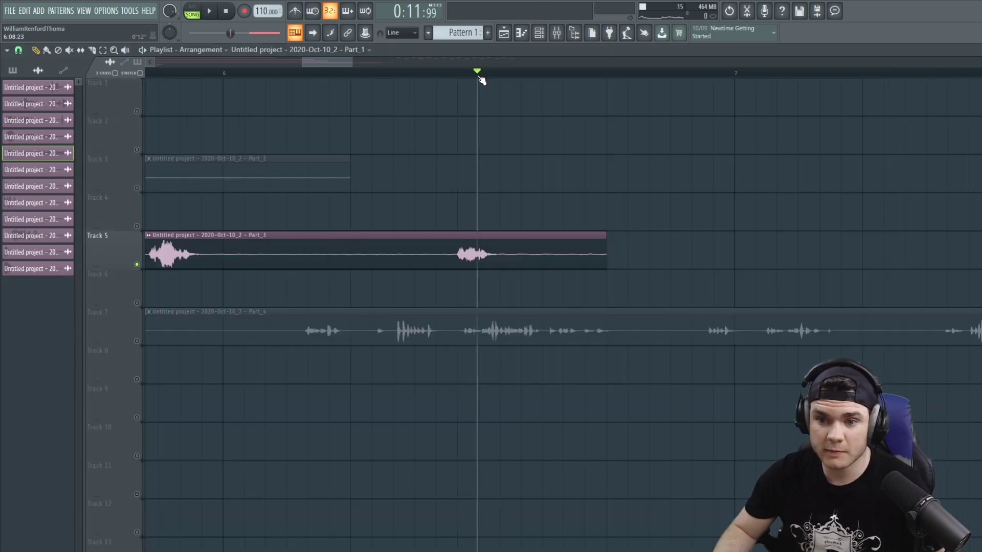
Audition the last hit of the Track 5 recording repeatedly and slice the clip at that hit, between bars 6 and 7.
key(space)
key(space)
key(space)
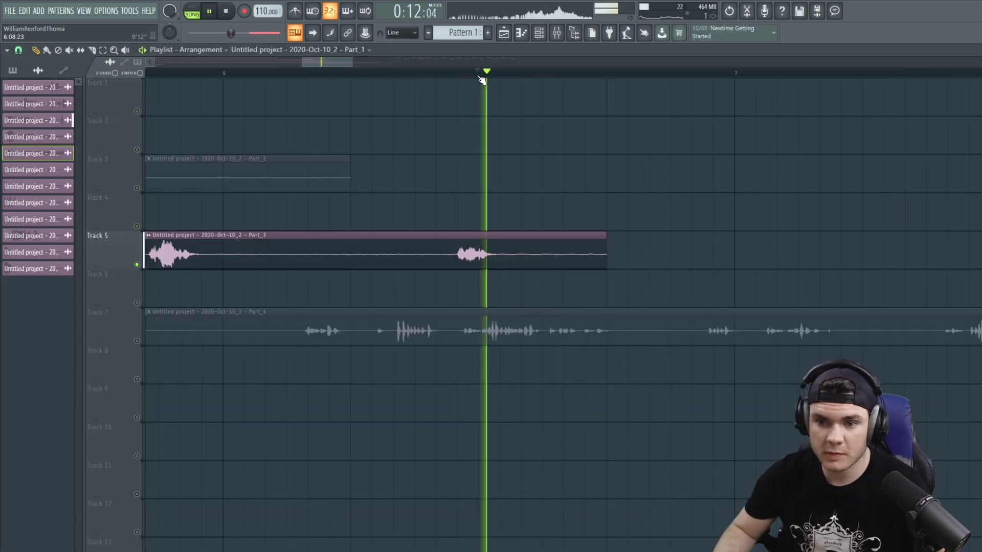
key(space)
key(space)
key(space)
key(space)
key(space)
key(space)
key(space)
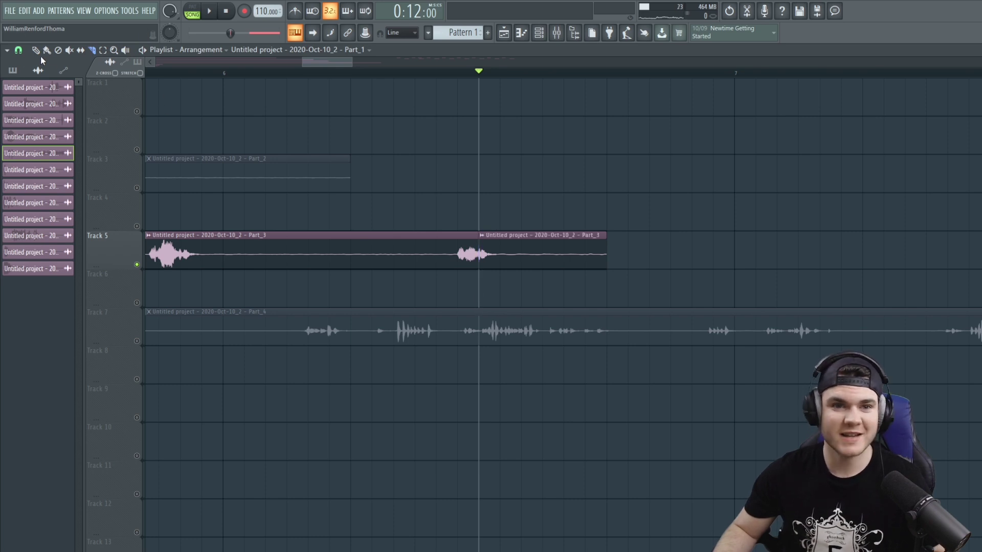
Lay out copies of the Track 5 slice on Track 3 as a syncopated percussion pattern and play it with the drums.
scroll(491, 74, down, 4)
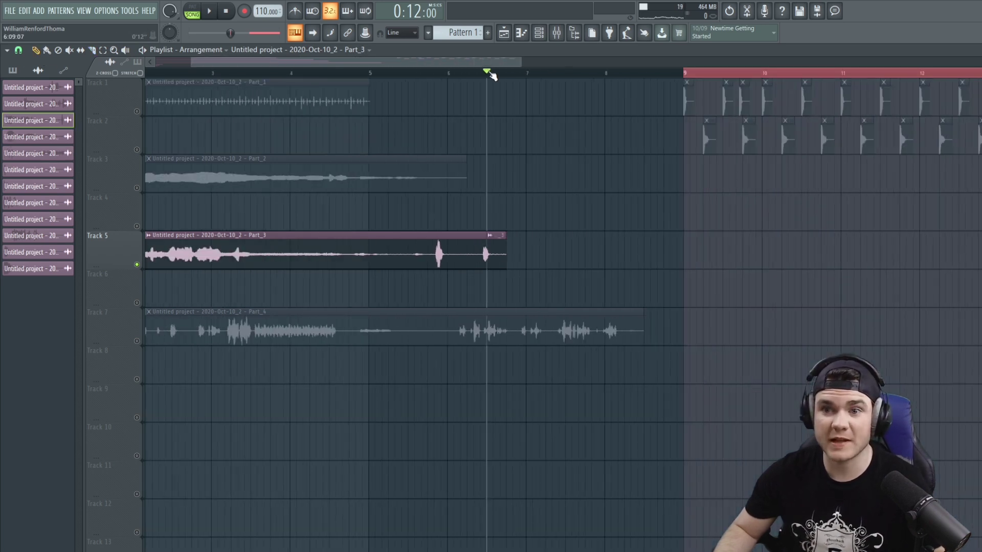
key(space)
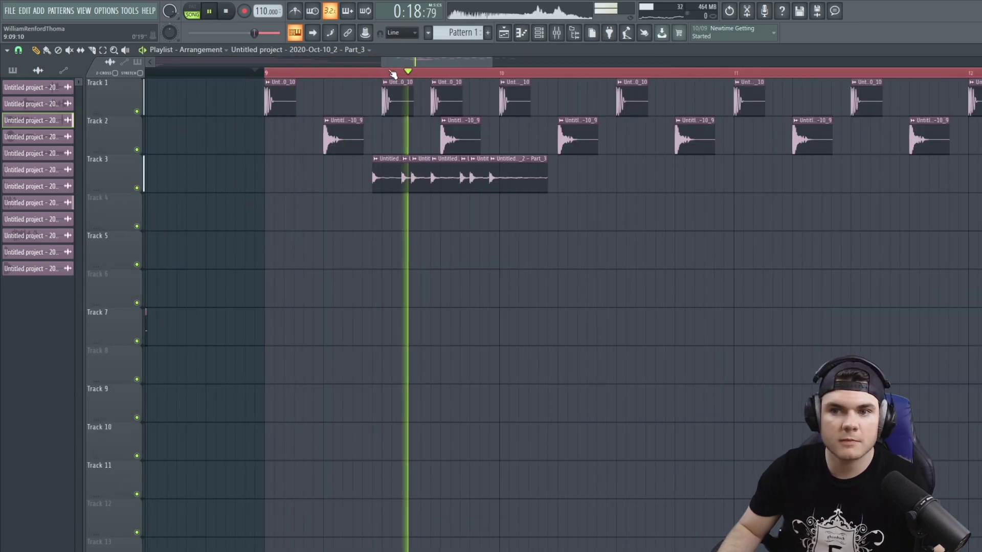
key(space)
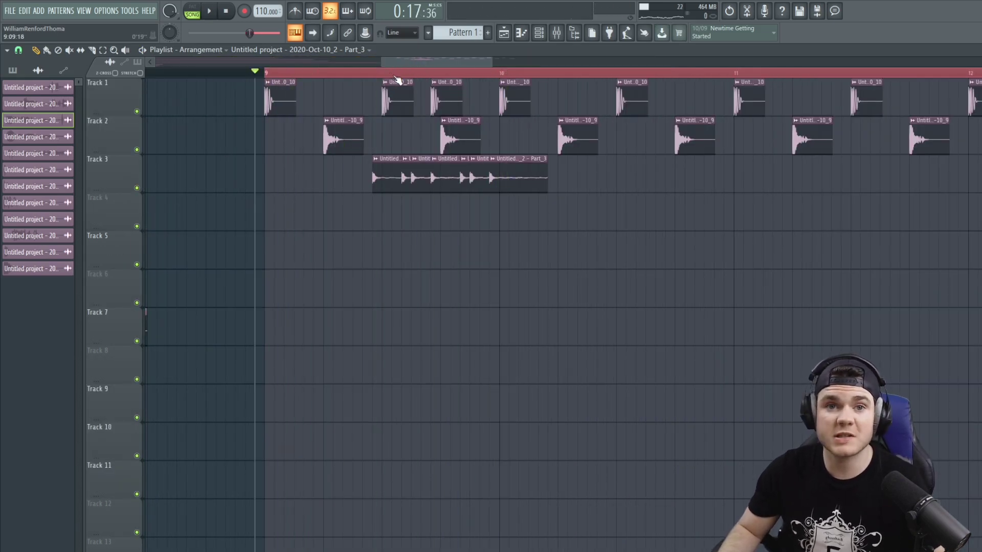
key(space)
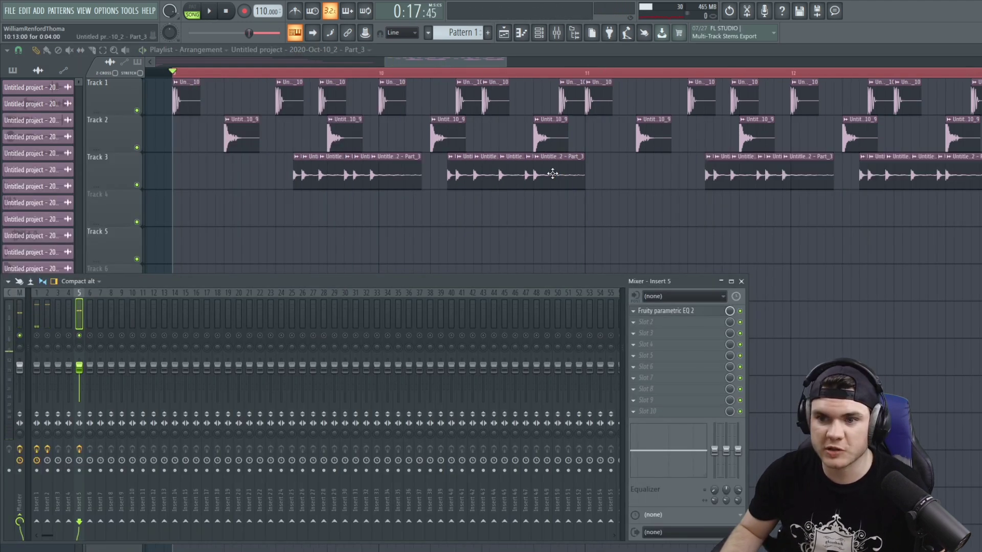
Try the Generic (bleeding) declicking mode on the Track 3 percussion sample and shorten all its clips to brief hits.
double_click(552, 174)
click(178, 288)
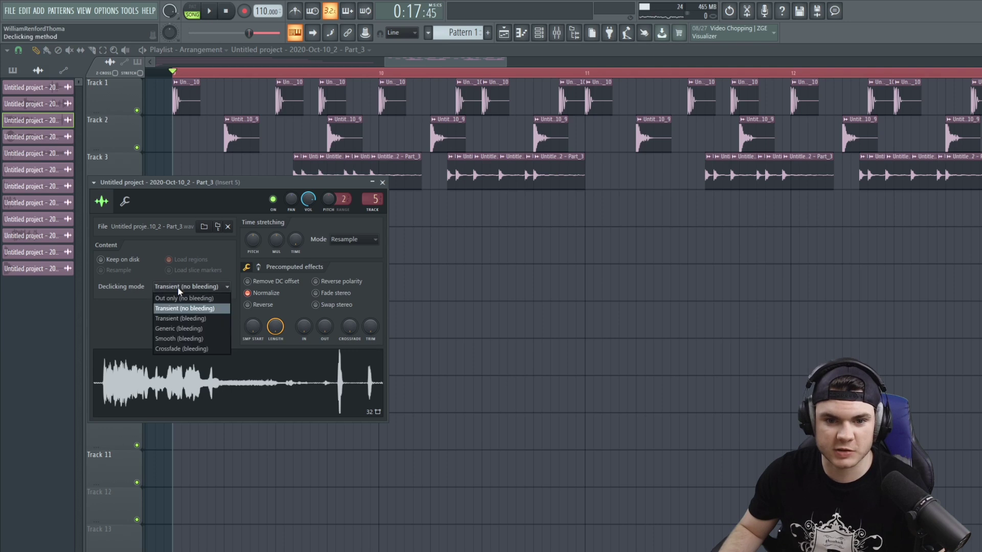
click(193, 329)
click(212, 287)
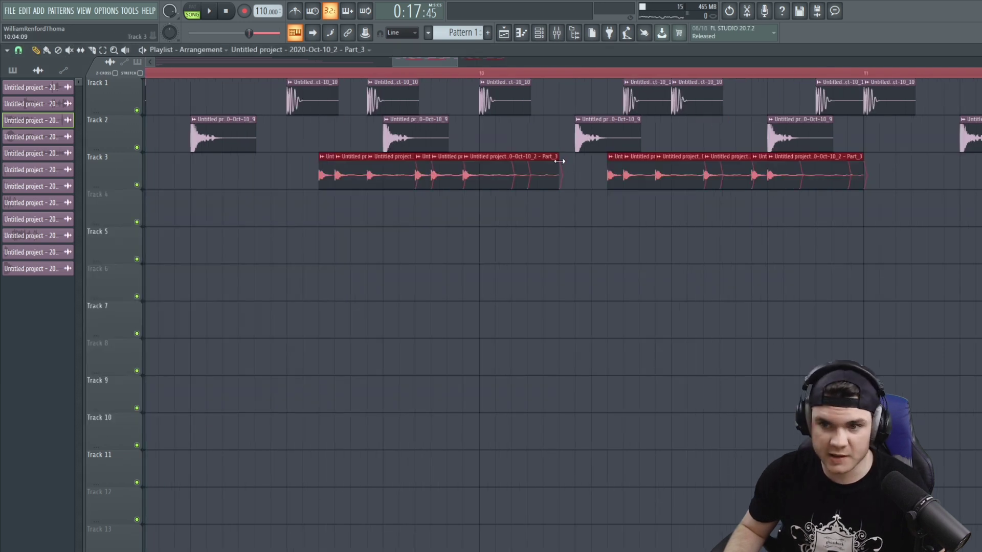
drag(560, 161, 475, 171)
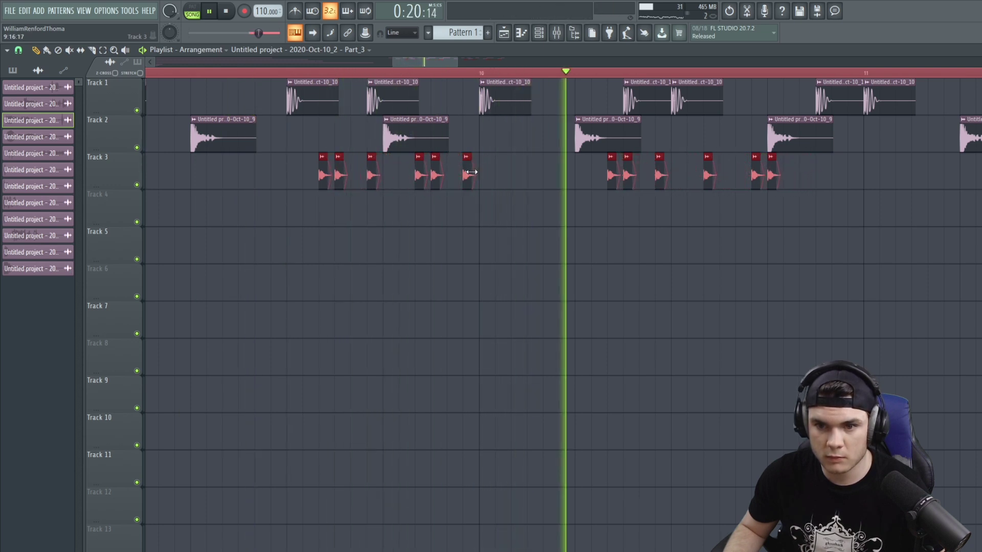
Add Krush to Insert 5, disable its filter and dry signal, and raise its downsampling to about 21.6%.
key(F9)
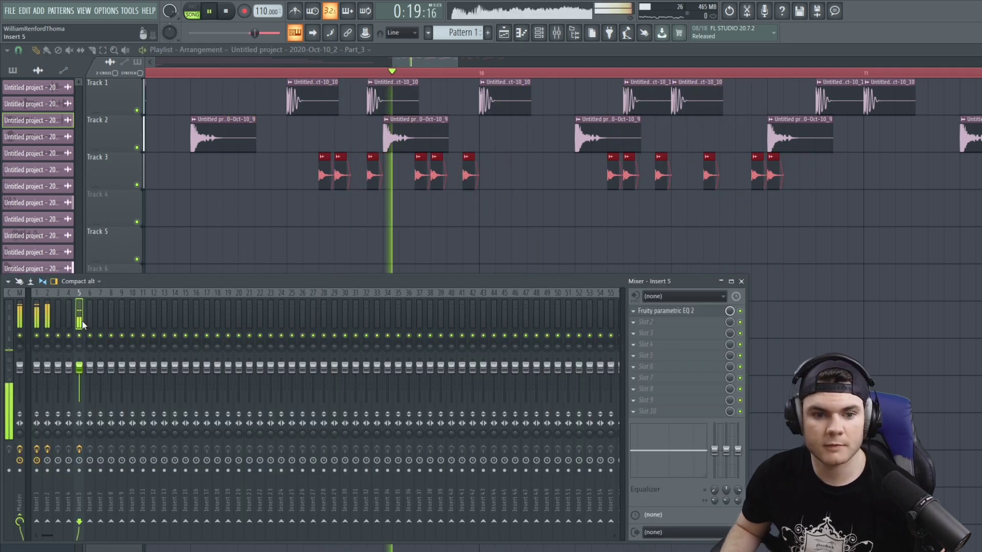
key(space)
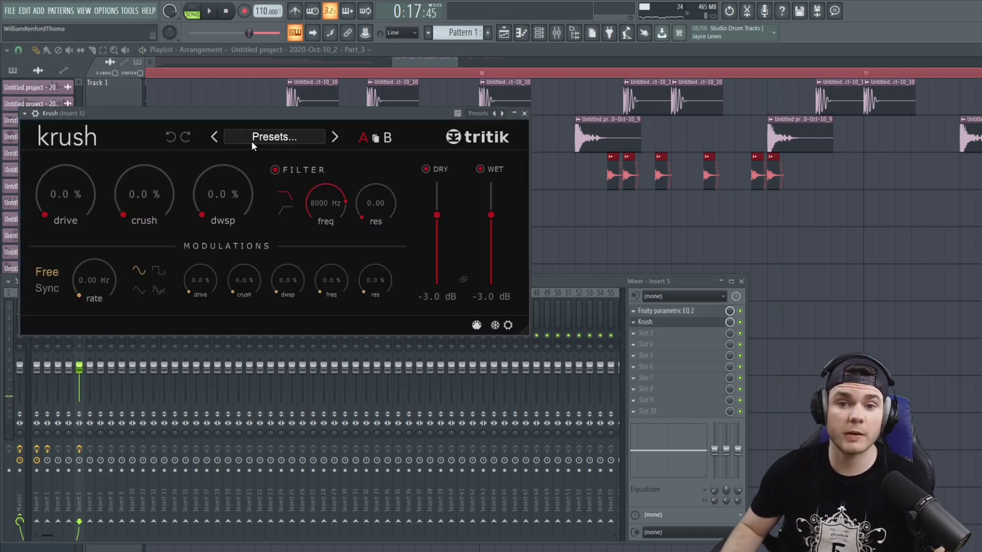
click(275, 169)
click(426, 169)
key(space)
drag(221, 181, 223, 153)
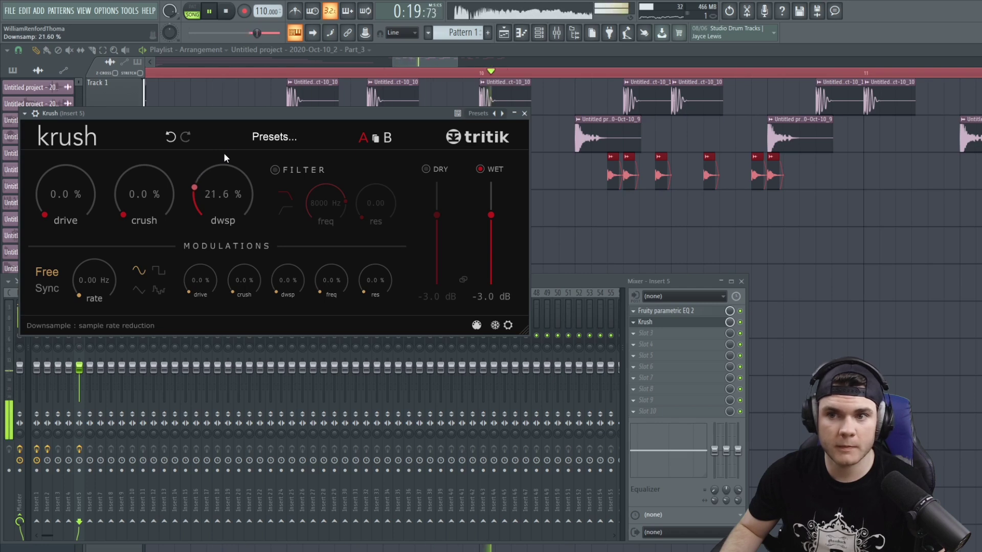
Reduce the Krush mix level slightly and lower the Insert 5 volume to 91% (-2.2 dB).
click(646, 322)
drag(730, 322, 729, 326)
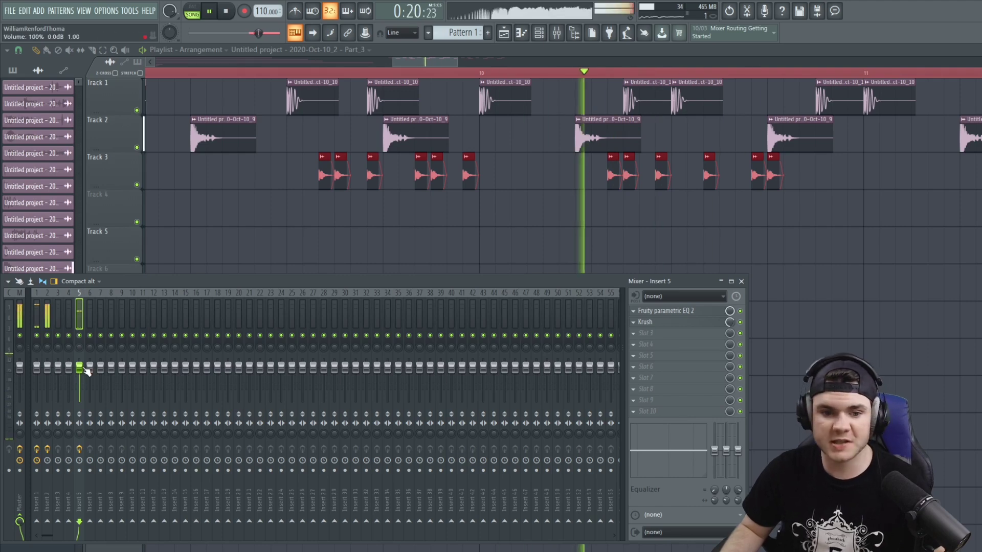
drag(82, 367, 83, 372)
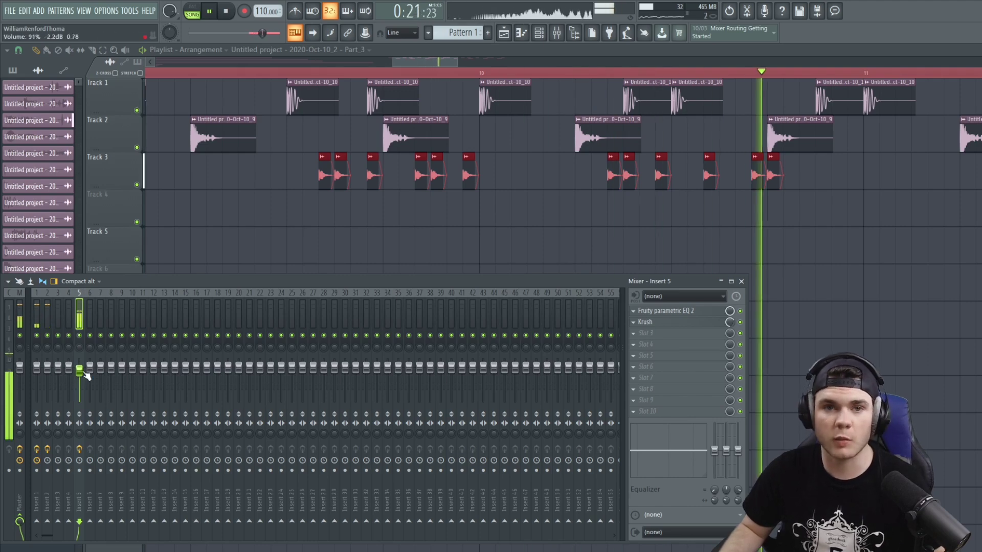
key(space)
Solo Track 1 and listen to the Part_1 recording at the start of the playlist.
scroll(342, 77, down, 4)
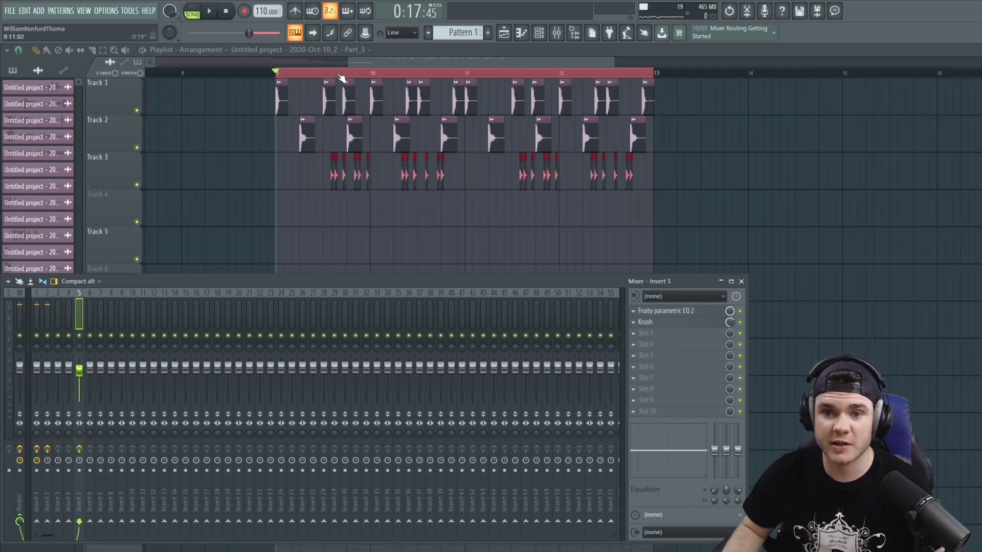
scroll(342, 78, down, 2)
key(F9)
scroll(304, 69, left, 5)
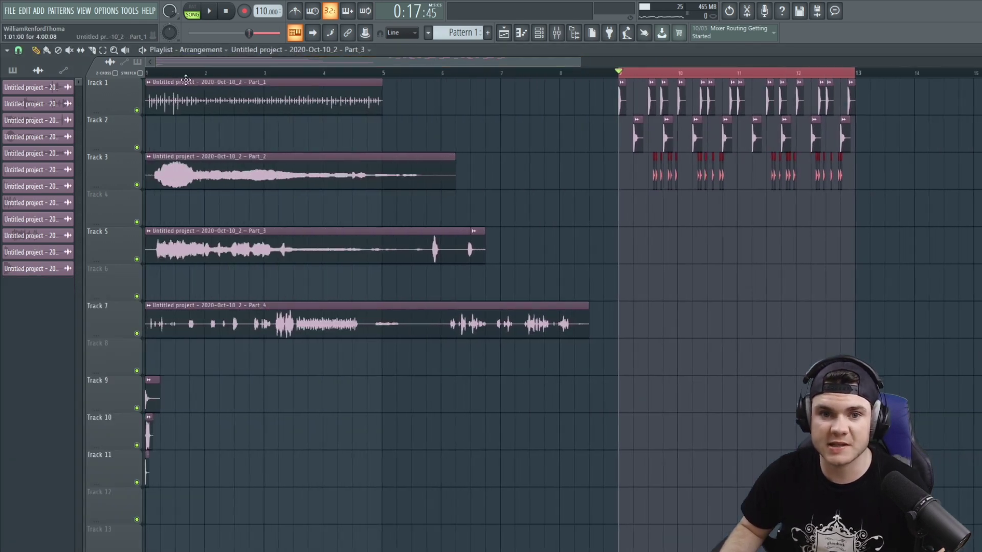
right_click(136, 110)
key(space)
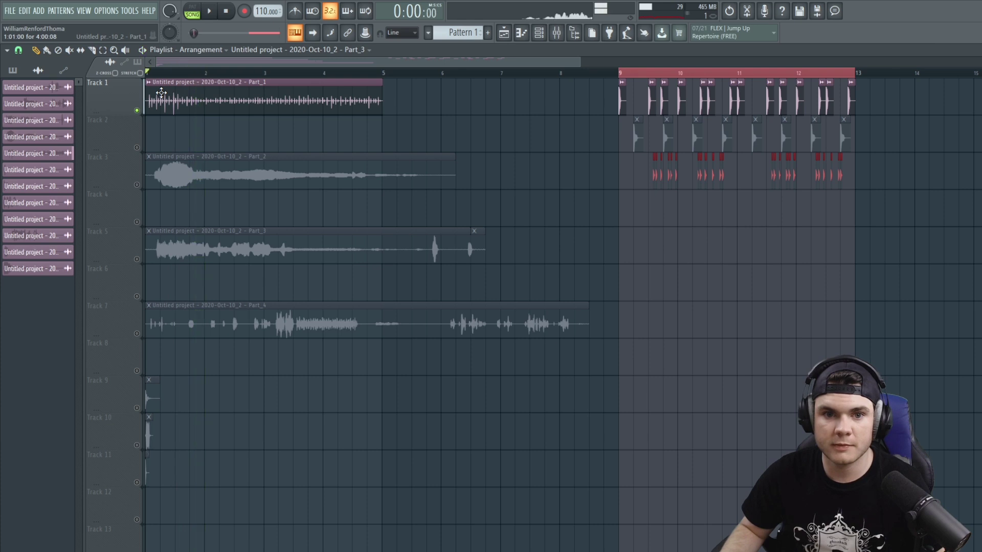
key(space)
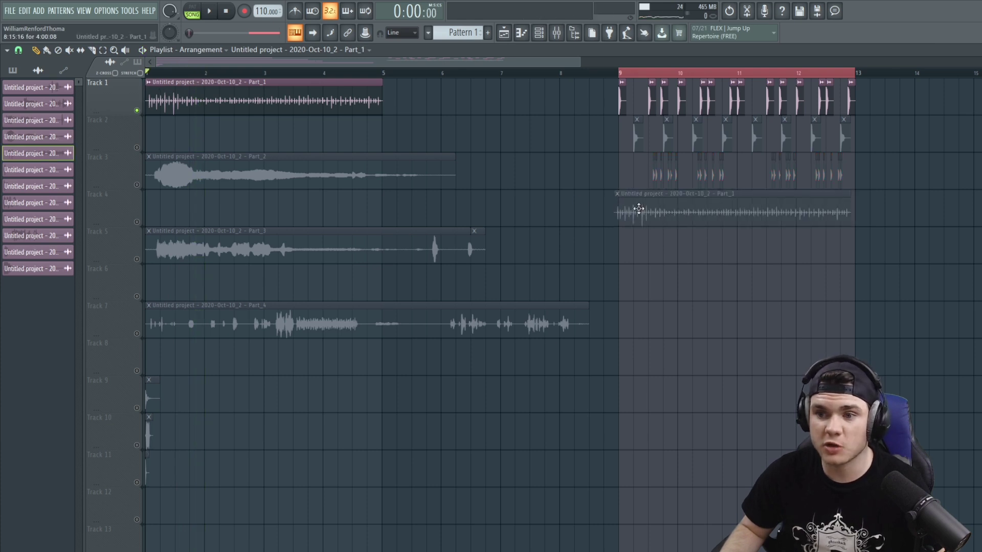
Solo Track 4 and move the later section of the copied Part_1 recording to the start of bar 9.
right_click(137, 222)
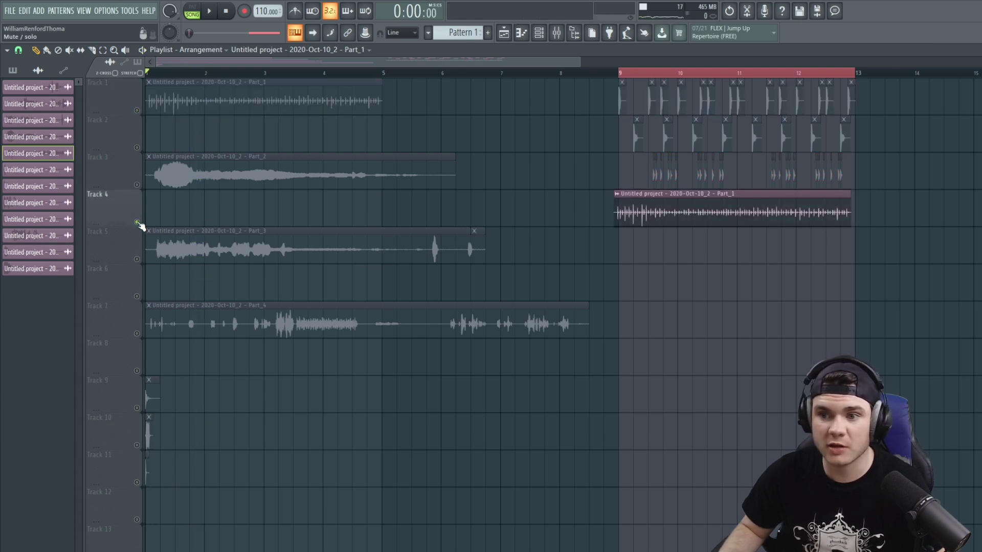
click(762, 78)
scroll(762, 78, up, 3)
drag(780, 198, 523, 198)
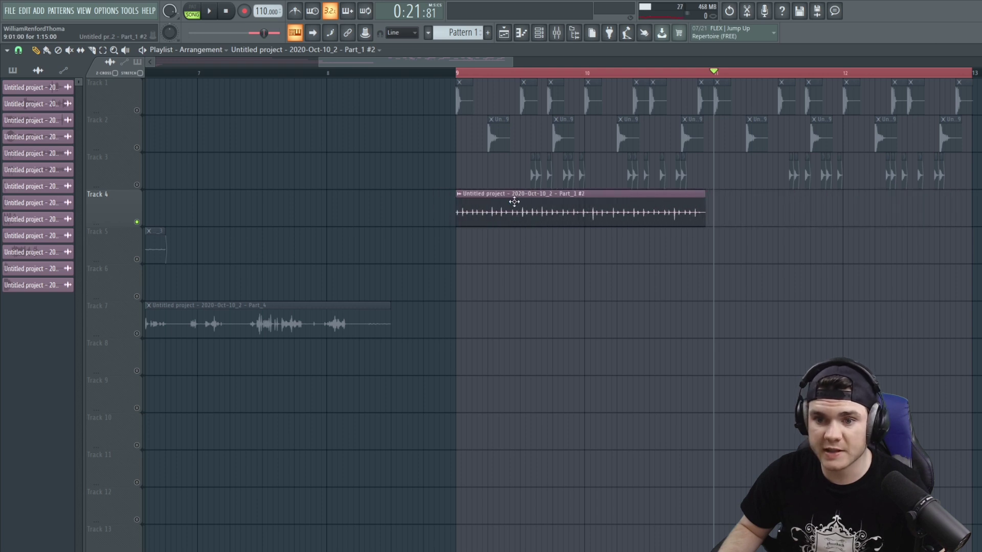
Trim the Part_1 #2 clip on Track 4 to about half a bar from the start of bar 9.
click(459, 75)
scroll(460, 77, up, 4)
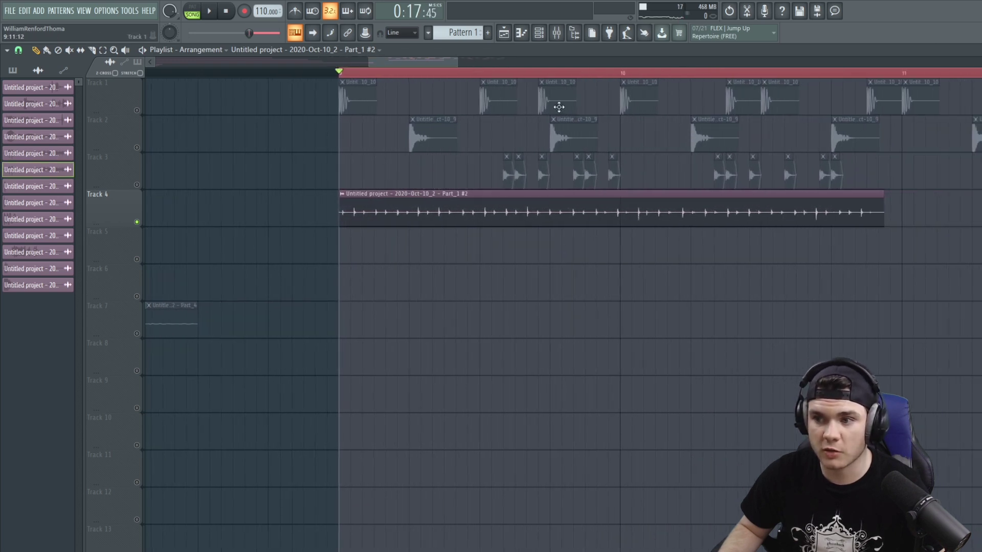
drag(883, 212, 517, 213)
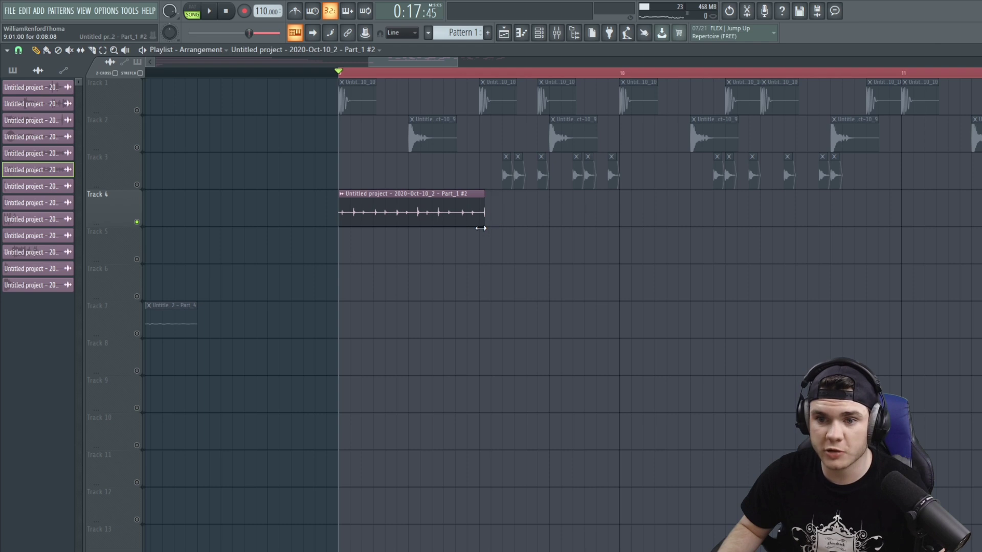
Examine the hits in the Track 4 clip up close and check its sample settings.
scroll(389, 76, up, 5)
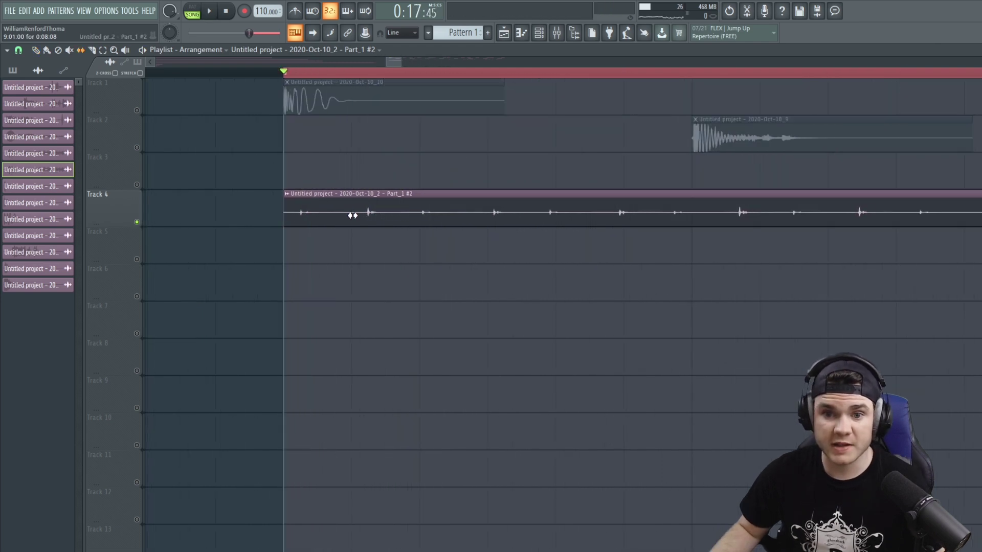
scroll(329, 48, down, 5)
click(329, 48)
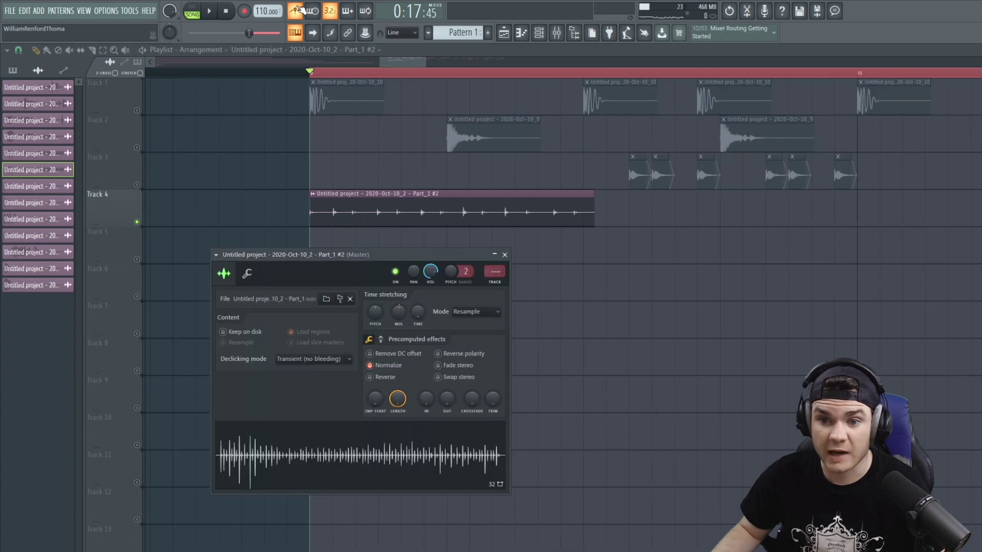
click(504, 254)
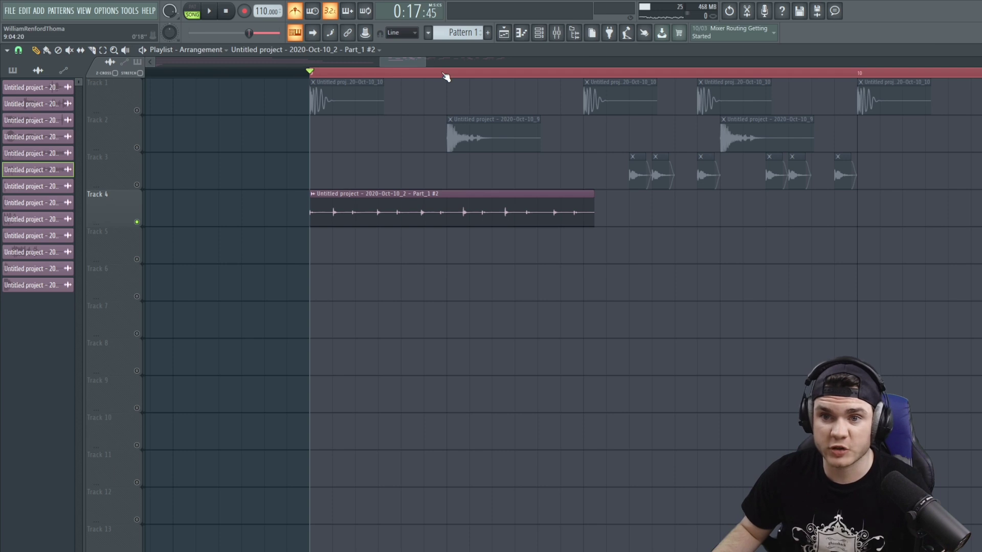
Slice the Track 4 clip between its individual hits, space the slices out on the grid, and play them back.
scroll(445, 76, up, 4)
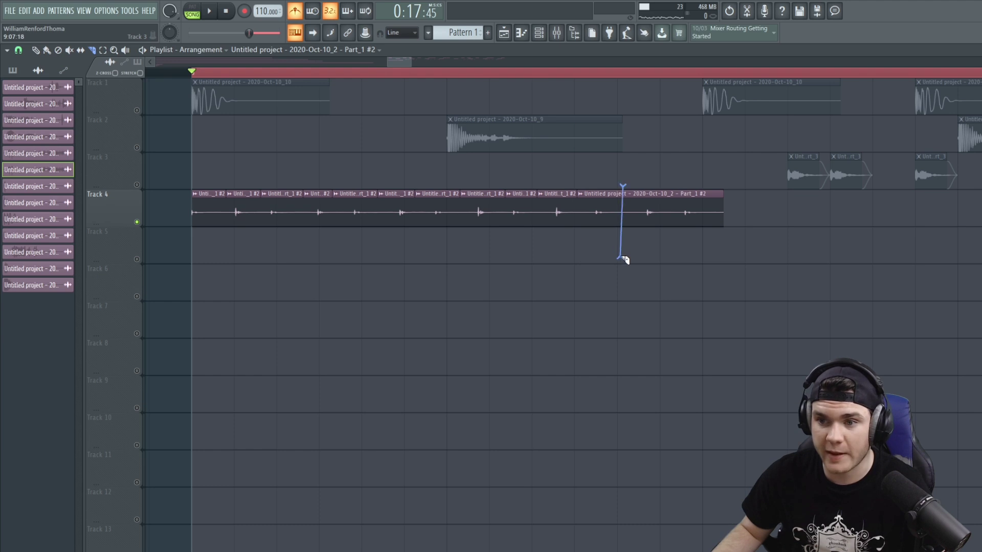
drag(619, 251, 618, 252)
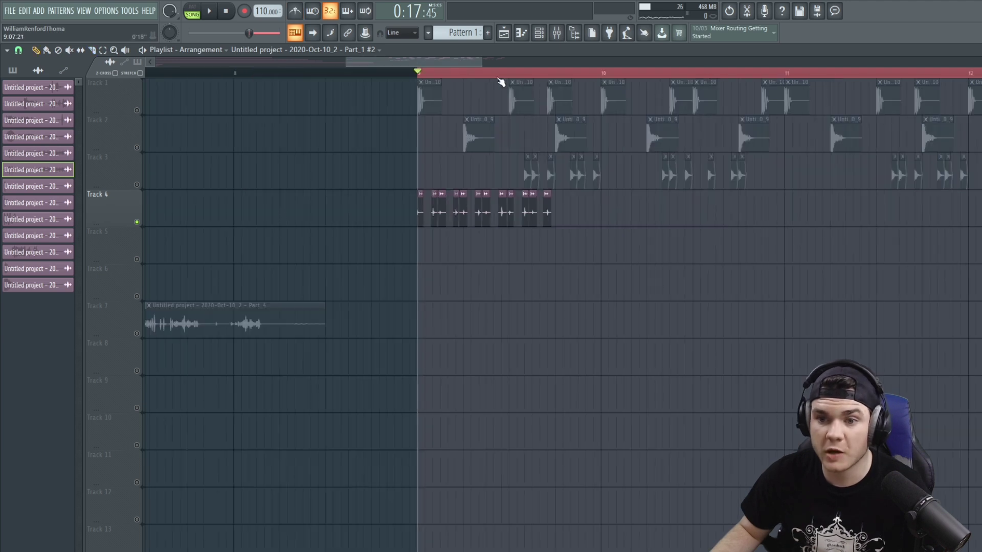
drag(471, 62, 479, 62)
key(space)
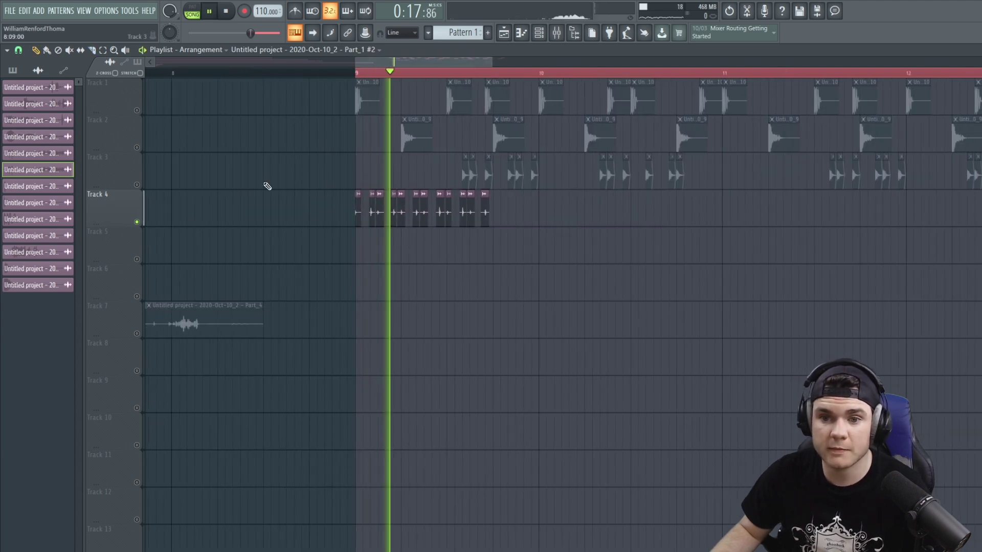
Duplicate the Track 4 slice pattern until it fills bars 9 to 12, and play it together with all tracks.
key(space)
drag(532, 226, 495, 224)
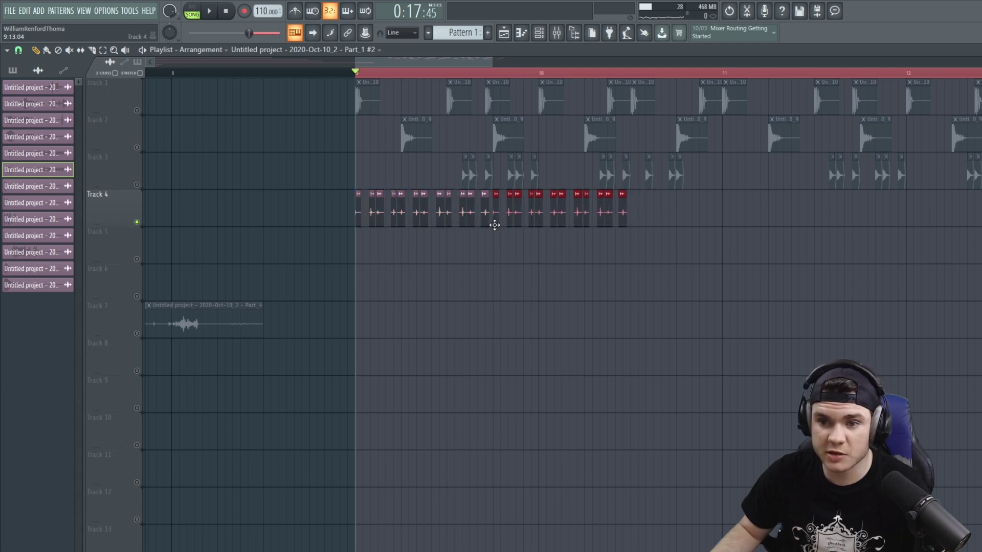
drag(717, 264, 641, 221)
scroll(551, 57, down, 5)
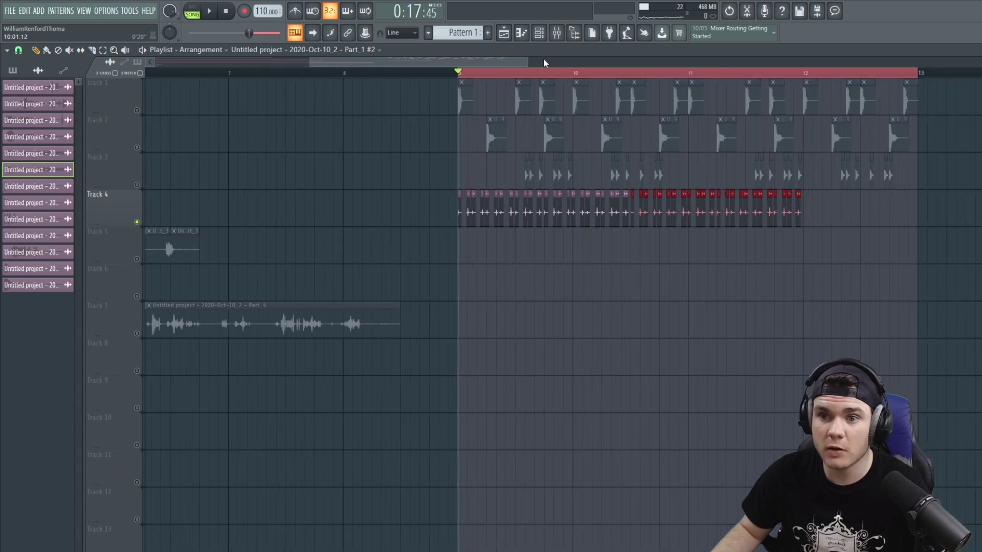
drag(683, 263, 610, 225)
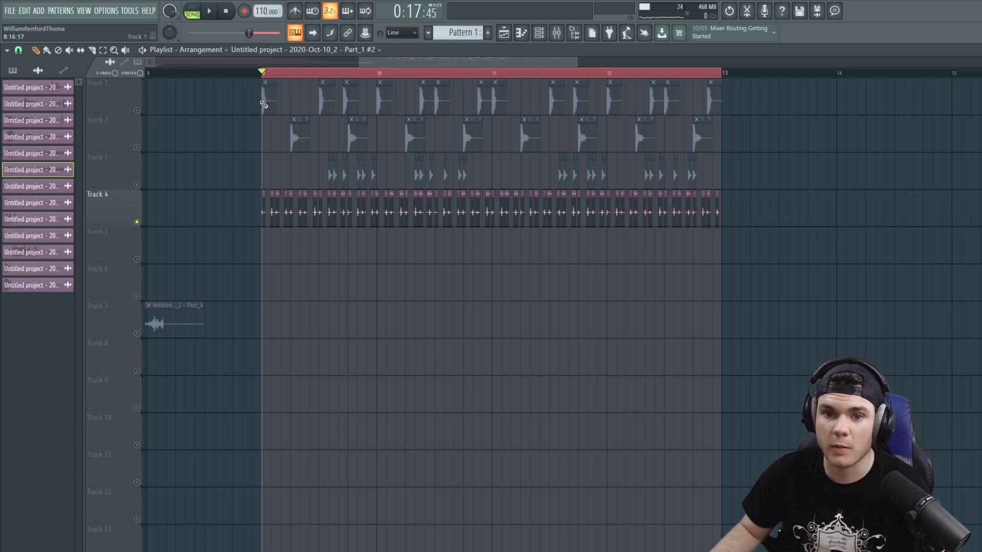
click(136, 148)
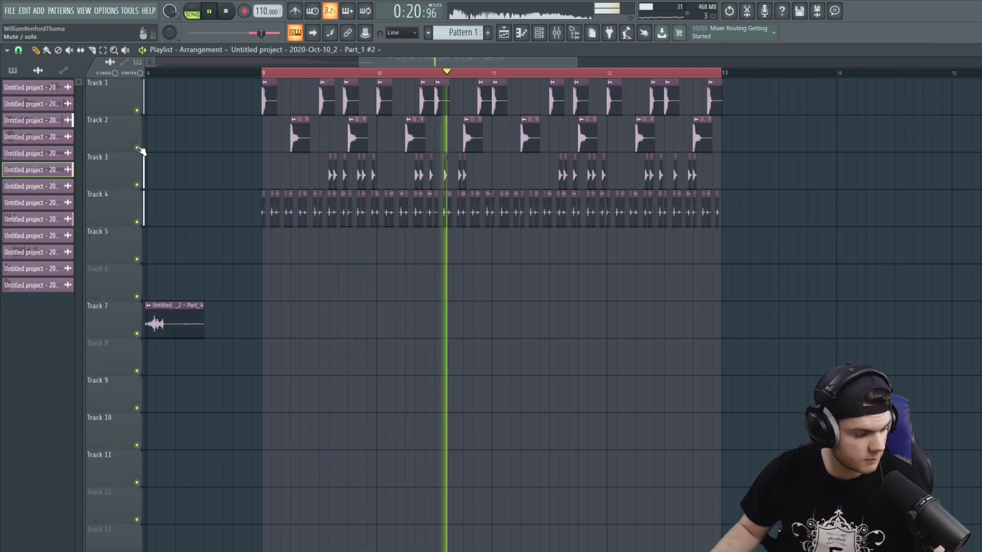
Route the Part_1 #2 sample to mixer Insert 3 and play Track 4 in solo.
key(space)
double_click(336, 211)
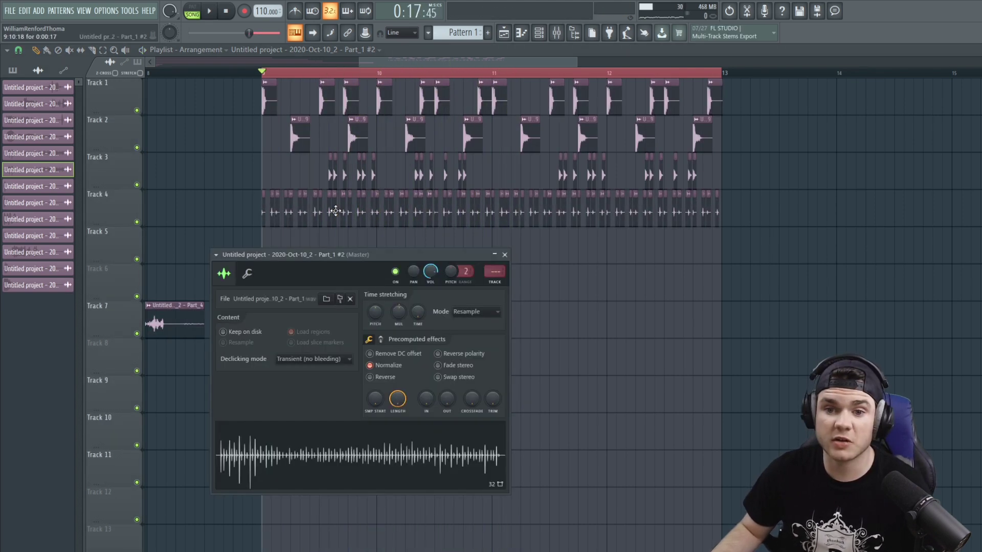
click(556, 34)
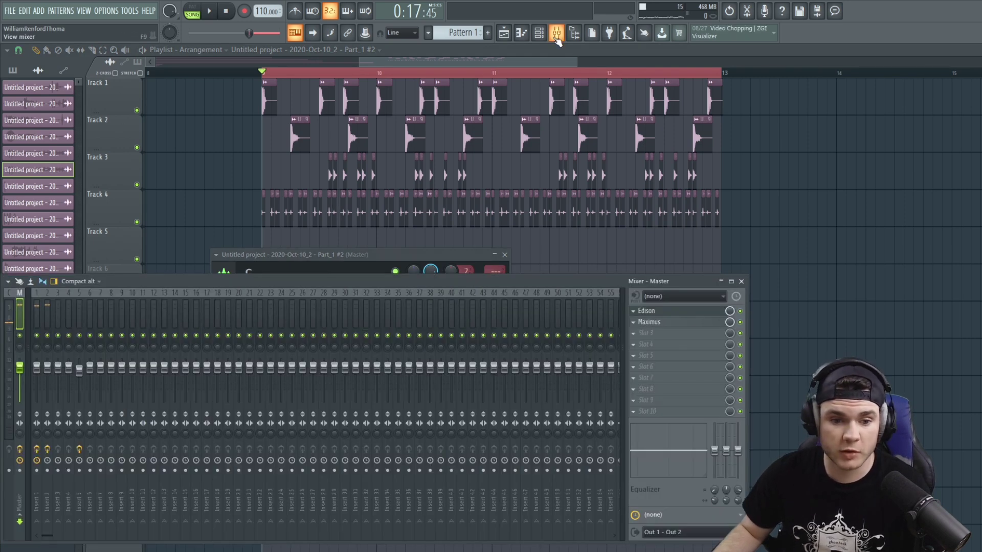
click(557, 34)
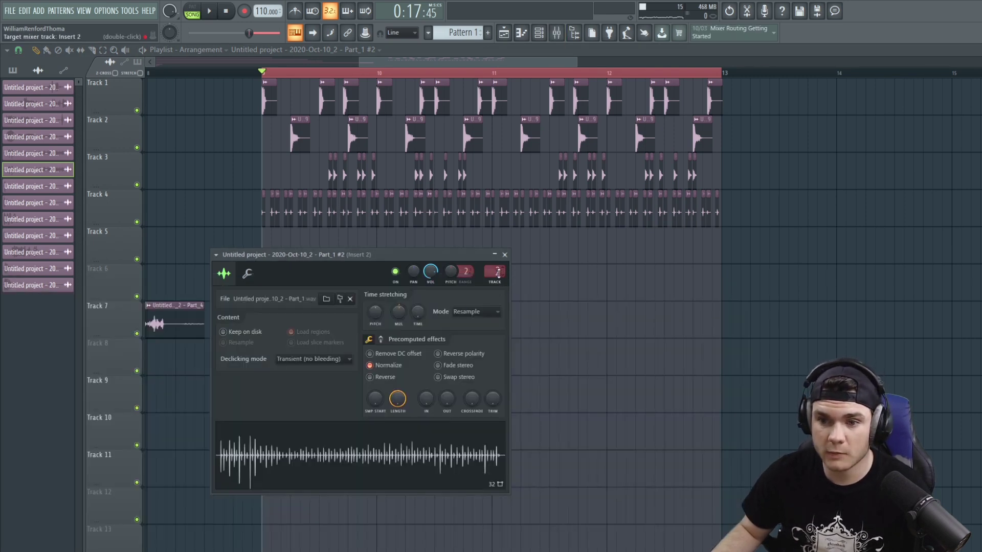
click(505, 255)
key(space)
ctrl+click(137, 222)
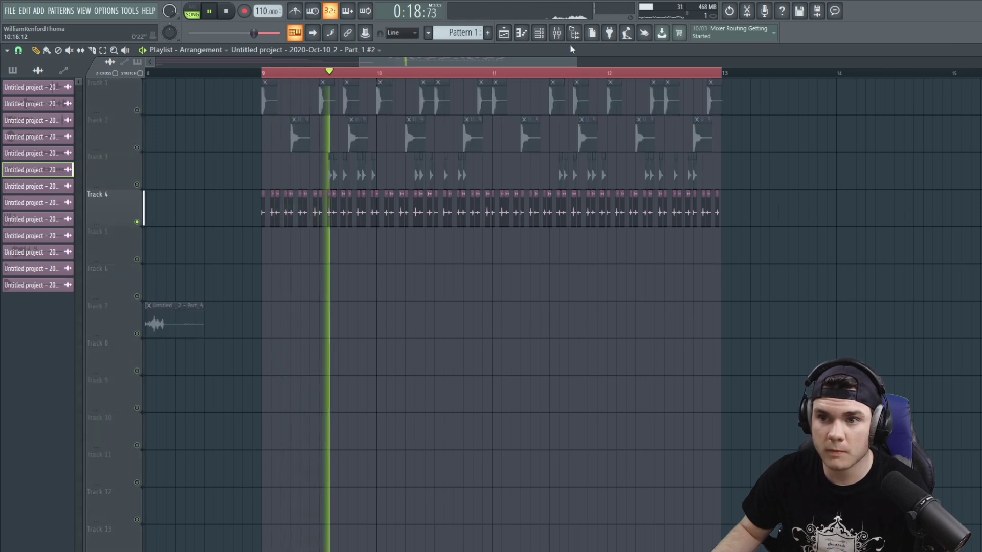
Add Fruity Parametric EQ 2 to Insert 3 and cut the low end with a steep high-pass on the first band.
click(556, 33)
click(655, 314)
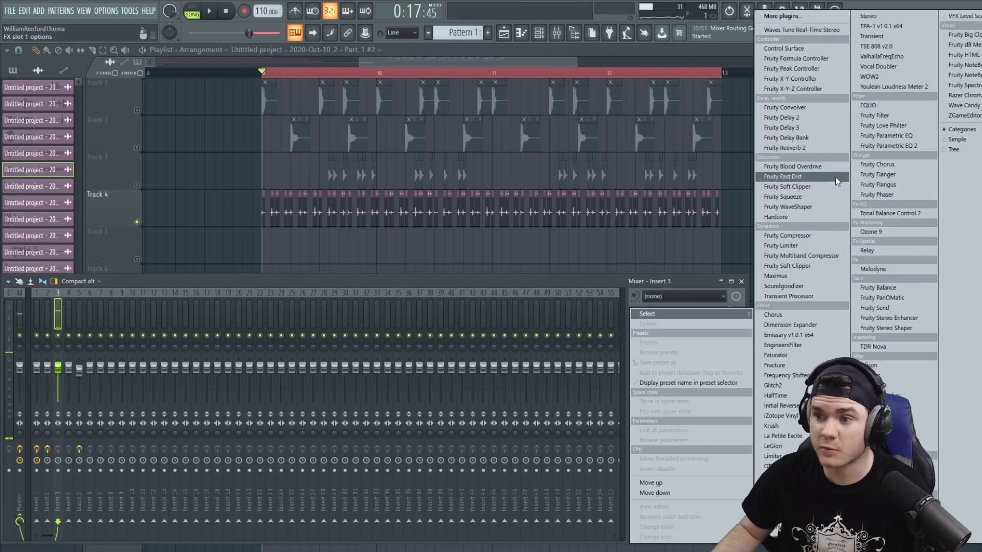
click(882, 140)
click(337, 154)
click(358, 204)
key(space)
drag(85, 240, 170, 240)
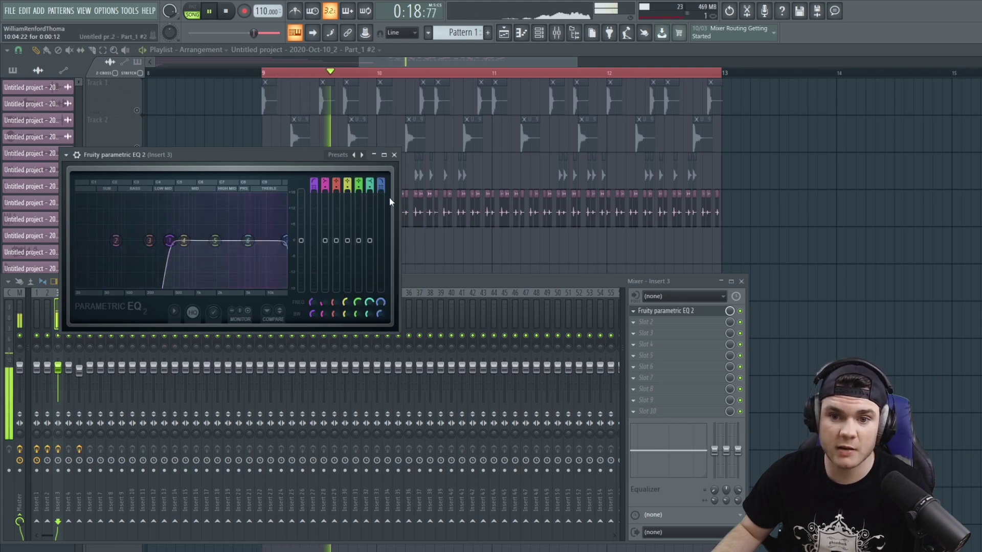
click(656, 313)
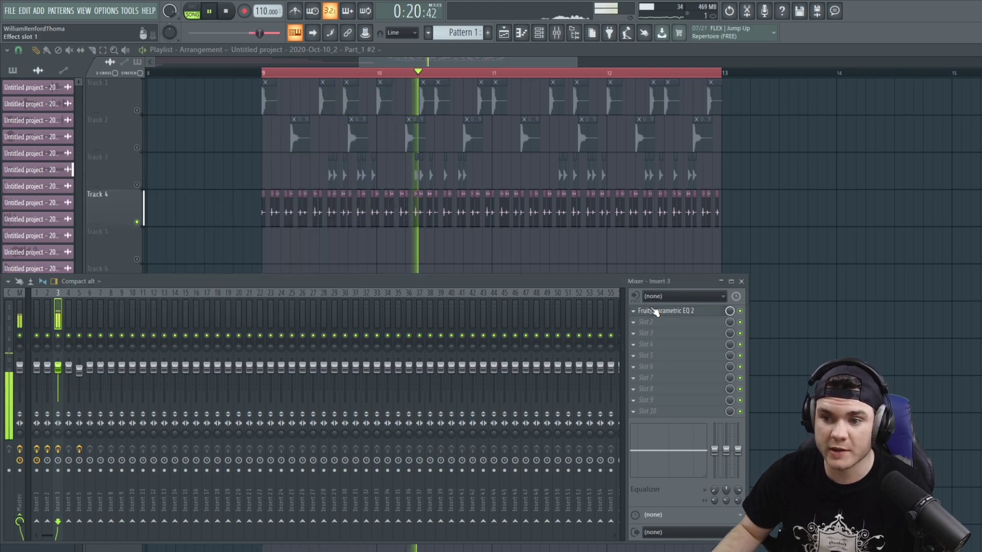
key(space)
Add Patcher to the second slot of Insert 3, load the preset with Noise, HPF and Stereo controls, and play the loop.
click(646, 322)
click(870, 375)
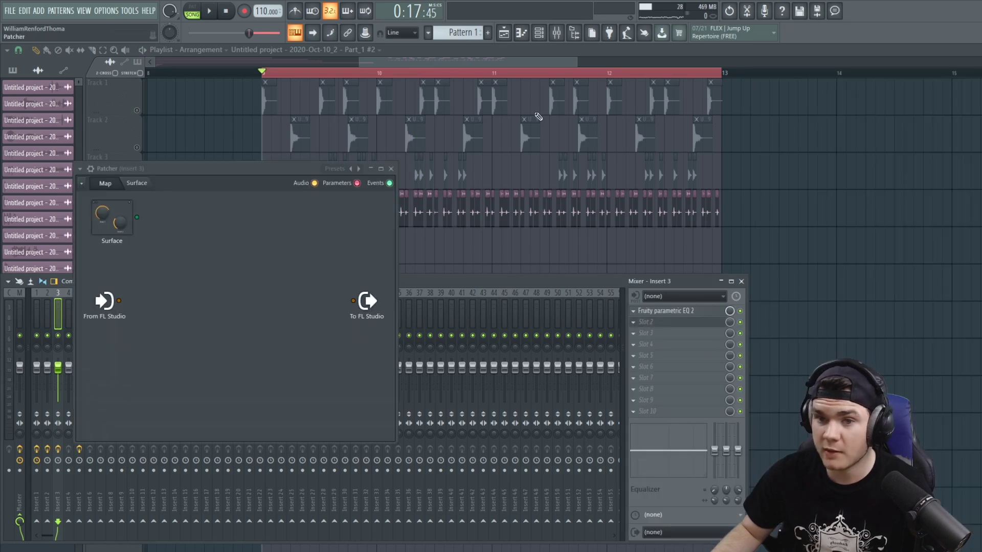
click(333, 167)
click(380, 89)
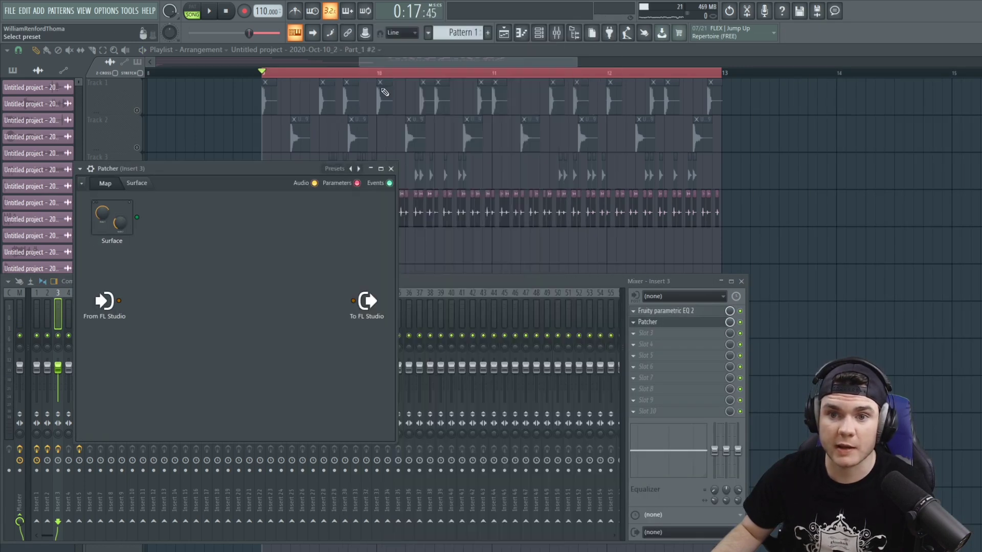
drag(274, 167, 391, 137)
key(space)
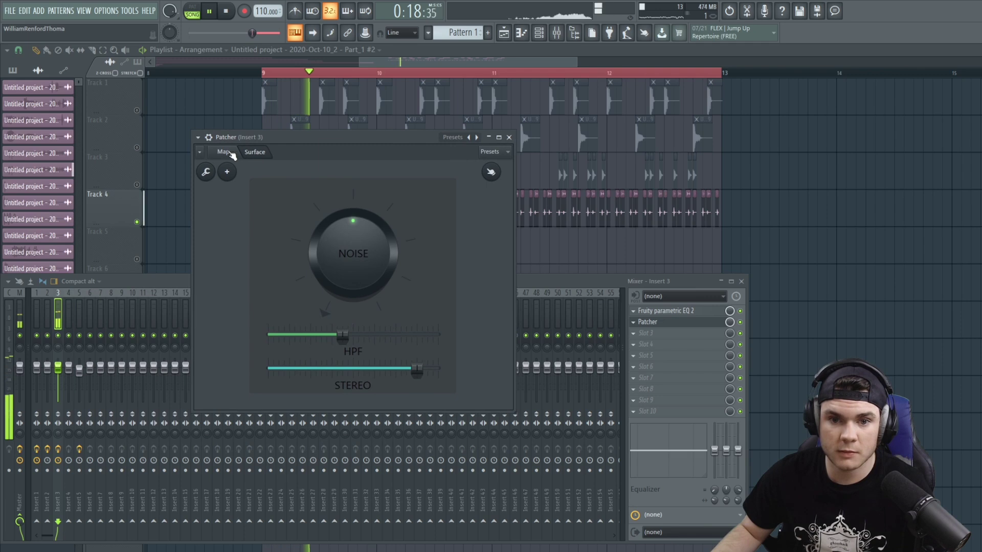
Adjust Patcher's Fruity Peak Controller to a peak decay of about 43% and a peak tension of about 49%.
click(357, 324)
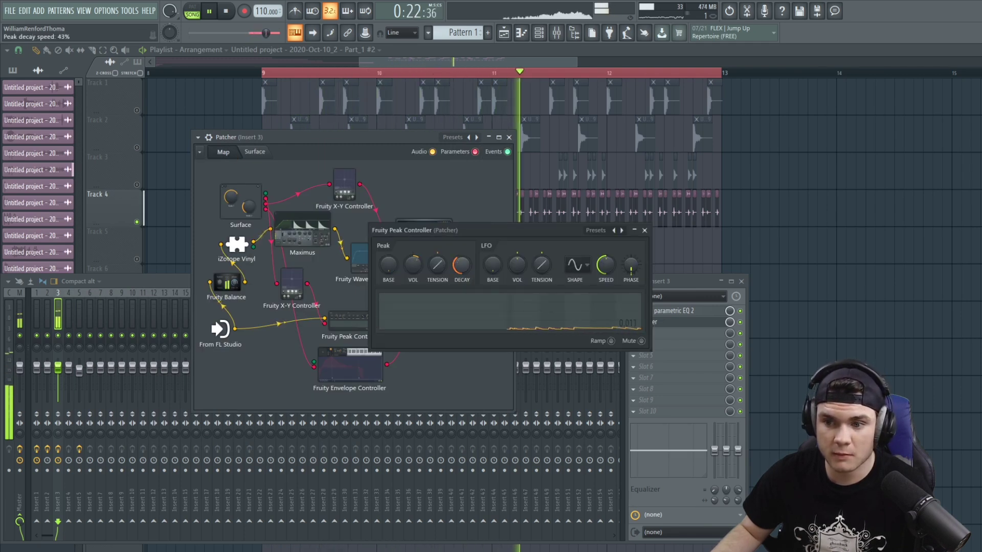
drag(437, 264, 437, 259)
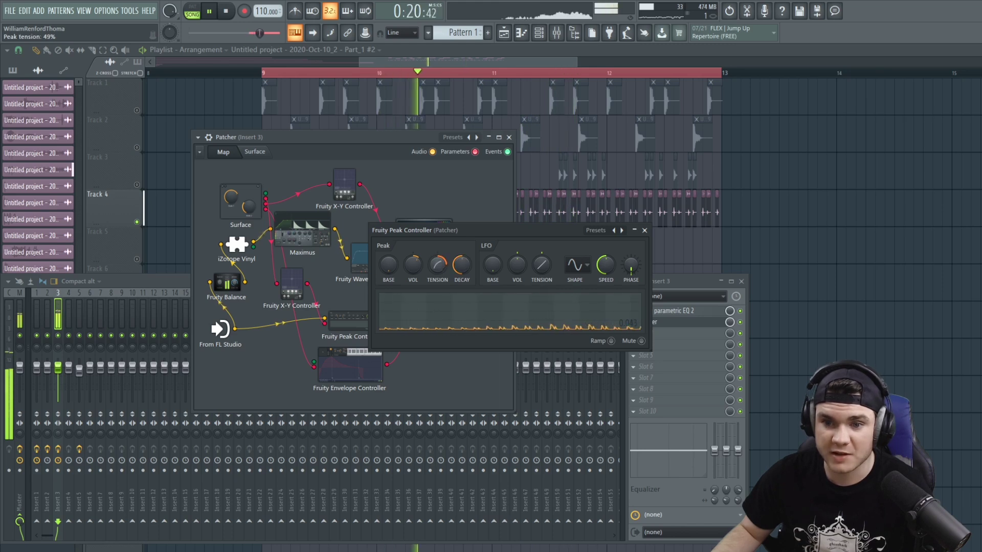
click(644, 230)
click(254, 151)
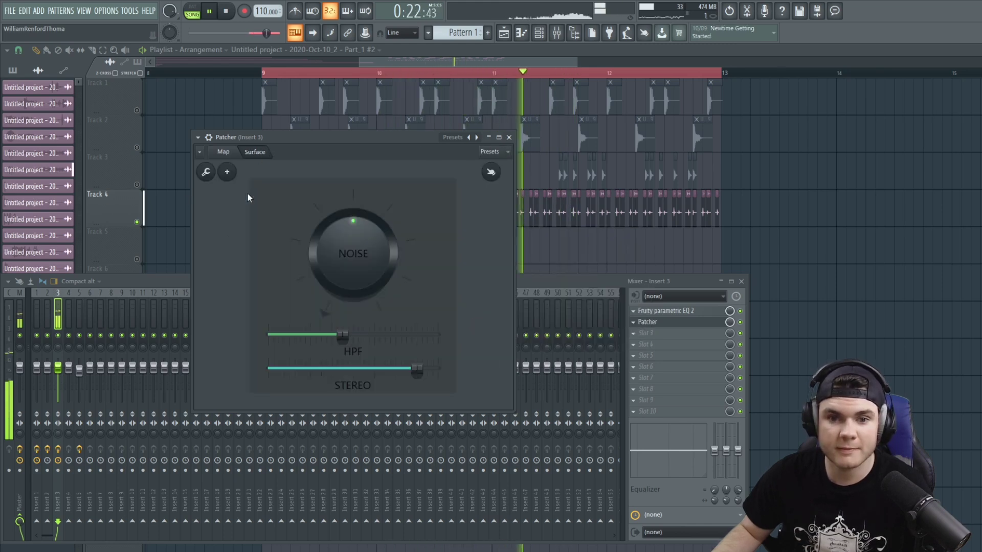
Add Transient to the third slot of Insert 3 with slightly raised attack, sustain near -100 and 2x enabled.
click(640, 332)
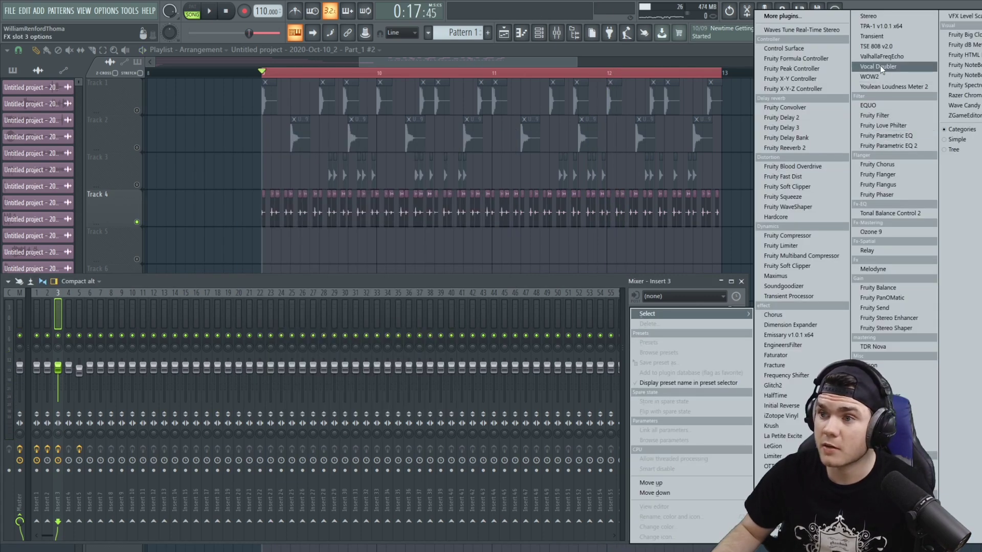
click(873, 36)
key(space)
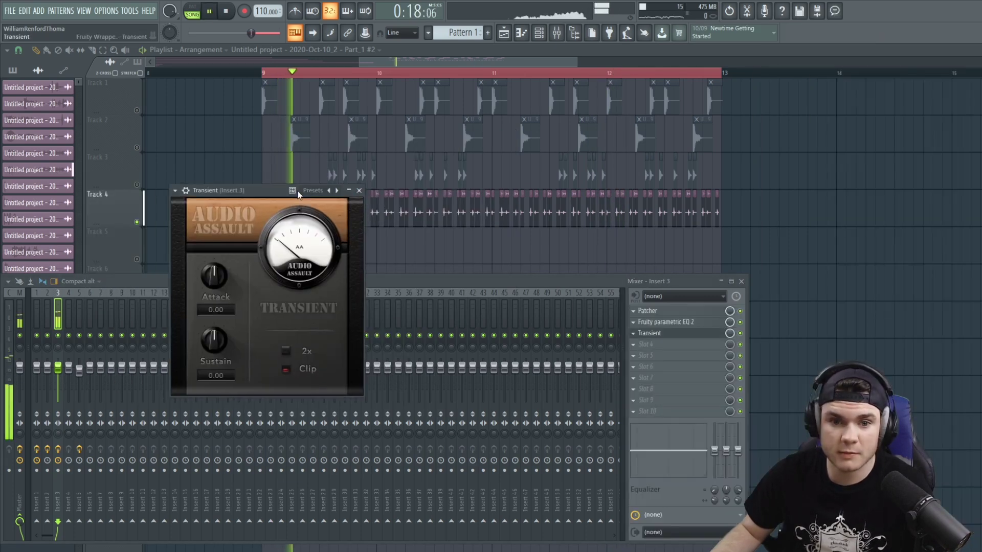
drag(237, 276, 240, 238)
drag(239, 346, 228, 496)
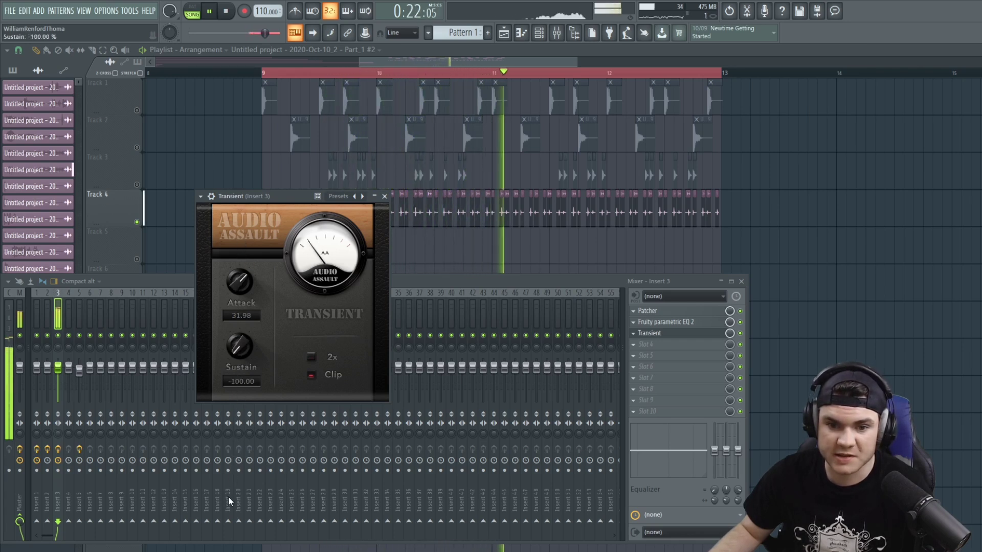
click(310, 356)
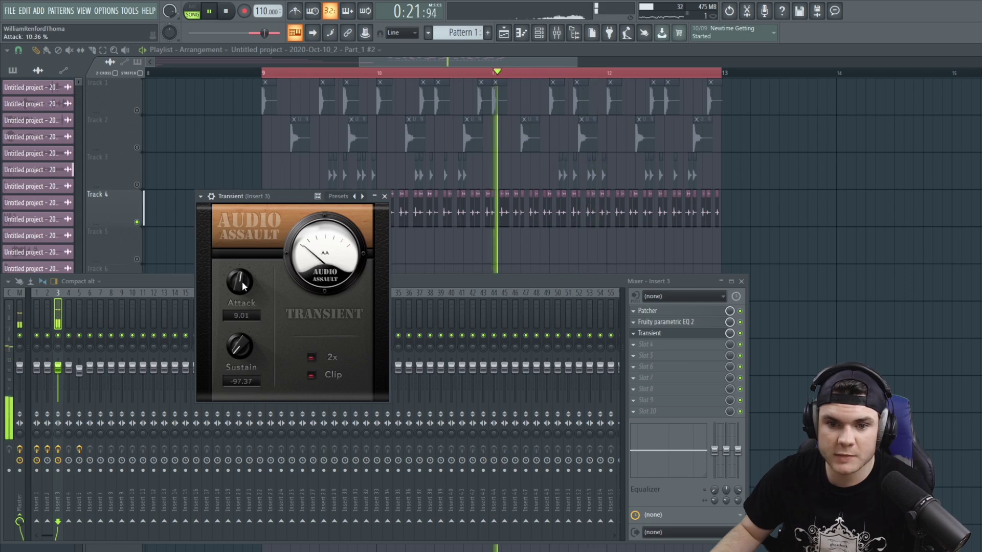
key(space)
Add a second Fruity Parametric EQ 2 in the fourth slot of Insert 3 and raise its low-cut frequency during playback.
click(648, 333)
click(646, 344)
mouse_move(665, 313)
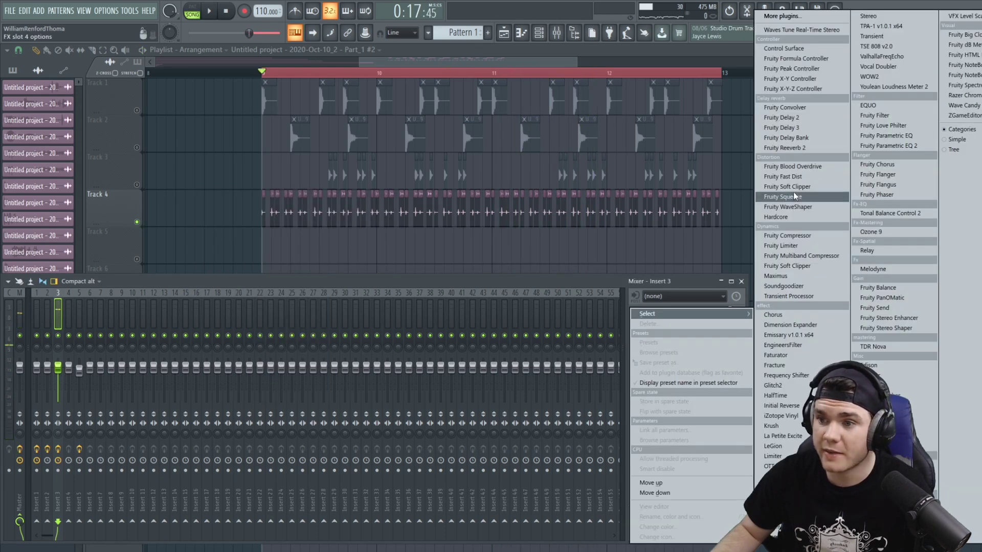
click(883, 146)
key(space)
click(378, 197)
click(390, 204)
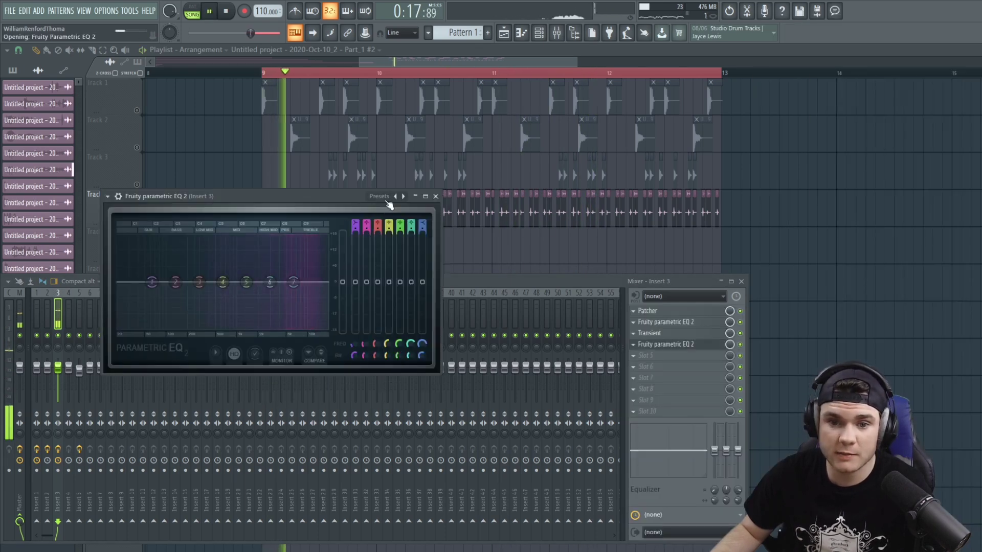
drag(119, 282, 227, 279)
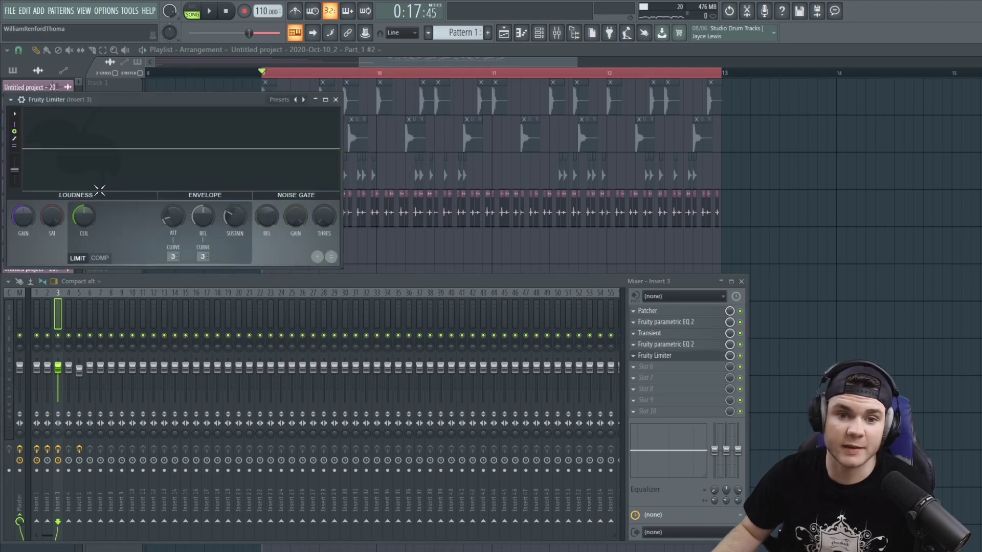
Raise the gain of the Fruity Limiter on Insert 3, lower the Insert 3 fader, and check the level against the full loop.
drag(158, 99, 291, 131)
drag(155, 249, 155, 224)
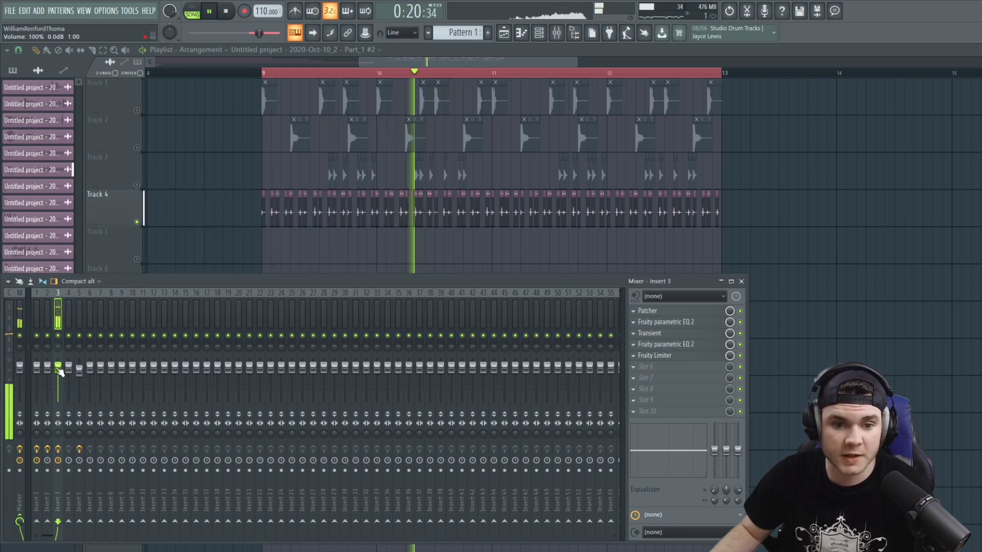
drag(60, 371, 60, 380)
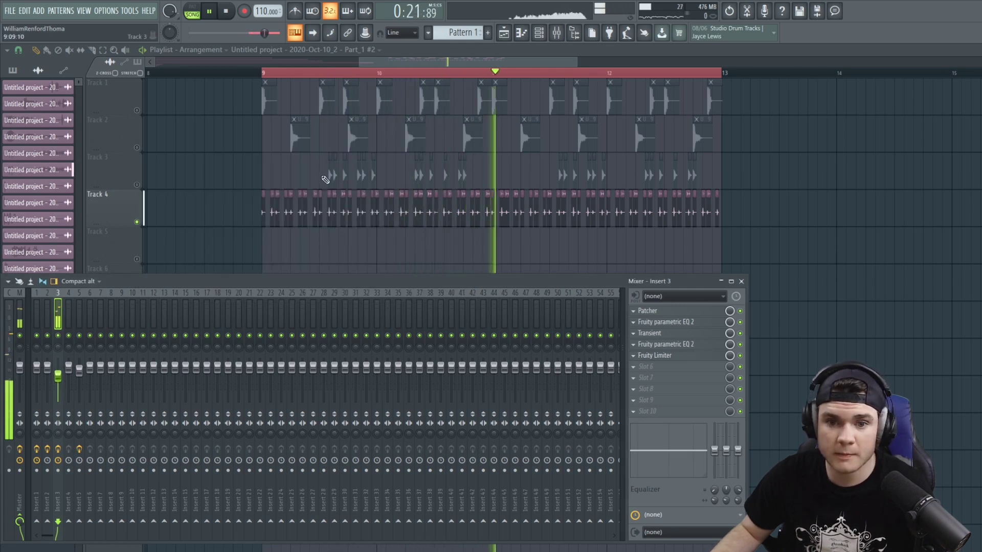
key(space)
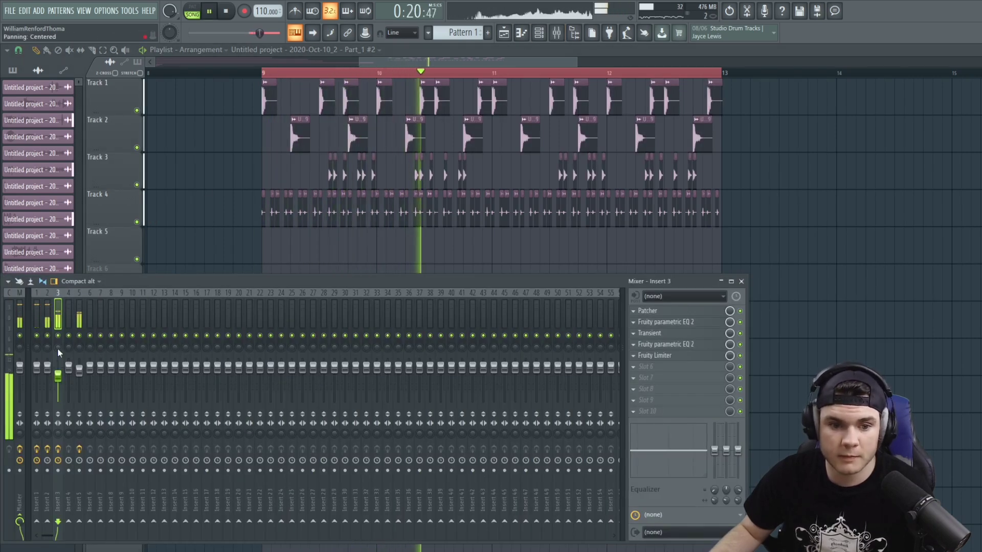
key(space)
Add Fruity Reeverb 2 to the sixth slot of Insert 3 and lower its wet level during playback.
click(655, 365)
click(794, 148)
key(space)
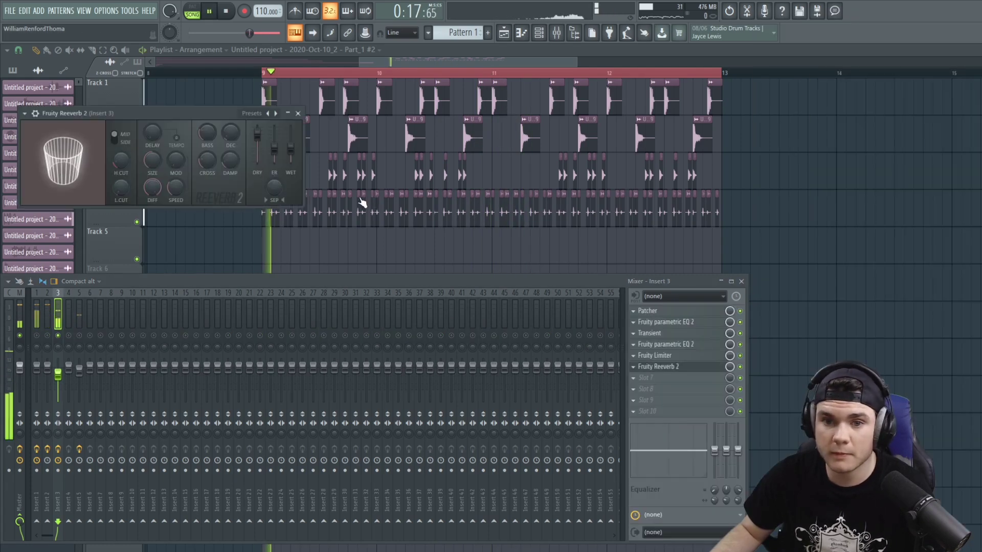
drag(290, 148, 291, 154)
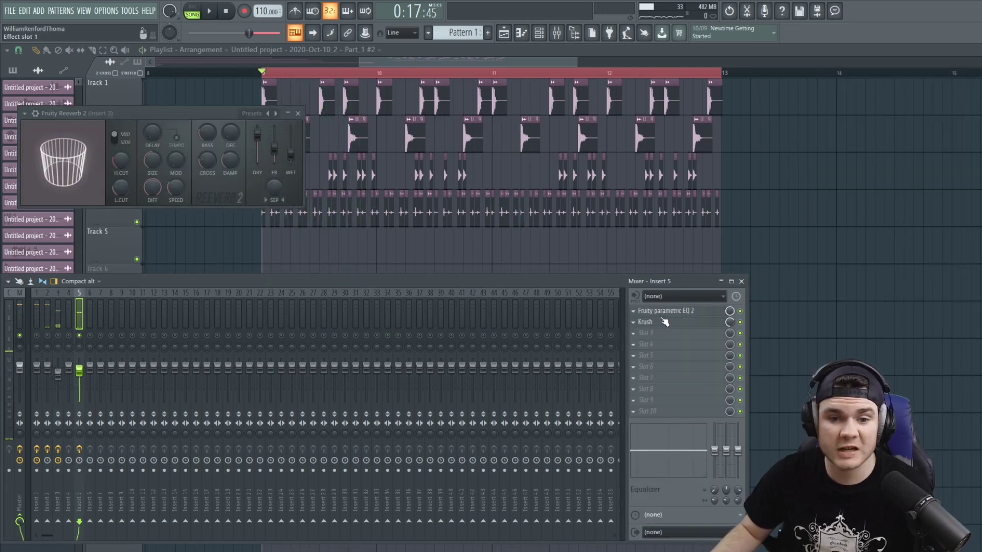
Add Fruity Reeverb 2 to the third slot of Insert 5 and reduce its wet level.
click(652, 334)
click(810, 152)
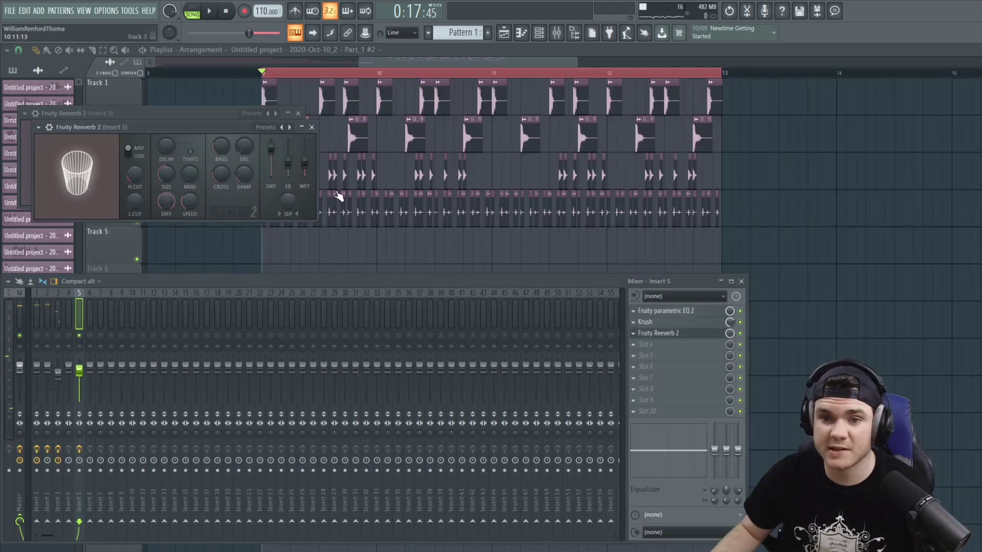
drag(304, 161, 304, 169)
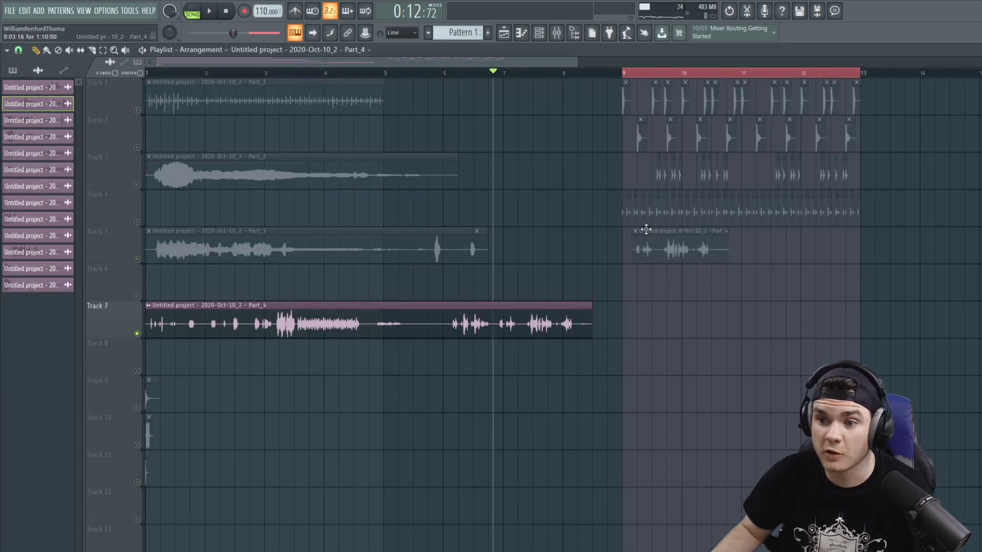
Solo Track 5, cut its Part_4 clip down to the first short sound, and move that slice earlier in bar 9.
right_click(137, 259)
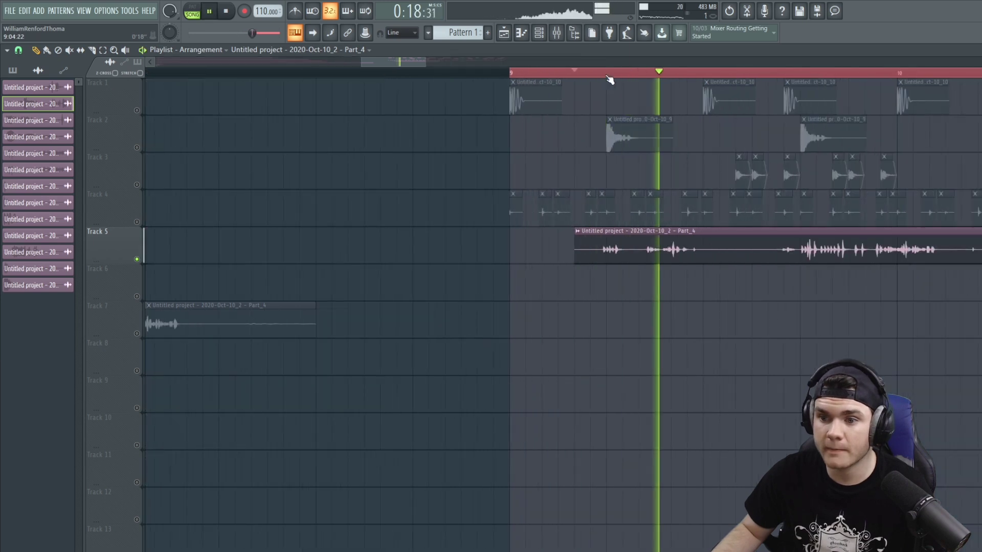
key(space)
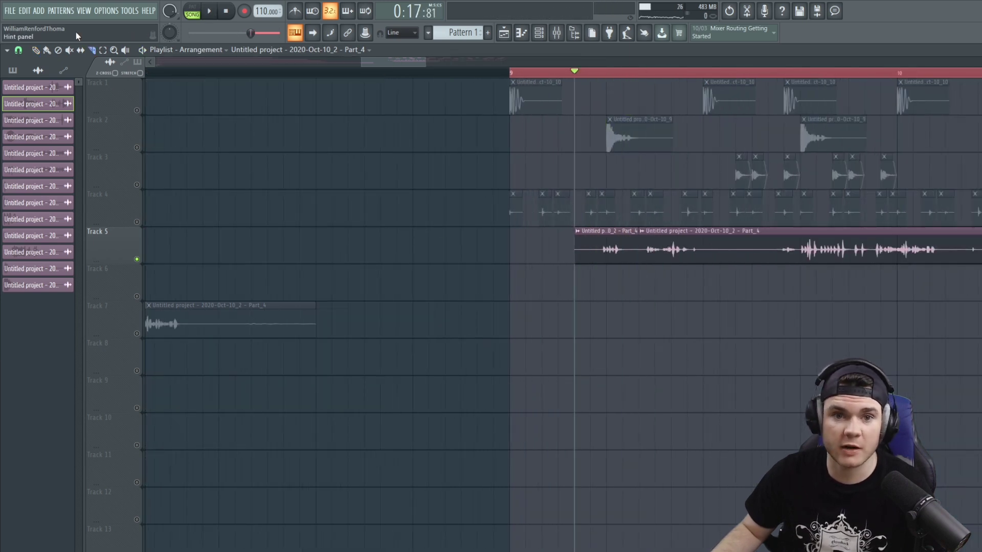
right_click(673, 245)
drag(607, 251, 575, 255)
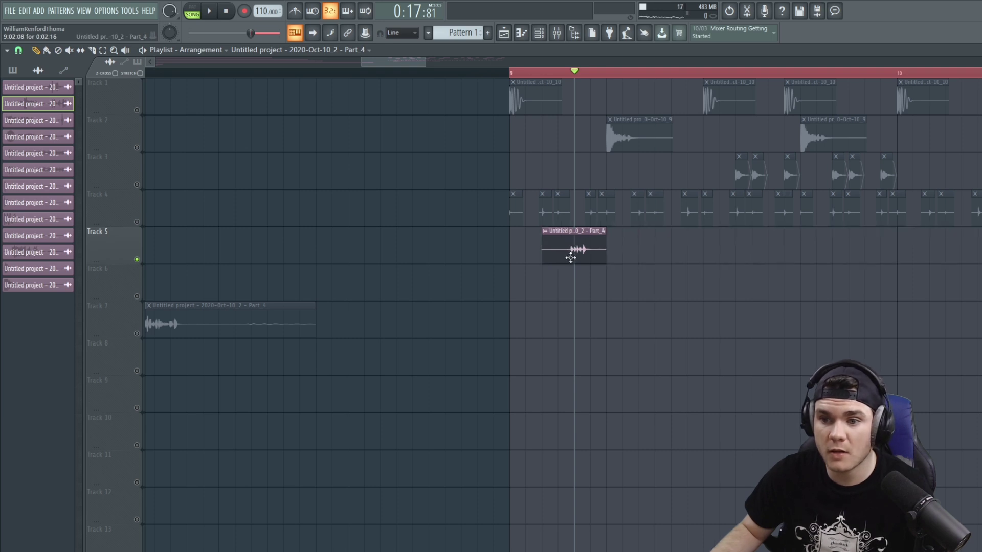
Duplicate the Track 5 slice three times so it repeats on every beat of bar 9, and play it back.
key(ctrl+b)
key(ctrl+b)
key(ctrl+b)
key(space)
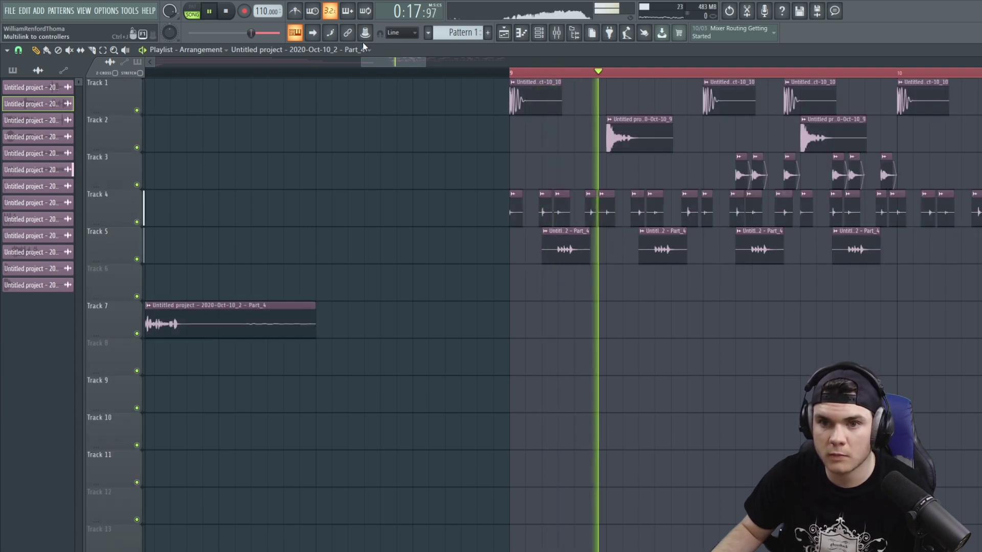
Delete the last two of the four Track 5 slices in bar 9 and make each of the remaining two unique.
drag(391, 61, 403, 58)
scroll(444, 73, down, 3)
key(space)
right_click(546, 249)
scroll(484, 250, down, 3)
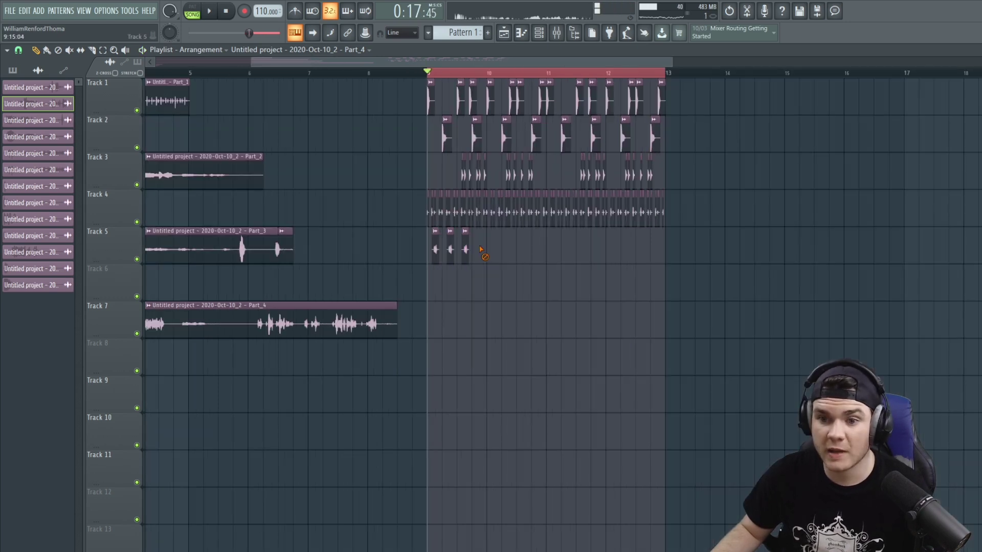
right_click(436, 238)
click(474, 313)
right_click(450, 238)
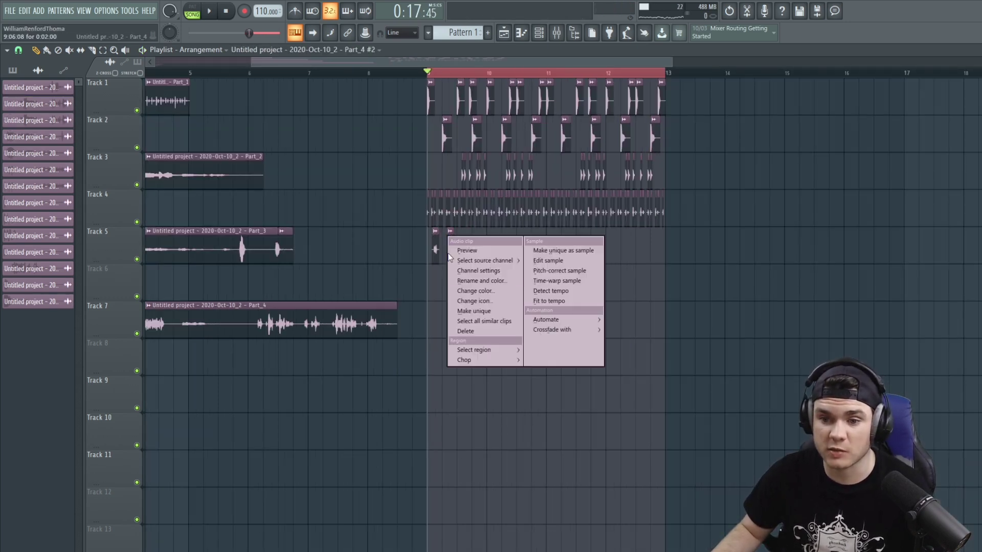
click(470, 312)
Pan the two unique Track 5 slices apart in their channel settings and repeat the pair through bar 12.
double_click(434, 246)
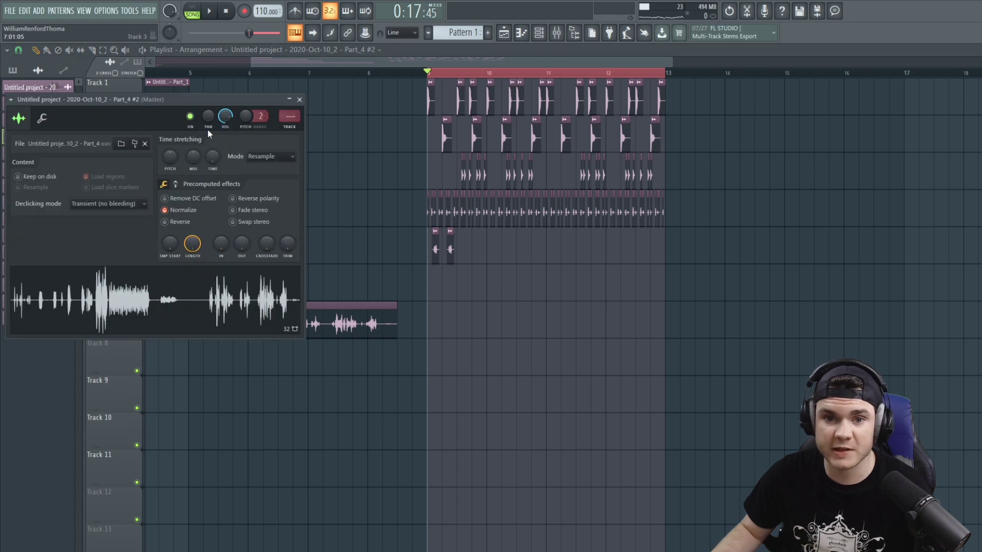
double_click(450, 249)
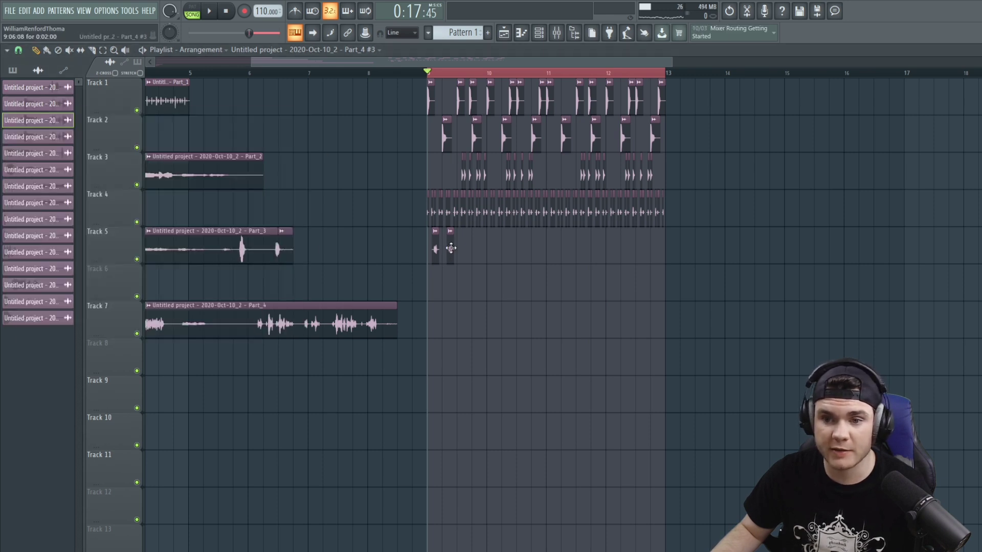
key(space)
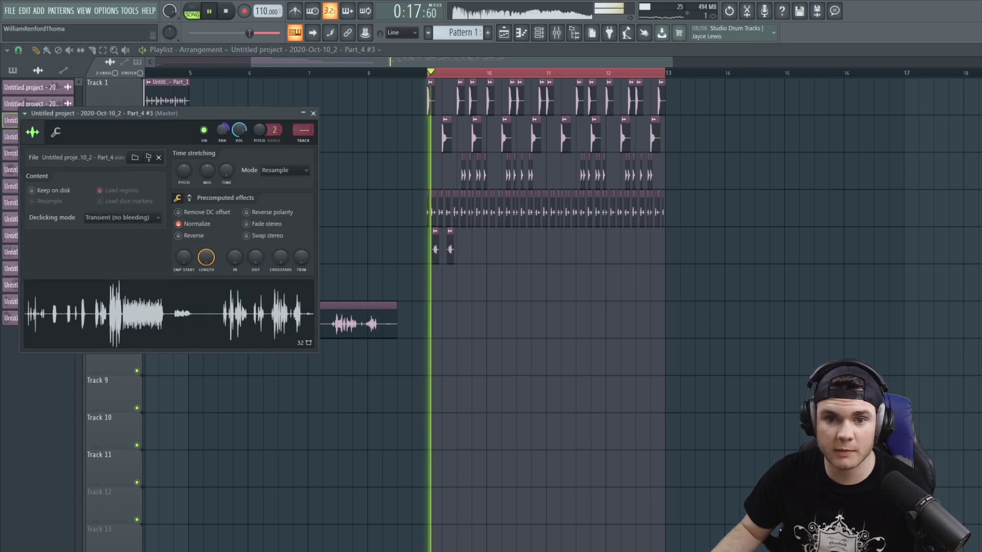
click(313, 113)
drag(485, 280, 434, 248)
key(space)
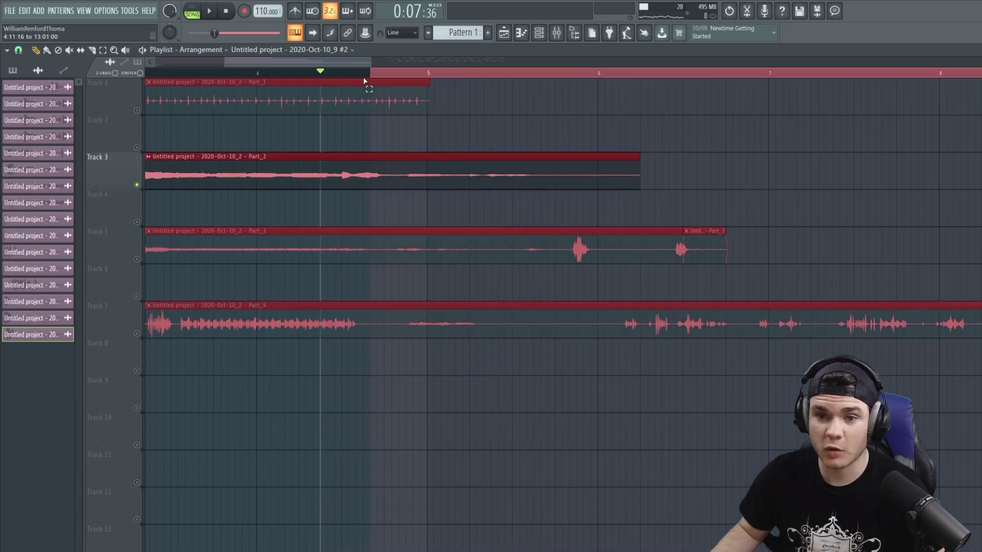
Select the section of Track 3's Part_2 clip from the middle of bar 4 past the middle of bar 5 and play it.
drag(363, 78, 533, 88)
key(space)
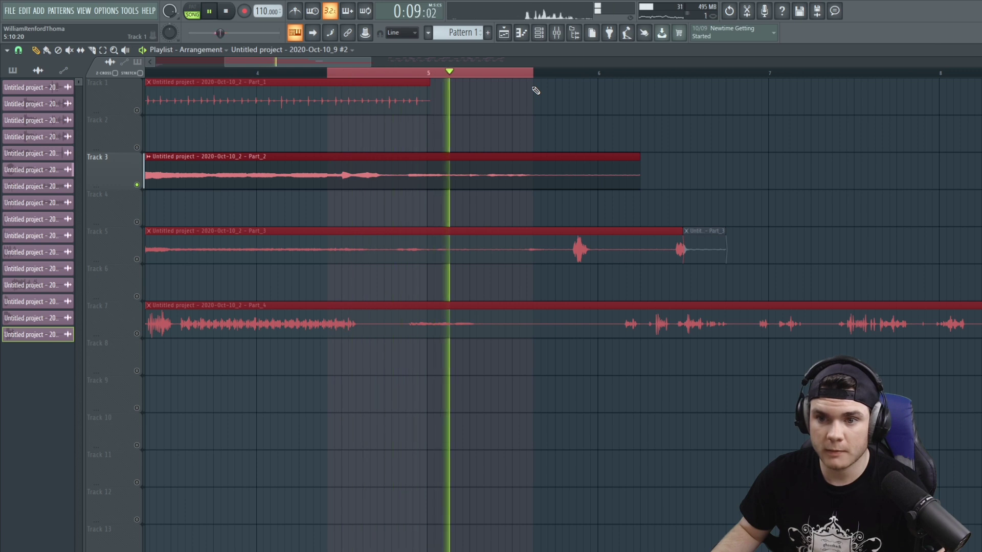
key(space)
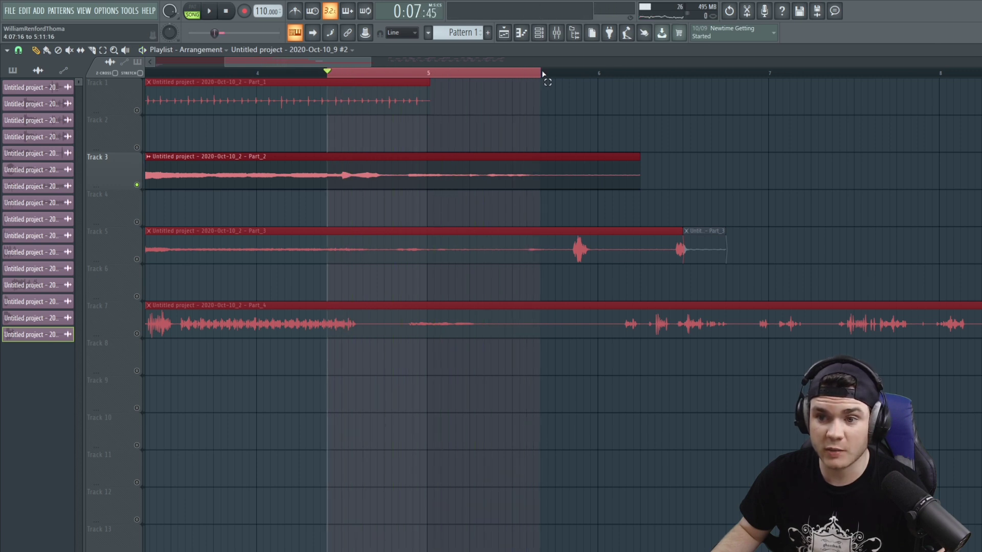
Clear the old sample from Edison on the Master track and record the selected Track 3 section into it.
key(ctrl+e)
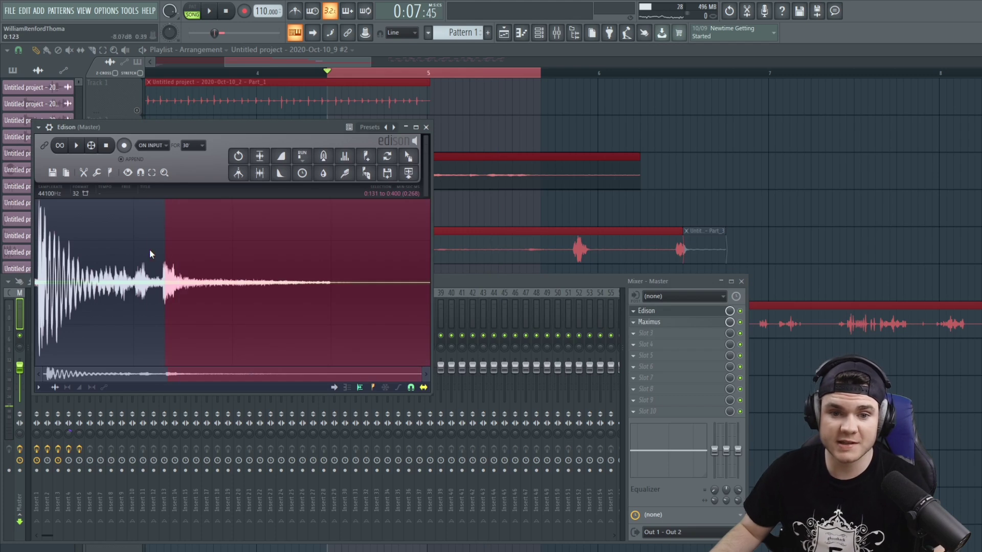
key(Delete)
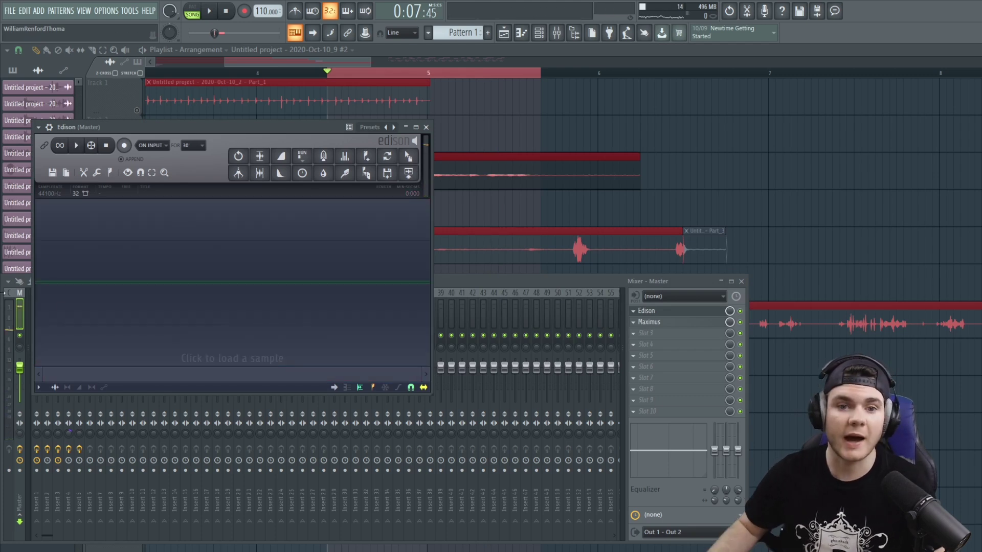
click(209, 10)
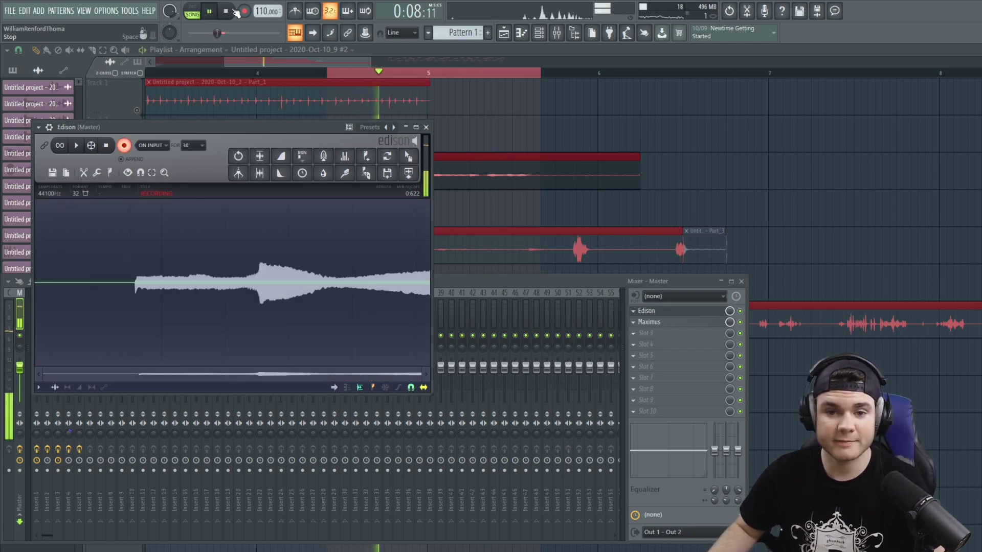
click(225, 10)
Normalize the Edison recording with its final loud burst removed, and place it on Track 1 at bar 14.
click(259, 157)
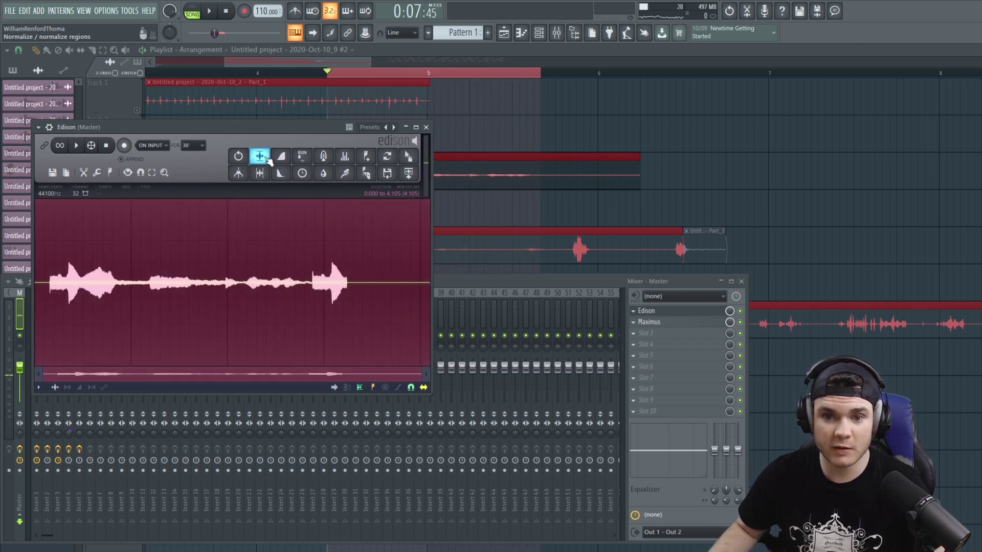
click(266, 158)
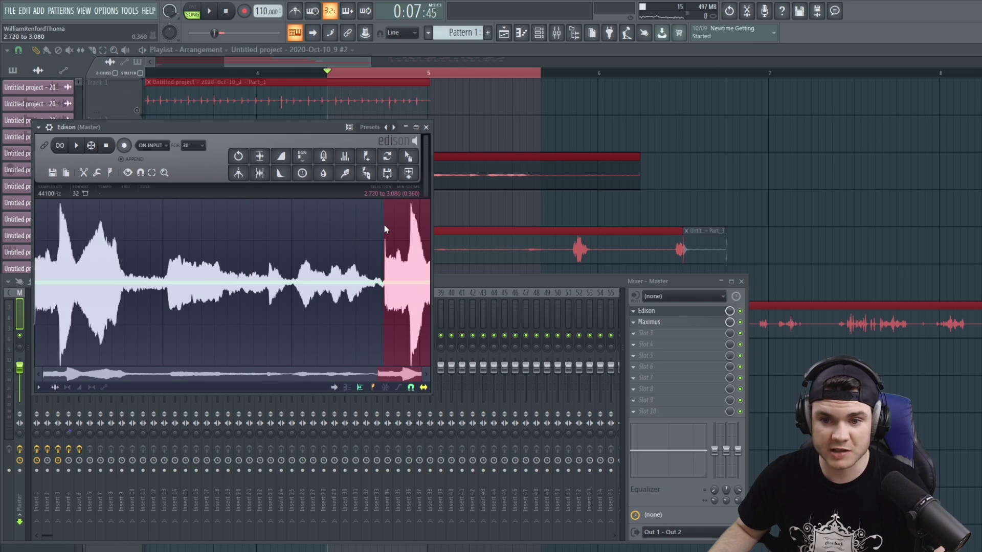
key(Delete)
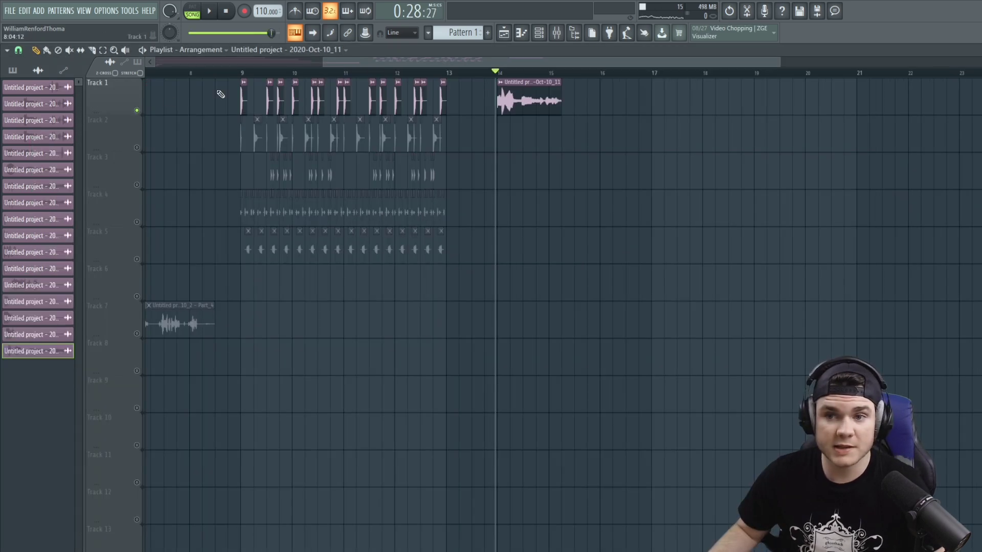
Audition the new Track 1 clip at several lower pitches and set its channel pitch to -2400 cents with a range of 24.
scroll(523, 78, up, 3)
key(space)
double_click(531, 88)
key(space)
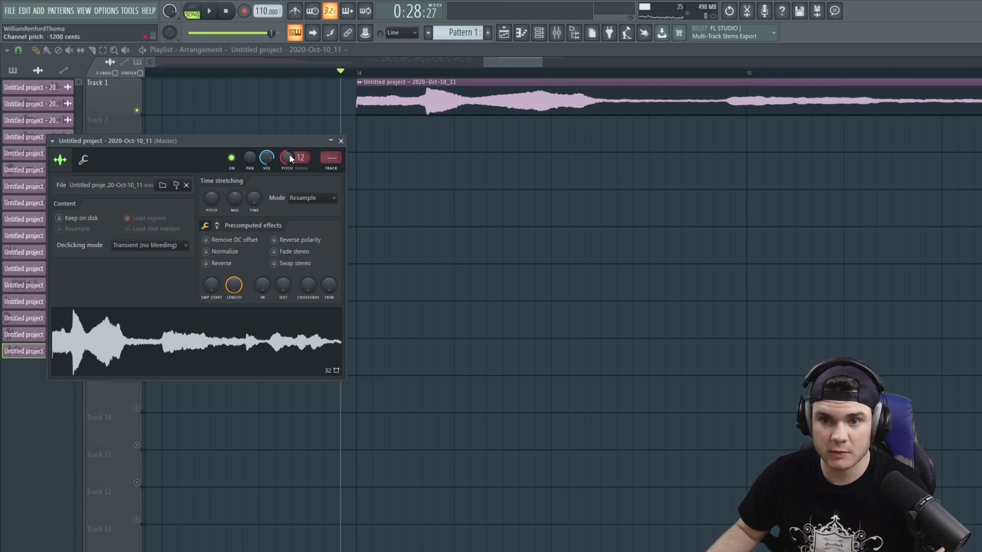
key(space)
scroll(404, 75, down, 3)
key(Escape)
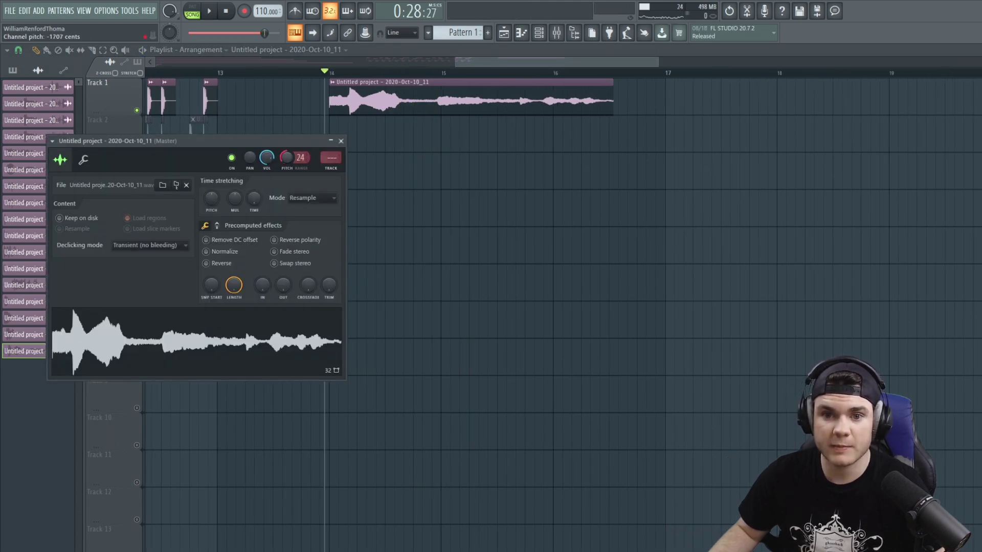
key(space)
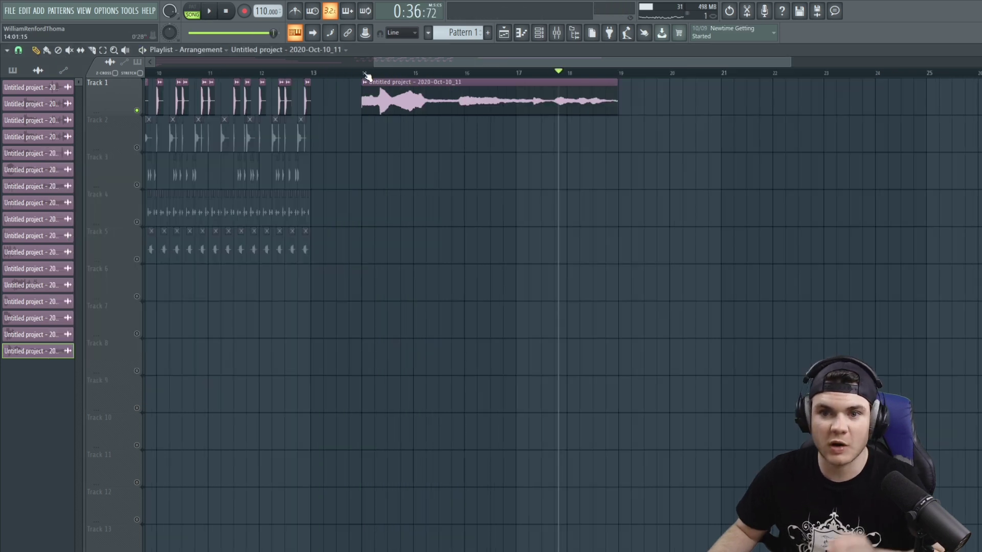
key(space)
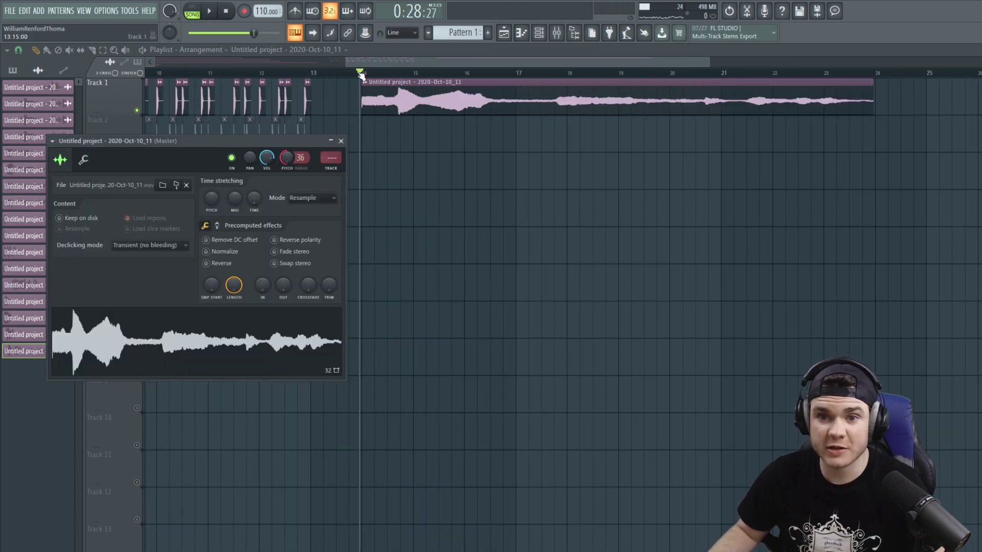
key(space)
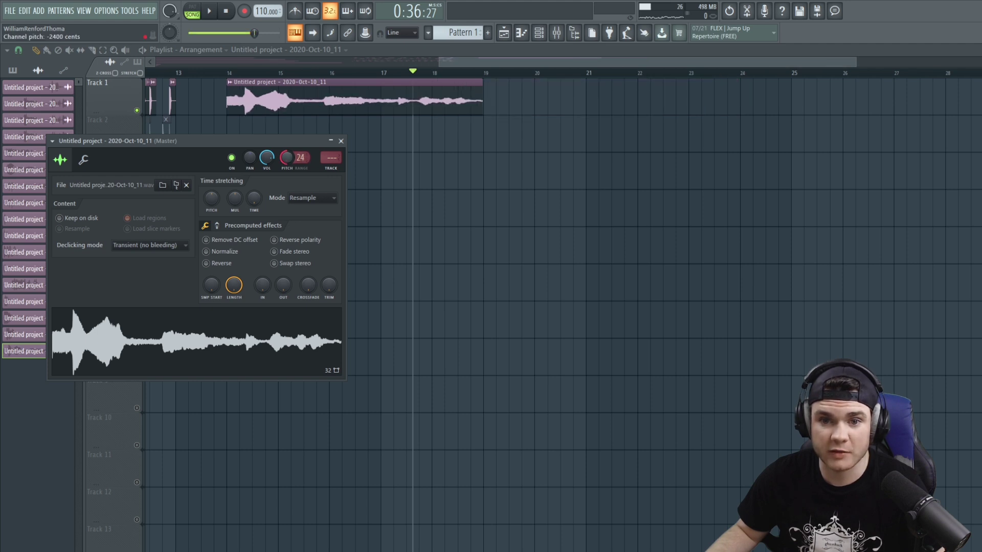
Select bars 14 through 18 over the pitched clip and load Frequency Shifter on Insert 10 with the Init preset.
click(229, 72)
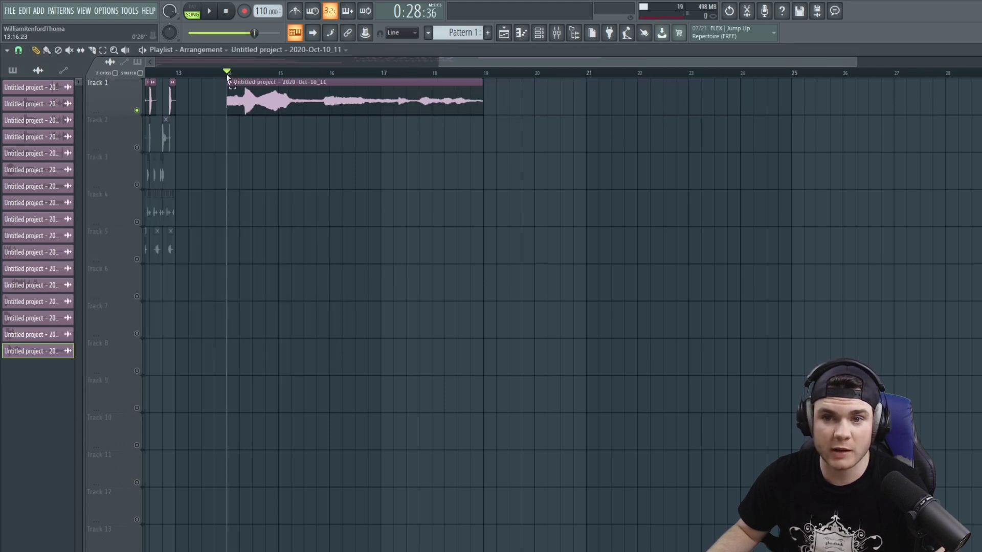
drag(228, 76, 483, 63)
key(F9)
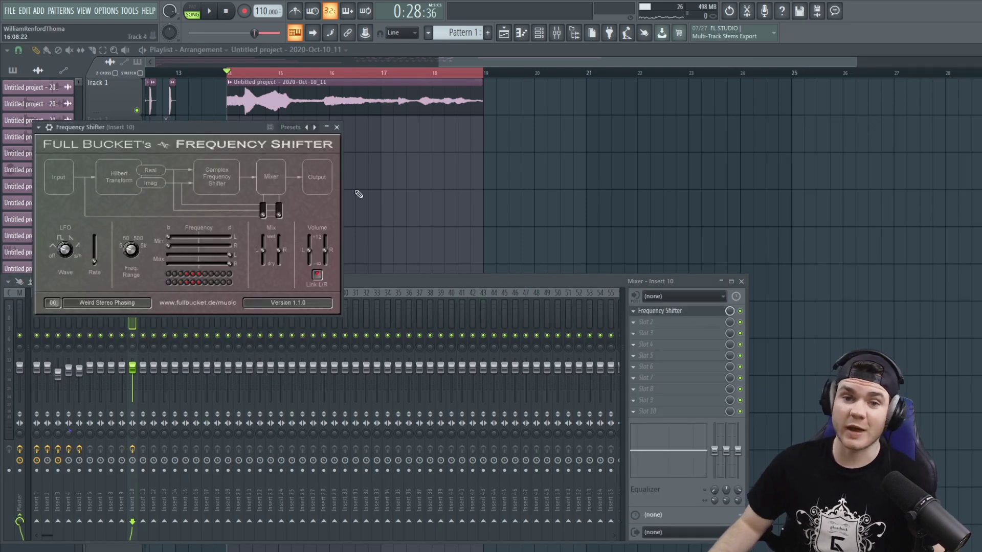
click(290, 127)
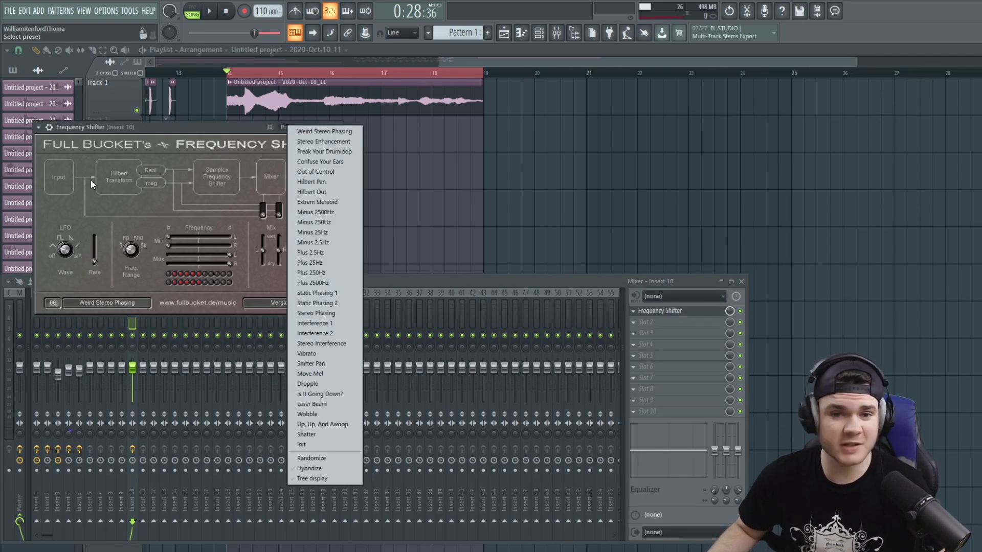
click(321, 446)
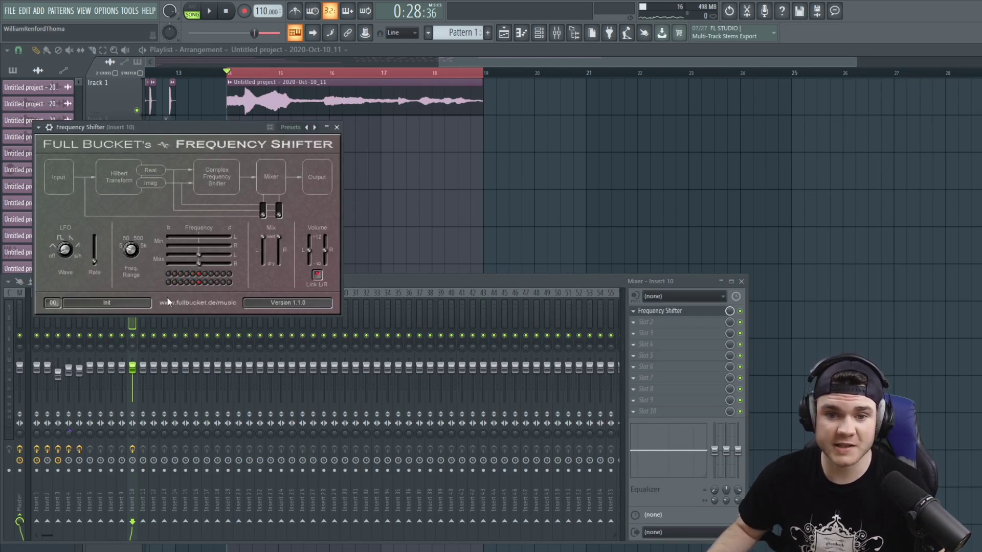
Set Frequency Shifter's range to 500 Hz and lower its maximum frequency to -500 Hz while playing the clip.
click(138, 234)
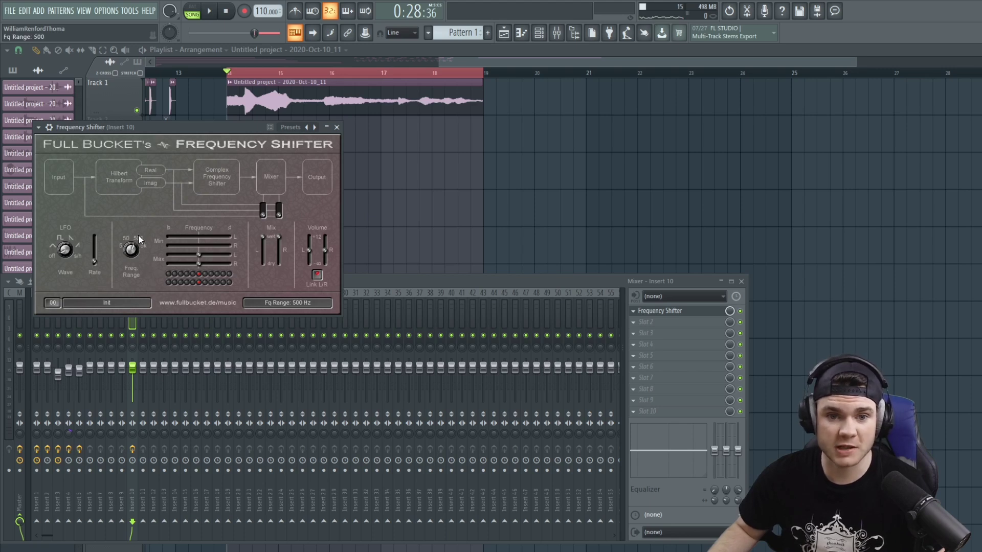
key(space)
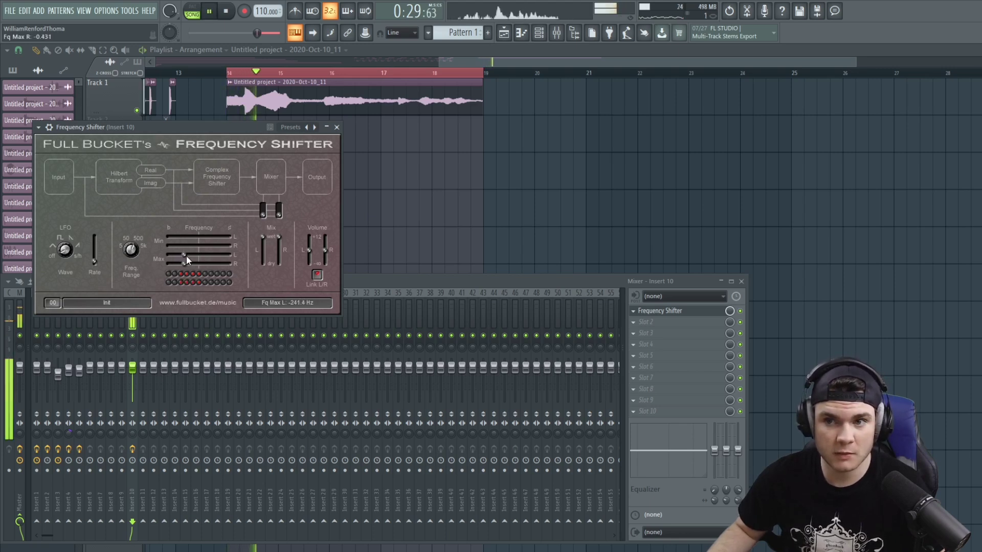
drag(188, 256, 164, 257)
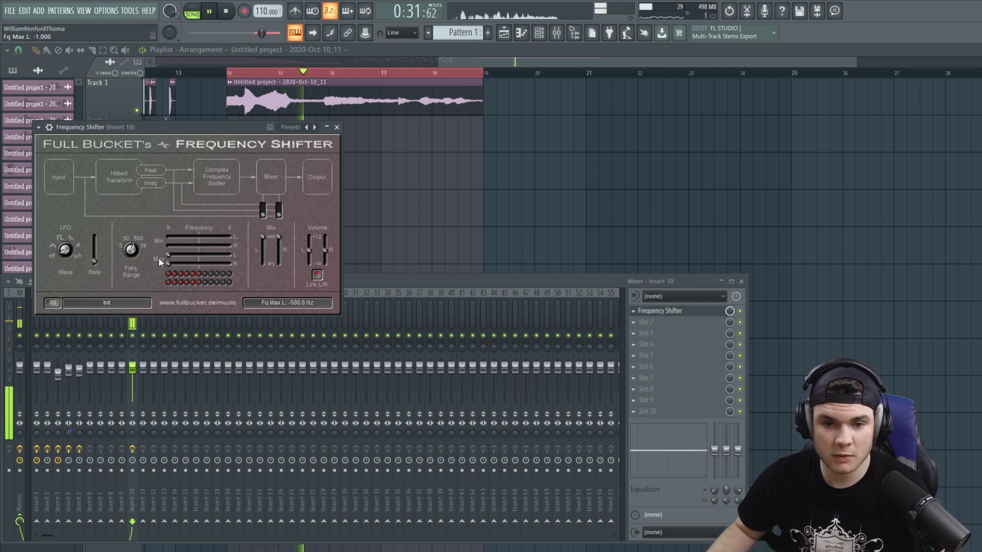
key(F12)
key(space)
key(space)
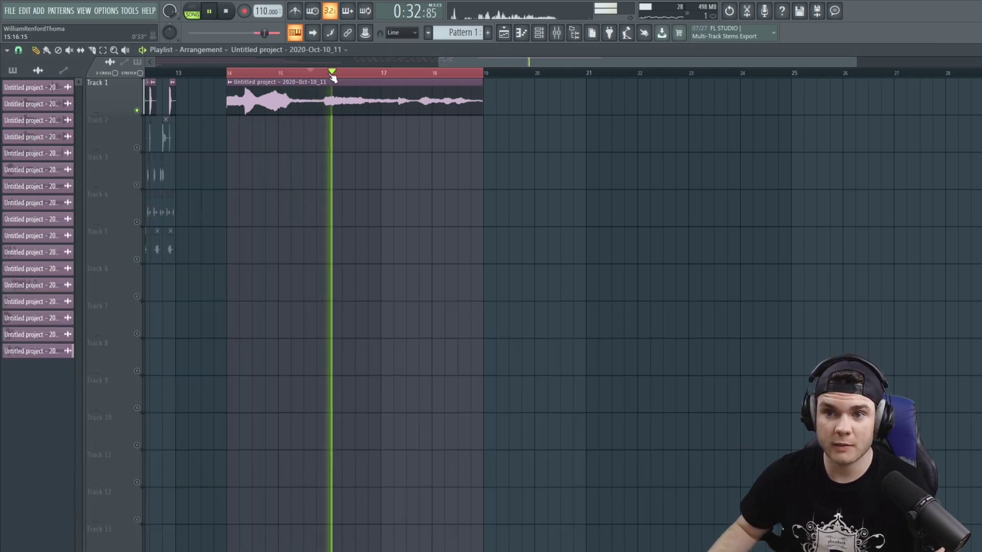
Trim the start of the Track 1 clip to 15:15:00 and move the remaining part to the start of bar 14.
key(space)
drag(232, 96, 325, 87)
key(space)
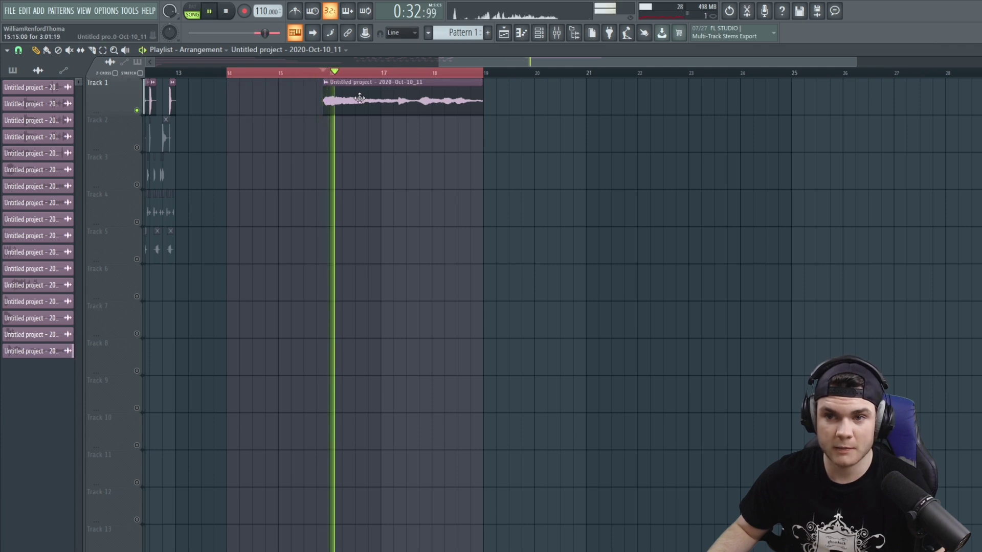
key(space)
drag(442, 82, 345, 81)
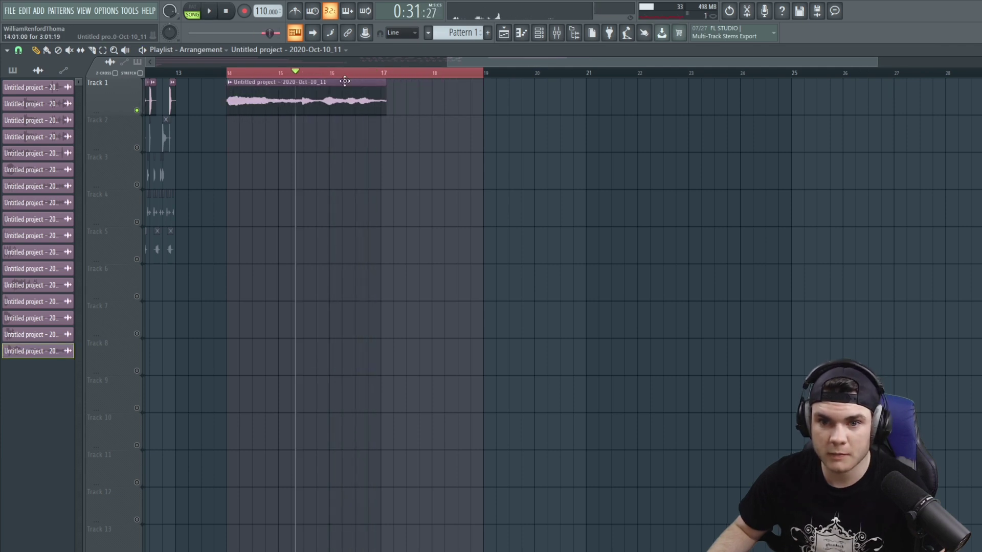
Play the trimmed Track 1 clip from near the end of bar 15 to audition its last section.
click(323, 72)
key(space)
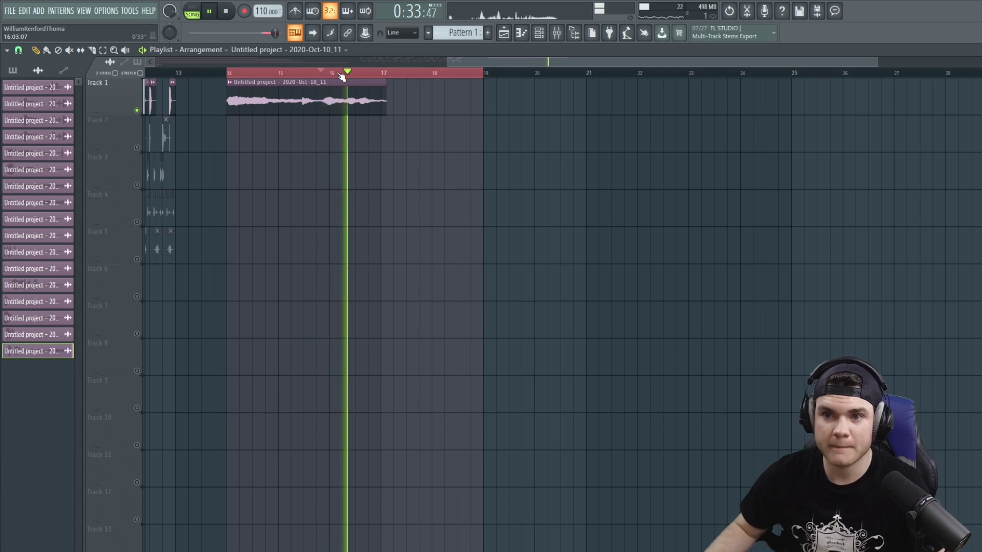
key(space)
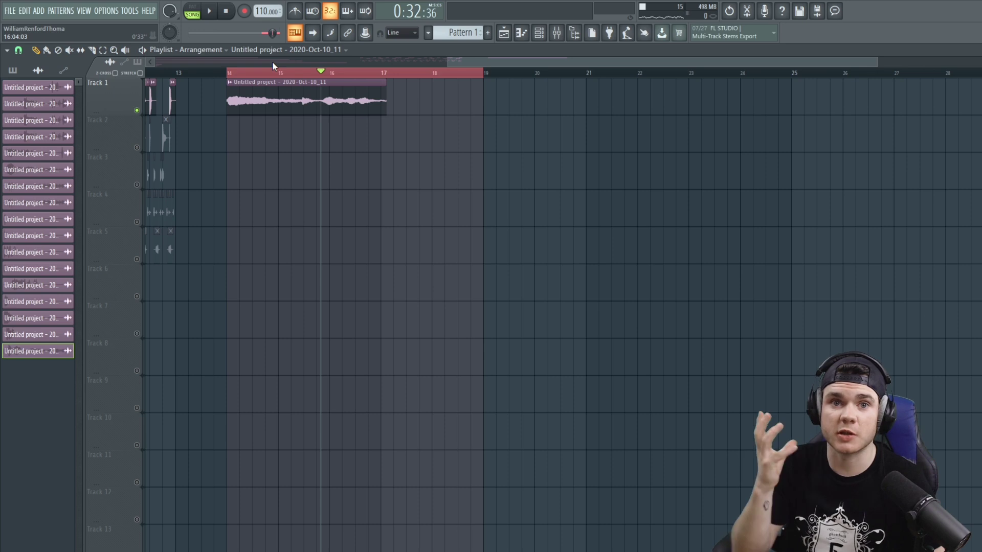
key(space)
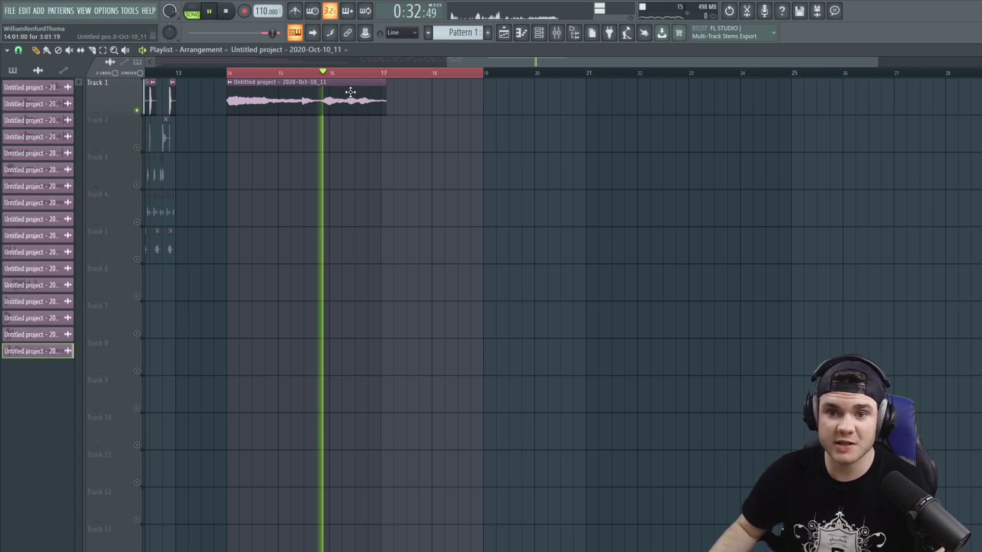
key(space)
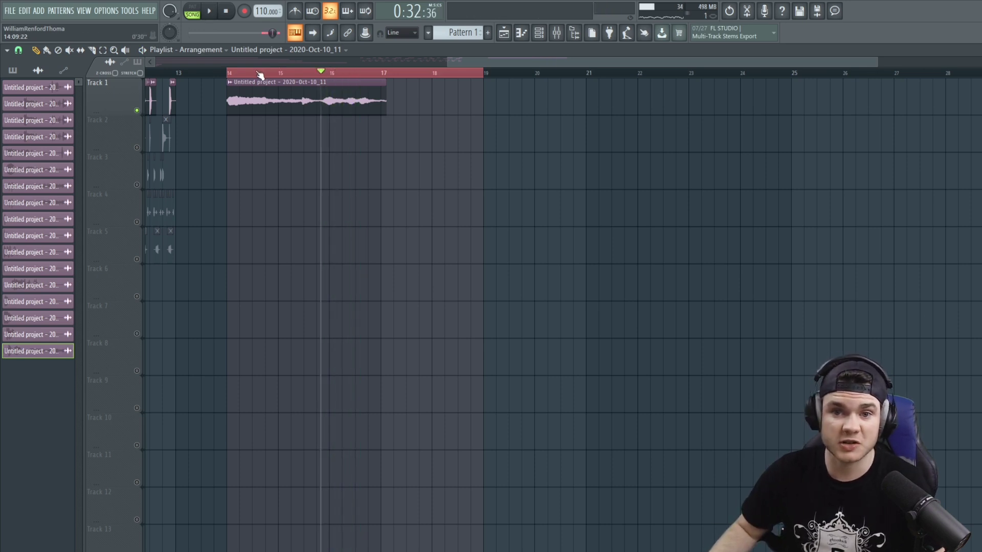
Cut the Track 1 clip into two pieces starting at bars 14 and 15, and return the playhead to bar 14.
scroll(259, 74, up, 2)
drag(544, 63, 532, 63)
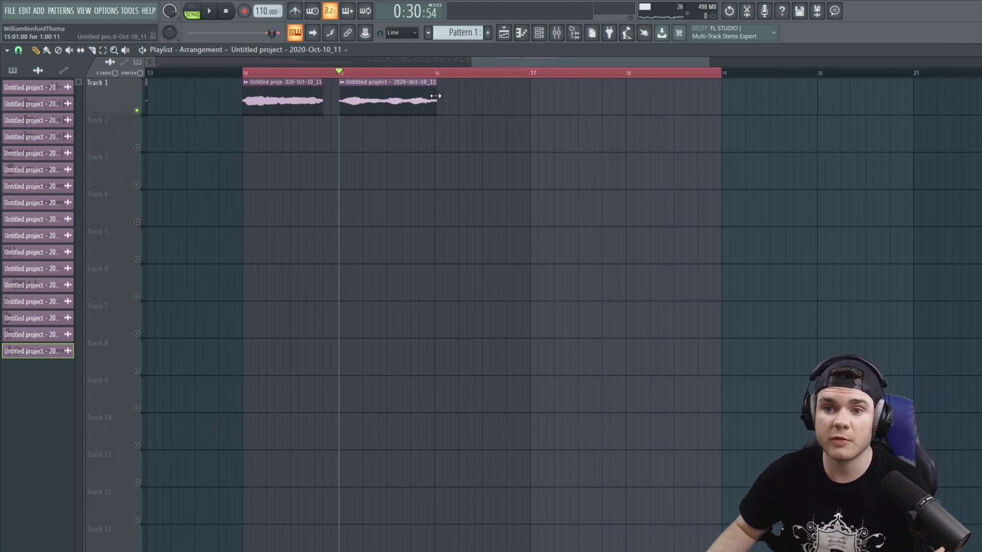
click(245, 73)
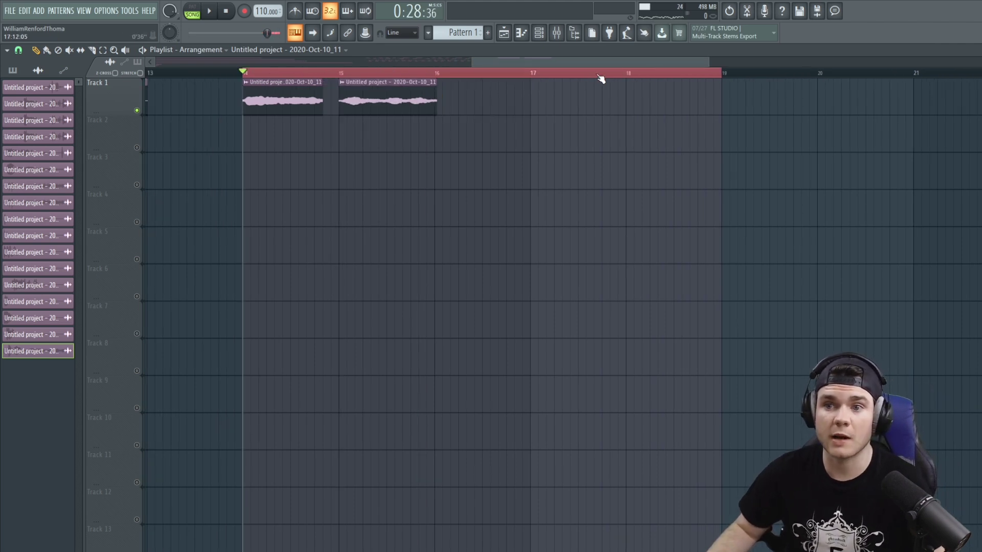
Add Fruity WaveShaper to the second effect slot of Insert 10 and bend its curve upward to about 49% tension while auditioning.
click(557, 33)
click(653, 325)
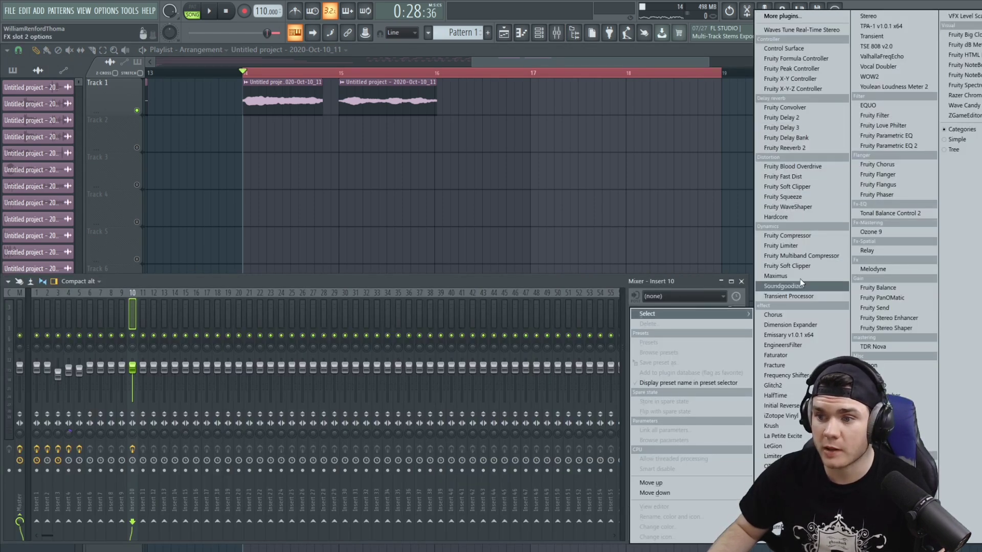
click(817, 210)
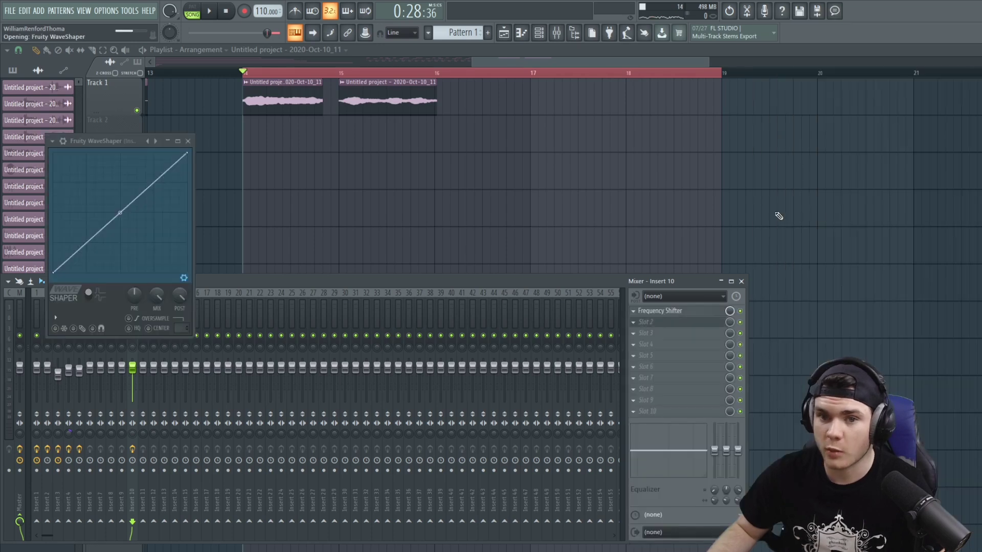
key(space)
key(space)
drag(120, 239, 120, 162)
key(space)
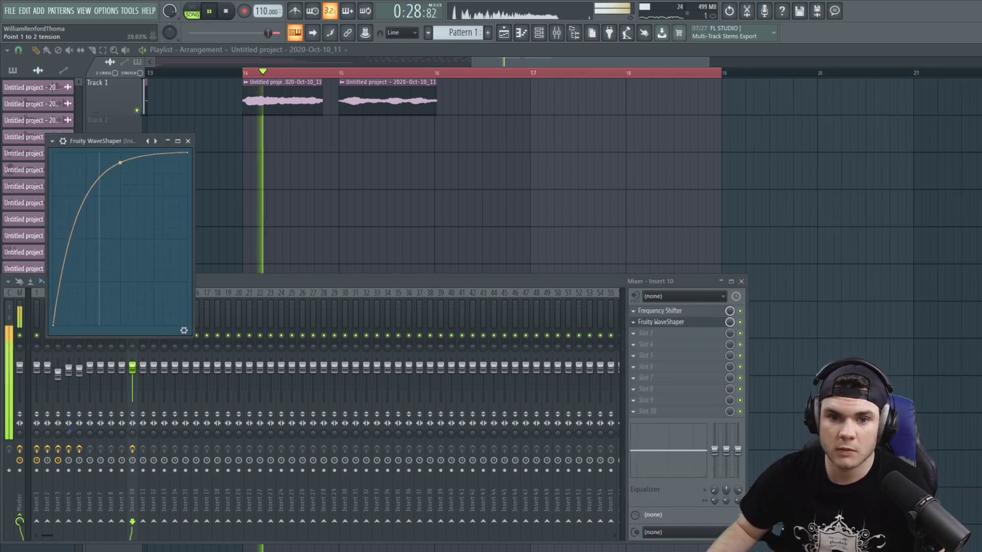
key(space)
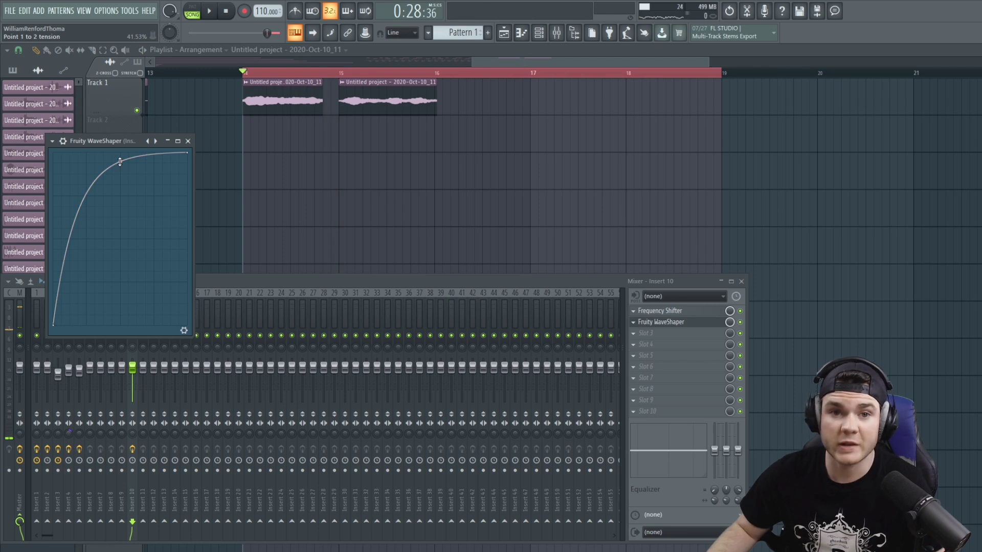
key(space)
drag(119, 163, 120, 158)
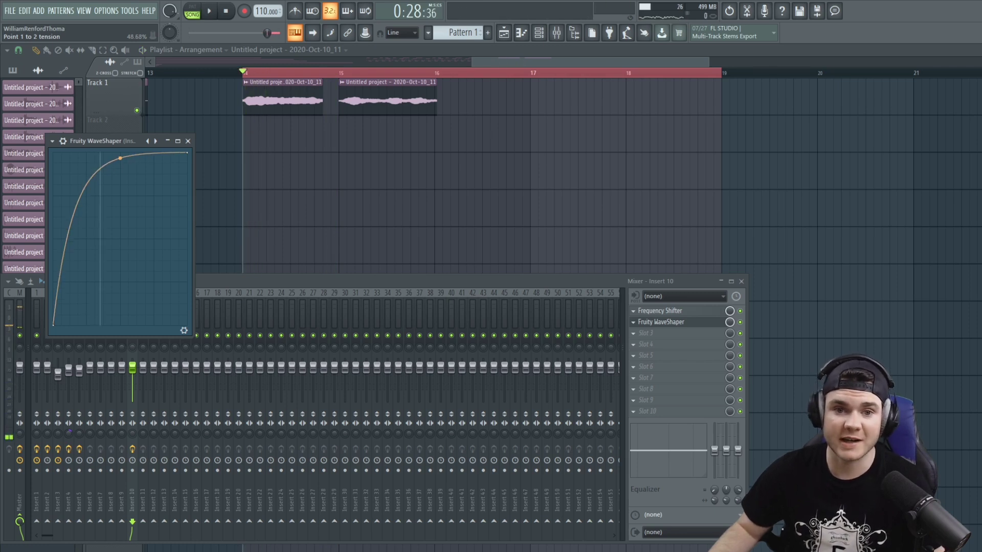
Select Insert 11 and play both Track 1 clips to audition them through its effect chain.
click(143, 310)
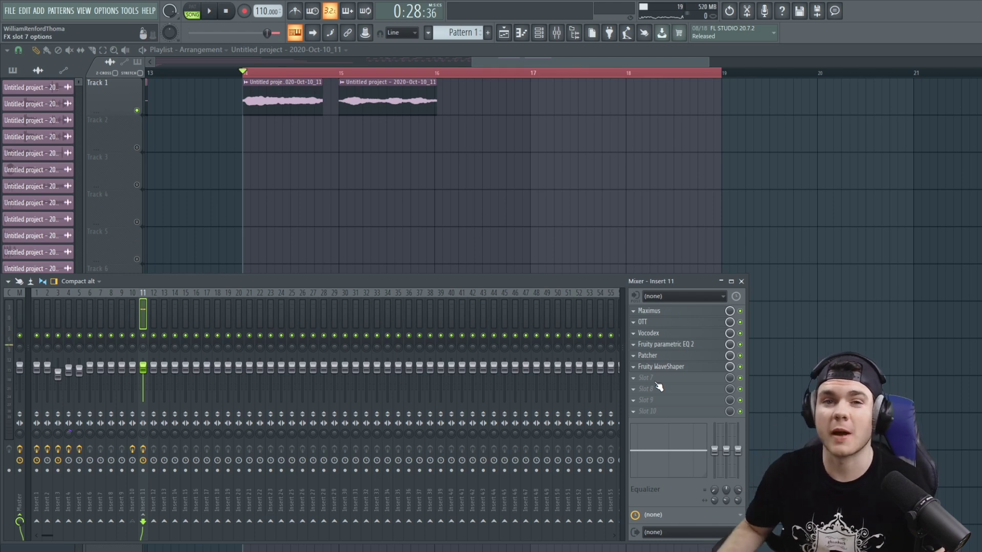
key(space)
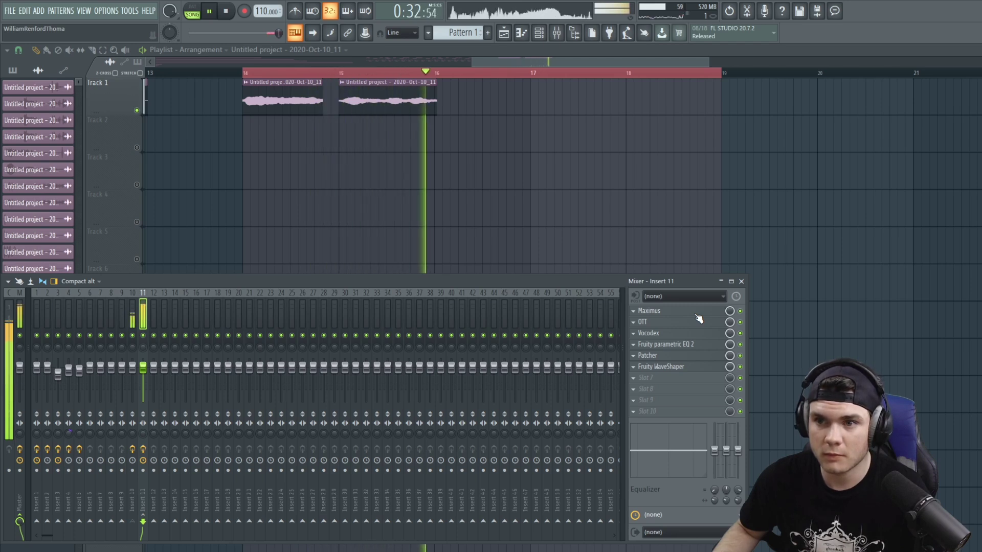
key(space)
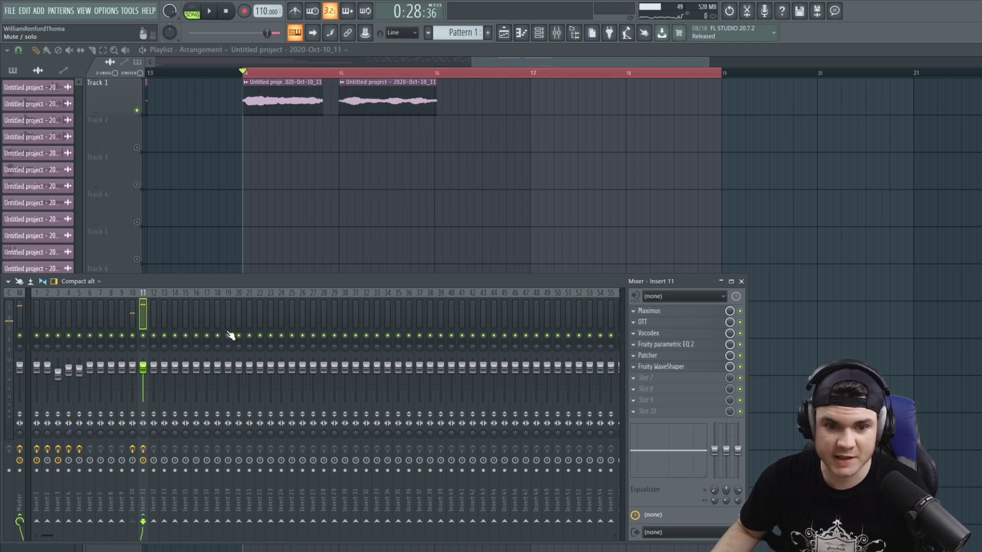
Add Krush after Frequency Shifter on Insert 10, turn off its filter and dry signal, and set downsampling to 19.6% and mix level to 42%.
click(634, 321)
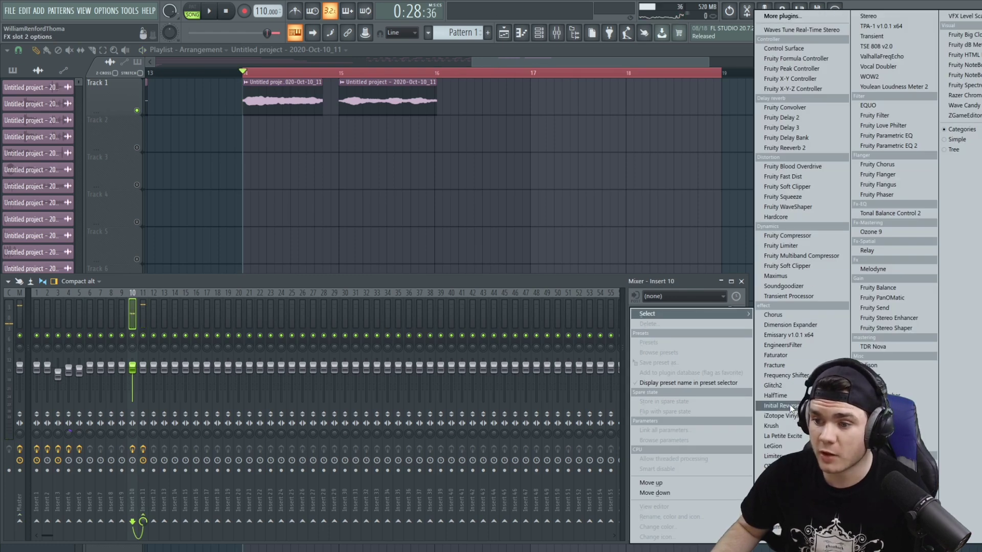
click(772, 426)
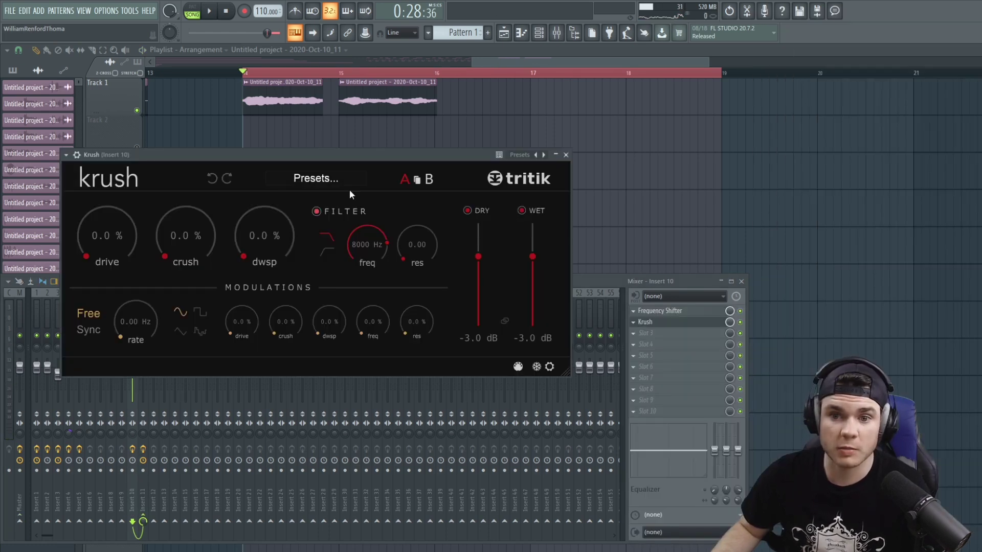
click(486, 211)
key(space)
drag(273, 226, 247, 201)
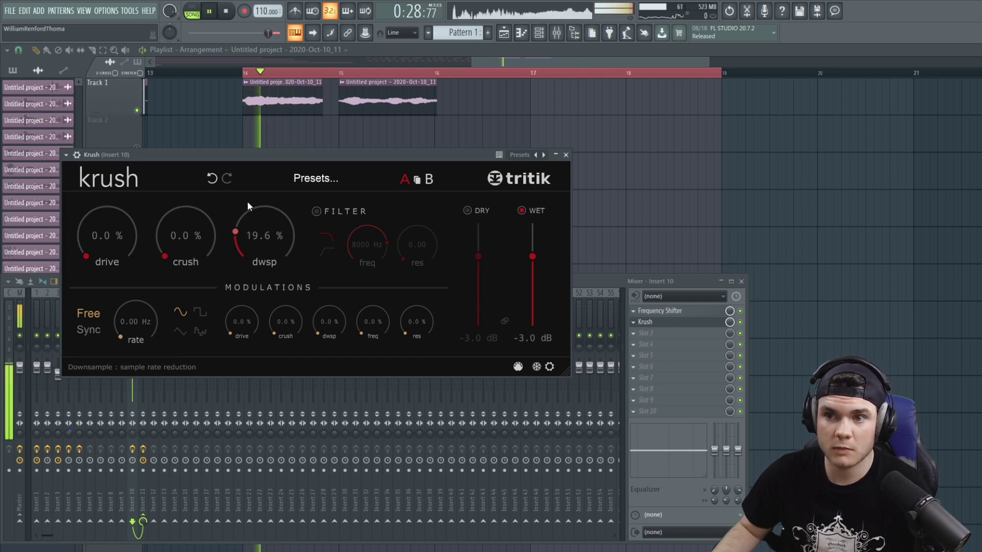
key(space)
key(space)
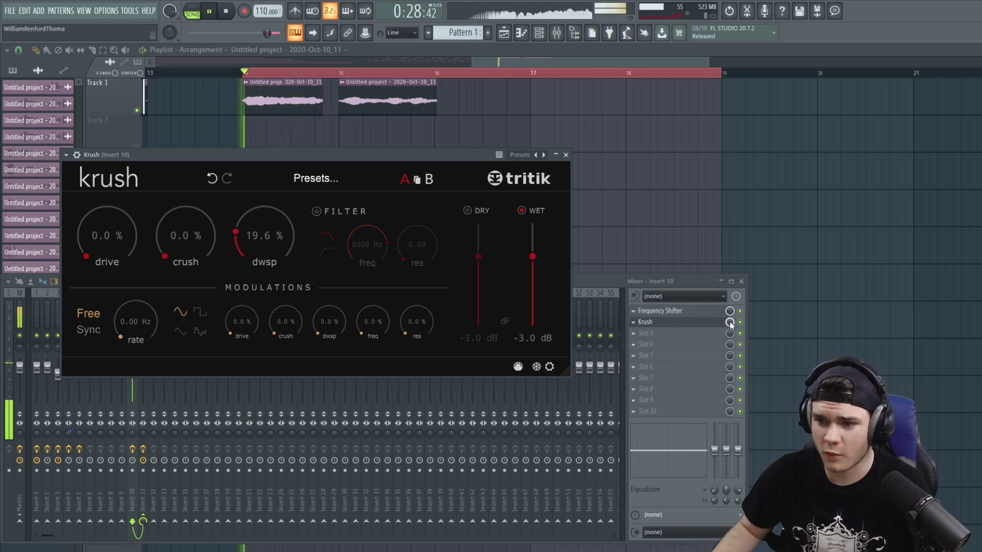
drag(731, 325, 731, 343)
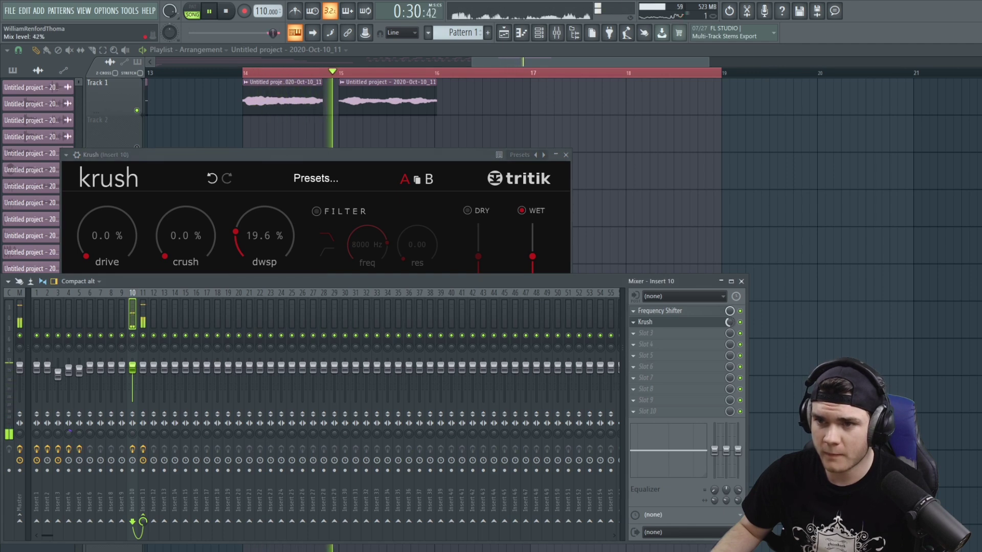
Insert Fruity Parametric EQ 2 before Krush on Insert 10 and pull its high-shelf band 7 down to a lower frequency.
click(645, 322)
click(895, 148)
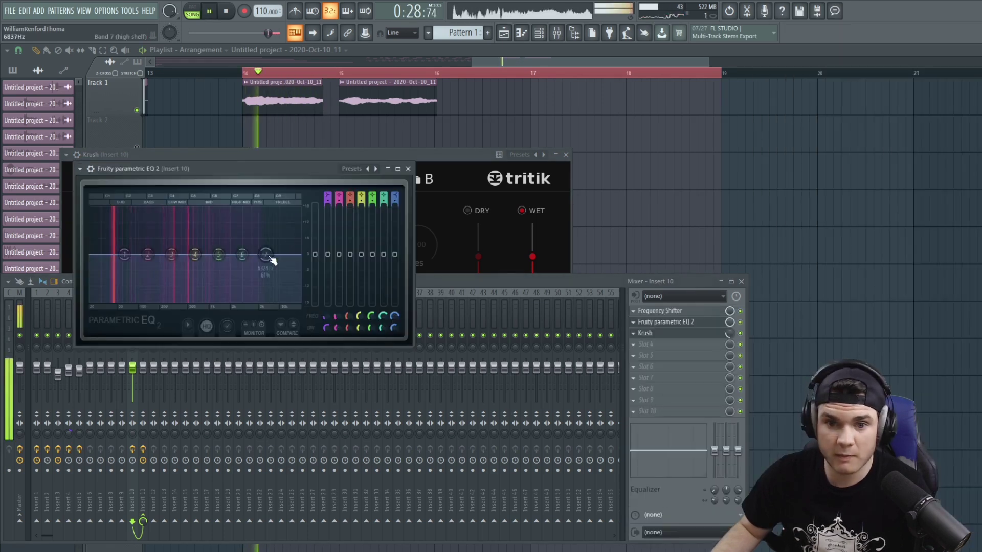
drag(265, 255, 240, 286)
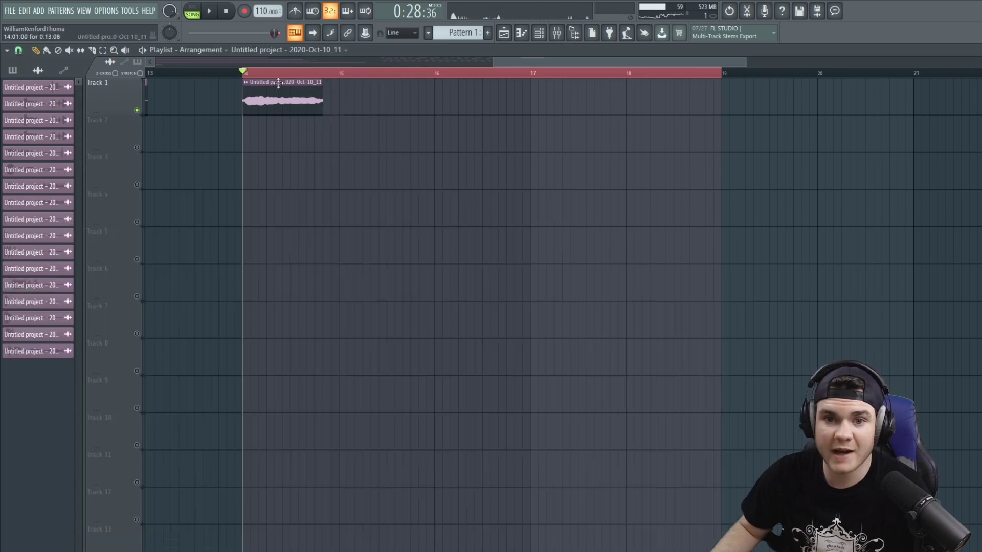
Shorten the playlist time selection to bar 14 and play the remaining Track 1 clip.
drag(609, 77, 340, 81)
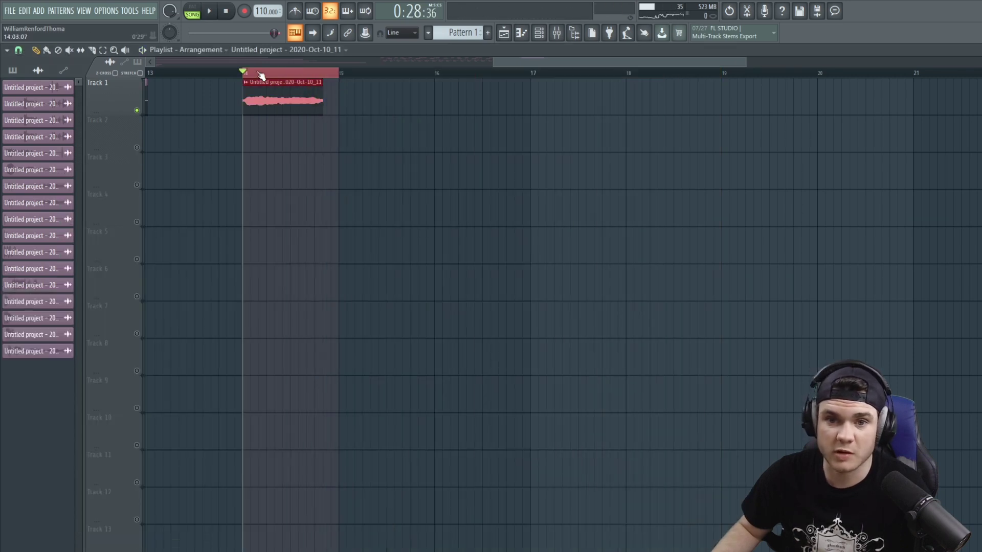
scroll(261, 76, up, 3)
key(space)
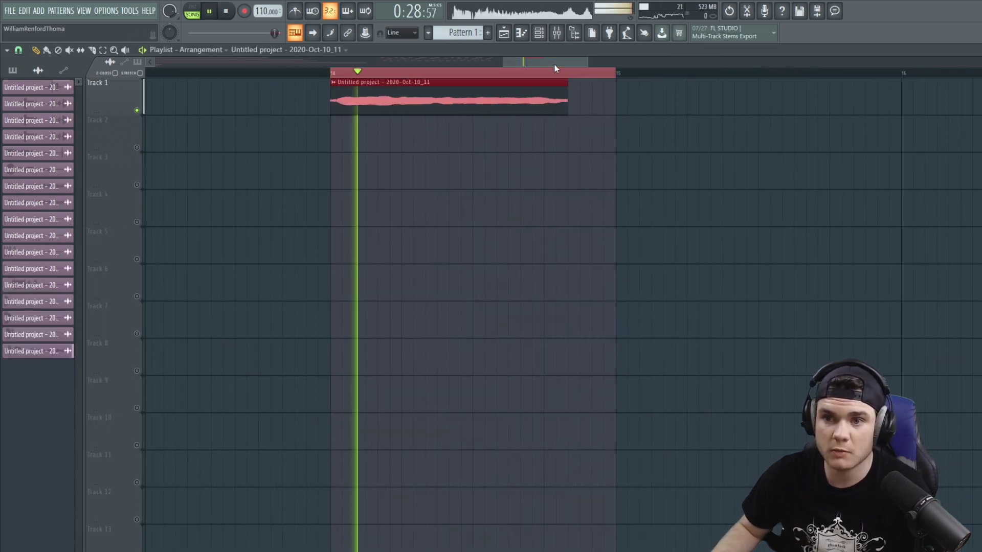
Reduce the curve tension of Fruity WaveShaper on Insert 11 while auditioning the clip.
click(557, 33)
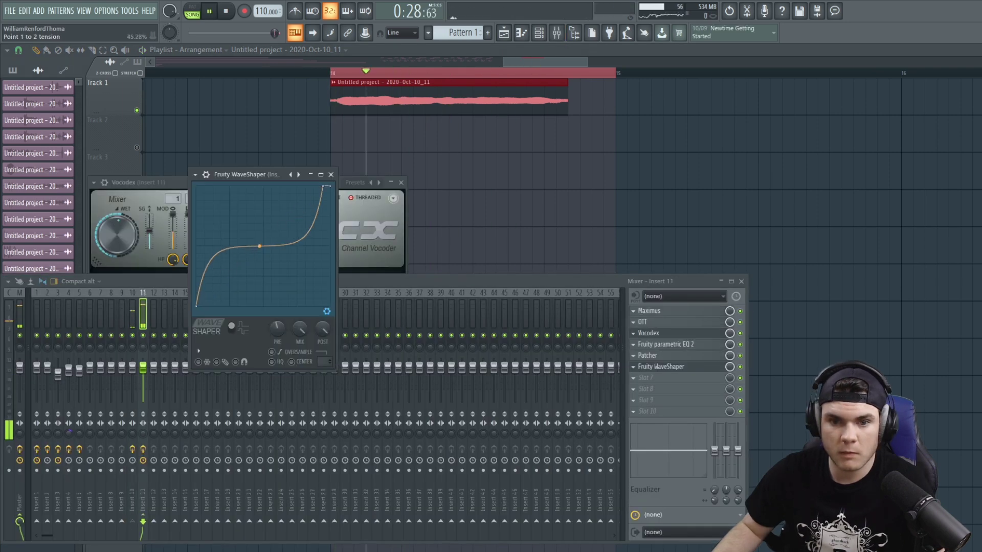
key(space)
drag(260, 246, 259, 255)
key(space)
key(space)
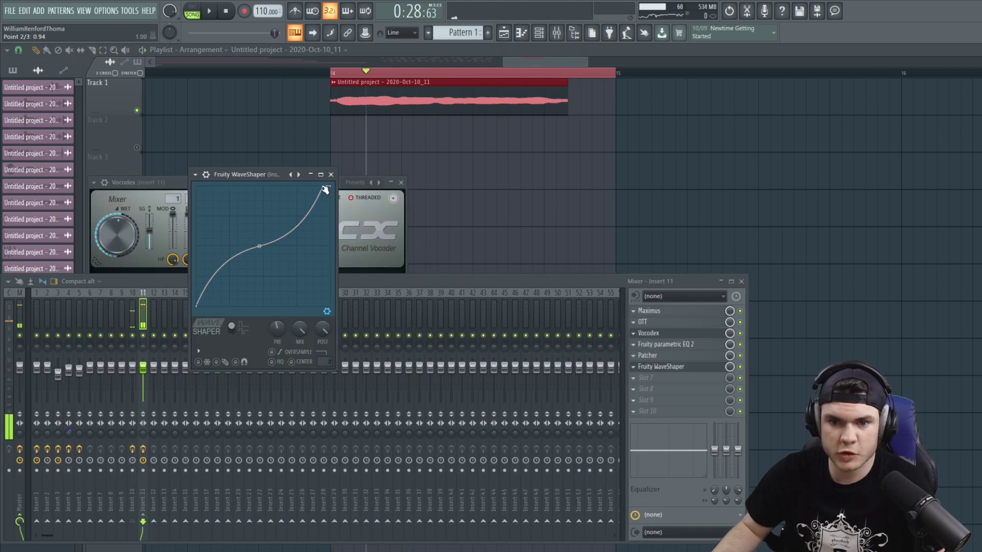
Change the option of the WaveShaper curve's upper end point and bend the curve upward while auditioning the clip.
right_click(324, 190)
click(360, 238)
key(space)
key(space)
mouse_move(267, 212)
mouse_down()
mouse_move(259, 238)
mouse_move(259, 198)
mouse_up()
key(space)
key(space)
key(space)
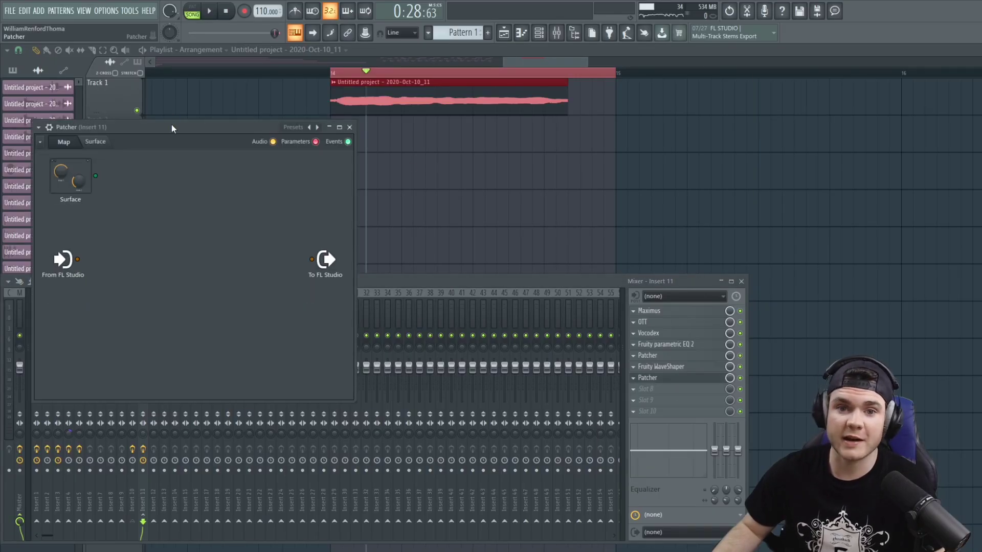
Load a preset with Depth and Frequency controls into the new Patcher on Insert 11.
drag(171, 124, 316, 131)
click(425, 130)
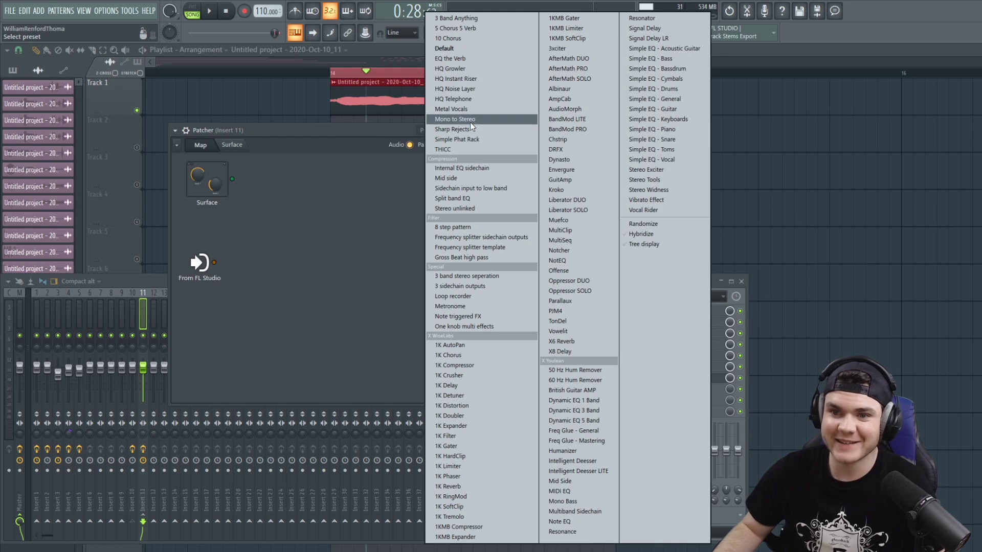
click(481, 79)
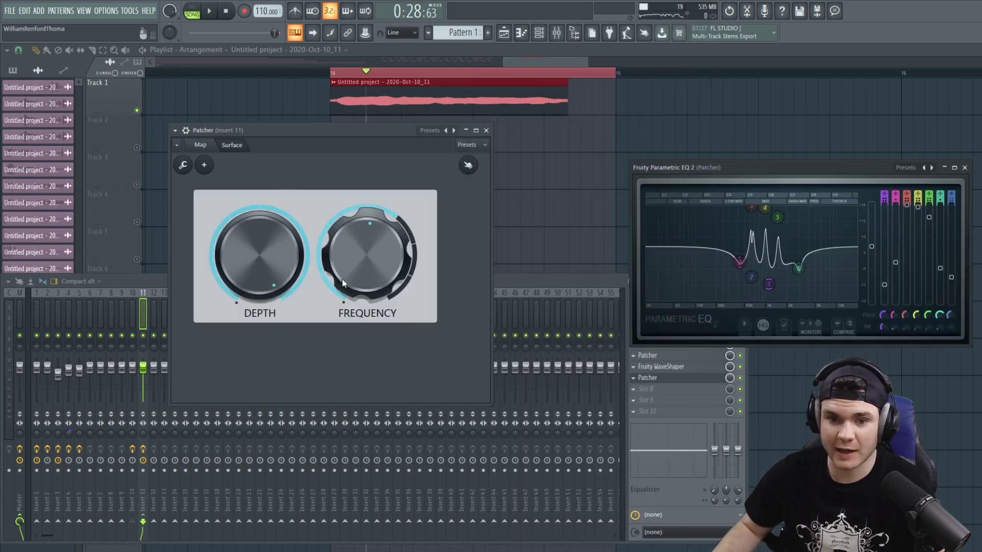
Lower the Patcher preset's Frequency control slightly while auditioning the clip.
key(space)
key(space)
key(space)
mouse_move(358, 250)
mouse_down()
mouse_move(358, 269)
mouse_move(358, 260)
mouse_up()
key(space)
Move the new Patcher to the first slot of Insert 11, close its EQ window and reduce its Depth.
drag(658, 382, 657, 357)
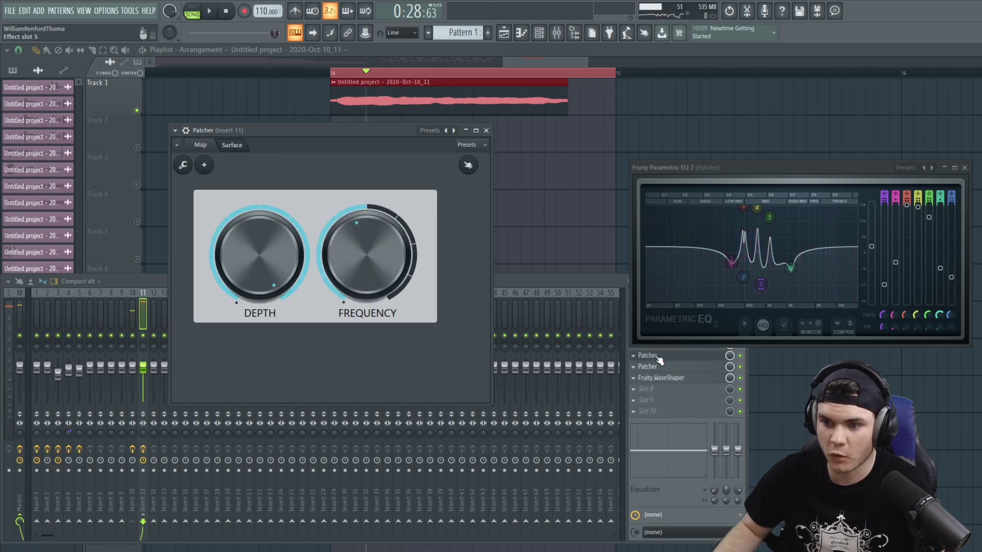
click(965, 169)
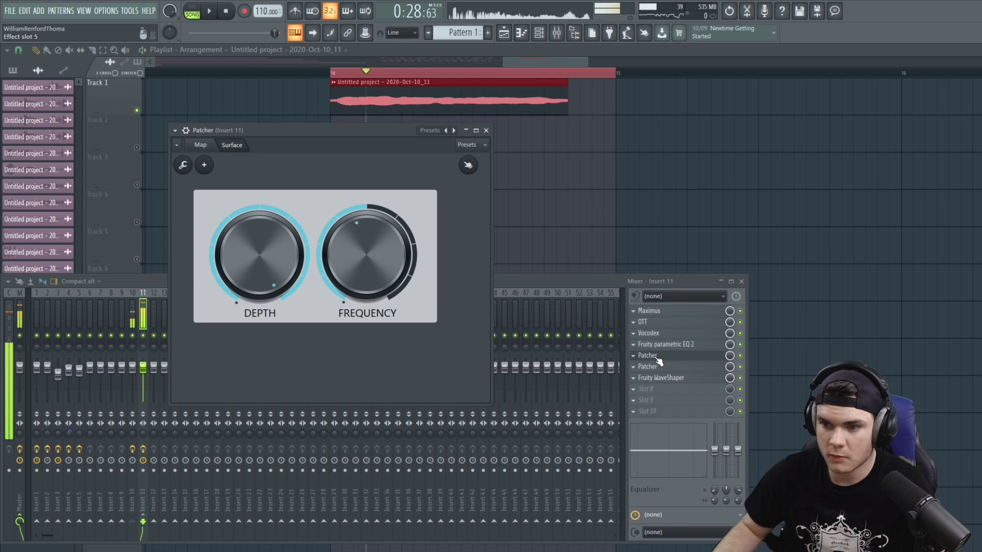
click(658, 182)
click(965, 168)
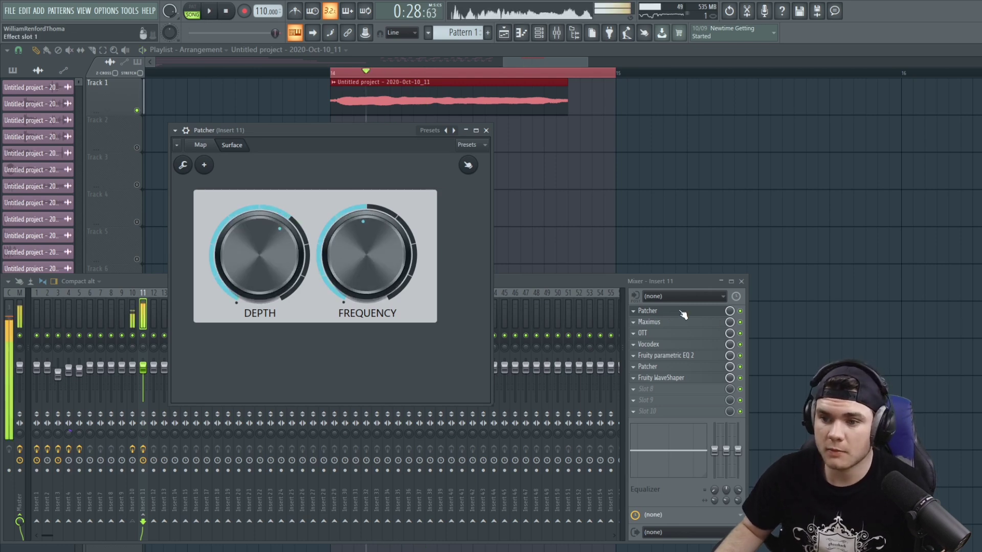
Add Edison after Fruity WaveShaper on Insert 11 and record the playback of the Track 1 clip.
click(645, 389)
click(872, 365)
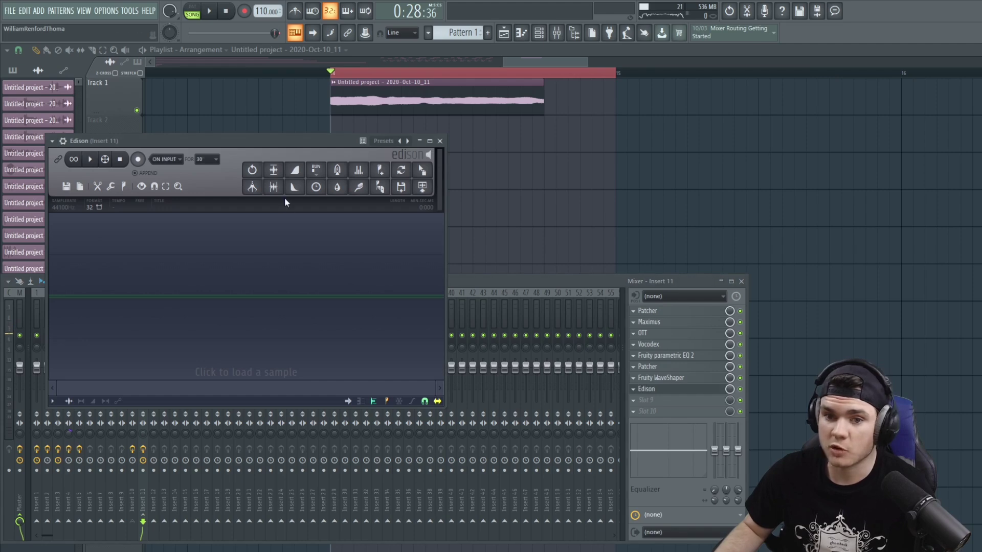
click(210, 12)
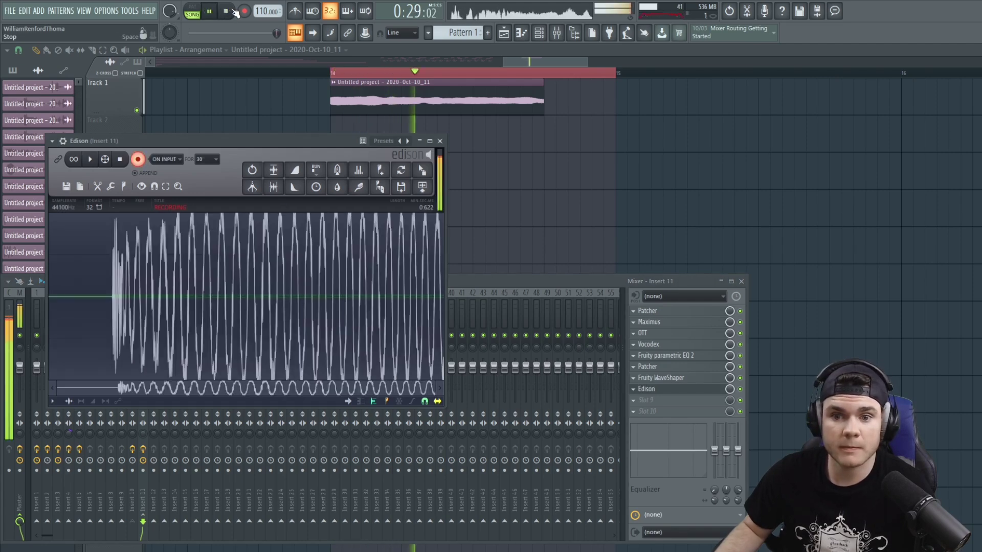
key(space)
Place the Edison recording in the playlist on Track 6 at the start of bar 9.
drag(422, 170, 403, 177)
right_click(385, 81)
drag(500, 62, 488, 62)
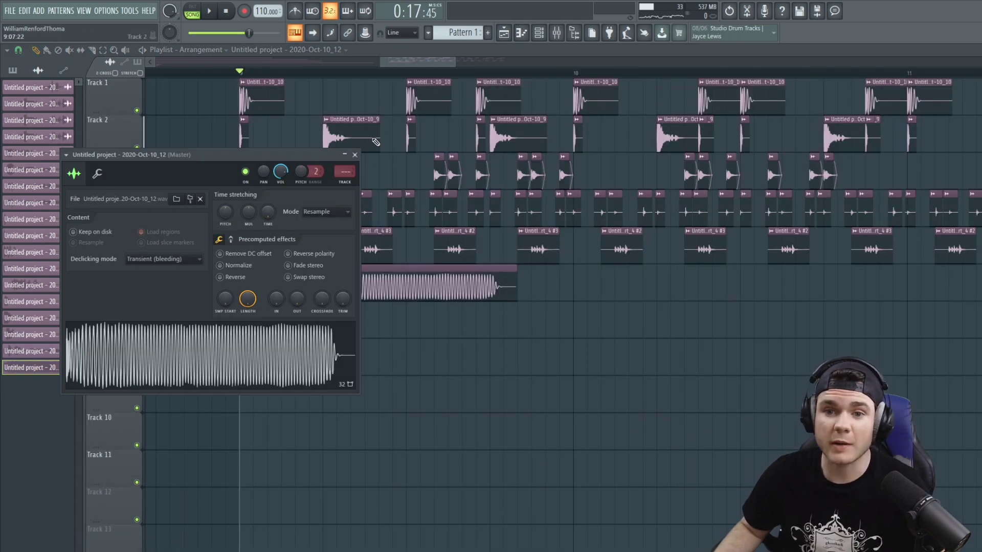
Show the unsorted channels in the channel rack and replace the Sampler with Harmor, keeping the recording's settings window beside it.
drag(205, 155, 763, 137)
click(539, 33)
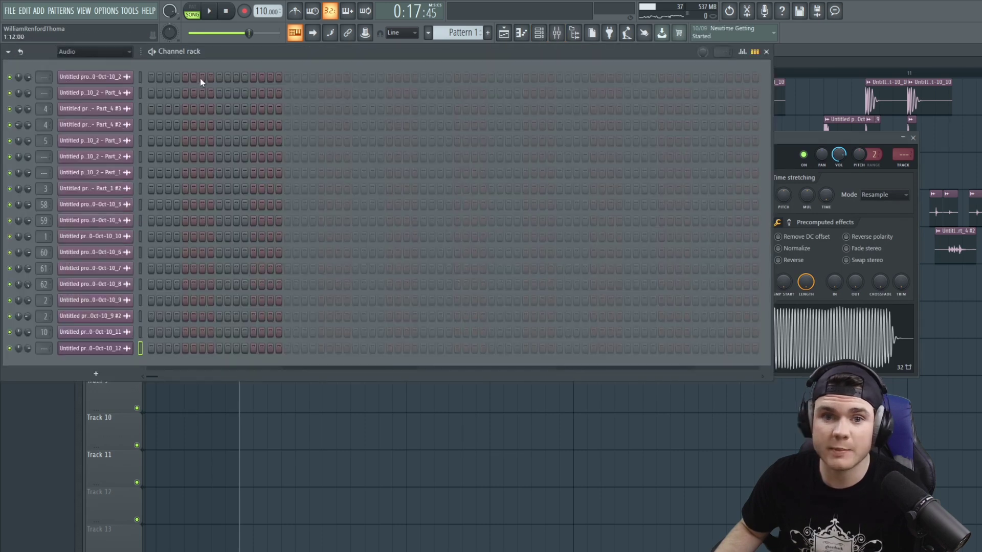
click(90, 54)
click(86, 87)
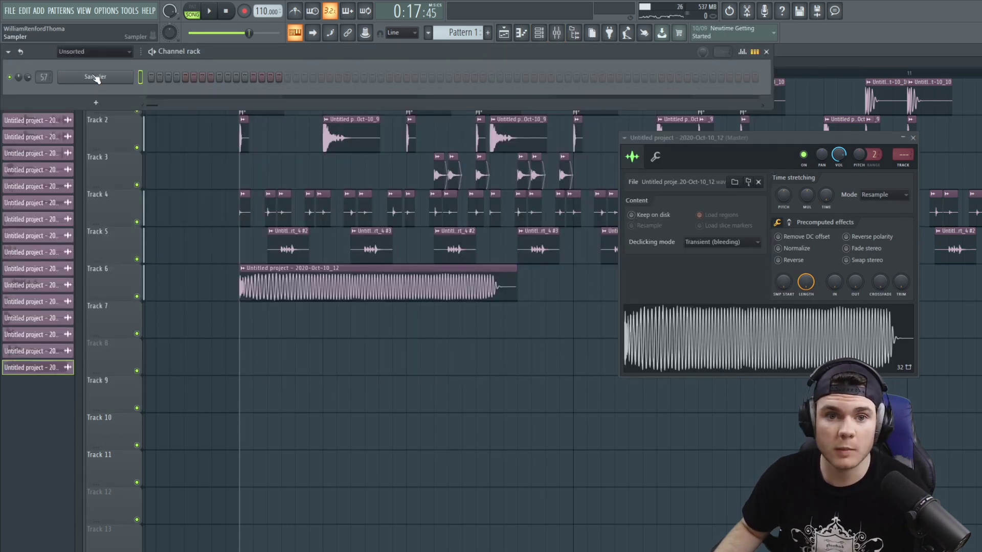
right_click(130, 76)
mouse_move(160, 169)
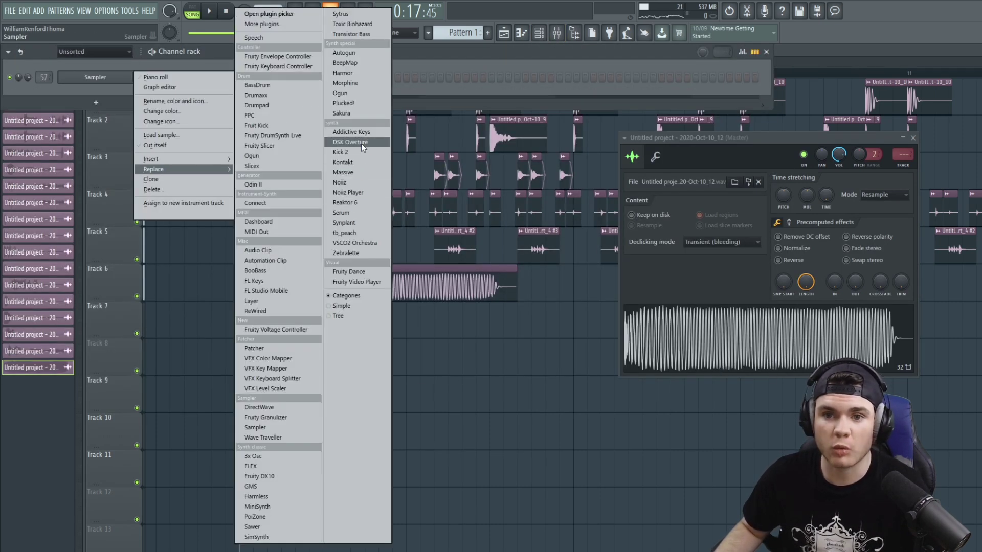
click(345, 73)
drag(381, 196, 340, 76)
Load Harmor's Default preset.
click(65, 77)
mouse_move(89, 112)
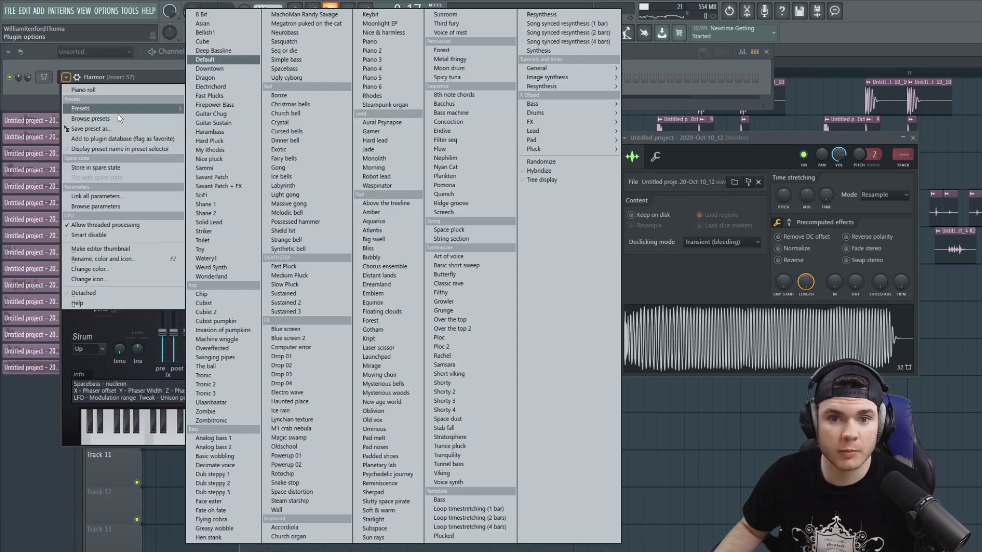
click(220, 58)
Load the recorded sample into Harmor's image section and audition the original sample.
click(548, 271)
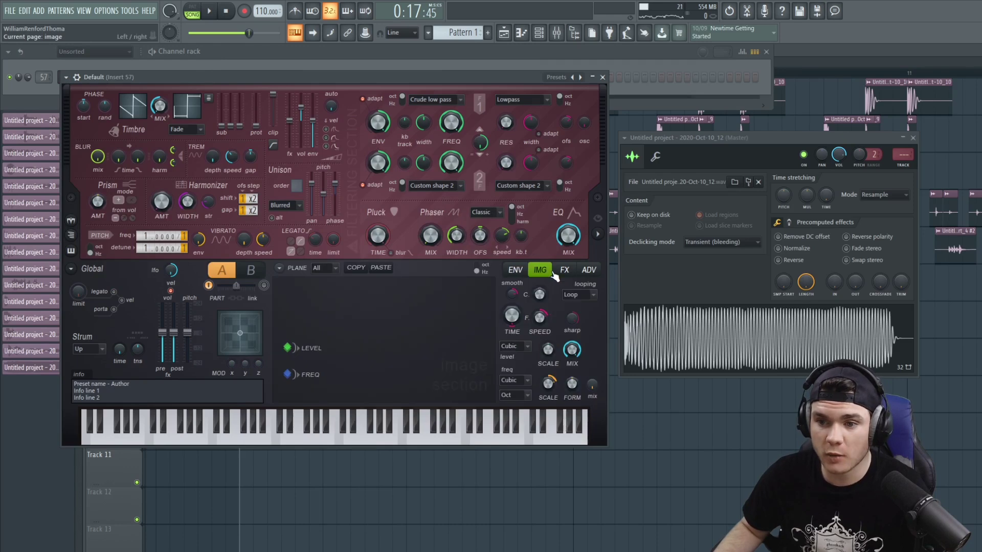
drag(872, 324, 383, 346)
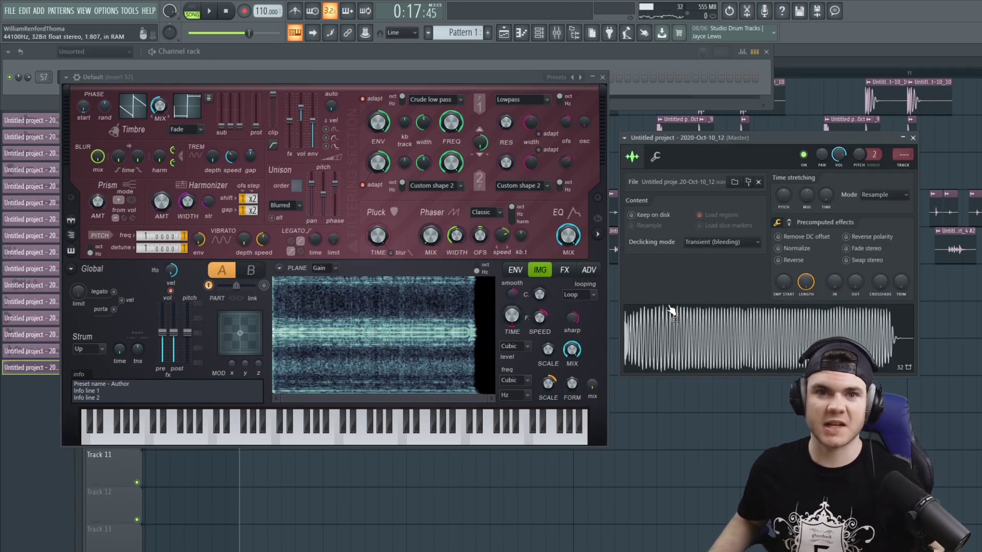
click(671, 321)
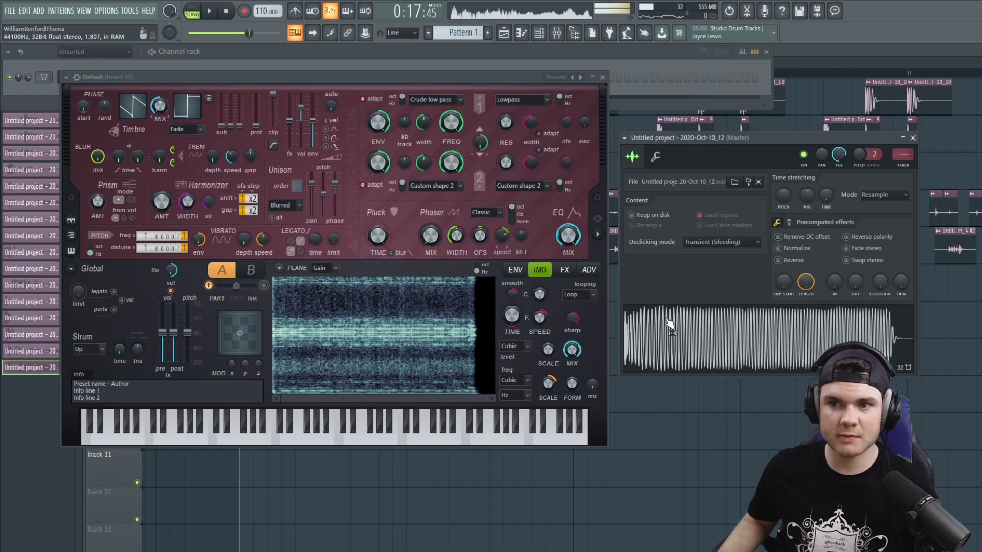
Route Harmor to the Master and set its image frequency pixel scale to 0%.
click(273, 80)
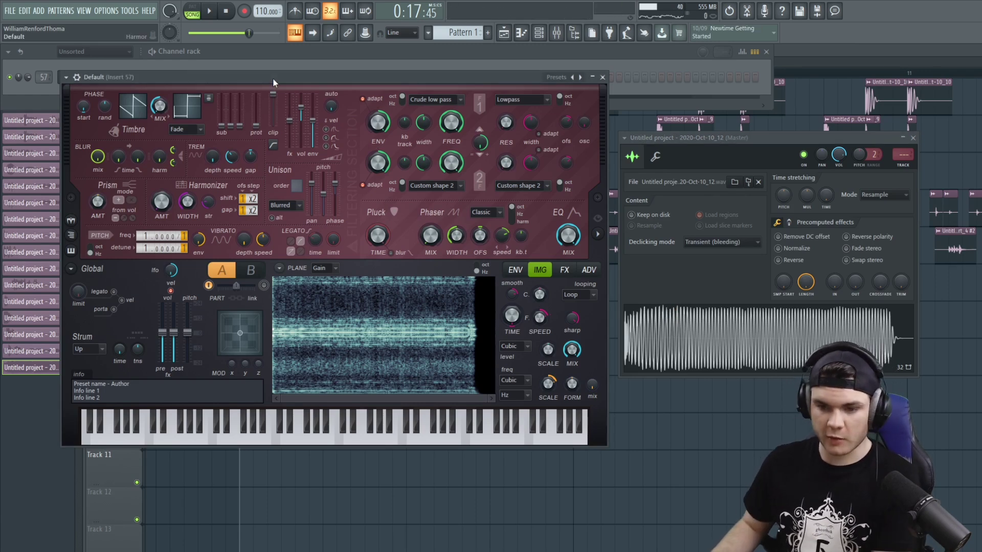
click(273, 79)
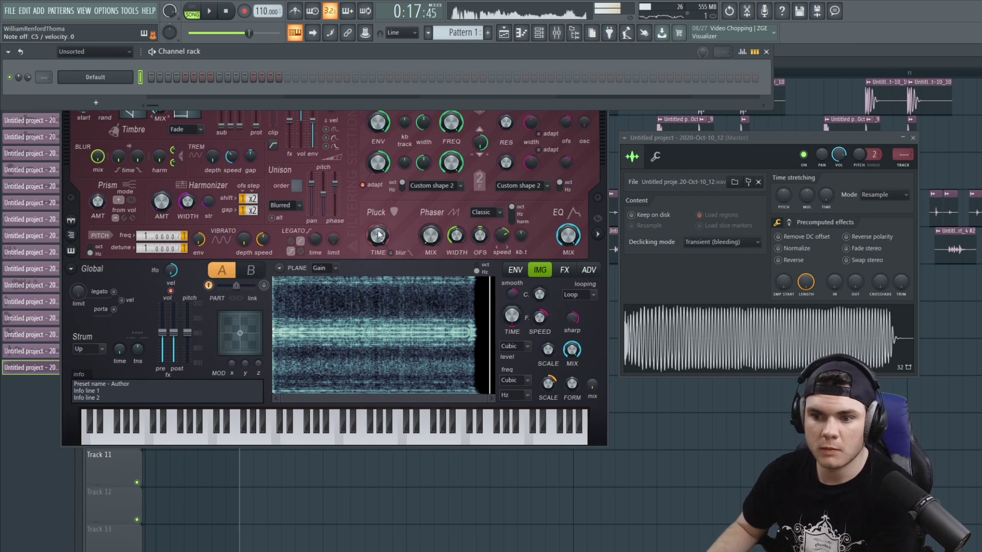
drag(547, 385, 547, 409)
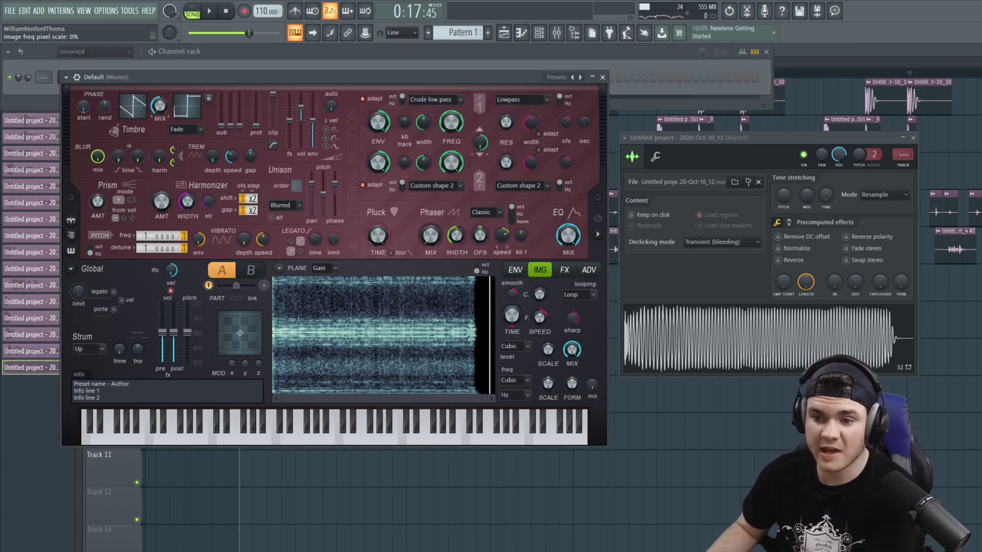
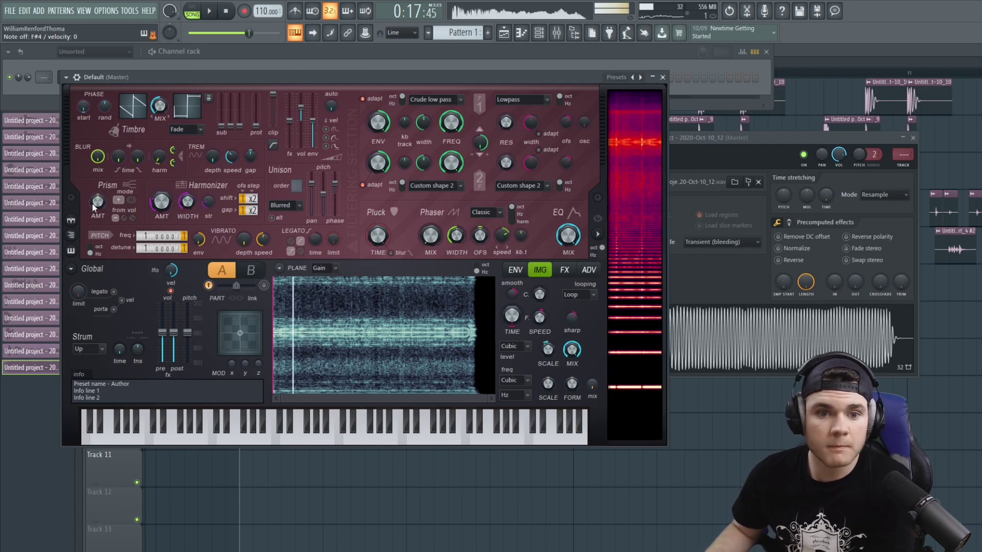
Raise Harmor's prism amount and shape the Harmonic prism envelope as a flat start followed by zigzags growing towards the high harmonics.
drag(98, 201, 97, 180)
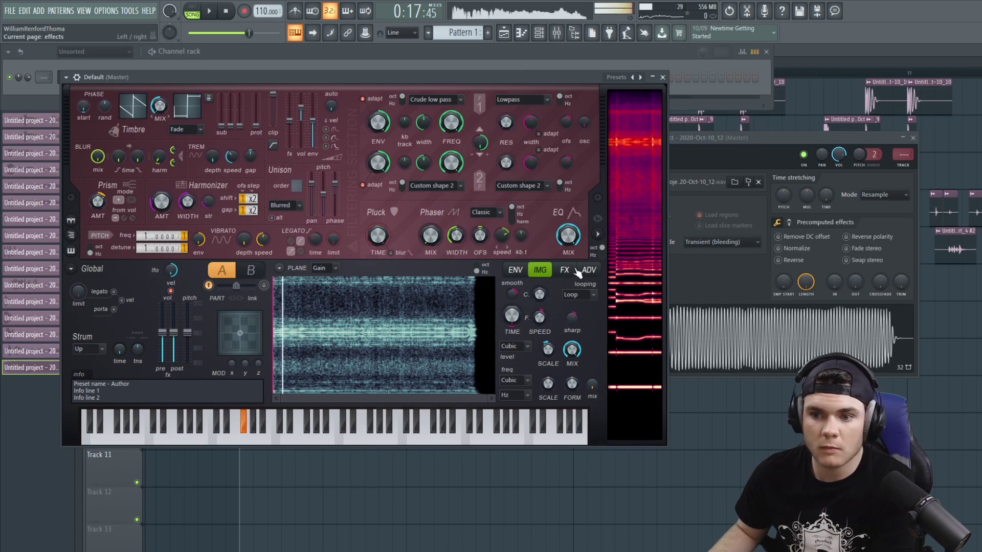
click(564, 270)
click(515, 270)
click(302, 270)
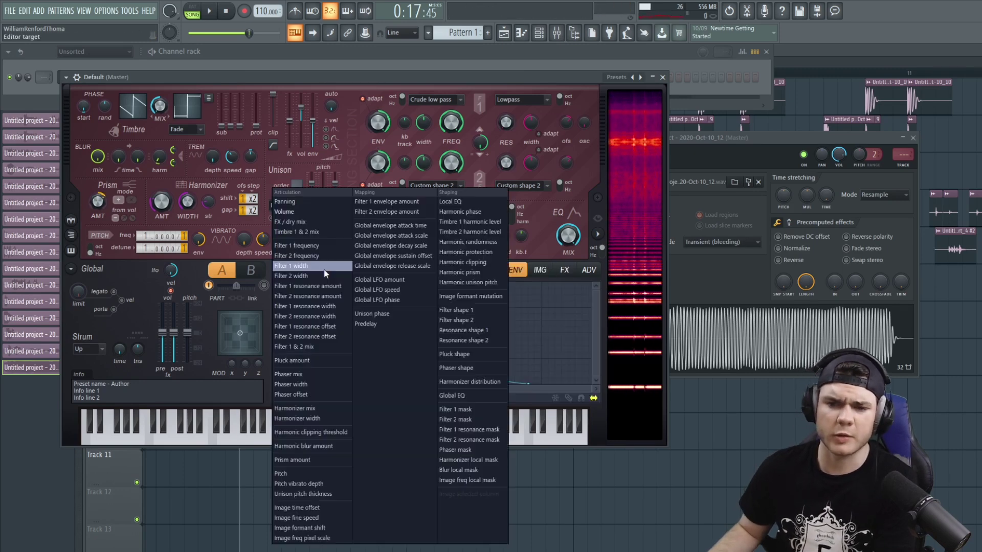
click(475, 272)
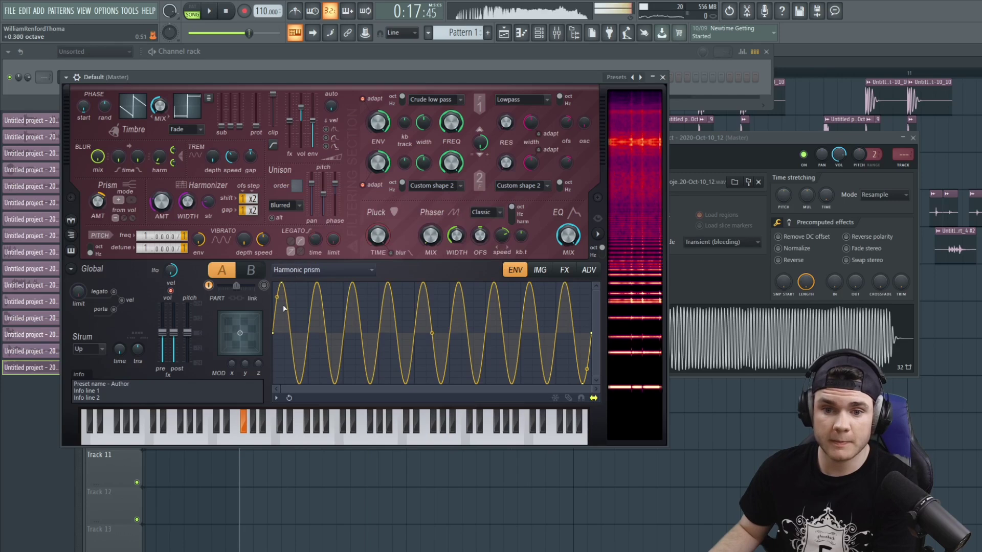
right_click(283, 285)
click(303, 297)
drag(432, 333, 412, 330)
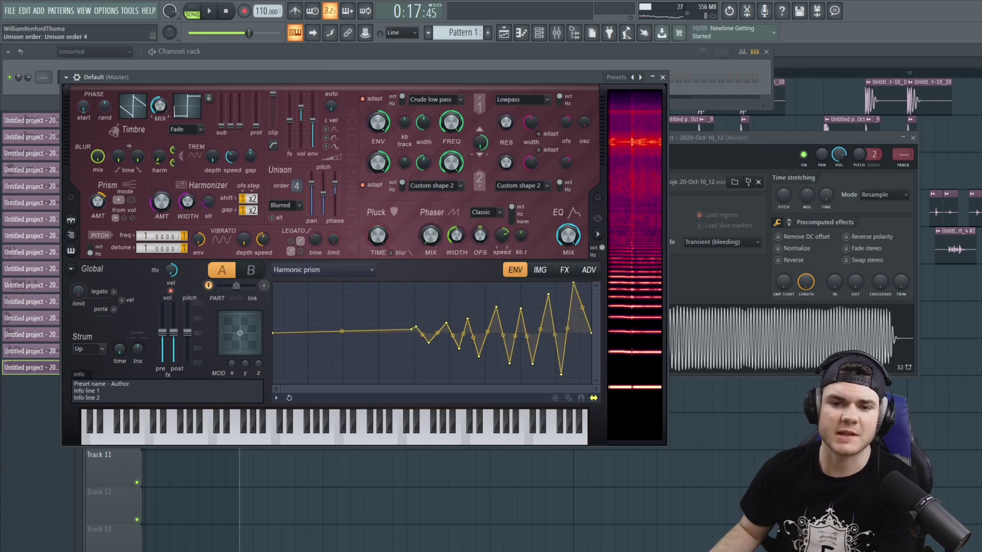
Set the unison order to 2 and shape the Harmonic unison pitch envelope with a dip in the low harmonics and a peak in the high ones.
key(g)
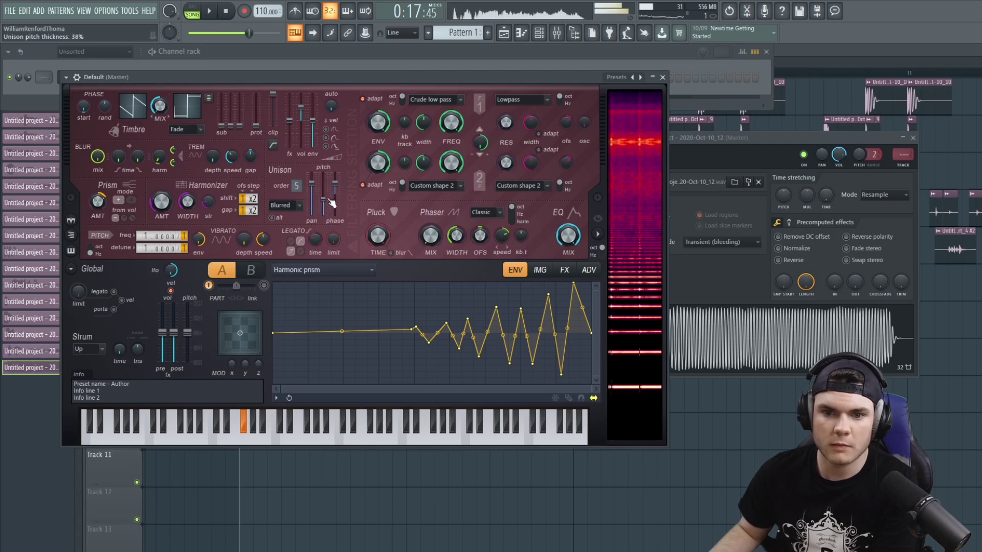
click(320, 271)
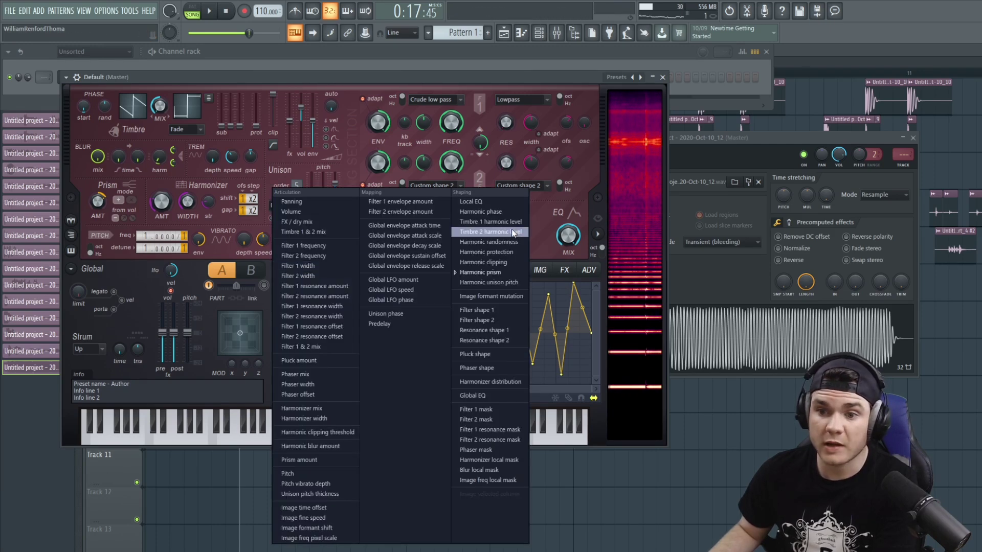
click(503, 282)
right_click(323, 358)
drag(322, 358, 342, 358)
right_click(515, 315)
mouse_move(515, 315)
mouse_down()
mouse_move(494, 318)
mouse_move(511, 312)
mouse_up()
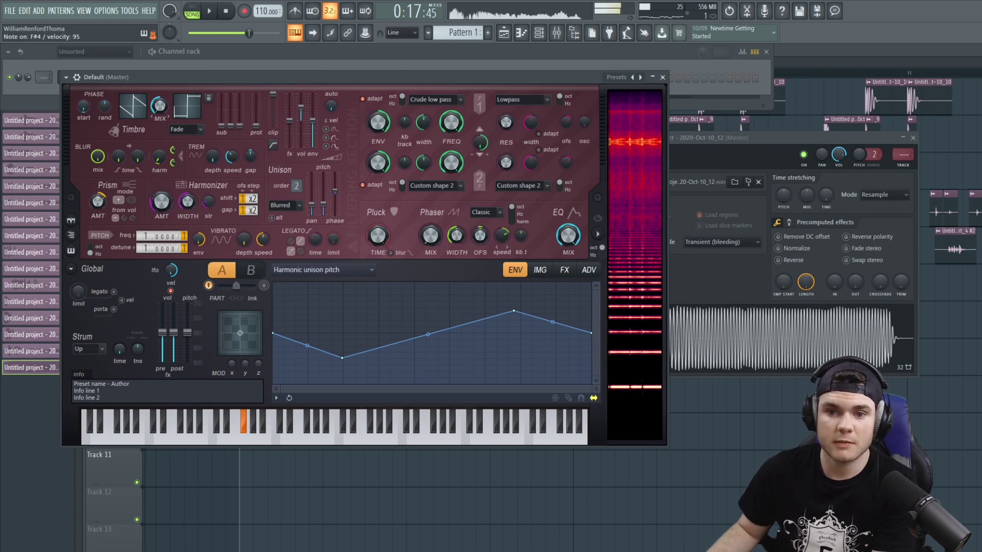
Open the distortion type choices in Harmor's effects section.
click(565, 270)
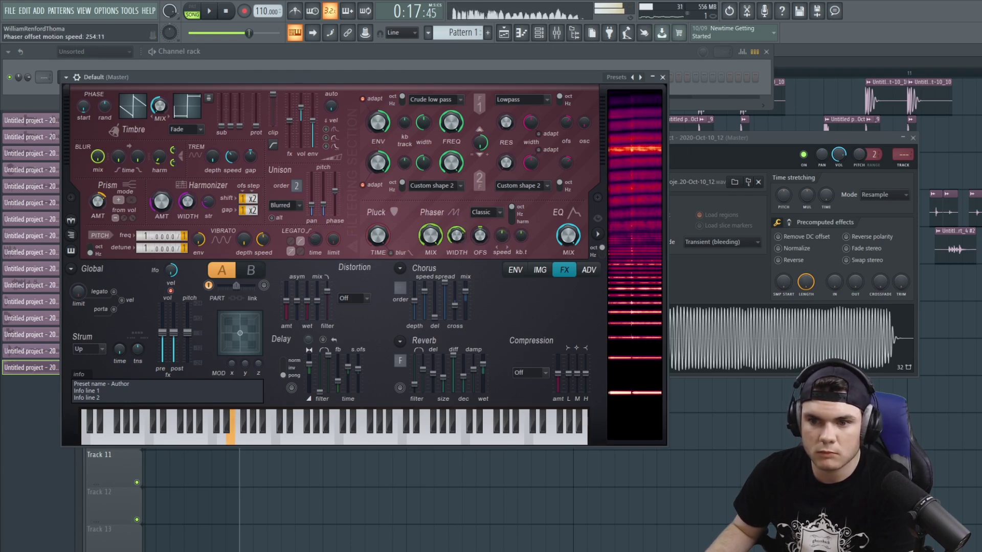
click(353, 298)
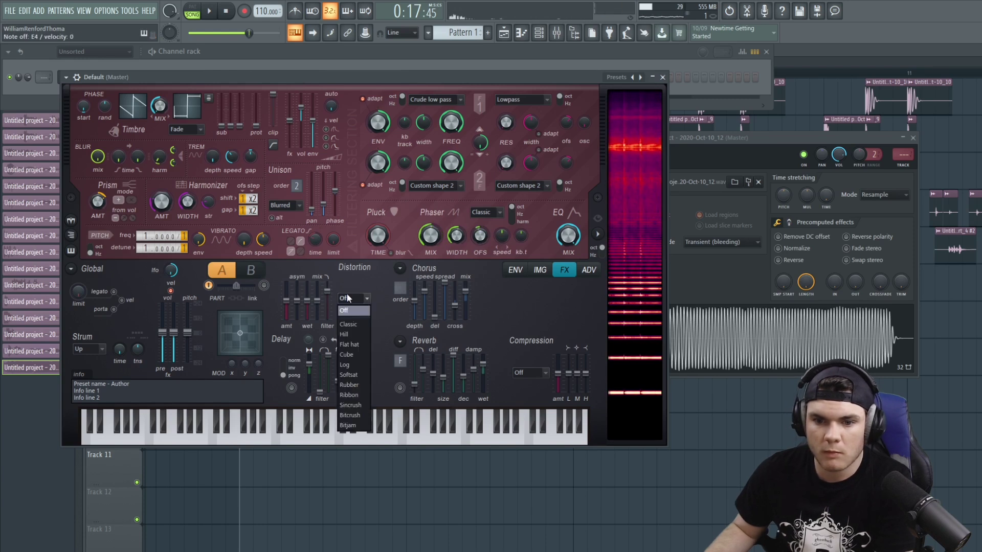
Set the synth's distortion type to Log and its Heating compression to 79% high band and 50% mid band.
click(353, 363)
drag(327, 290, 328, 282)
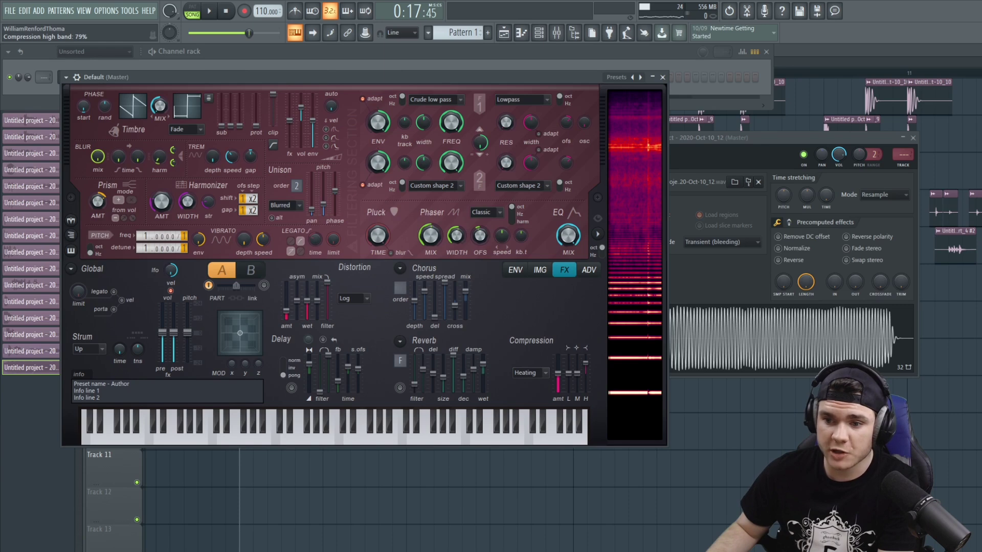
drag(568, 374, 569, 361)
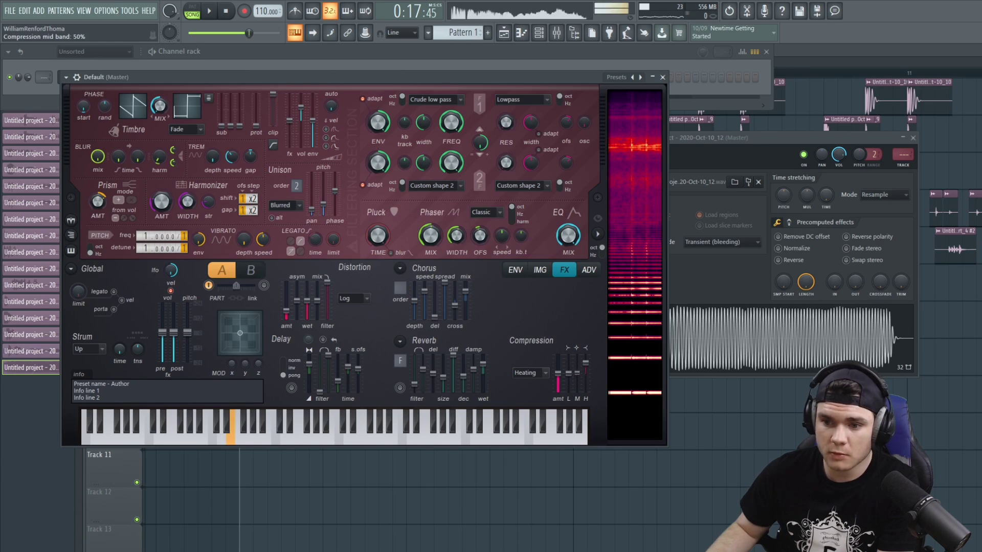
key(Escape)
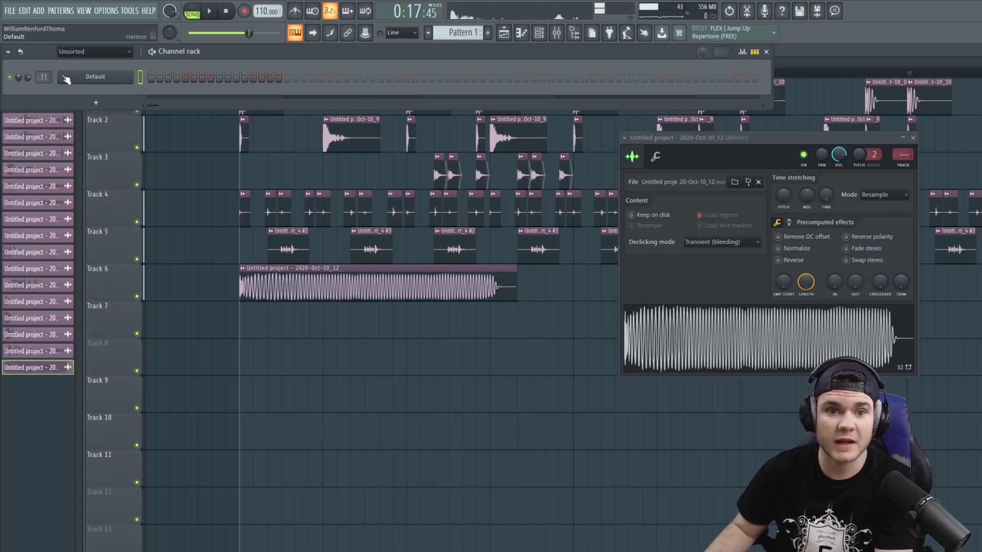
Route the Default synth channel to mixer track 12, select it and open the mixer.
drag(659, 138, 455, 165)
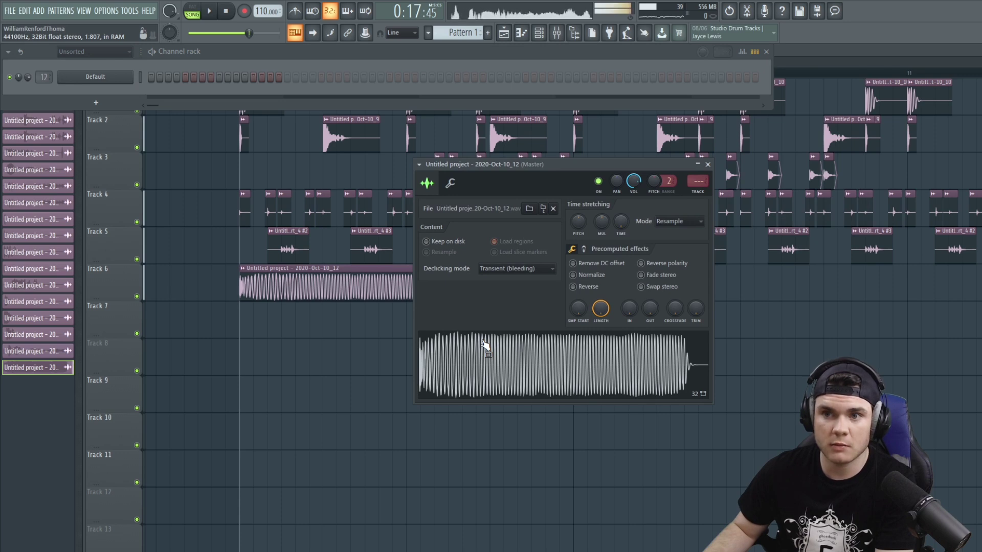
click(140, 76)
key(F9)
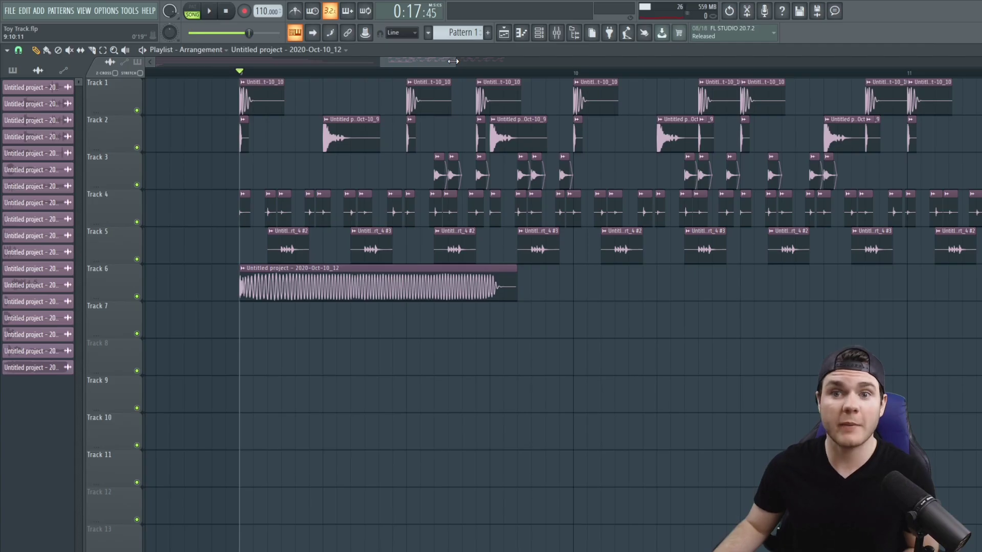
Play the drum loop from bar 9 with Track 6 muted.
scroll(522, 72, down, 2)
scroll(522, 73, down, 2)
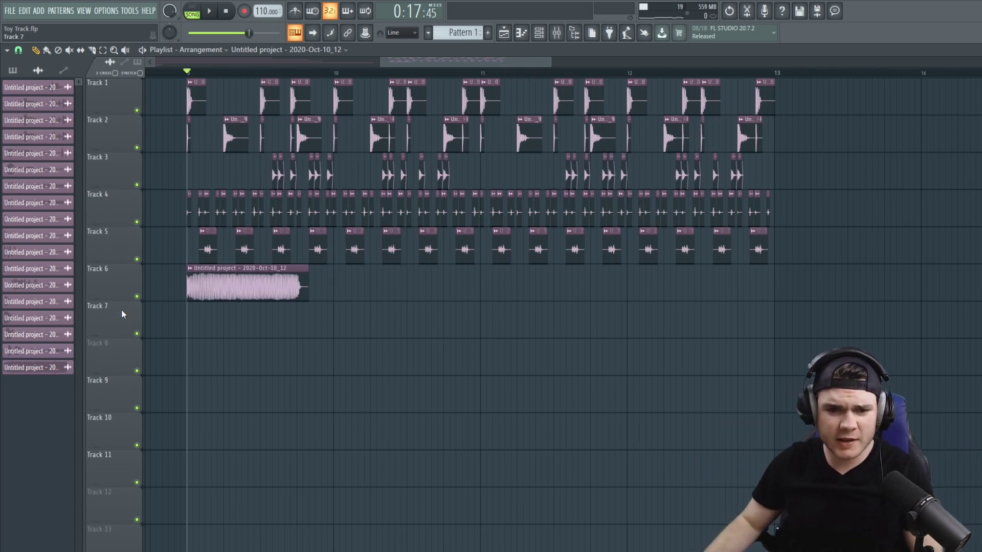
click(136, 296)
key(space)
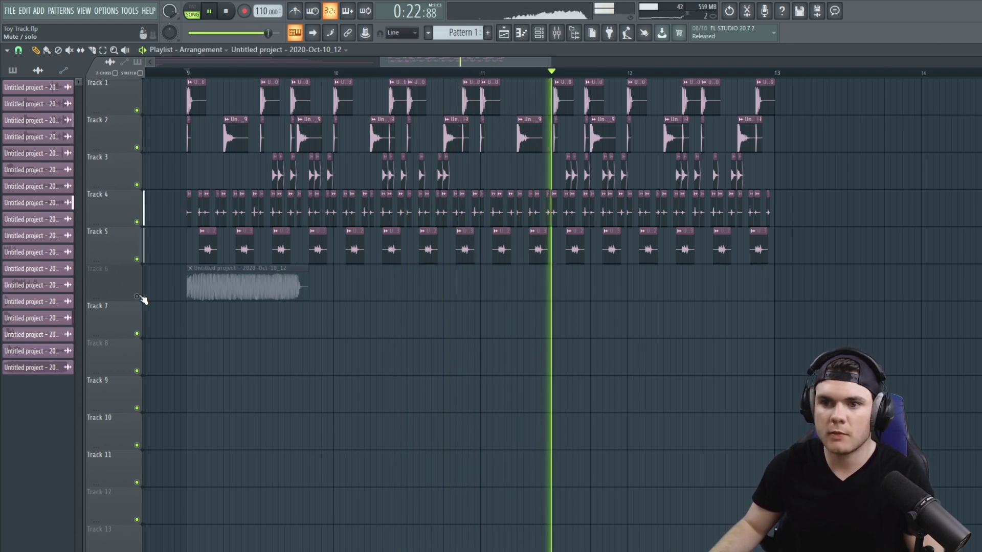
key(space)
Play Track 6 soloed from bar 9, then bring all tracks back in and stop playback.
key(space)
ctrl+click(137, 297)
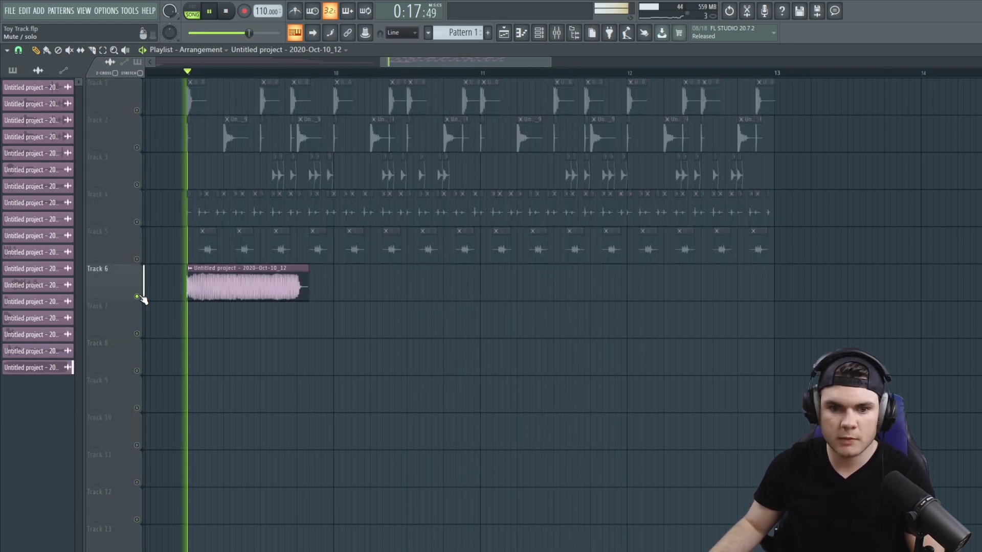
ctrl+click(137, 296)
key(space)
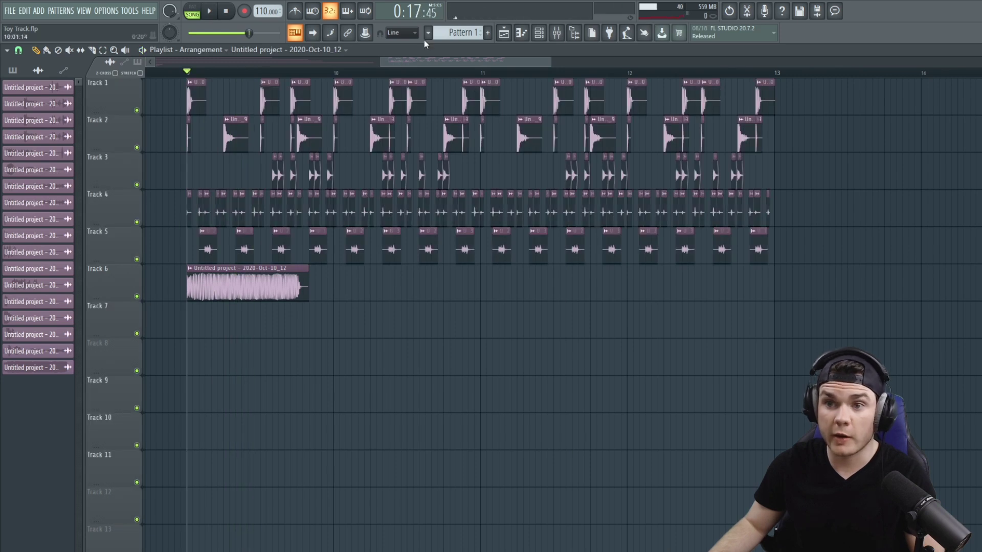
Replace the Soundgoodizer on mixer insert 12 with Fruity Limiter, then close the Default synth window.
click(548, 32)
click(96, 78)
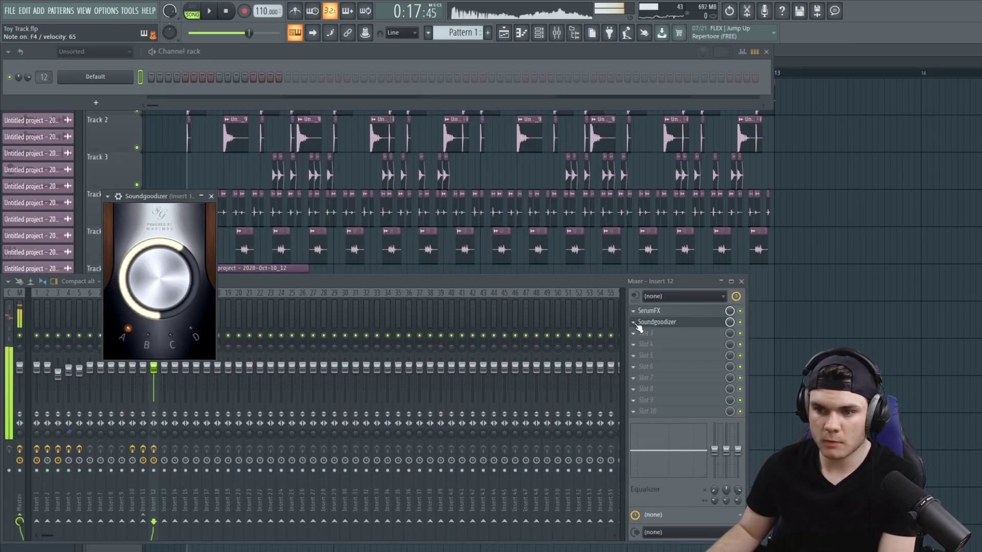
click(636, 327)
click(655, 476)
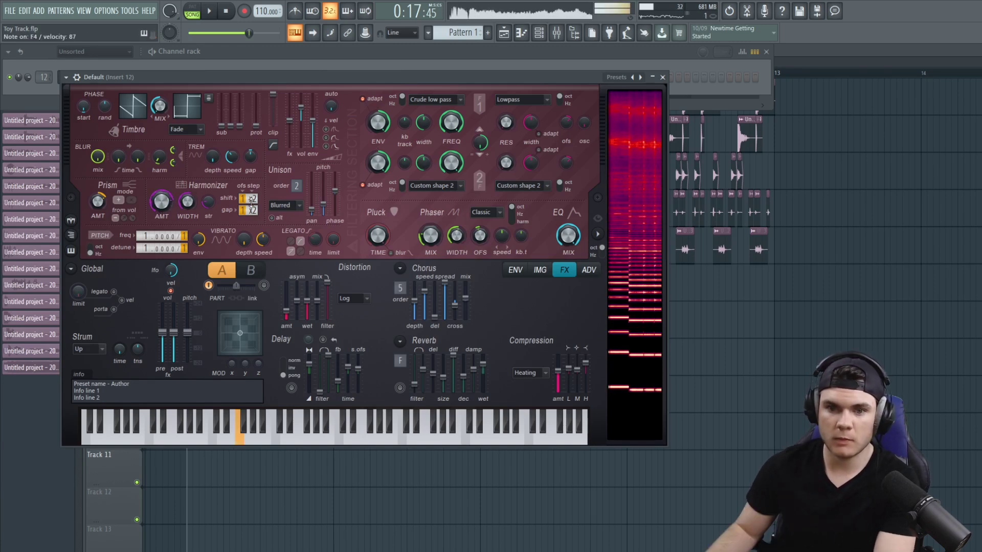
click(663, 77)
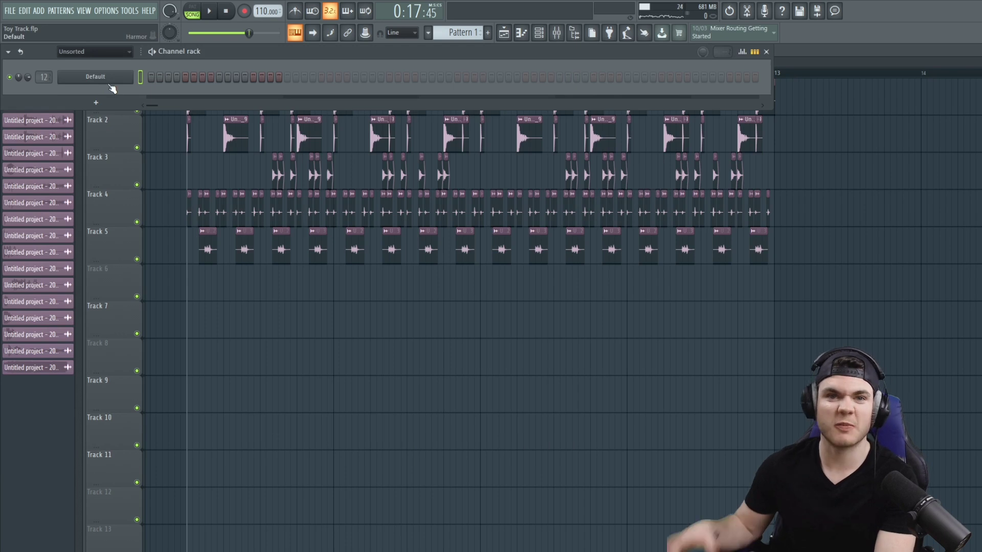
Open the Default channel's piano roll and write bar 1: a long F4, a short F#4 and two F4 notes.
right_click(113, 88)
click(148, 77)
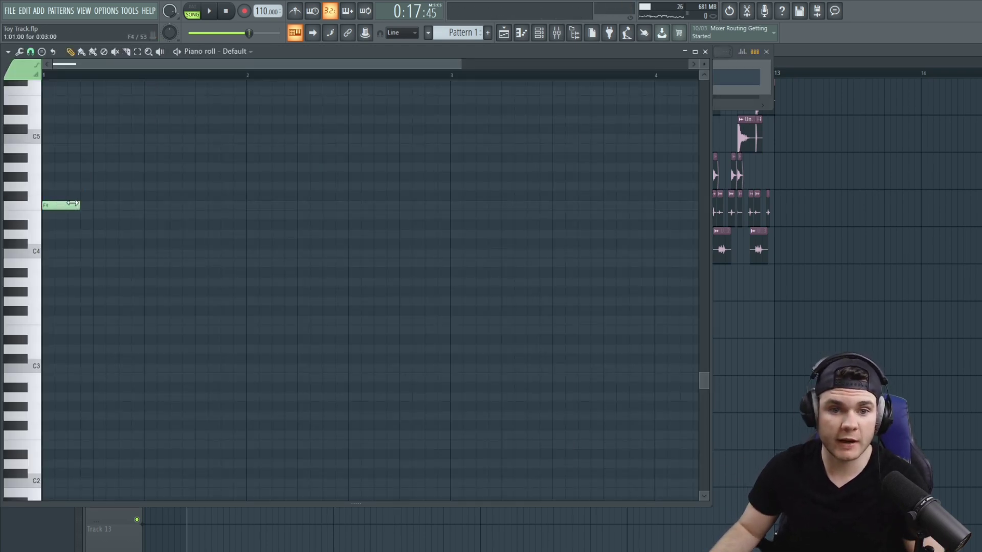
click(139, 205)
click(139, 195)
key(space)
click(148, 205)
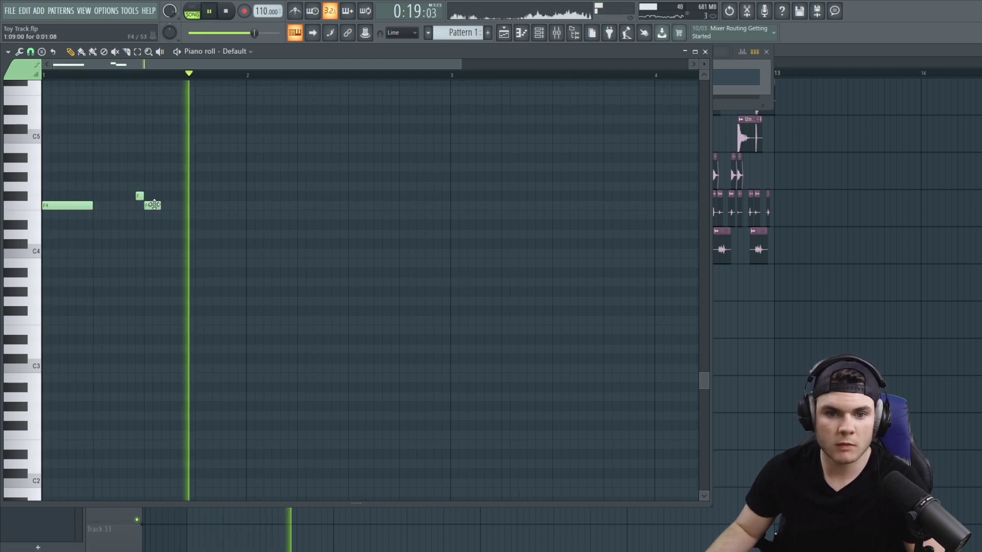
click(186, 205)
drag(186, 205, 178, 205)
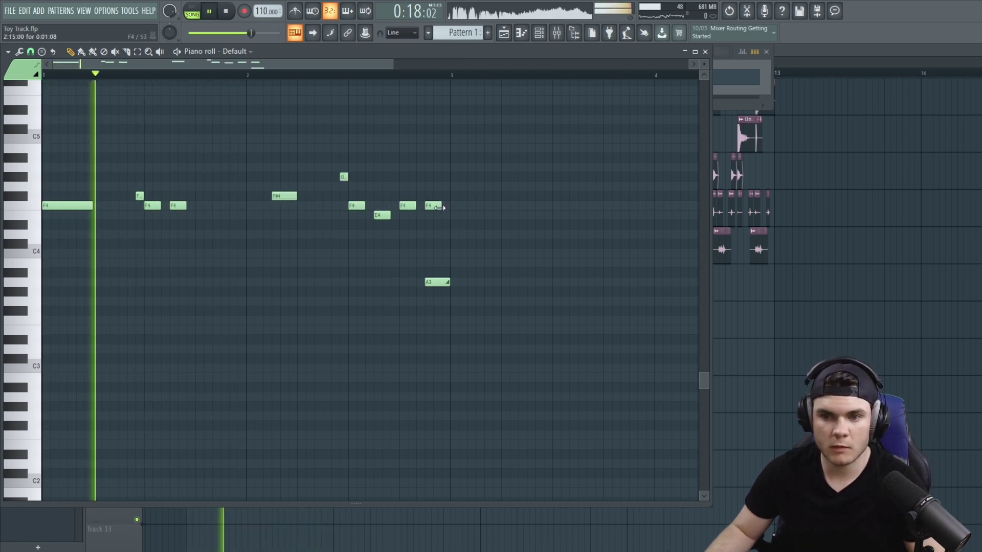
Lengthen the last F4 to the end of bar 2 and raise the E4 in that bar to F#4.
drag(440, 207, 450, 206)
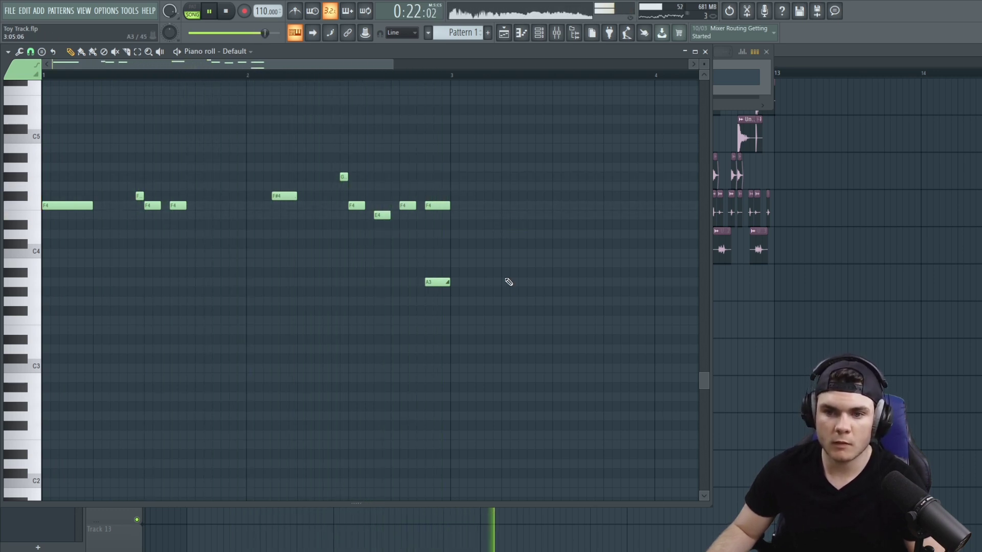
drag(382, 215, 382, 196)
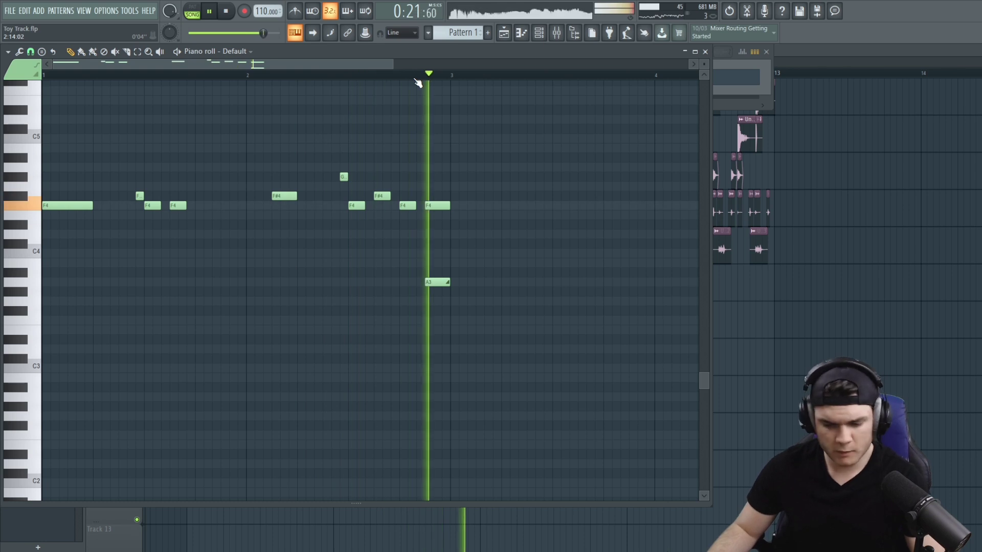
Duplicate the two-bar melody into bars 3 and 4 and play it back.
key(space)
scroll(410, 83, down, 2)
drag(431, 371, 61, 134)
key(ctrl+b)
key(shift+Left)
key(shift+Left)
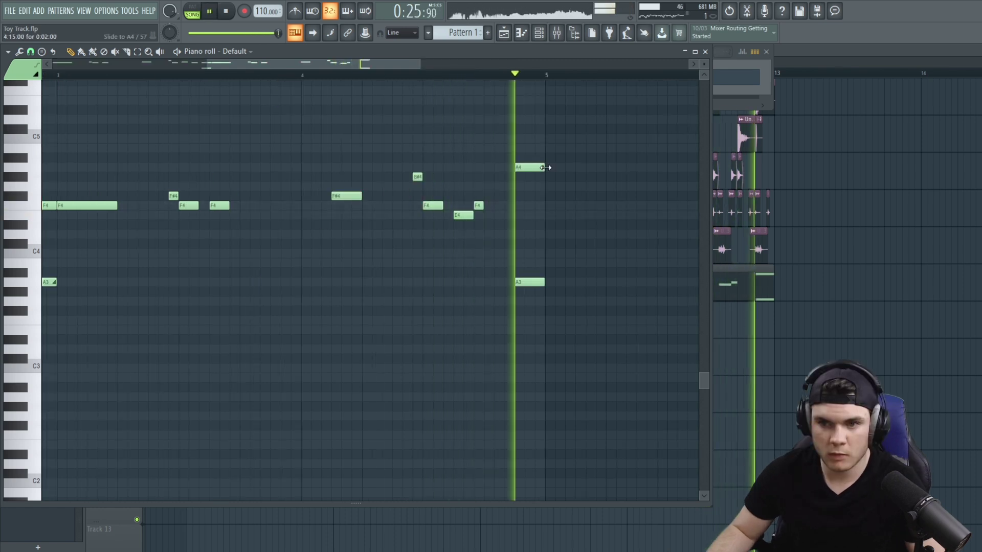
key(space)
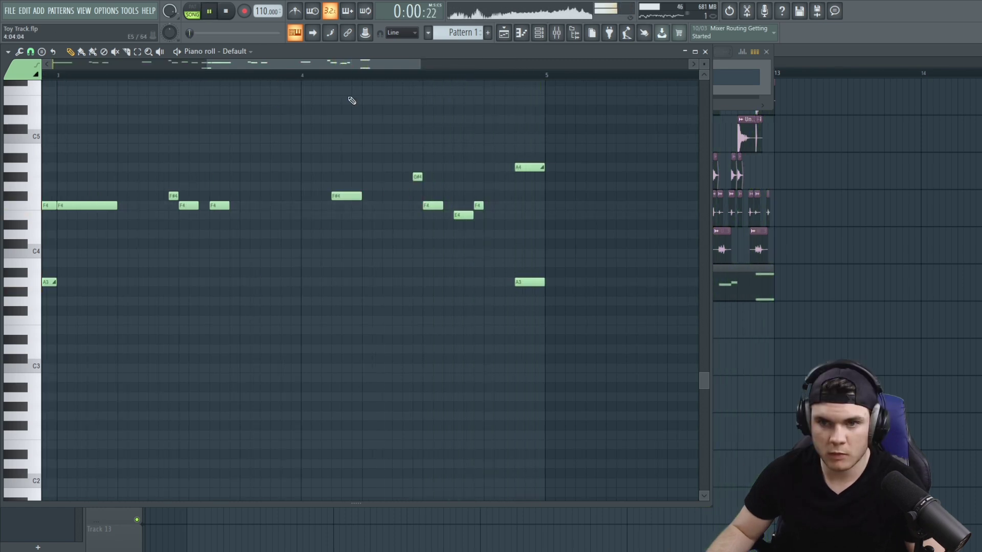
End bar 4 with three short F4 notes in place of the A3 and A4, and play the melody back.
drag(411, 72, 317, 97)
key(space)
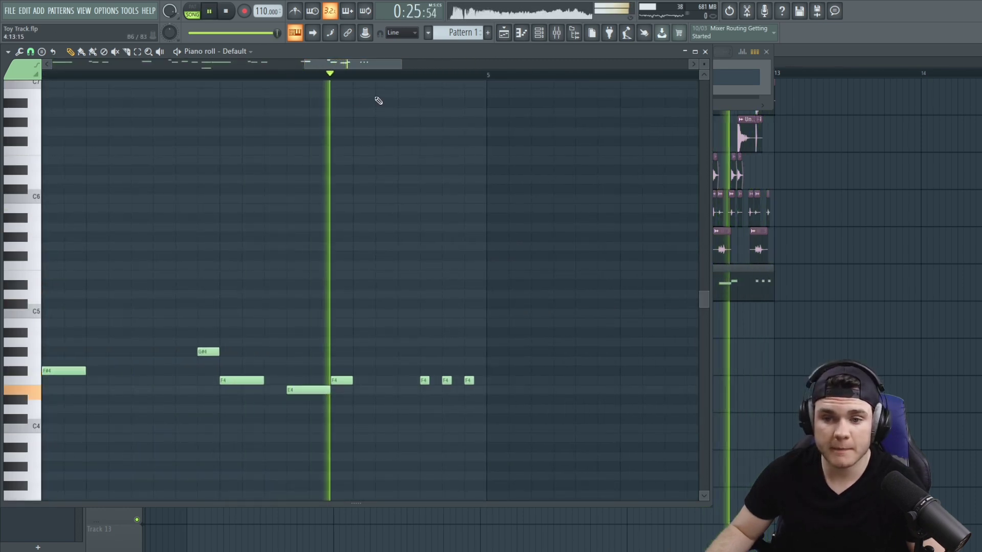
key(space)
drag(307, 67, 86, 69)
key(space)
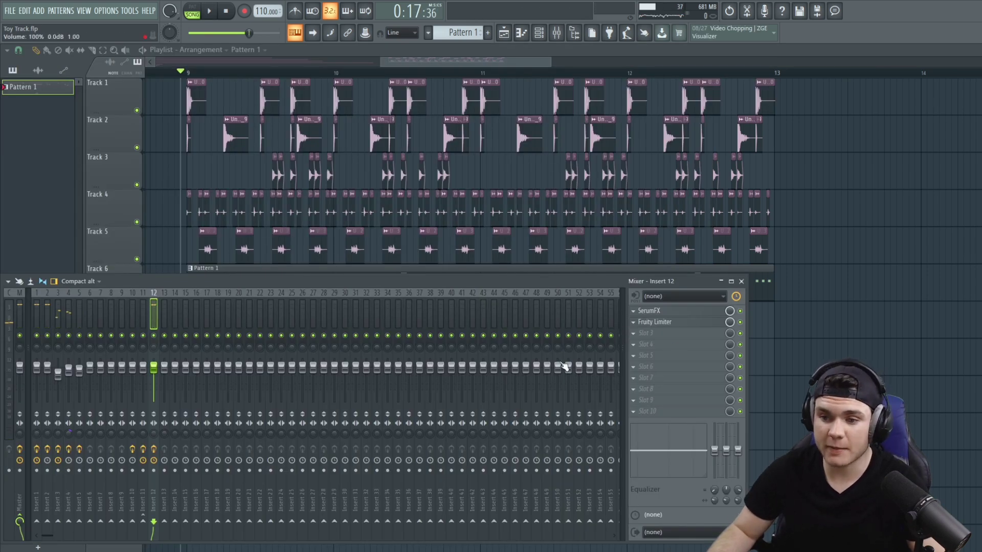
Dock mixer insert 40 to the right side of the mixer.
right_click(453, 308)
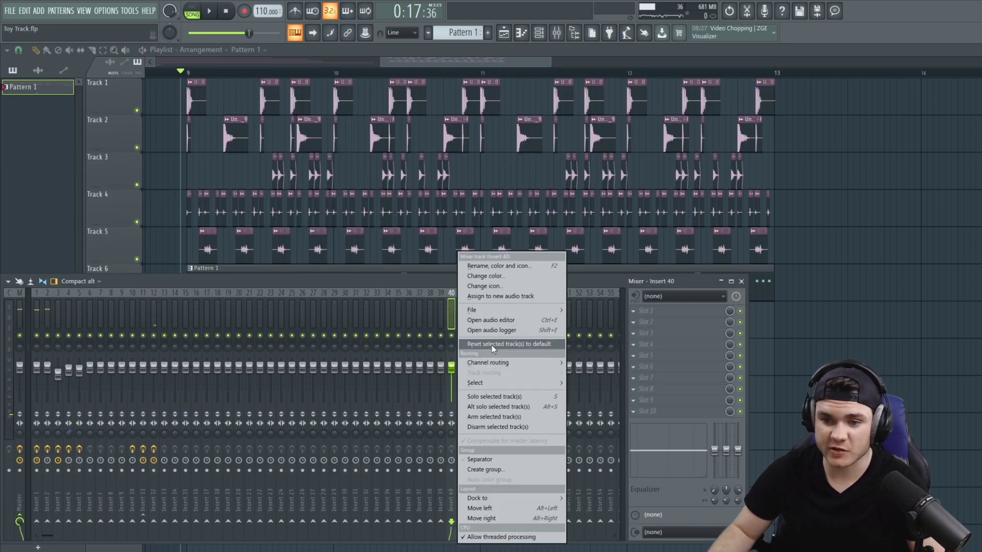
mouse_move(489, 365)
mouse_move(502, 500)
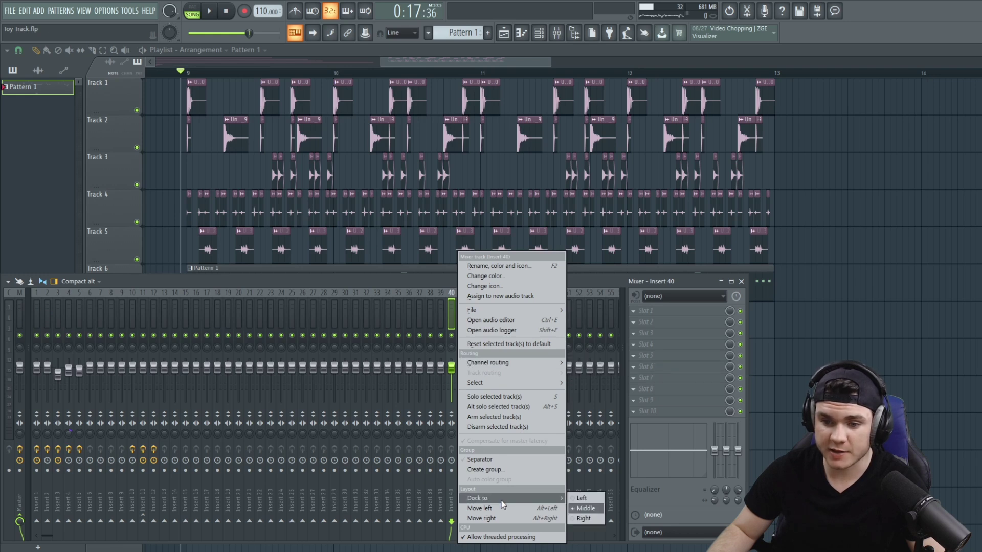
click(581, 518)
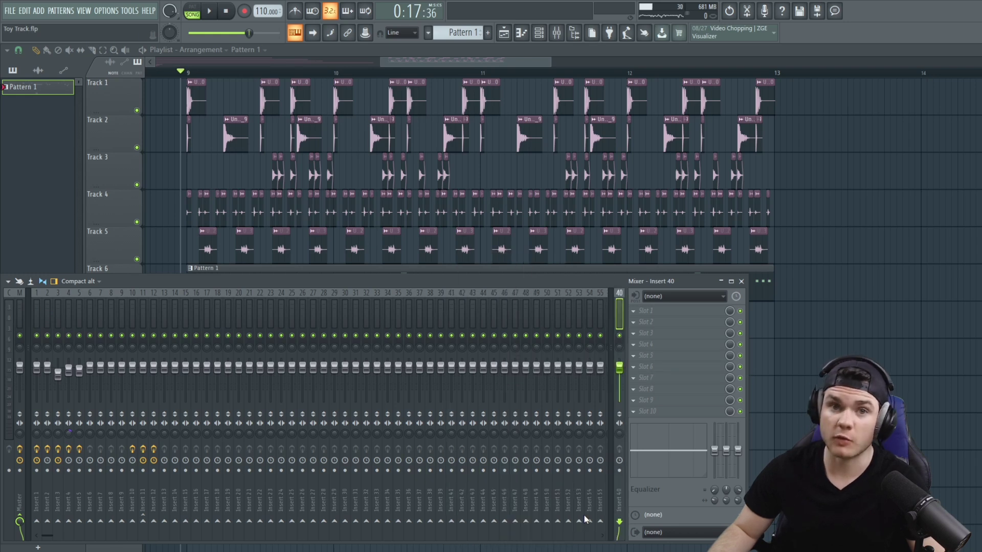
Rename mixer insert 40 as SC.
right_click(616, 317)
click(651, 265)
text(S)
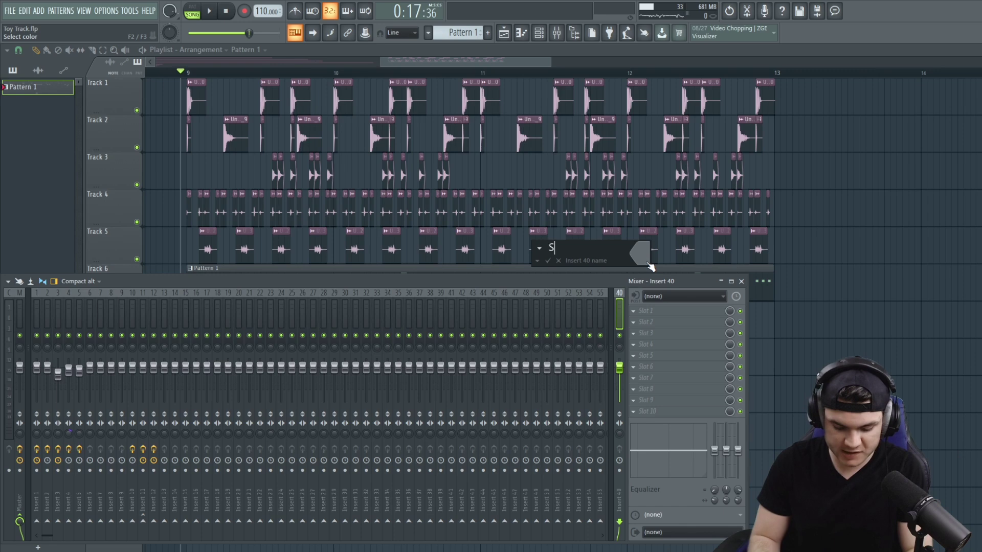
text(C)
key(Return)
Load Fruity Limiter on the SC mixer track and create an automation clip for its Gain.
click(646, 311)
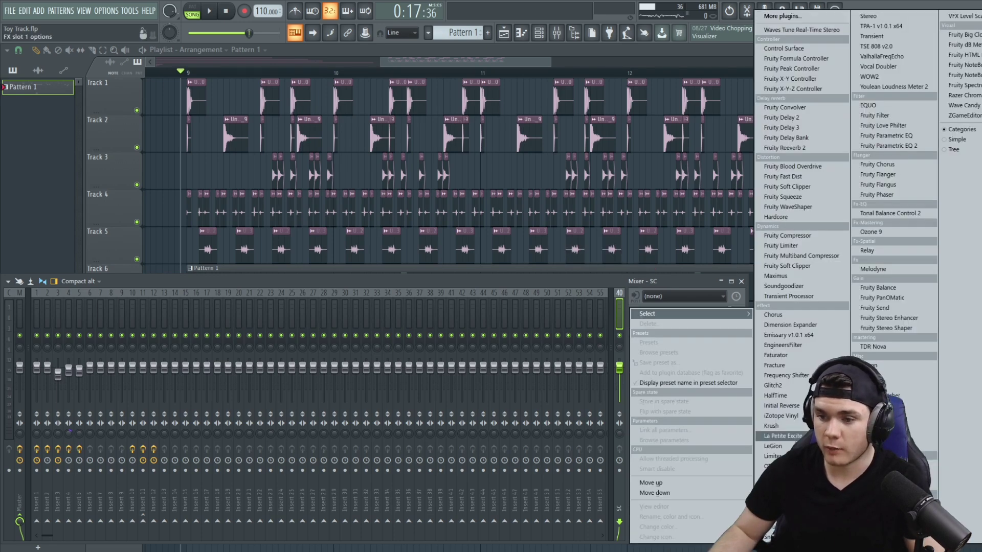
click(781, 245)
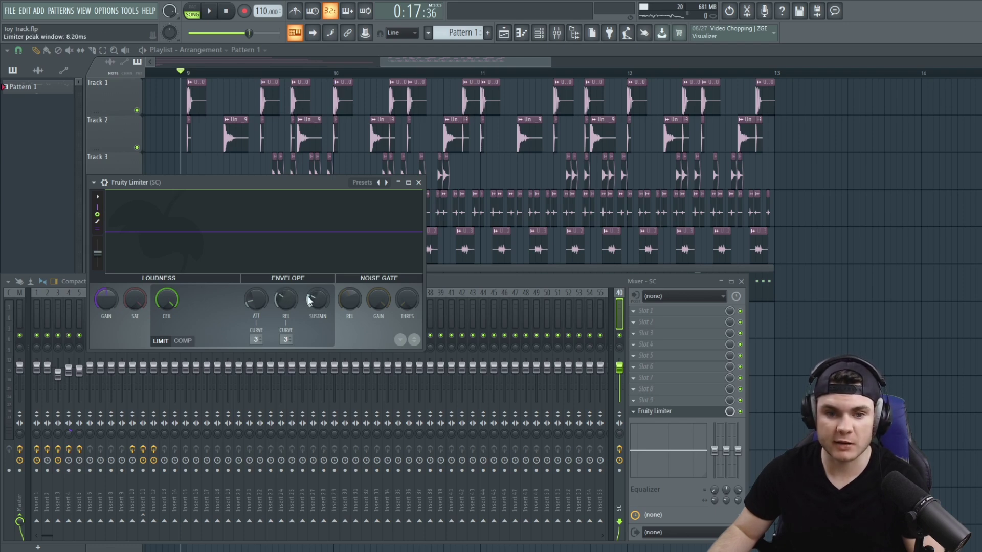
right_click(113, 302)
click(139, 368)
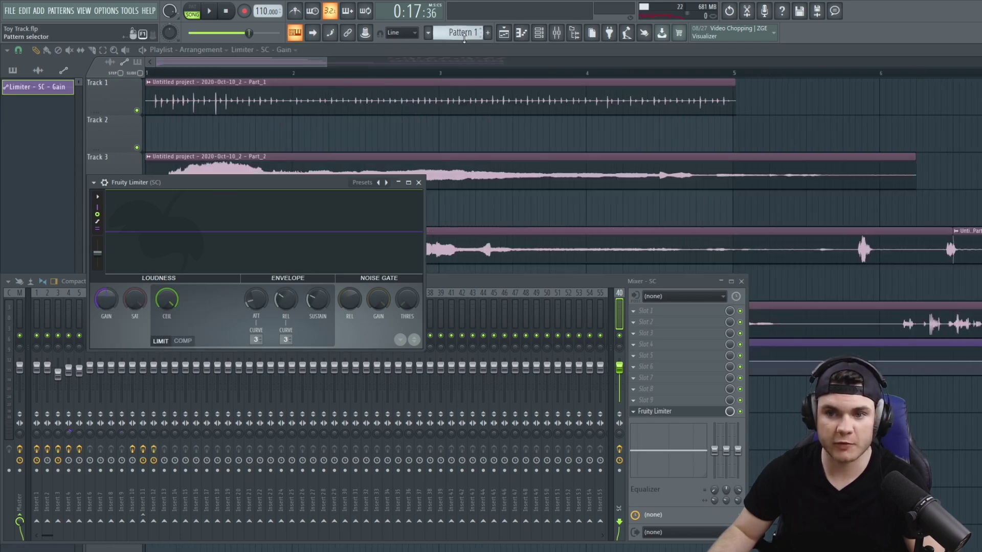
Shorten the limiter gain automation clip and place it near the start of bar 9 on Track 7.
click(443, 54)
scroll(436, 66, up, 2)
scroll(434, 65, down, 4)
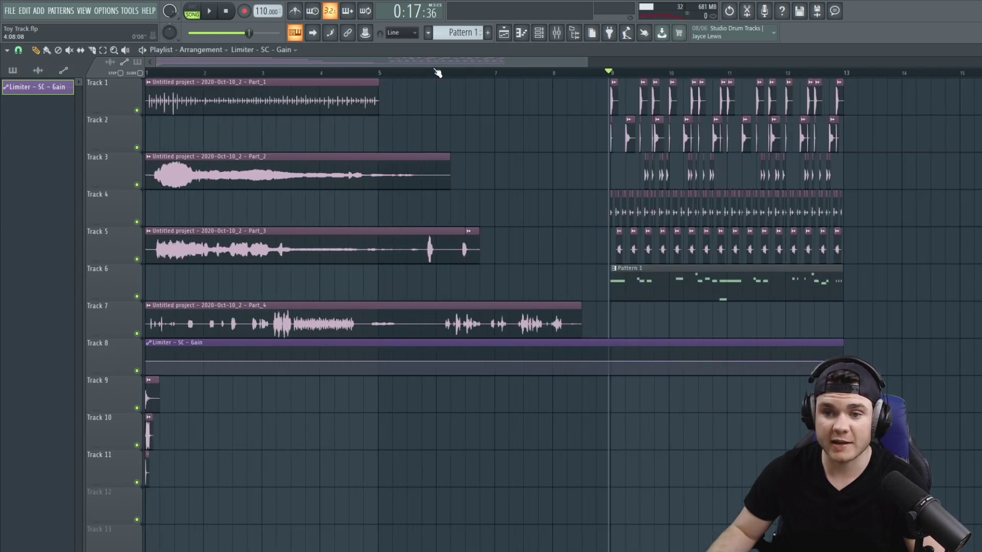
drag(498, 365, 193, 368)
key(ctrl+z)
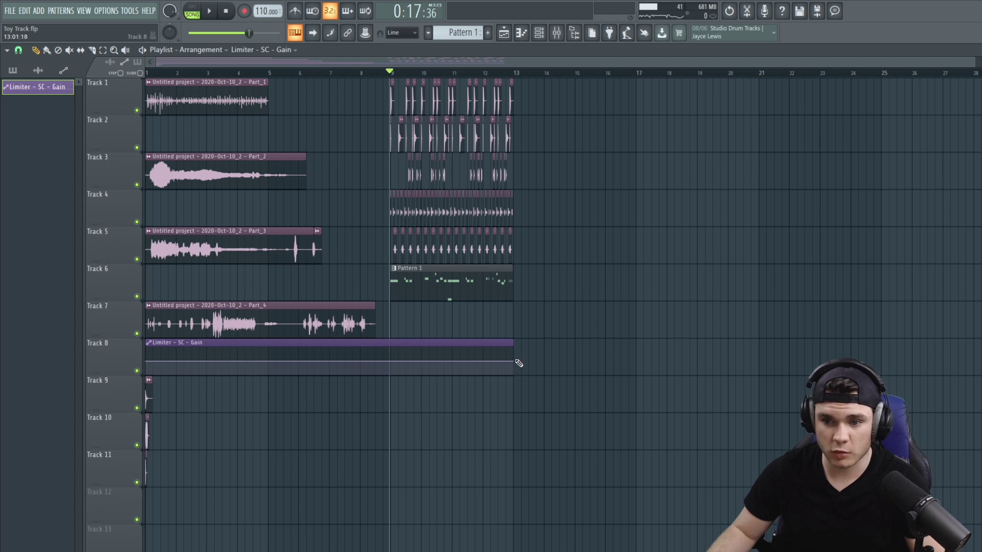
drag(480, 363, 167, 376)
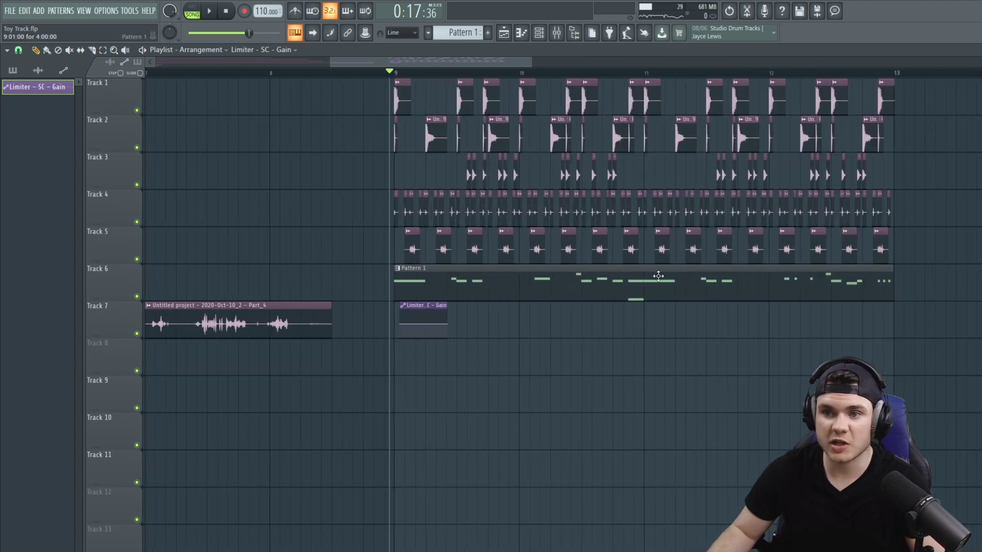
Shift the loop's clips down one track and shape the gain clip on Track 1 into a curve rising smoothly to 50%.
drag(910, 412, 376, 114)
right_click(466, 101)
click(489, 189)
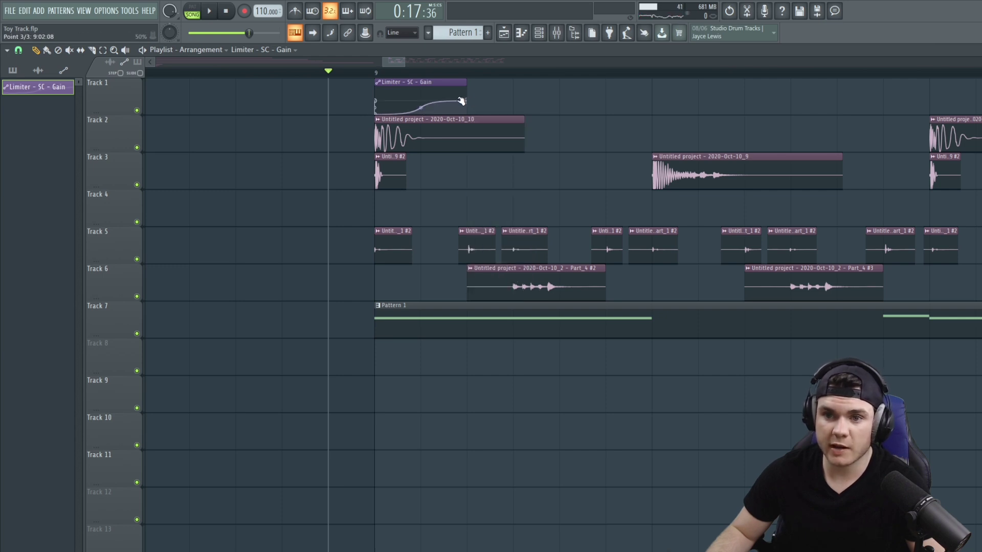
Audition the loop while shortening the gain clip and setting its point 2 to 3 tension to 26%.
key(space)
key(space)
key(space)
key(space)
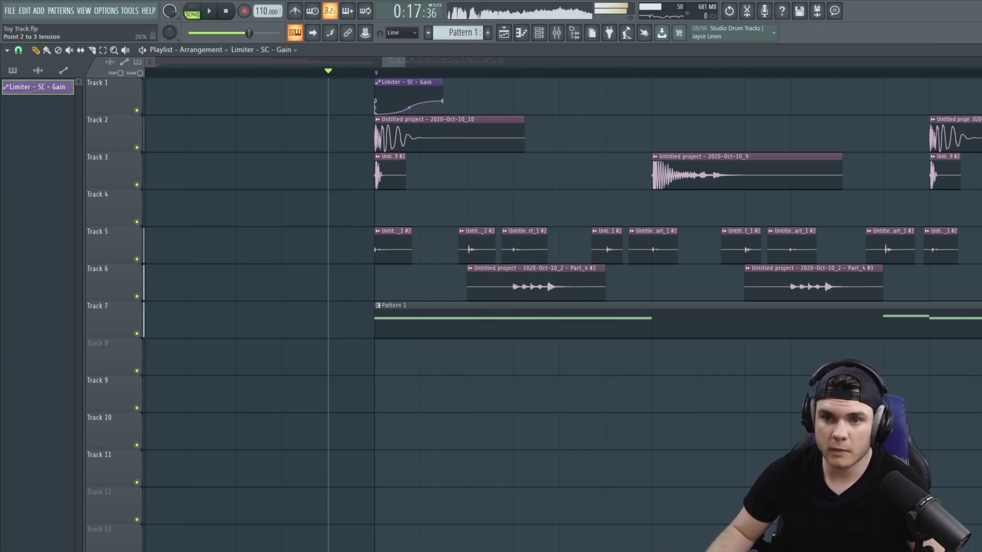
Place copies of the limiter gain clip on Track 1 above every kick and snare hit from bar 9 through bar 12.
scroll(725, 82, down, 2)
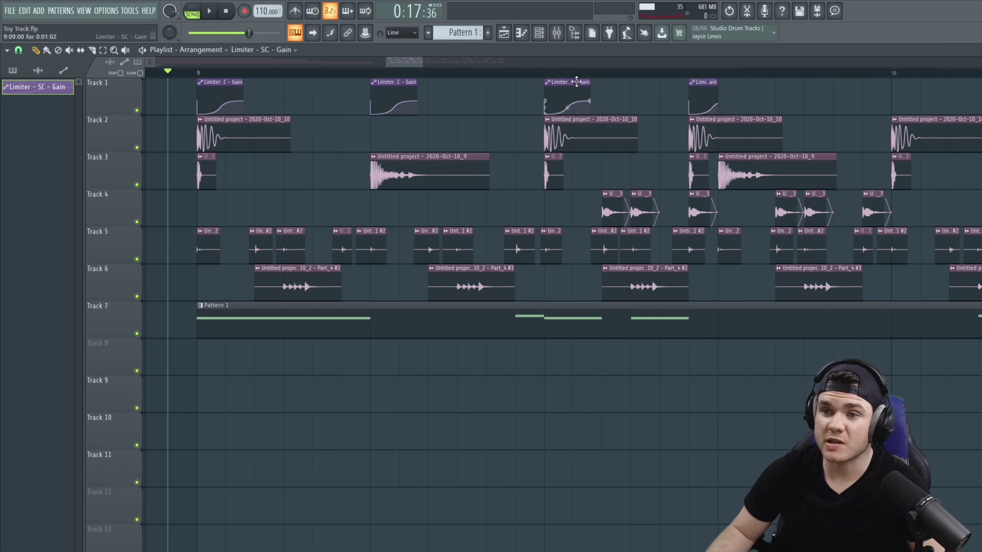
click(720, 90)
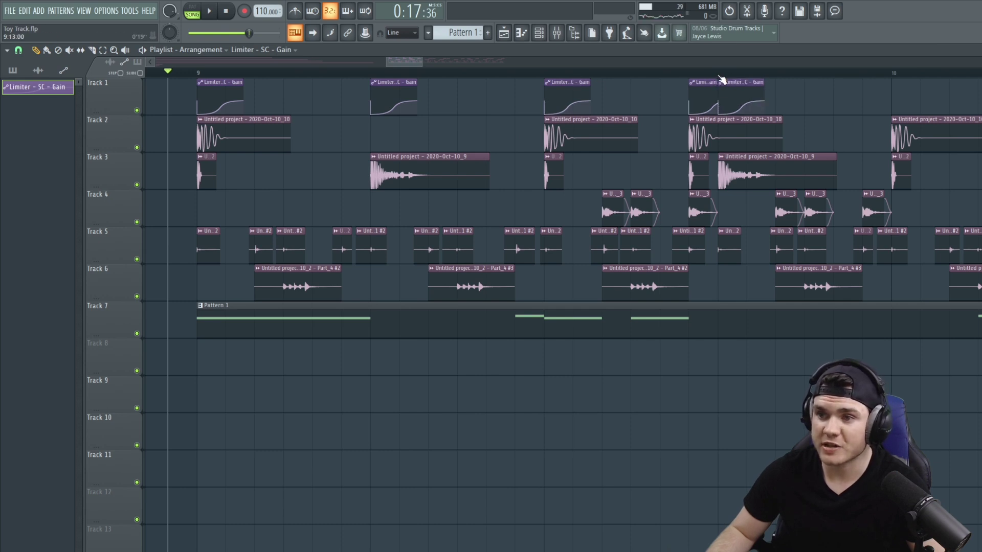
scroll(721, 79, down, 2)
drag(413, 65, 421, 65)
key(space)
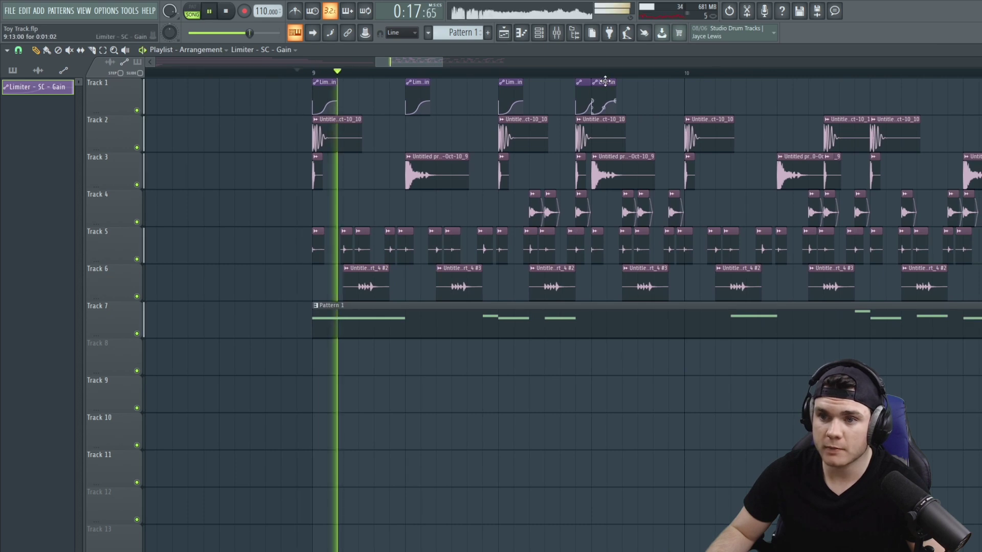
click(778, 97)
click(828, 98)
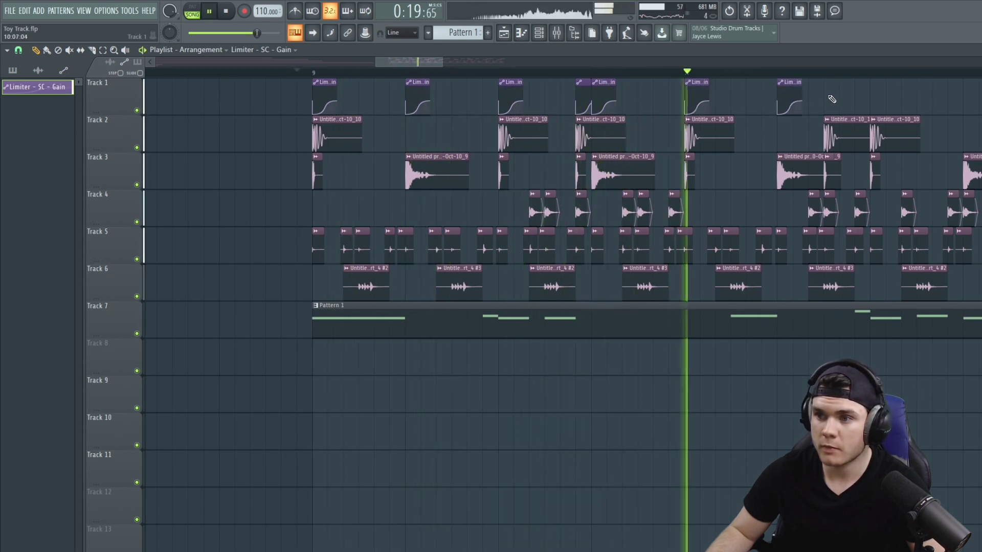
click(876, 97)
key(space)
drag(439, 59, 470, 68)
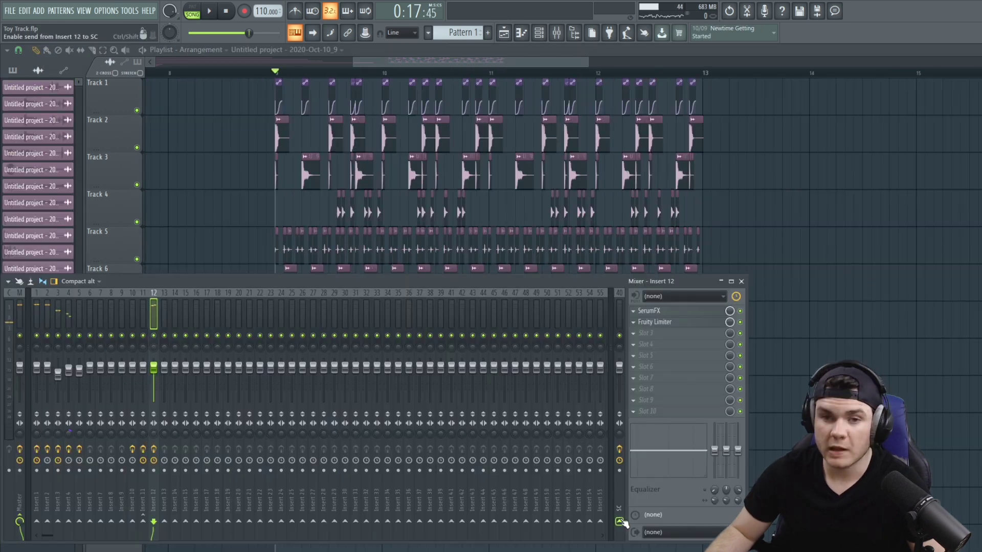
Route Insert 12 only to the SC mixer track and check the signal in its Fruity Limiter during playback.
right_click(620, 521)
click(647, 515)
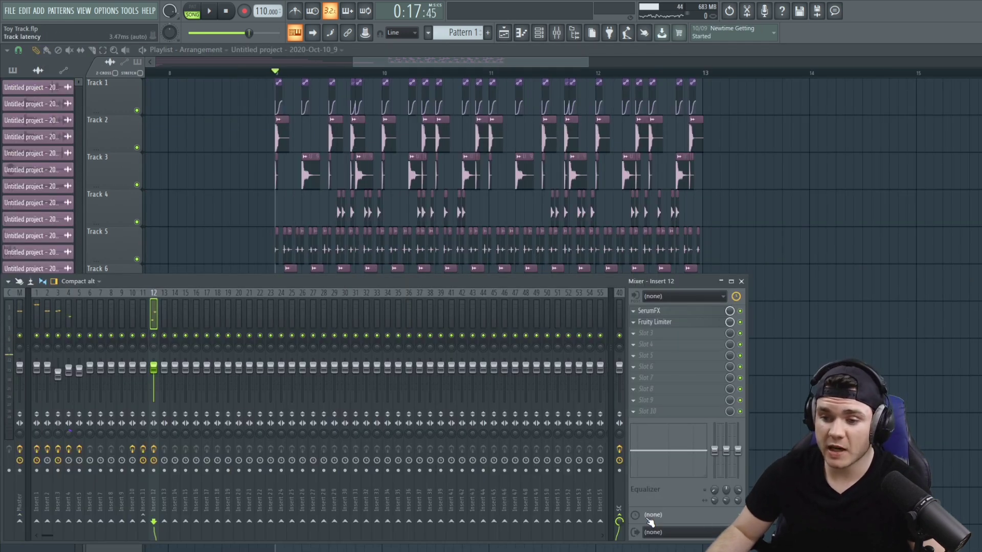
click(619, 316)
click(660, 412)
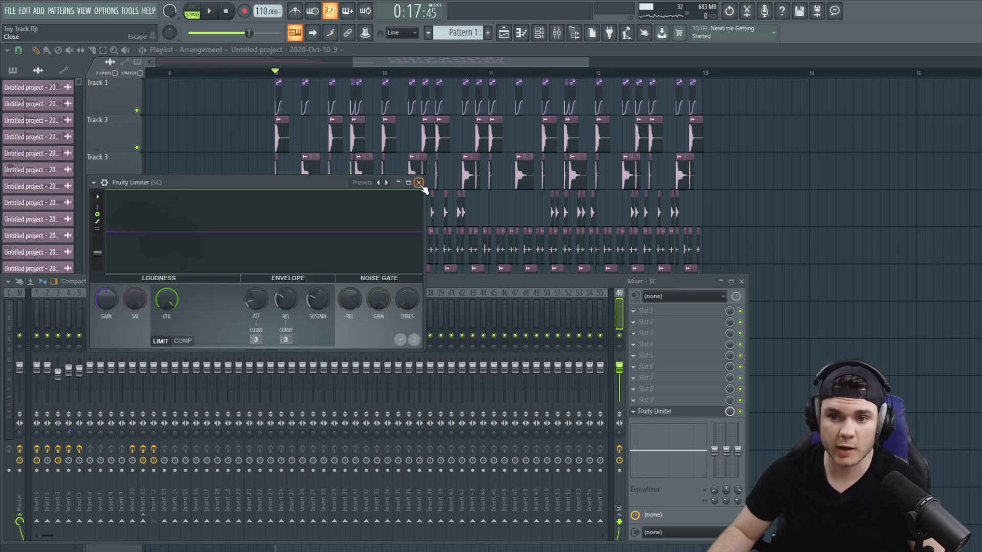
key(space)
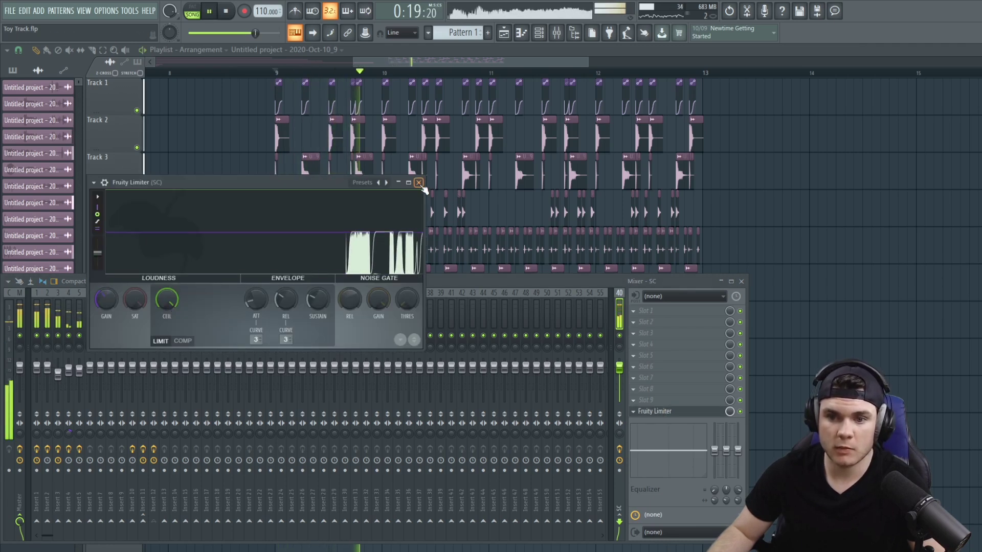
click(419, 183)
key(F9)
Play the opening of bar 9 repeatedly to examine how the gain curve ducks the bass under the first kick.
drag(588, 61, 431, 62)
key(space)
scroll(387, 73, up, 5)
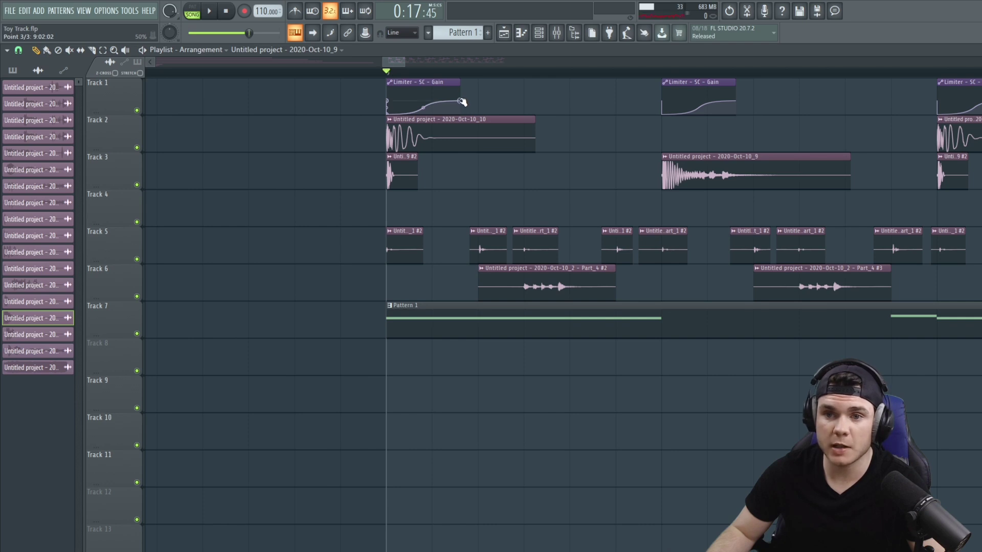
key(space)
key(space)
key(space)
key(space)
key(space)
key(space)
key(space)
key(space)
key(space)
key(space)
scroll(276, 74, down, 5)
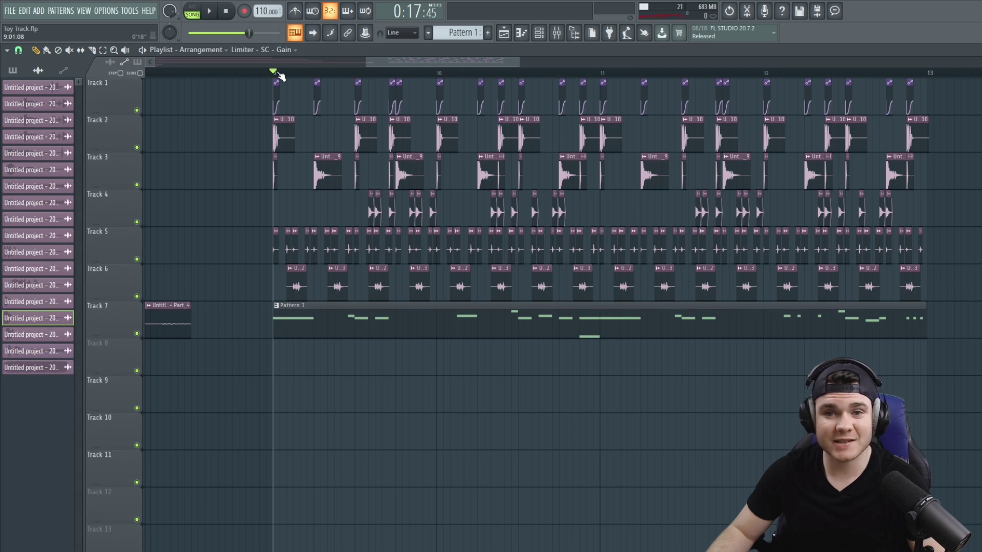
scroll(279, 74, up, 5)
key(space)
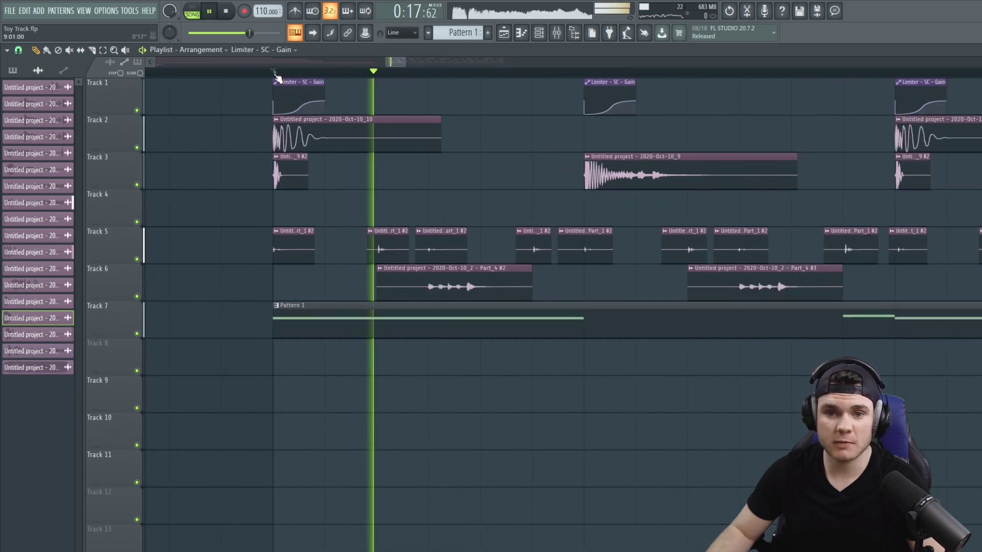
scroll(276, 76, down, 5)
key(space)
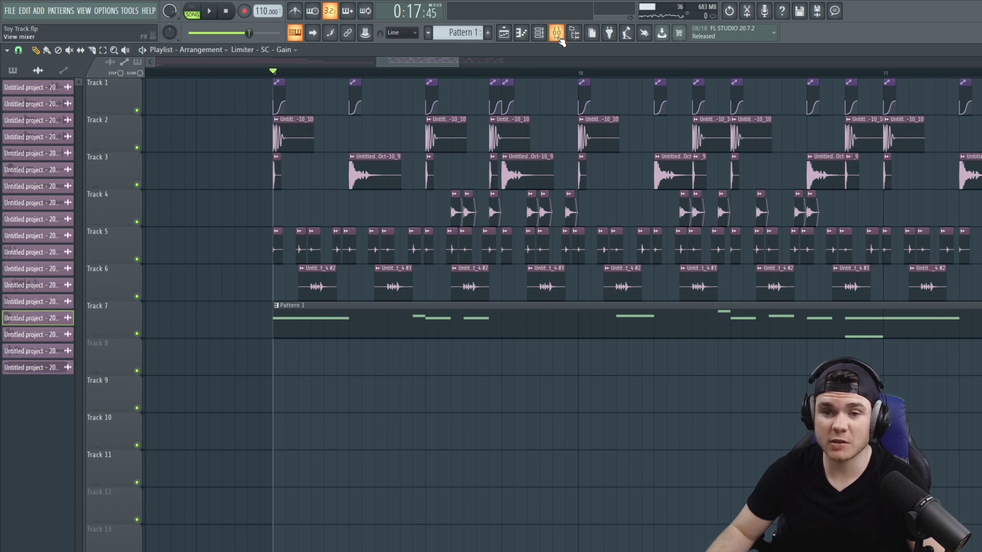
Solo Track 7 and clear the old recording from Edison on the Master mixer track.
click(559, 36)
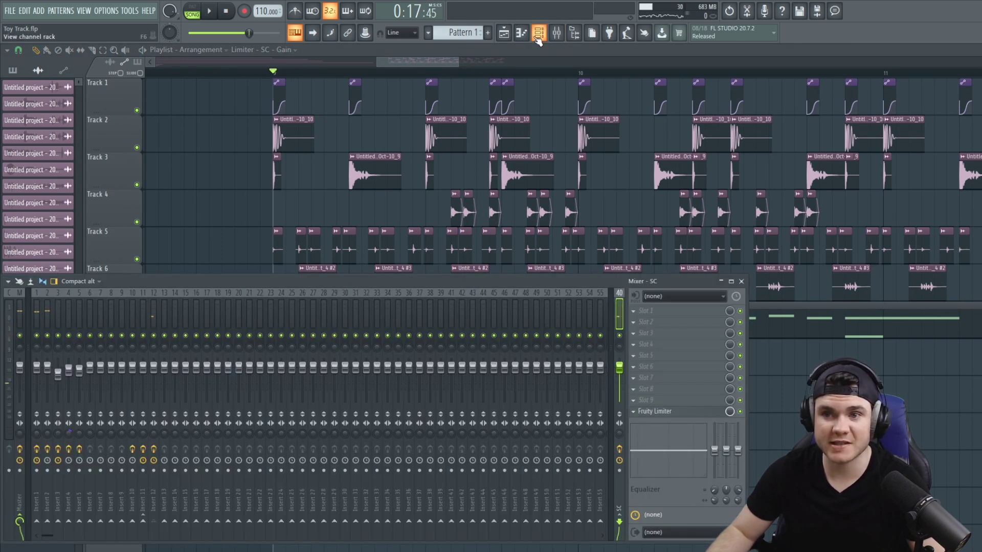
key(F9)
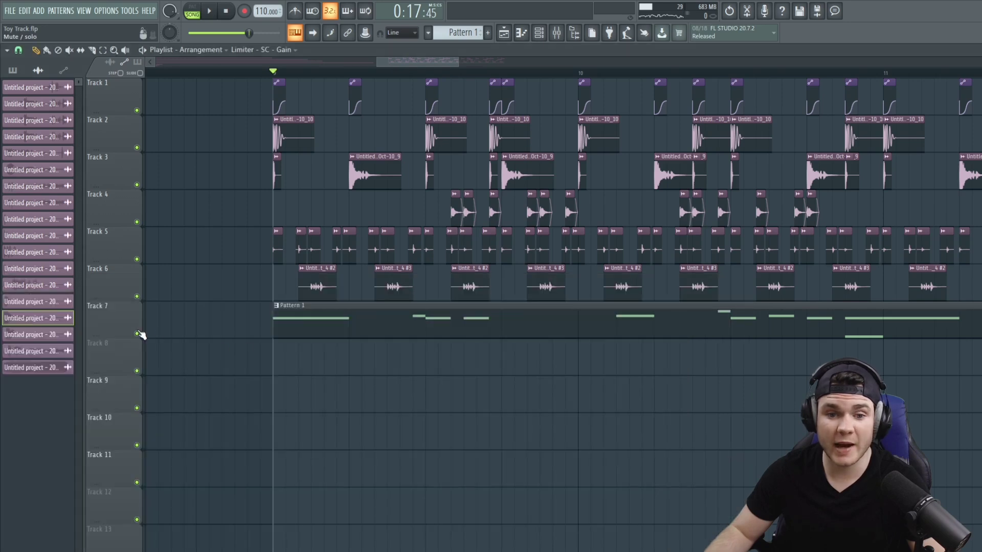
right_click(137, 334)
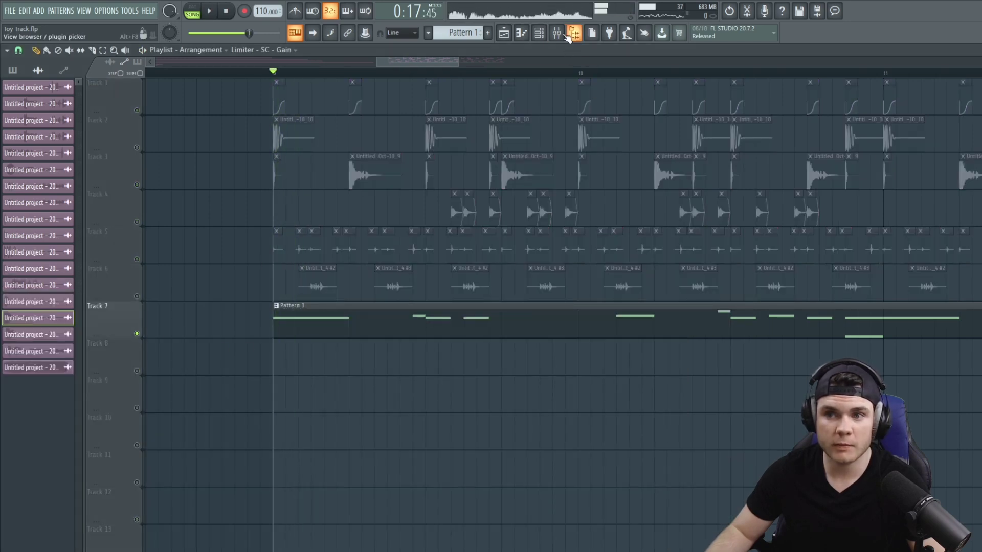
click(560, 34)
click(21, 306)
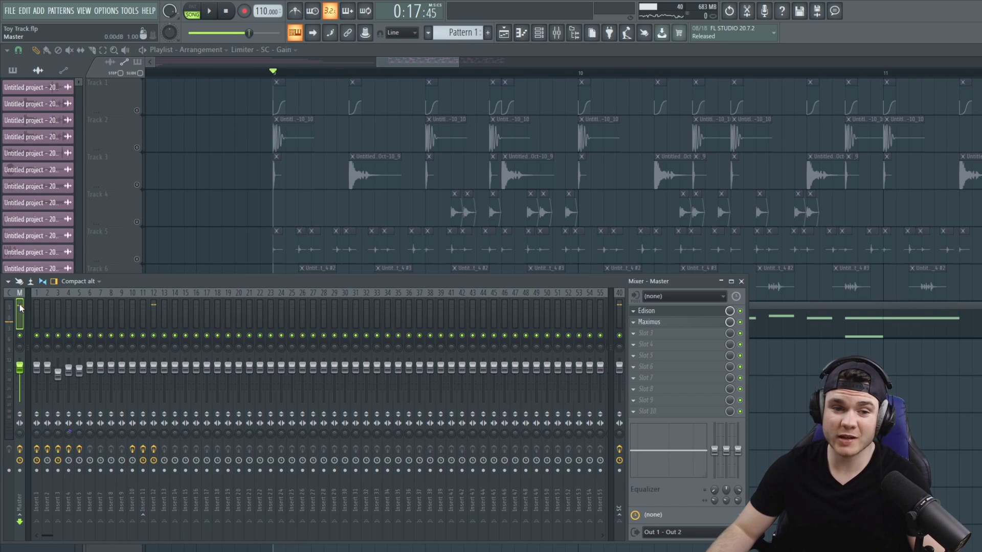
click(667, 313)
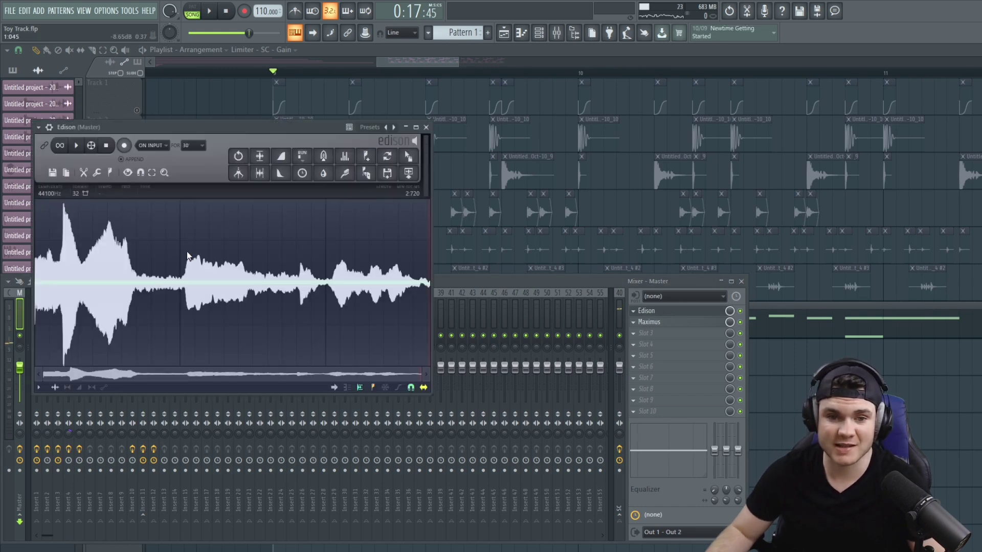
key(Delete)
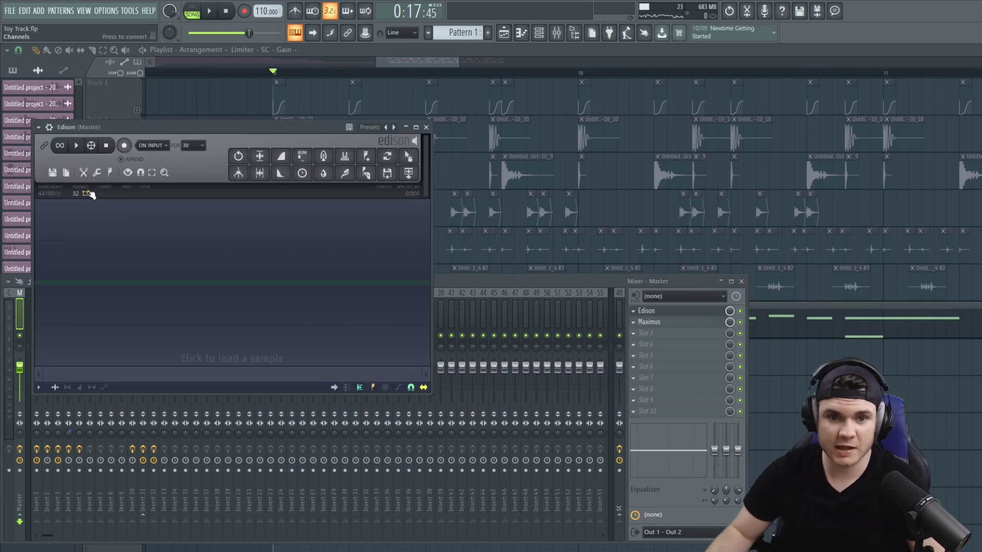
Record the first bass note into Edison and trim the recording to its opening, about 0.21 s long.
click(209, 11)
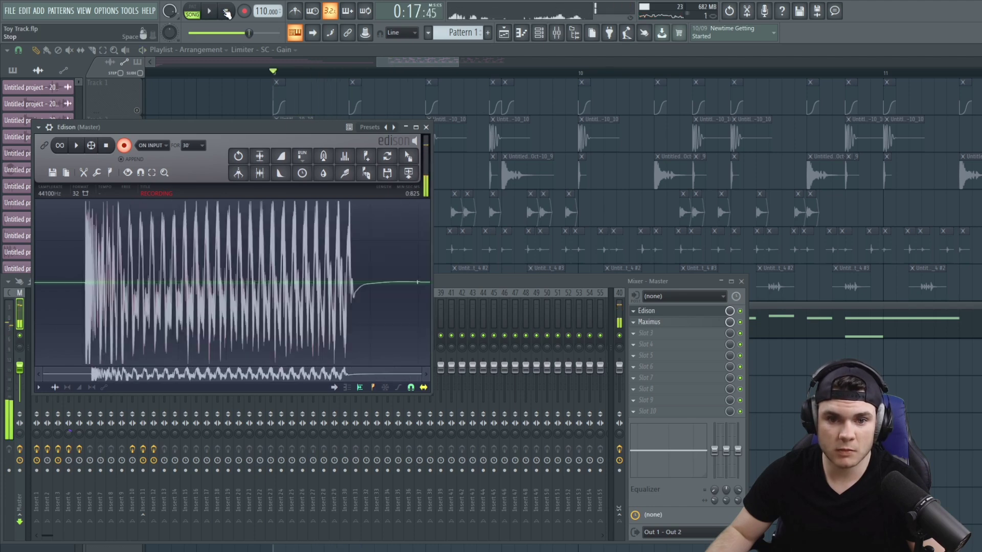
click(106, 145)
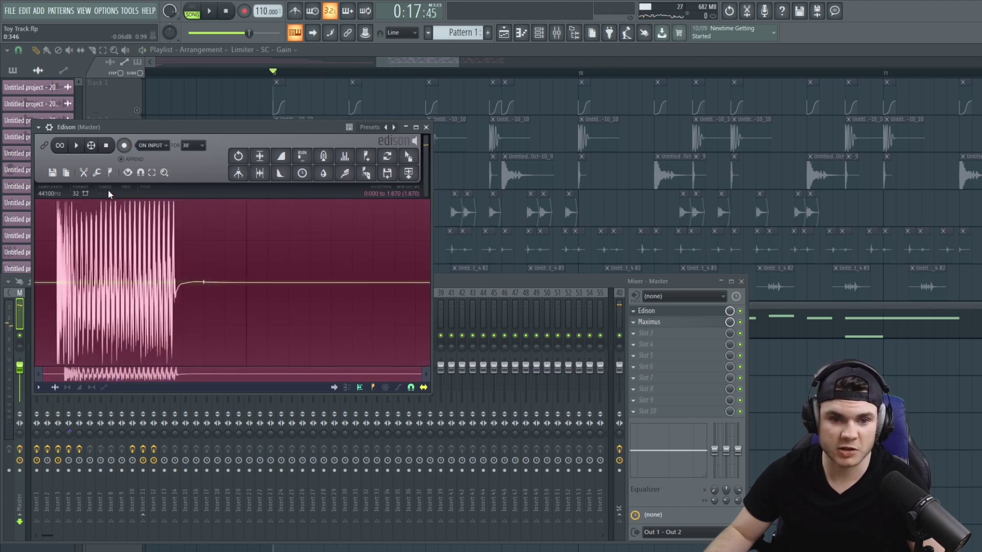
key(space)
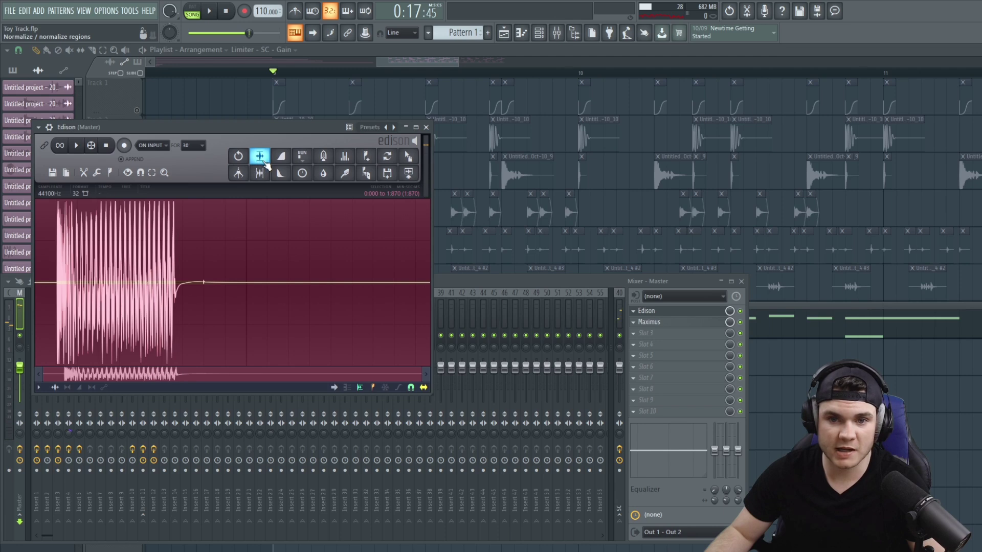
click(261, 174)
key(Delete)
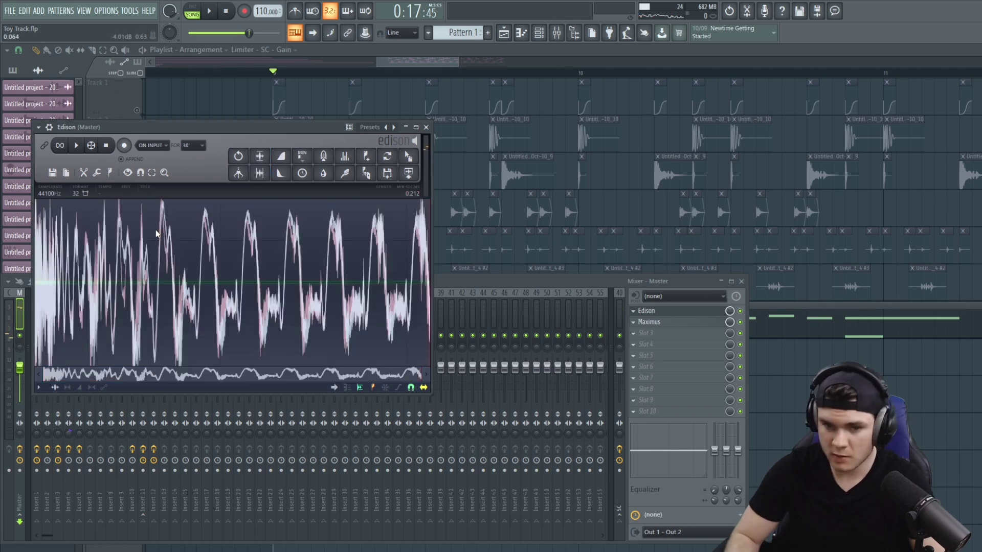
Audition the trimmed bass sample and fade it out from just after its start, leaving a short punchy transient.
key(space)
key(space)
key(space)
drag(45, 216, 585, 257)
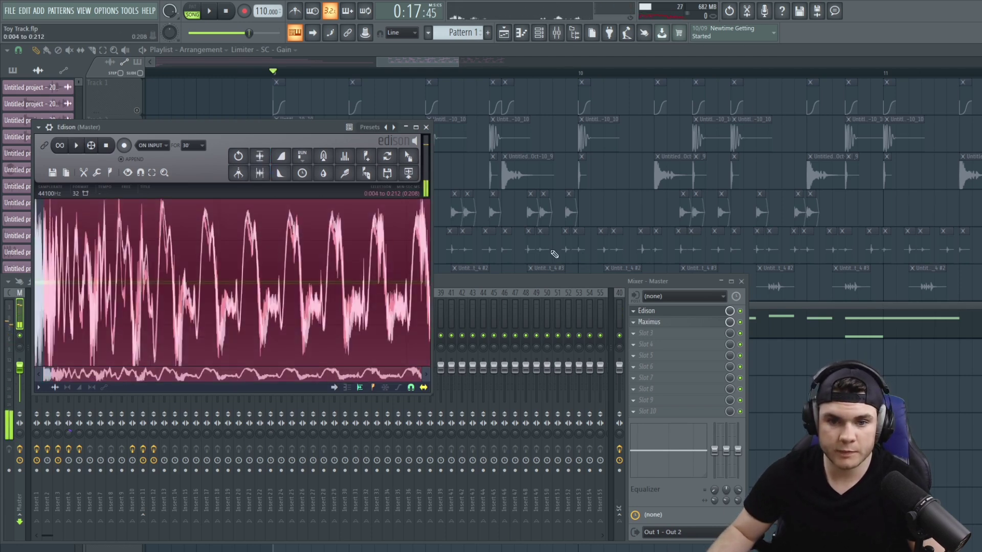
click(281, 173)
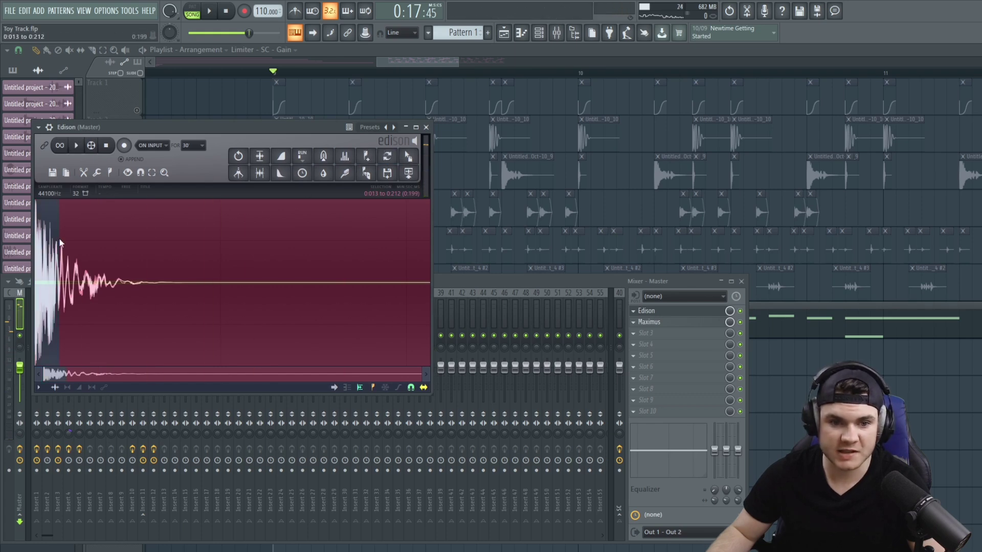
Place the new sample at bar 9 on Track 3, with the clips below shifted down one track, and unsolo the playlist.
key(Escape)
key(F9)
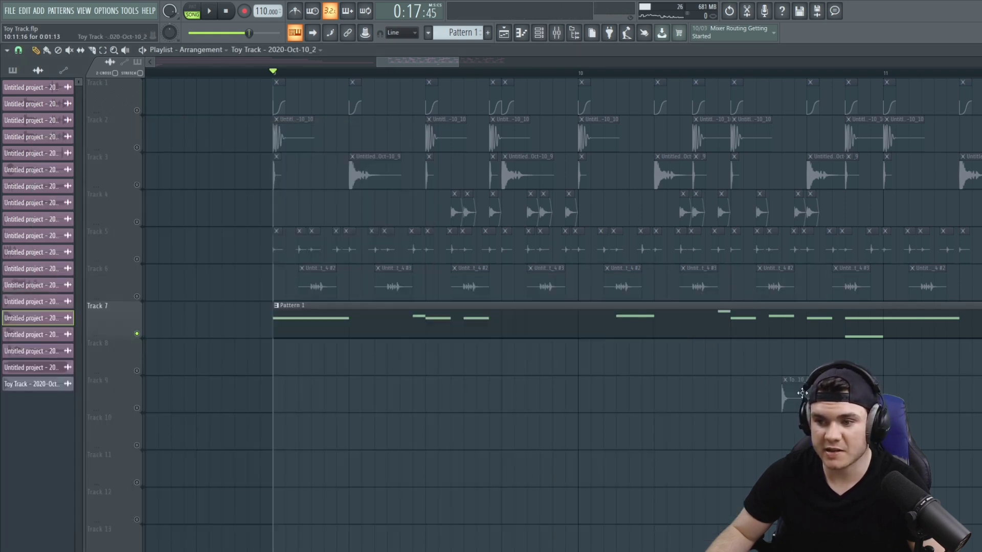
scroll(373, 84, down, 5)
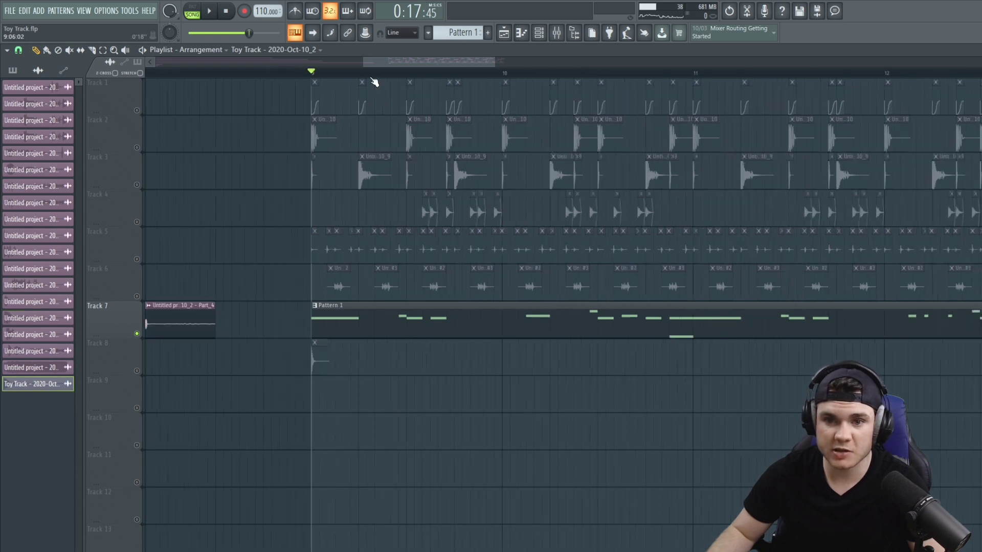
drag(857, 411, 281, 153)
drag(377, 438, 307, 377)
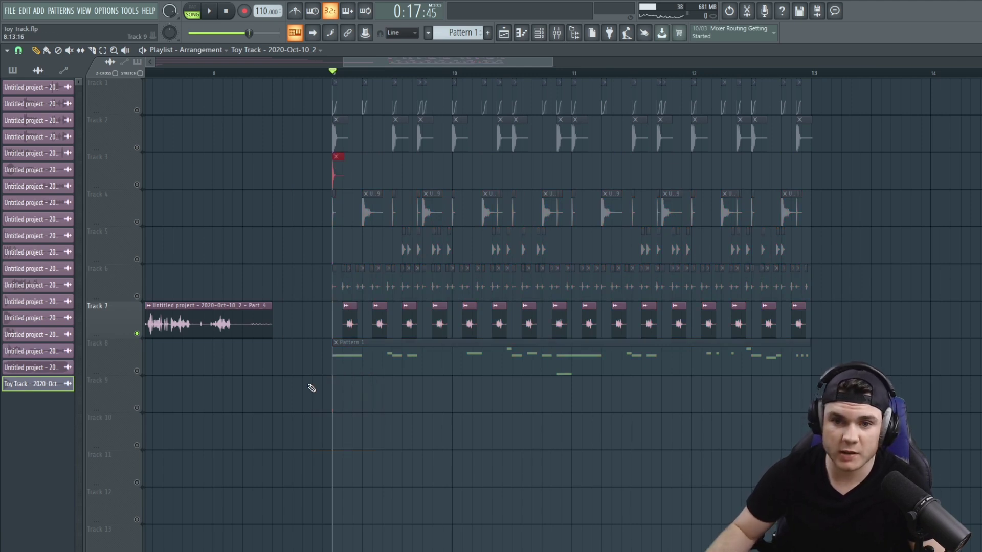
click(137, 185)
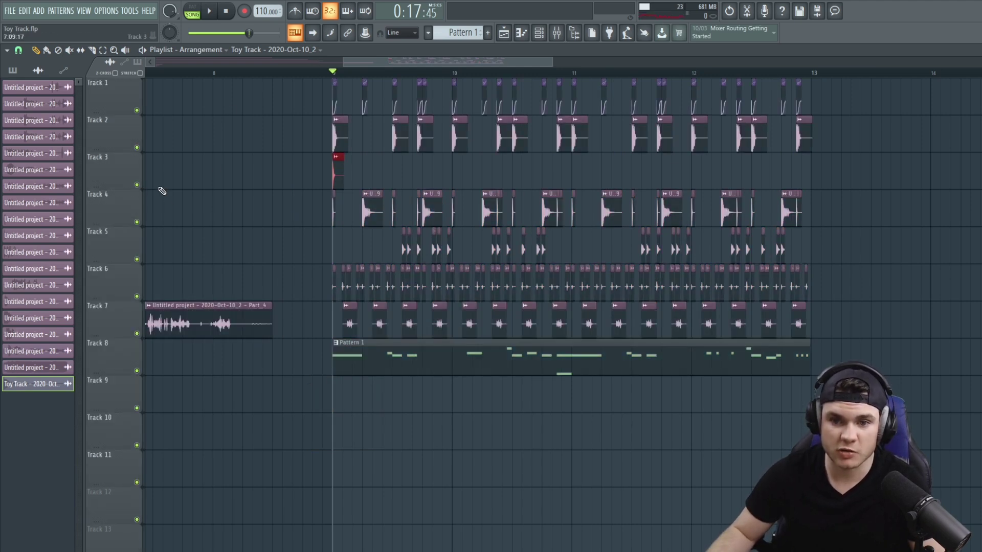
Mute Tracks 5 to 12, audition the drums, and copy the new sample under the kicks on Track 3.
key(space)
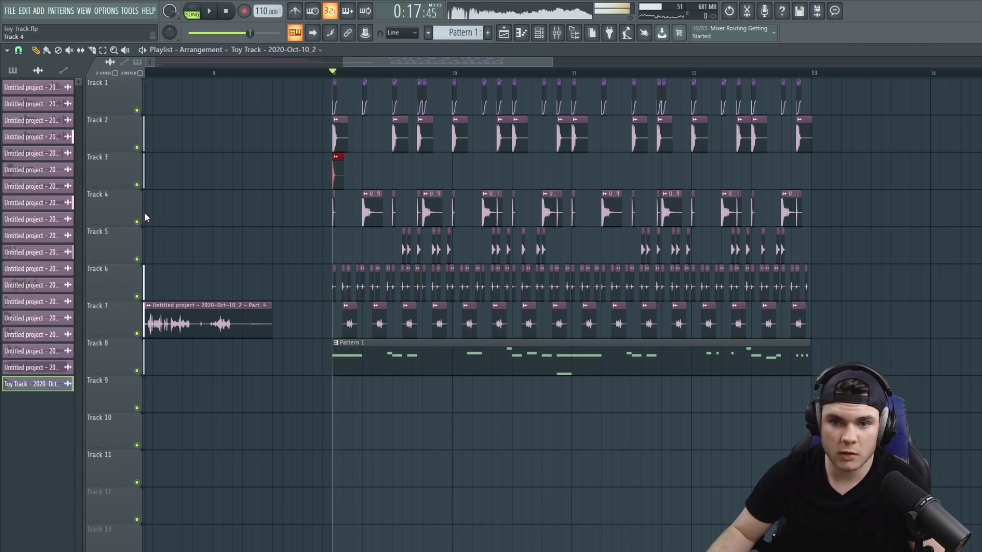
drag(137, 259, 137, 520)
scroll(368, 72, up, 3)
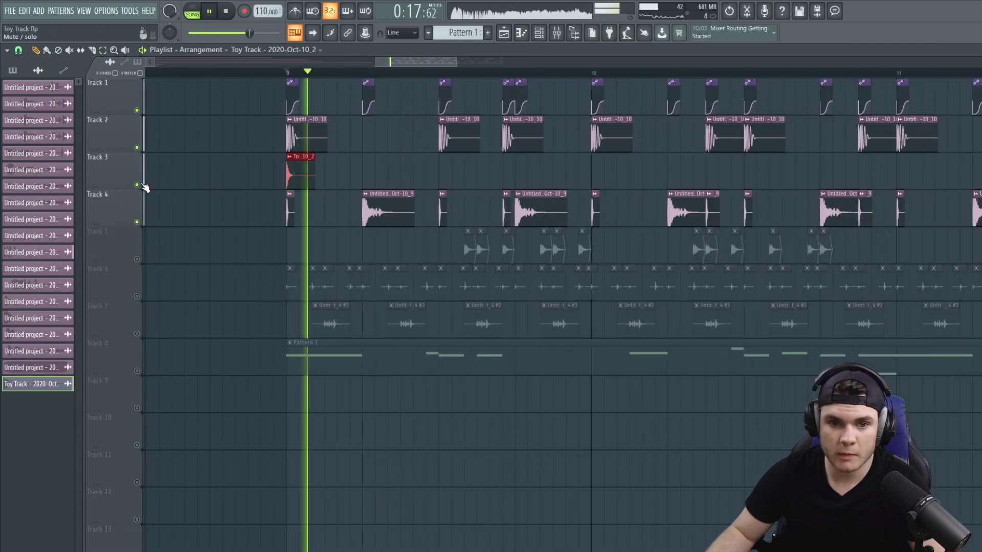
key(space)
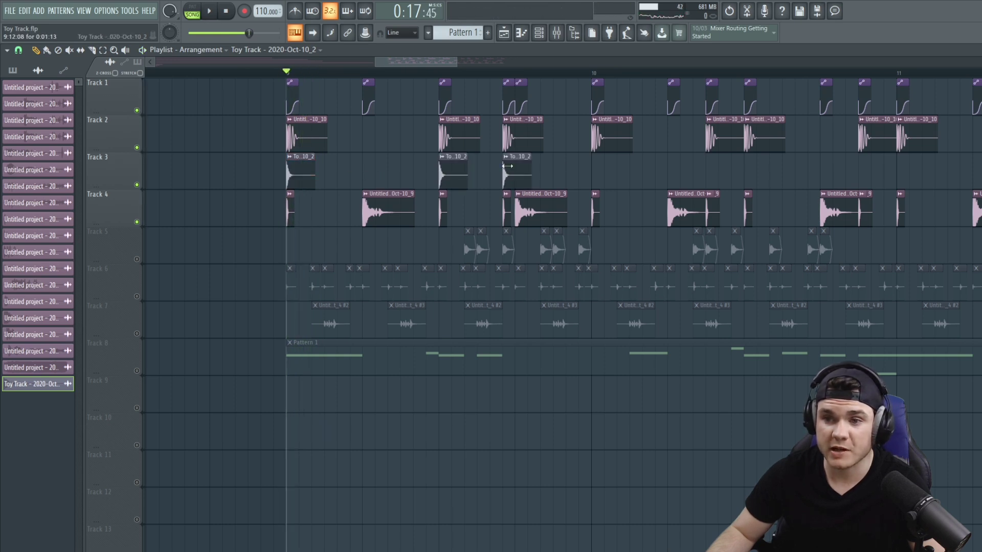
Shorten the new sample's clips on Track 3 and set its channel volume to 62% during playback.
drag(745, 162, 417, 172)
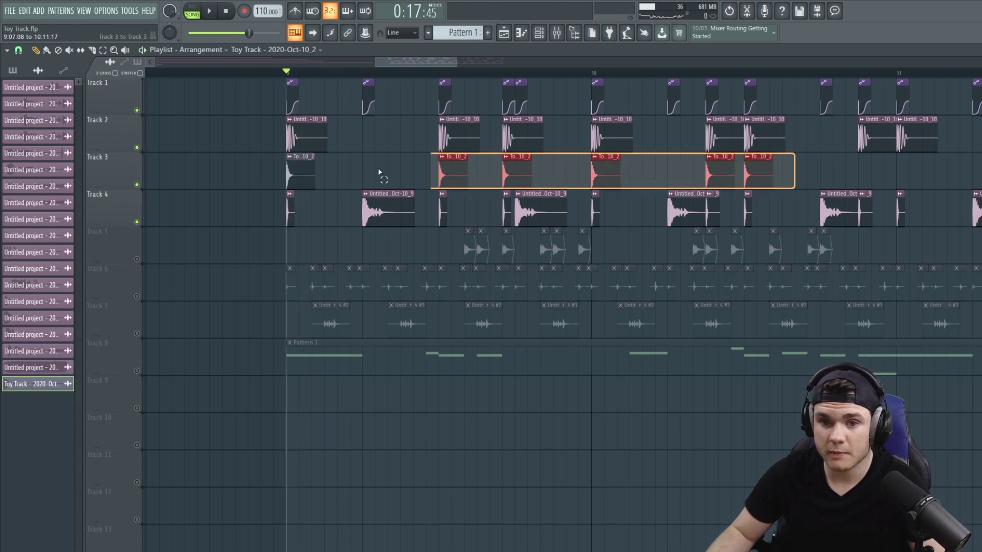
key(space)
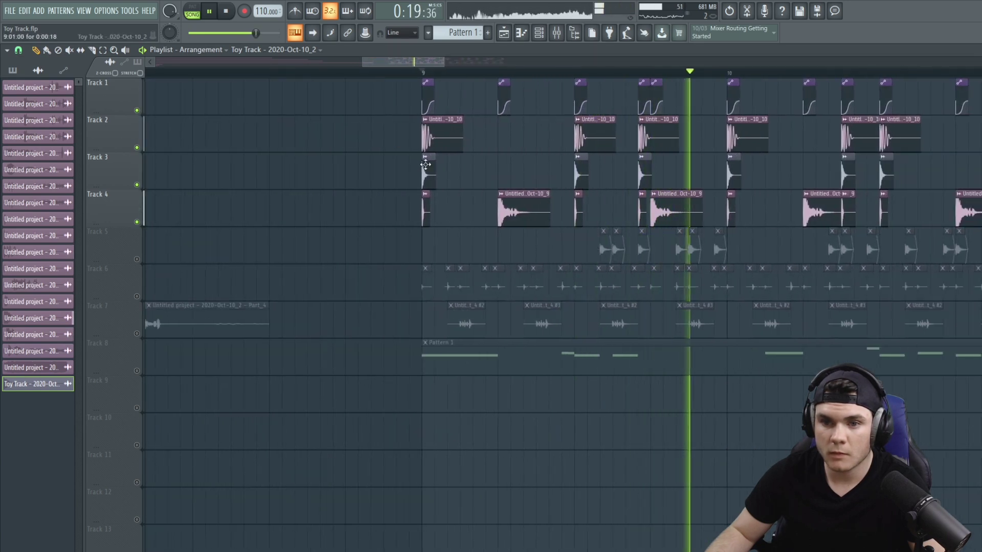
click(31, 384)
drag(308, 199, 310, 199)
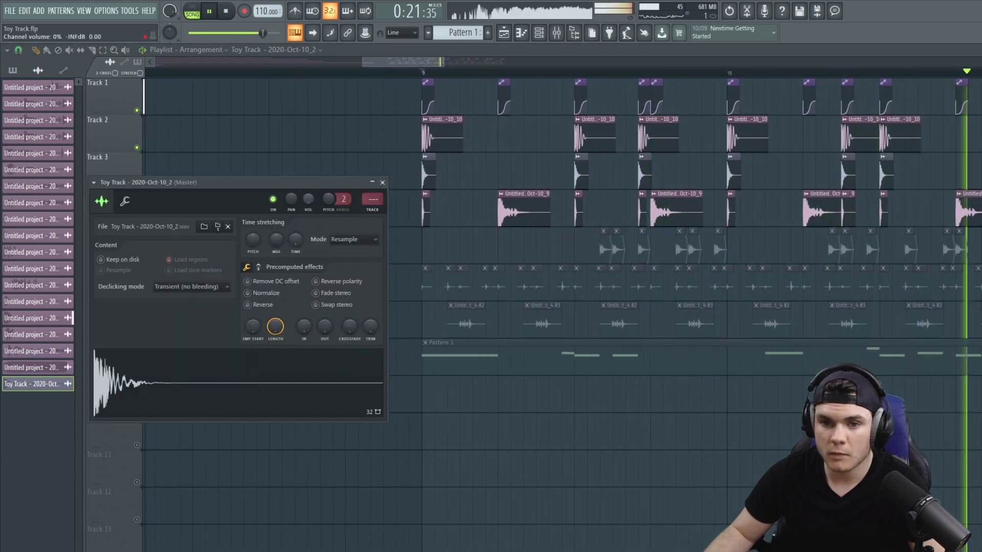
drag(308, 199, 308, 196)
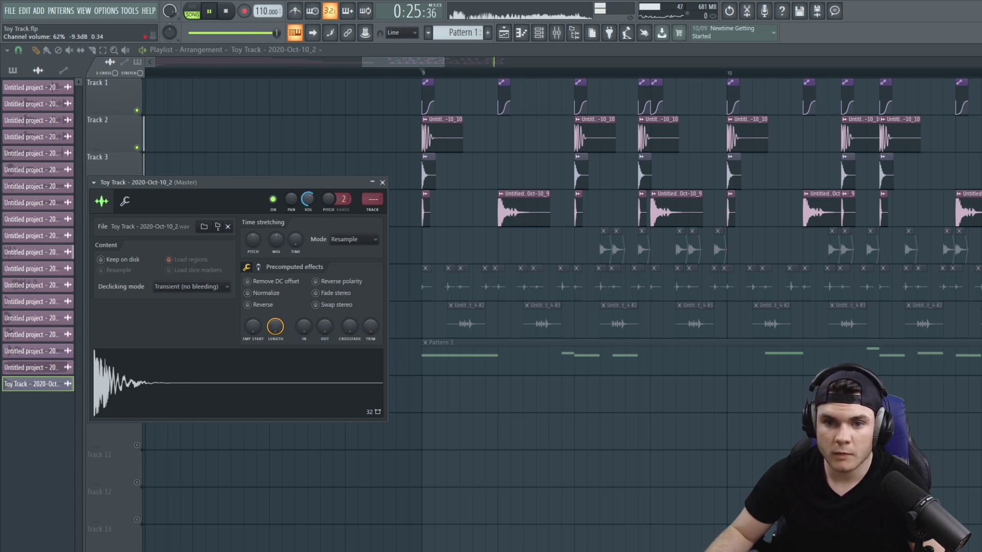
Audition the full beat from bar 9 with all tracks playing, and show the mixer to check the levels.
click(427, 74)
drag(429, 76, 459, 61)
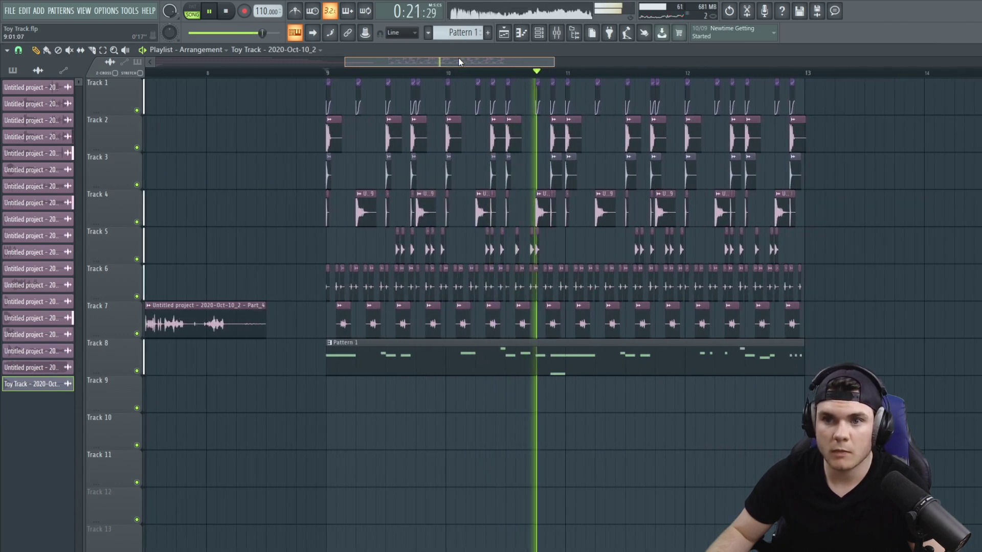
scroll(460, 72, up, 1)
key(space)
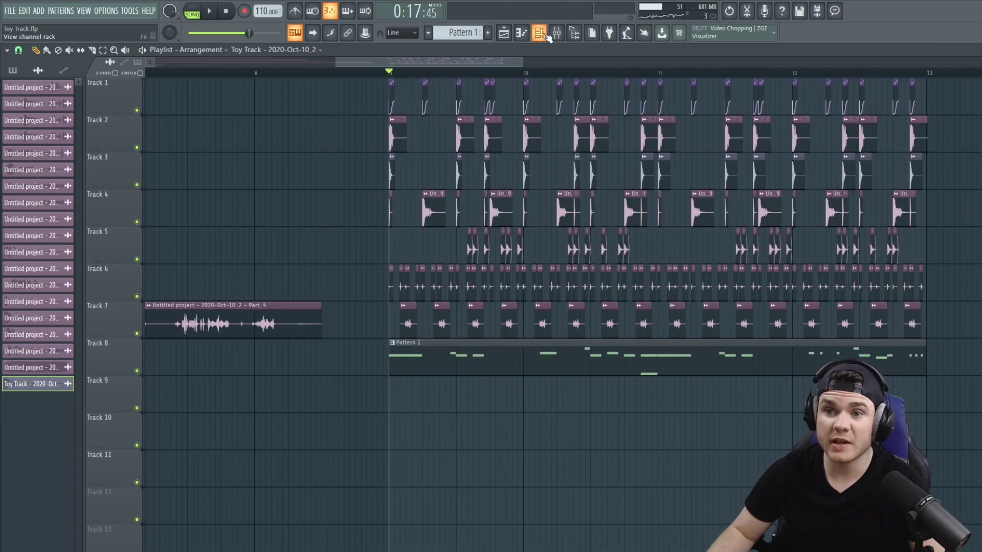
click(555, 32)
key(space)
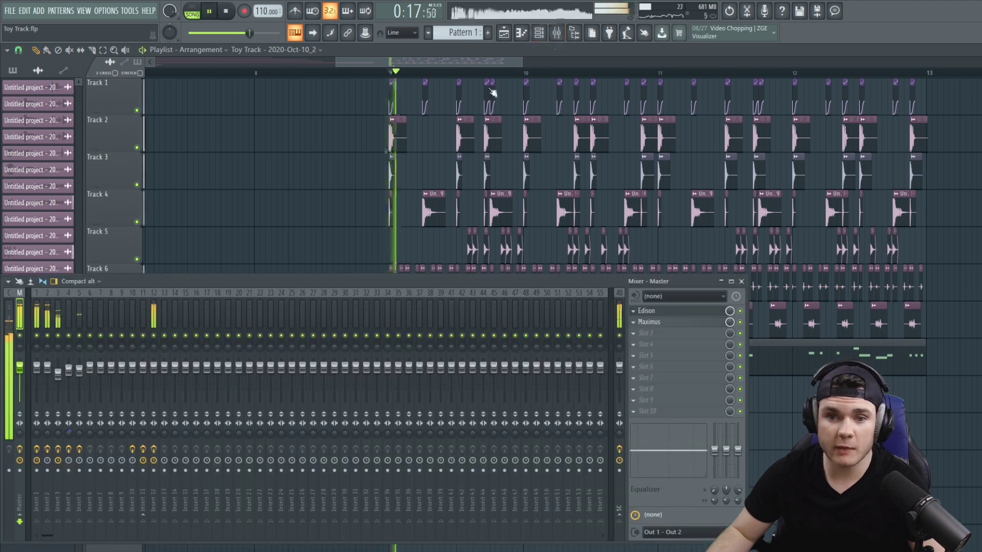
key(space)
Add Fruity Parametric EQ 2 to the first effect slot of mixer Insert 1 and audition the beat through it.
drag(647, 333, 657, 313)
click(656, 313)
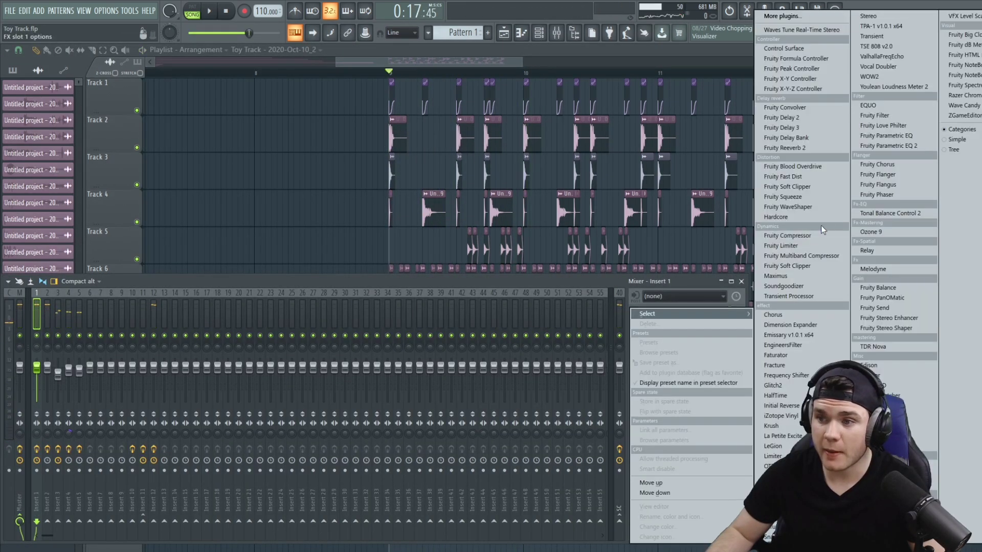
click(894, 146)
key(space)
key(space)
Try a different band position on Insert 1's equalizer during playback, and reset the band.
drag(88, 215, 155, 205)
key(space)
key(space)
right_click(151, 201)
click(156, 215)
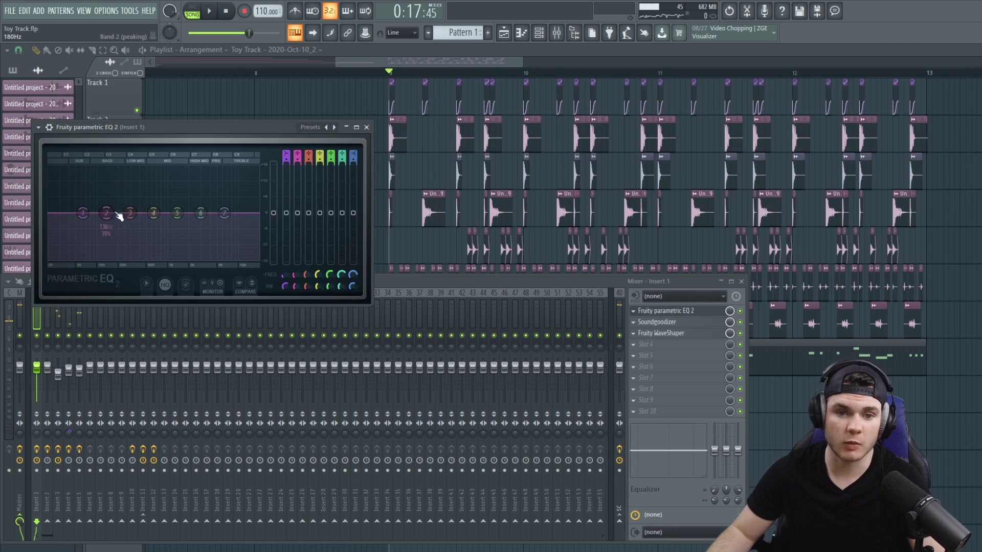
key(space)
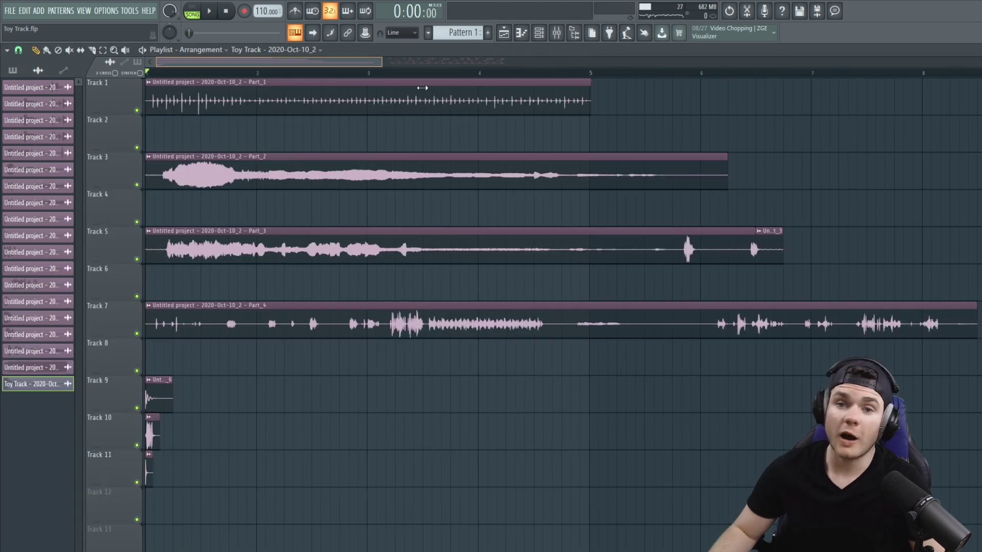
Audition the original toy recordings on Tracks 3 and 5 in solo, and cue the Track 3 recording just past bar 4.
scroll(436, 95, up, 2)
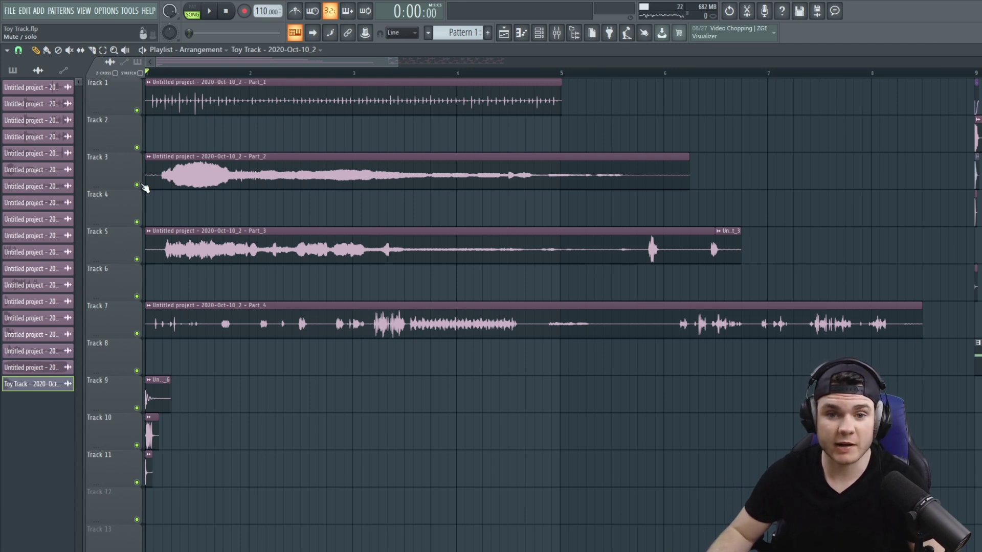
right_click(137, 185)
key(space)
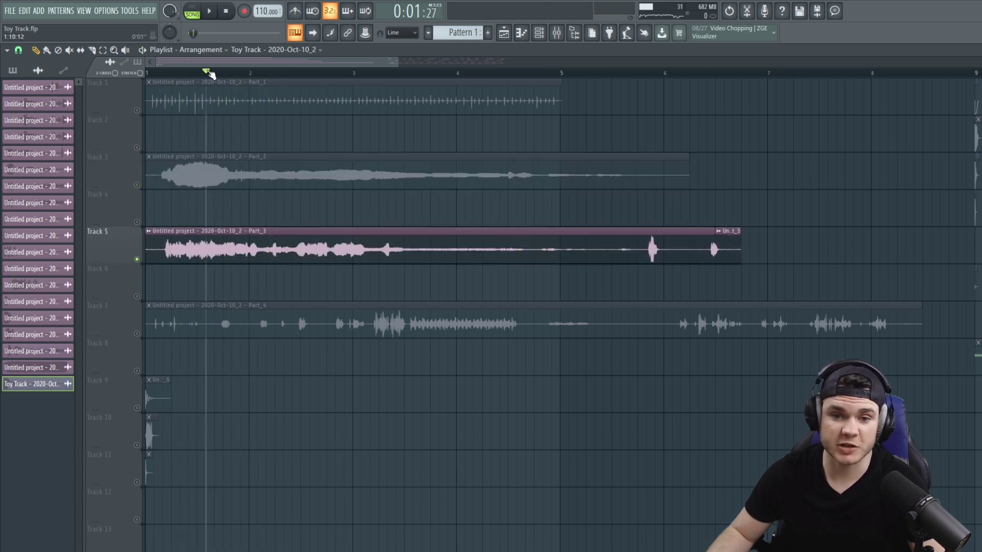
key(space)
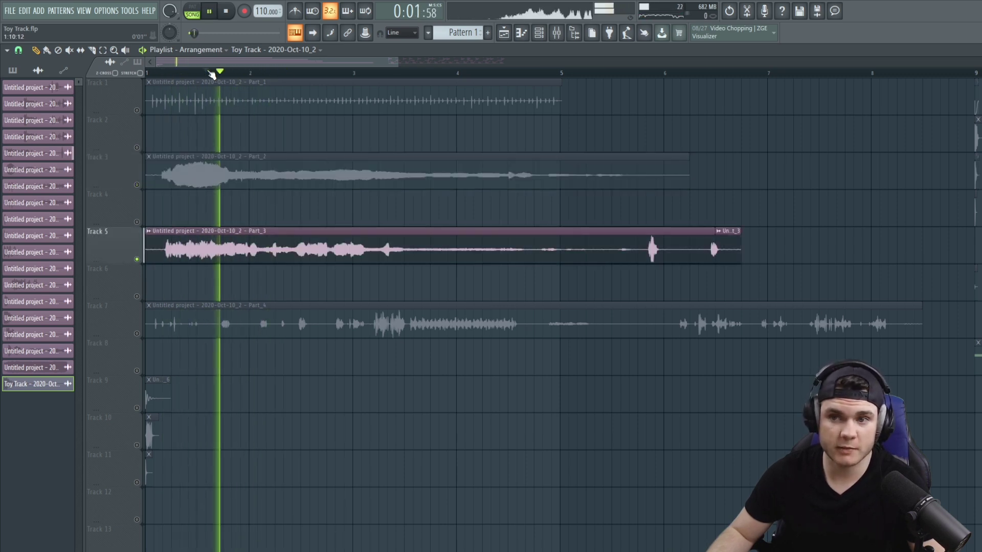
key(space)
key(space)
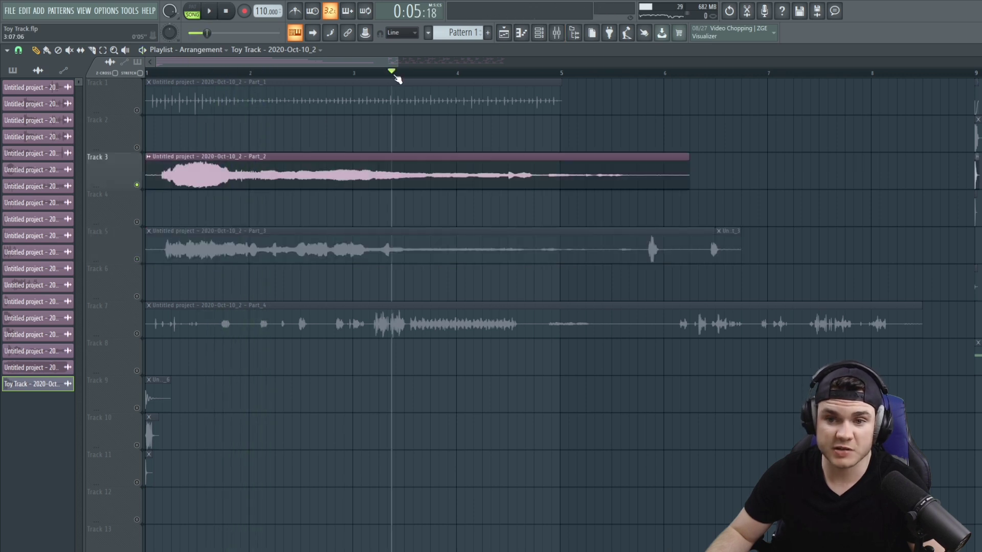
drag(398, 77, 482, 64)
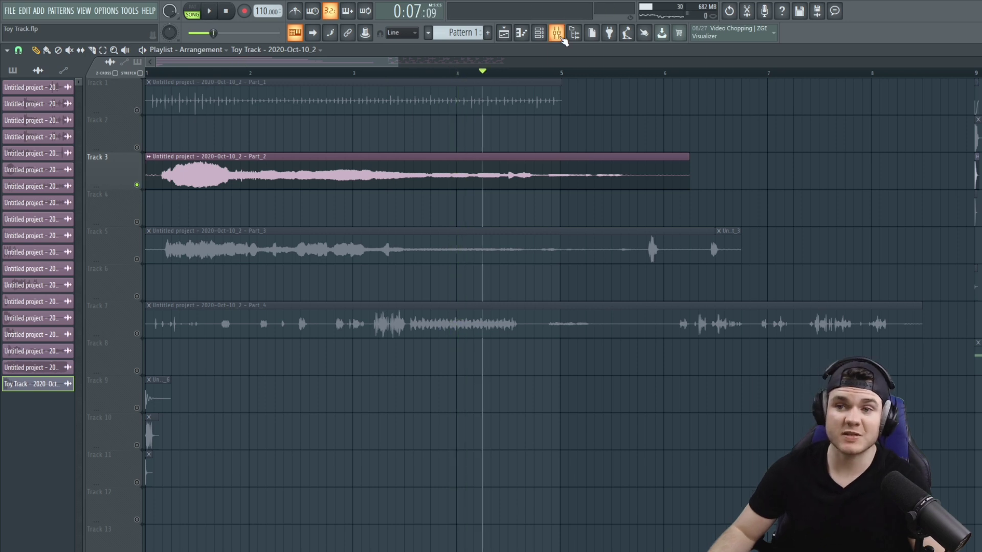
Clear Edison on the Master and record short bursts of the soloed Track 3 toy sound from just past bar 4.
click(557, 33)
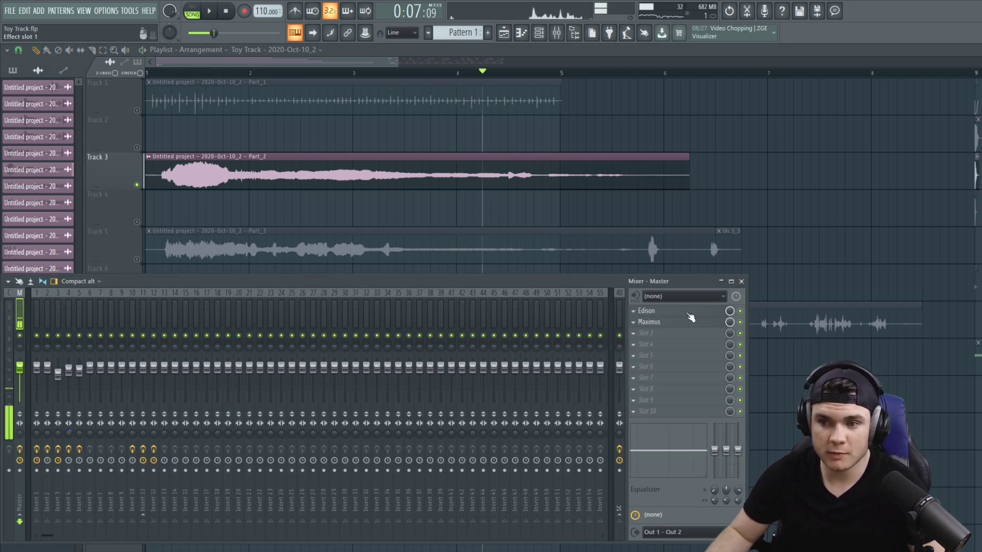
click(670, 311)
key(Delete)
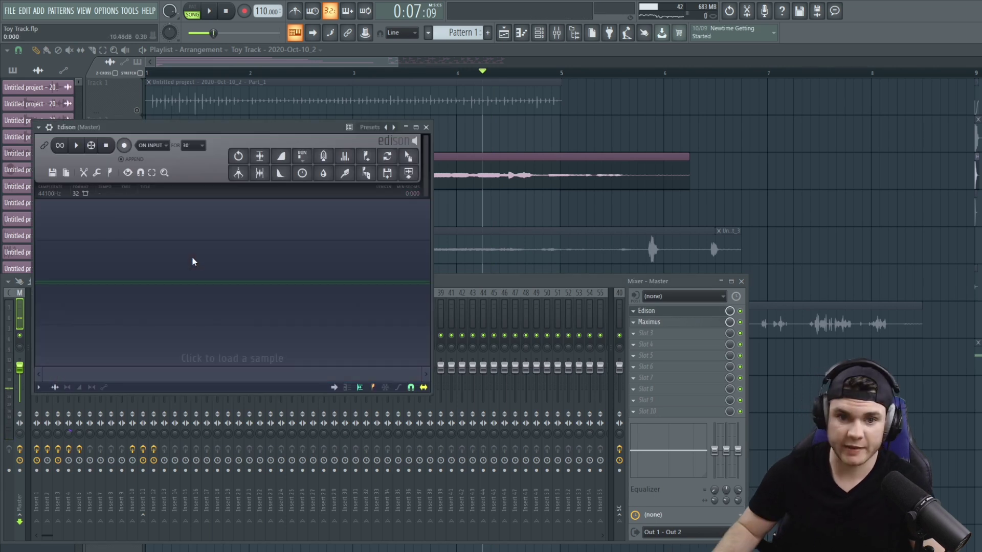
key(space)
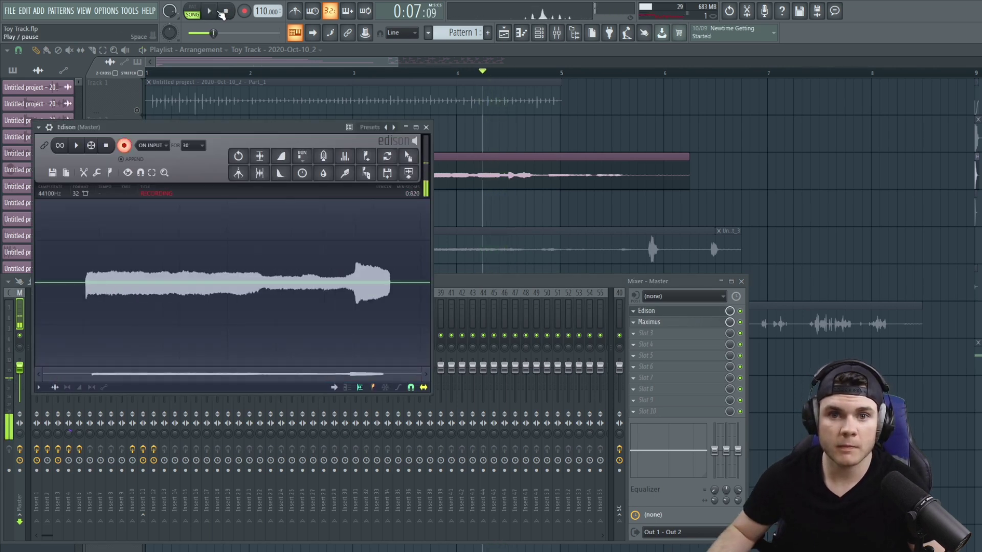
click(124, 145)
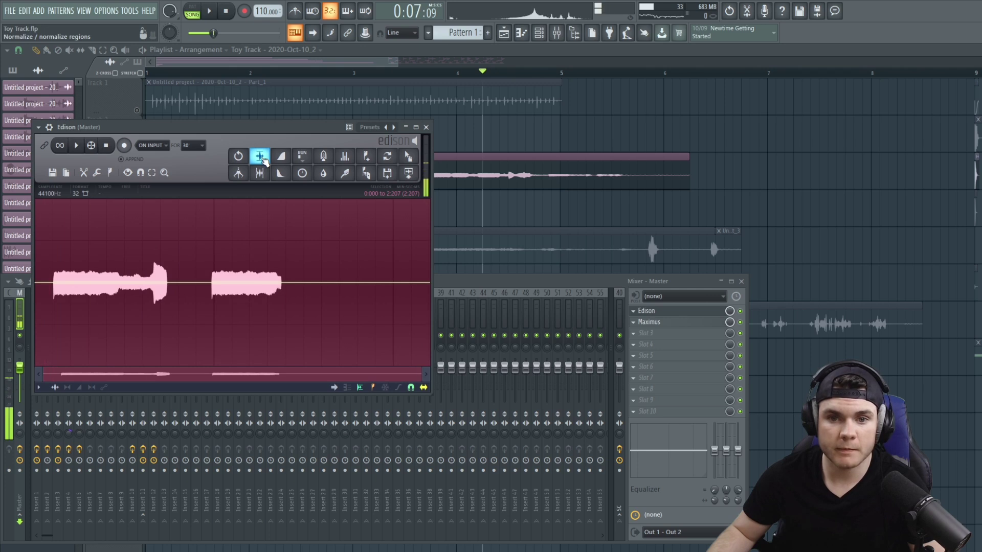
Normalize the Edison recording, trim its side noise and apply a fade-out across the remaining sound.
click(259, 156)
key(space)
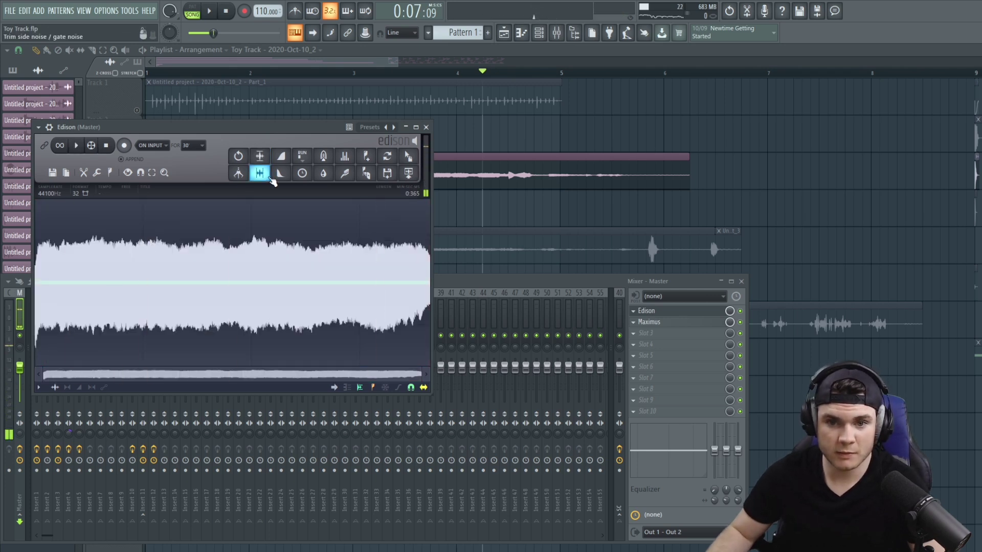
click(281, 175)
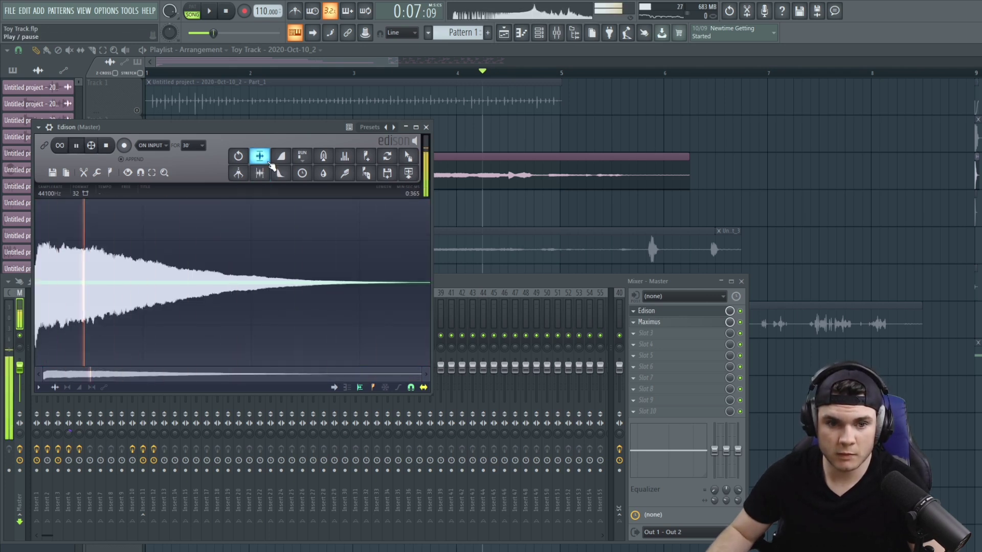
click(270, 162)
key(space)
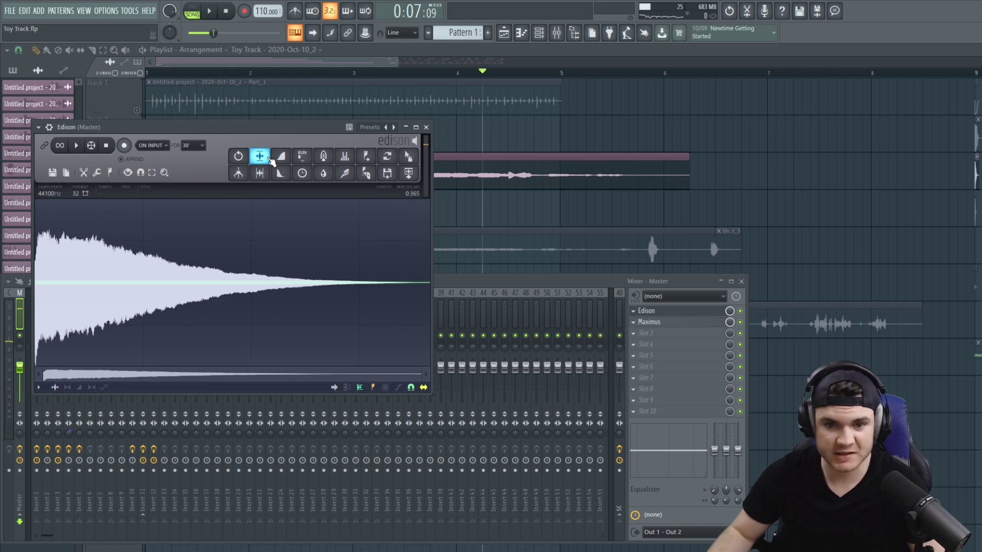
Undo the fade-out and apply an S-shaped volume envelope that holds the start longer before fading.
click(270, 162)
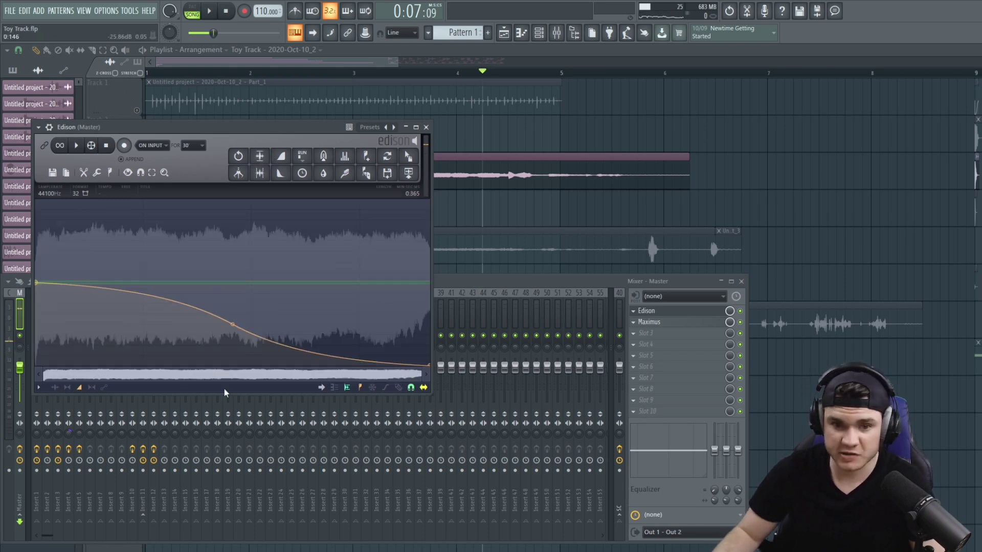
click(270, 161)
key(space)
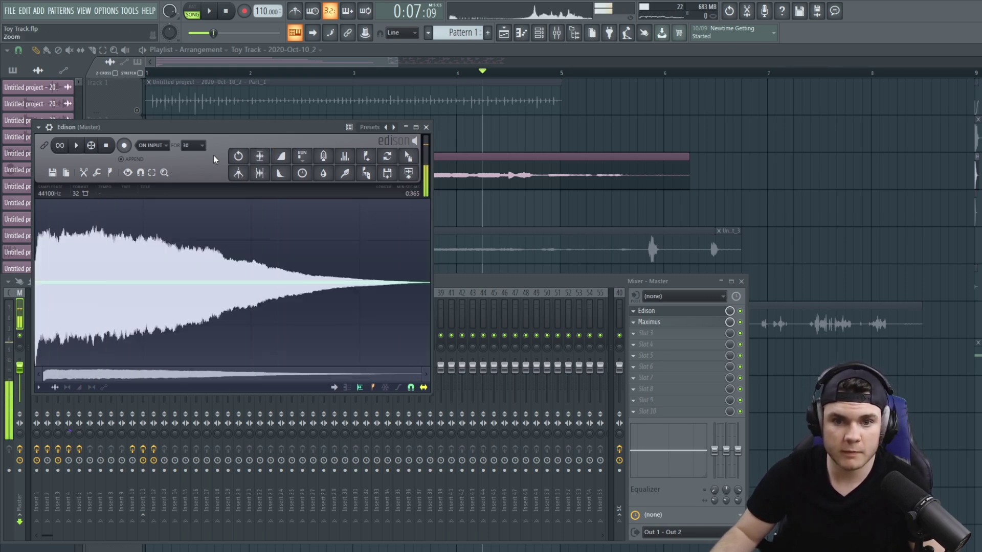
Load the faded sample into a new channel and program a two-bar pattern of eight off-beat chords starting on G#3, C4 and F4.
drag(261, 159, 105, 97)
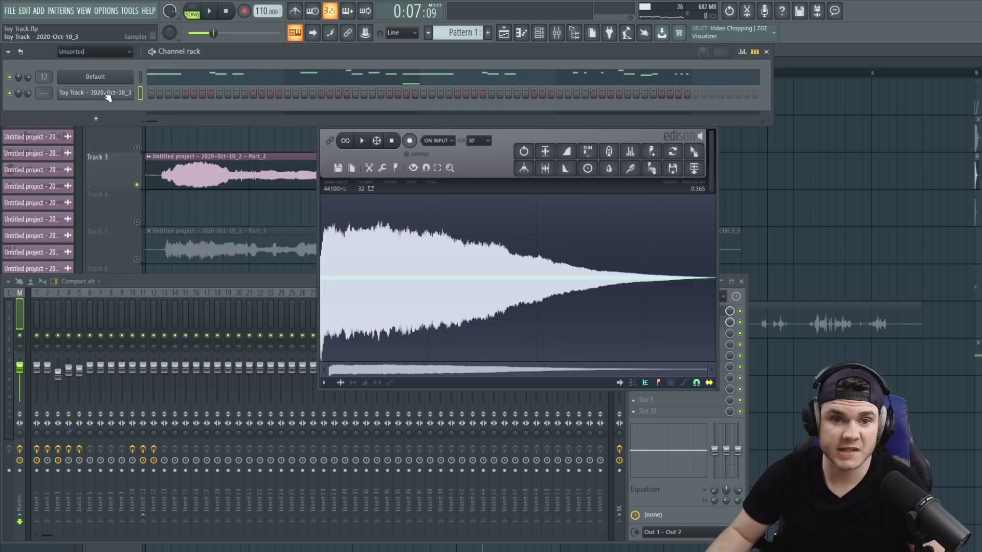
key(F7)
drag(381, 375, 44, 280)
key(ctrl+Up)
key(space)
Raise the lowest note of every chord by an octave and audition the inverted chords.
drag(417, 307, 46, 254)
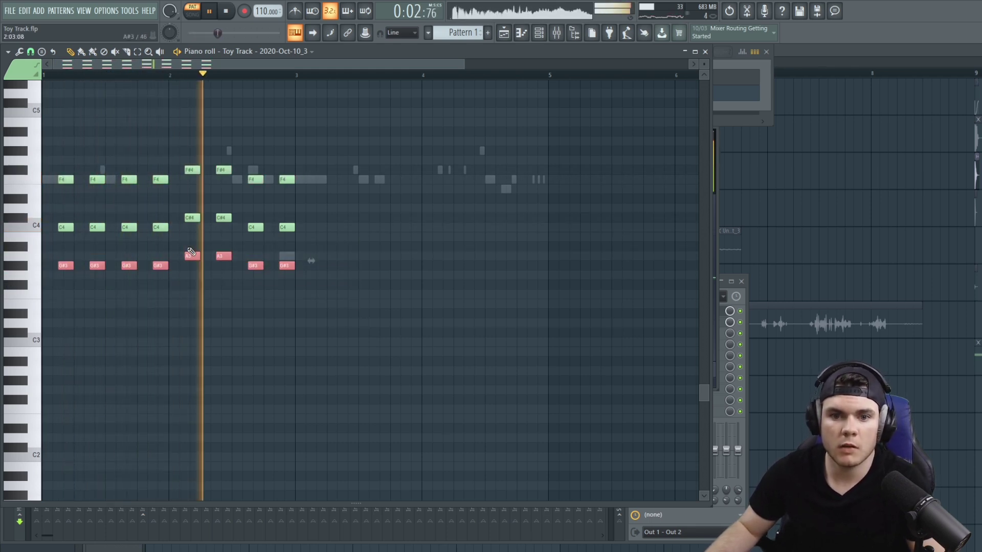
key(ctrl+Up)
click(442, 238)
key(space)
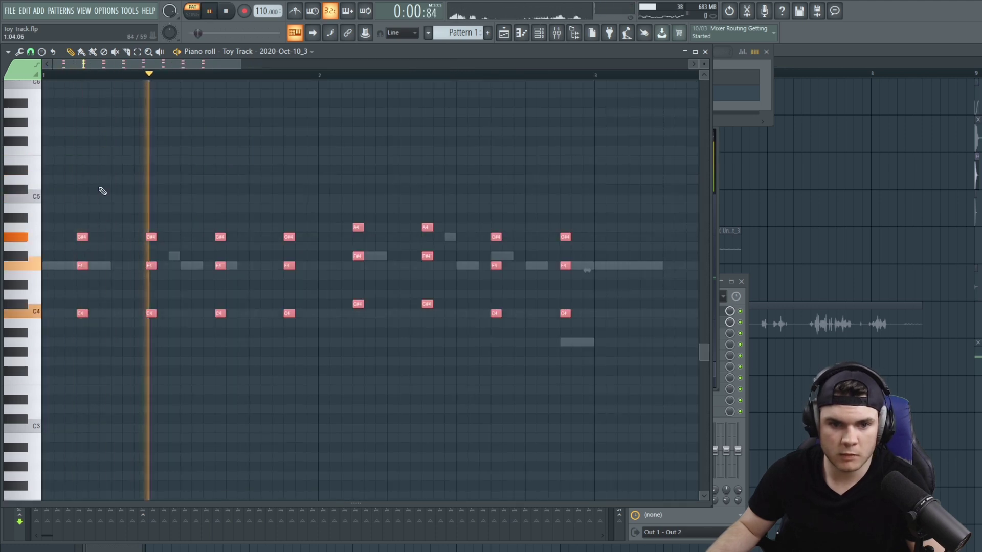
Repeat the chord pattern through bars 3 and 4, changing the last two chords to C4-E4-G#4 and C4-E4-G4.
scroll(105, 77, down, 3)
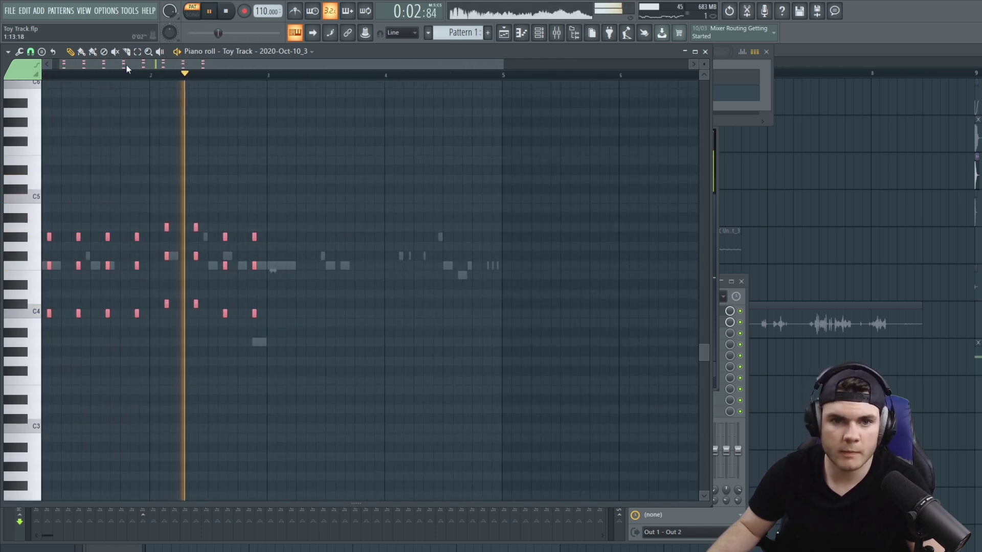
drag(126, 67, 111, 67)
key(ctrl+b)
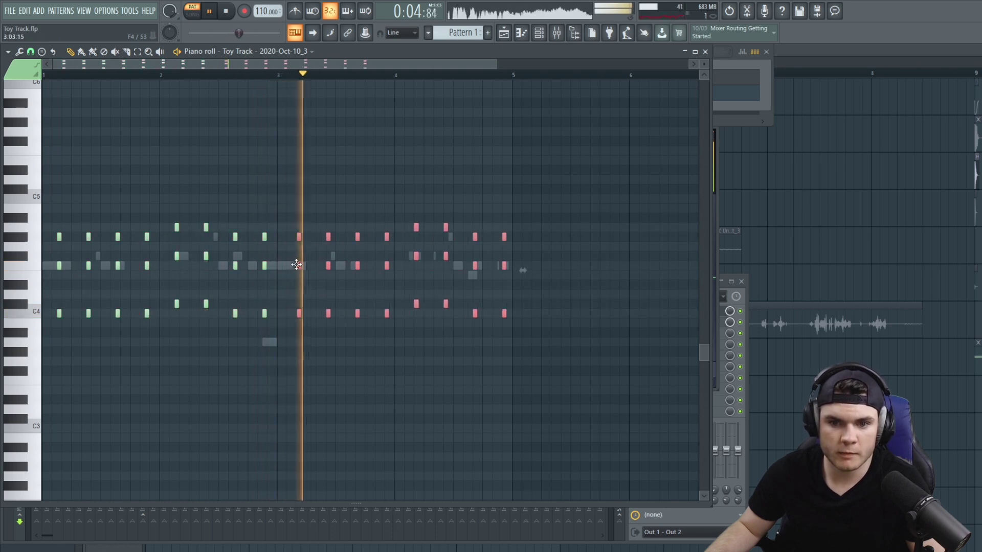
click(458, 72)
key(space)
key(space)
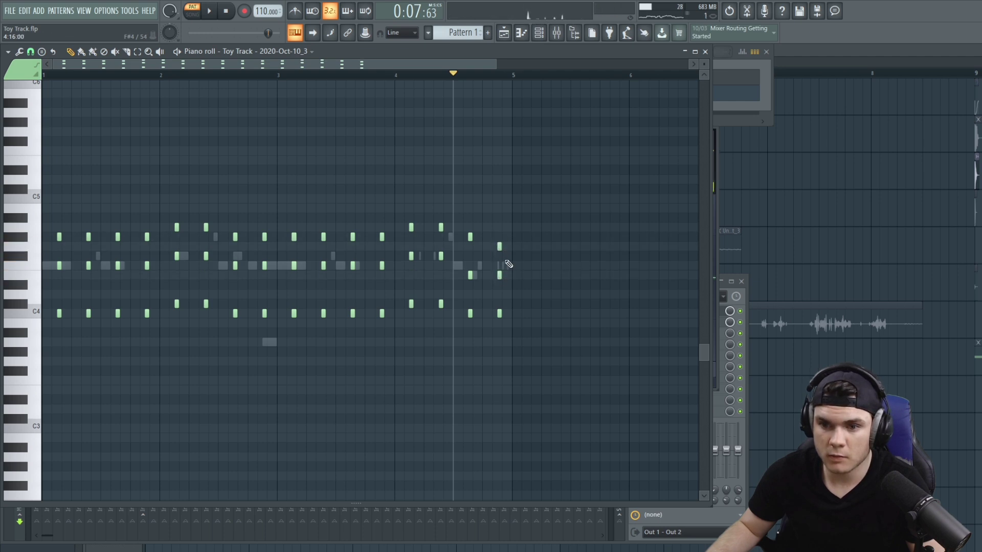
Lower the last three short notes of the Default channel's bass line from F4 to E4 and audition the change.
double_click(508, 266)
ctrl+drag(543, 279, 491, 262)
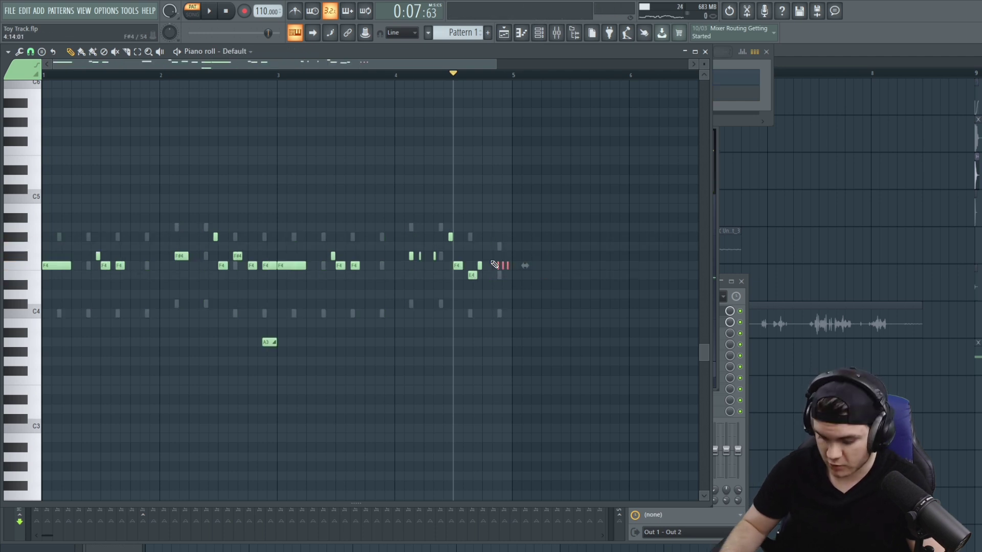
key(space)
key(space)
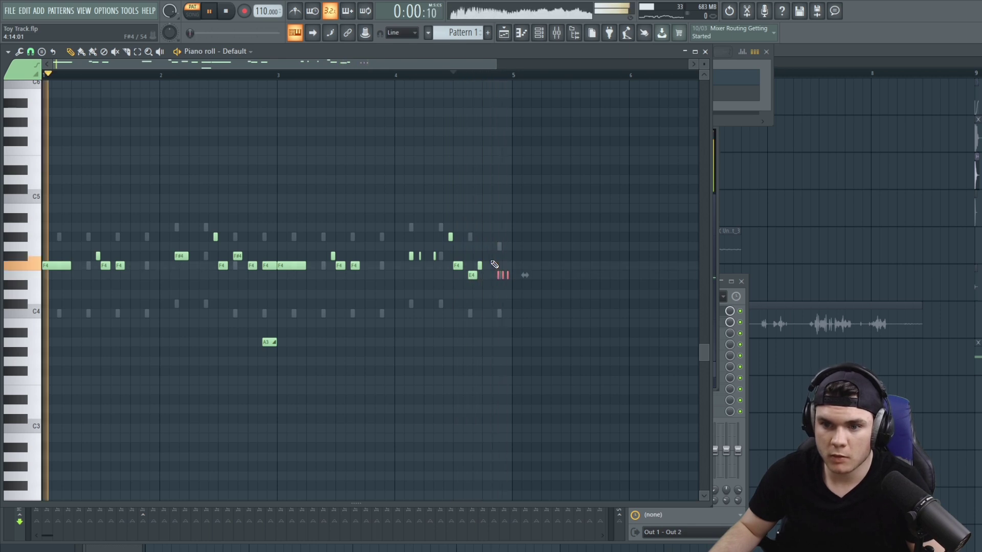
key(space)
key(space)
key(space)
click(547, 241)
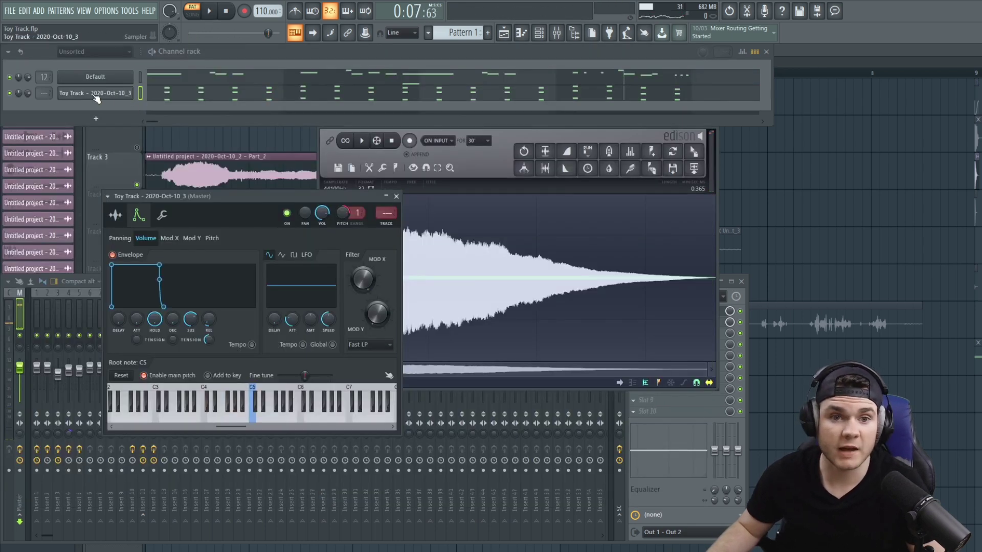
Route the chord sample's channel to mixer Insert 13 and cut its low end with a steep high-pass in Fruity Parametric EQ 2.
click(97, 95)
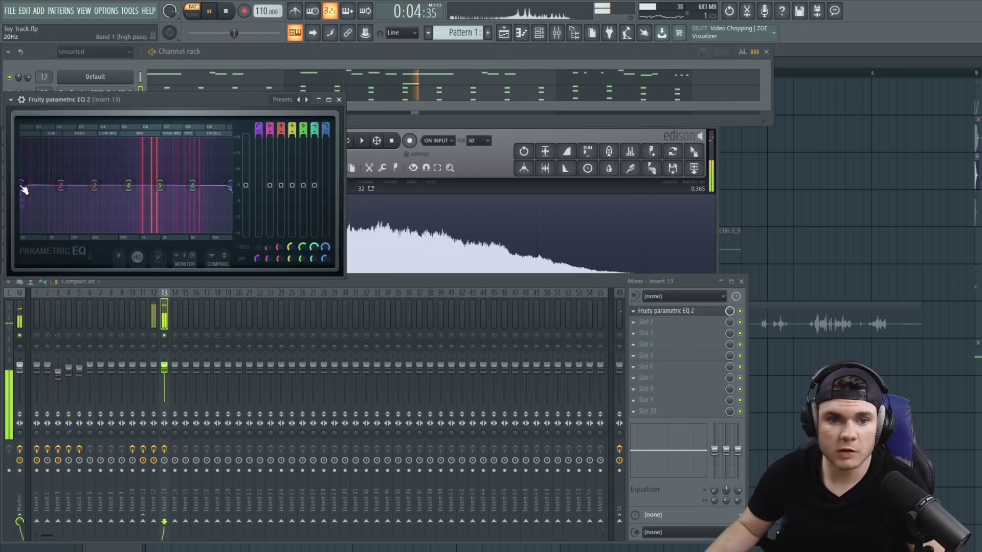
drag(23, 189, 201, 234)
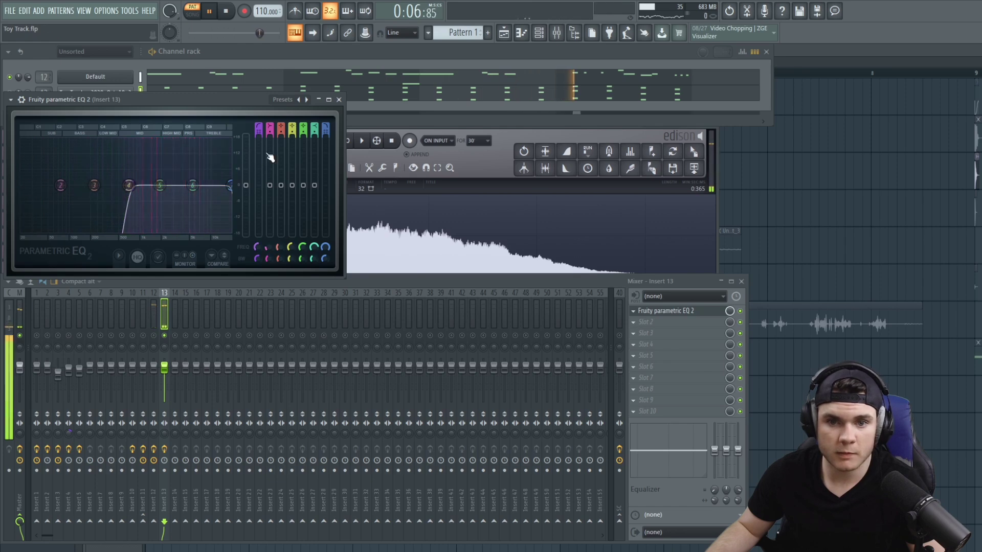
drag(258, 259, 259, 240)
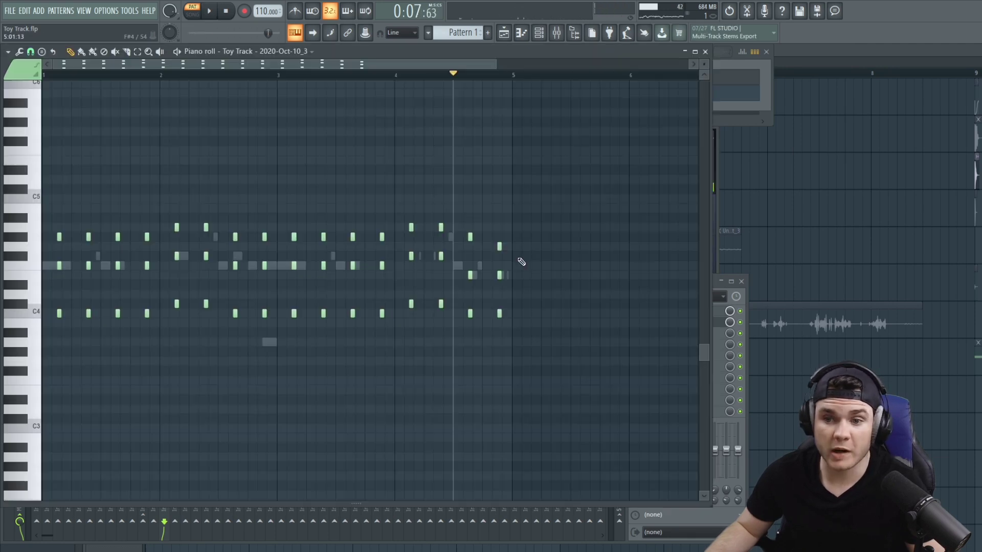
Pan the highest note of every chord about halfway right and the lowest about halfway left, and audition the panned chords in the arrangement.
drag(473, 230, 24, 183)
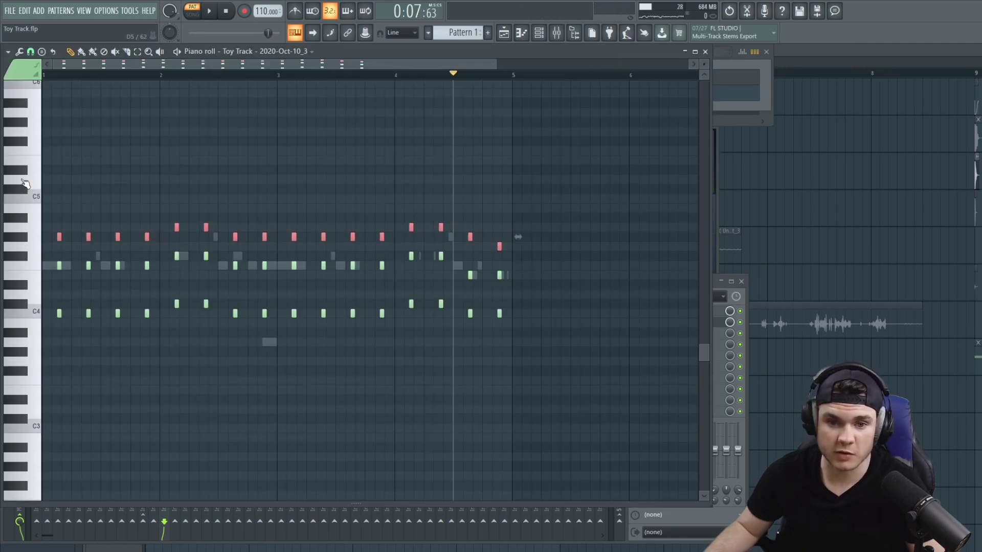
drag(212, 502, 213, 385)
click(21, 392)
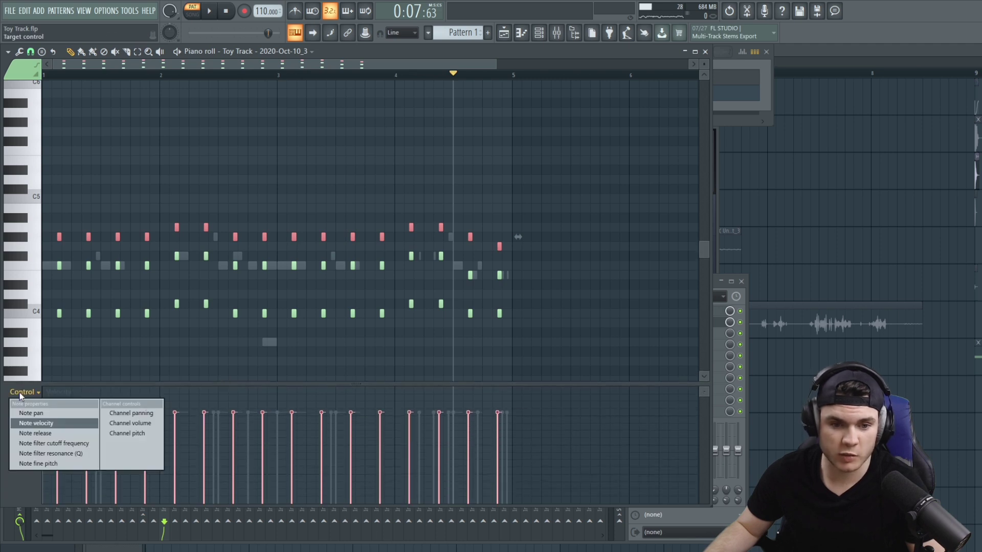
click(40, 414)
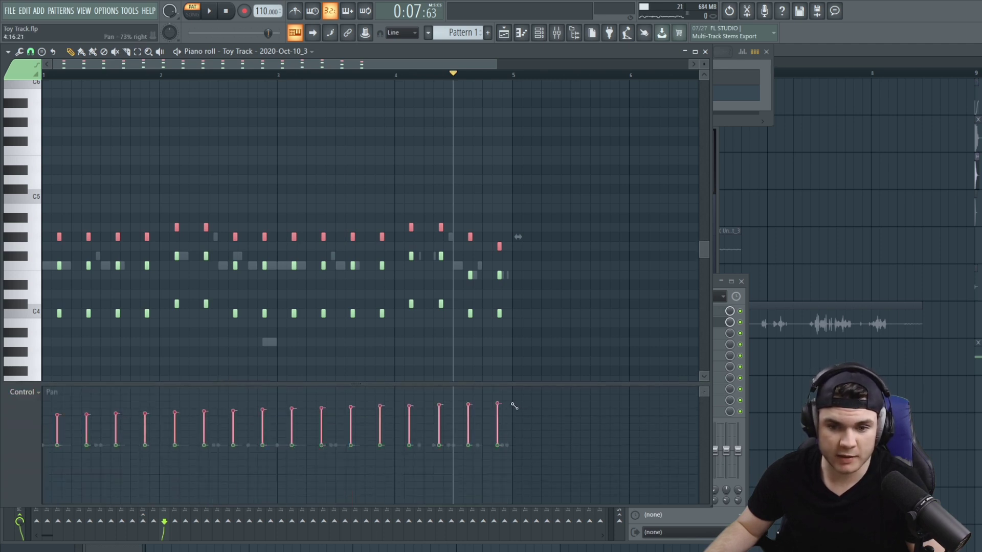
drag(603, 337, 43, 300)
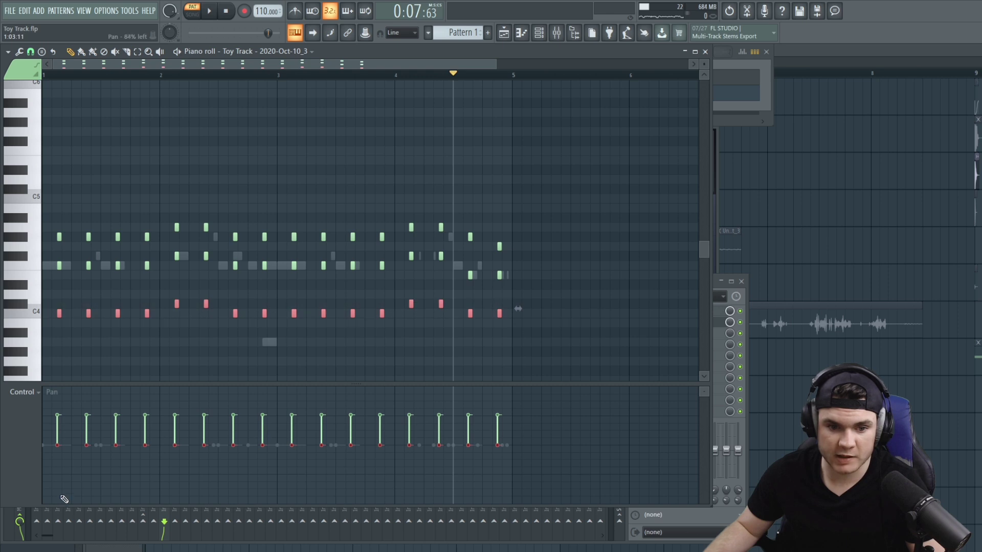
key(space)
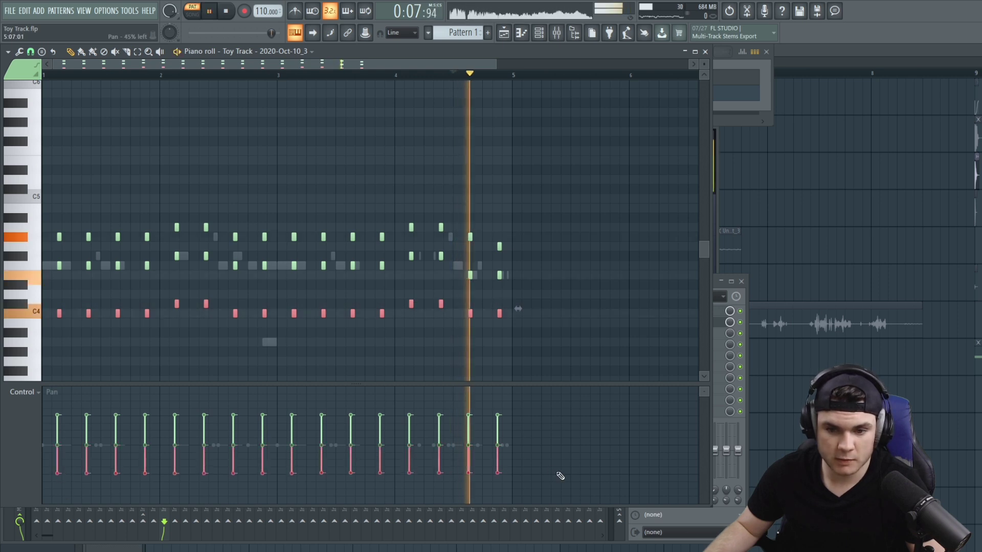
click(705, 52)
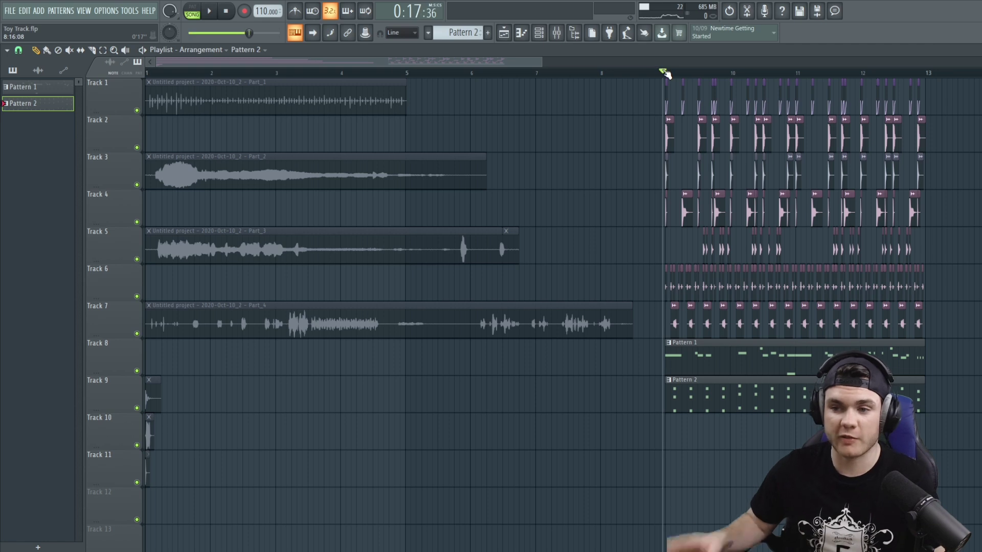
key(space)
key(space)
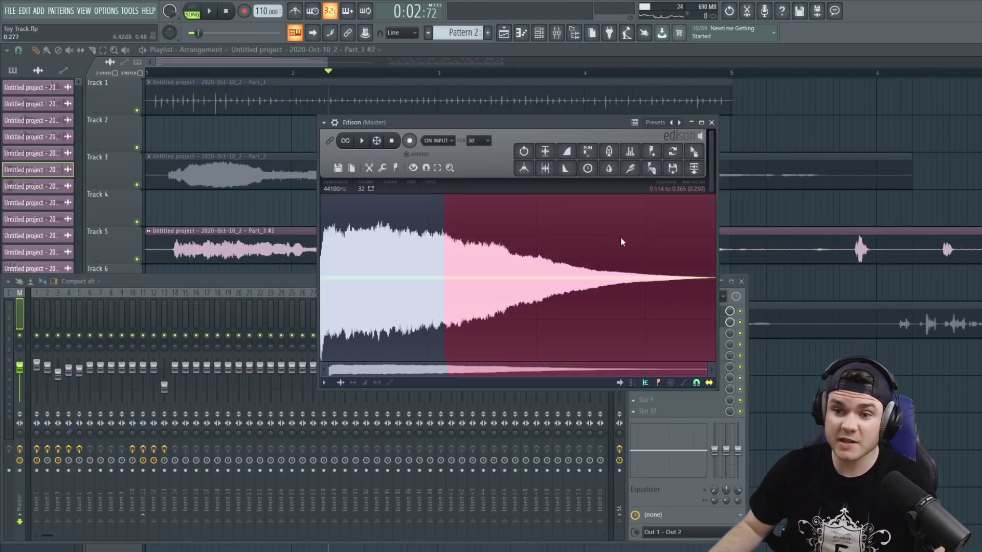
Clear the old sample in Edison and record a new take of the toy sound playing on Track 5.
key(Delete)
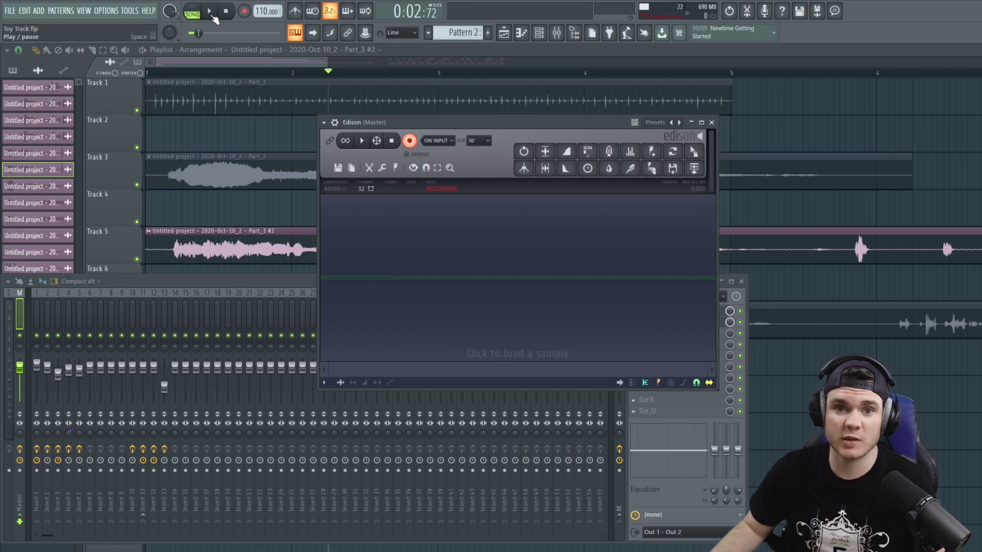
click(210, 12)
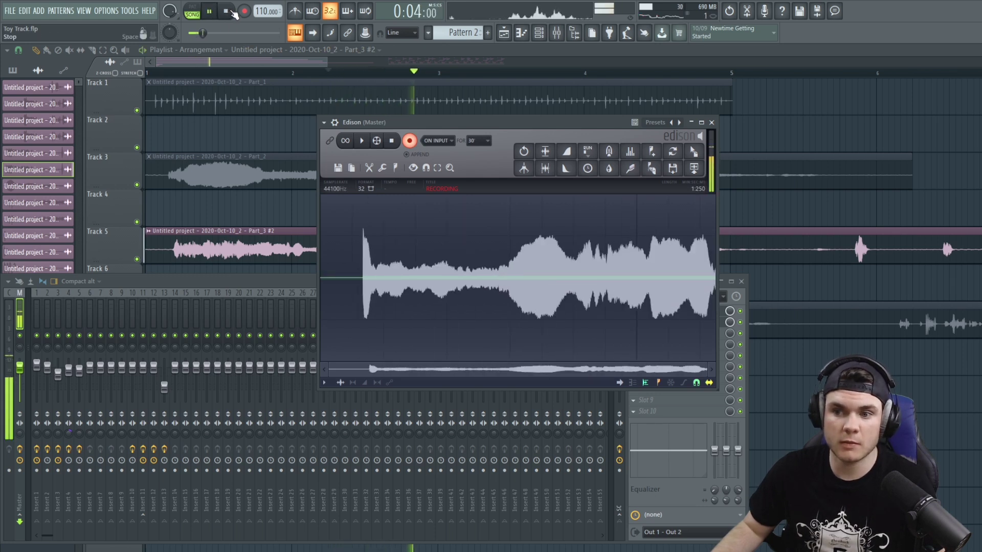
click(231, 12)
click(393, 141)
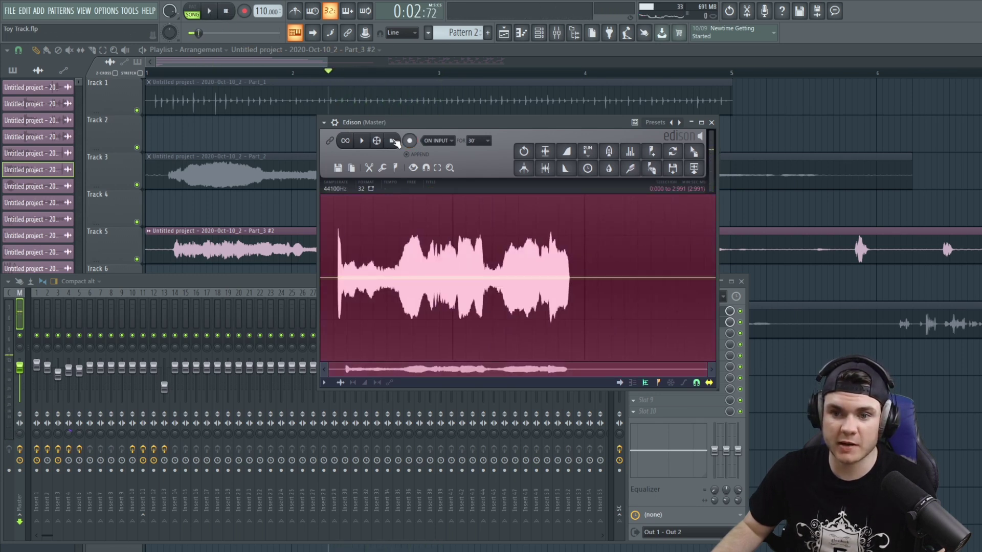
Loop different sections of the new Edison recording, down to a tiny slice at the first attack, to hear their tone.
drag(352, 215, 410, 220)
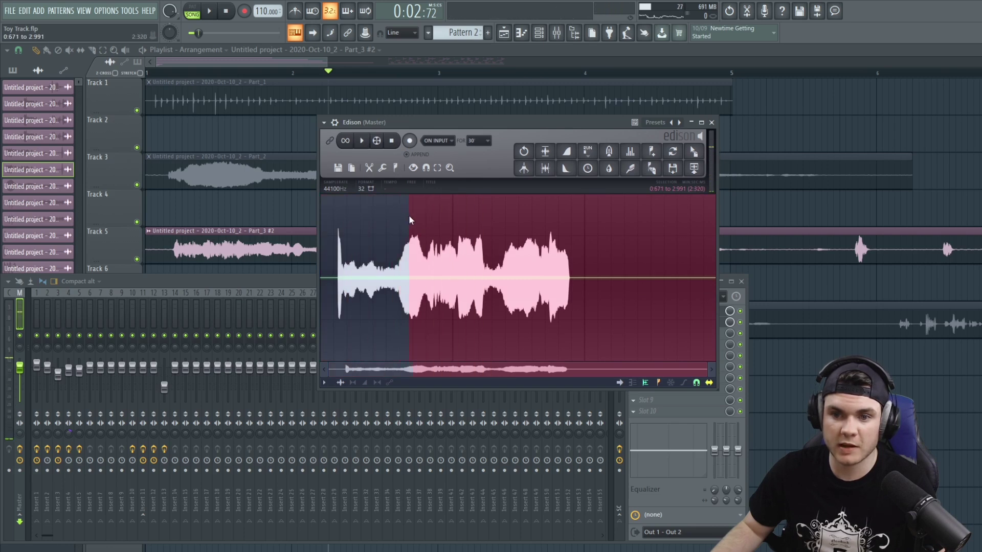
click(361, 141)
right_click(598, 237)
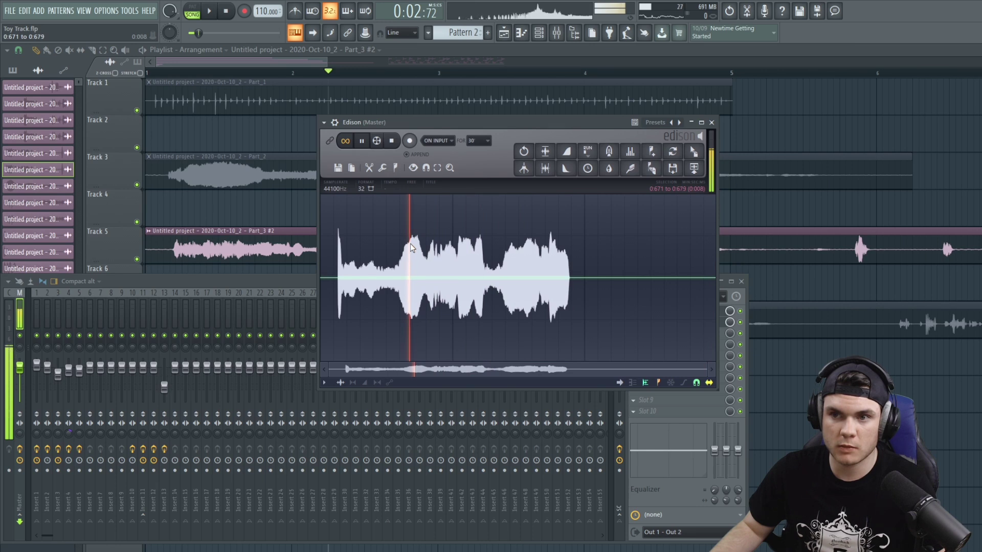
drag(411, 247, 411, 244)
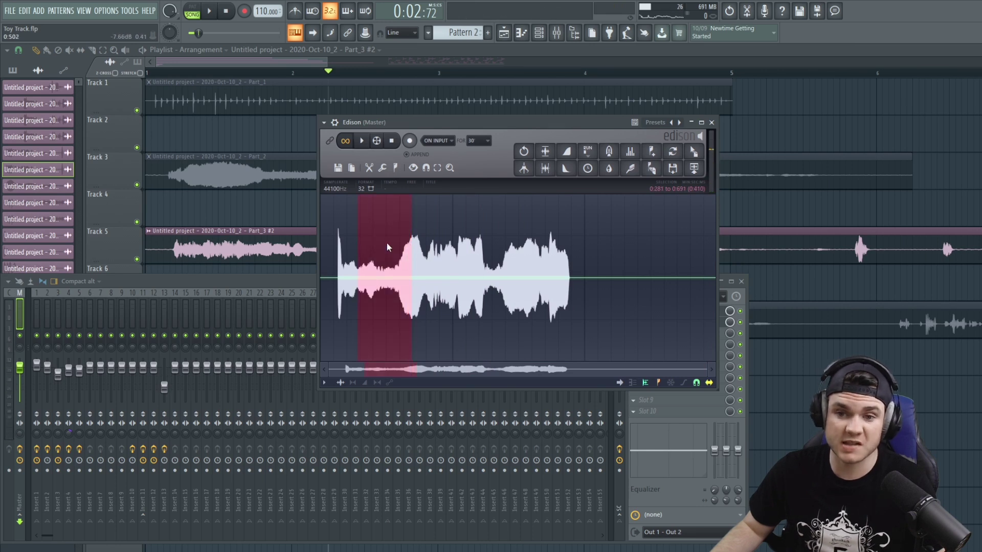
key(space)
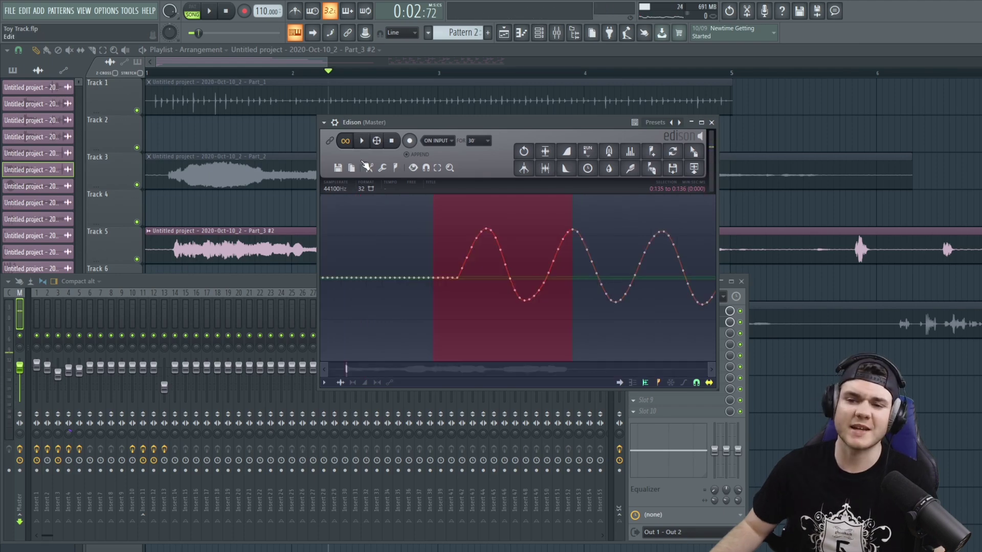
key(space)
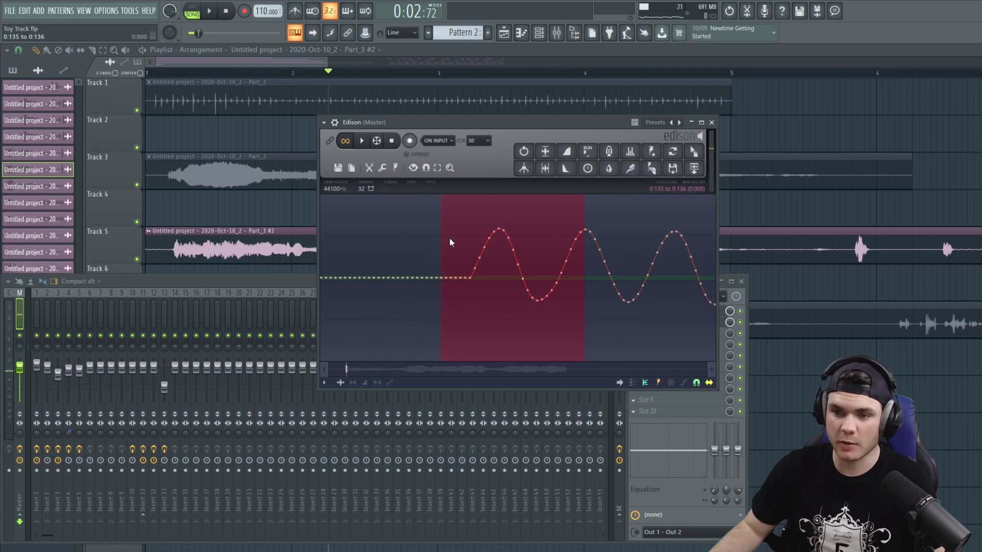
Trim the Edison recording to a very short wave cycle at the first attack, deleting the audio after it and the leading silence.
scroll(452, 245, down, 10)
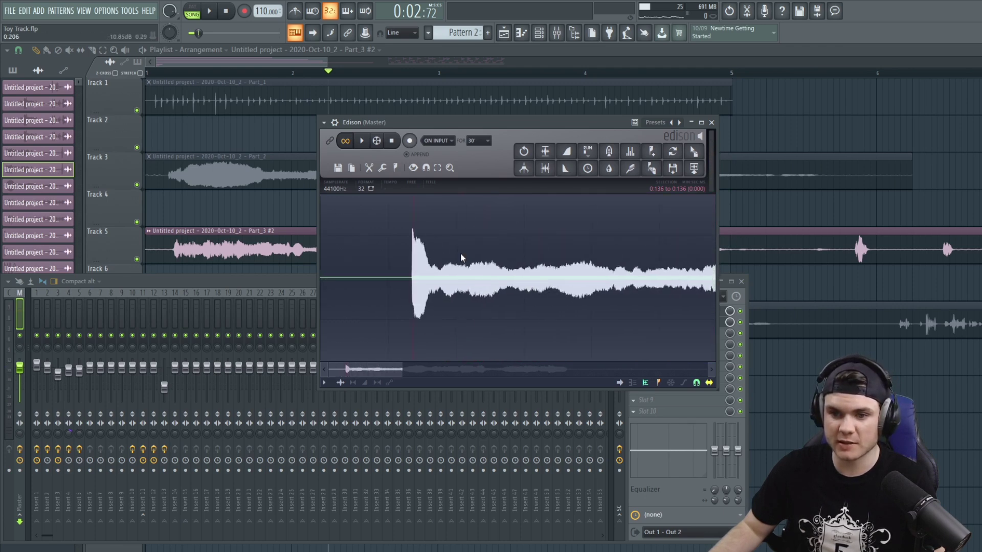
scroll(462, 257, down, 5)
drag(338, 258, 791, 283)
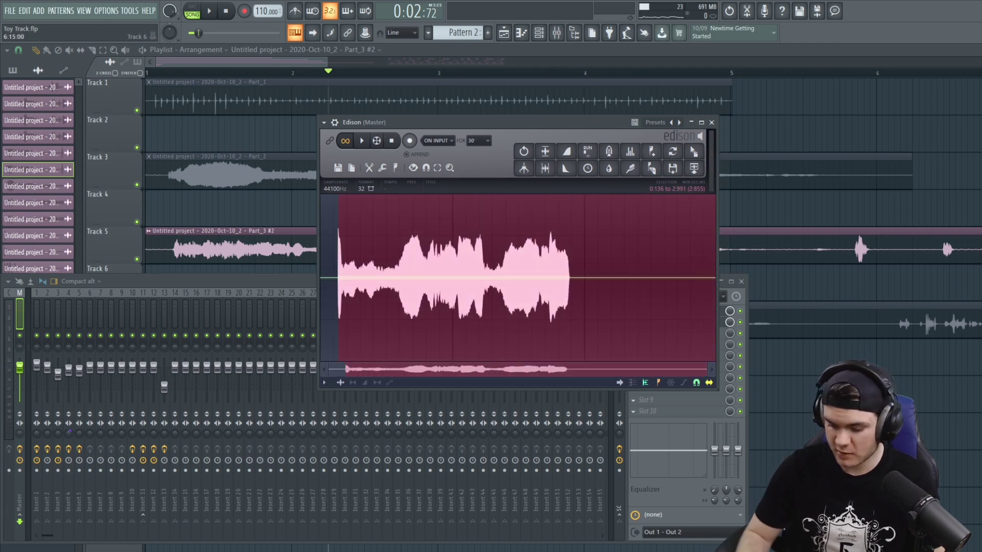
key(Delete)
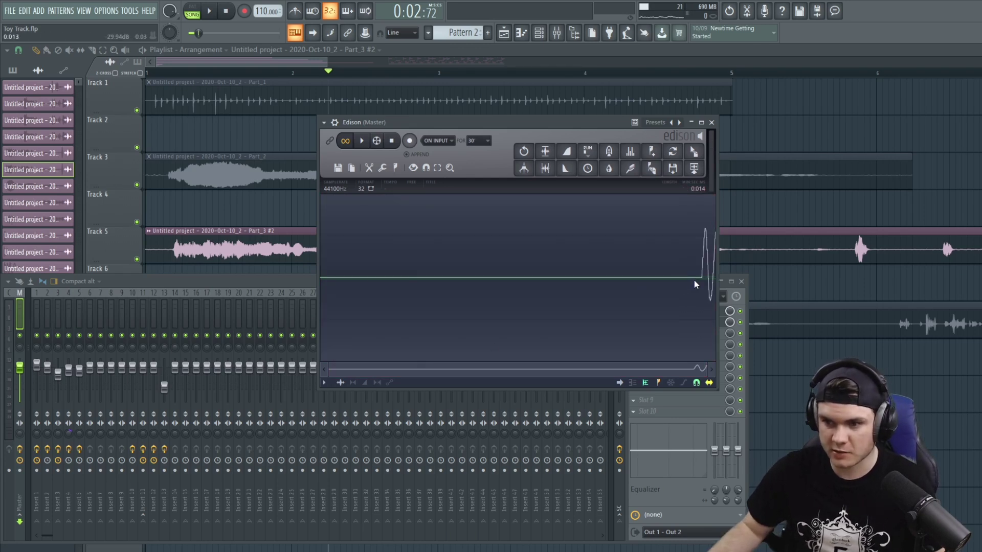
key(Delete)
key(space)
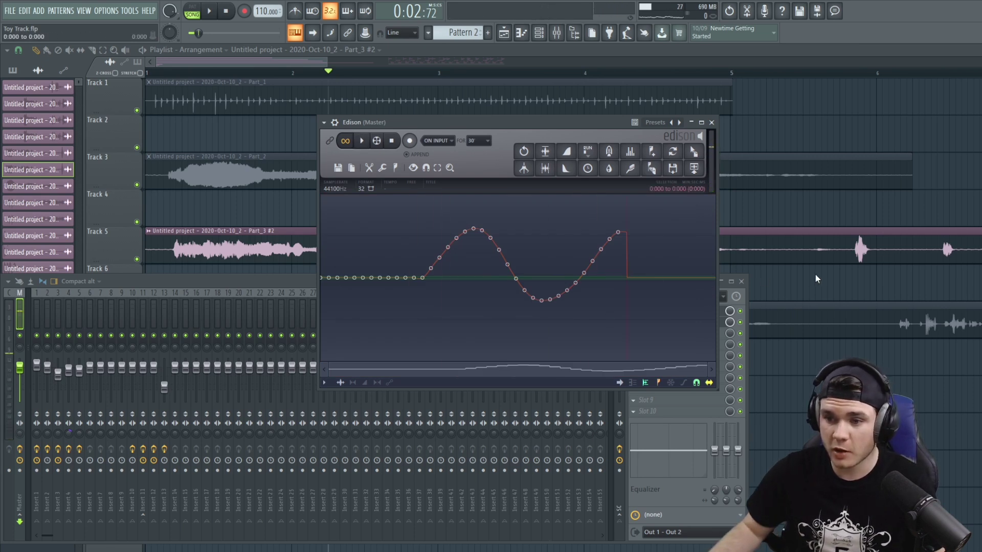
click(563, 170)
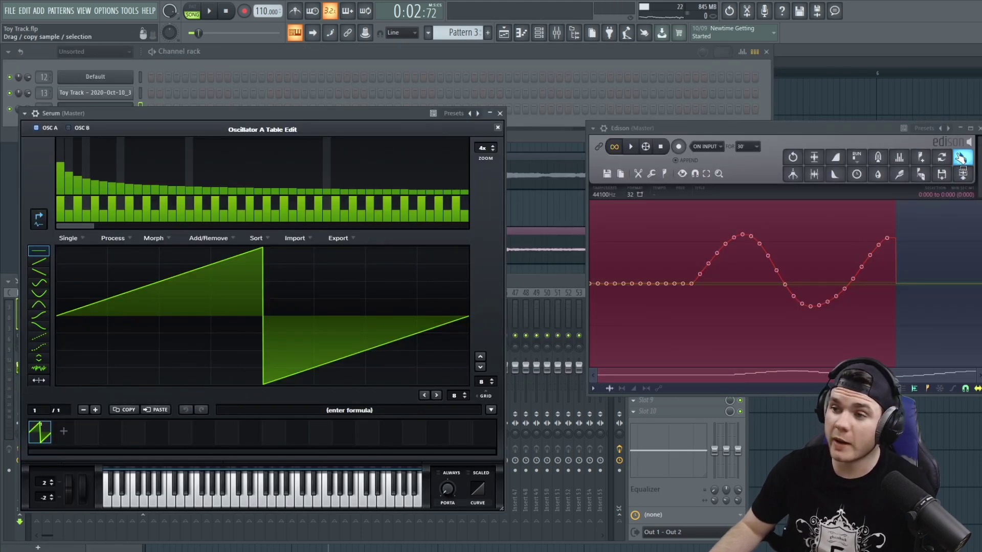
Import the trimmed wave cycle from Edison into Serum's Oscillator A as its wavetable frame and leave the table editor.
drag(965, 159, 37, 440)
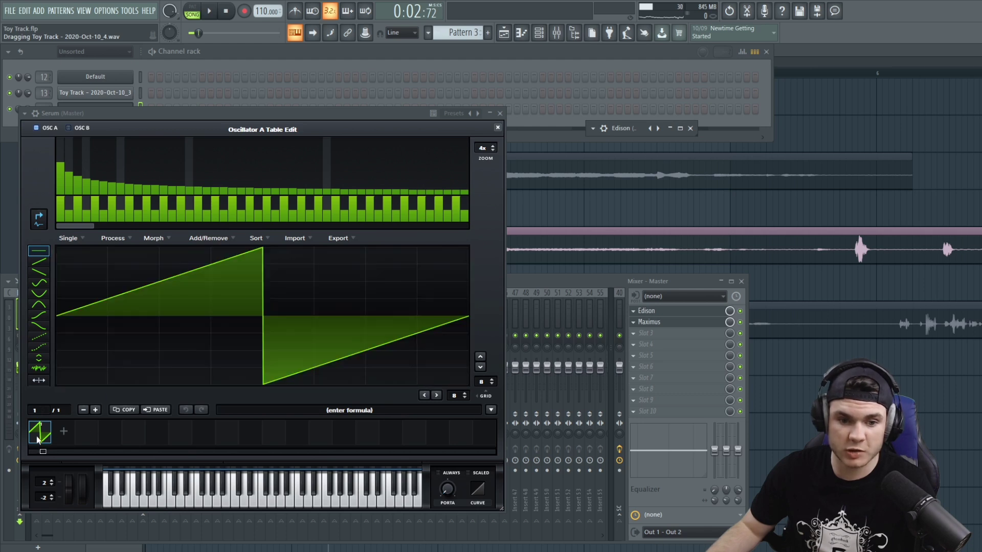
drag(141, 323, 222, 264)
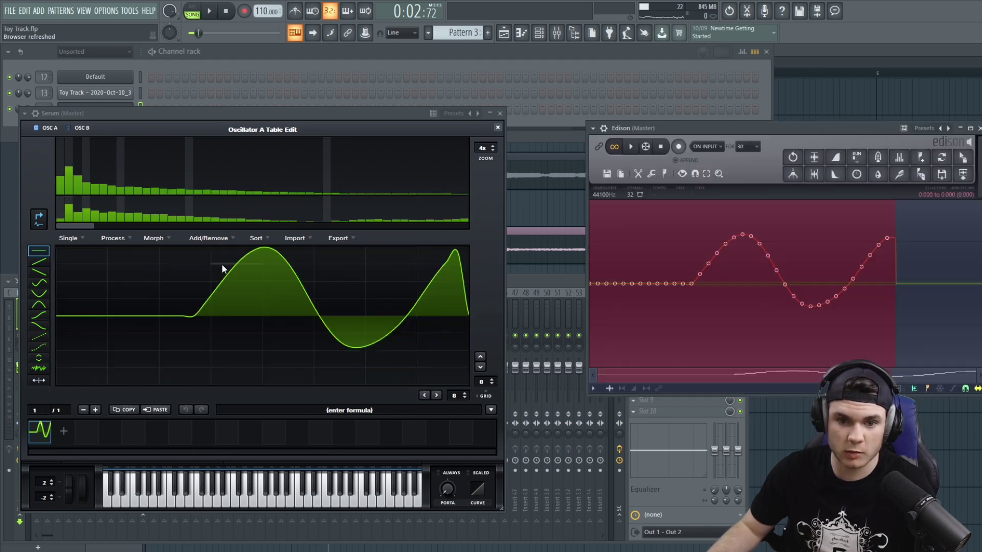
click(497, 127)
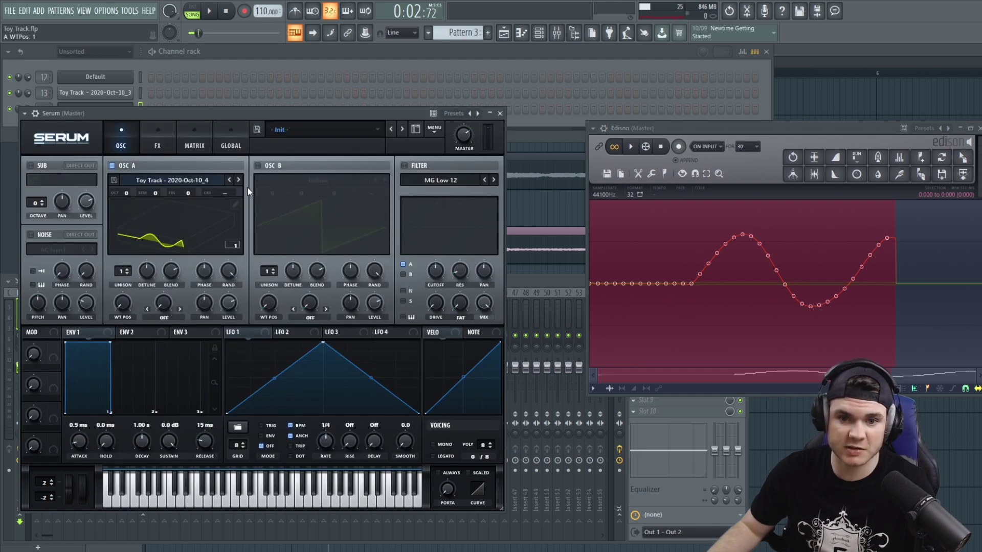
Close Edison and raise the first harmonic of Serum's Oscillator A wavetable while test notes play.
click(234, 204)
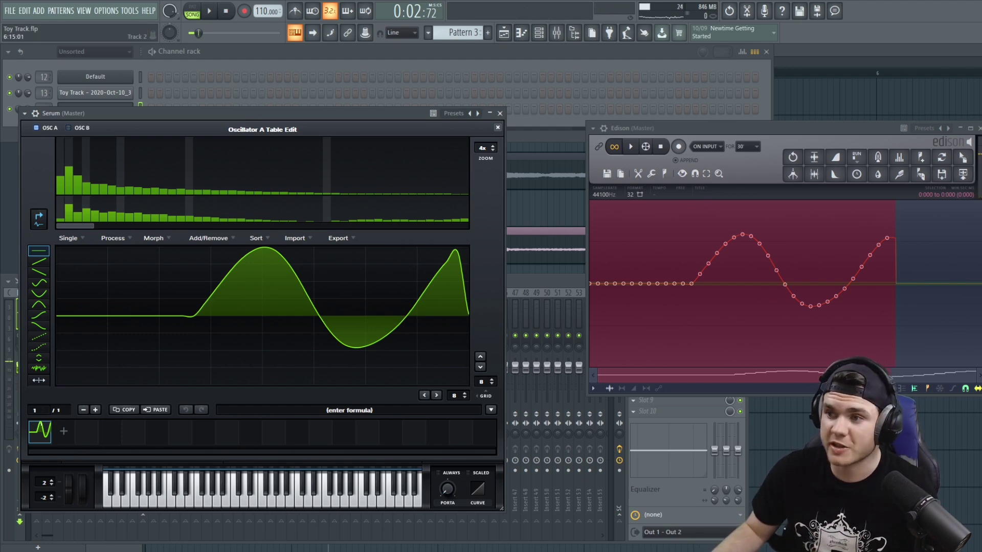
click(978, 128)
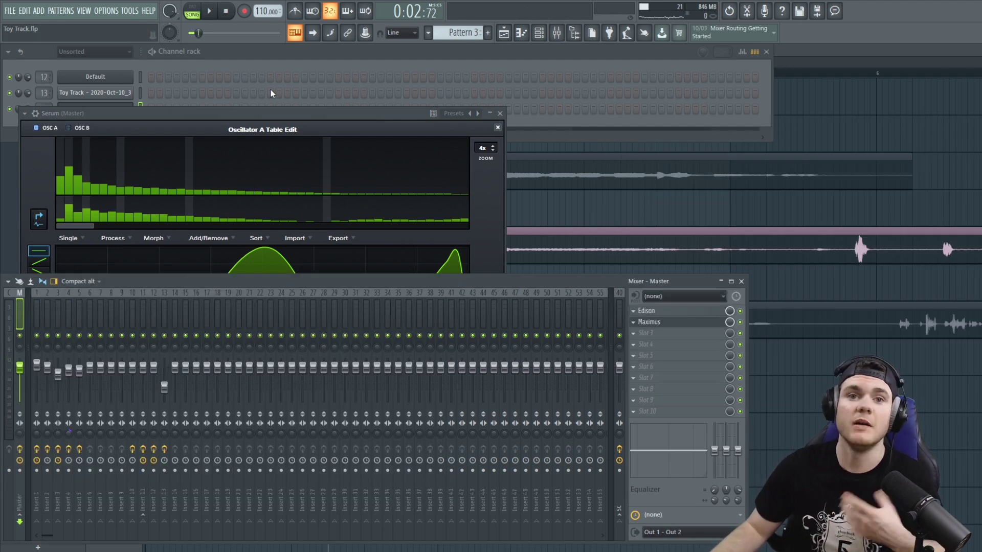
click(174, 115)
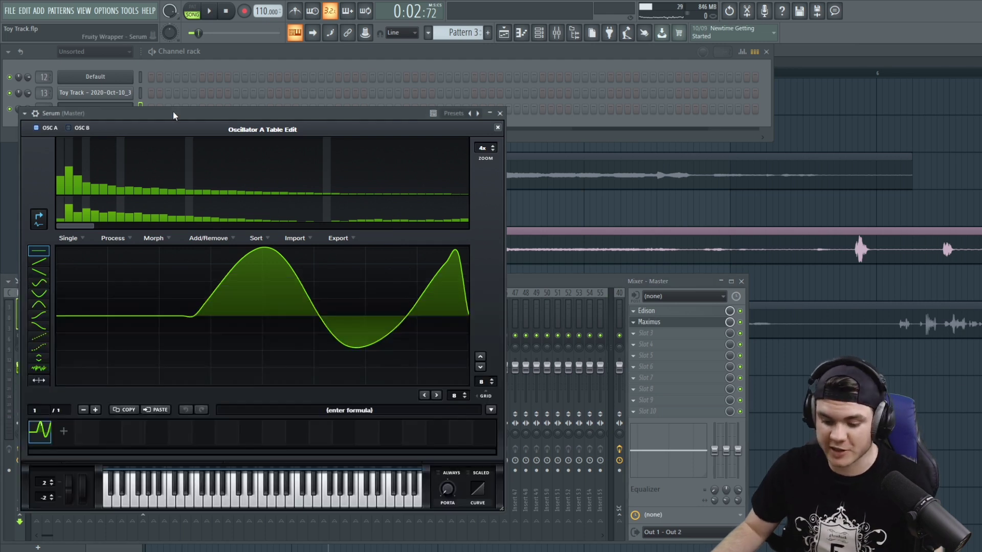
click(60, 162)
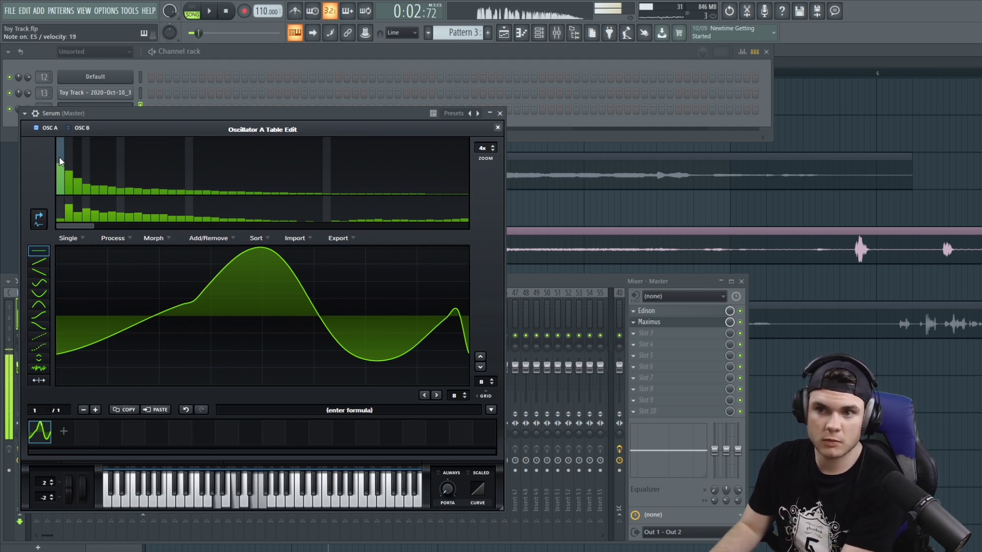
click(498, 128)
Set Oscillator A to 9 unison voices with reduced detune and add EQ, phaser, chorus, delay and reverb with adjusted mix levels.
drag(147, 271, 147, 319)
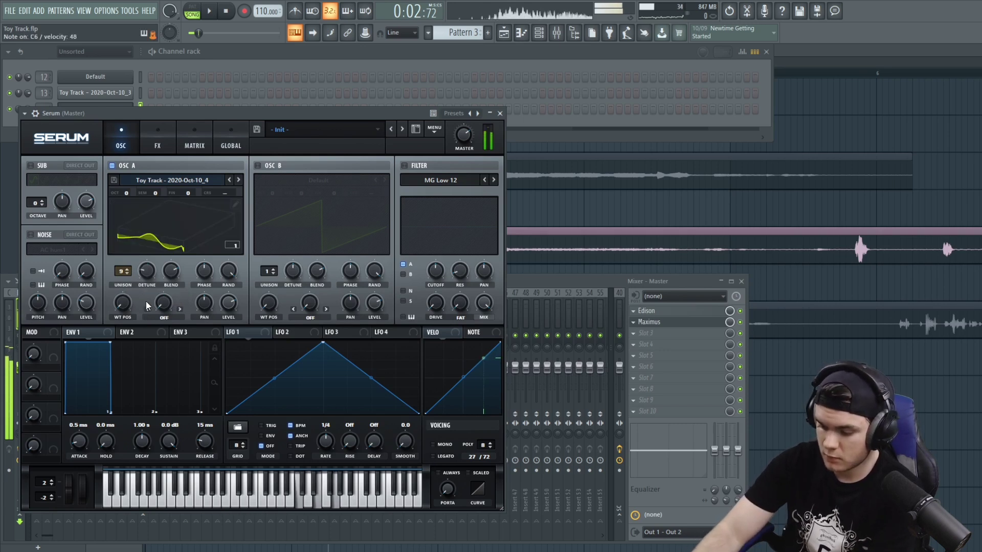
click(158, 141)
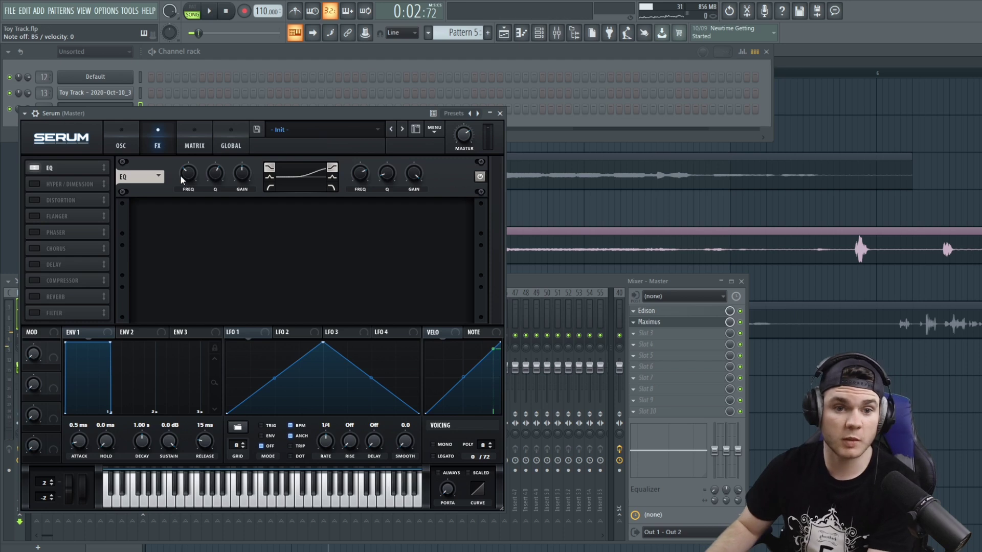
click(37, 233)
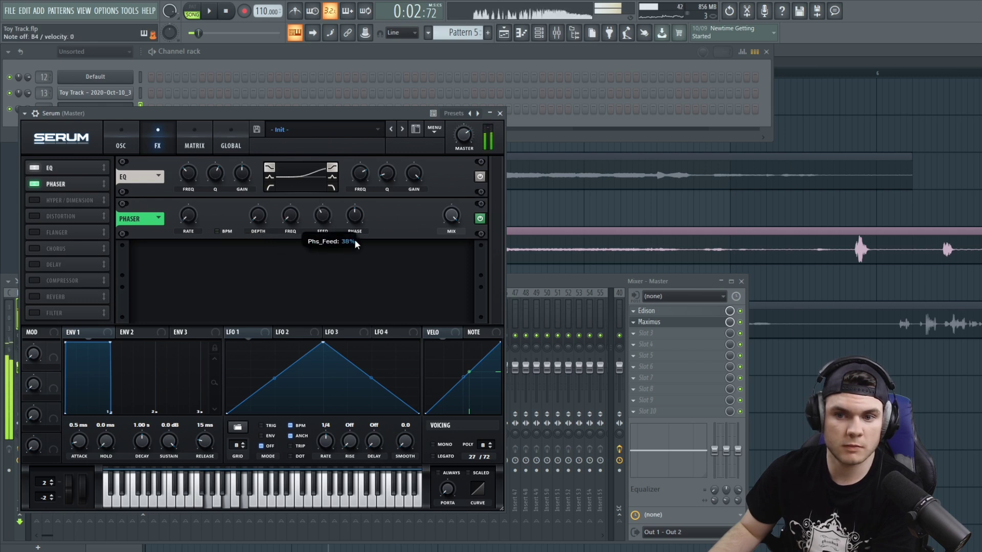
drag(451, 216, 439, 304)
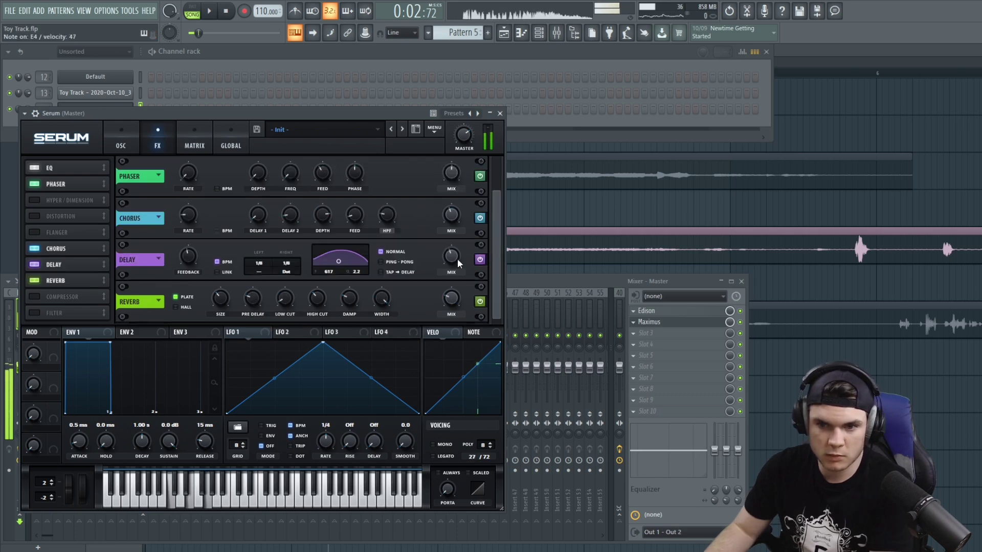
drag(338, 261, 347, 270)
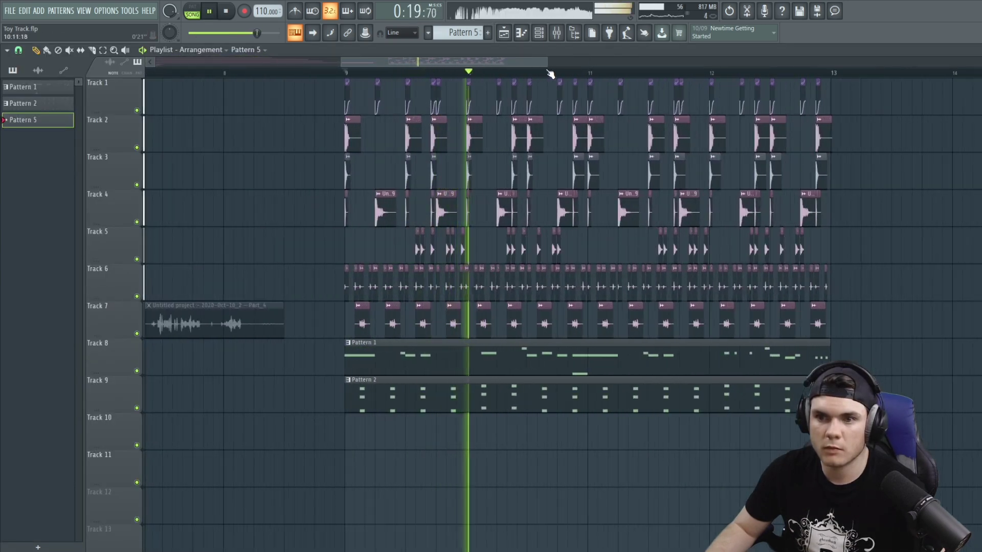
Open the Pattern 2 clip from the playlist and switch to Serum's empty piano roll in that pattern.
click(557, 33)
click(552, 33)
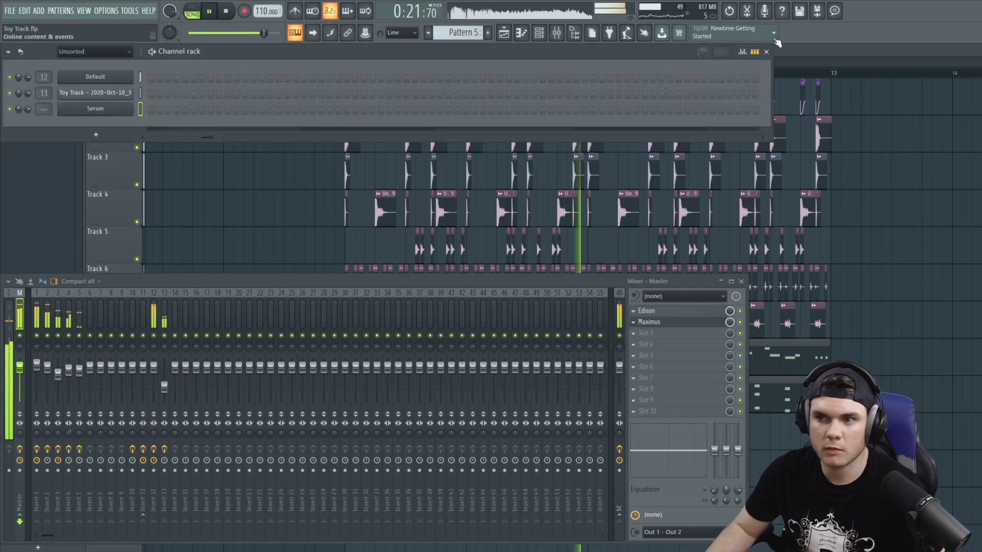
key(F5)
double_click(621, 400)
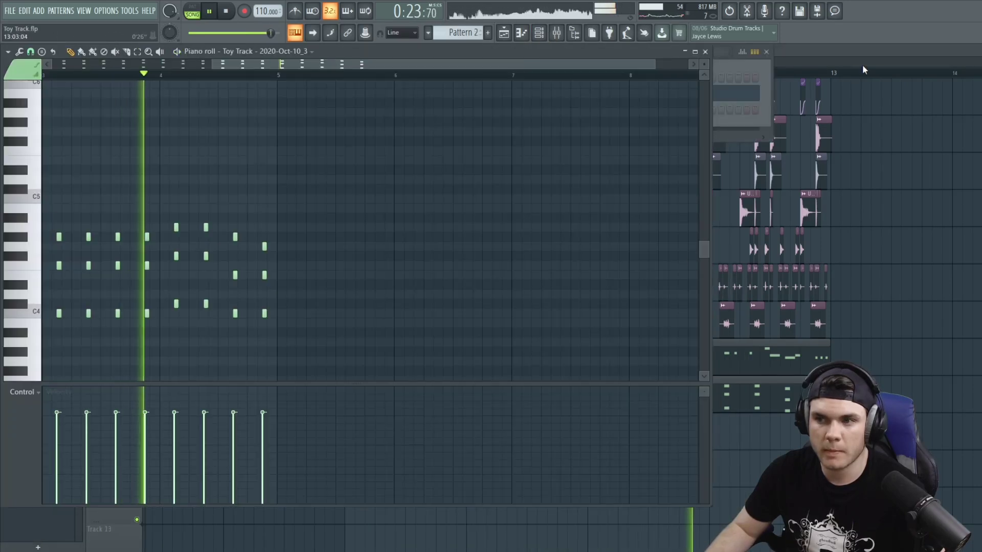
click(709, 54)
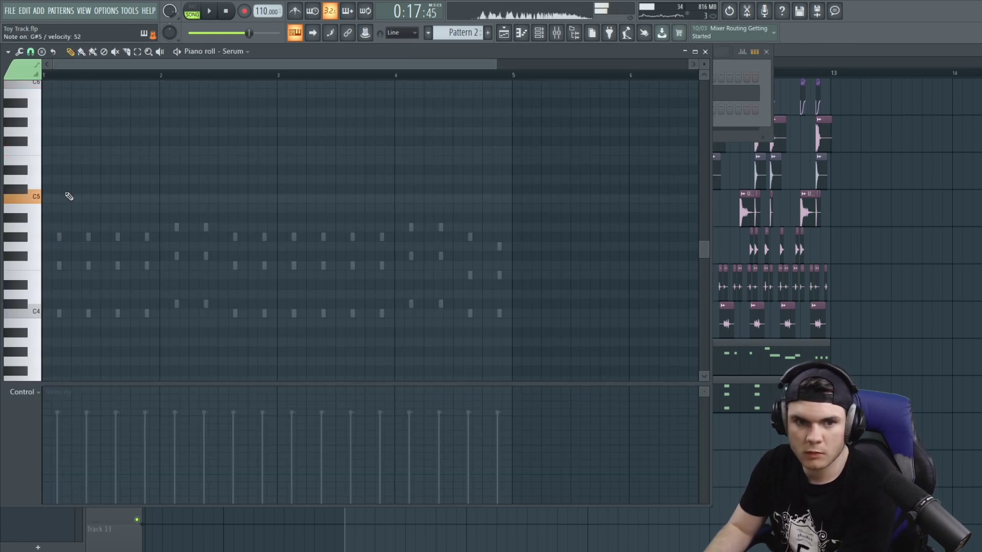
Place Serum chords C5–F5–G#5 at the pattern's start, G#4–C5–F5 at bar 3 and C5–E5–G5 at the end of bar 4.
click(30, 200)
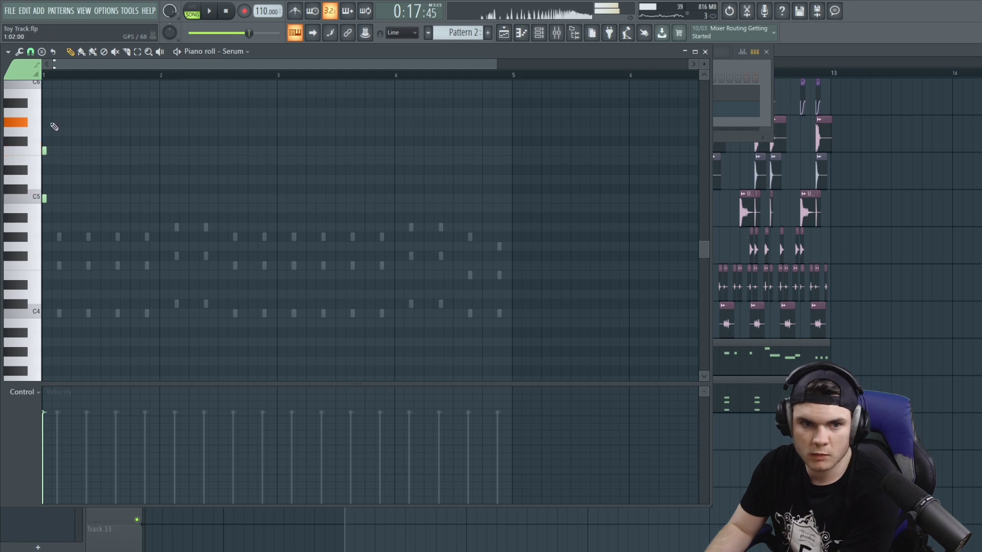
scroll(82, 101, up, 3)
key(space)
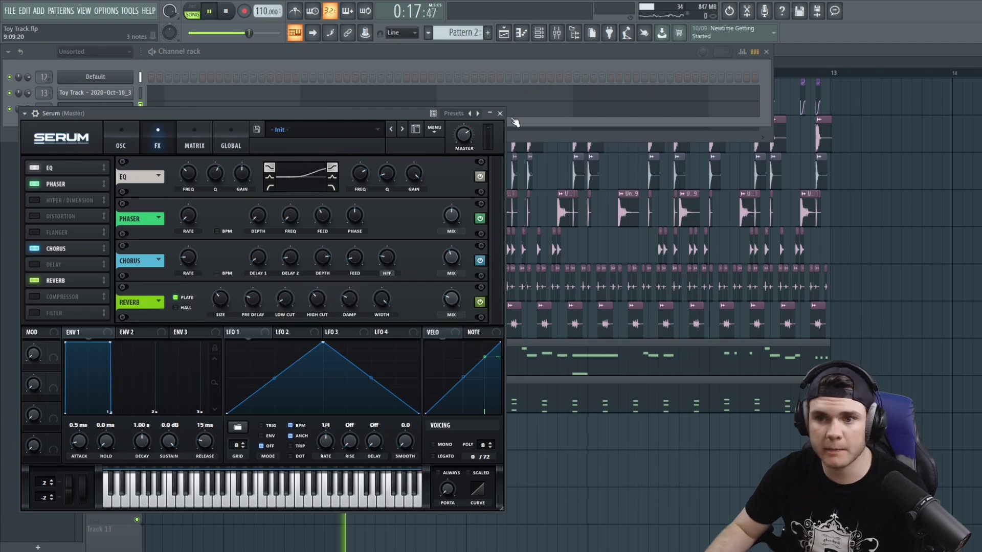
click(500, 113)
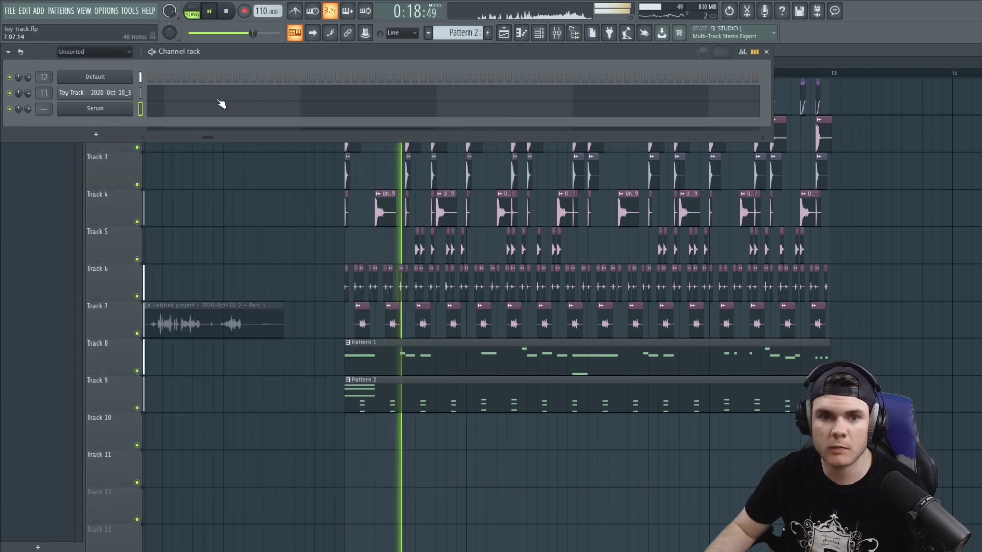
click(175, 112)
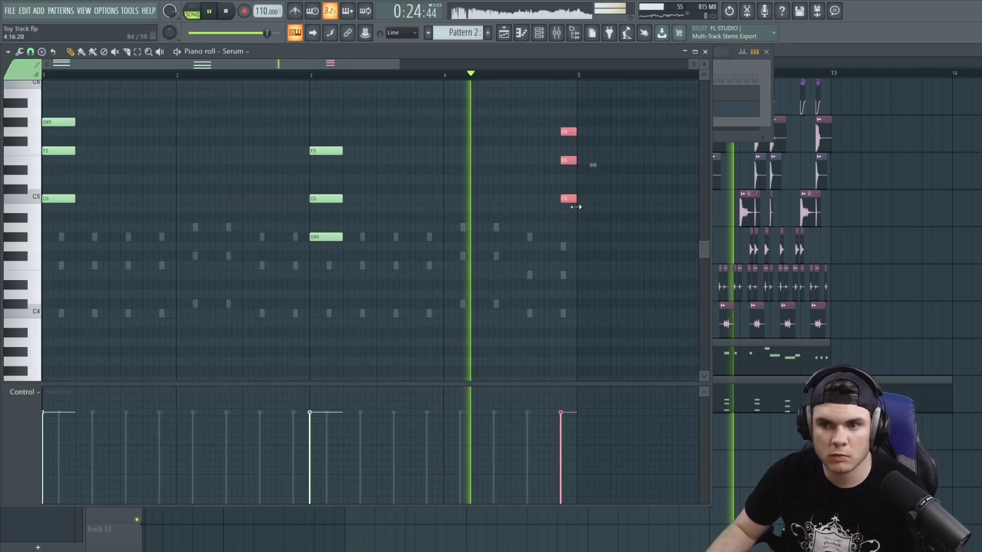
click(591, 256)
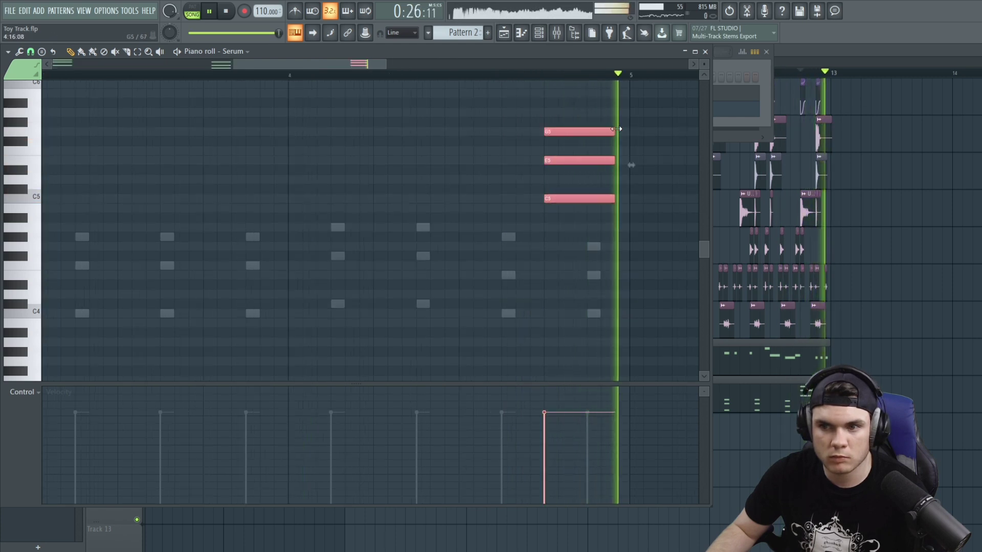
Add a short C5–E5–G#5 Serum chord just before bar 3 and play the section back.
key(space)
key(space)
key(space)
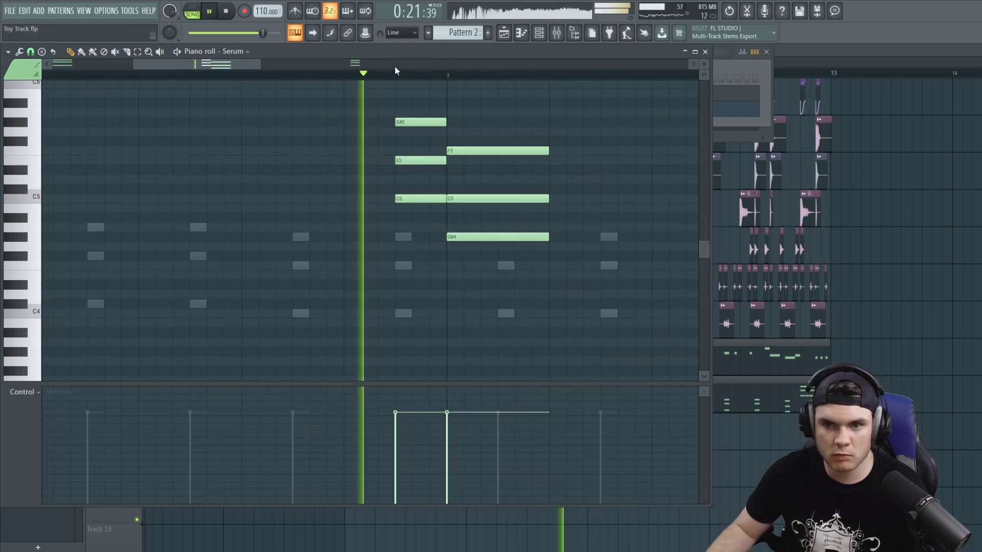
key(space)
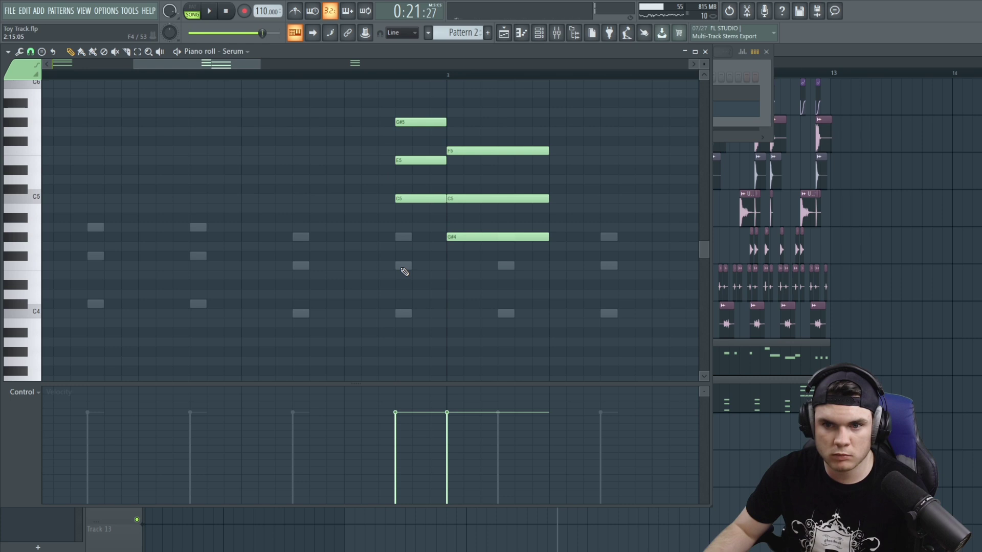
In the toy chord channel, lower the F4 note just before bar 3 to E4 and audition the pattern.
double_click(403, 265)
drag(403, 265, 402, 277)
key(space)
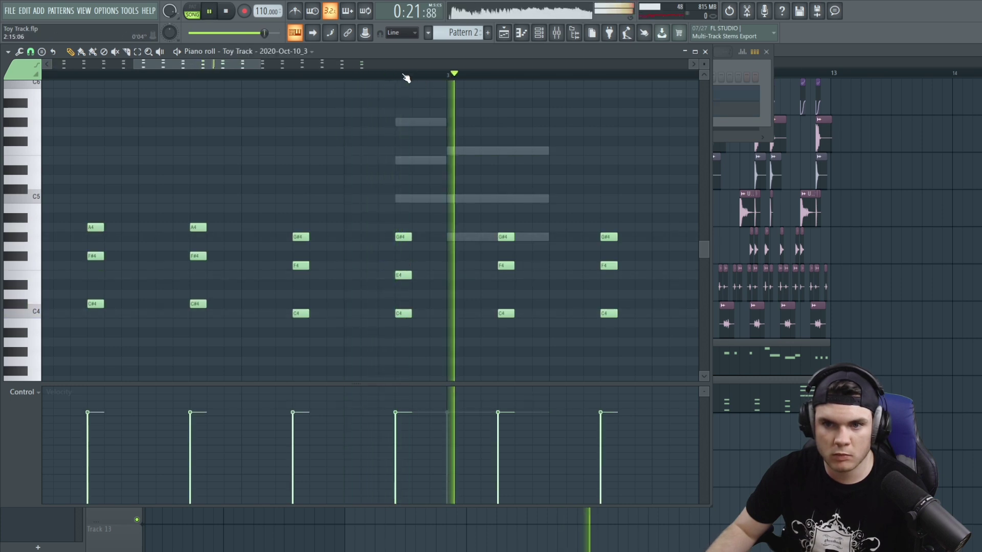
scroll(407, 77, down, 3)
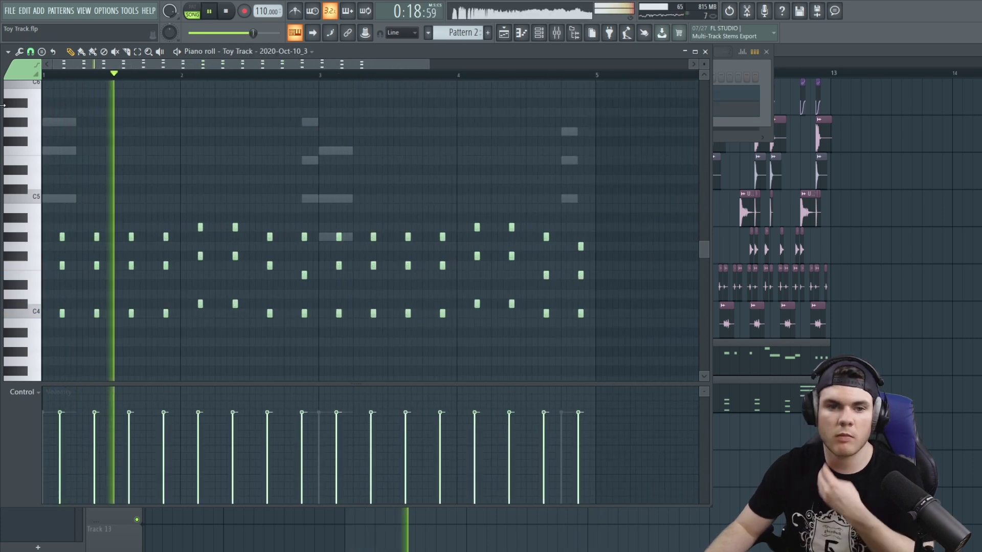
scroll(400, 224, down, 2)
scroll(400, 223, up, 4)
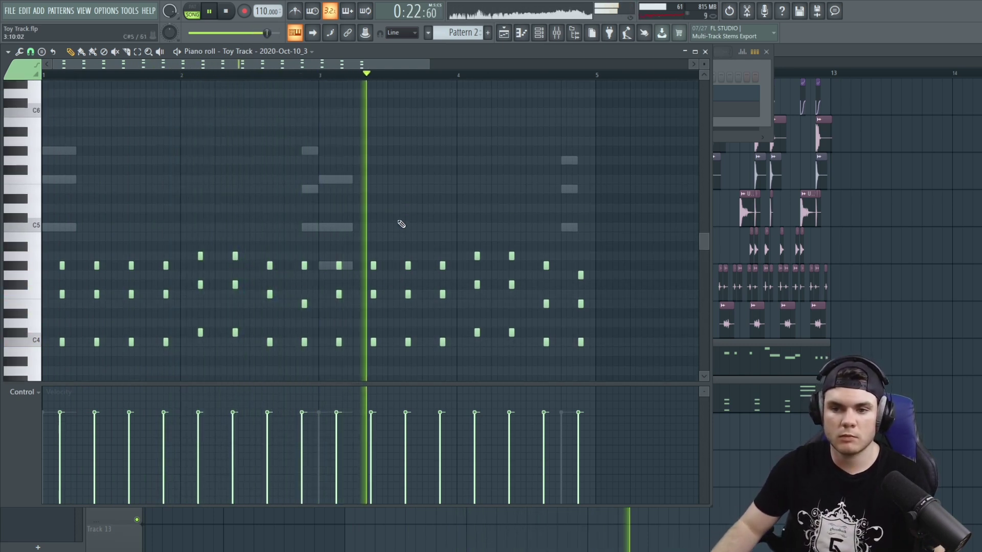
click(655, 151)
right_click(655, 151)
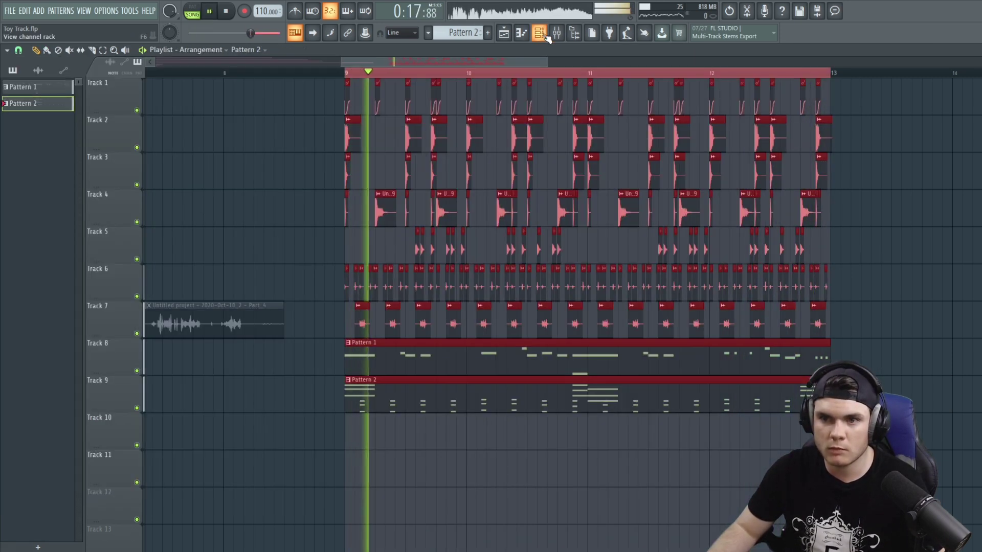
Reopen Serum from the channel rack, switch off its reverb and show the oscillators.
click(125, 109)
click(155, 132)
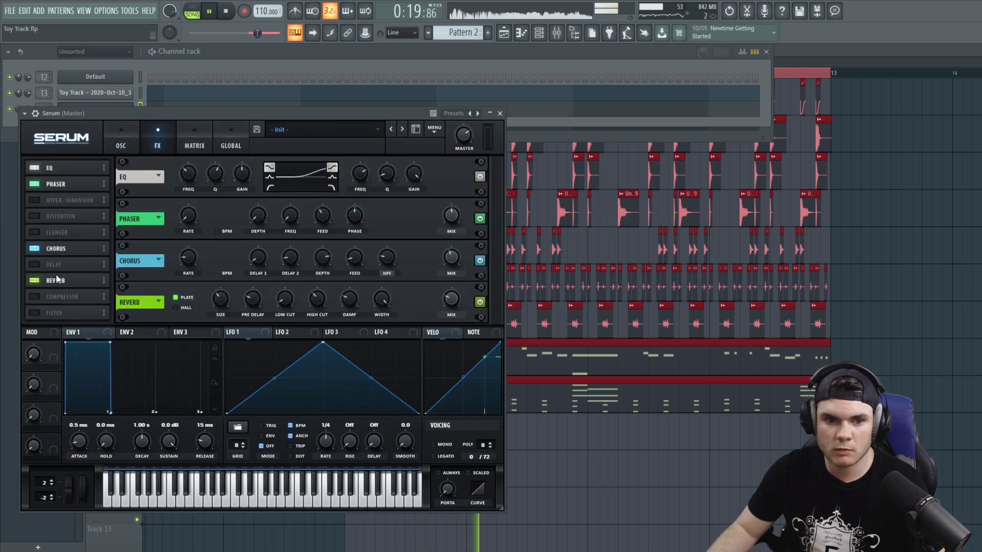
click(32, 302)
click(121, 134)
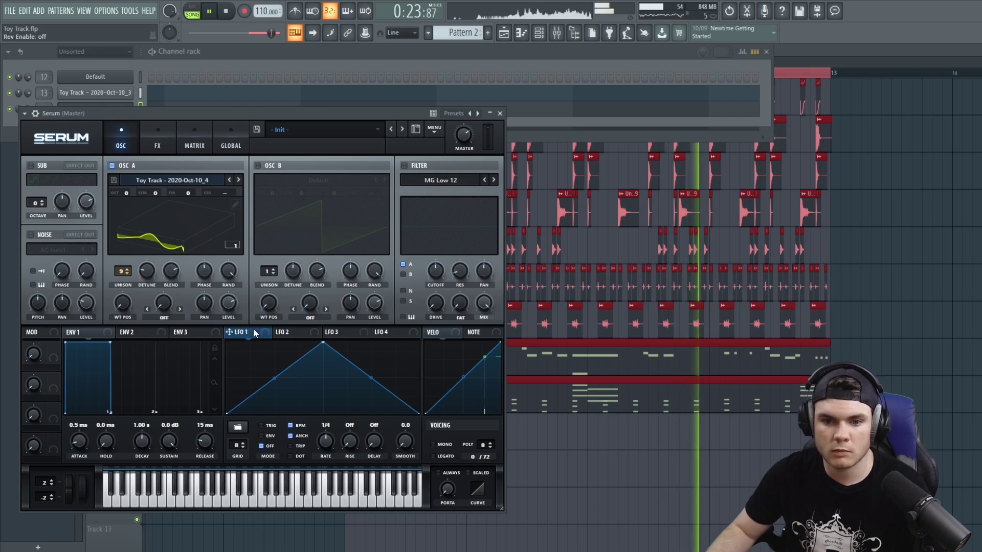
Reshape LFO 1 to start at mid-level, peak a quarter of the way in and dip to zero near three quarters.
drag(228, 412, 233, 379)
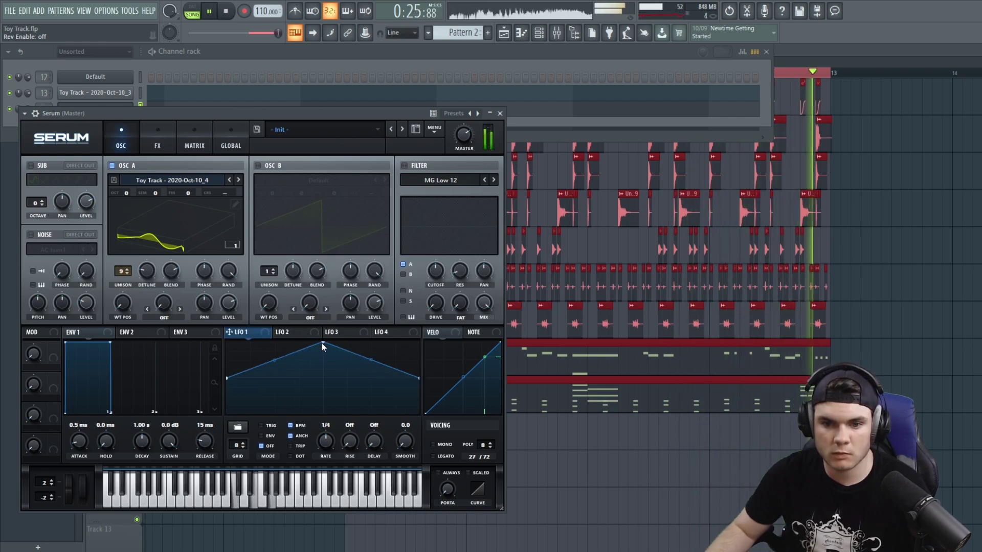
drag(323, 342, 276, 343)
double_click(348, 407)
drag(349, 407, 384, 418)
Modulate Oscillator A's fine pitch with LFO 1 in trigger mode at 8.7 Hz and set its octave to +1 while playing back.
drag(147, 271, 148, 246)
key(space)
key(space)
key(space)
key(space)
drag(129, 193, 132, 183)
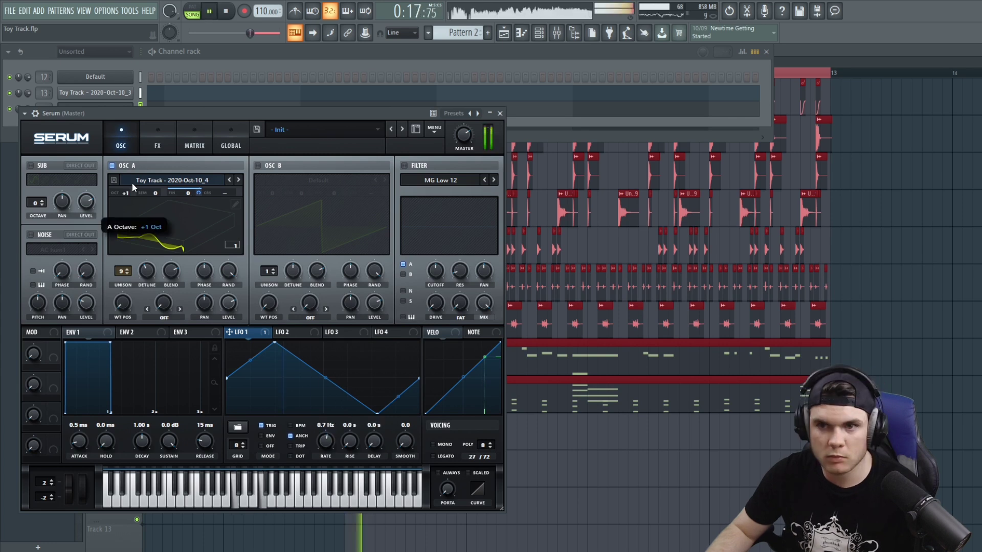
key(space)
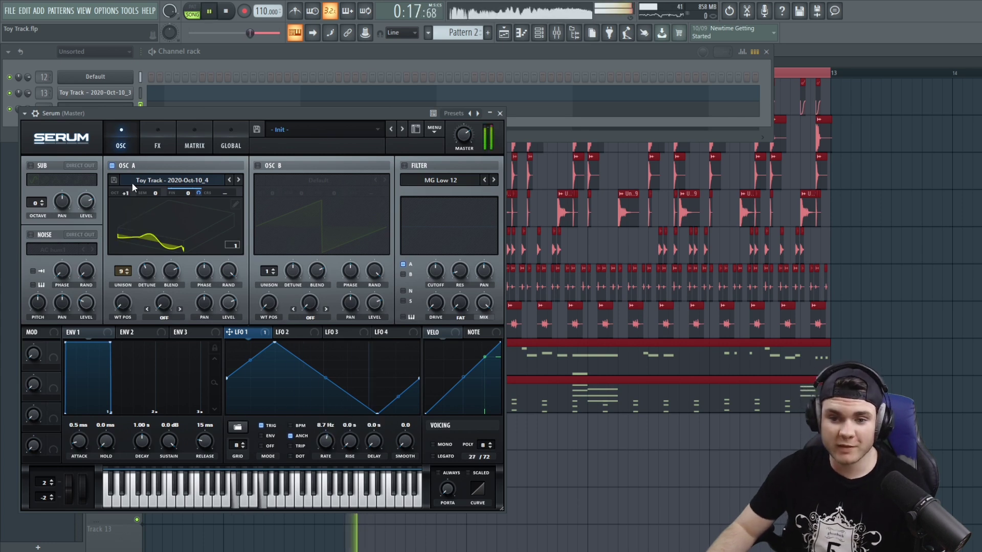
Lower the LFO 1 rate to 7.9 Hz, set Serum's master volume to 57% and close Serum.
scroll(329, 441, down, 3)
scroll(330, 442, up, 1)
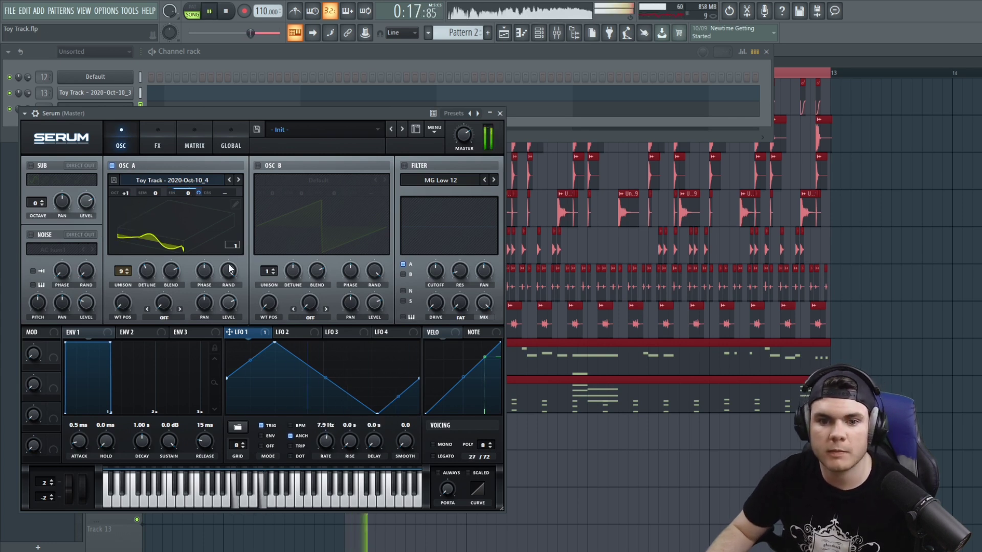
drag(462, 135, 455, 163)
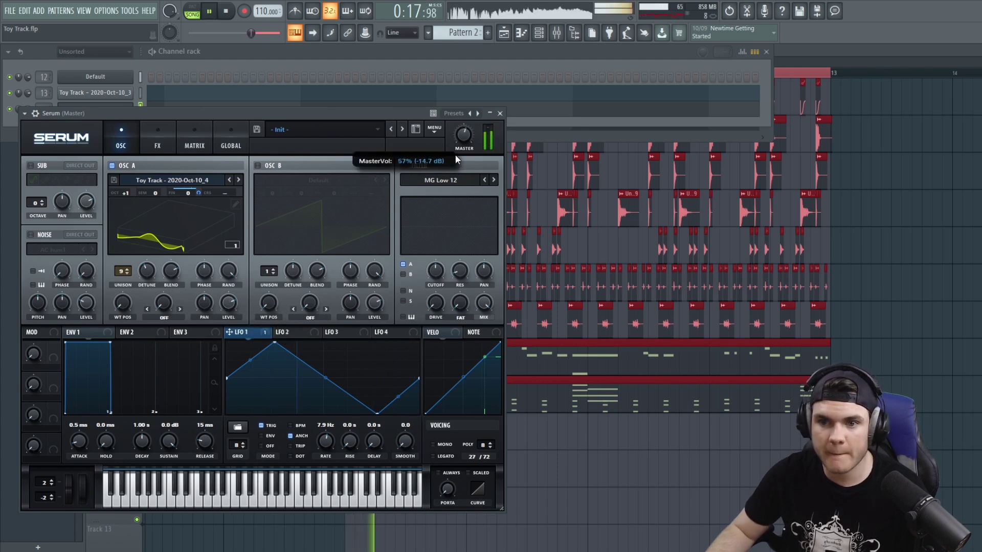
key(Escape)
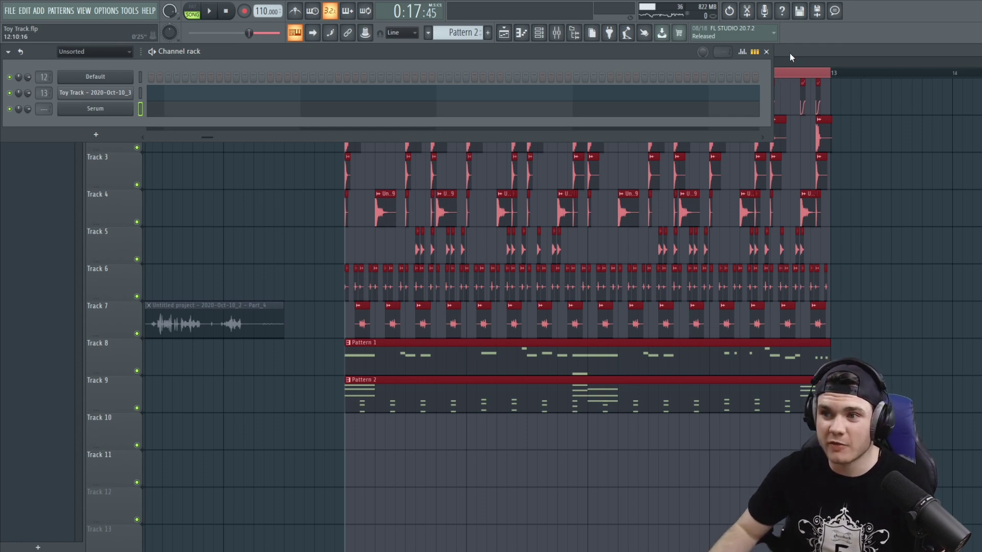
Play the arrangement and inspect the Harmor bass settings from the channel rack.
click(766, 51)
drag(417, 64, 439, 67)
key(space)
key(F6)
click(121, 109)
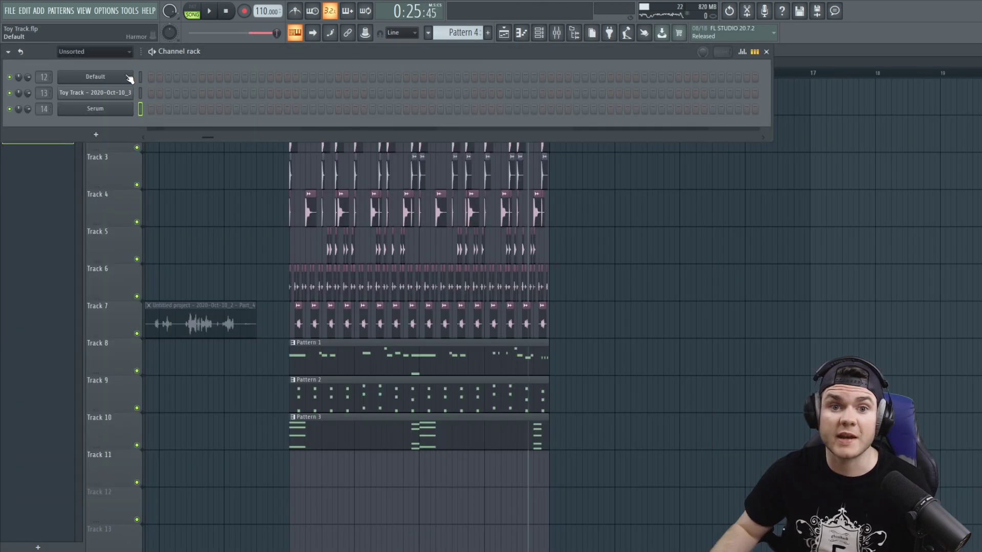
click(110, 77)
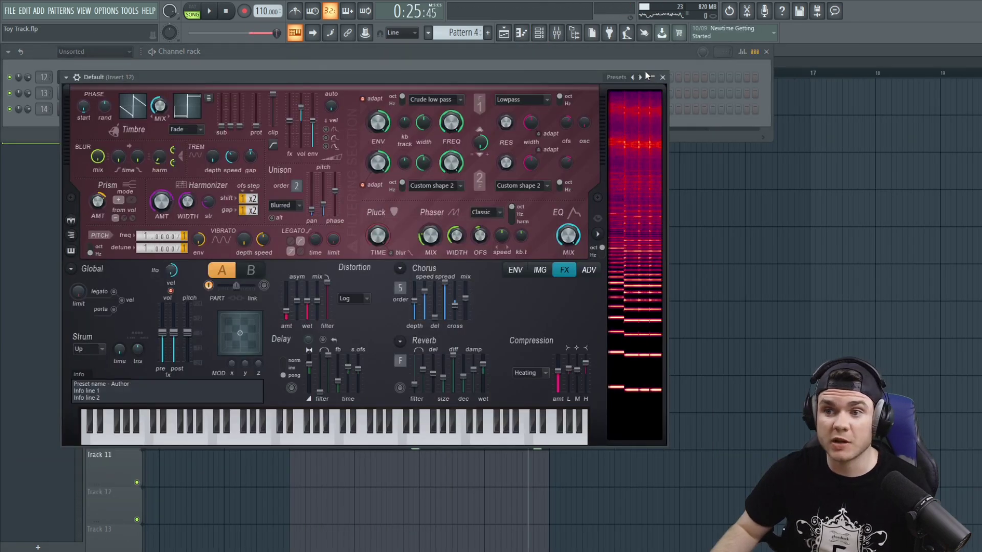
click(662, 76)
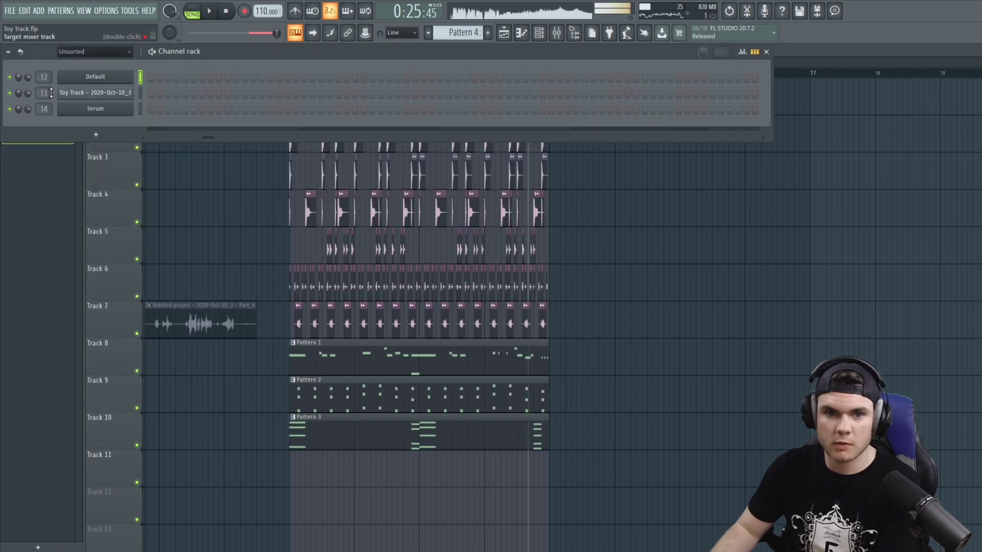
Clone the Harmor bass channel and open the clone's settings.
right_click(69, 76)
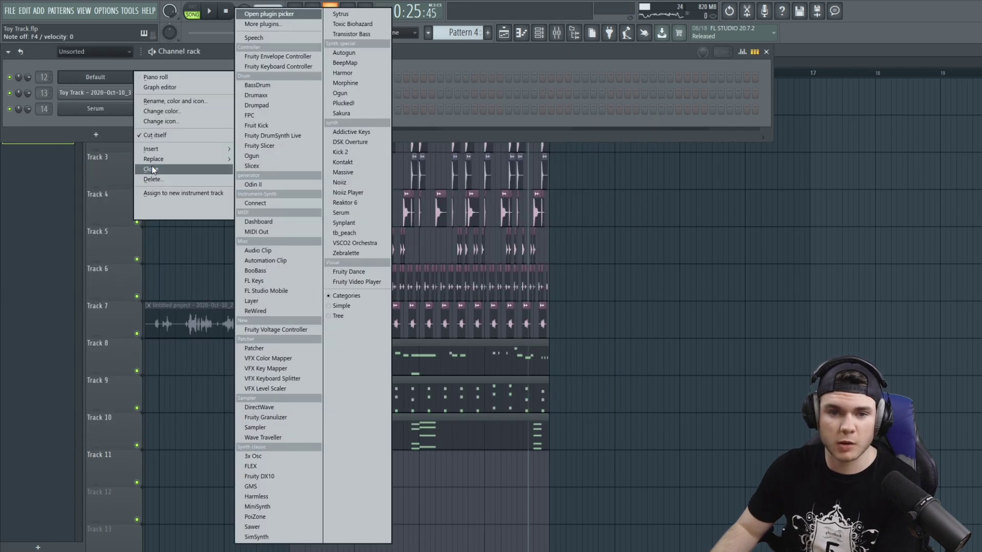
click(151, 167)
click(75, 93)
click(72, 95)
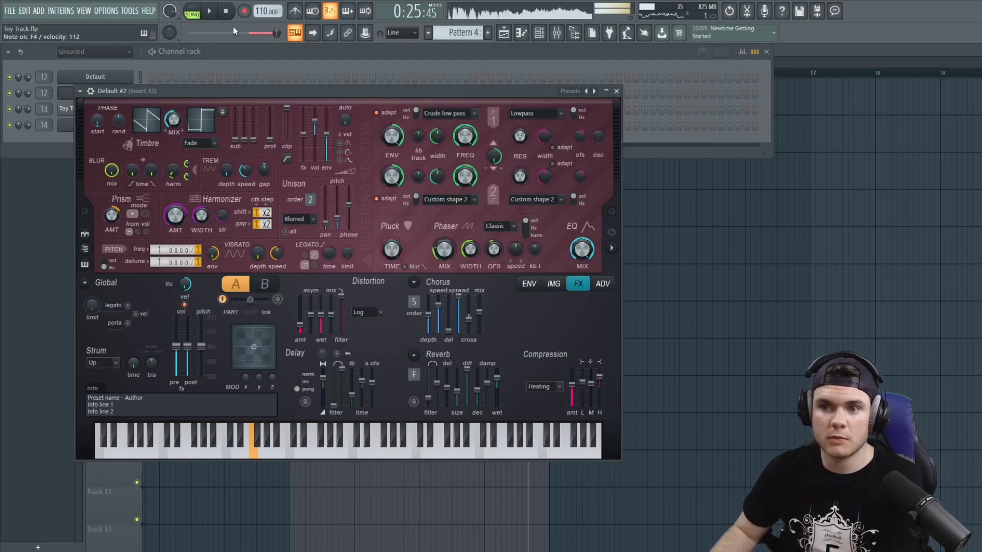
Check mixer insert 12, raise the cloned Harmor's phaser mix and set its unison order to 3 while testing notes.
click(557, 34)
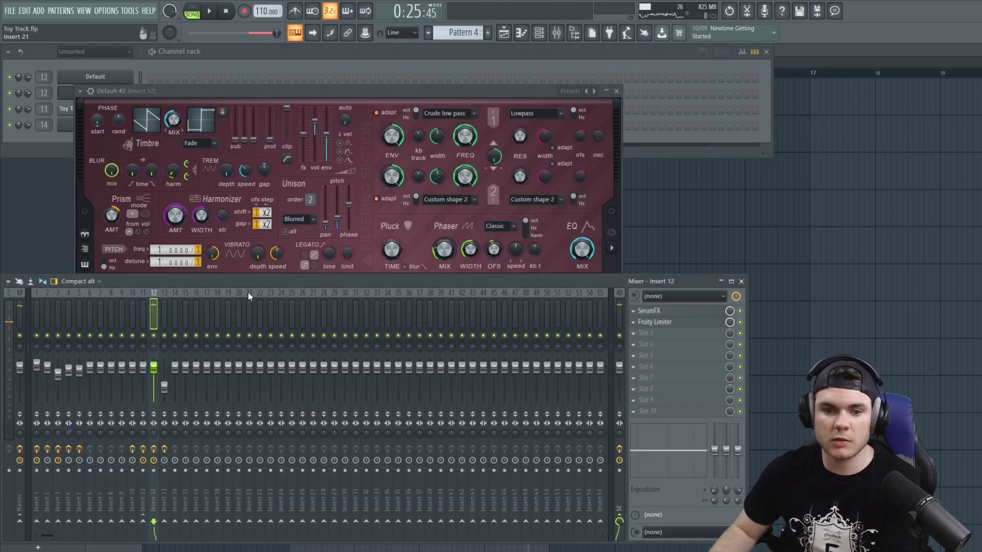
click(242, 89)
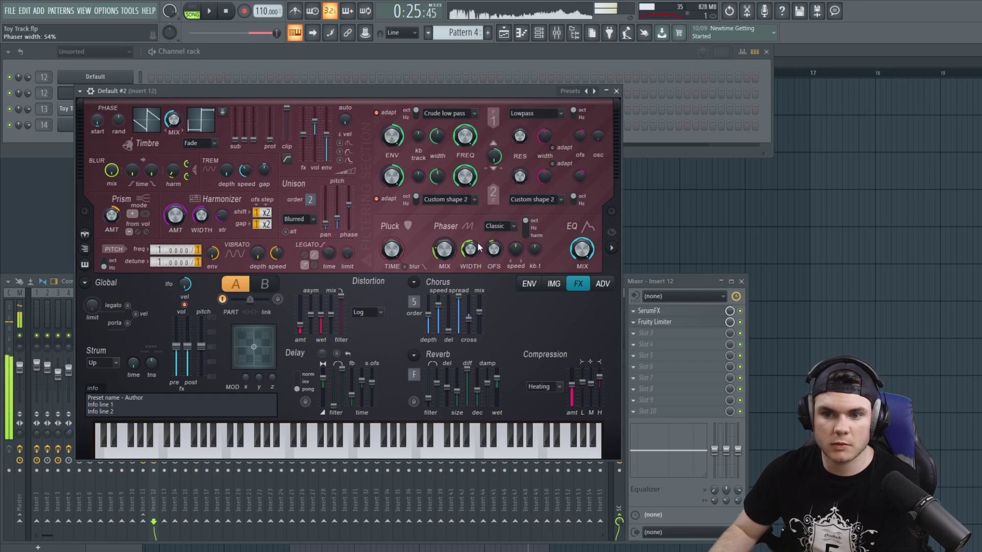
key(v)
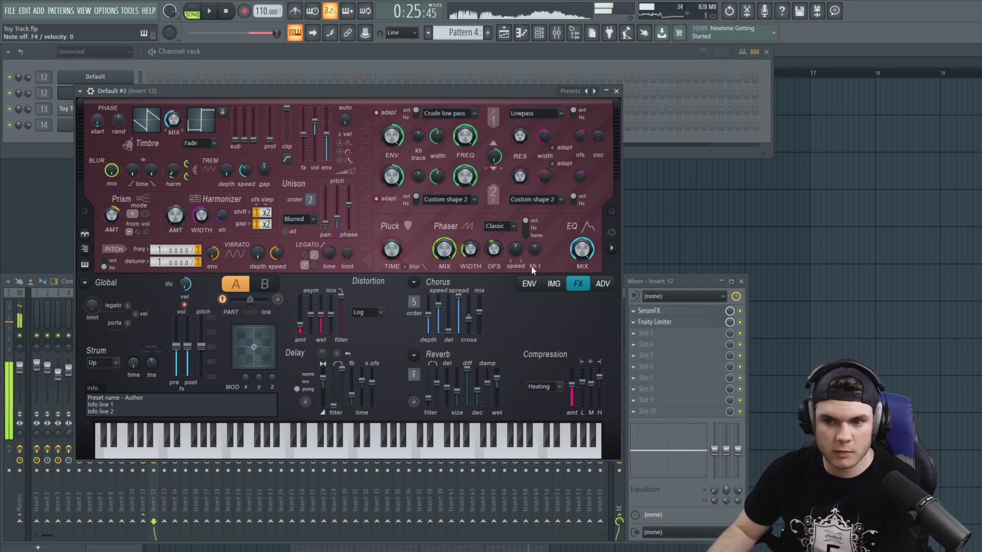
drag(309, 199, 310, 193)
key(v)
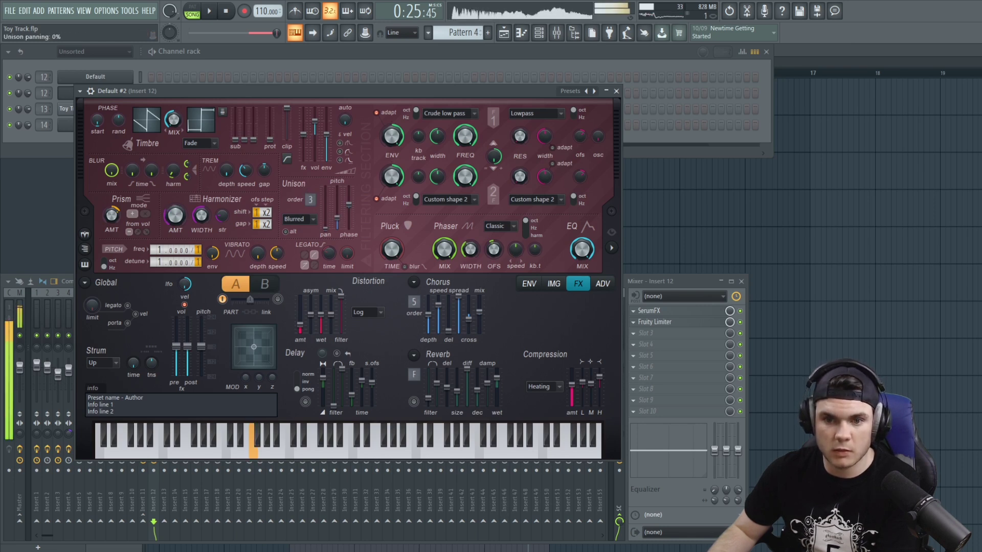
Show the cloned Harmor's image section and spectral display, and adjust the phaser width to about 16% while playing test notes.
click(553, 284)
key(v)
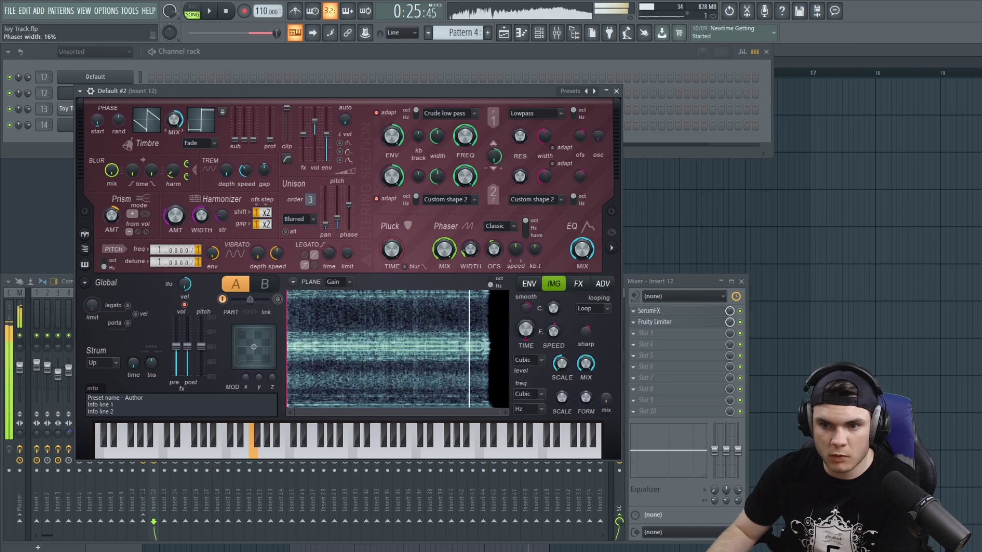
key(v)
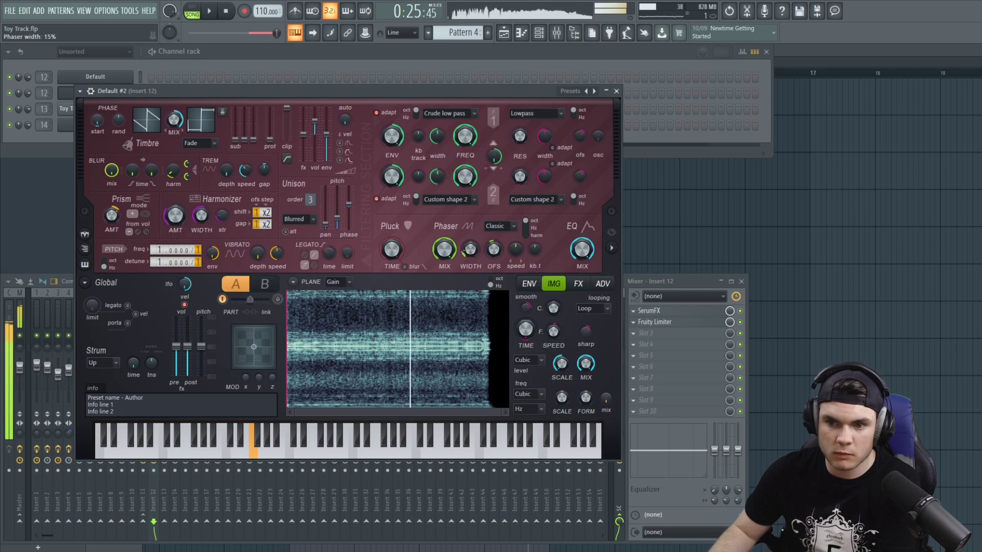
key(v)
click(611, 248)
key(v)
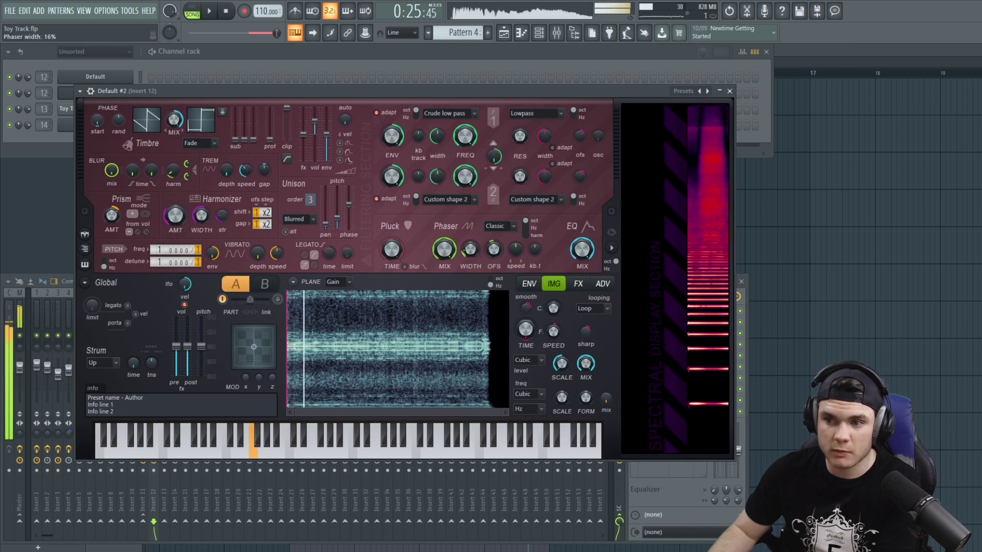
drag(470, 249, 473, 249)
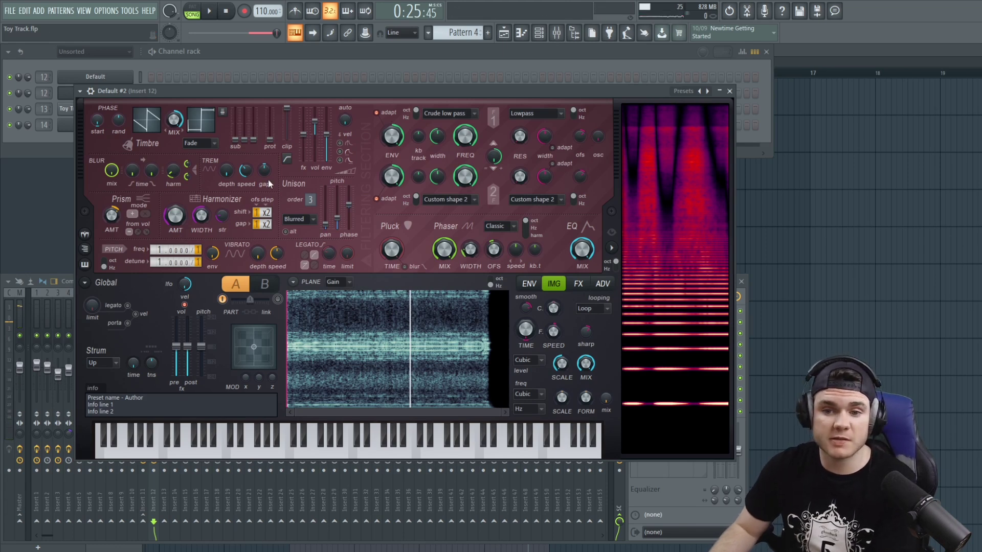
key(v)
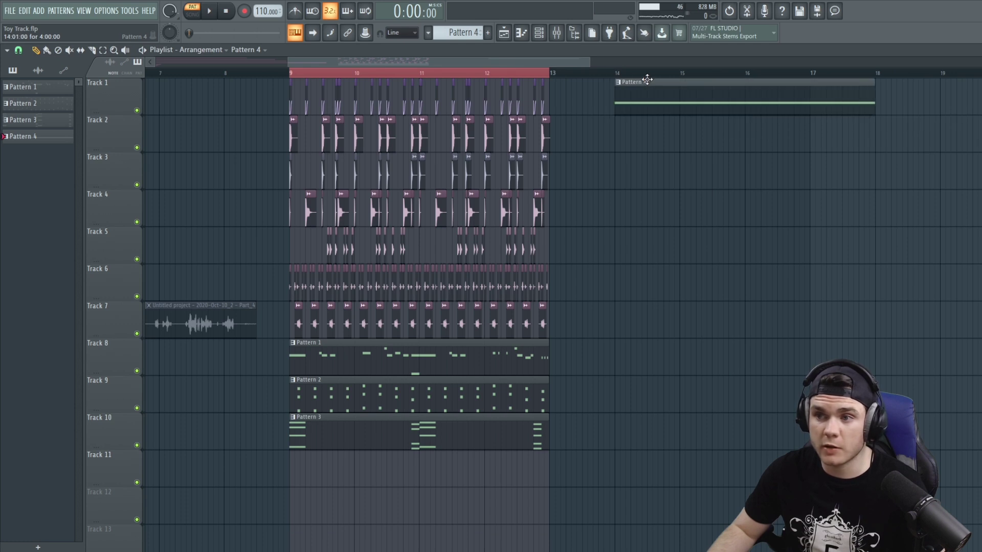
Select the Pattern 4 clip and set the playlist time selection from bar 13 to bar 18.
click(647, 80)
drag(551, 73, 859, 76)
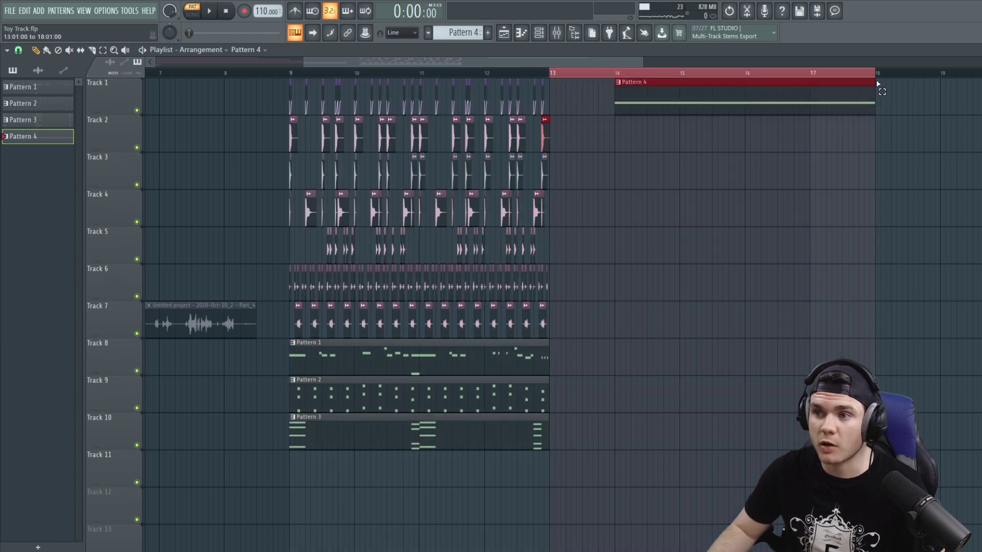
drag(566, 64, 597, 64)
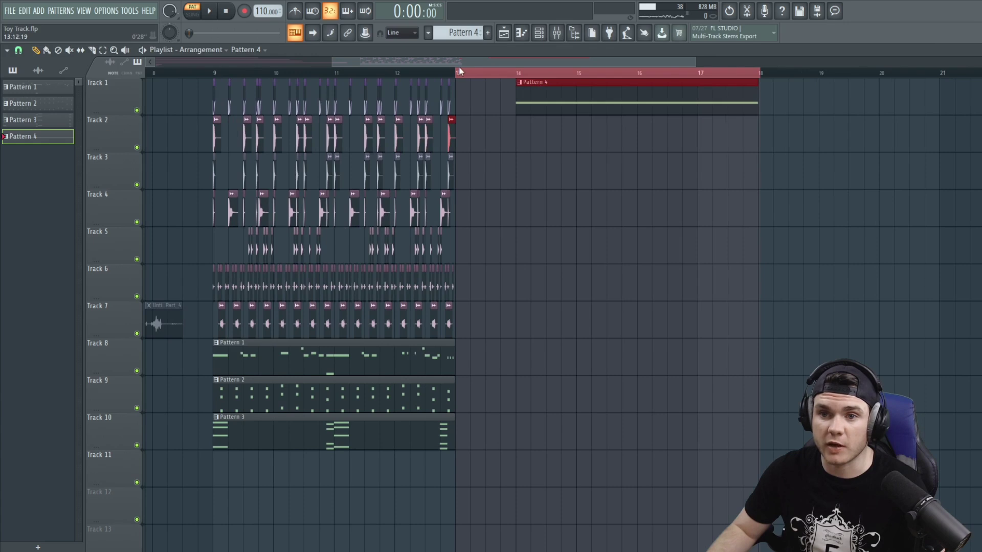
Move the start of the playlist time selection to bar 14 so it spans bars 14 to 18 over the Pattern 4 clip.
drag(458, 73, 525, 73)
click(619, 203)
right_click(639, 215)
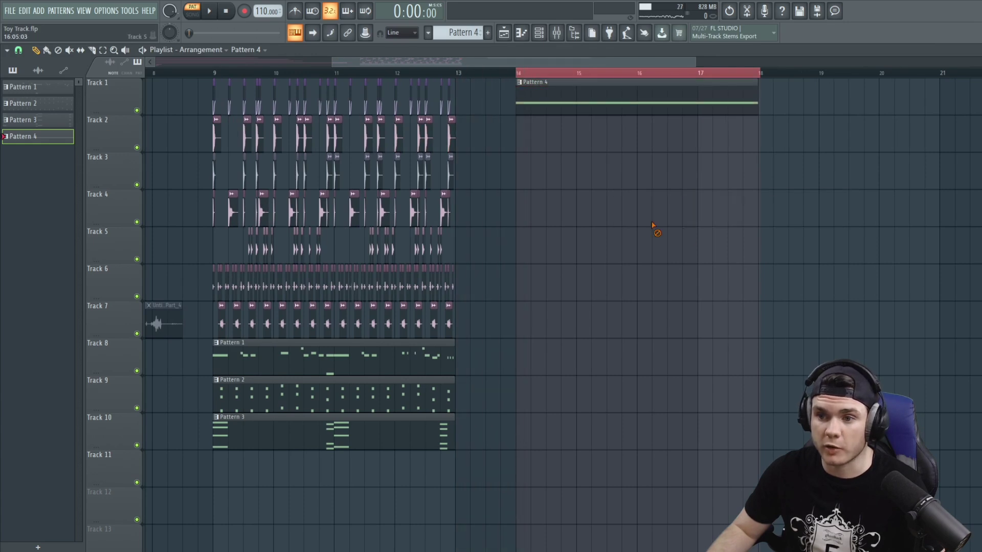
Record notes and automation into Pattern 4 while sweeping the cloned Harmor's phaser width between about 12% and 24%, and play it back.
click(548, 38)
click(88, 93)
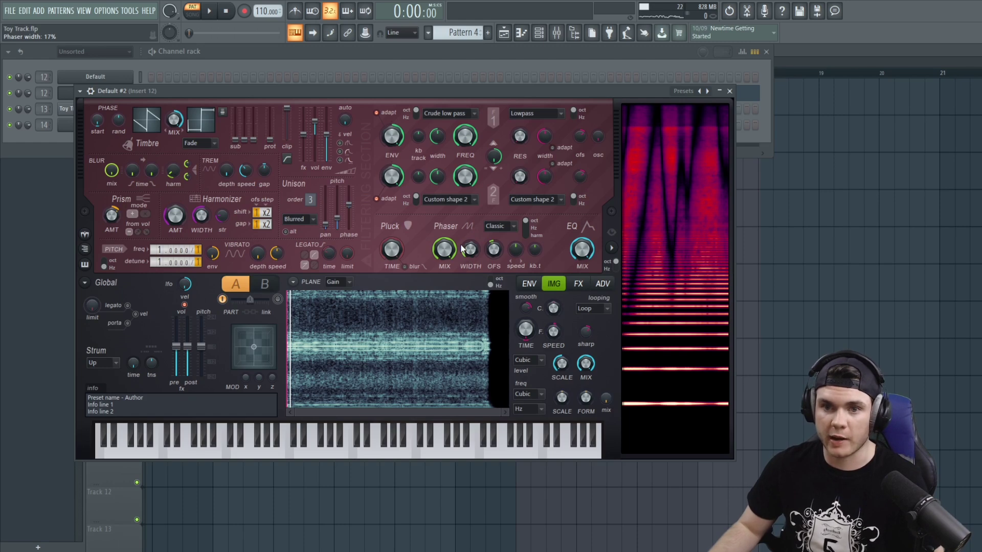
click(245, 12)
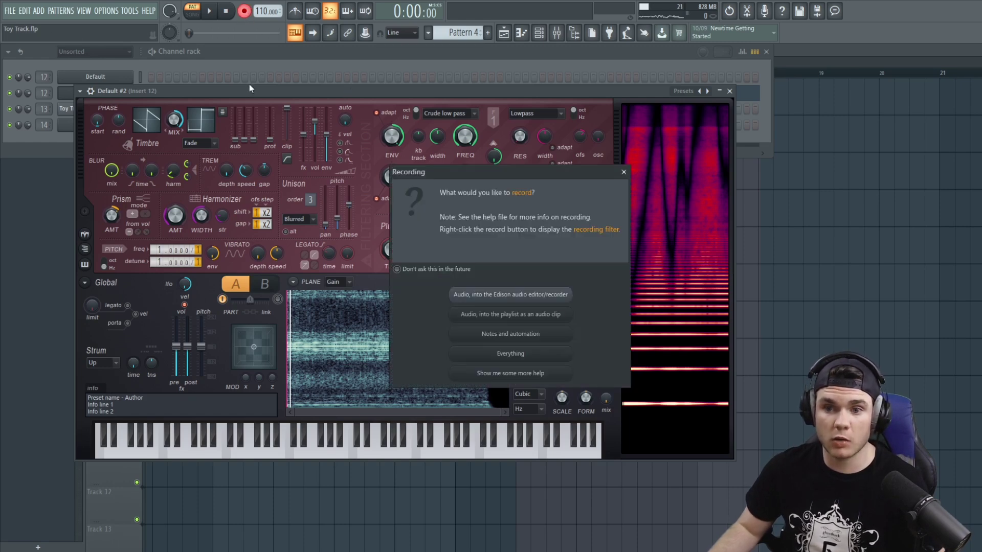
click(540, 338)
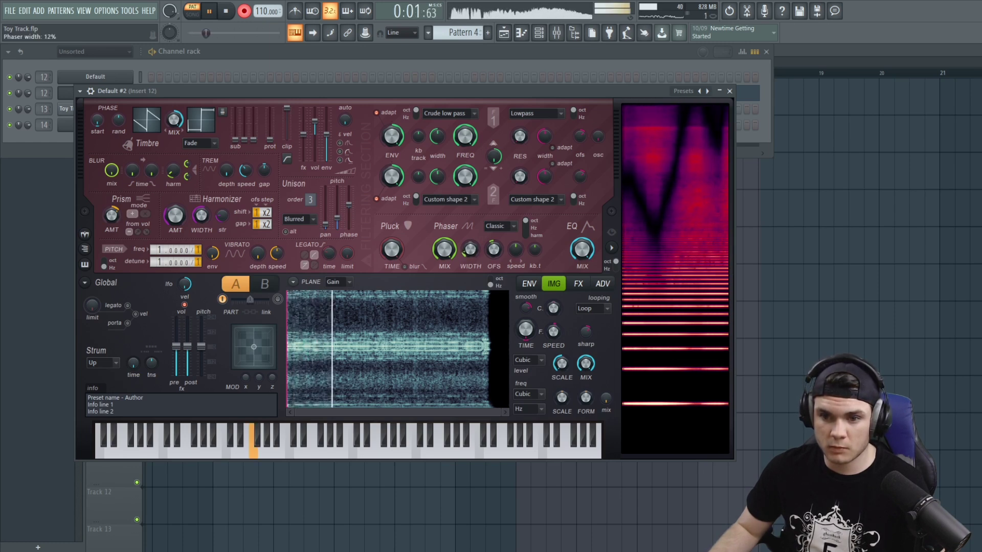
drag(466, 251, 463, 250)
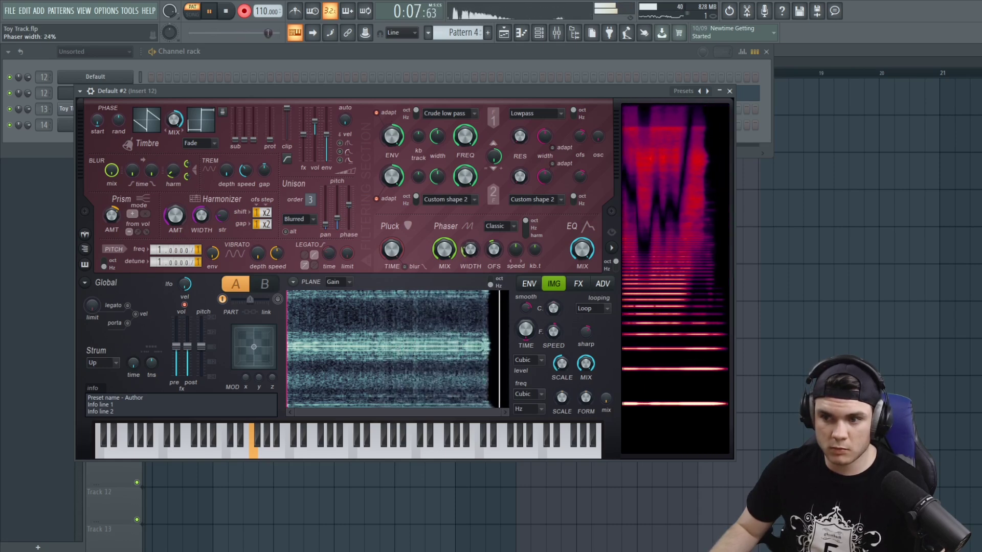
key(space)
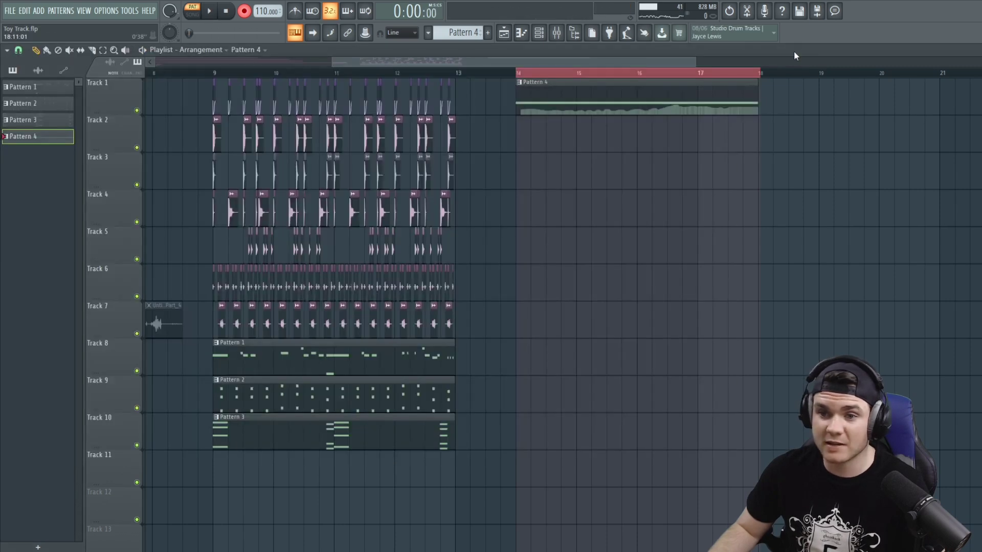
key(space)
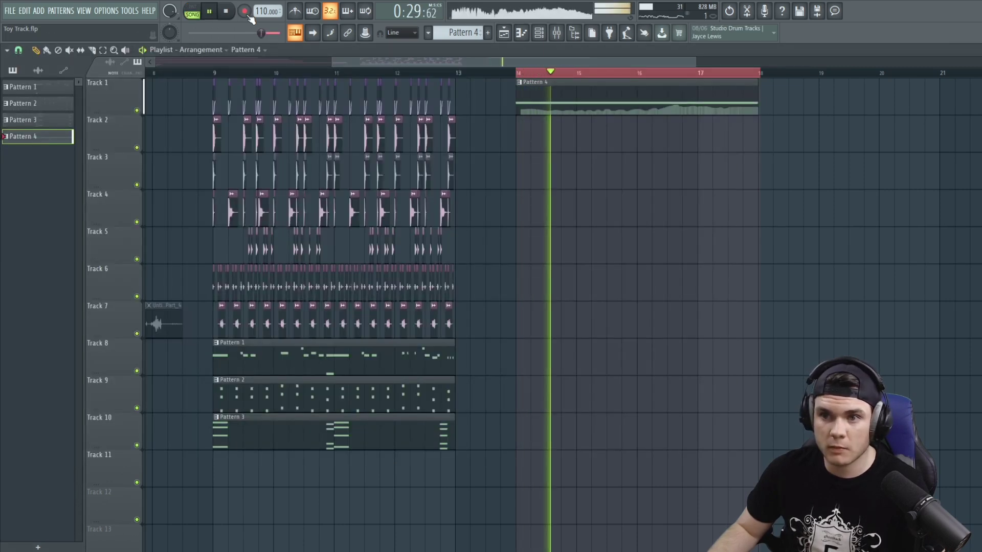
key(space)
Duplicate the Pattern 4 clip onto Track 2 and make the copy a unique pattern.
click(520, 82)
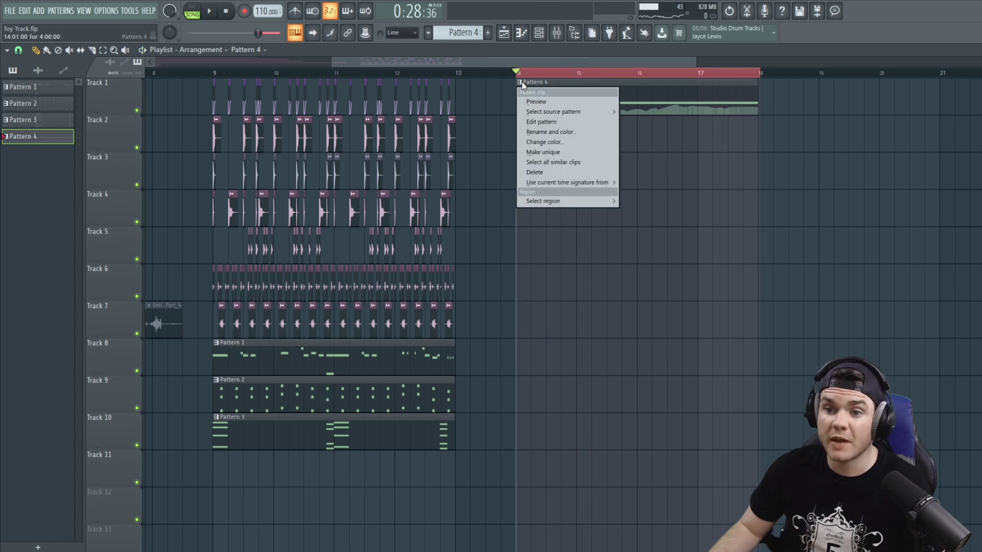
click(563, 100)
drag(563, 99, 560, 101)
click(541, 136)
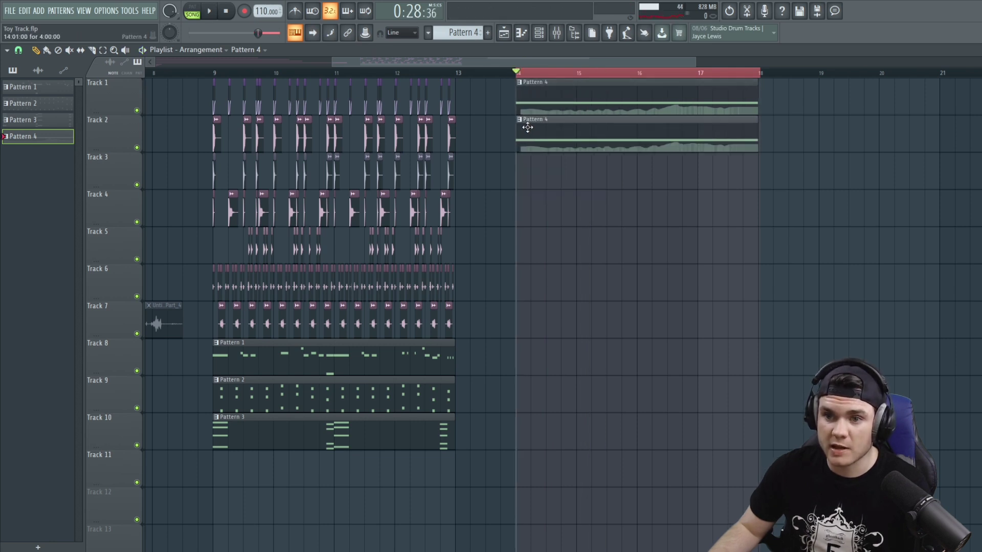
click(521, 122)
click(560, 190)
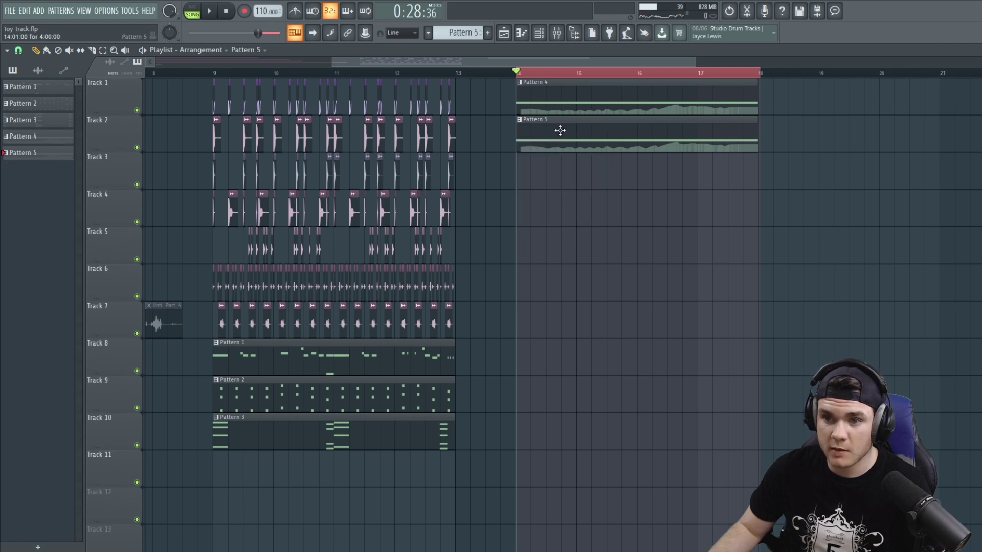
Add short slide notes such as G#4, E4, G4, C4 and D#4 around Pattern 5's held F4 note, and play the result.
double_click(535, 139)
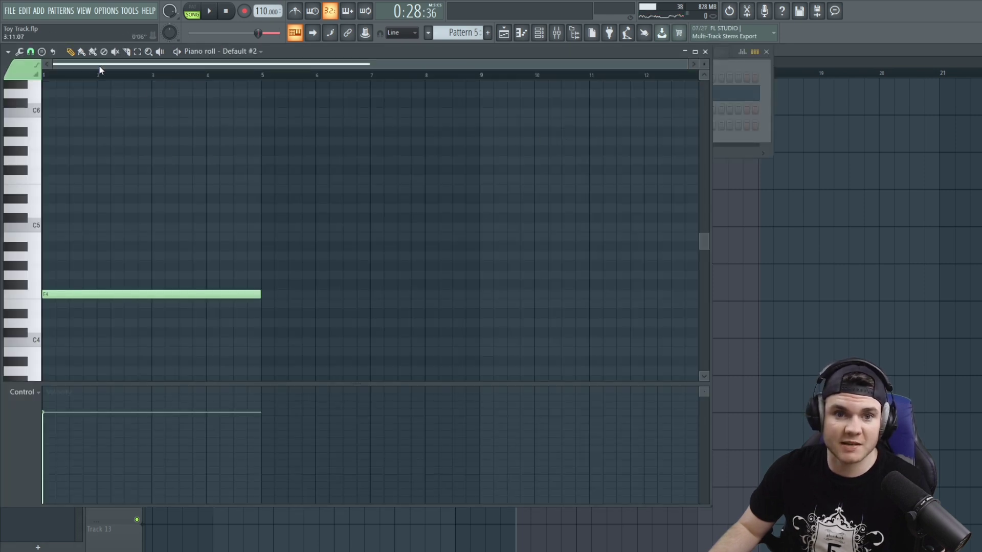
click(84, 266)
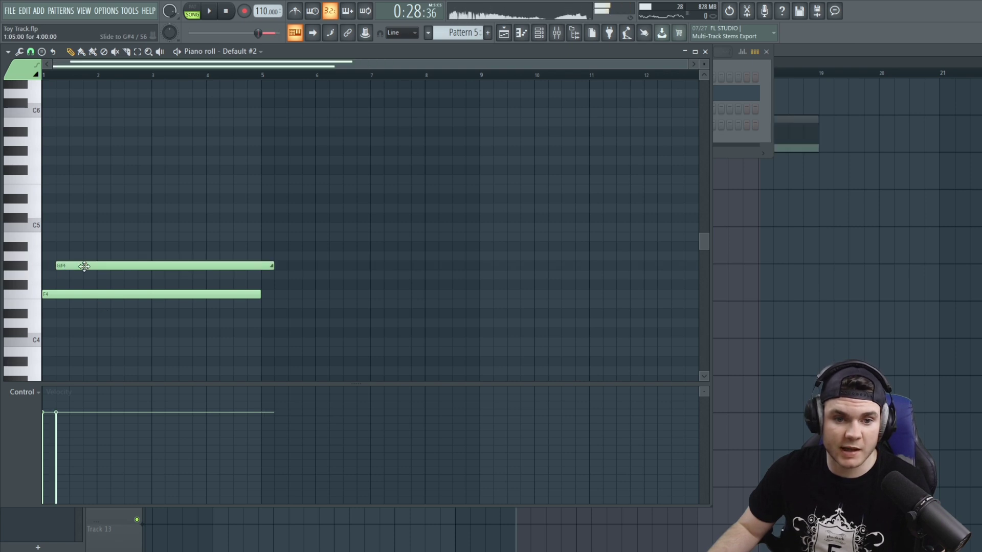
drag(76, 285, 79, 296)
click(79, 304)
click(114, 275)
click(129, 343)
click(156, 275)
click(177, 314)
click(213, 246)
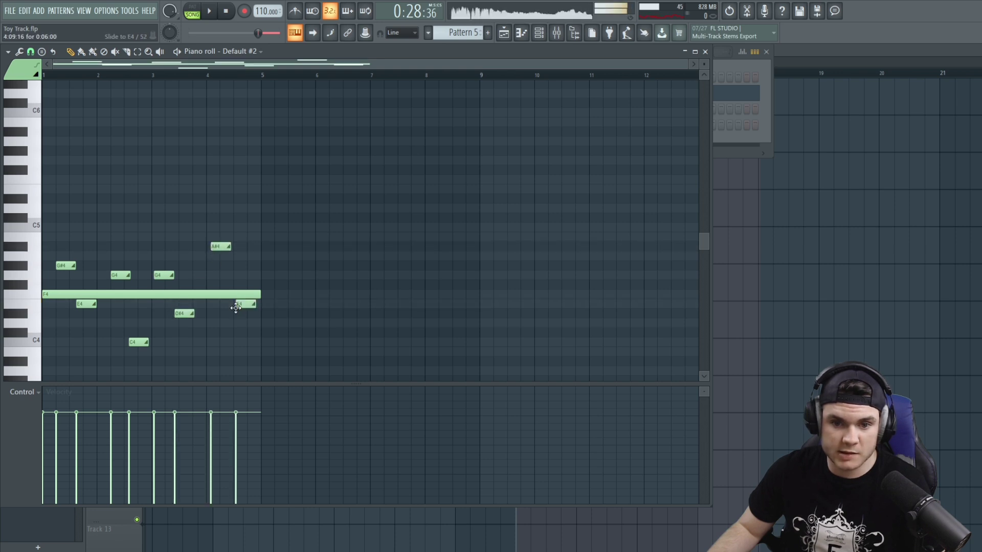
key(space)
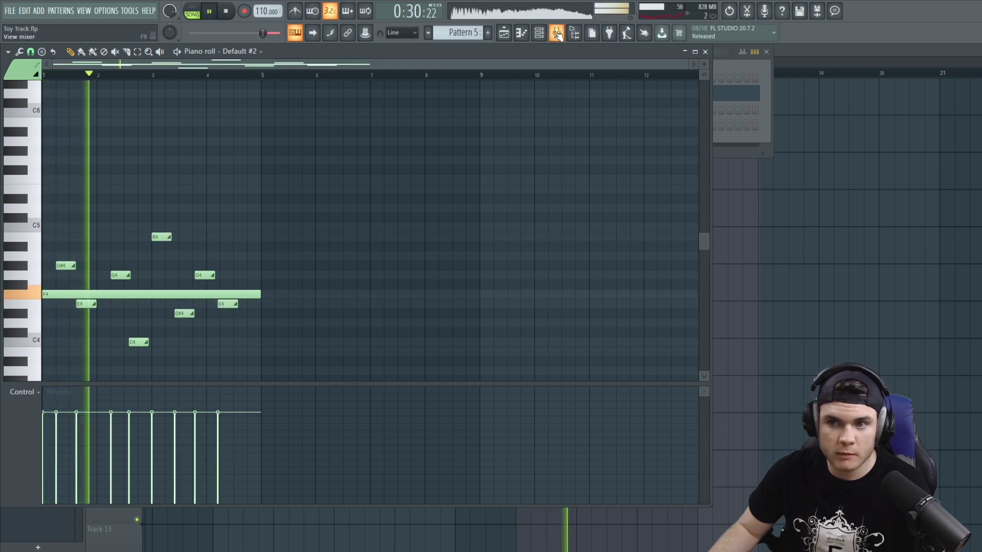
drag(688, 66, 574, 82)
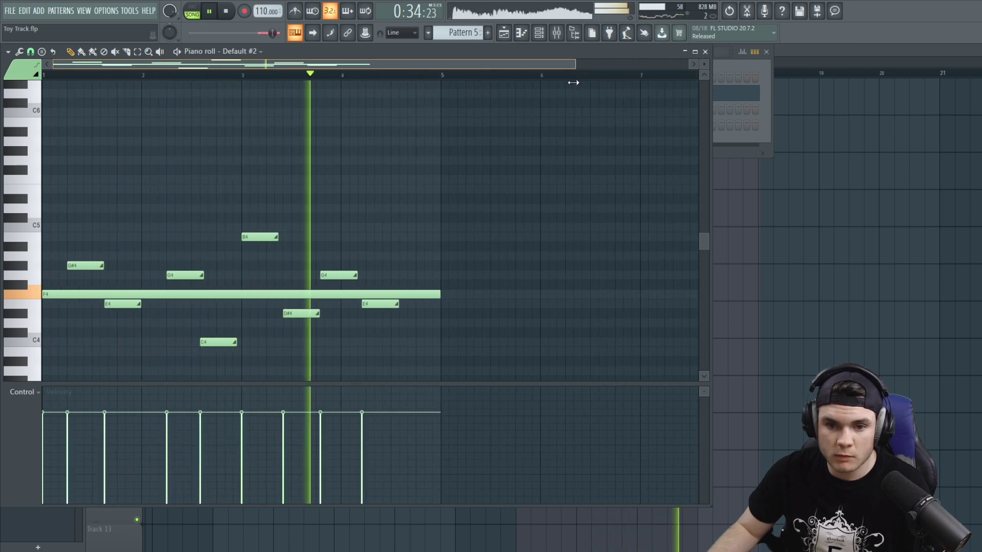
key(space)
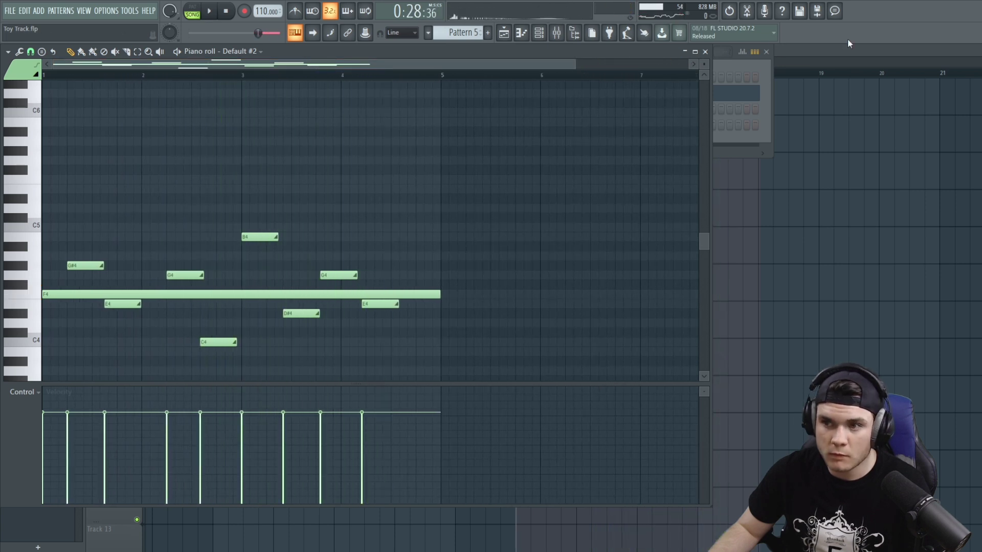
Record the phaser patterns with Edison on the Master mixer track and place the recordings in the playlist as audio clips.
key(F5)
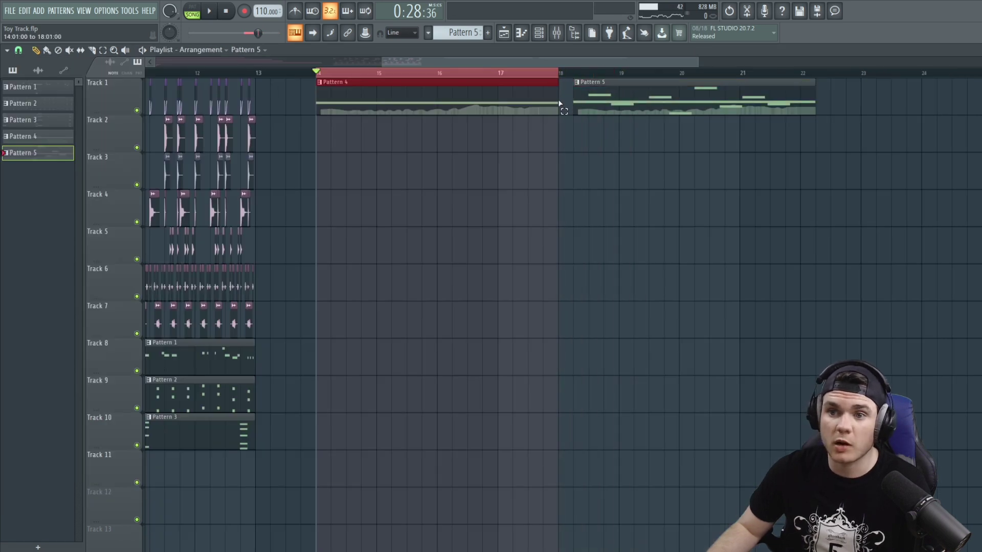
click(557, 33)
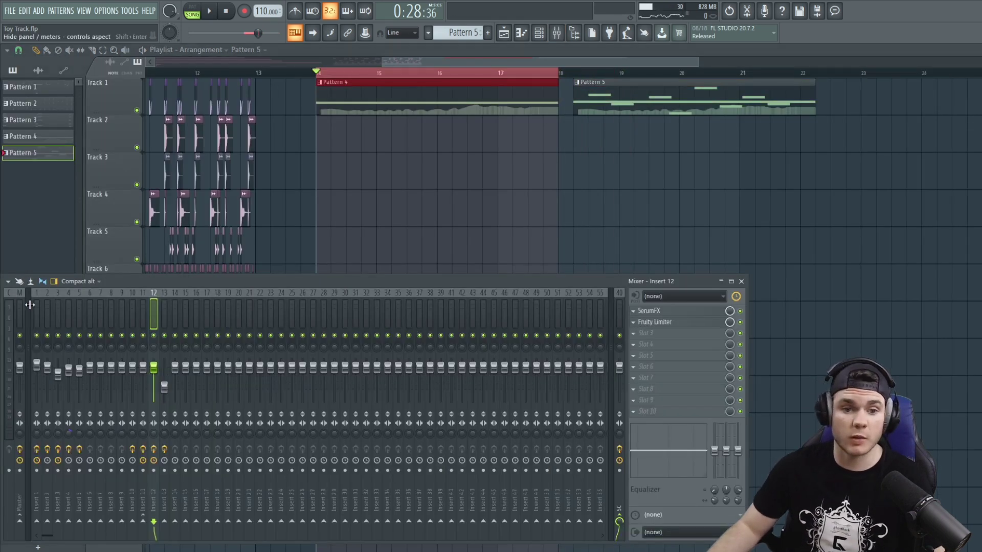
click(24, 306)
key(ctrl+e)
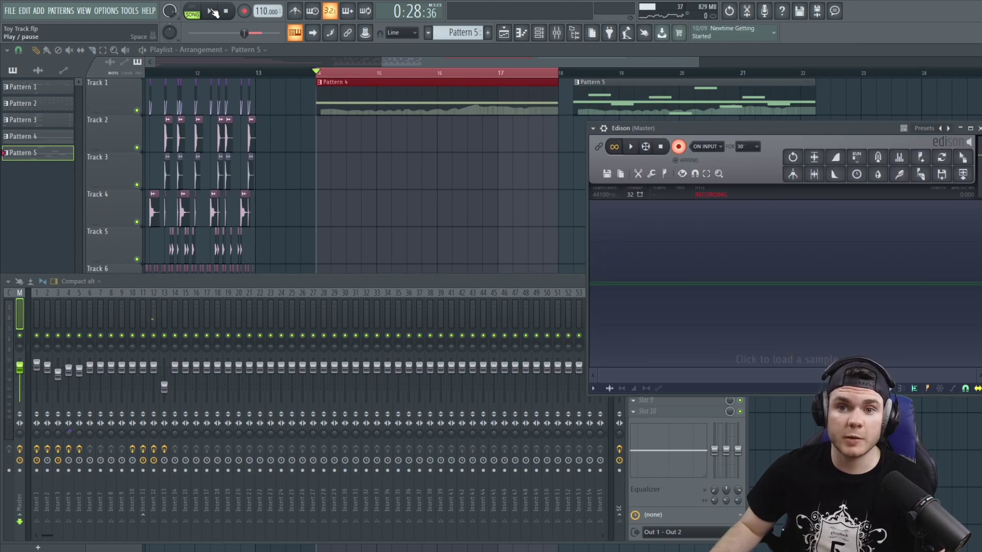
click(212, 11)
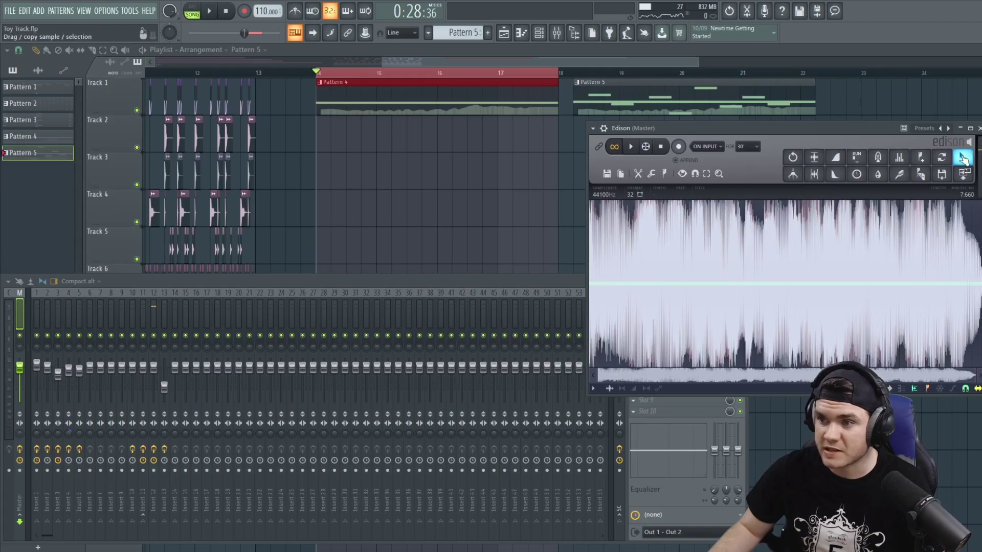
click(963, 157)
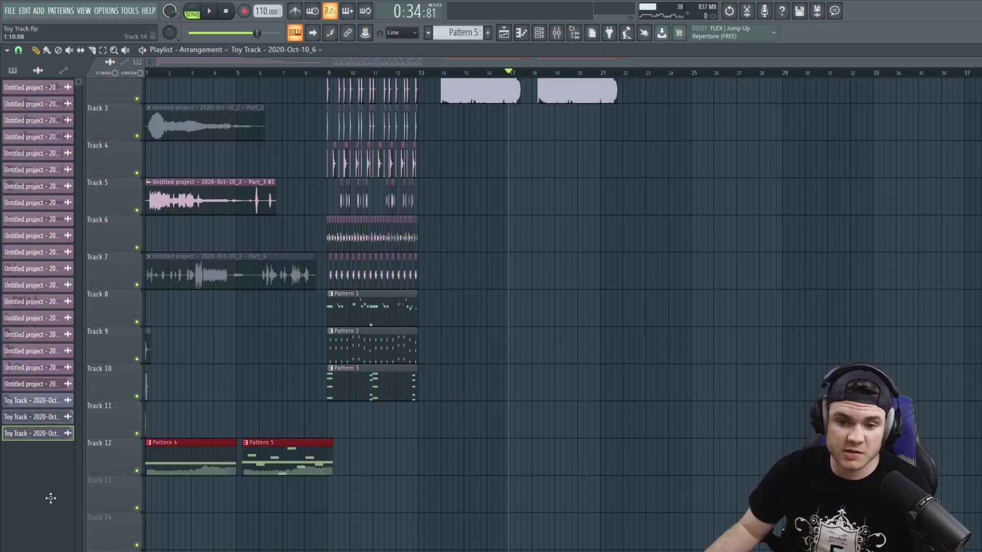
Move the Pattern 5 clip to Track 13 at bar 1, below Pattern 4, and mute both pattern clips.
click(421, 460)
right_click(421, 460)
drag(271, 467, 175, 503)
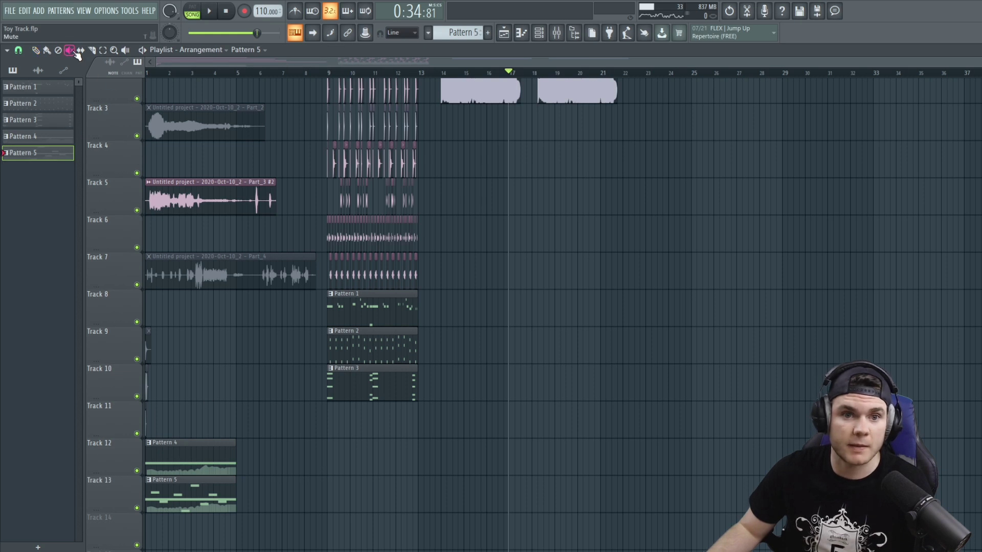
click(173, 470)
scroll(569, 204, up, 2)
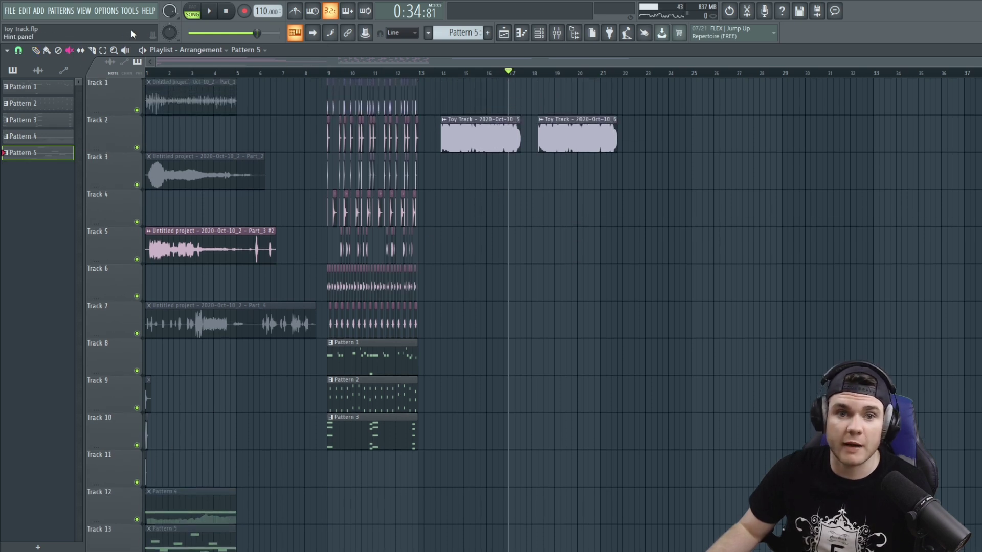
Audition the second bounced audio clip, trim a copy to a short slice and place it on Track 11 at 9:05.
scroll(816, 79, up, 7)
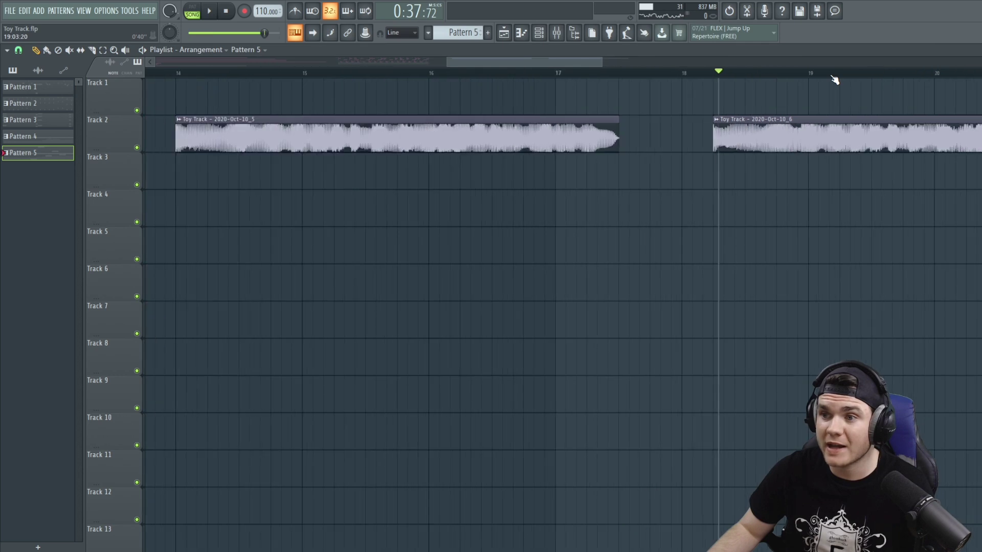
drag(569, 62, 618, 62)
key(space)
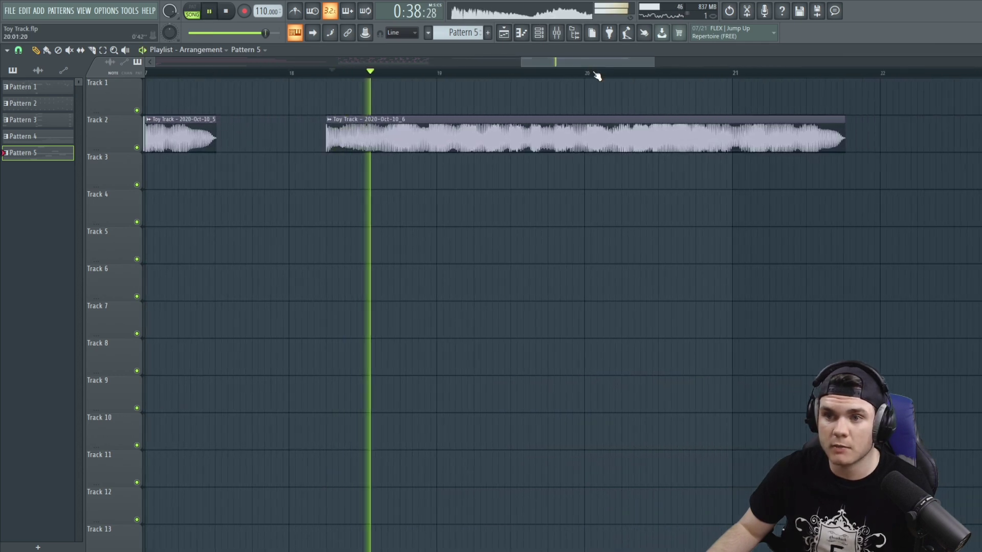
scroll(597, 77, down, 2)
scroll(595, 76, up, 2)
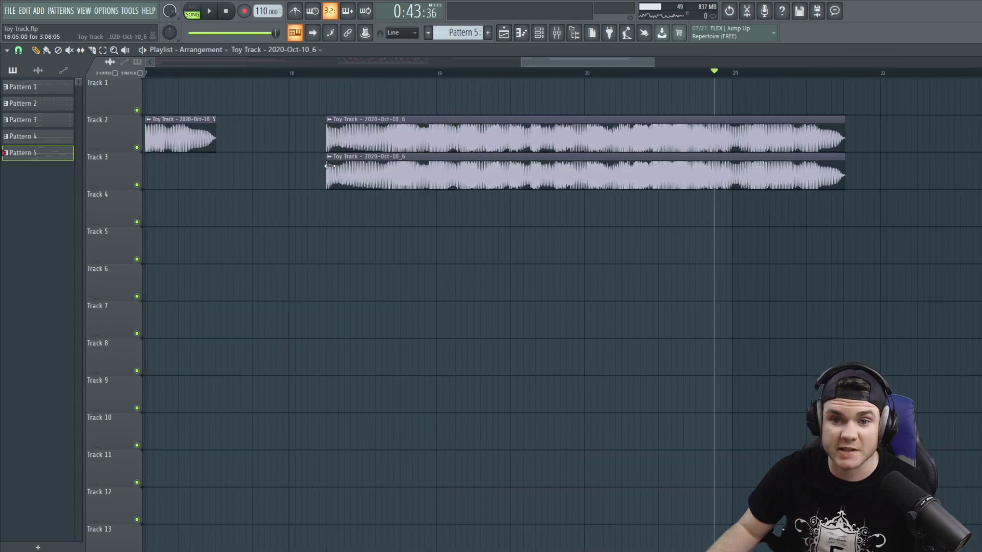
drag(327, 166, 679, 165)
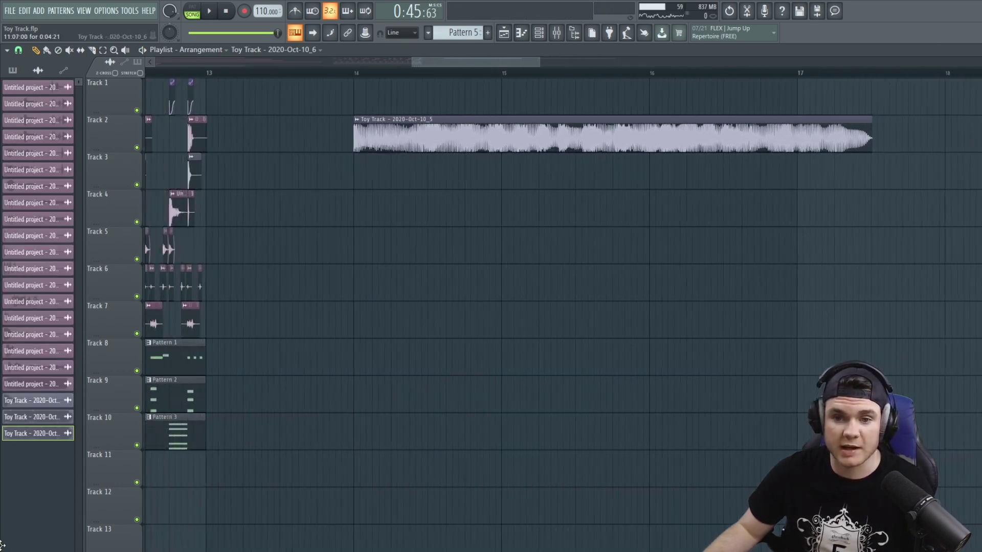
scroll(489, 502, left, 10)
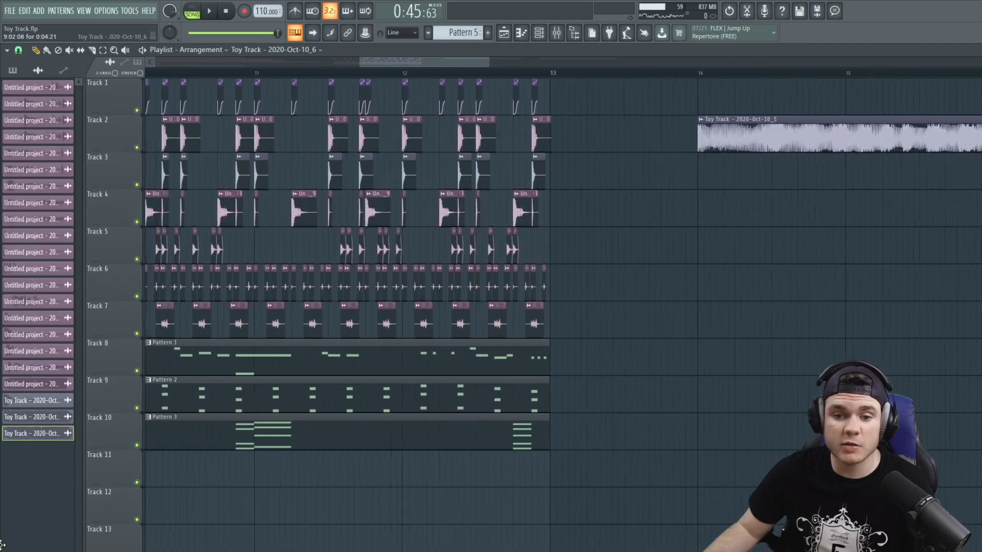
drag(489, 501, 364, 464)
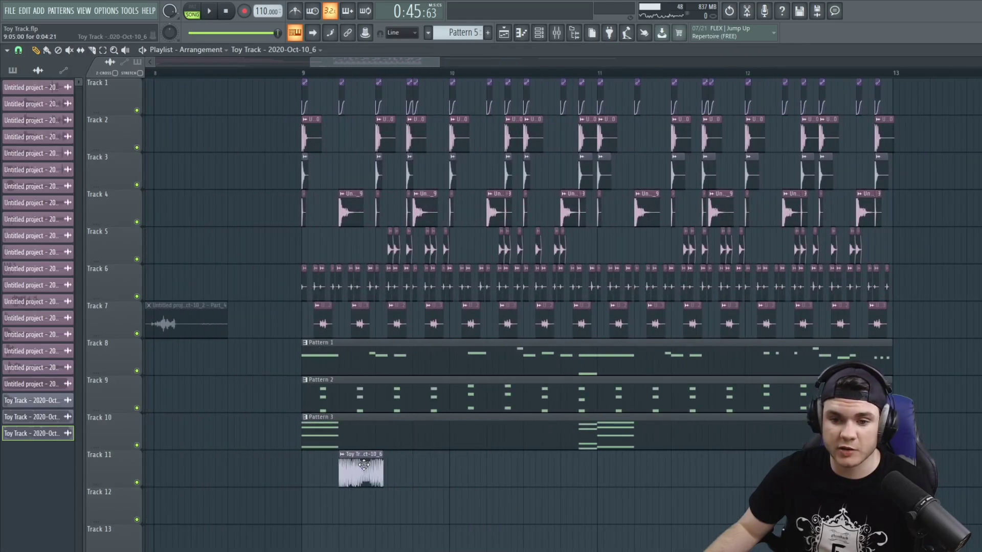
Play the beat from just before bar 9 and shorten the bass slice on Track 11 to fit.
click(298, 72)
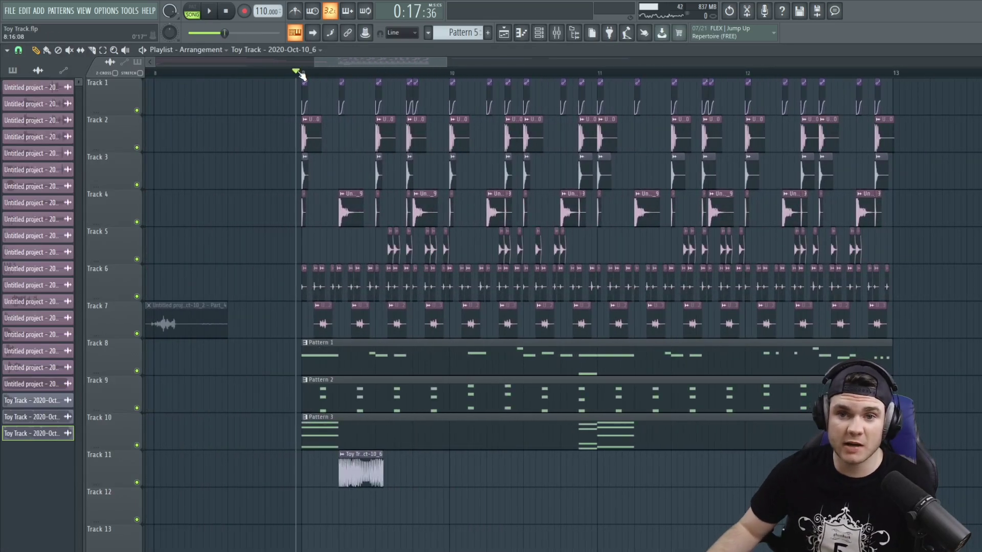
key(space)
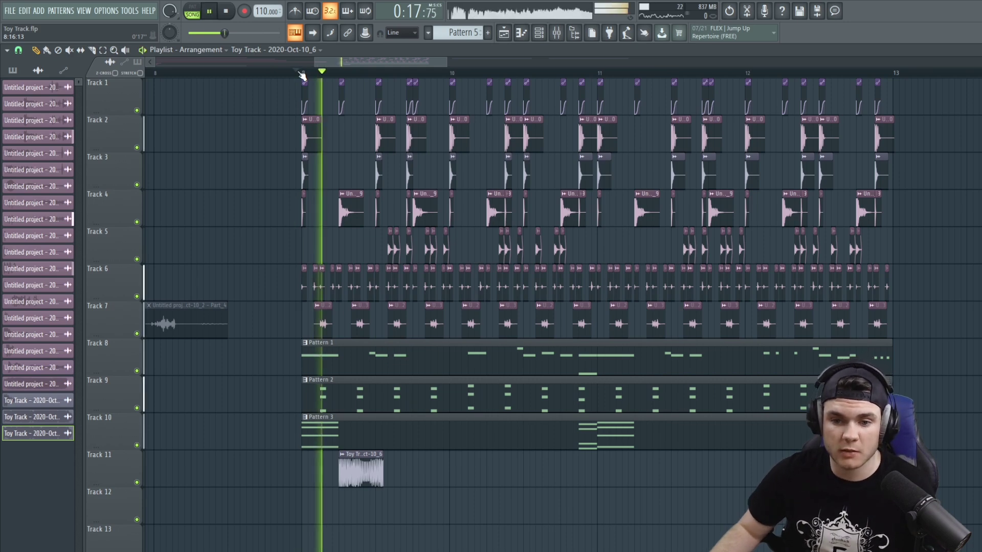
key(space)
key(space)
scroll(340, 75, up, 4)
key(s)
key(space)
key(space)
mouse_move(384, 470)
mouse_down()
mouse_move(342, 470)
mouse_move(418, 467)
mouse_move(424, 457)
mouse_up()
Chop the Track 11 bass slice into one longer and two short stuttered pieces while auditioning them with the beat.
key(space)
key(space)
key(space)
key(space)
key(space)
key(space)
key(space)
key(space)
key(space)
key(space)
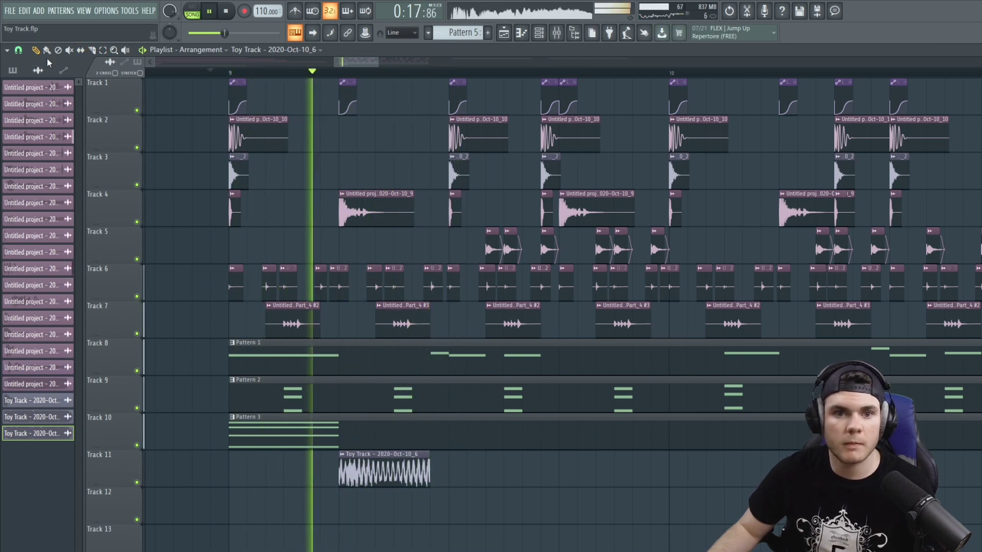
key(space)
key(space)
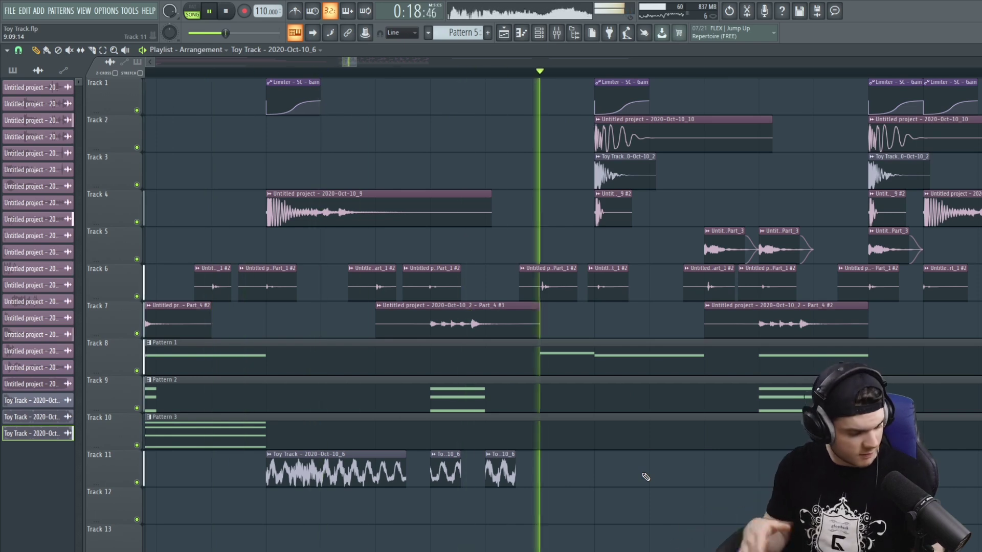
Add two bass chops around bar 10 on Track 11 and audition them with only Tracks 1, 8 and 11 active.
key(space)
key(space)
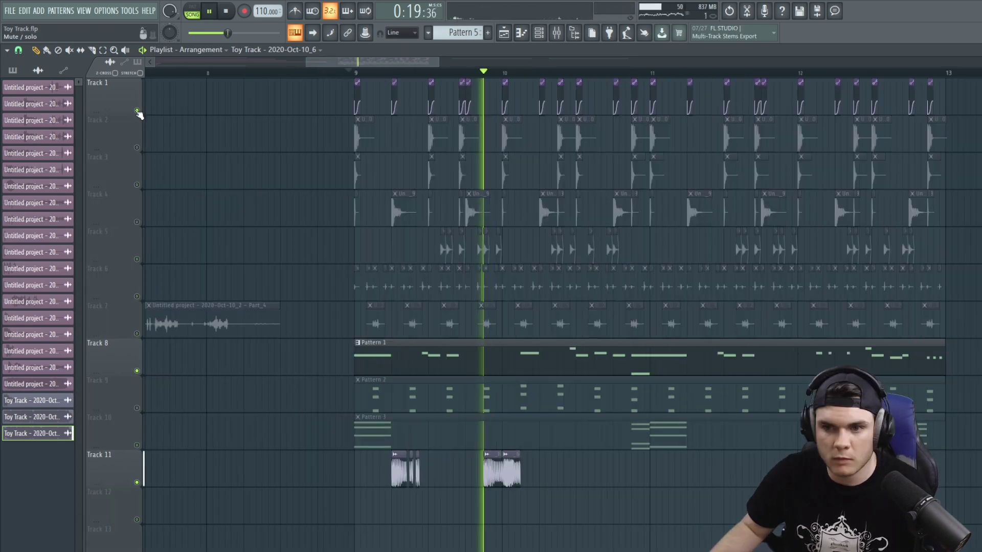
key(space)
click(501, 76)
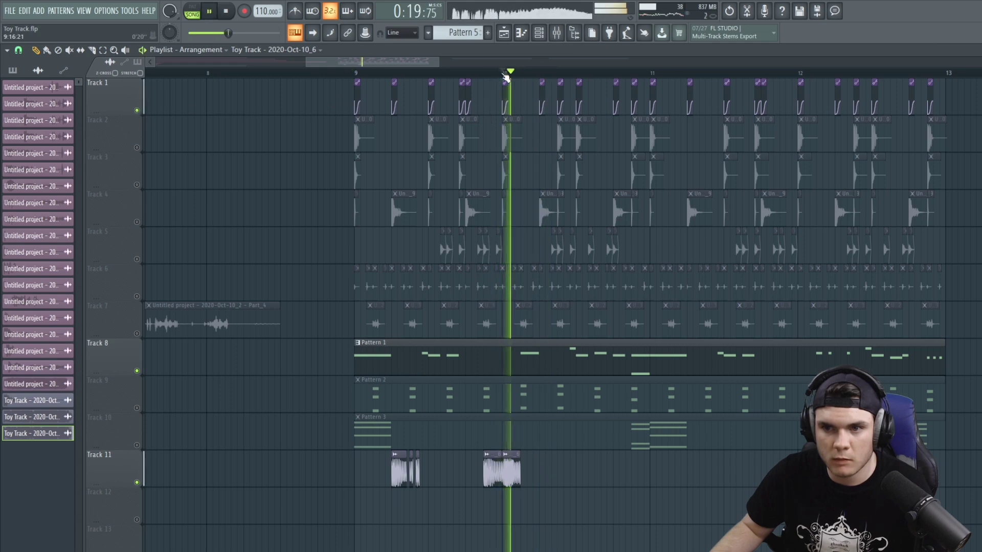
Audition the Track 11 chops repeatedly while toggling Track 1, and reactivate all tracks for playback.
click(137, 111)
key(space)
key(space)
key(space)
click(137, 110)
key(space)
key(space)
key(space)
Raise the fader on mixer Insert 14 slightly while playing the full beat.
click(556, 33)
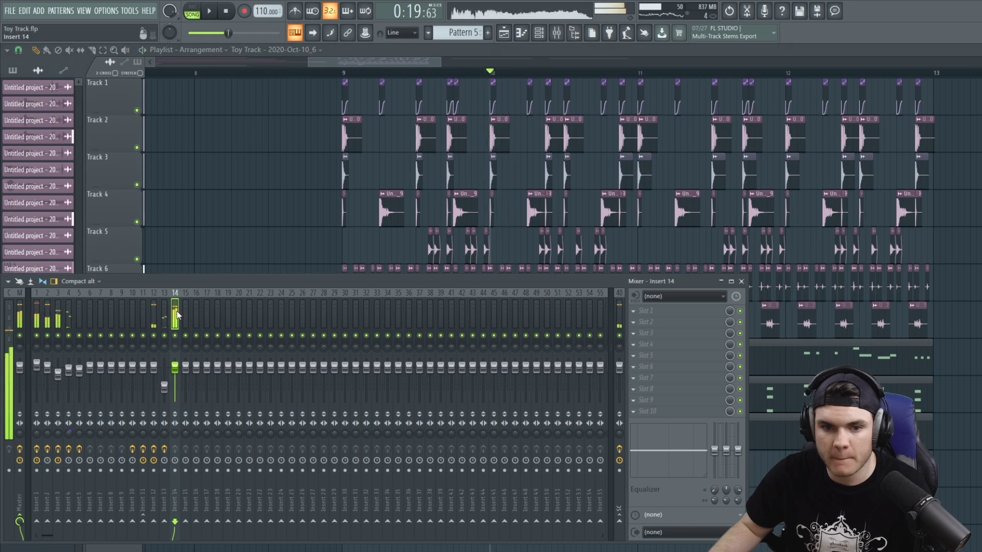
key(space)
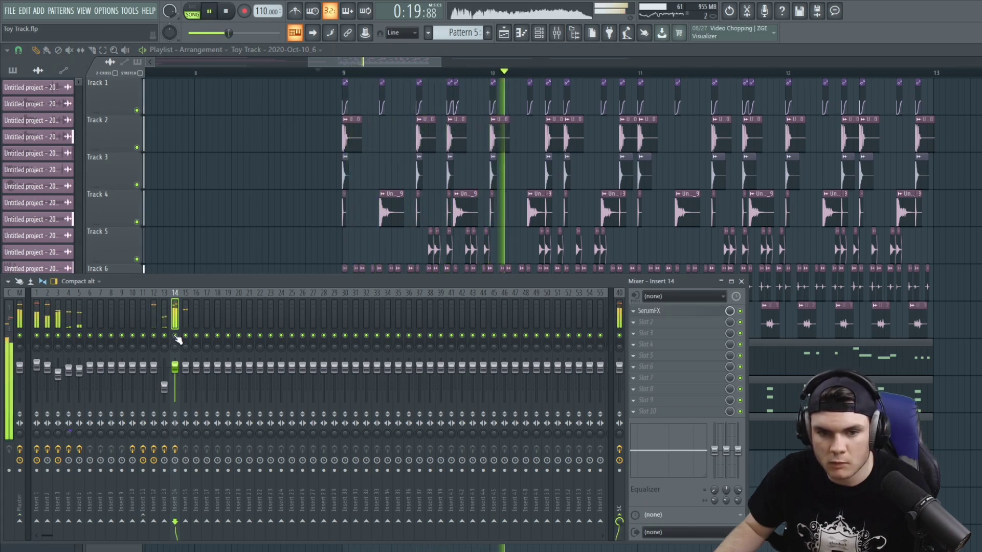
drag(175, 367, 175, 364)
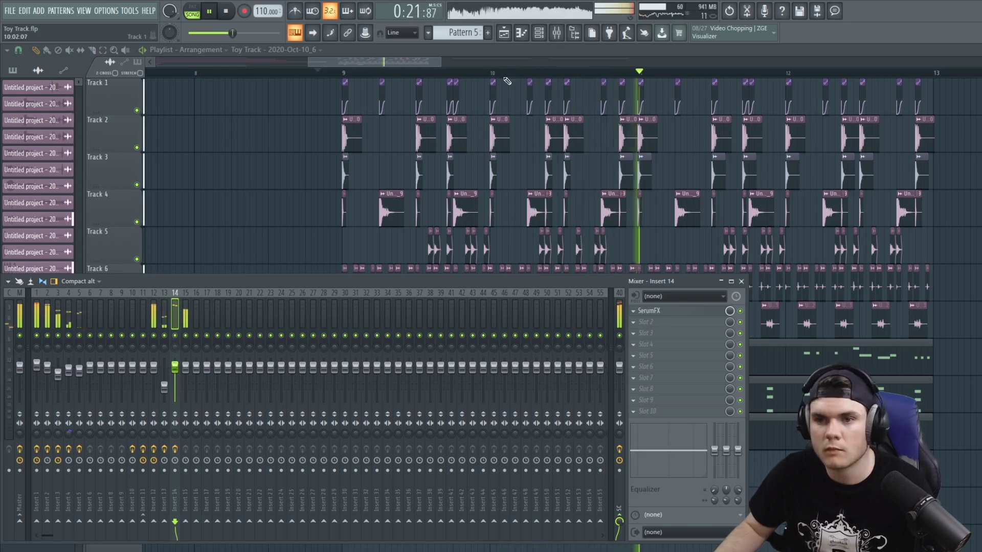
scroll(506, 75, down, 3)
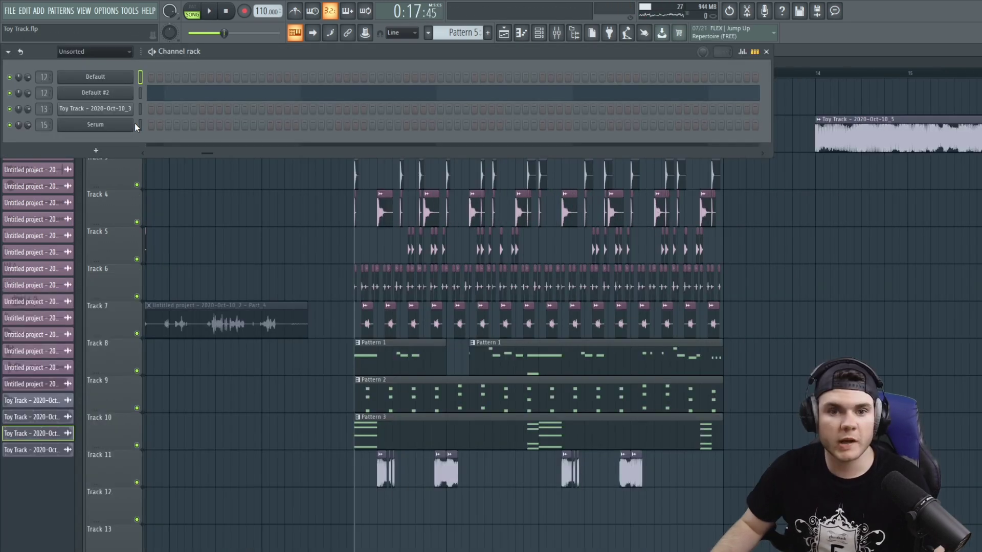
Clone the Serum channel, place the copy's window clear of the channel names and show its mixer track.
click(140, 125)
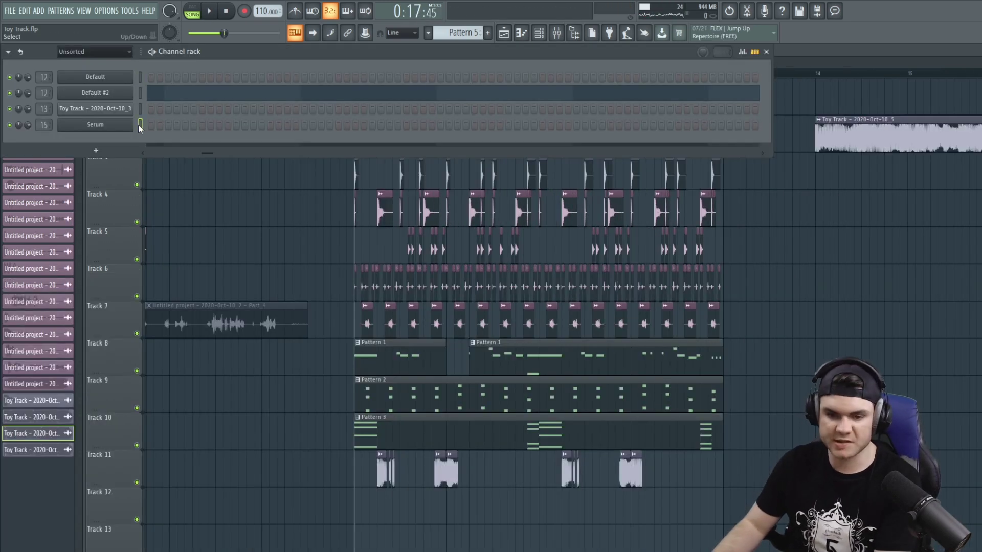
right_click(95, 125)
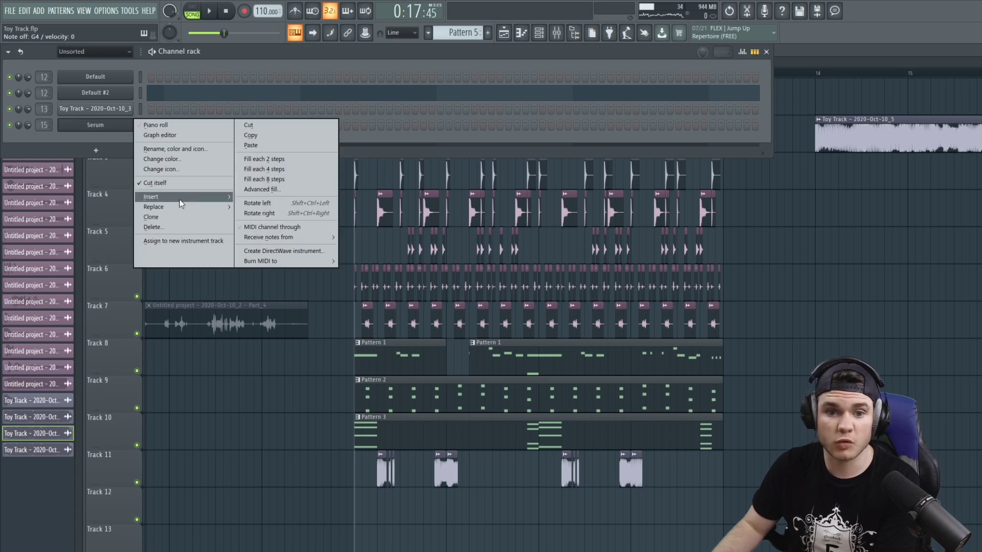
click(151, 217)
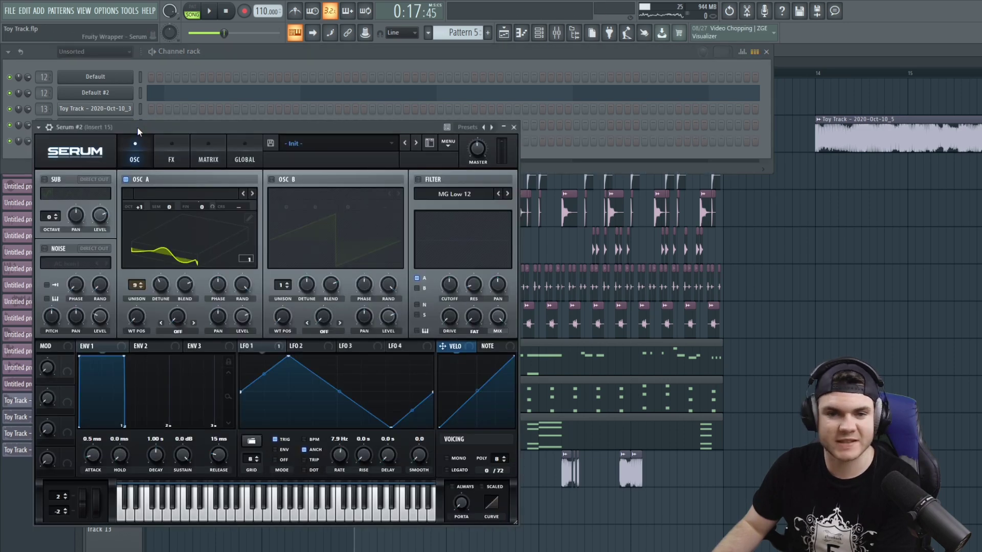
drag(137, 126, 323, 115)
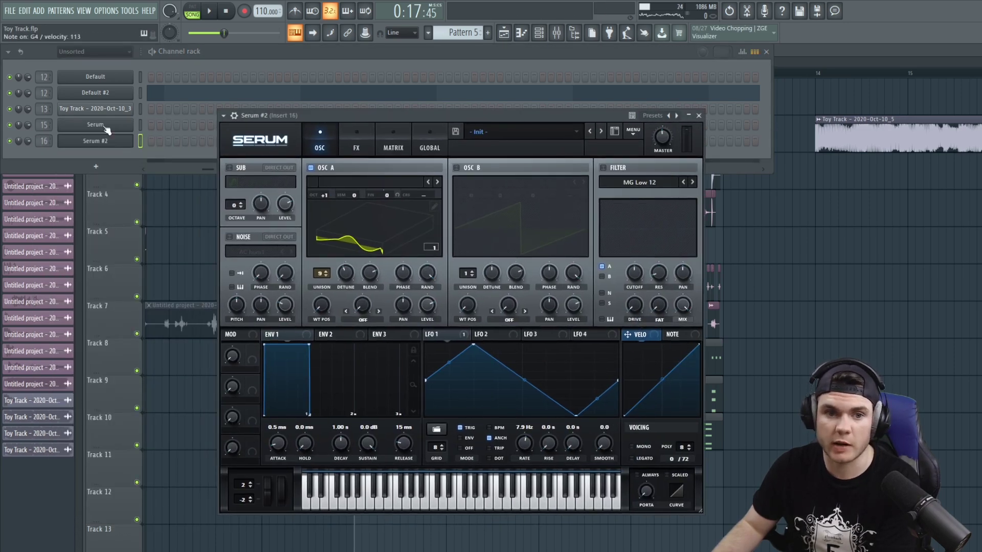
click(557, 34)
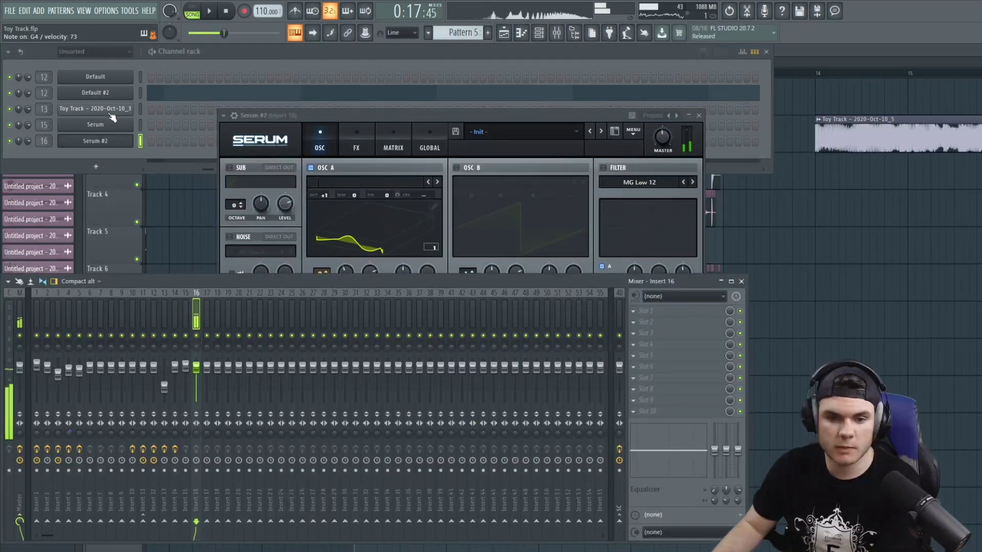
Reset Oscillator A's fine tuning and unison voices in the cloned Serum to their defaults.
right_click(385, 193)
click(424, 255)
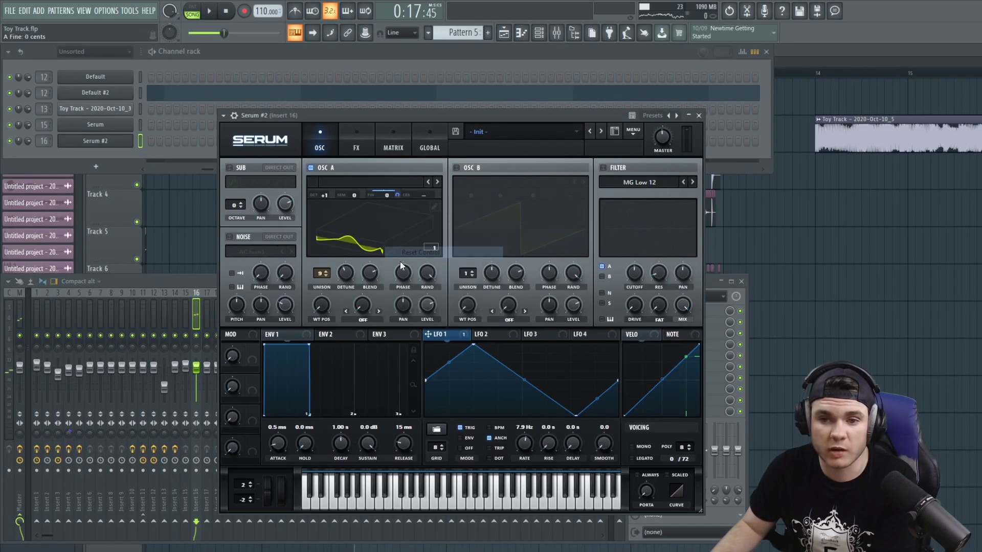
right_click(323, 273)
click(354, 332)
right_click(385, 194)
click(432, 246)
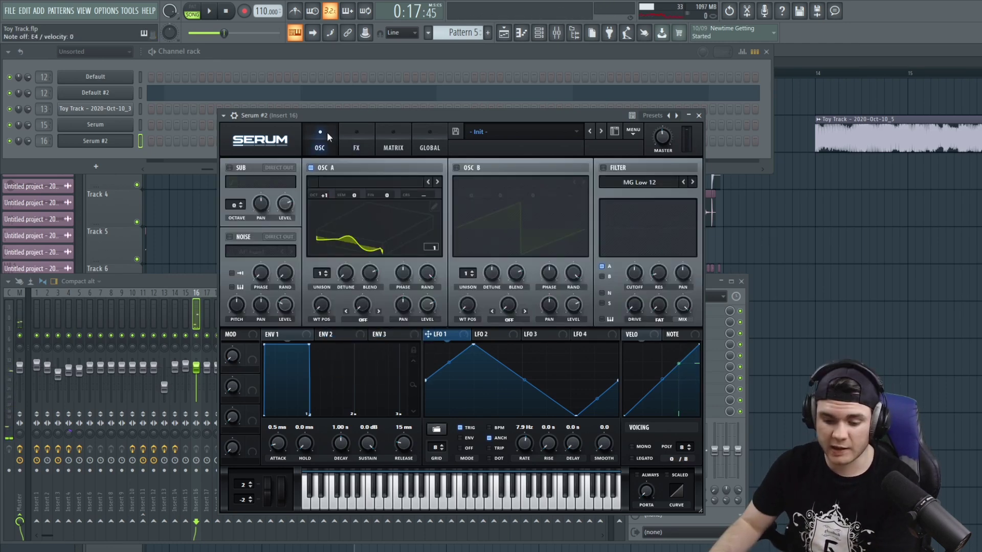
Enable the EQ effect in Serum #2 and set Oscillator A's octave to -2.
click(351, 134)
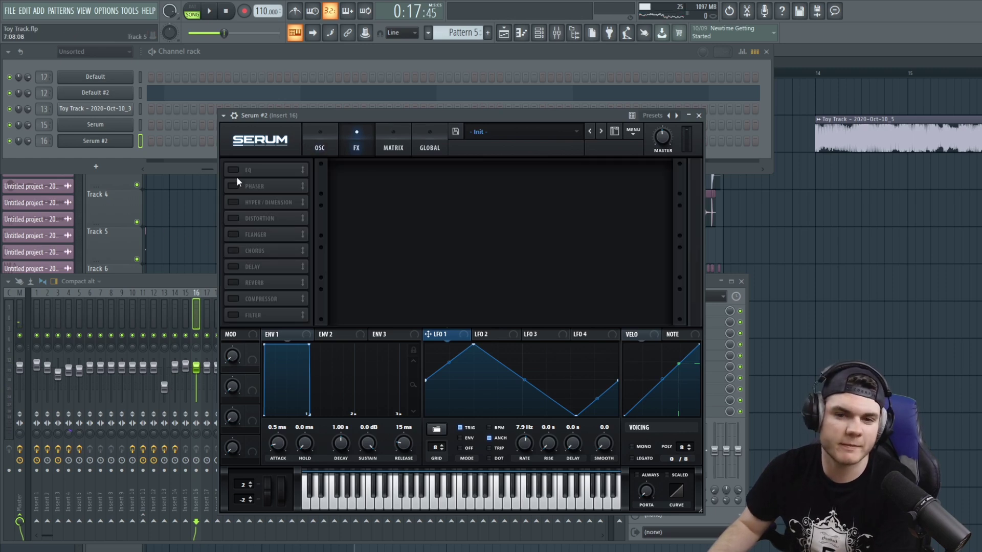
click(237, 173)
click(321, 145)
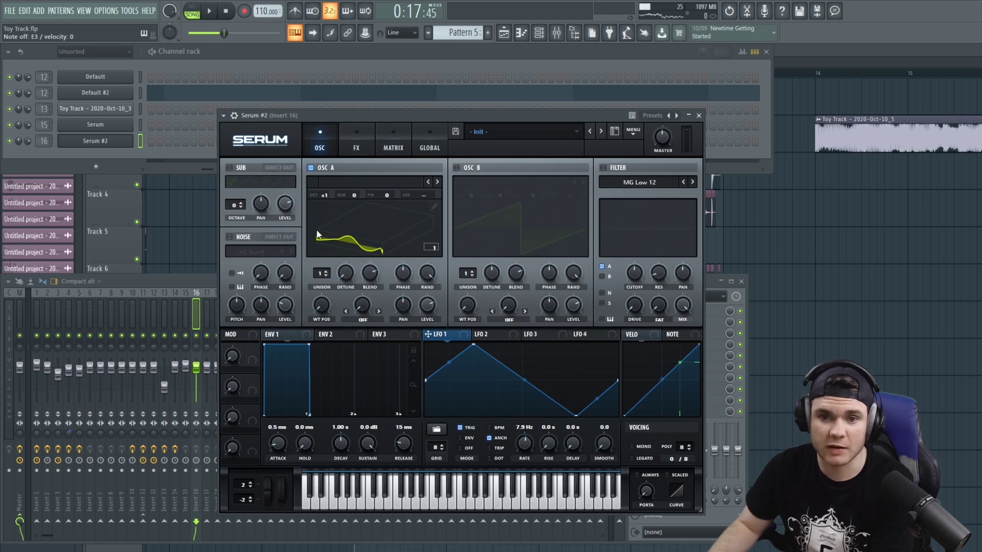
drag(326, 195, 325, 212)
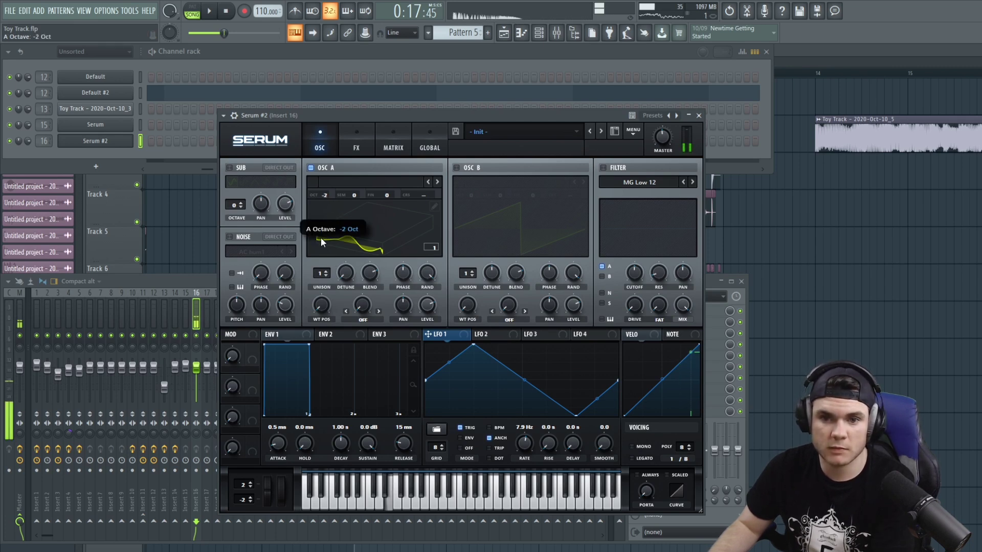
Copy Oscillator A's waveform, switch on Oscillator B and paste the waveform into its wavetable.
double_click(320, 237)
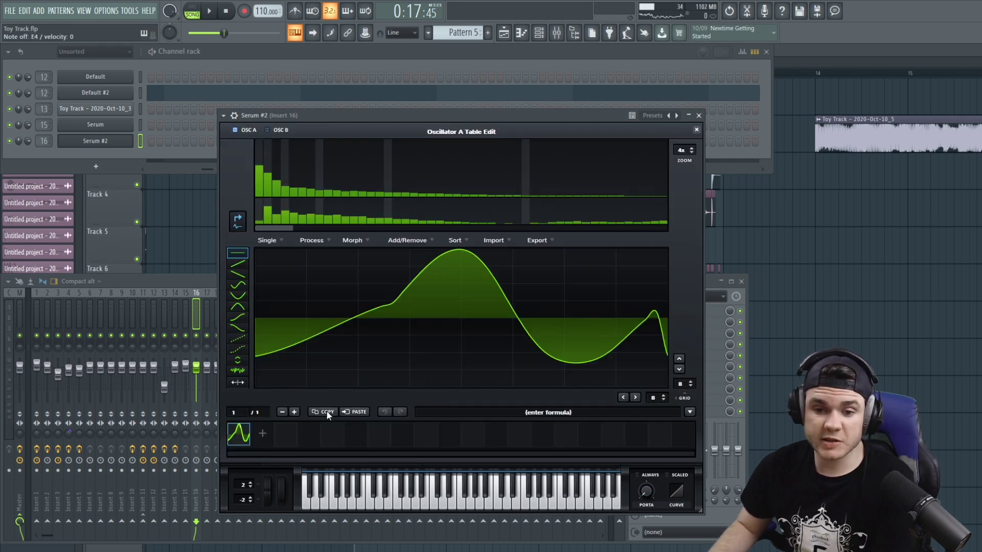
click(696, 130)
click(457, 168)
double_click(582, 209)
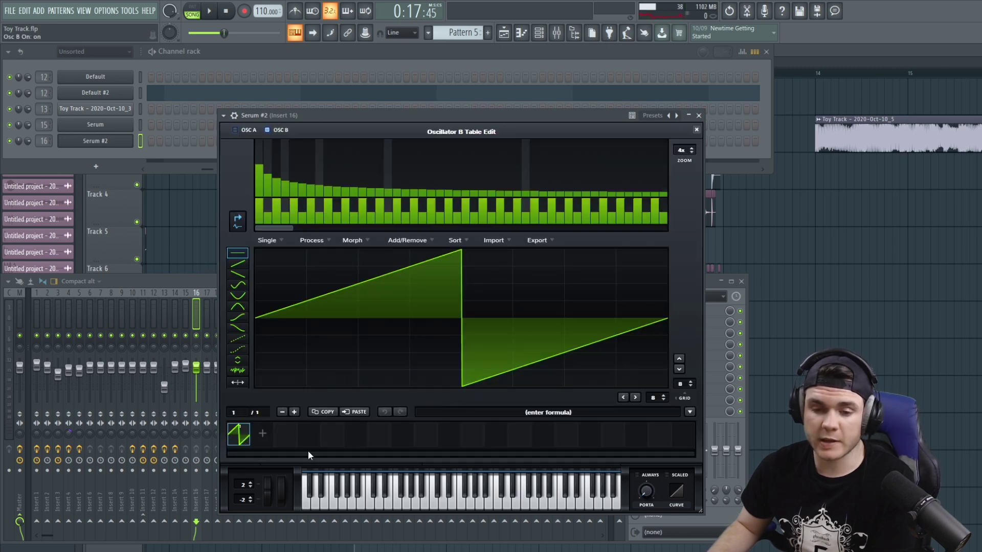
click(349, 412)
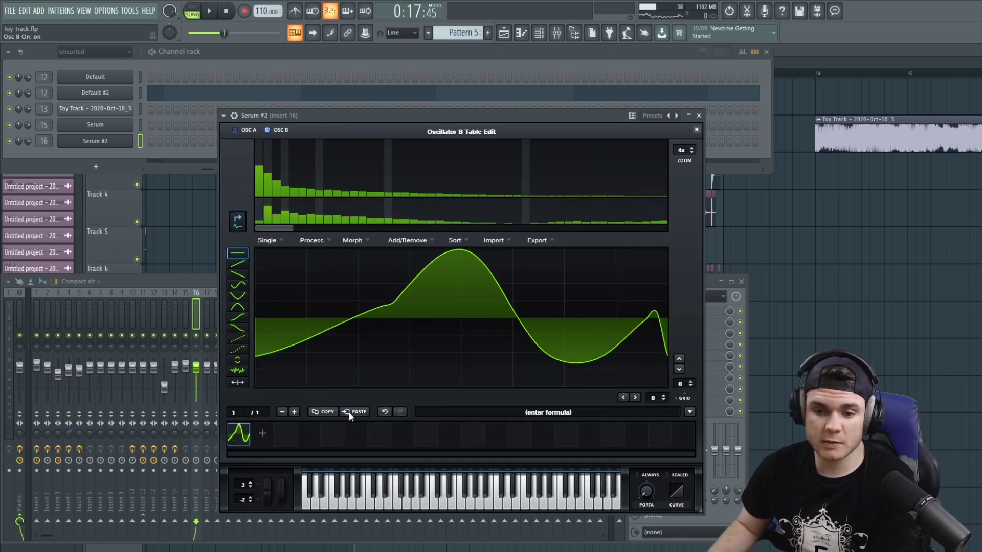
click(696, 130)
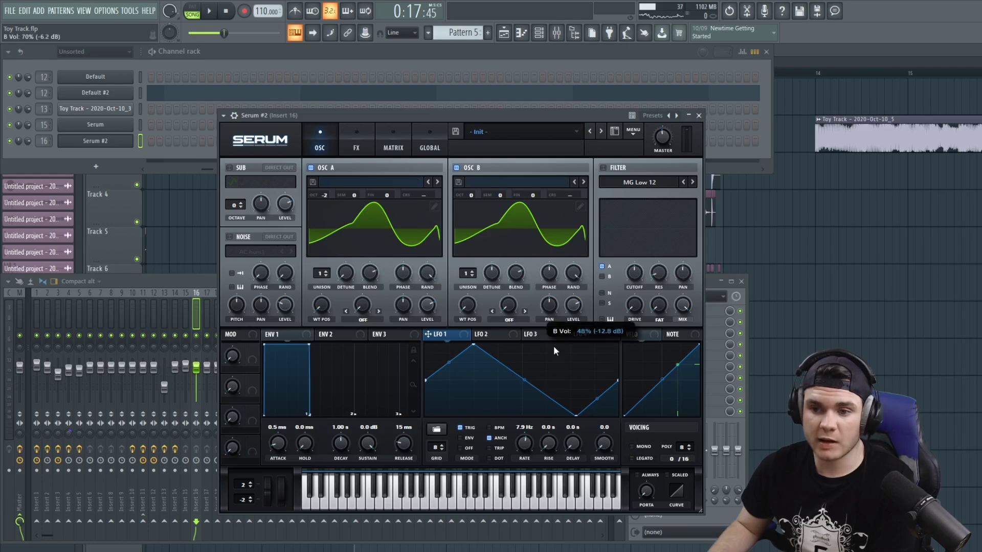
Set Oscillator A's warp mode to FM (from B) and raise the warp amount to about 50%.
click(376, 315)
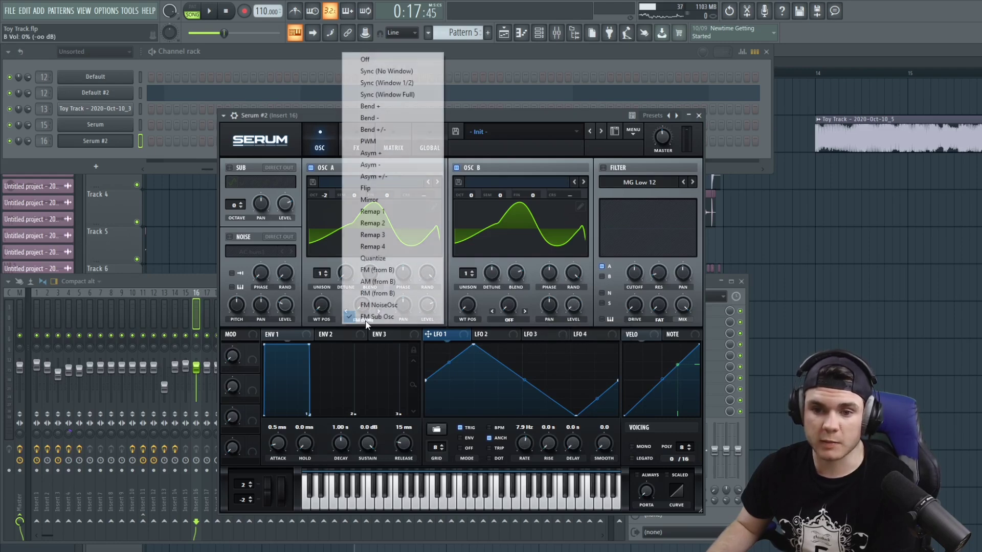
click(370, 271)
drag(362, 306, 364, 283)
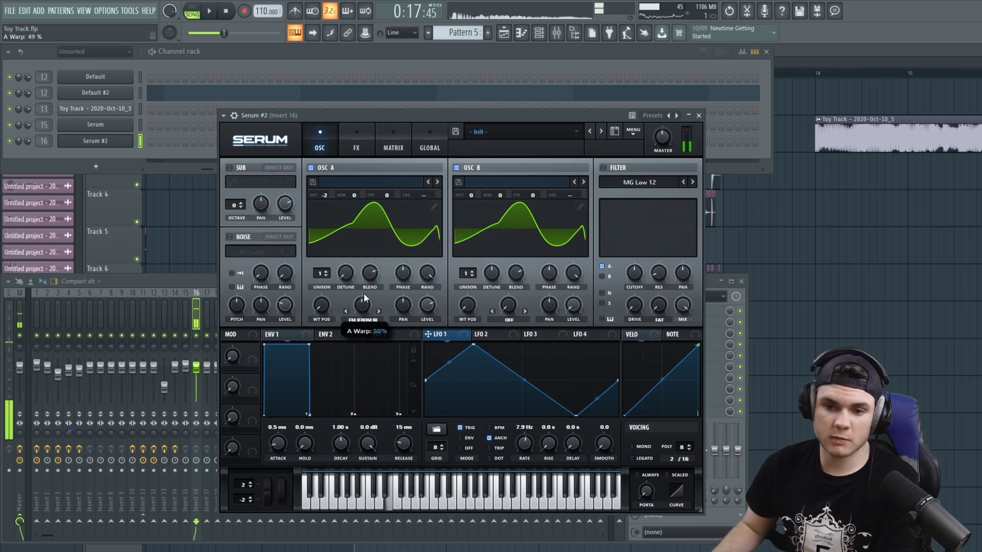
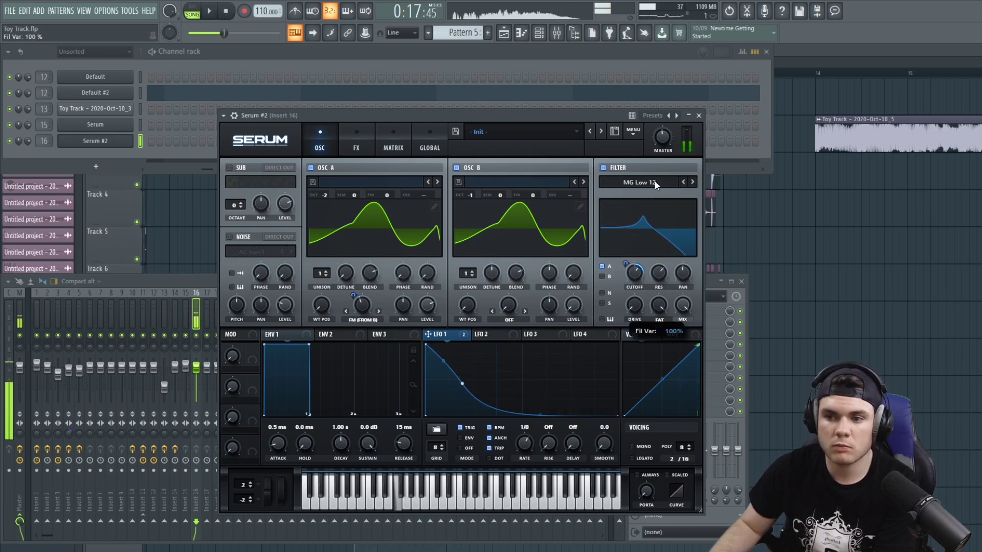
Adjust the MG Low 12 filter curve, enable the sub oscillator at octave -2 and test the sound against the beat.
drag(646, 217, 628, 201)
click(244, 167)
click(242, 207)
click(243, 207)
key(space)
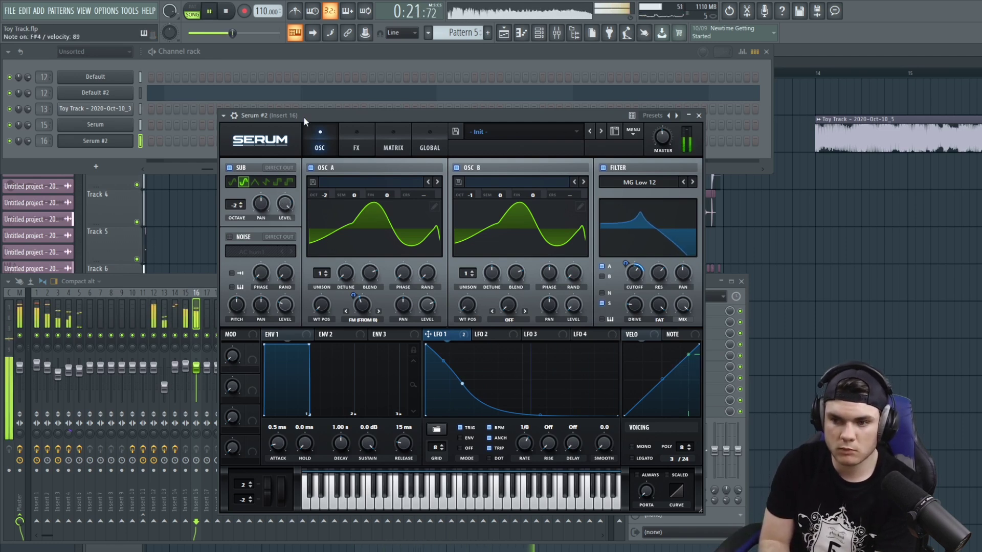
key(space)
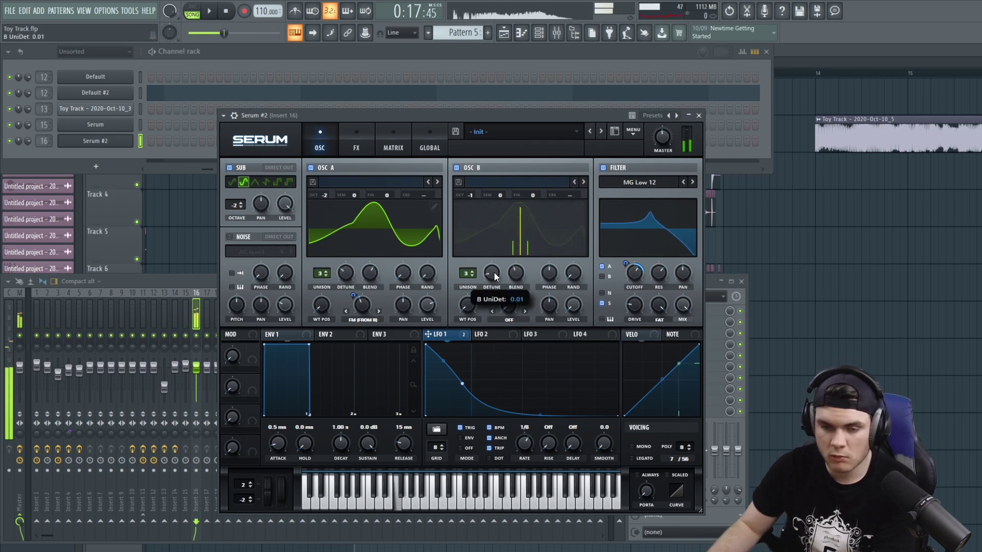
key(space)
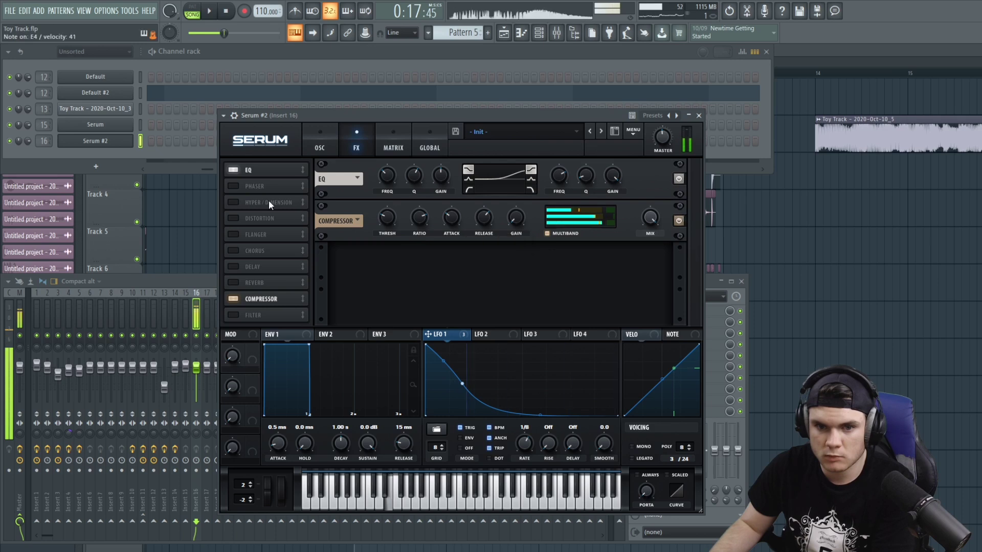
Enable Serum's distortion effect and adjust its mix amount with LFO 1 modulation.
click(260, 218)
drag(641, 216, 648, 217)
mouse_move(649, 218)
mouse_down()
mouse_move(641, 238)
mouse_move(642, 210)
mouse_up()
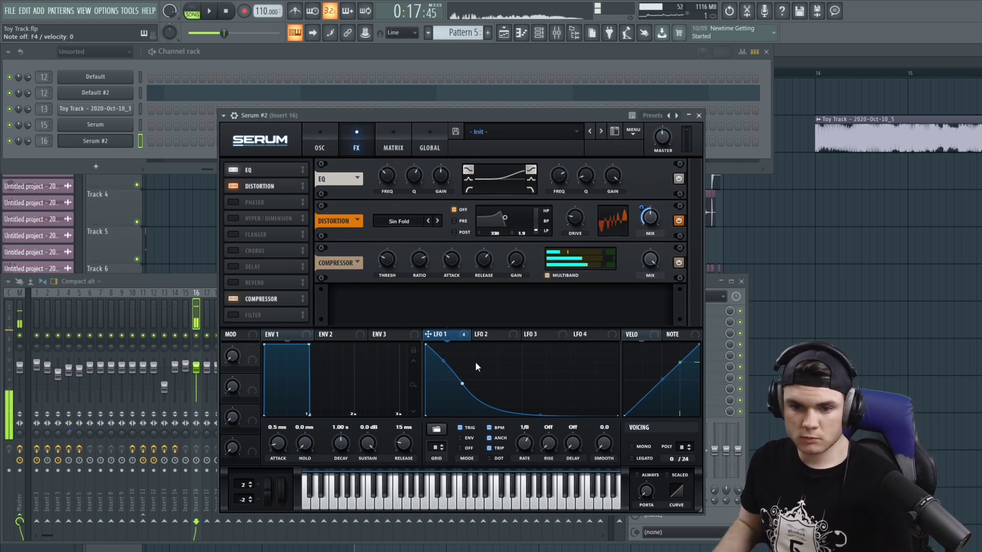
Reshape LFO 1 with a short initial rise, raise Oscillator A's level and test the patch with the beat.
drag(426, 344, 445, 345)
drag(462, 383, 519, 331)
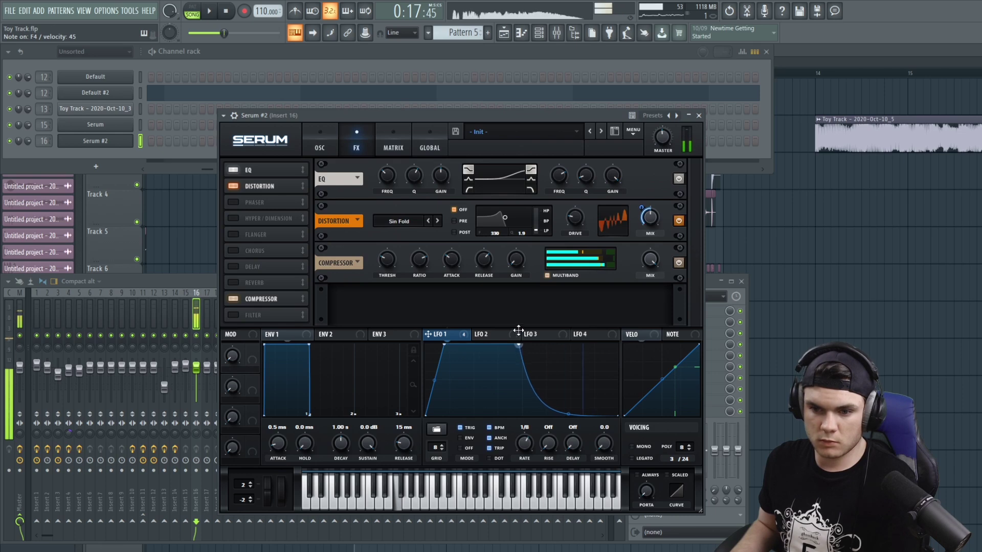
drag(427, 305, 437, 267)
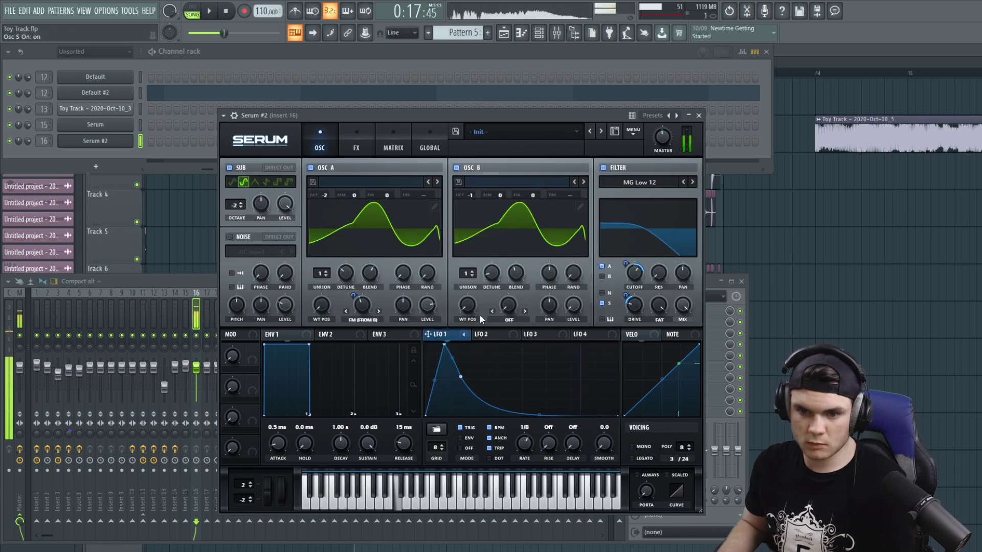
key(space)
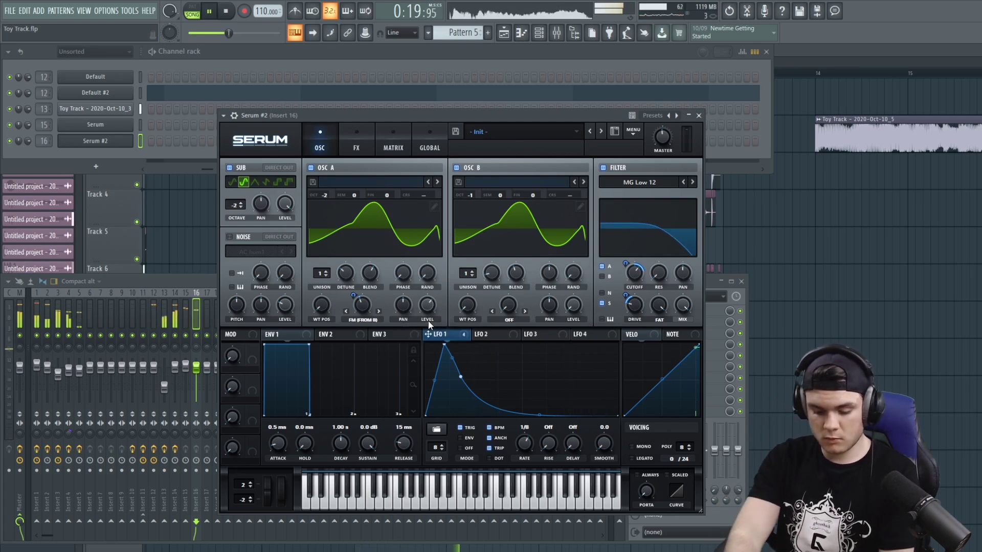
key(space)
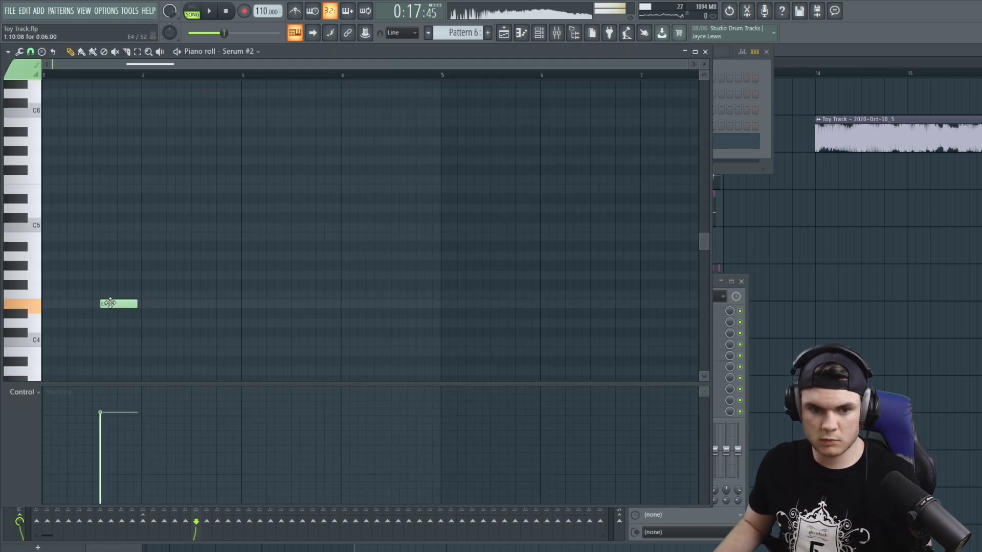
Move the Serum #2 note in Pattern 6 to F#4 just after bar 2 while auditioning it with the beat.
drag(106, 304, 105, 292)
drag(109, 294, 184, 284)
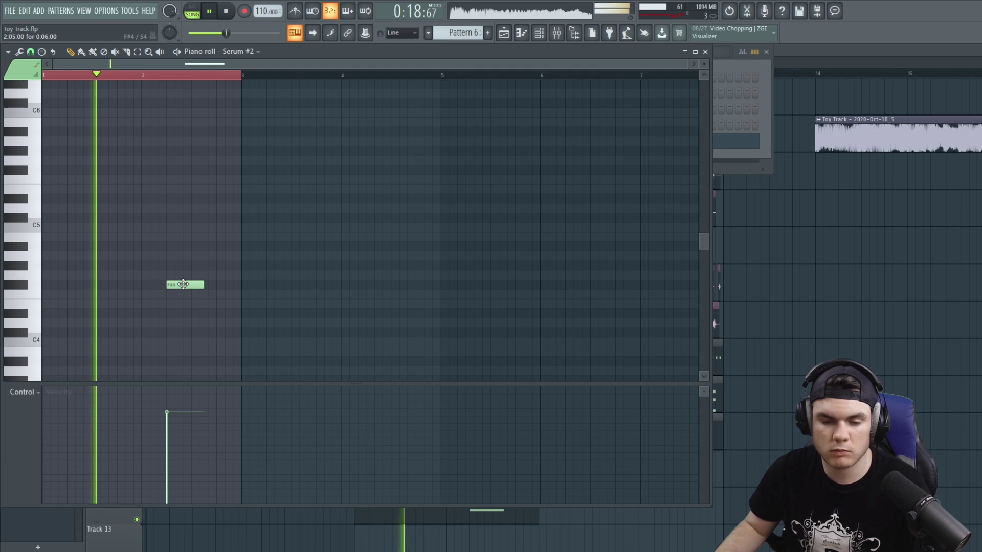
drag(183, 284, 168, 289)
scroll(130, 74, up, 4)
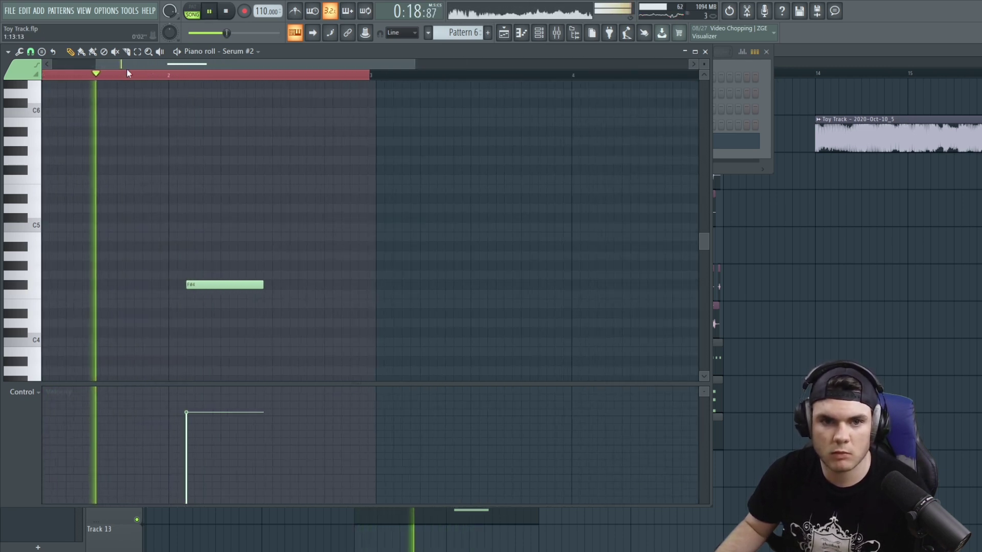
key(F7)
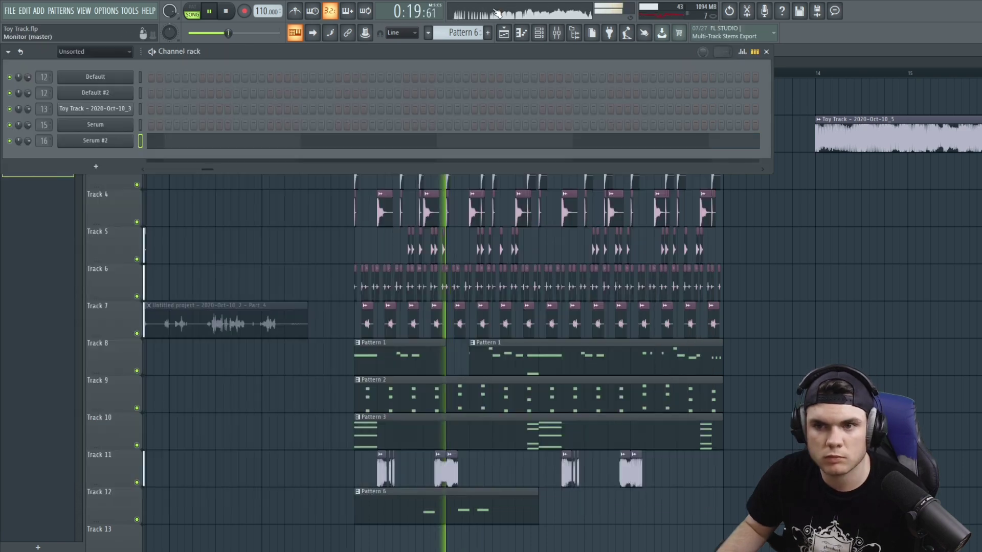
Load the Krush effect into the first slot of mixer Insert 16 and raise its downsampling to about 18.8%.
click(556, 33)
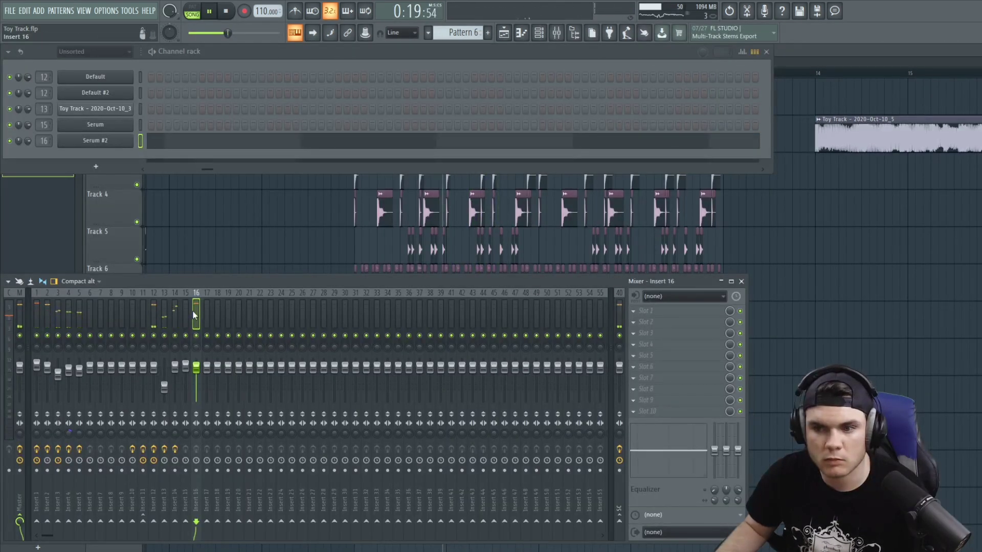
key(space)
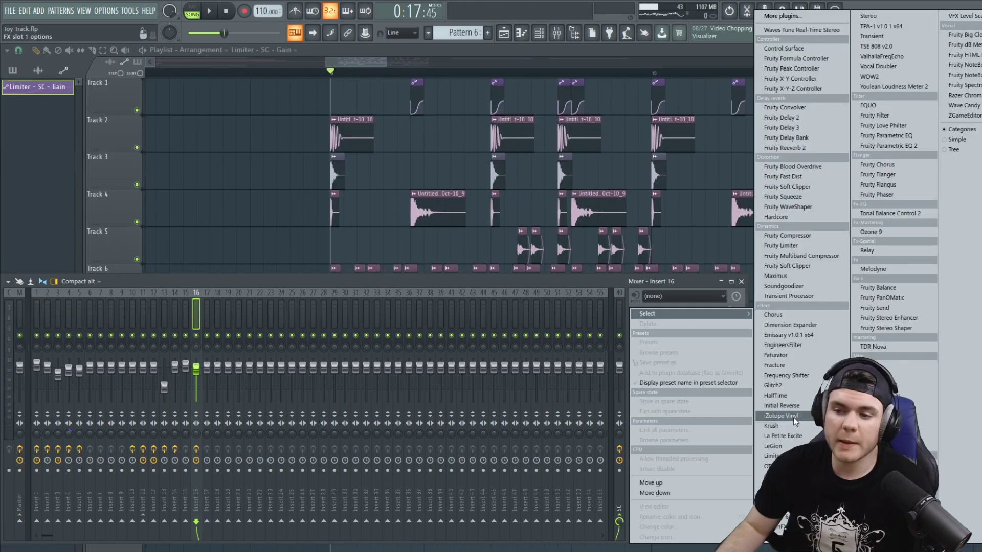
click(793, 418)
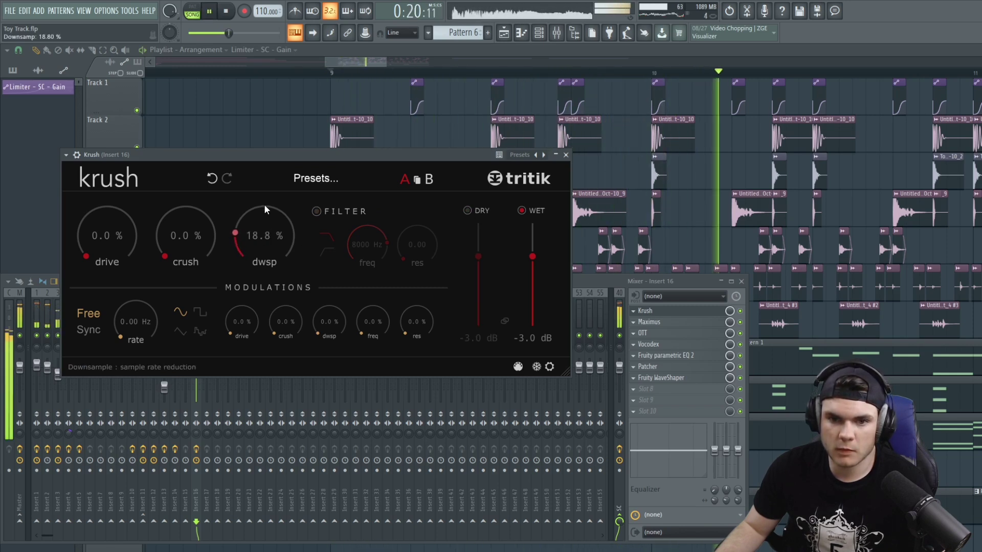
Close the Krush window and audition the processed Serum #2 bass together with the beat.
key(space)
key(F6)
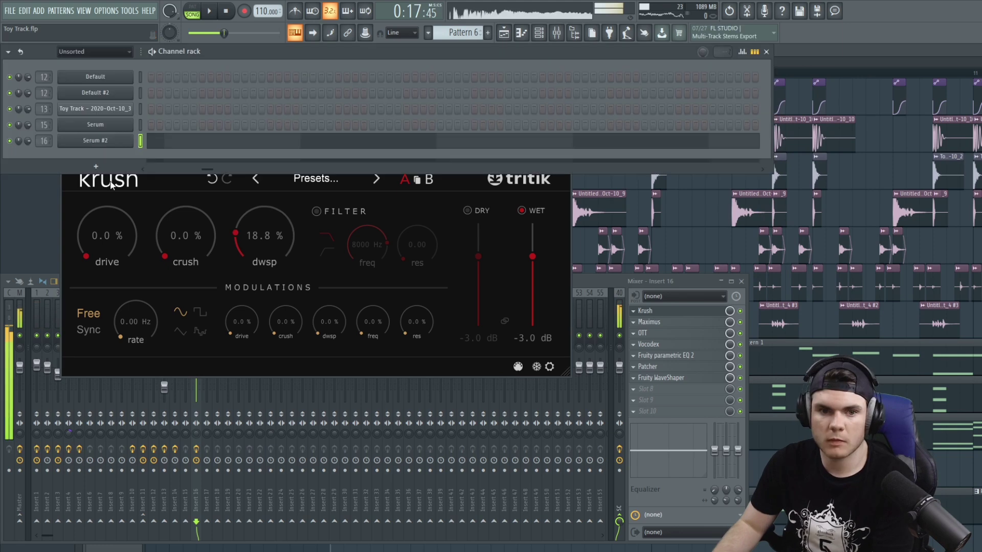
click(64, 194)
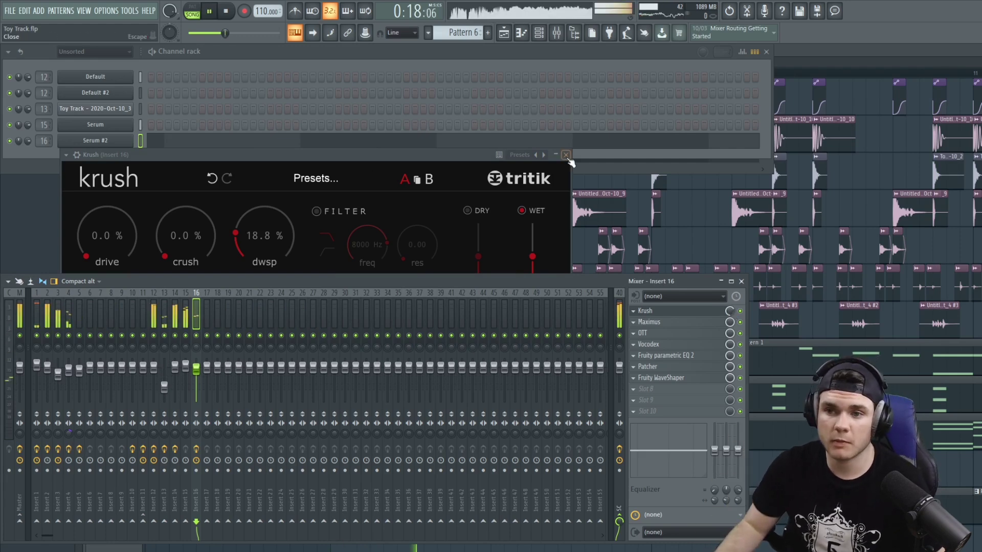
click(566, 155)
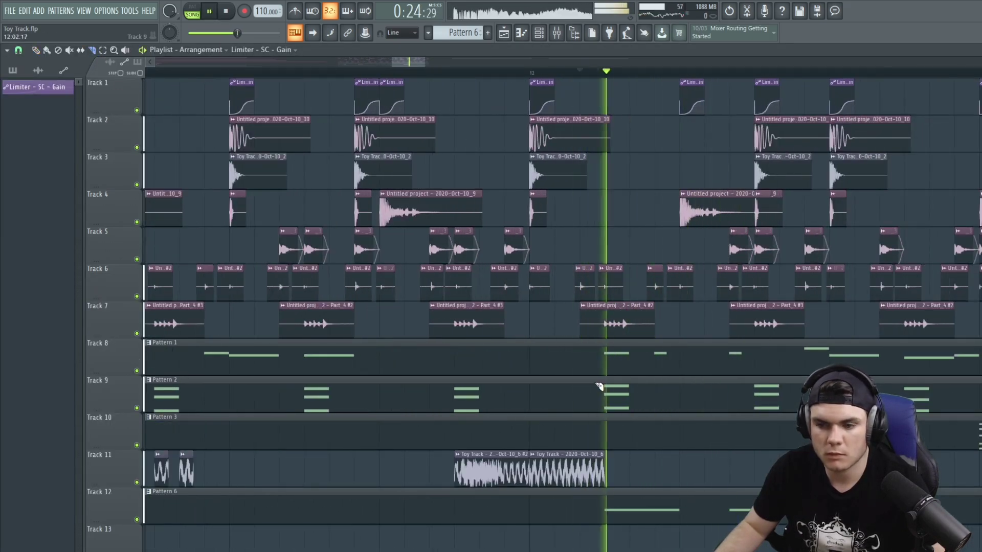
key(space)
key(space)
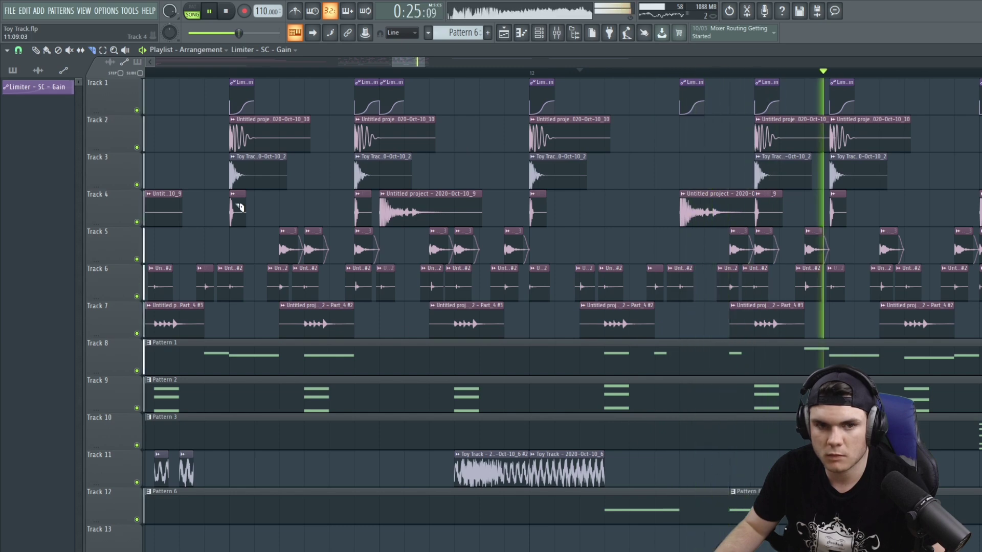
key(space)
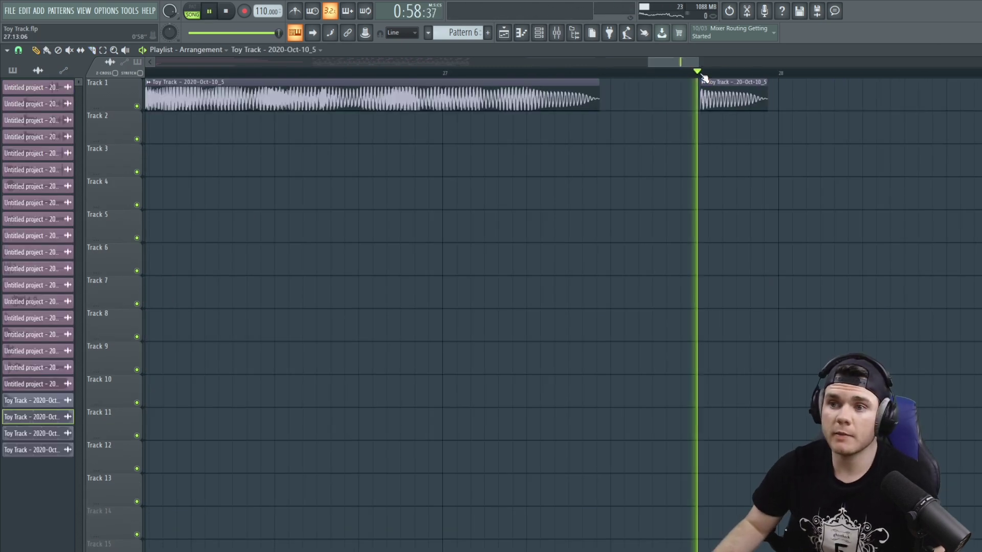
Move the short Toy Track - 2020-Oct-10_5 clip near bar 28 to Track 13 and position it late in bar 9 while auditioning it.
scroll(703, 79, down, 4)
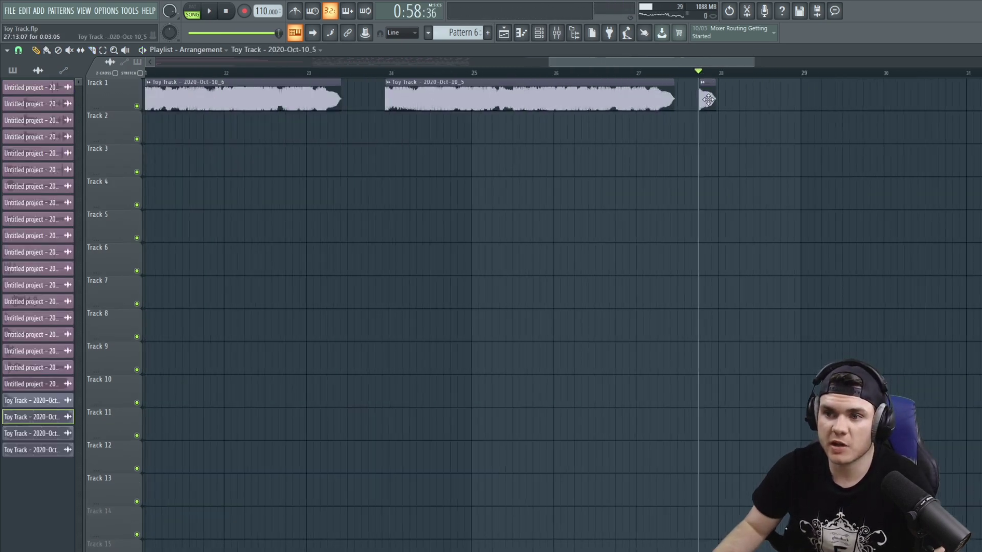
drag(269, 350, 635, 507)
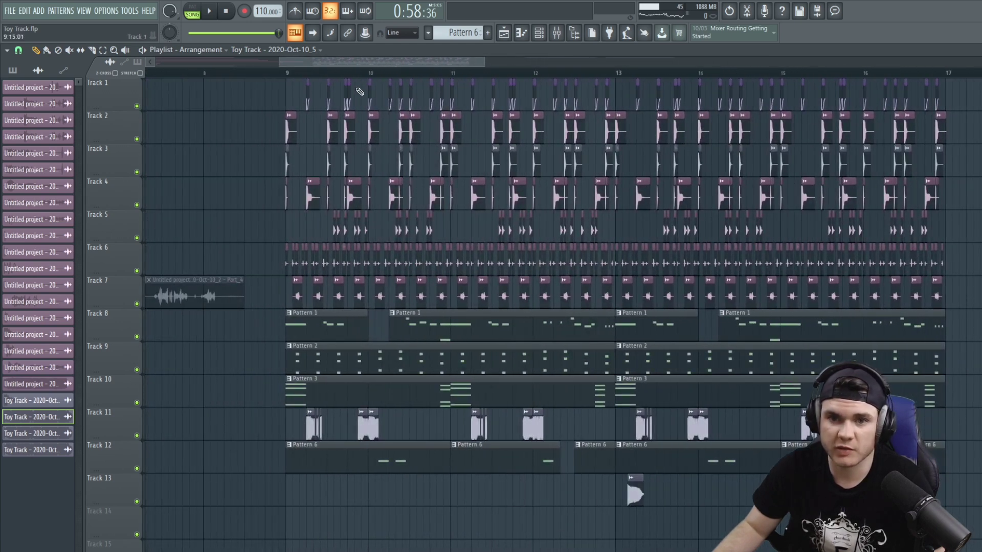
click(285, 75)
key(space)
scroll(383, 187, up, 3)
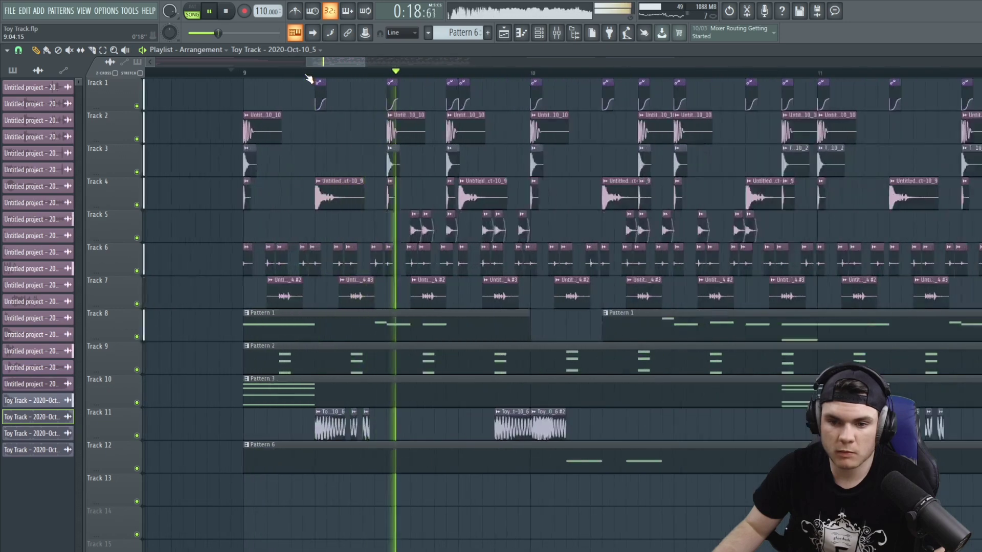
key(space)
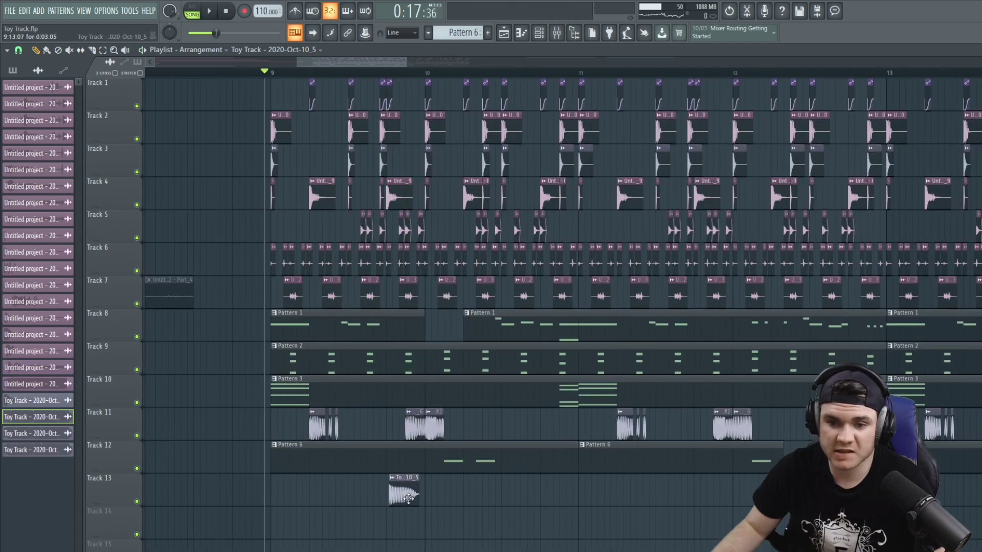
drag(409, 499, 402, 496)
key(space)
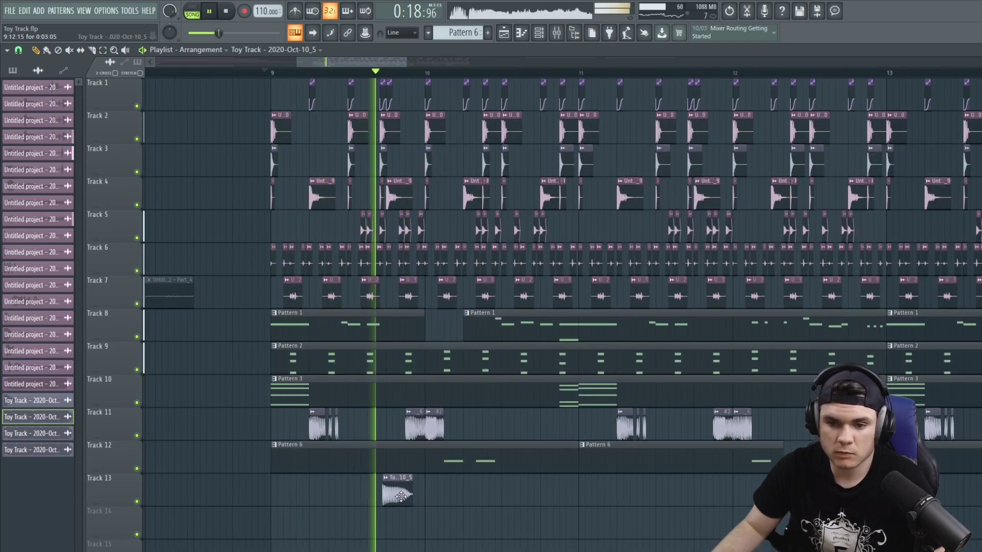
key(space)
Move the Toy Track - 2020-Oct-10_5 slice up to Track 11 and align its start with the Track 4 hit late in bar 9.
scroll(592, 487, up, 3)
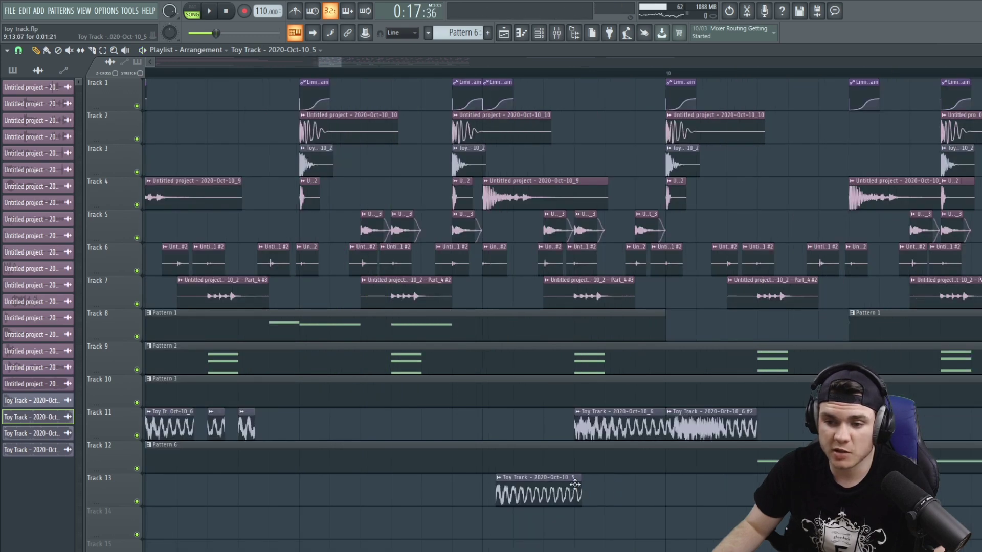
drag(547, 492, 547, 426)
key(space)
drag(496, 424, 480, 423)
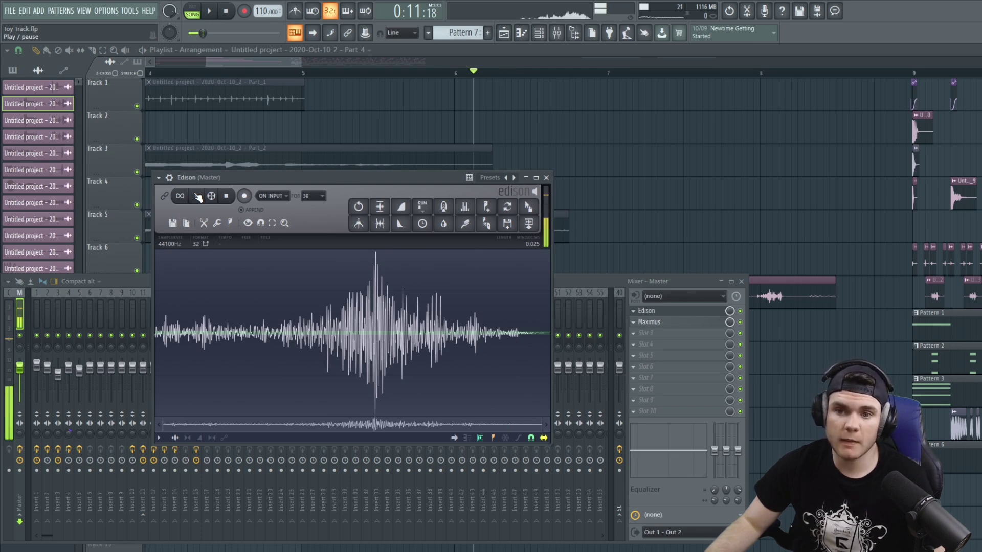
Export the short sample from Edison into the playlist, free up Track 8 by shifting the clips below down, and place it at bar 9.
drag(530, 205, 646, 199)
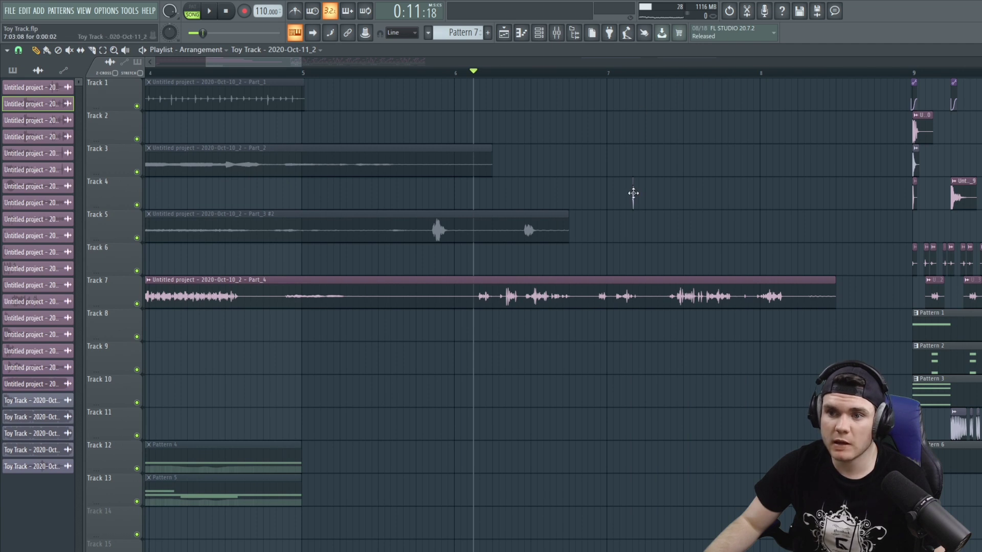
scroll(903, 231, down, 6)
scroll(904, 231, right, 5)
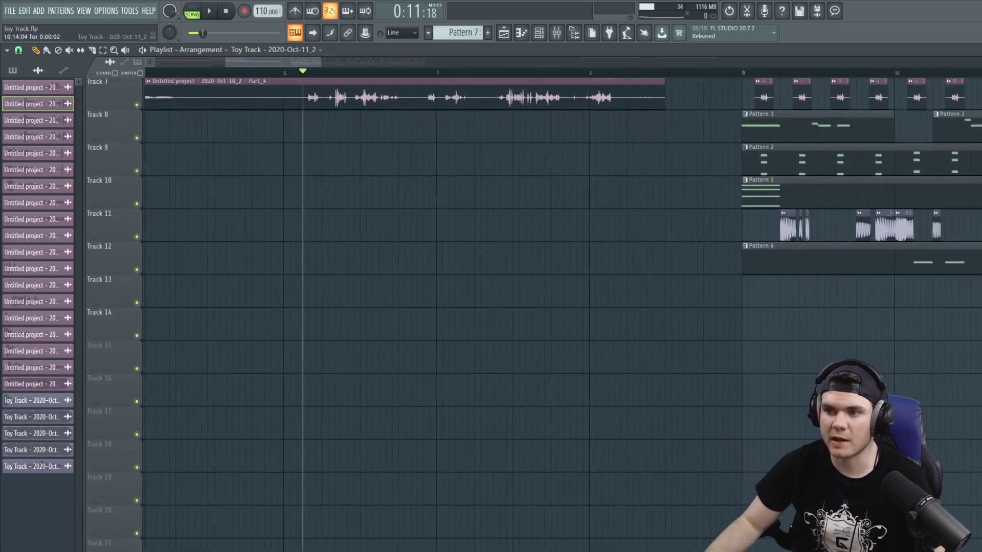
scroll(563, 307, up, 6)
scroll(562, 307, right, 7)
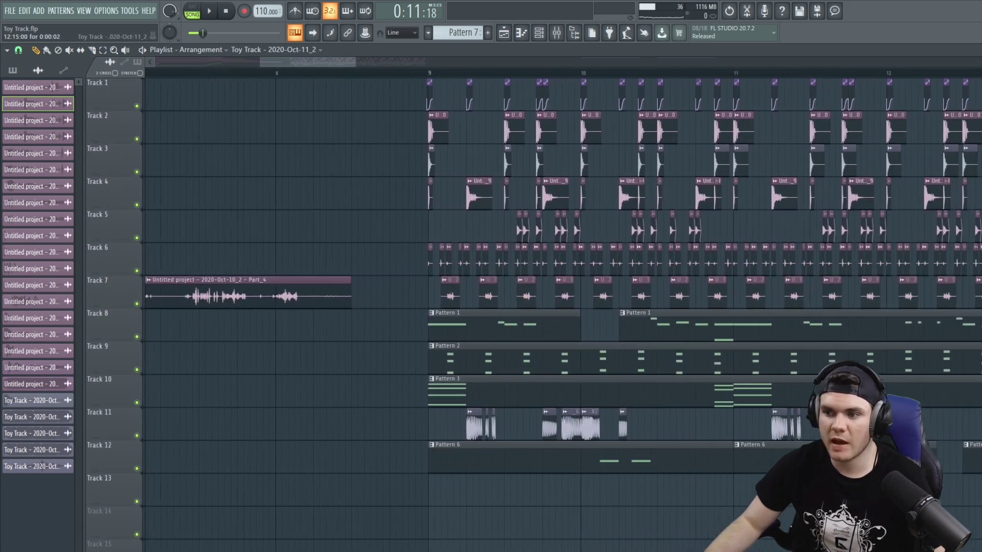
scroll(241, 253, right, 4)
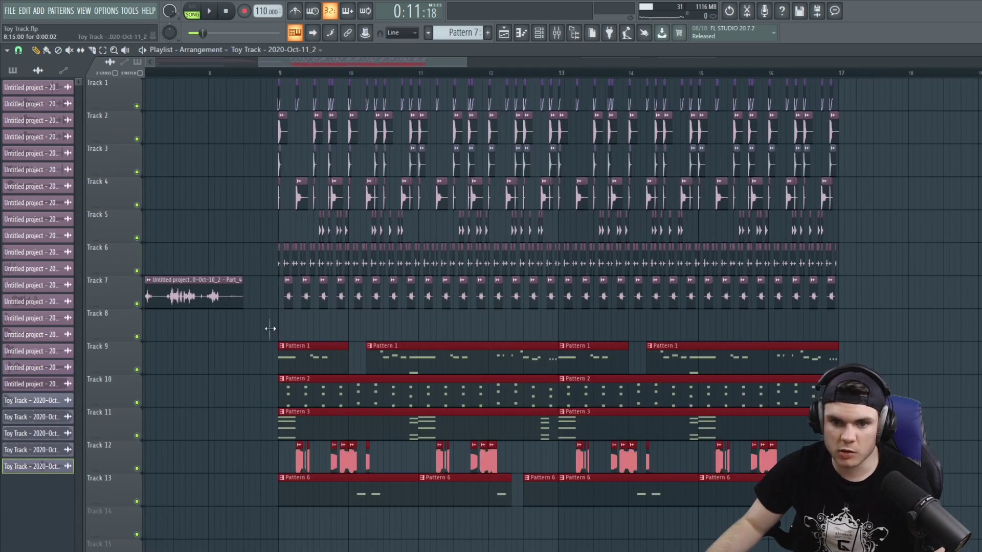
click(270, 329)
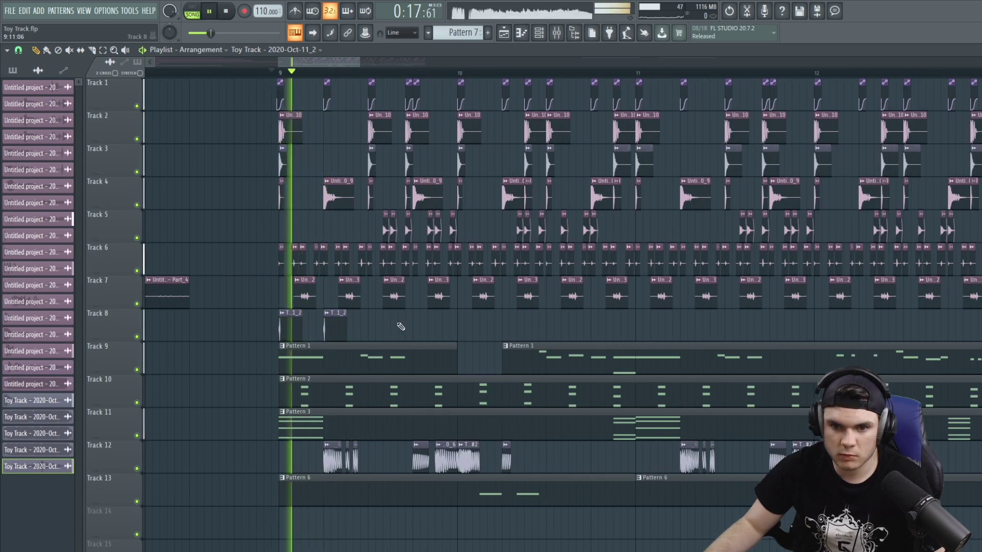
Place repeated copies of the Toy Track - 2020-Oct-11_2 clip along Track 8 from bar 9, roughly one per beat, while playing the beat.
click(363, 327)
click(415, 326)
click(460, 331)
click(505, 335)
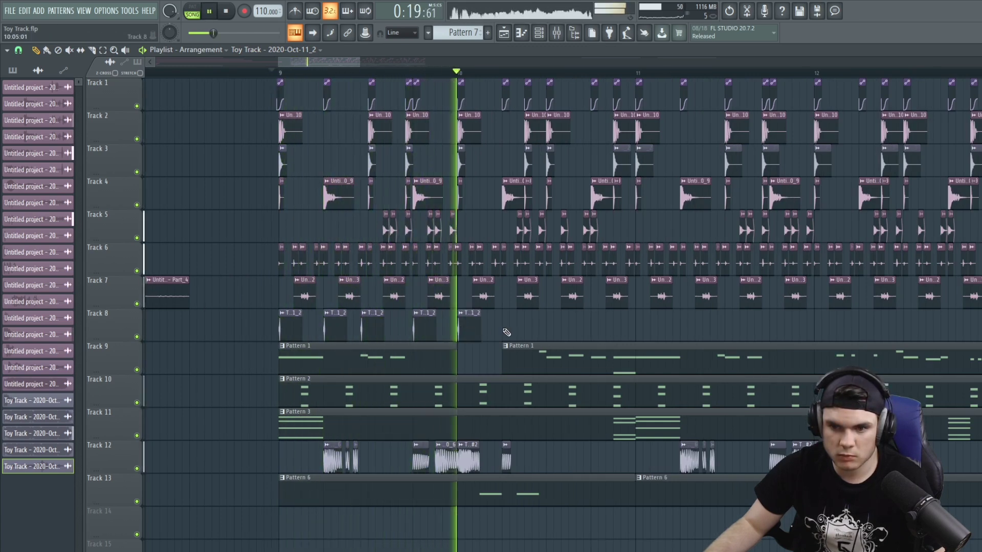
click(549, 327)
click(593, 327)
key(space)
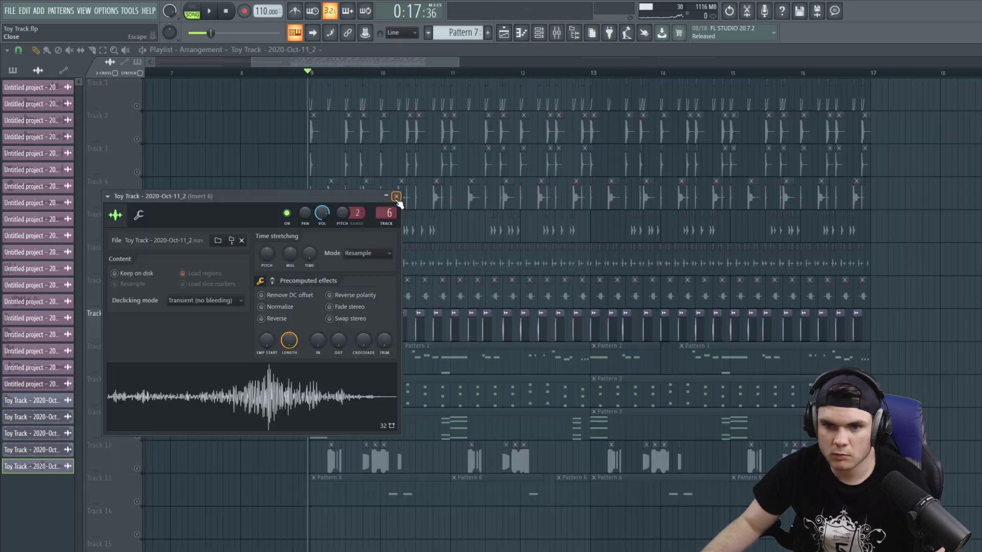
Audition the soloed Track 8 hits and load SerumFX into the first slot of mixer Insert 6.
key(space)
click(397, 200)
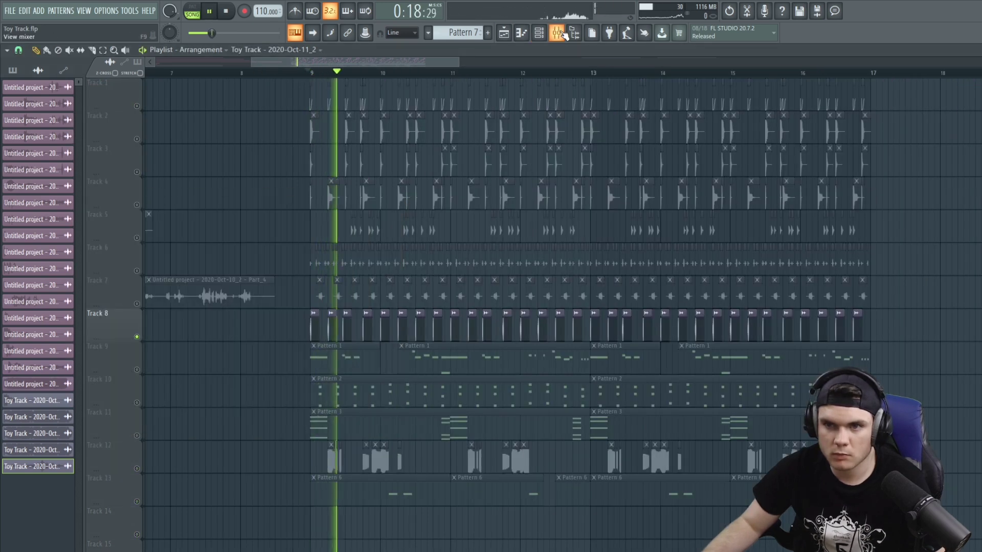
click(557, 33)
click(655, 322)
key(space)
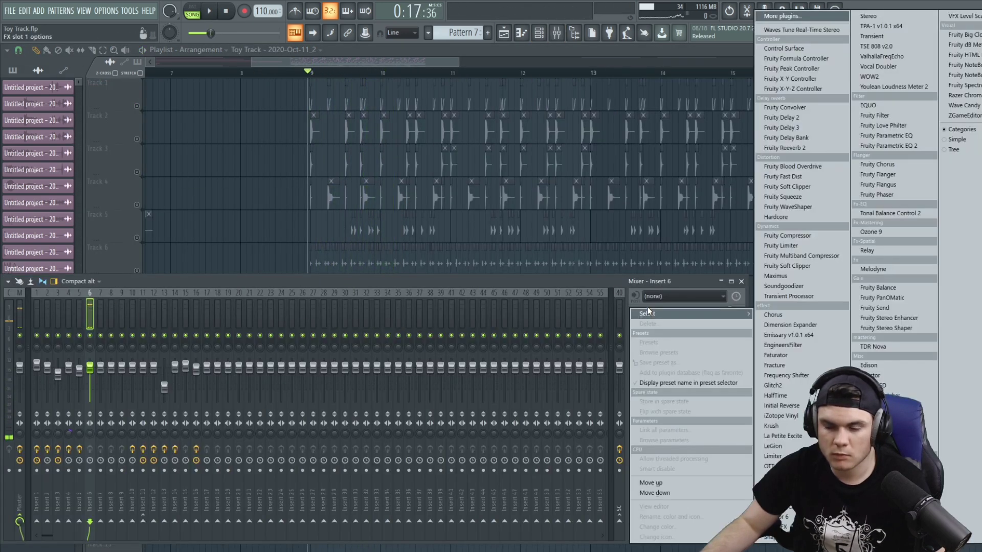
click(819, 214)
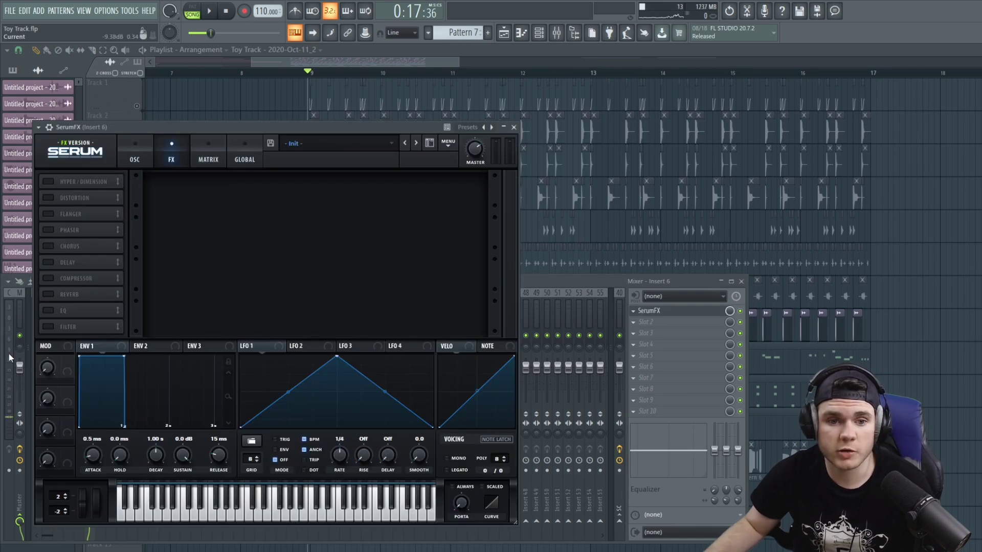
Enable SerumFX's filter with the Combs type, adjust its cutoff and assign LFO 1 to modulate it.
click(48, 327)
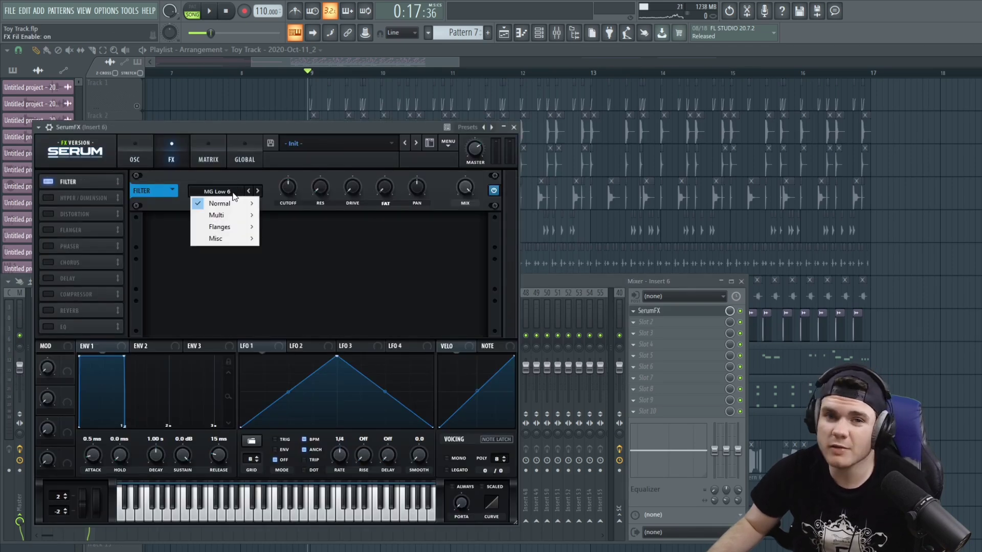
mouse_move(237, 243)
click(287, 344)
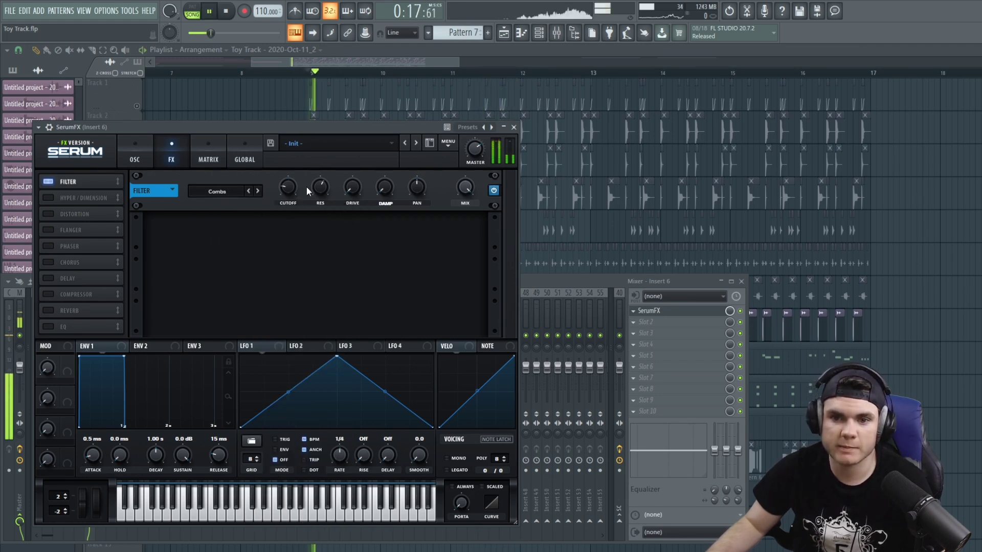
mouse_move(287, 187)
mouse_down()
mouse_move(285, 174)
mouse_move(327, 155)
mouse_move(323, 169)
mouse_move(294, 179)
mouse_up()
drag(258, 346, 288, 188)
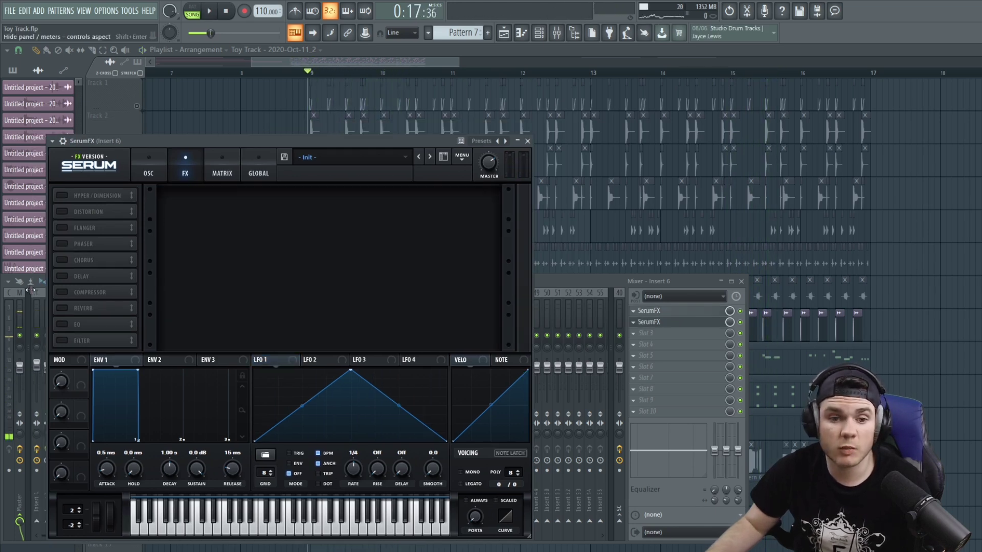
Enable a Combs filter in the second SerumFX on Insert 6 and adjust its knobs and mix during playback.
click(63, 342)
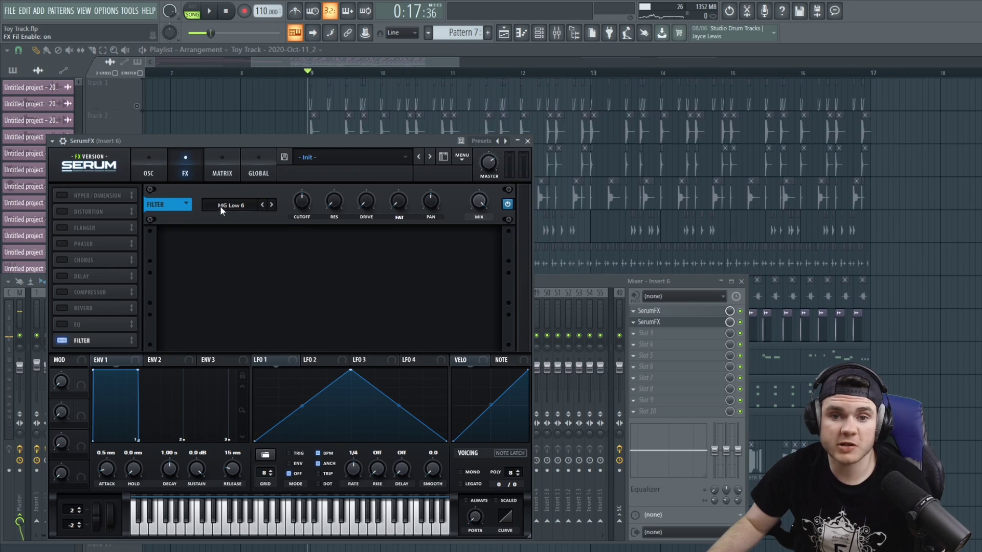
mouse_move(243, 241)
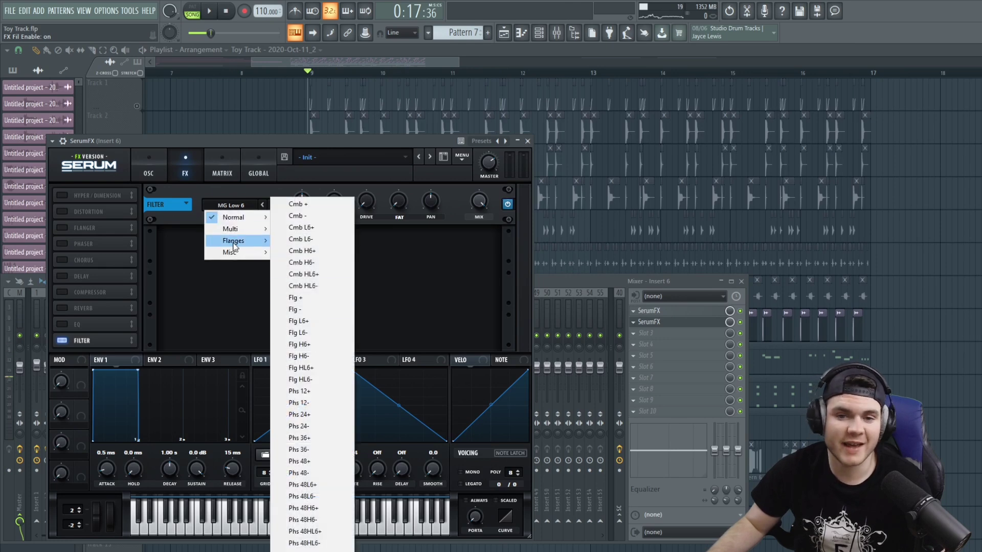
click(315, 358)
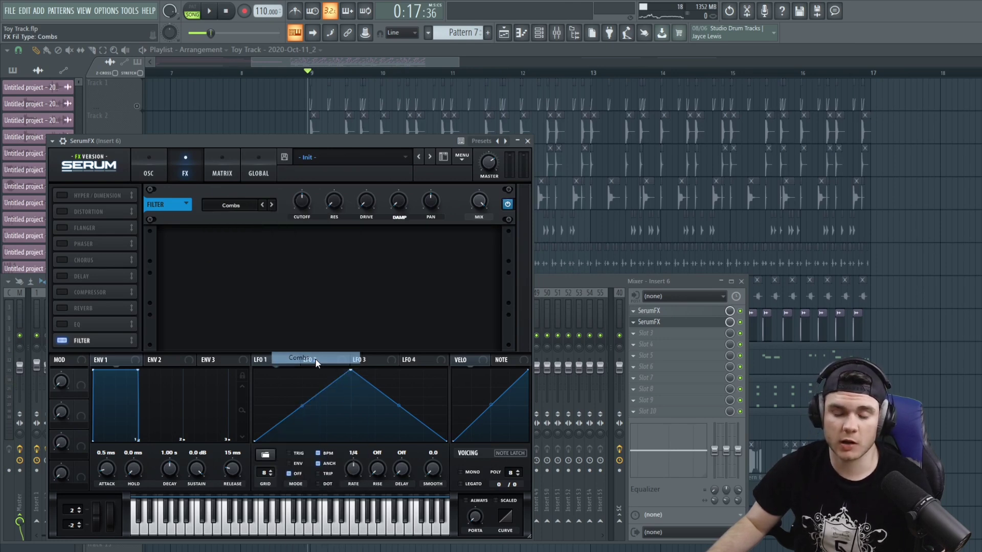
key(space)
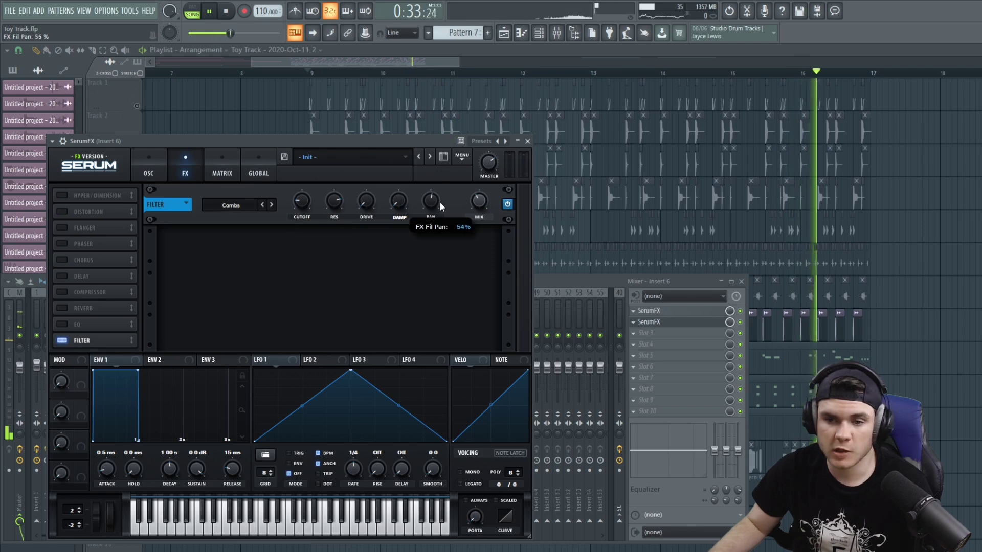
drag(479, 198, 482, 204)
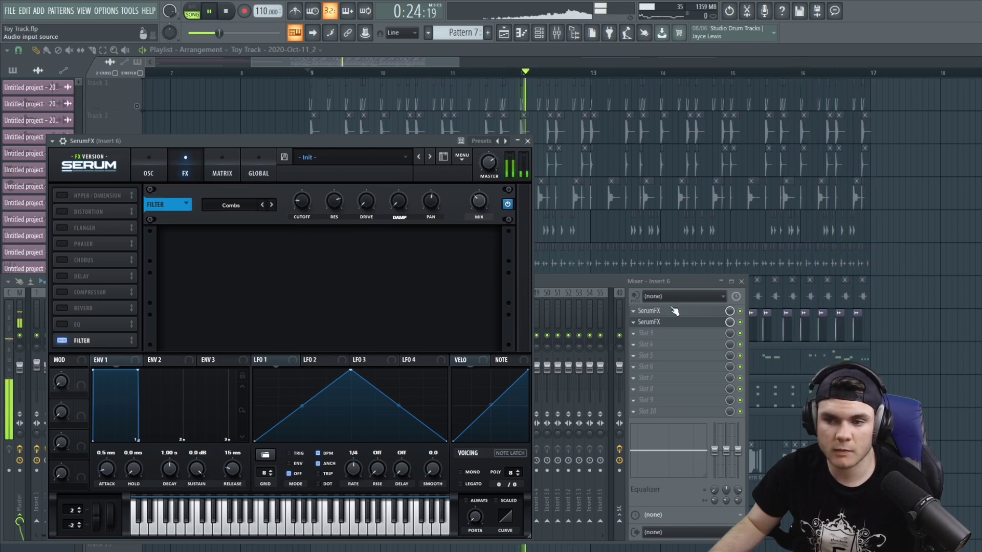
Load Fruity Parametric EQ 2 into the third slot of Insert 6 and adjust its curve while playing the sound.
right_click(659, 322)
click(875, 147)
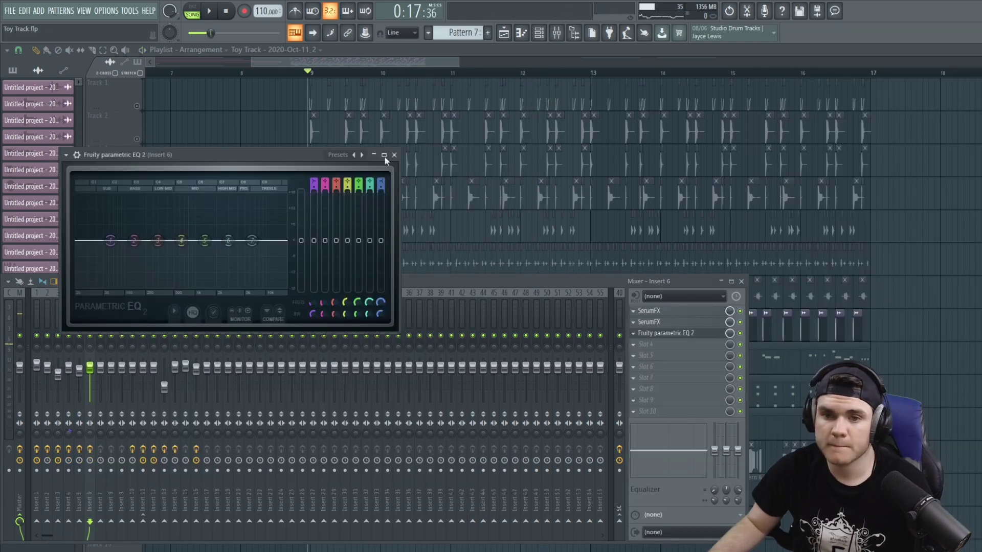
click(349, 156)
click(355, 163)
key(space)
drag(80, 241, 175, 240)
Unsolo Track 8 so all playlist tracks are active and audition the processed sound with the full beat.
key(space)
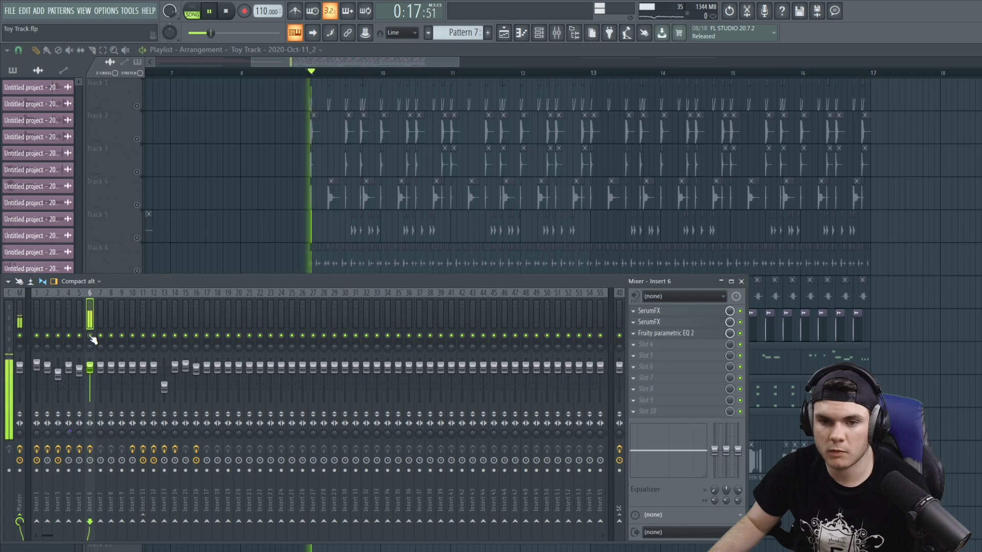
key(space)
right_click(136, 238)
right_click(136, 238)
key(space)
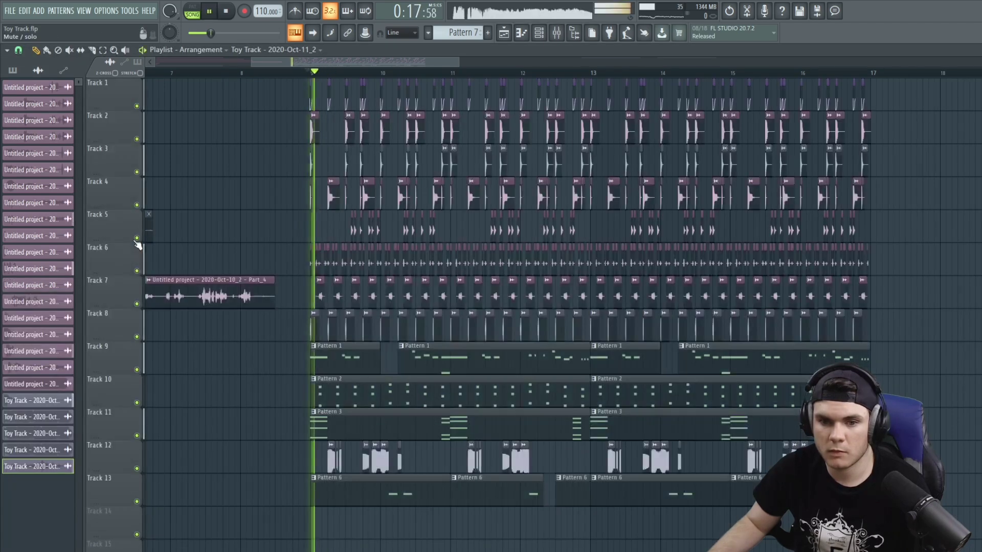
Add Fruity Reeverb 2 to the fourth slot of Insert 6 and lower that track's volume slightly.
double_click(314, 332)
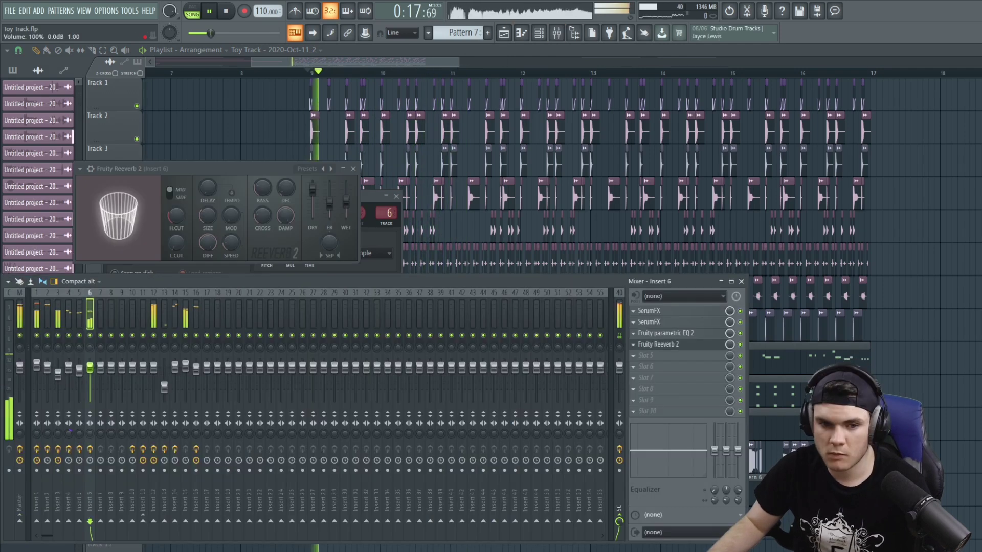
drag(96, 375, 96, 381)
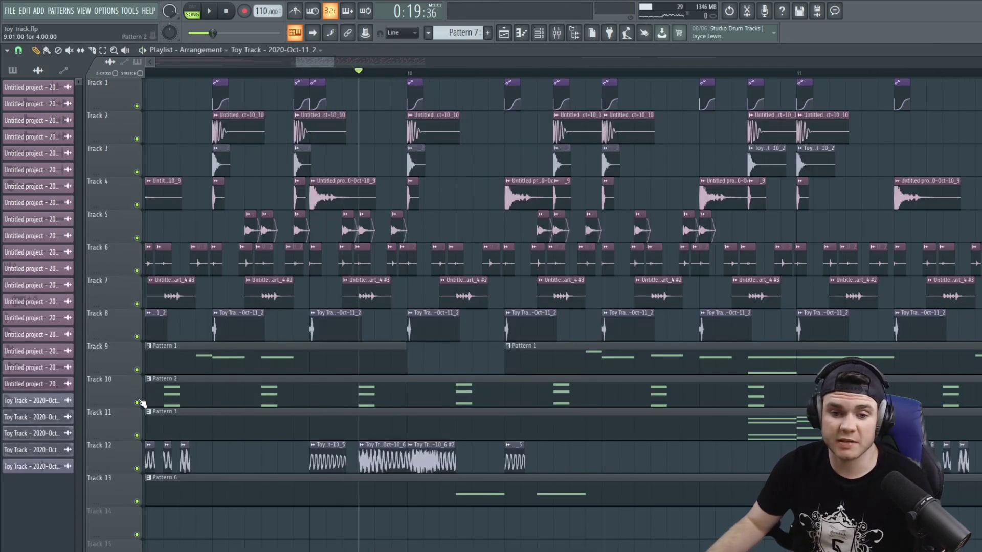
Solo Track 12 and make the bass slice just before bar 10 unique.
right_click(137, 469)
key(space)
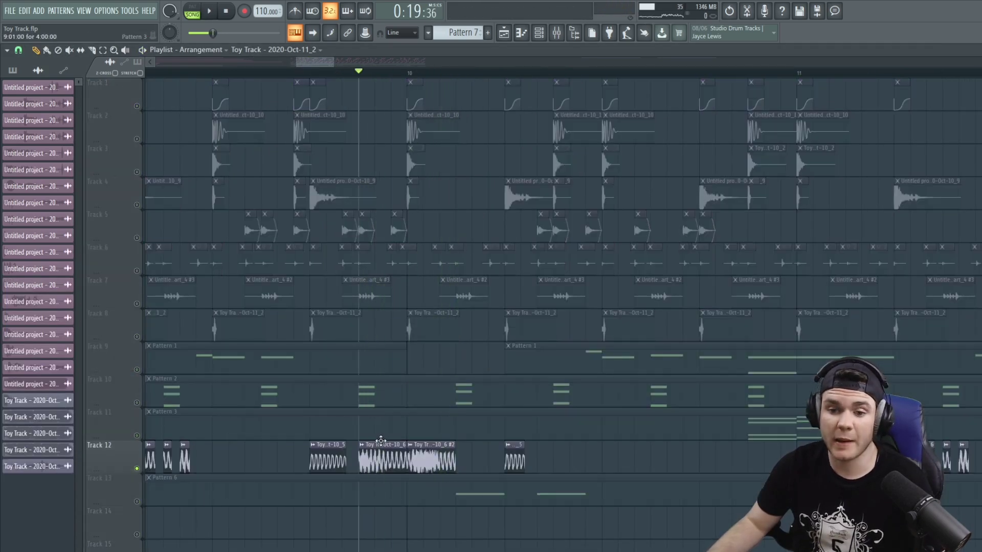
click(361, 445)
click(382, 488)
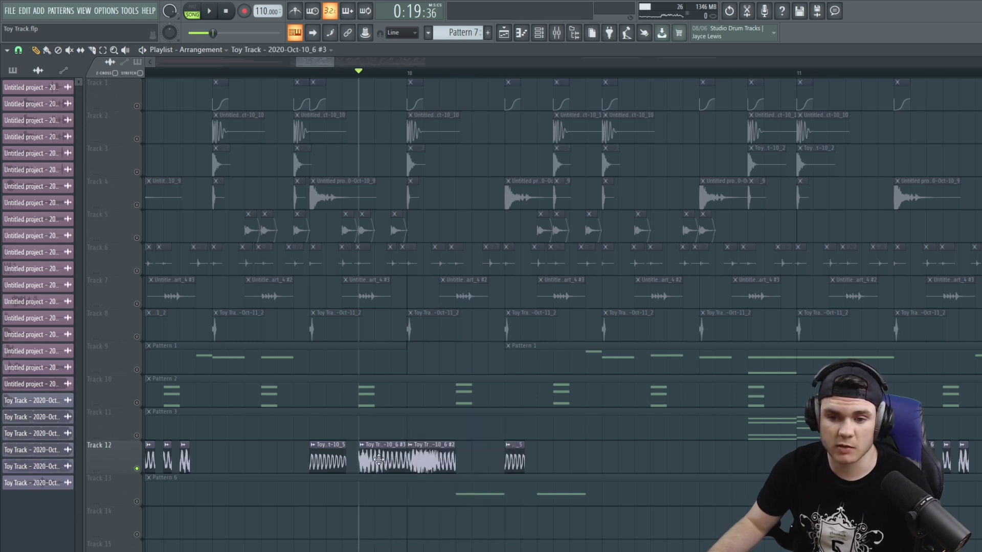
Pan the unique bass slice's channel 35% right and audition it in solo.
double_click(379, 460)
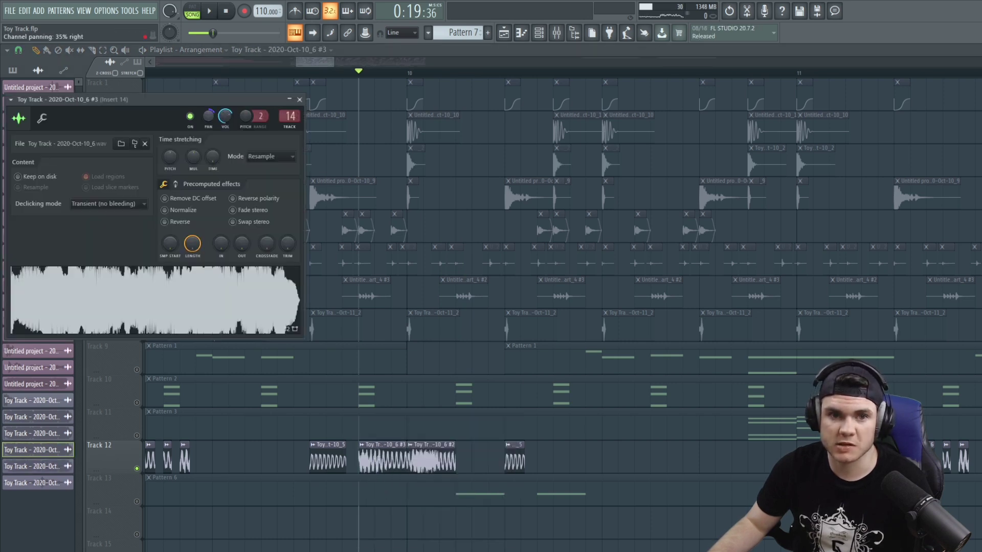
key(space)
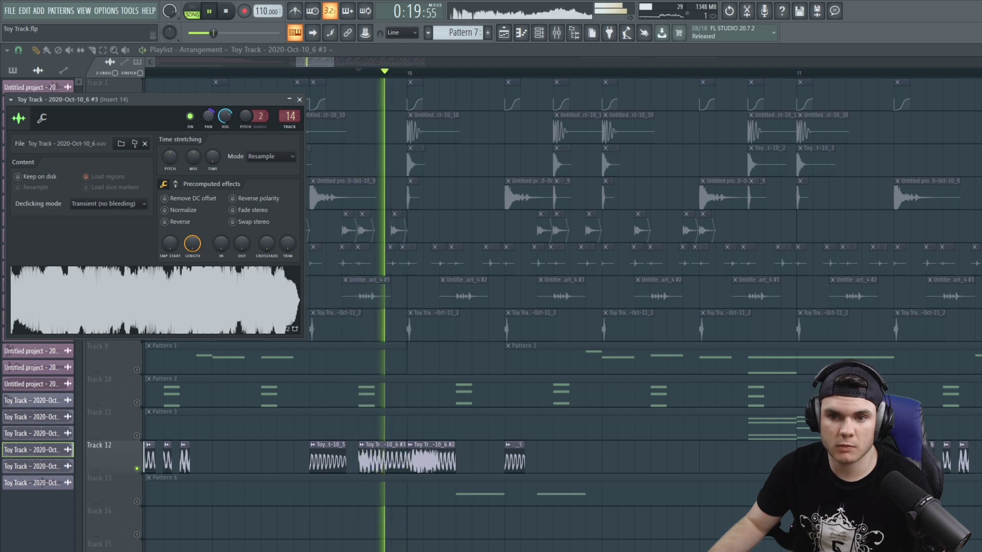
key(space)
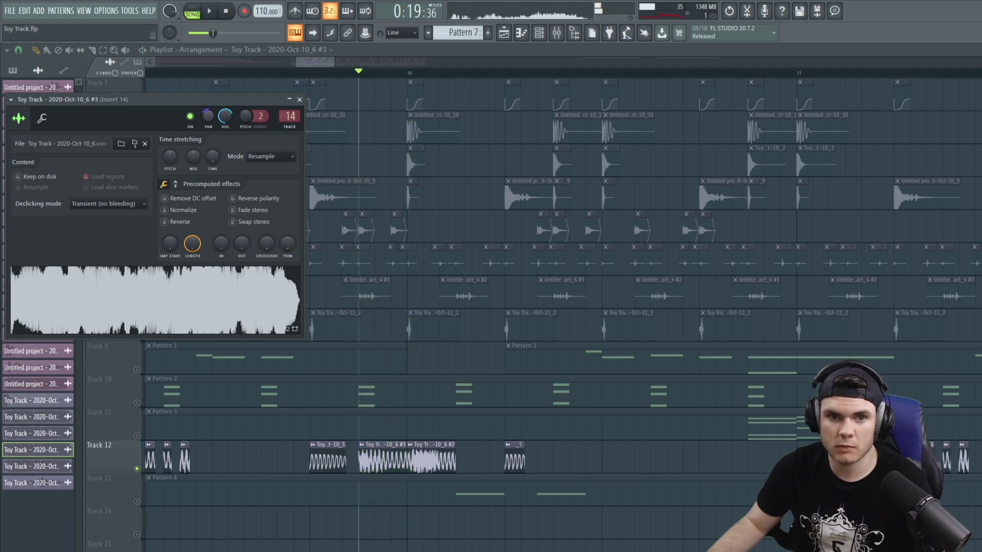
Make the adjoining bass slice at bar 10 on Track 12 unique, with its channel settings open, and audition the pair.
click(411, 445)
click(450, 492)
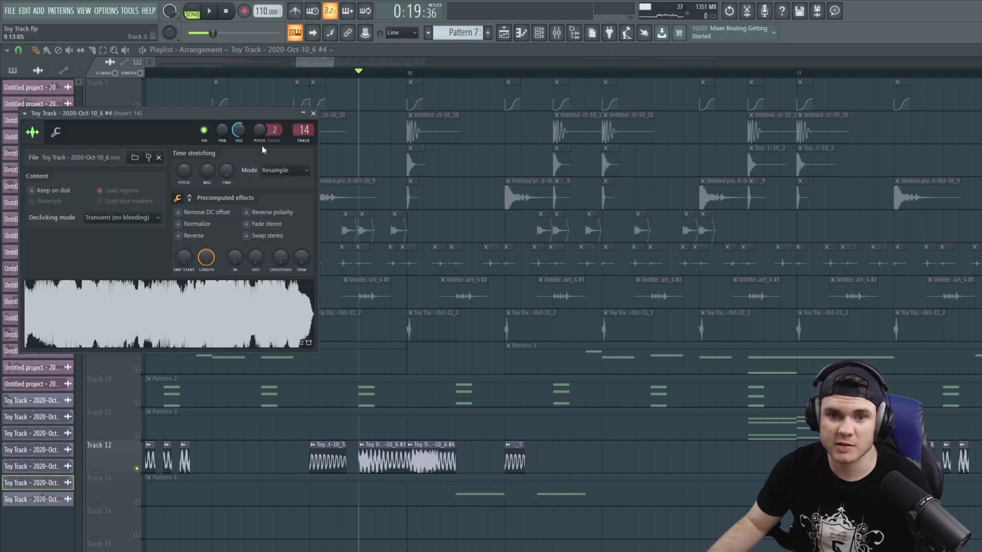
key(space)
key(space)
key(space)
key(space)
key(space)
Unsolo Track 12 and audition the edited bass slices with the full beat.
scroll(267, 73, down, 4)
key(space)
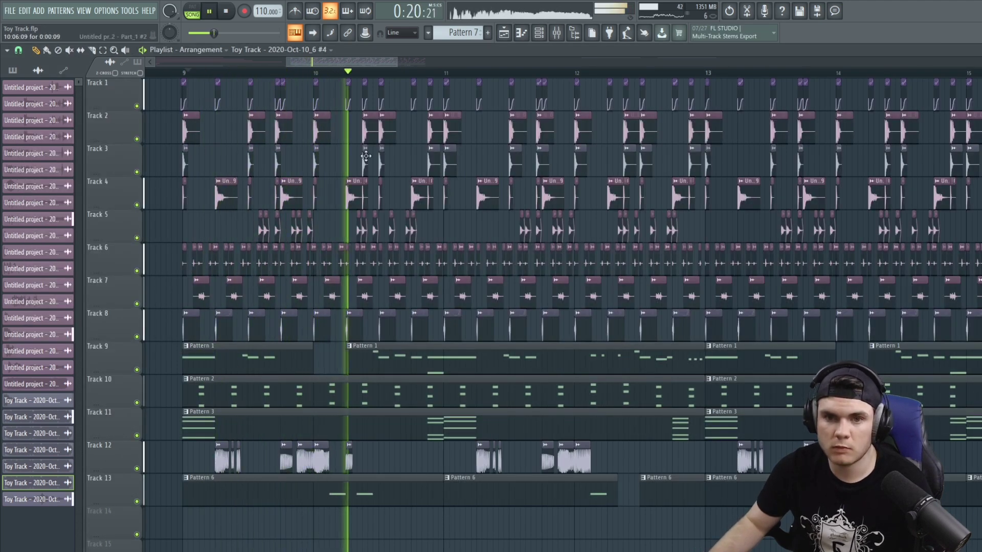
key(space)
key(space)
scroll(325, 82, down, 3)
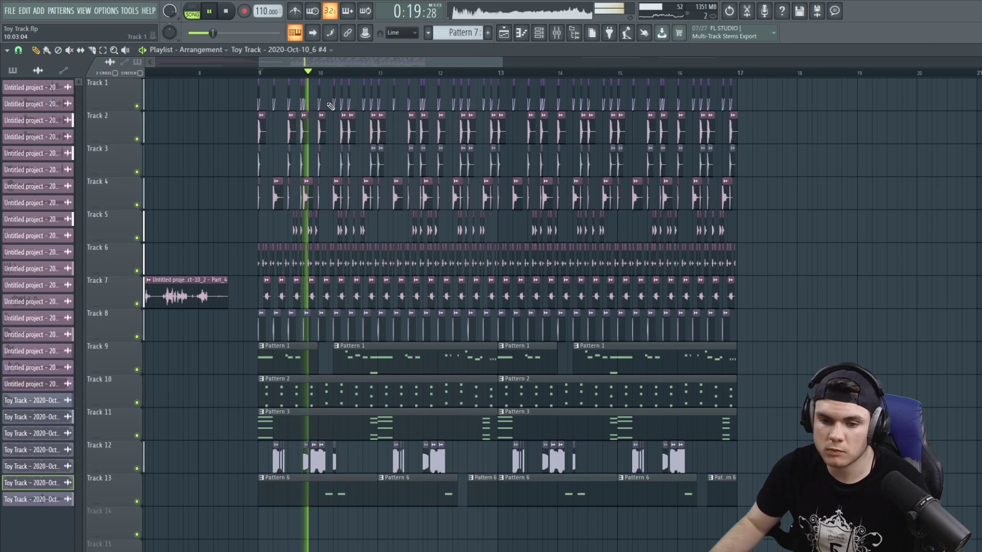
key(space)
scroll(425, 358, up, 4)
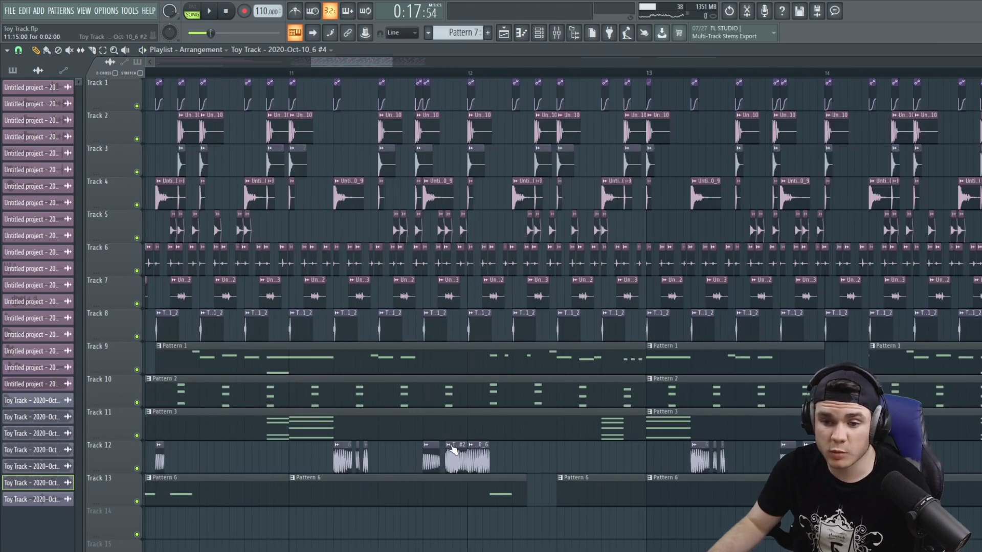
Make the two adjoining bass slices around bar 12 on Track 12 unique and open their channel settings.
right_click(451, 448)
click(473, 488)
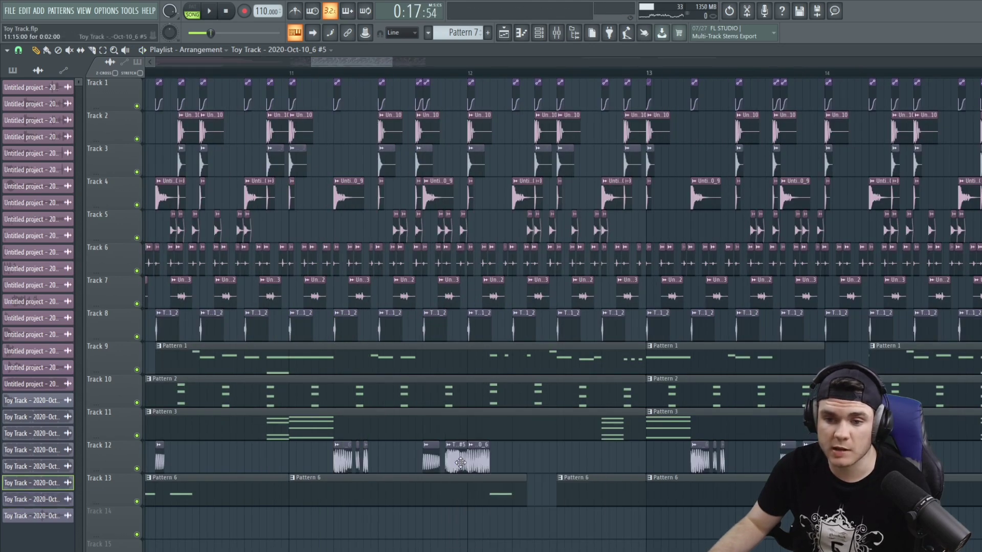
mouse_move(421, 70)
mouse_down()
mouse_move(476, 70)
mouse_move(430, 70)
mouse_up()
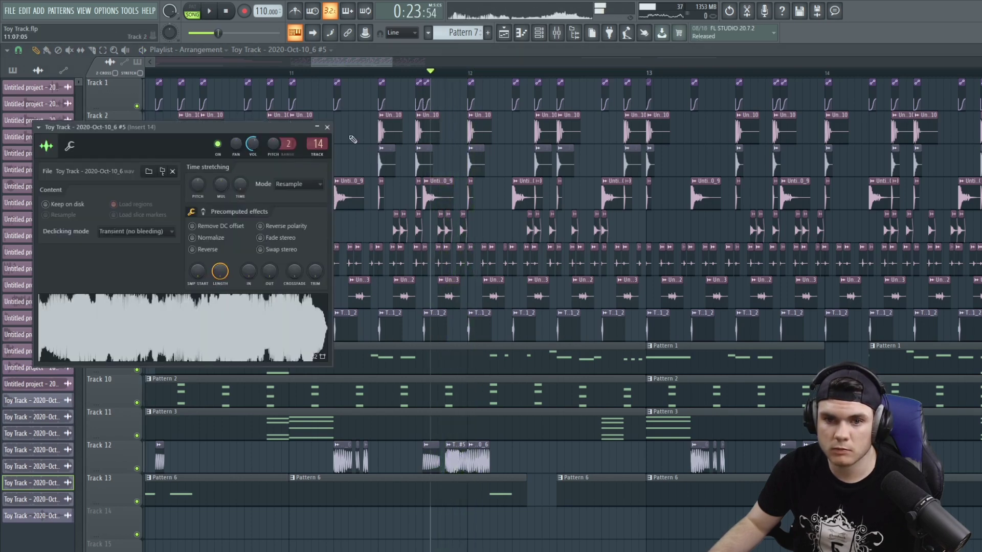
right_click(471, 449)
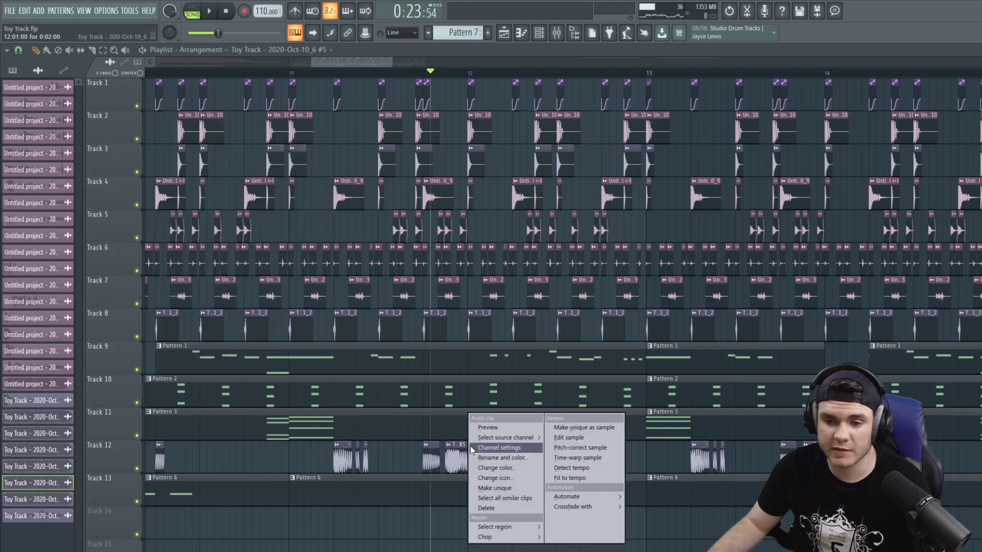
click(494, 488)
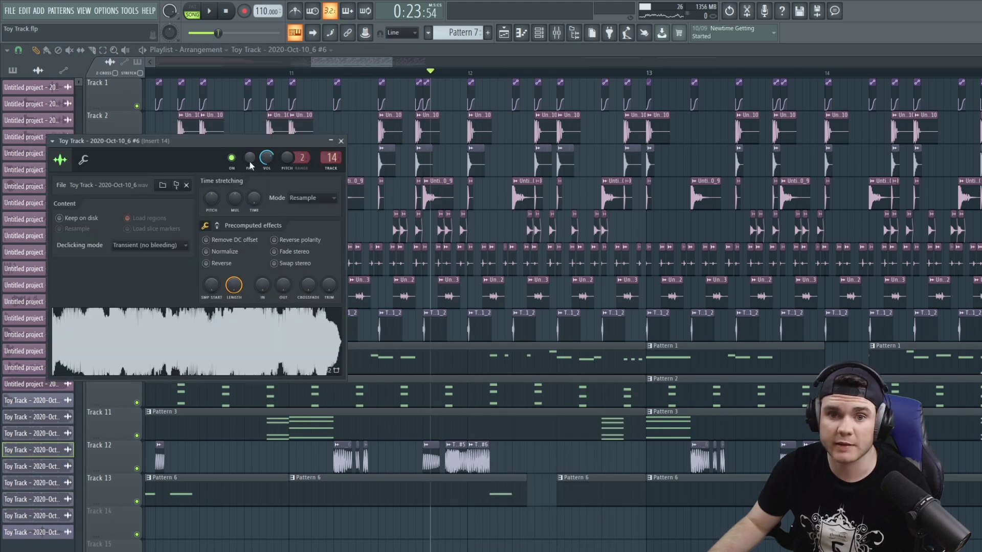
Adjust the panning of the Toy Track - 2020-Oct-10_6 #6 clip during playback and close its channel settings.
key(space)
key(space)
key(space)
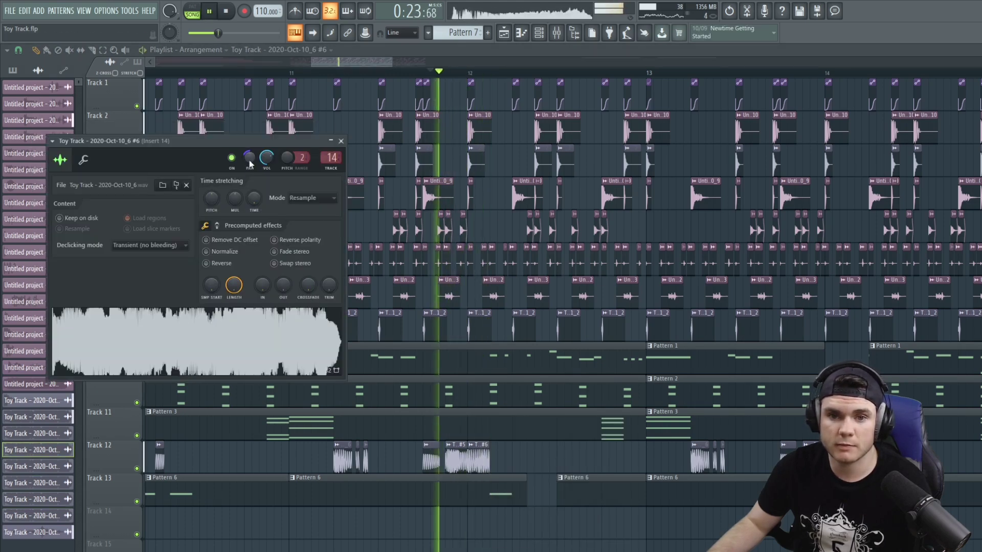
click(342, 142)
Play the arrangement through bars 13 to 17 and listen to how the Track 12 audio chops sit in the mix.
scroll(340, 71, down, 5)
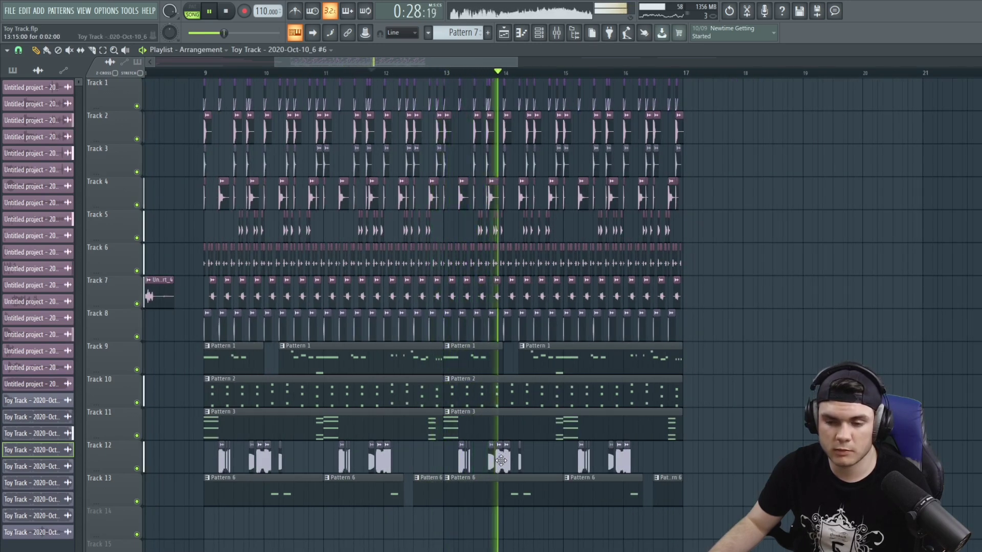
scroll(511, 75, up, 5)
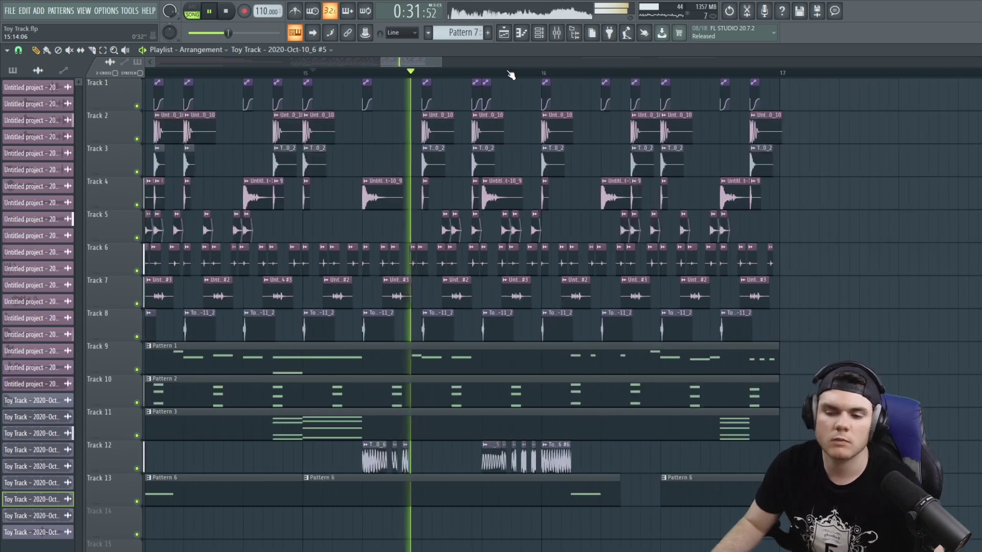
scroll(510, 75, down, 3)
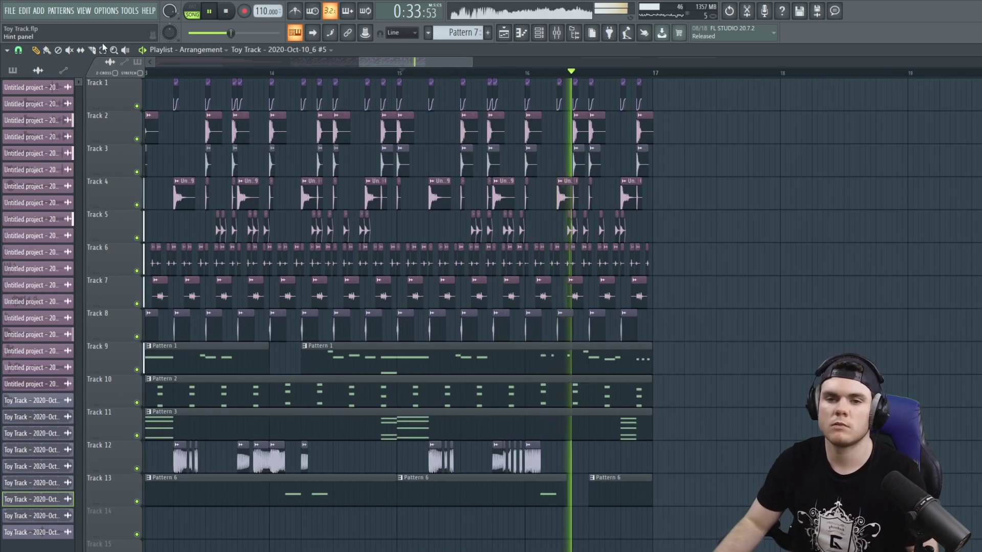
key(space)
key(space)
key(space)
key(space)
key(space)
key(space)
key(space)
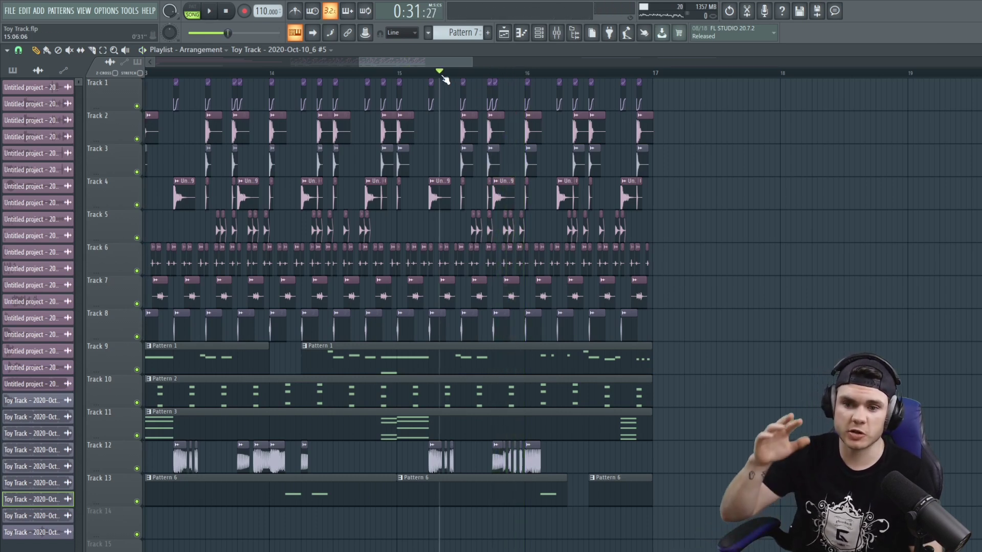
key(space)
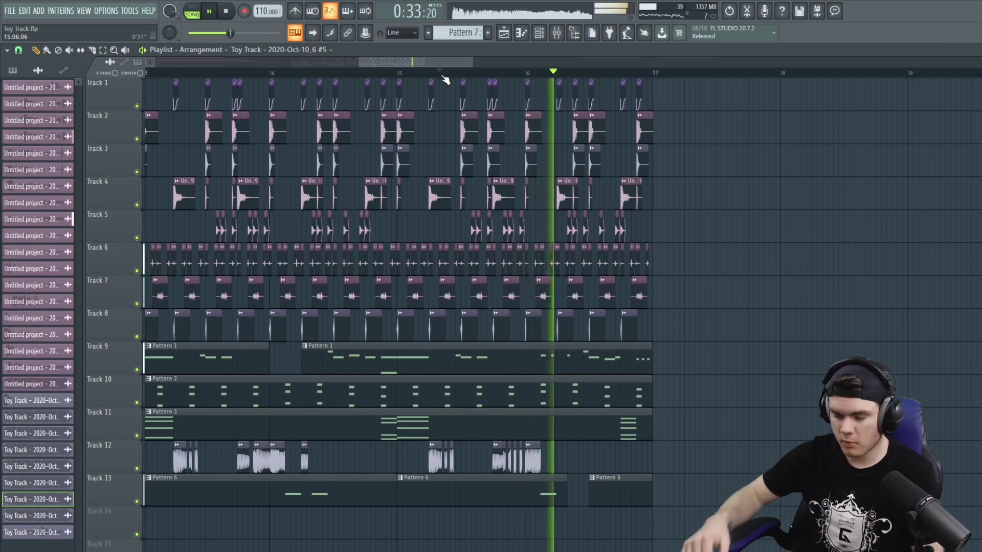
With Track 12 soloed, make the first two short chops late in bar 15 unique, panning them about 52% and 10% right.
drag(388, 65, 373, 66)
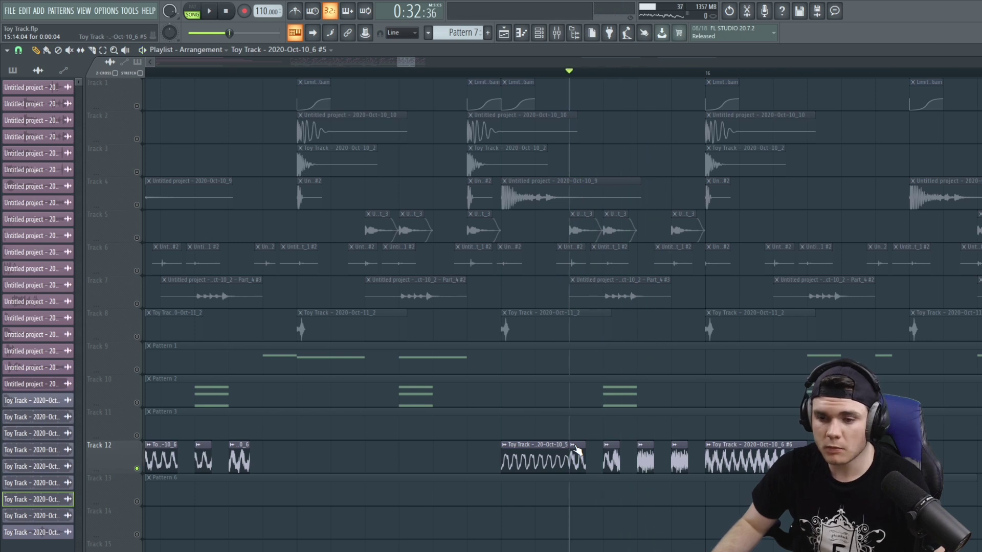
click(572, 445)
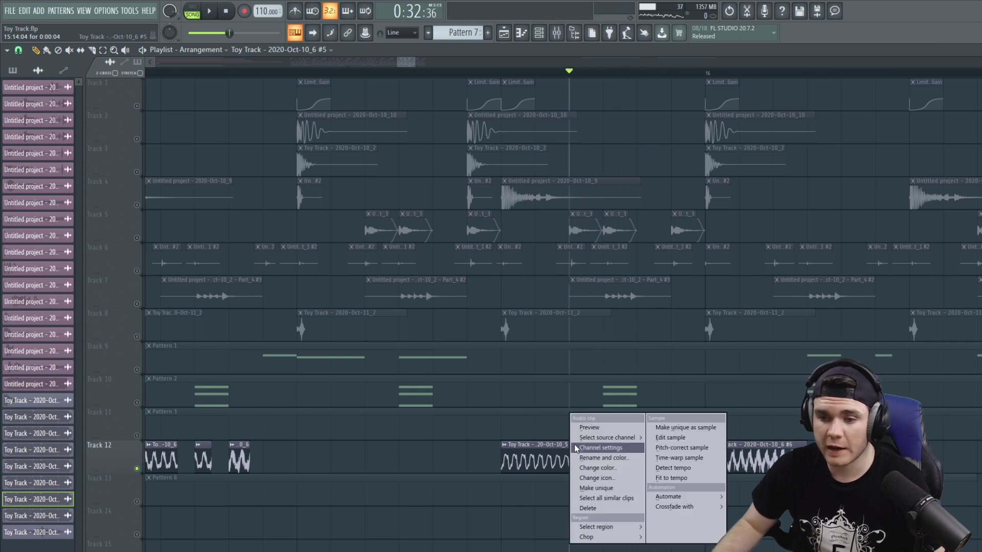
click(593, 488)
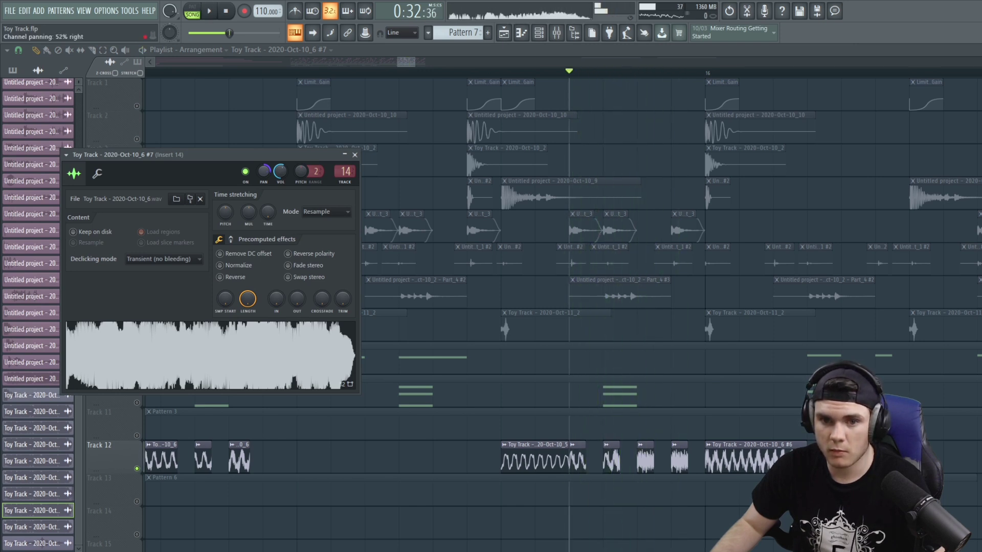
right_click(609, 448)
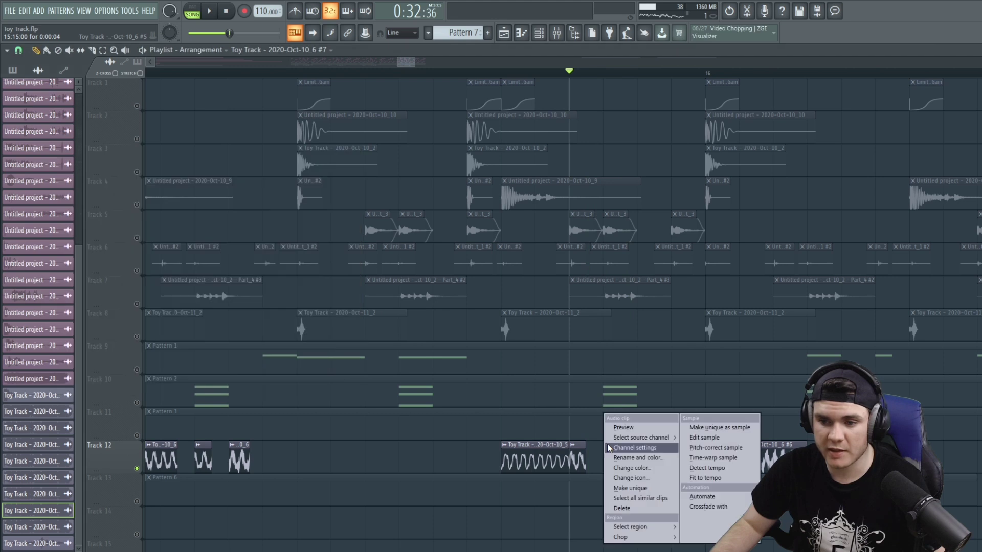
click(633, 490)
double_click(644, 461)
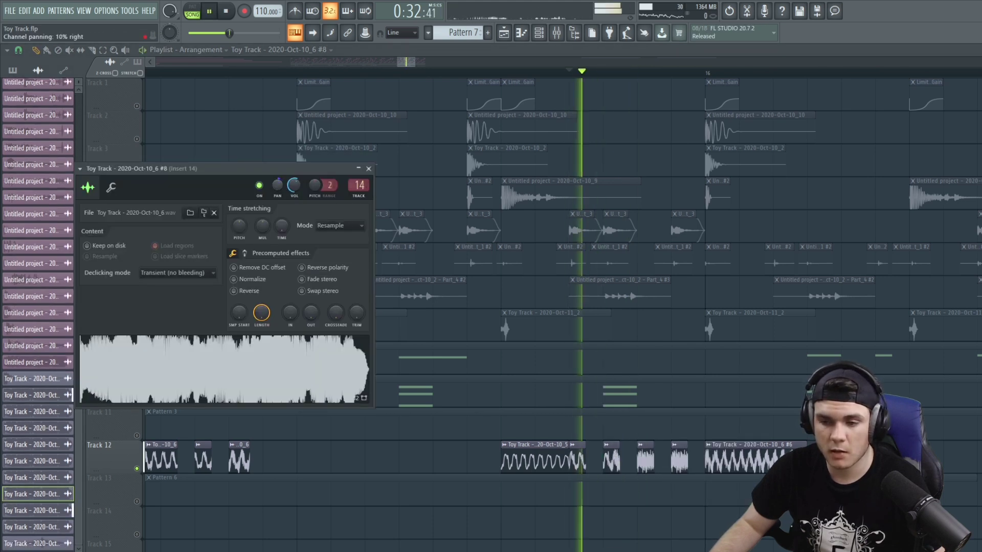
Make the last two short Track 12 chops before bar 16 unique and adjust their panning, with the final one 16% right.
right_click(645, 450)
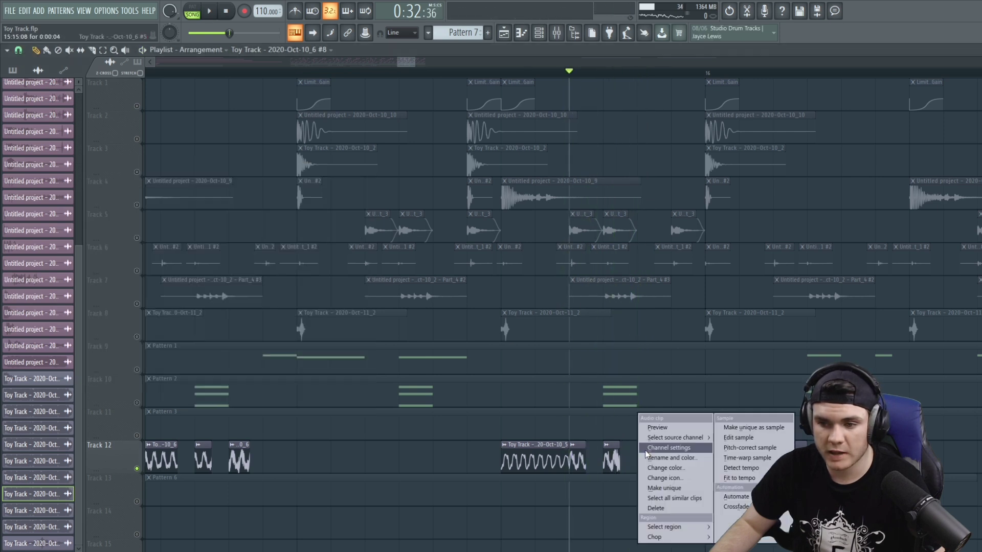
click(671, 489)
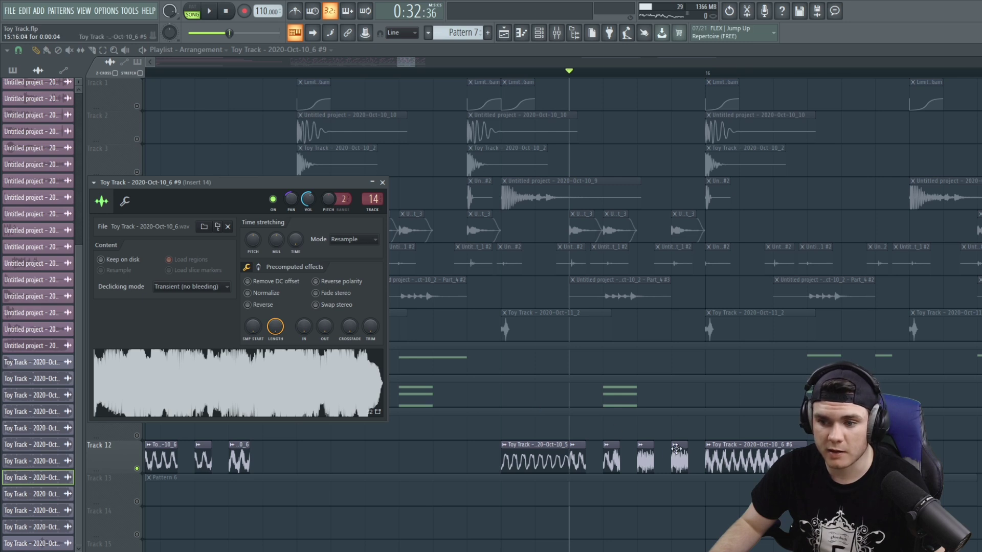
right_click(676, 450)
right_click(675, 450)
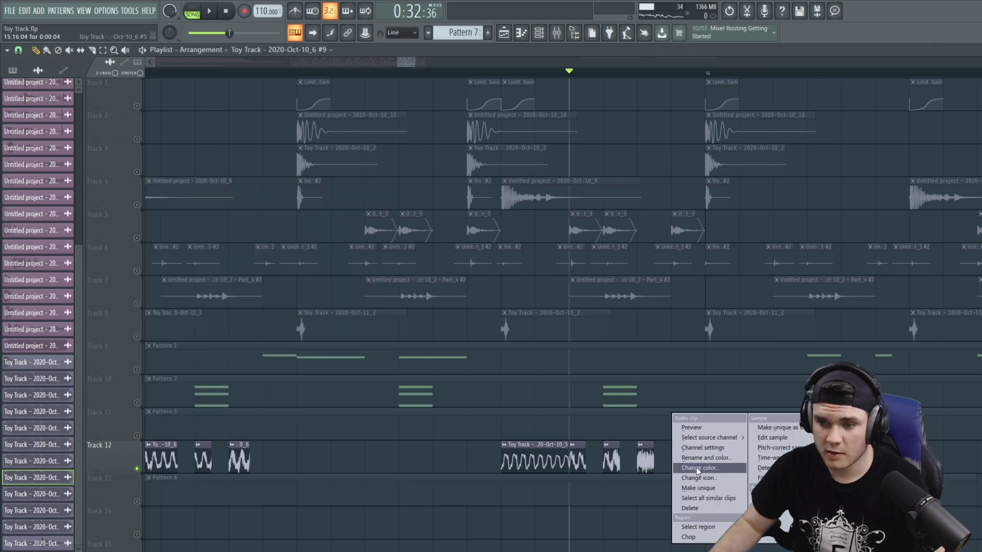
click(694, 492)
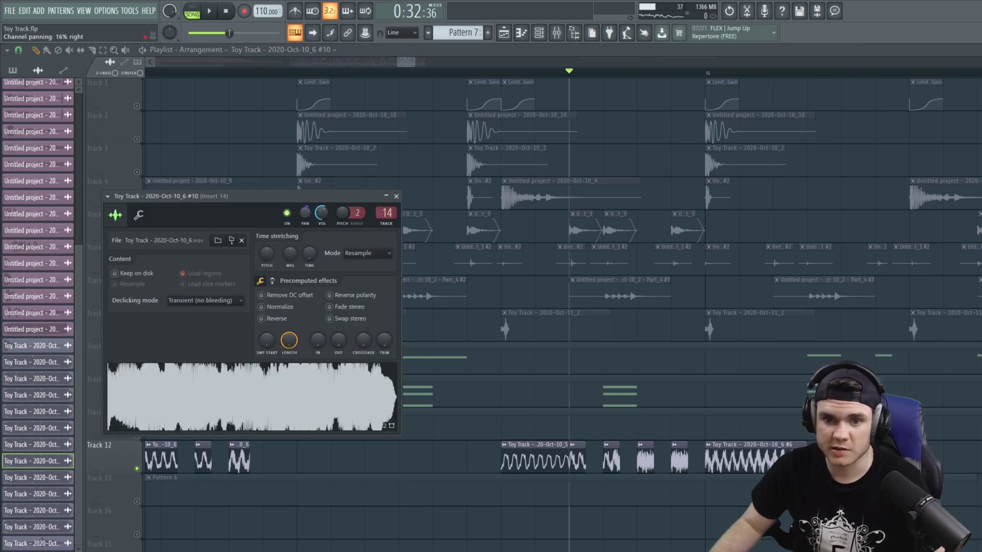
Play the full arrangement from bar 9 to review the panned chops together with the other tracks.
key(space)
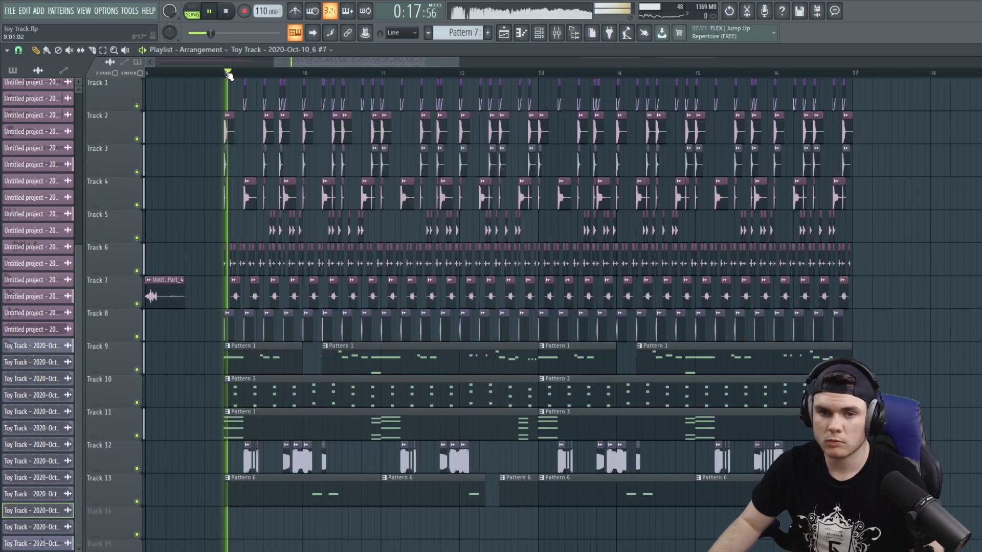
scroll(382, 75, down, 4)
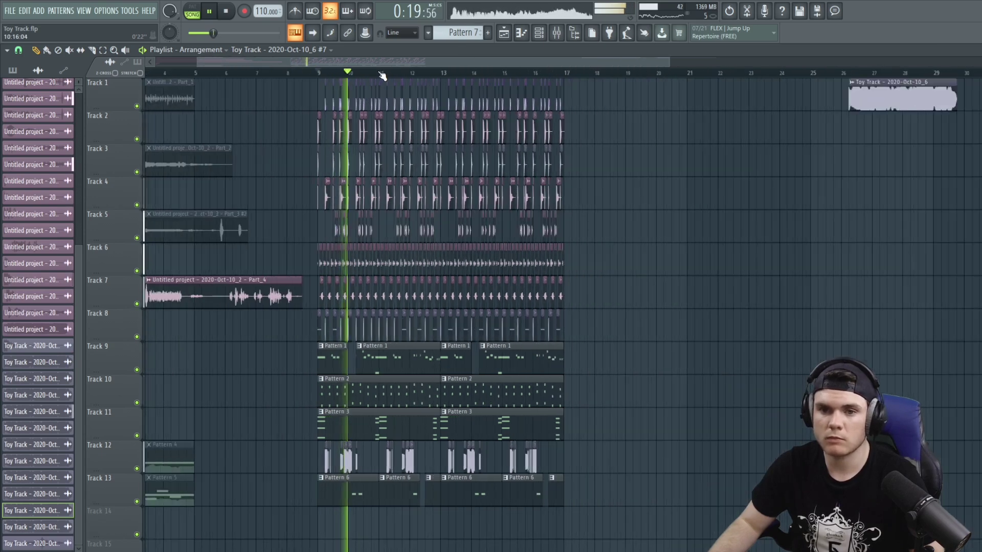
click(320, 73)
scroll(321, 77, up, 8)
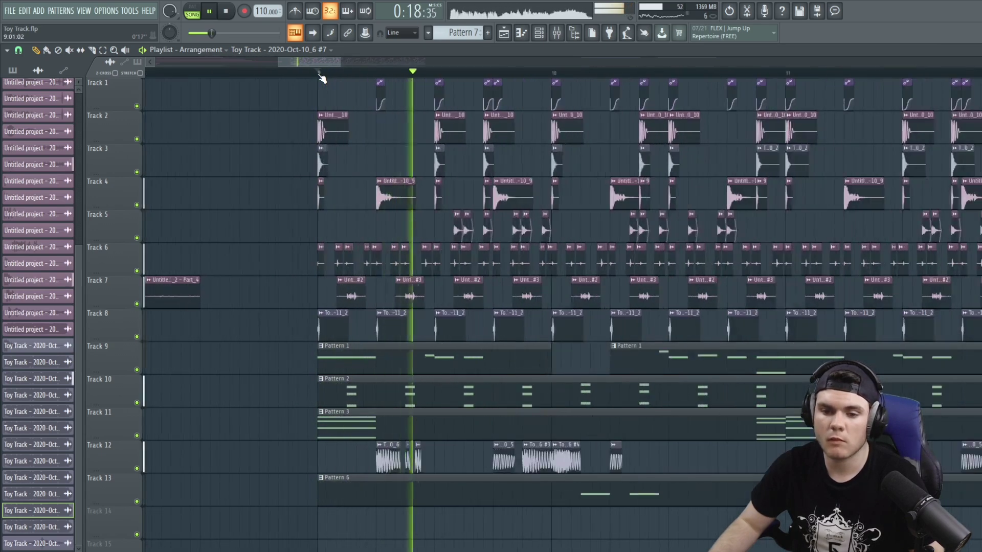
key(space)
key(space)
key(space)
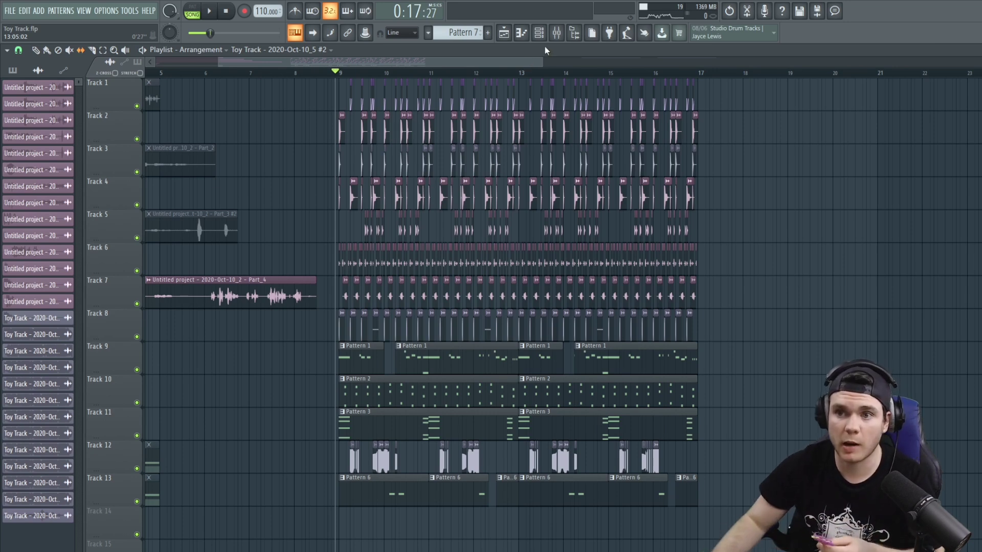
Load Edison on mixer Insert 20 with In 1 as its input and record a short percussive take.
click(554, 37)
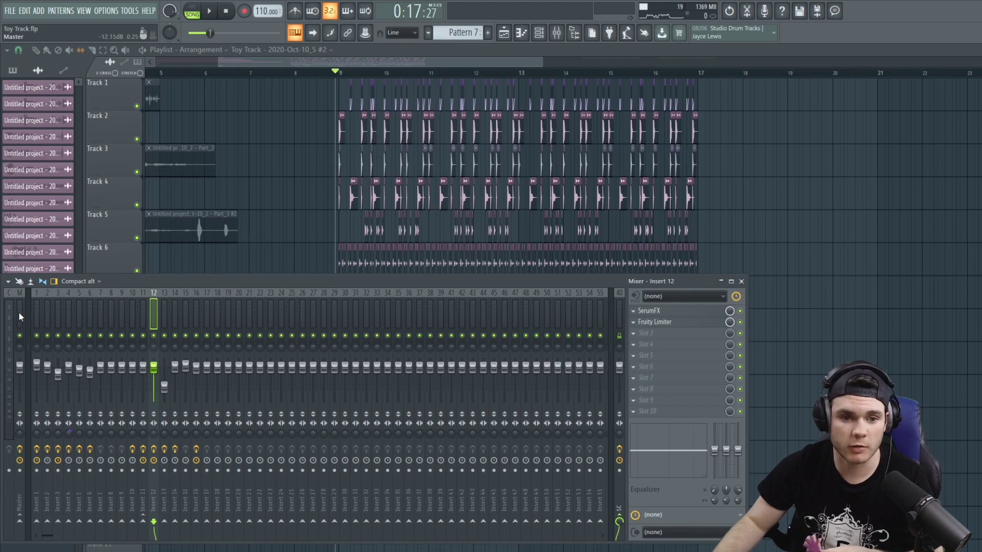
click(20, 316)
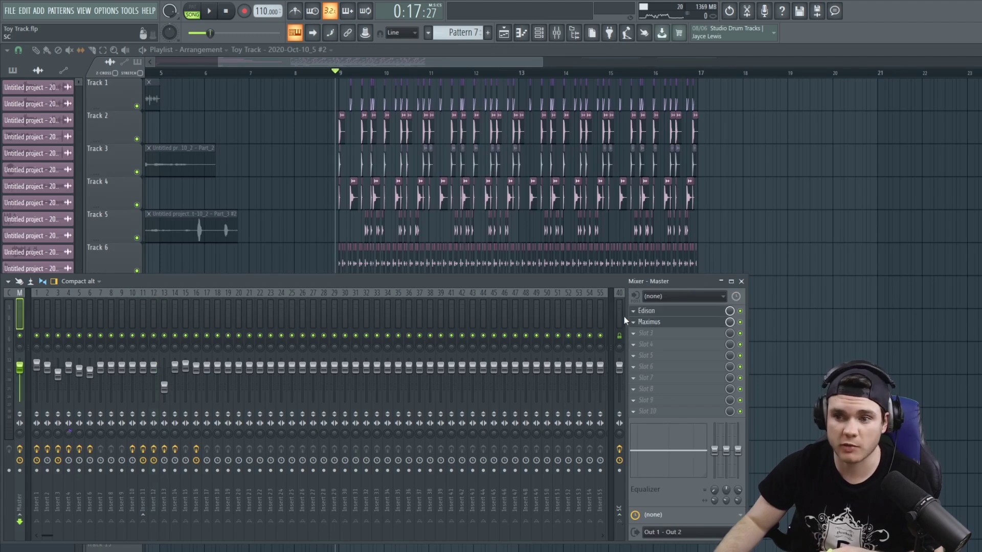
click(238, 313)
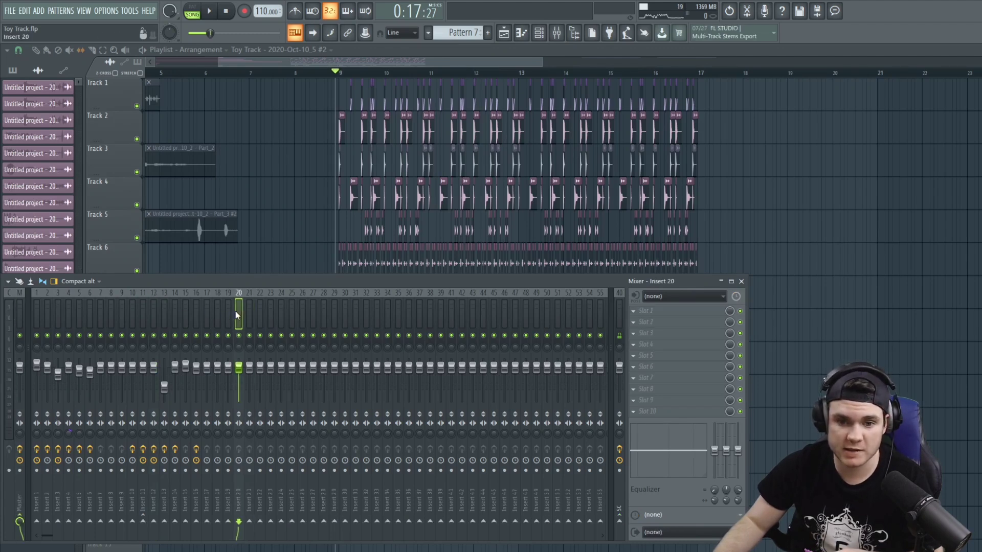
click(654, 318)
click(872, 365)
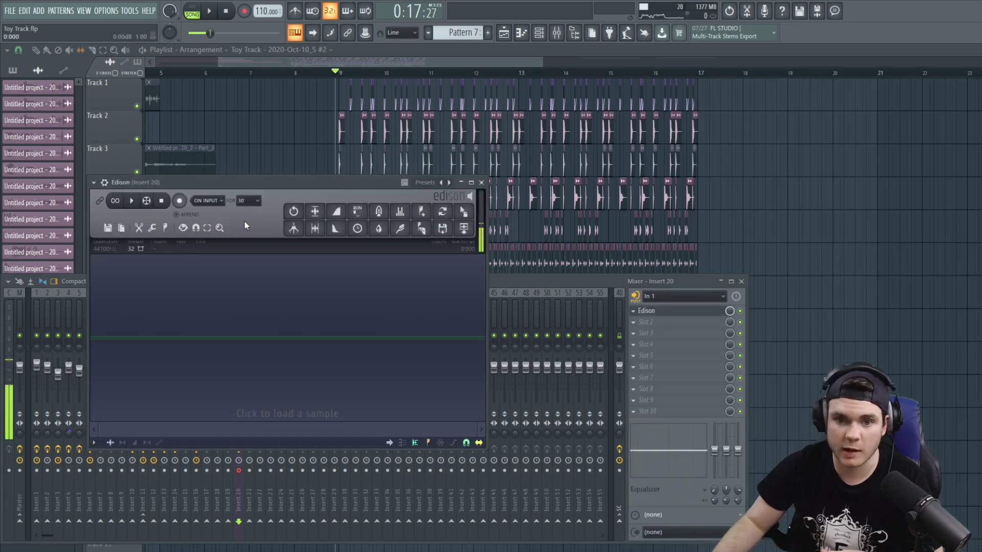
click(180, 201)
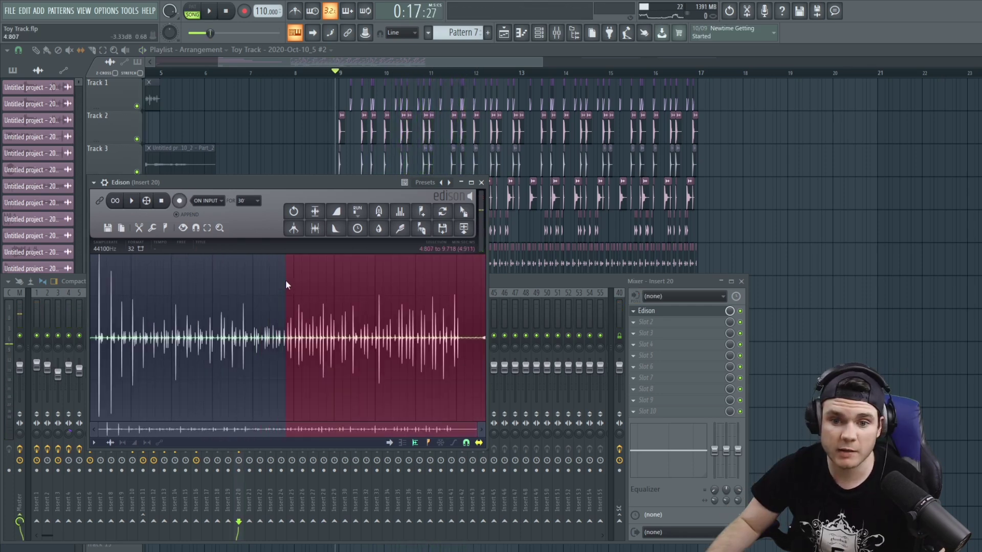
Trim the Edison recording to the section from 4.349 to 9.718 and place it on Track 14 at bar 9.
key(space)
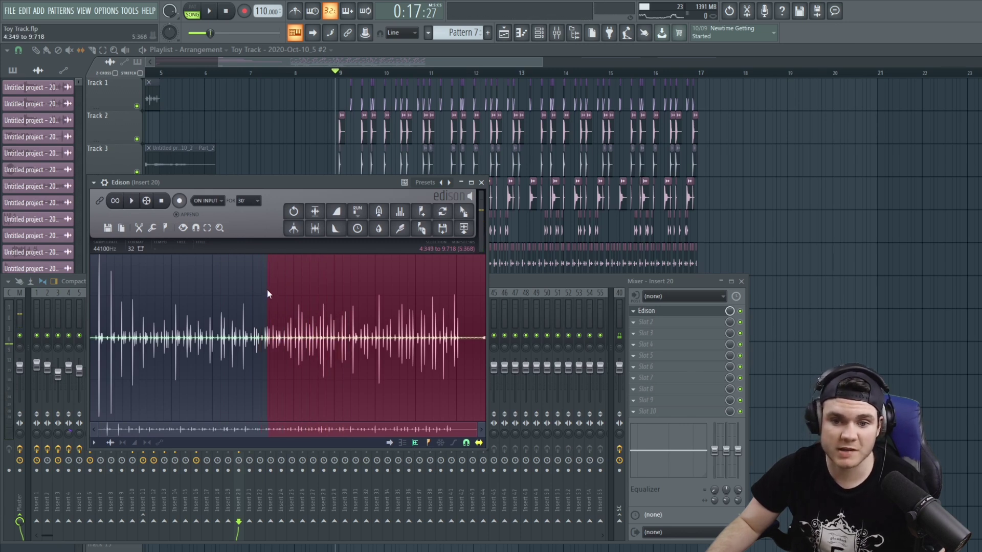
key(Delete)
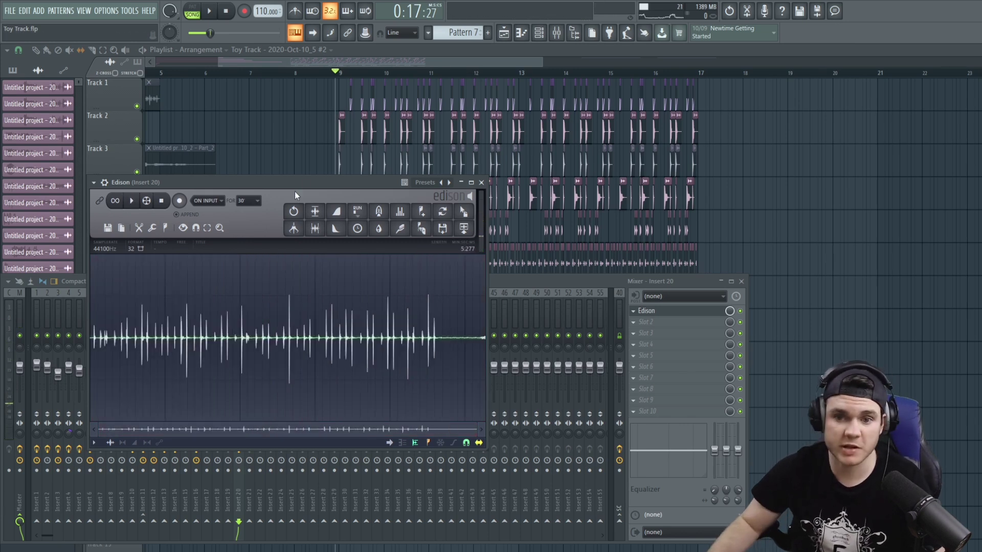
drag(314, 215, 871, 190)
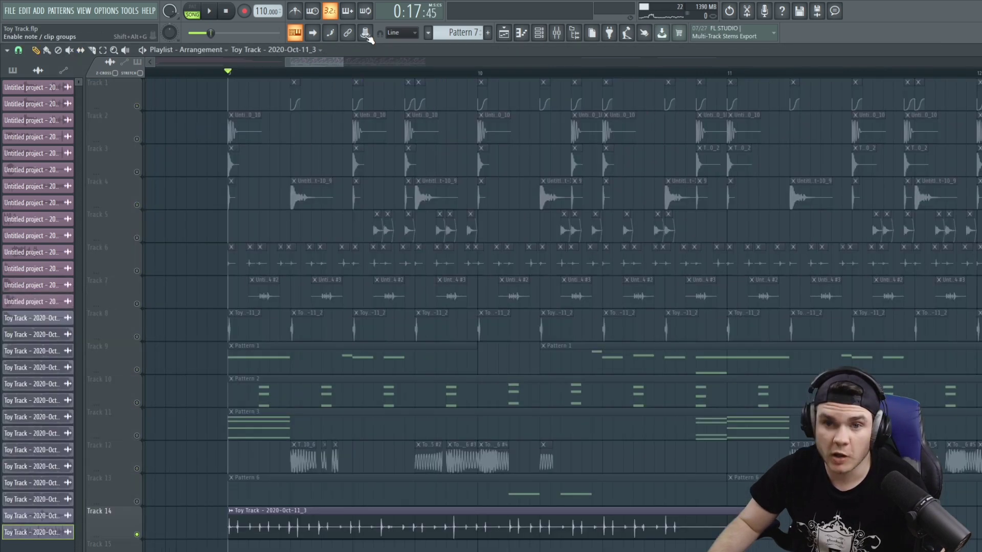
Shorten the recorded clip on Track 14 to half a bar and repeat it four times from bar 9 to bar 11.
click(360, 75)
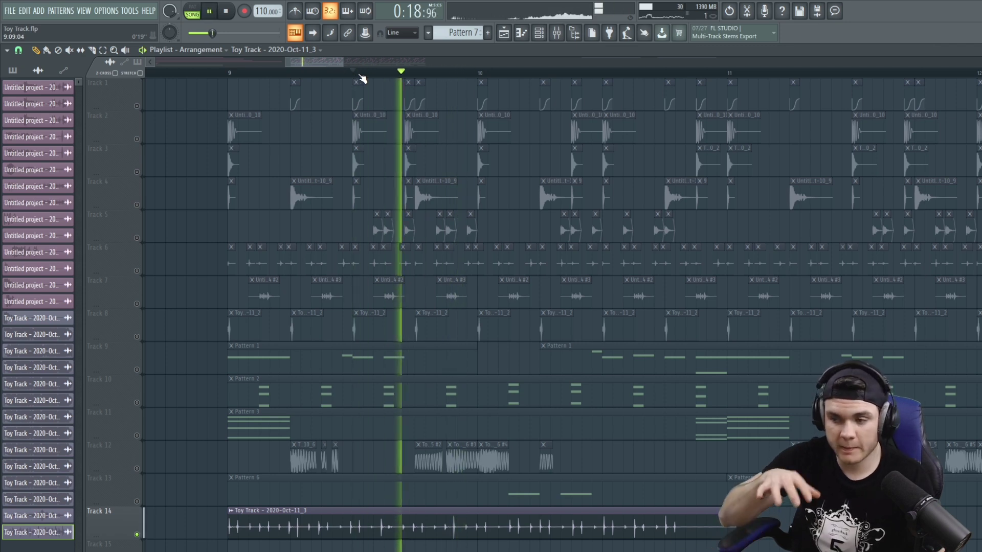
click(362, 74)
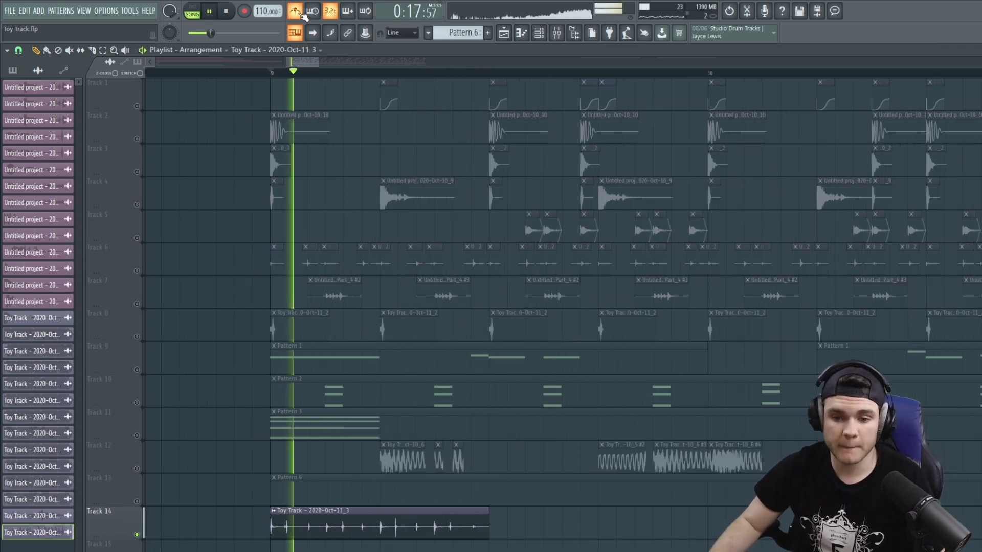
scroll(358, 76, down, 3)
click(358, 77)
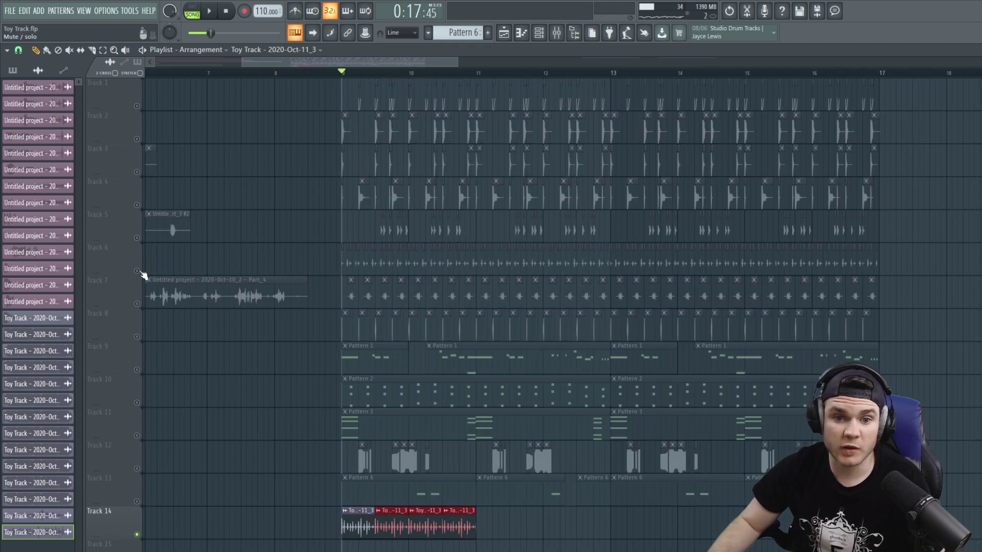
Solo Track 6 to hear its percussion alone, and restore playback of all the tracks.
click(139, 272)
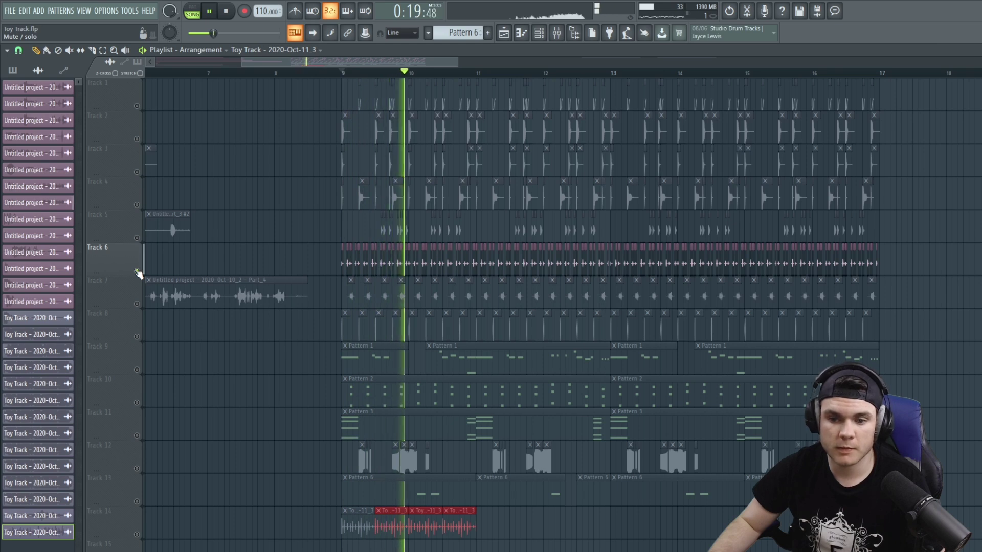
click(139, 272)
key(space)
Move the Track 14 clips to bar 14, play the full mix, and place a short clip midway through bar 11.
drag(519, 530, 694, 537)
key(space)
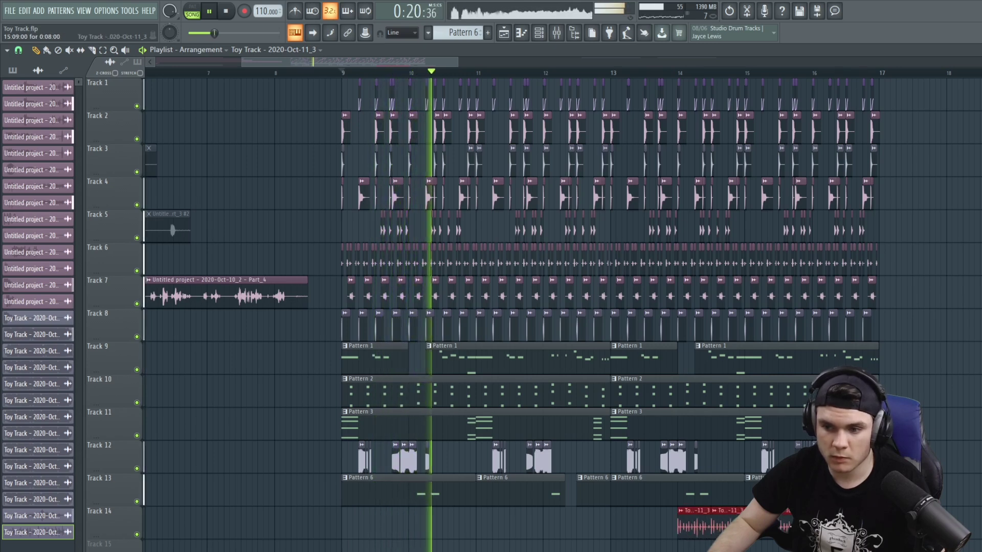
key(space)
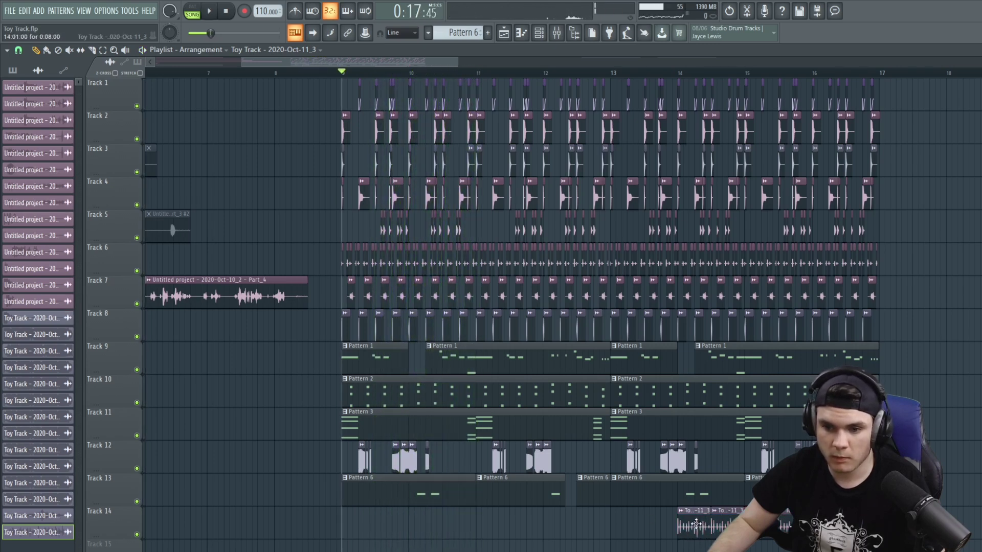
key(space)
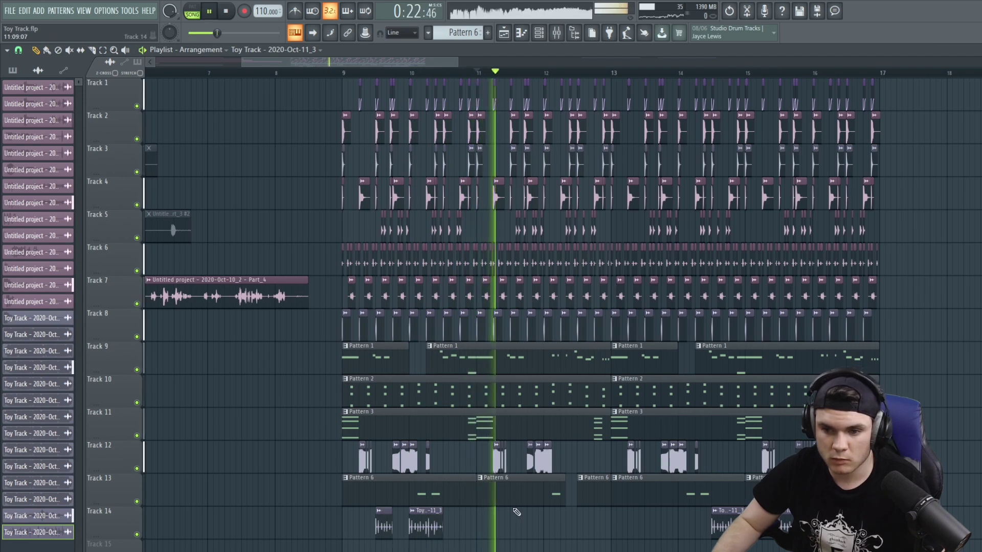
click(516, 512)
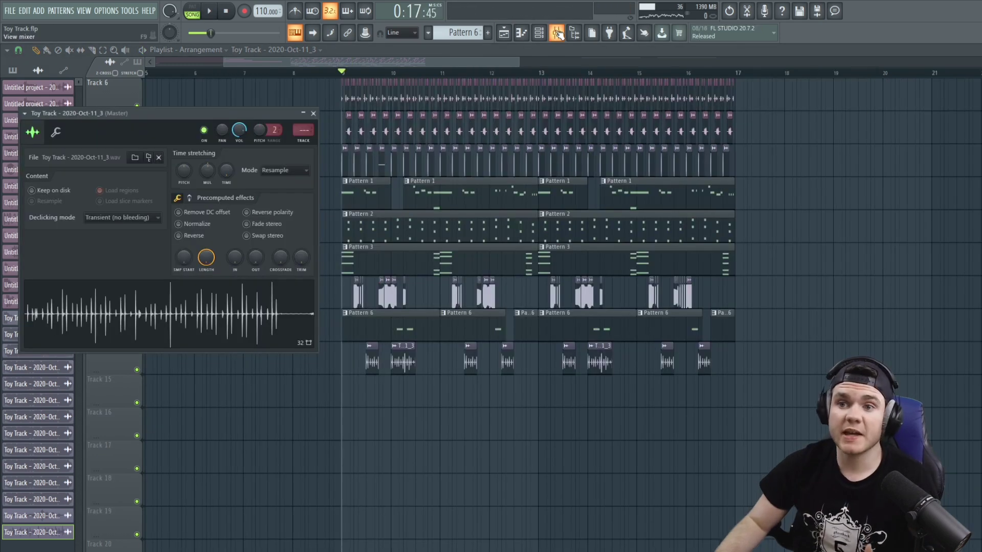
Audition Insert 17 in the mixer and examine the settings of its Frequency Shifter during playback.
click(557, 33)
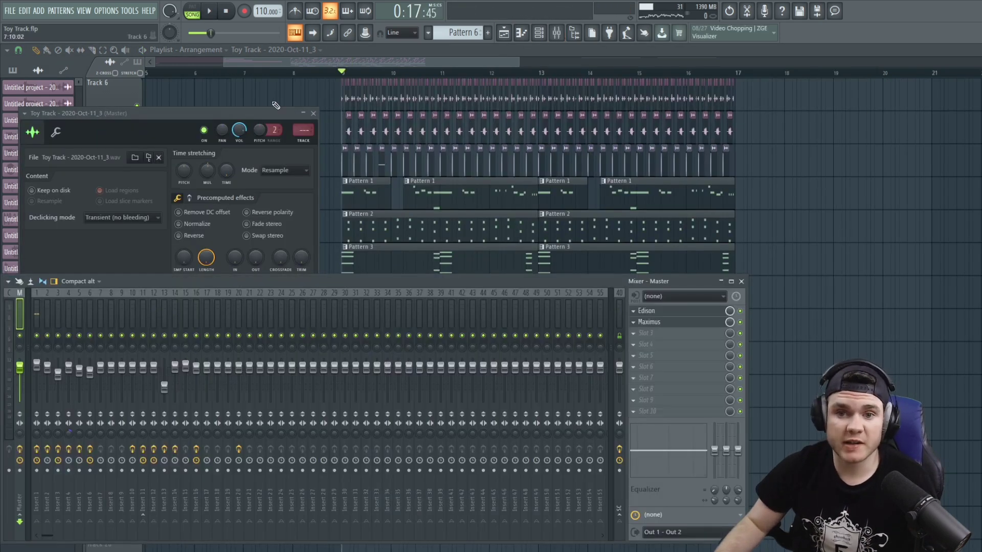
click(143, 317)
click(186, 317)
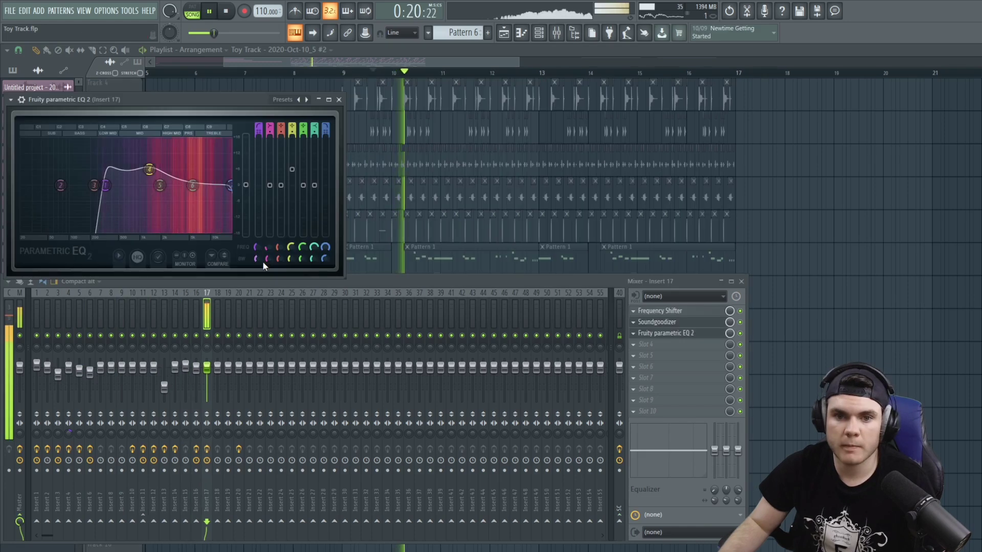
key(space)
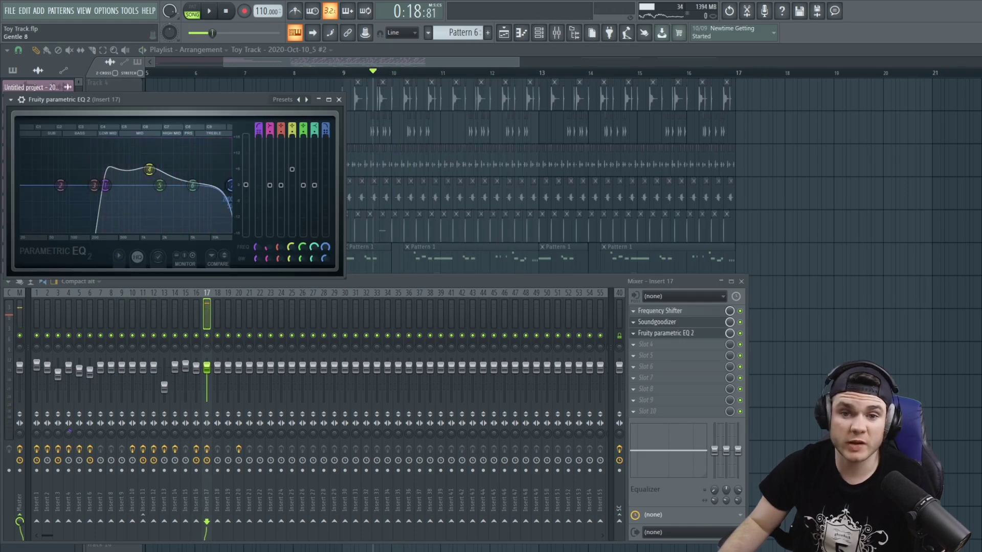
click(701, 312)
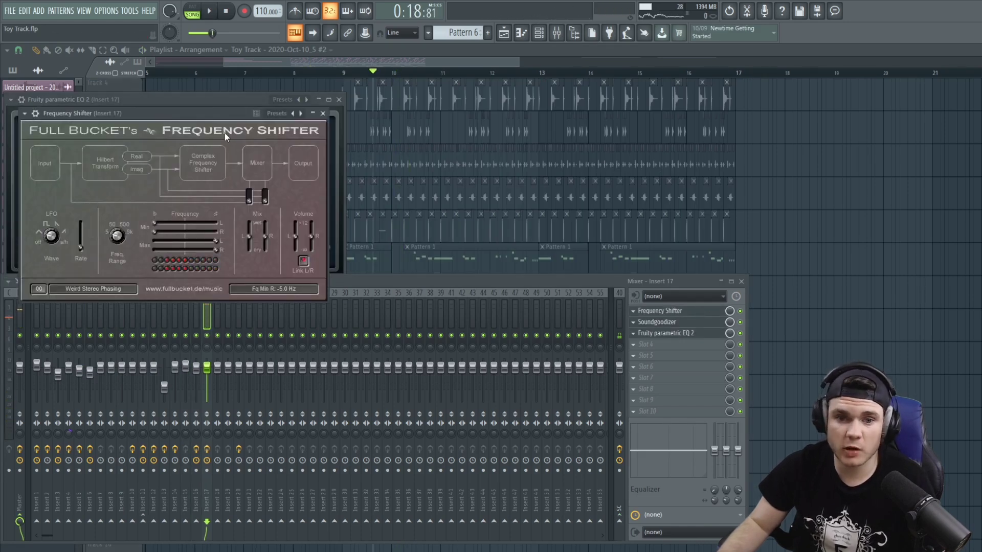
key(space)
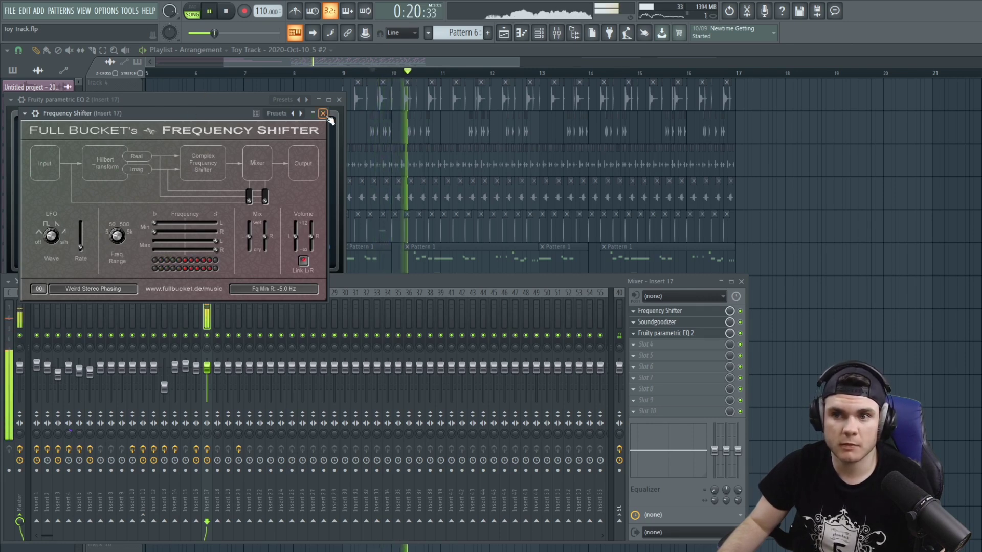
Examine the Soundgoodizer and Fruity Parametric EQ 2 on Insert 17, playing the clips to hear the equalised sound.
click(667, 320)
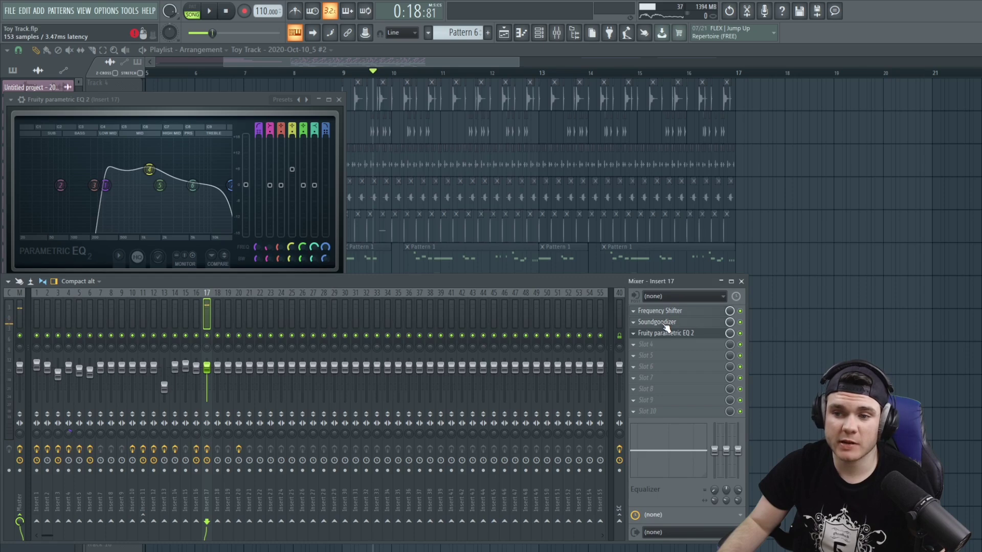
click(668, 324)
click(666, 334)
click(668, 333)
key(space)
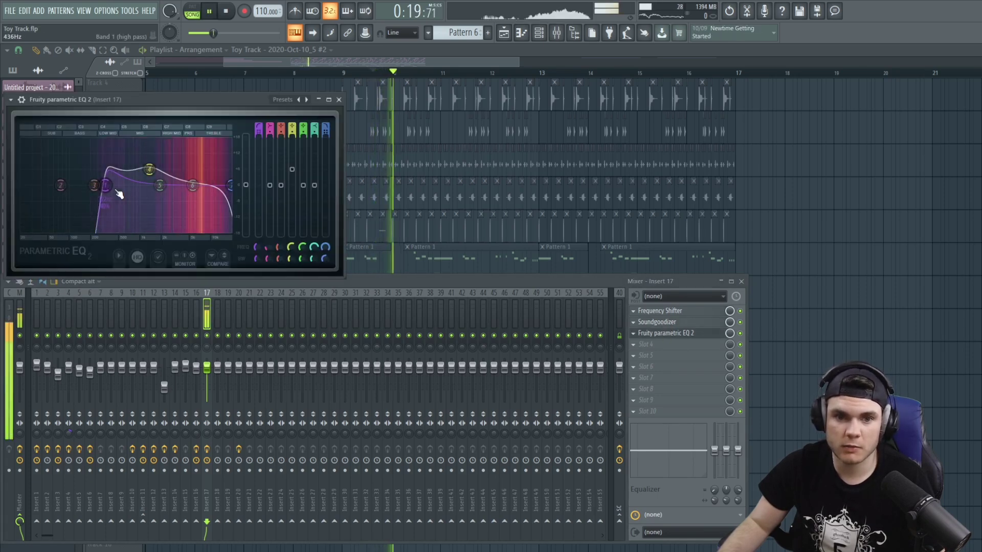
key(space)
click(655, 334)
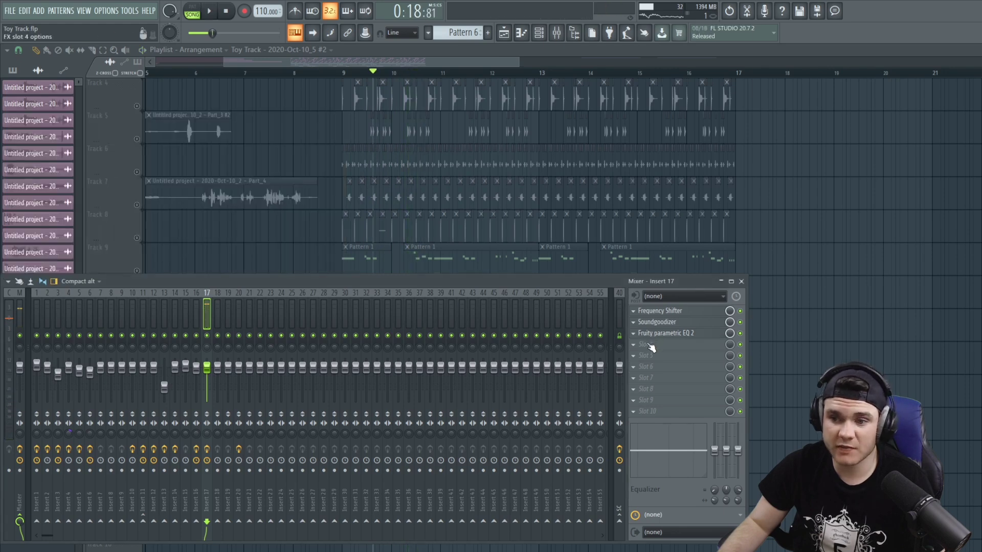
Add Fruity Soft Clipper and a second Fruity Parametric EQ 2 to Insert 17, lowering its high shelf to -18 dB at 20000 Hz.
click(651, 346)
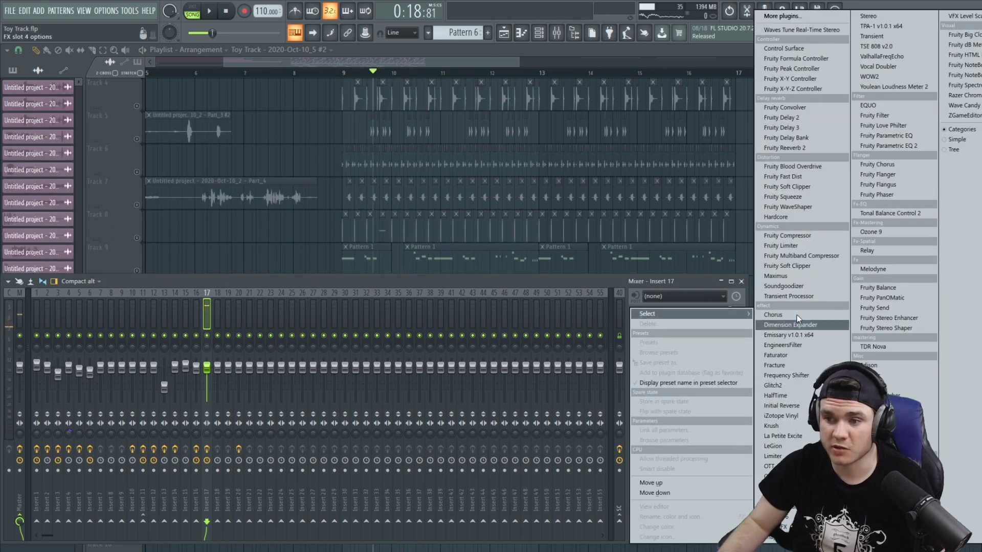
click(787, 265)
key(space)
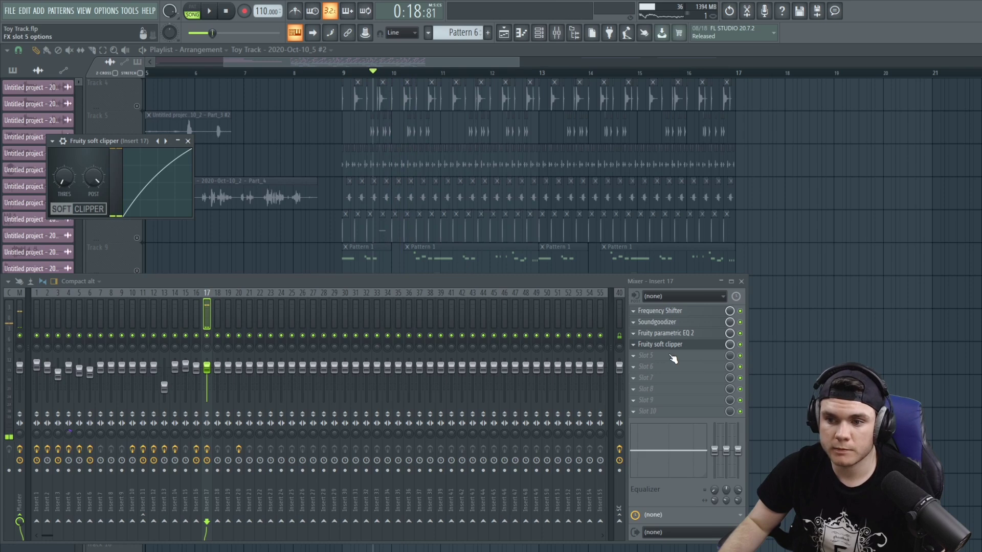
click(672, 357)
click(865, 146)
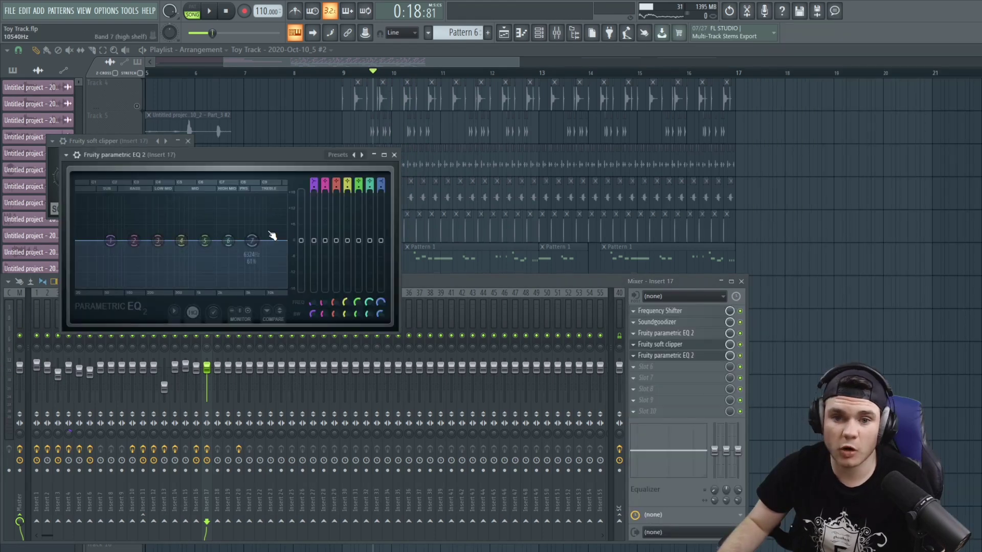
scroll(289, 290, up, 5)
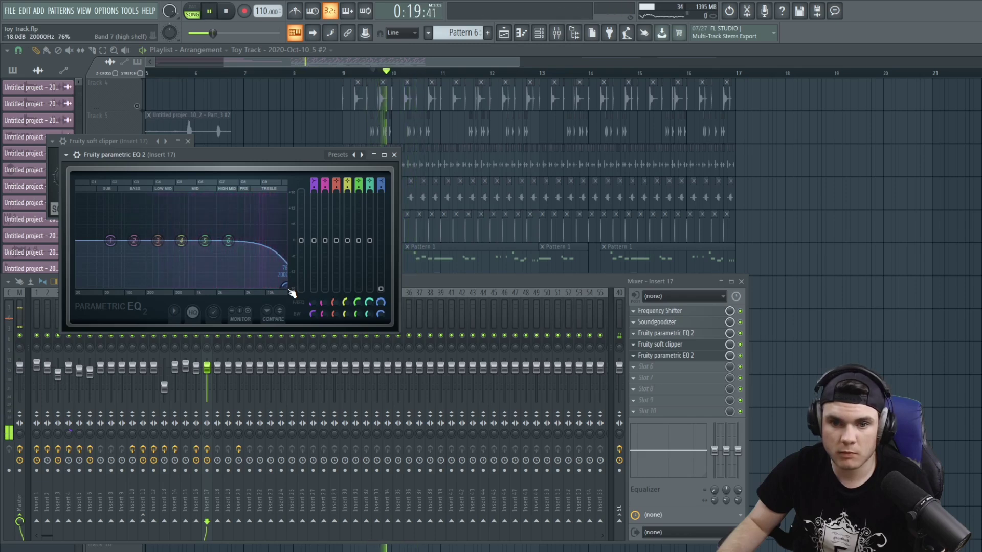
key(space)
Route Insert 17 only to the SC mixer track and audition the Track 14 clips in the playlist.
right_click(619, 522)
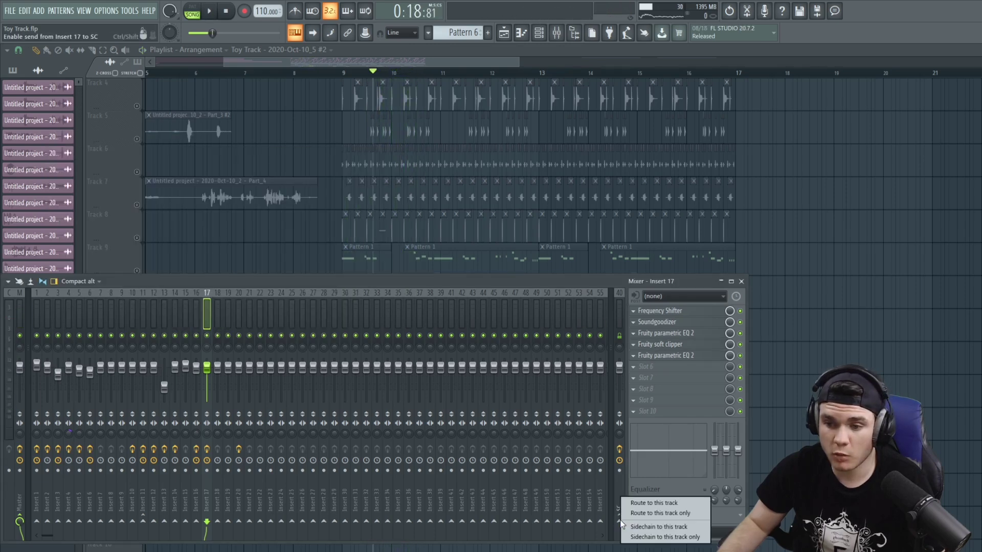
click(652, 514)
key(space)
key(F9)
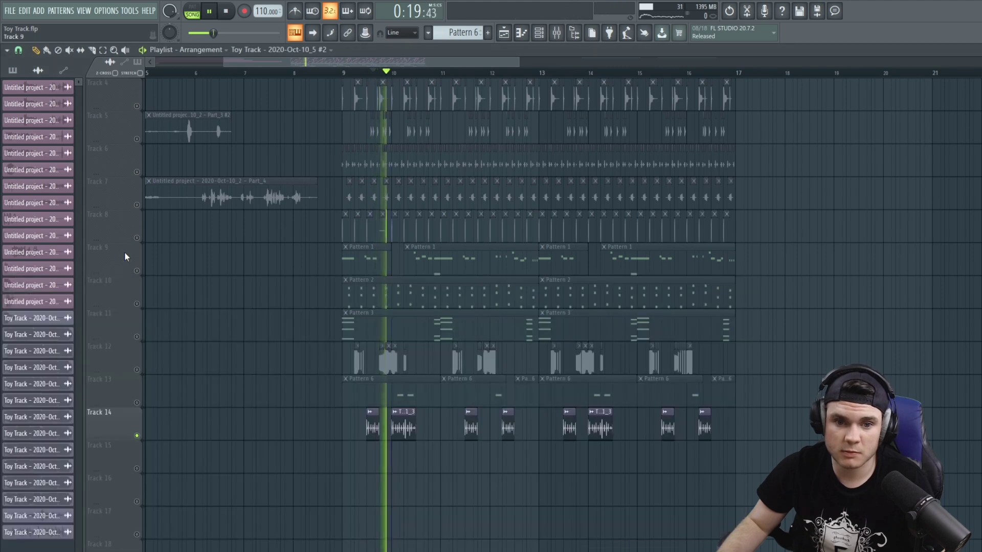
right_click(137, 435)
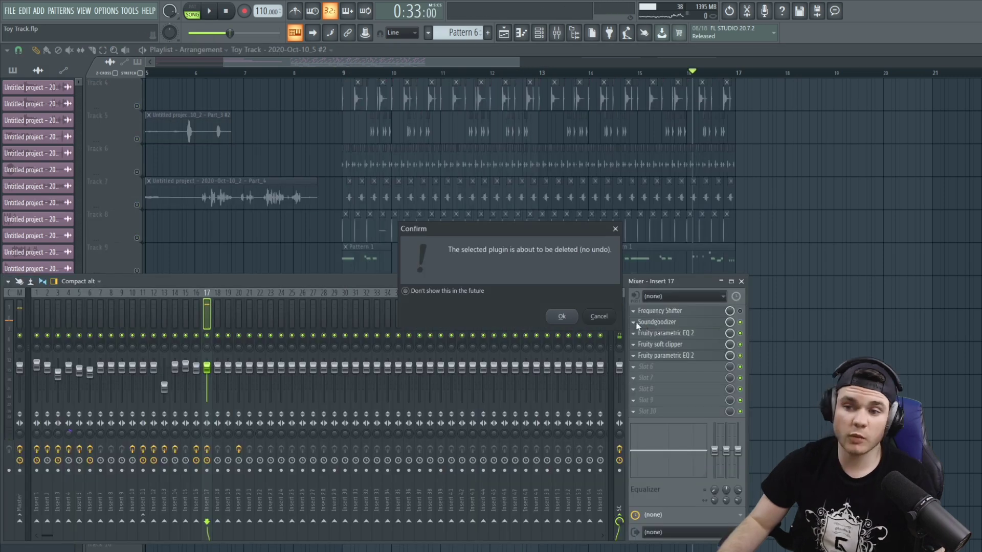
Delete the Frequency Shifter from Insert 17, load Krush in its place, and move Krush down to the fifth effect slot.
click(547, 316)
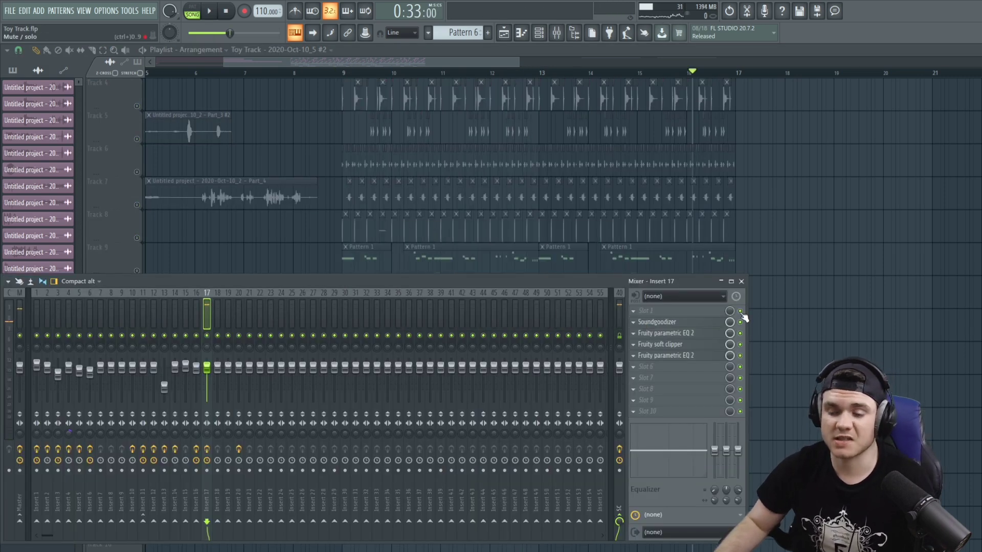
click(647, 311)
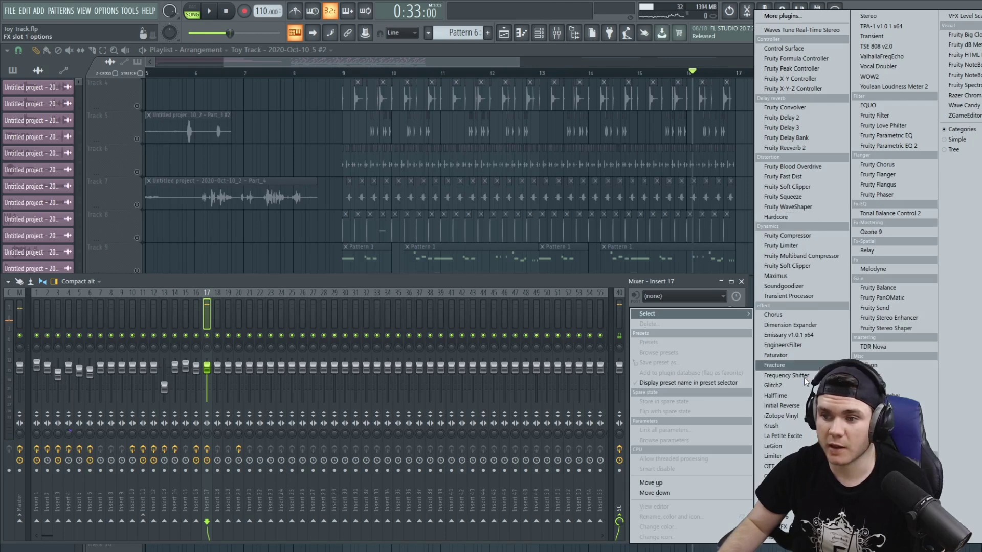
click(773, 426)
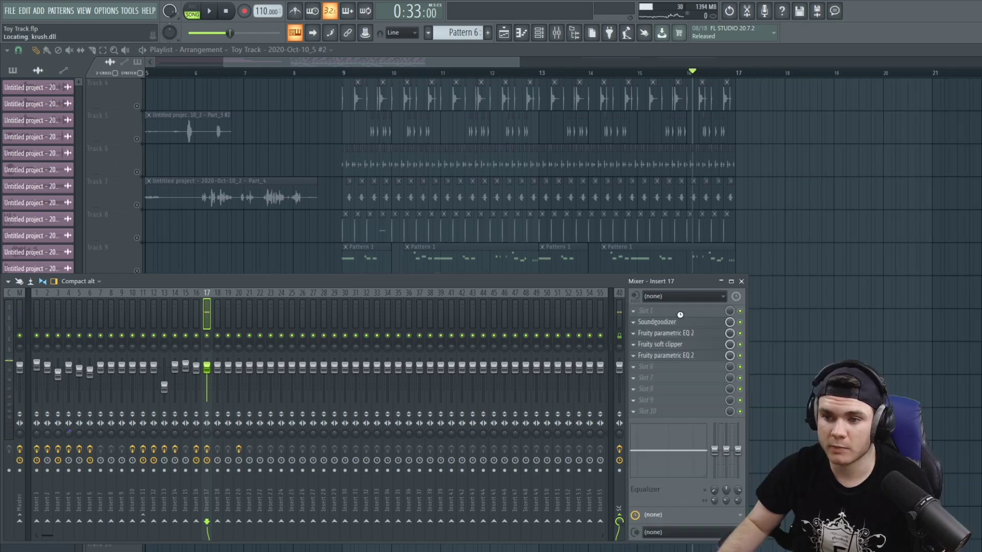
drag(663, 316, 664, 355)
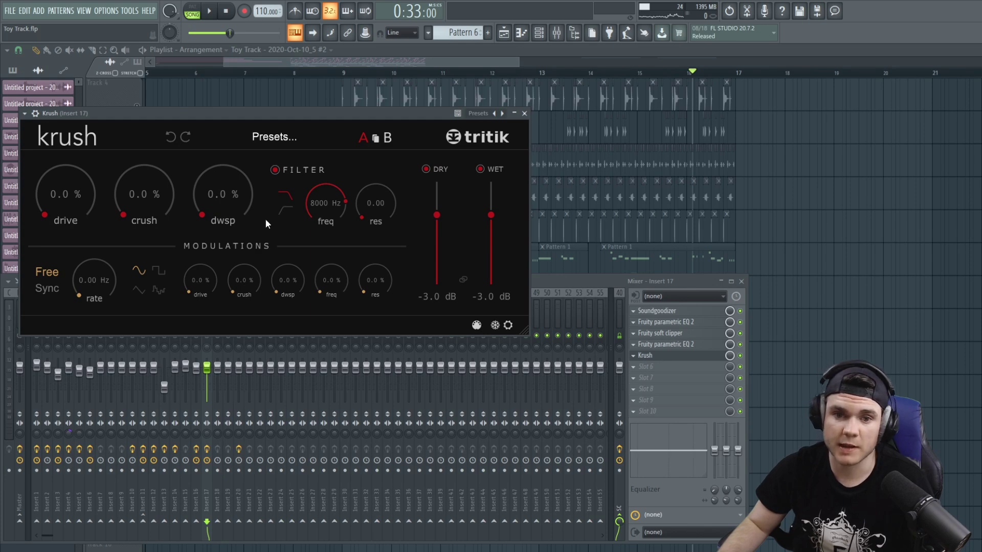
Disable Krush's filter and dry signal and set its dwsp amount to 16.8% while listening.
click(275, 169)
key(space)
click(439, 168)
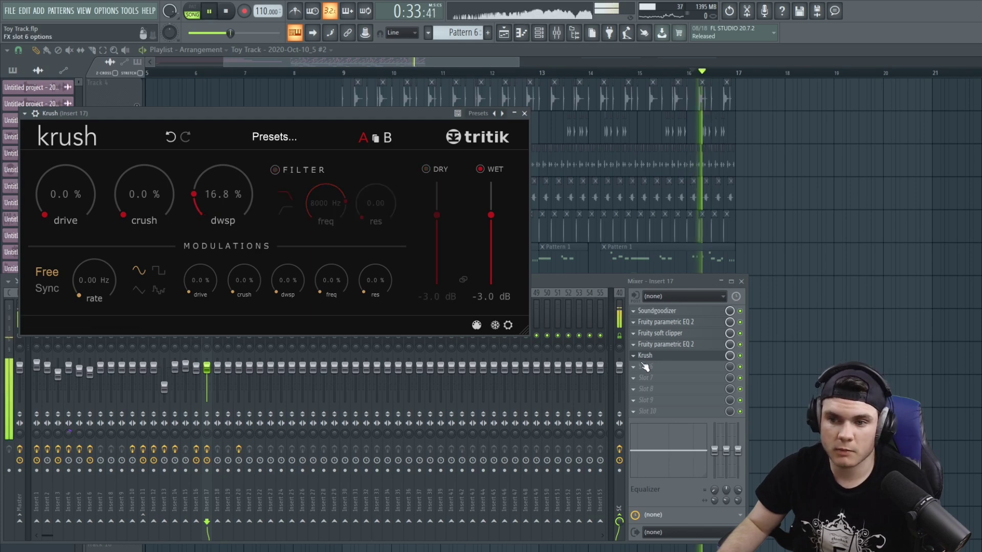
key(space)
Replace Krush on Insert 17 with SerumFX and shorten its linked delay time to 1/32 while listening.
click(633, 355)
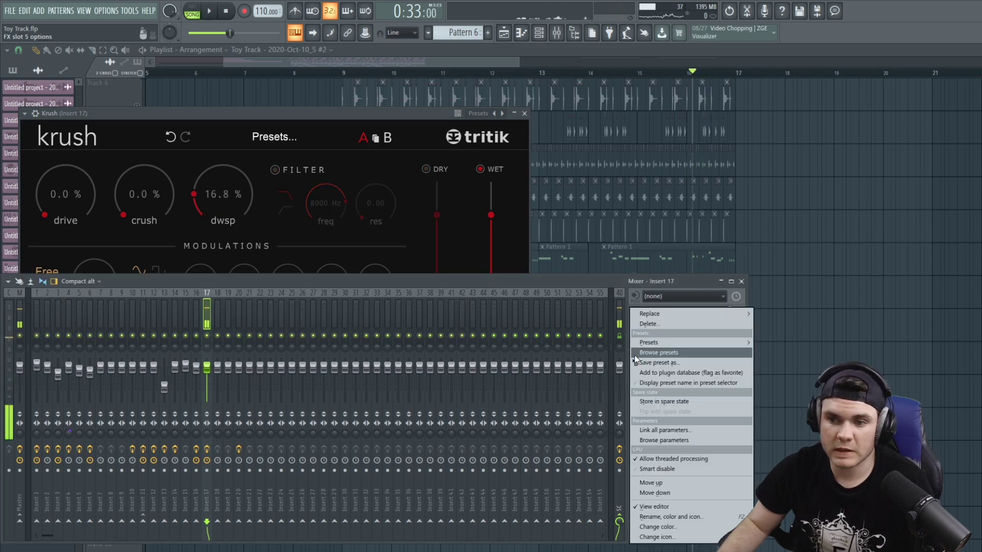
mouse_move(657, 315)
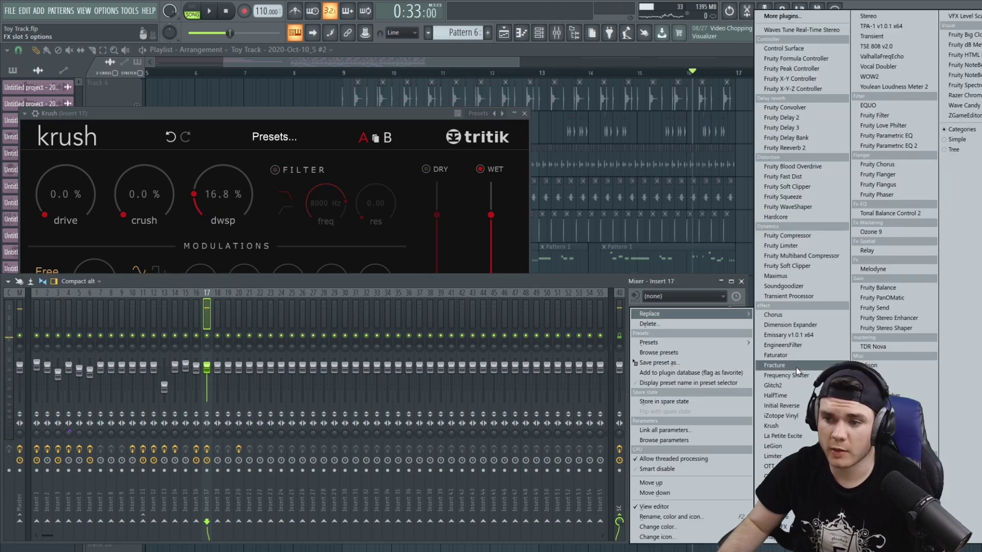
click(783, 526)
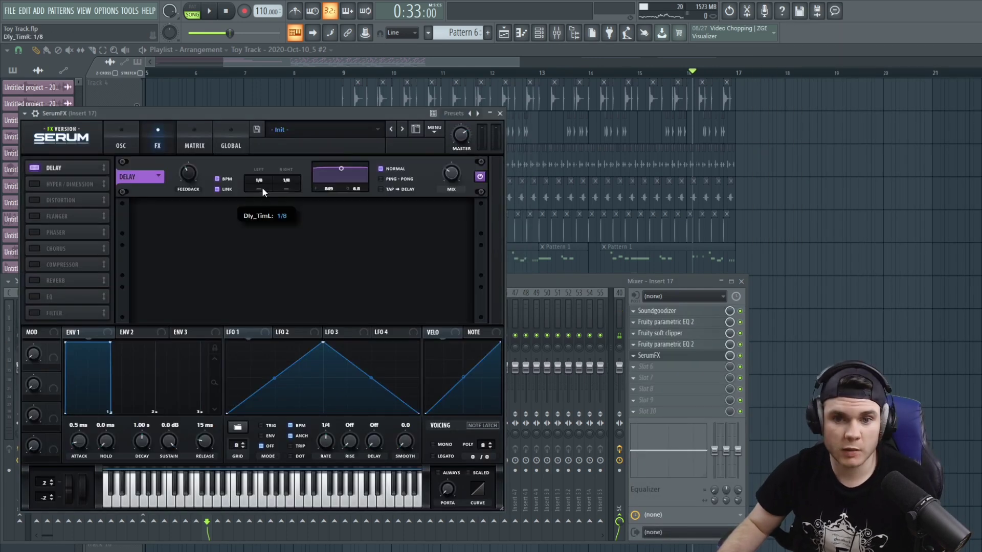
drag(262, 187, 260, 206)
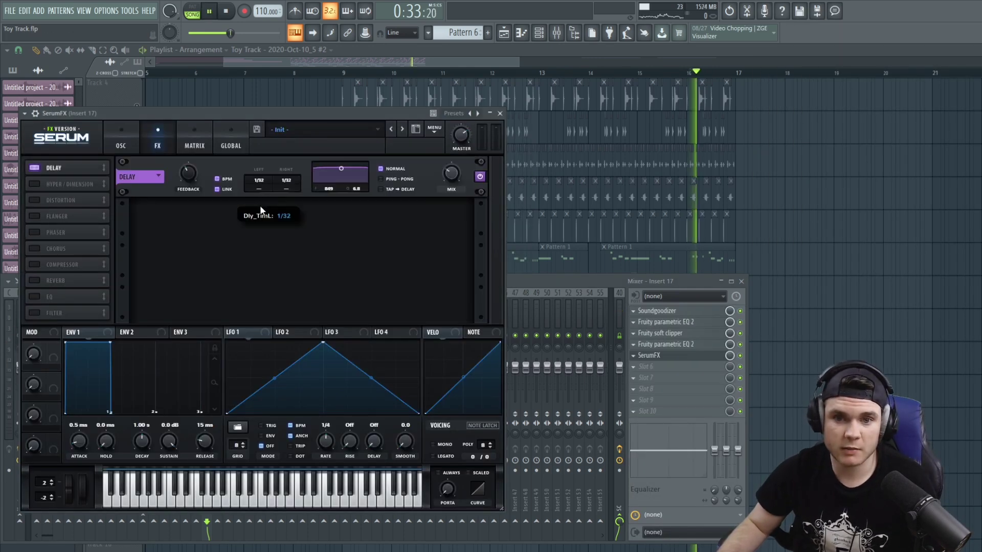
drag(259, 219, 256, 225)
key(Escape)
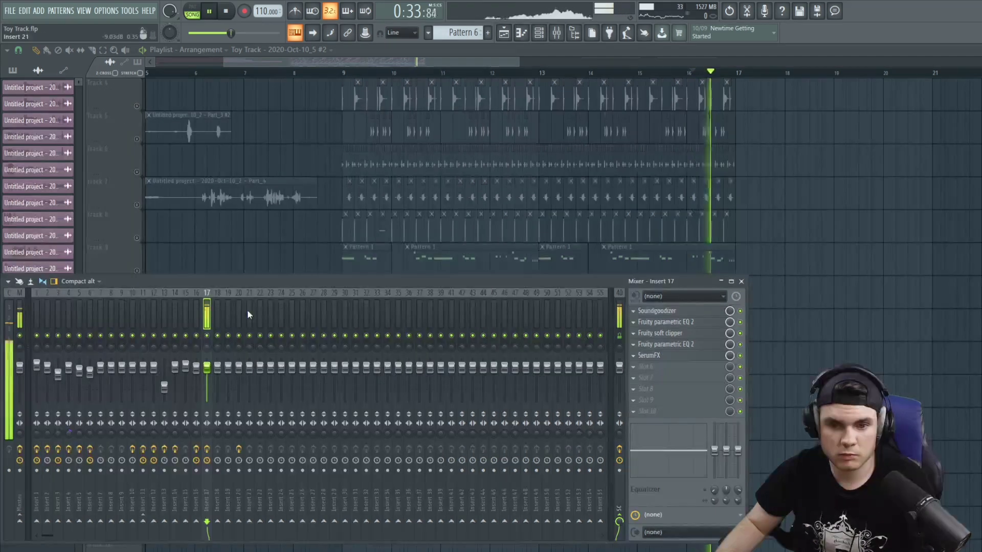
Restore playback of all the playlist tracks and play the full mix from midway through bar 9.
key(F9)
ctrl+click(138, 239)
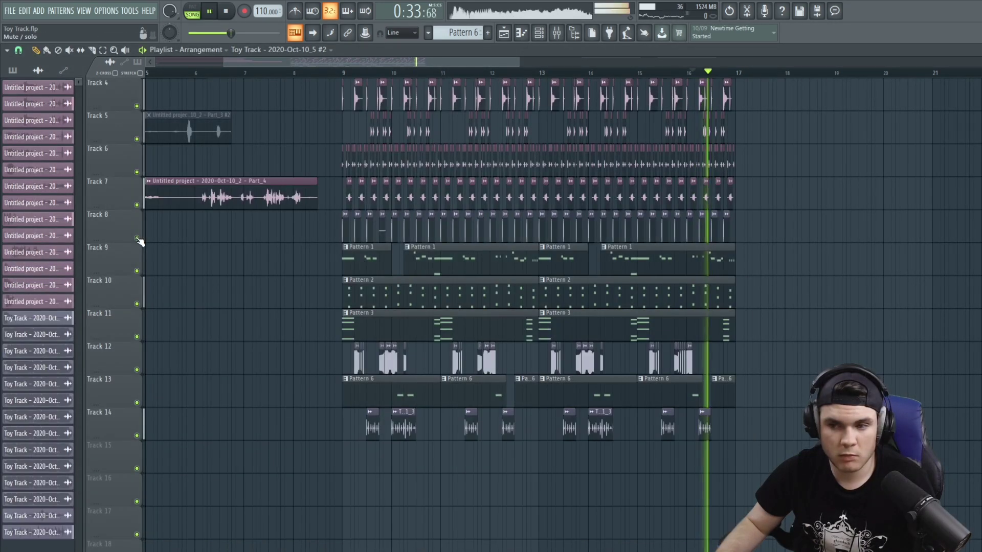
click(371, 74)
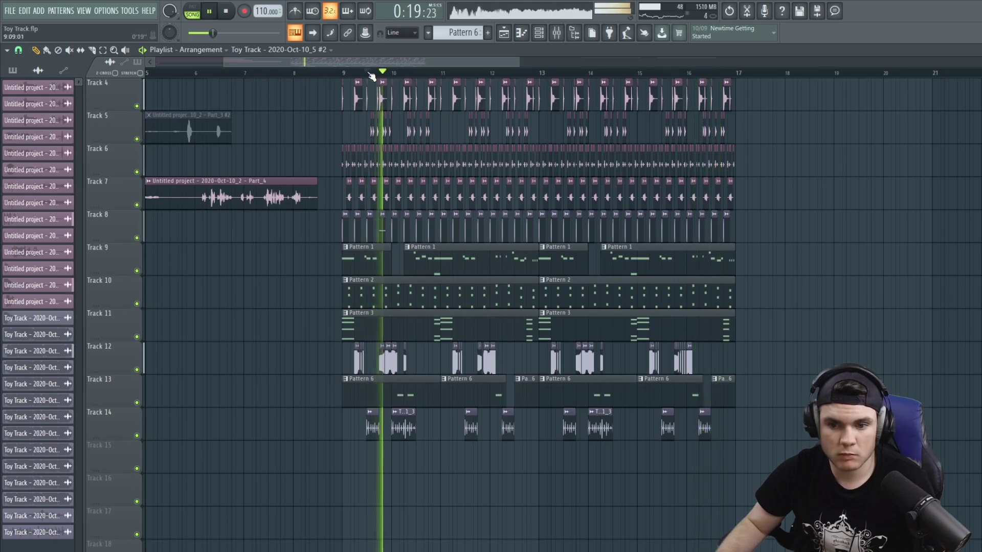
key(F9)
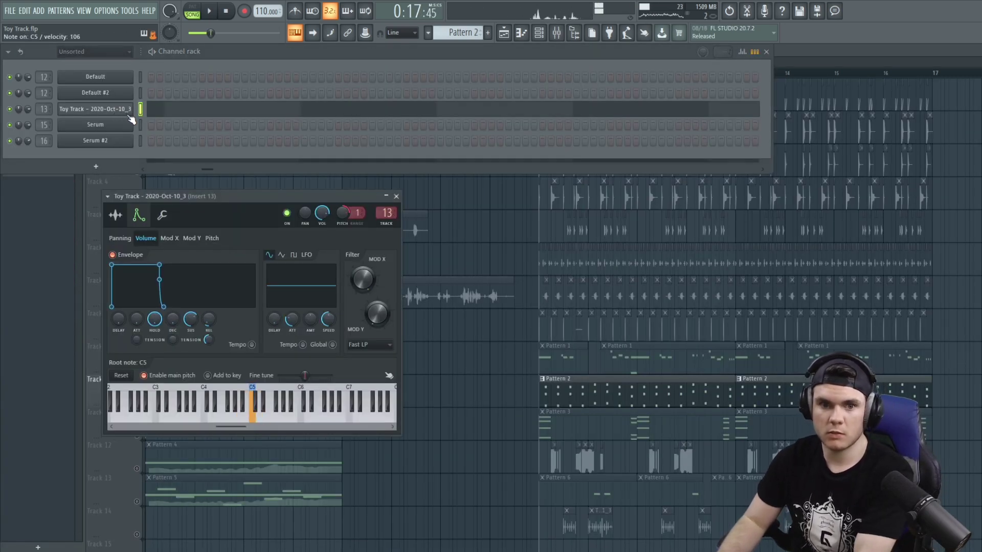
Clone the Toy Track - 2020-Oct-10_3 sampler channel and audition the clone's melody in Pattern 7.
right_click(125, 112)
click(158, 211)
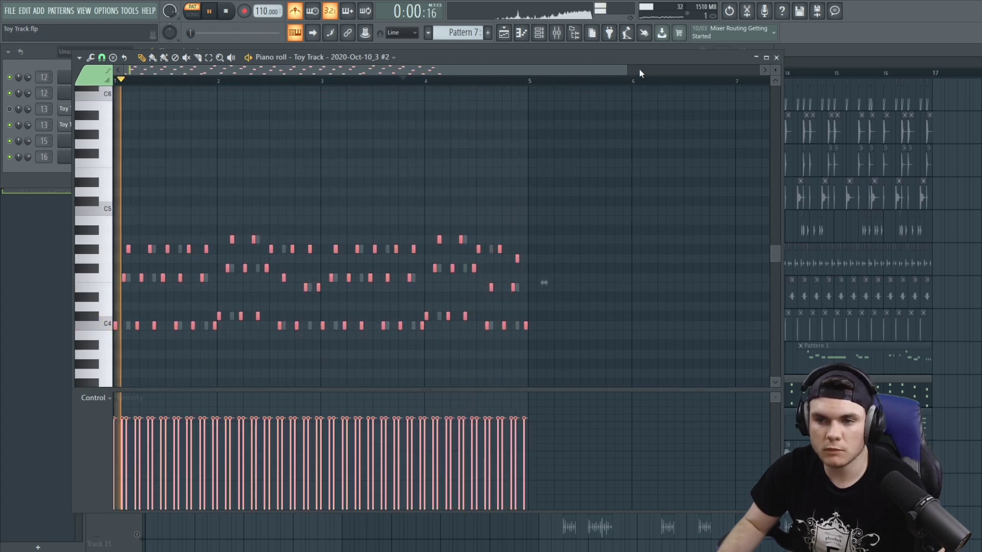
click(776, 57)
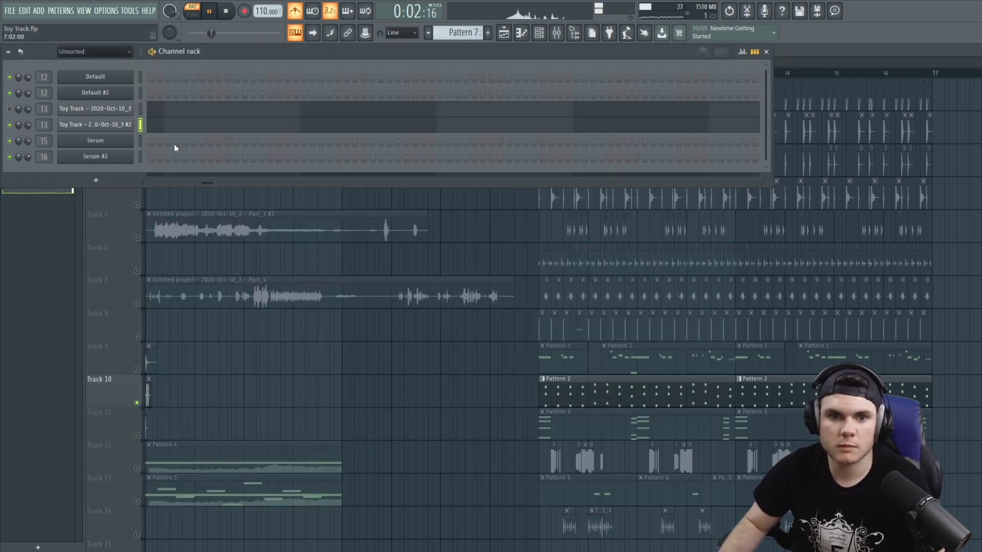
right_click(113, 109)
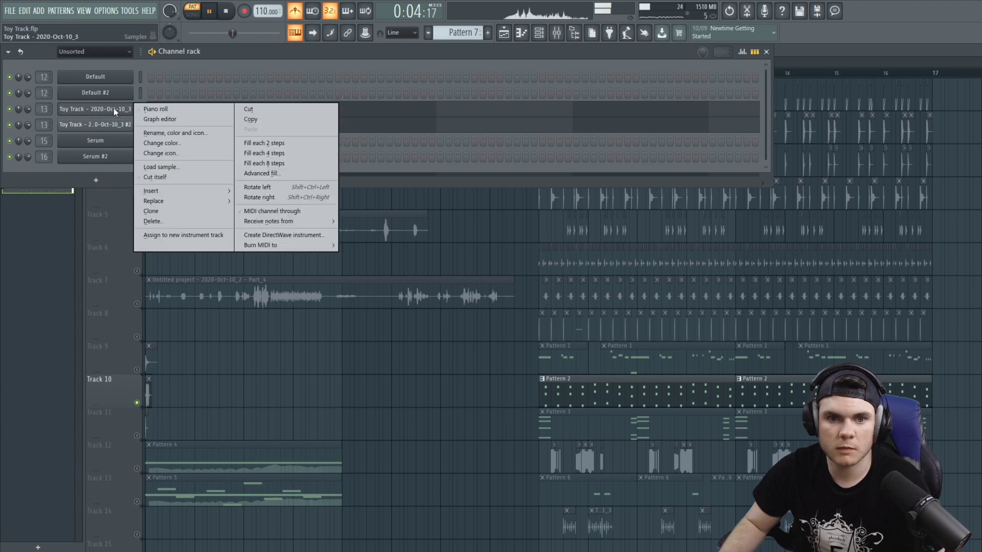
key(Escape)
Adjust the sample fade-out of the cloned Toy Track channel and route the channel to mixer Insert 16.
click(118, 132)
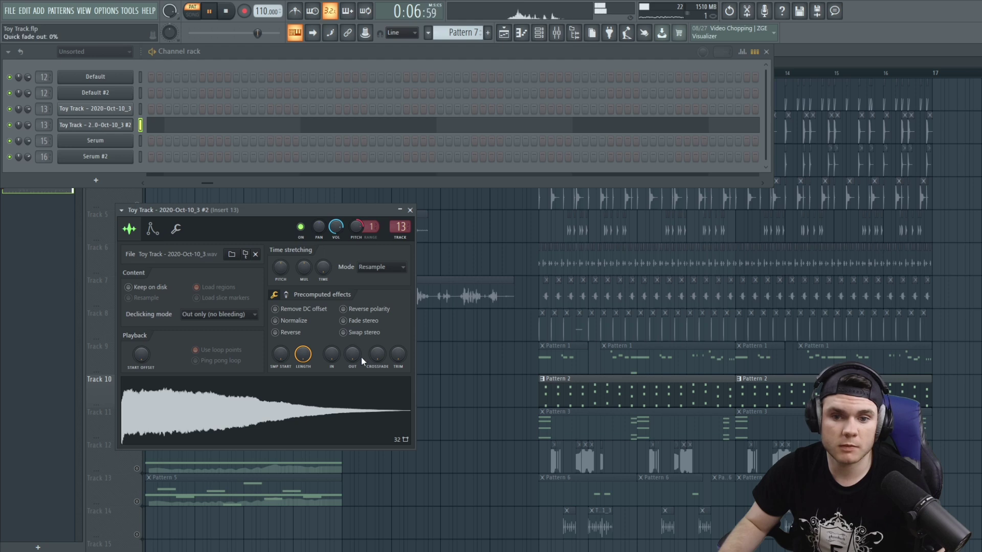
drag(353, 355, 353, 327)
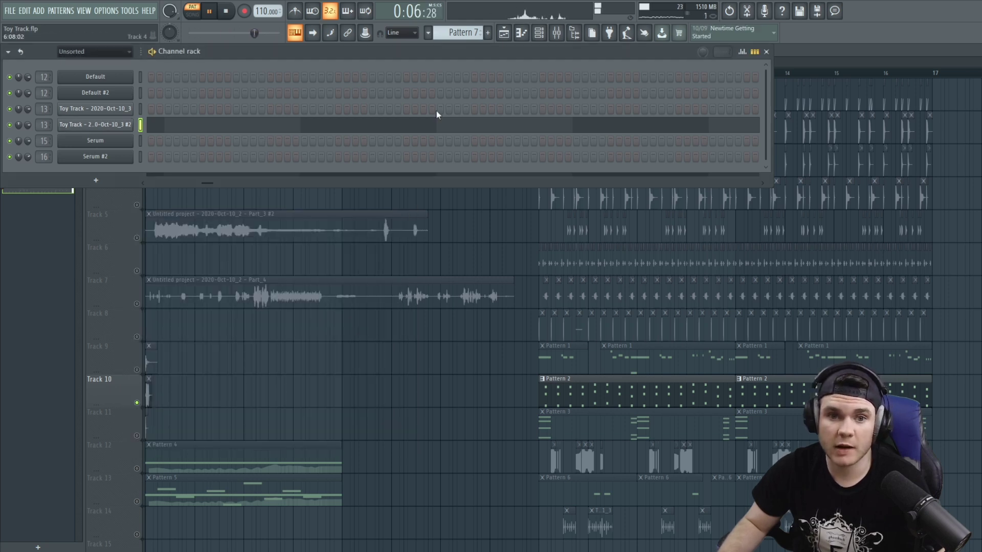
click(560, 34)
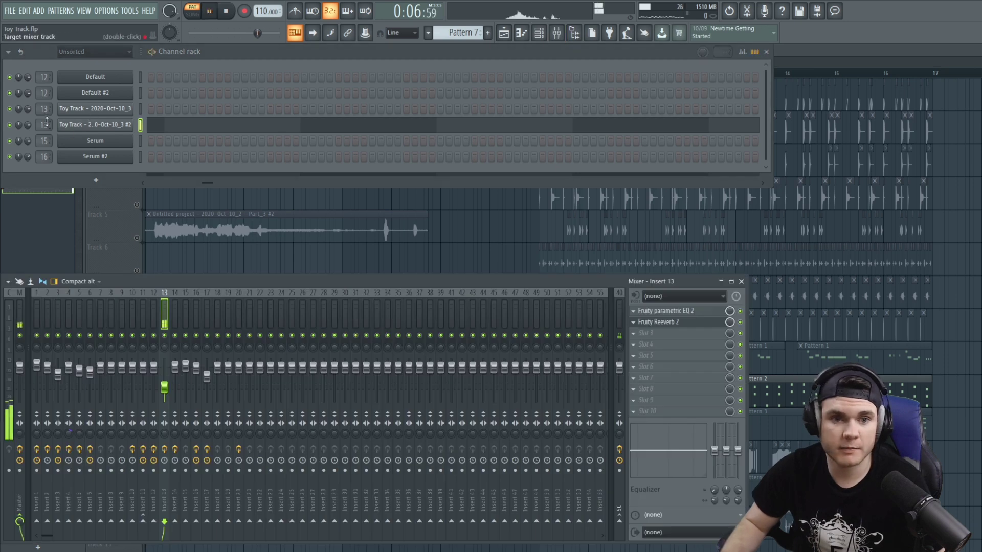
scroll(49, 123, up, 3)
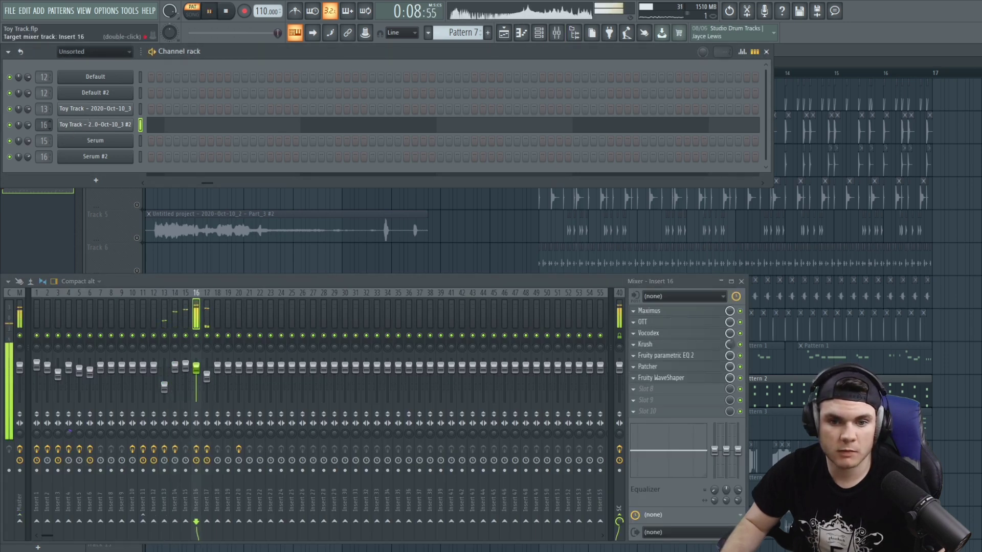
Audition the cloned Toy Track channel in Pattern 7 and check its sampler settings.
key(space)
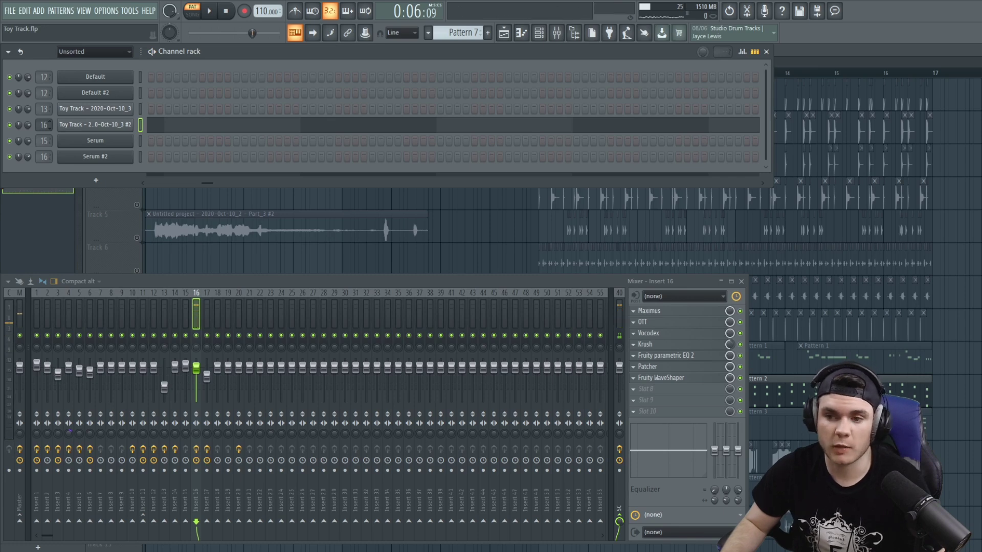
key(space)
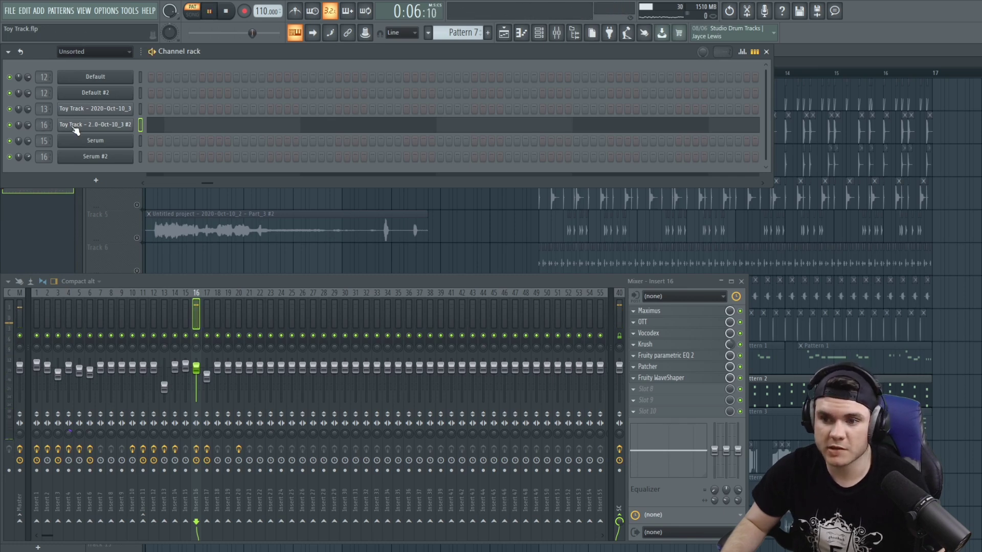
click(103, 128)
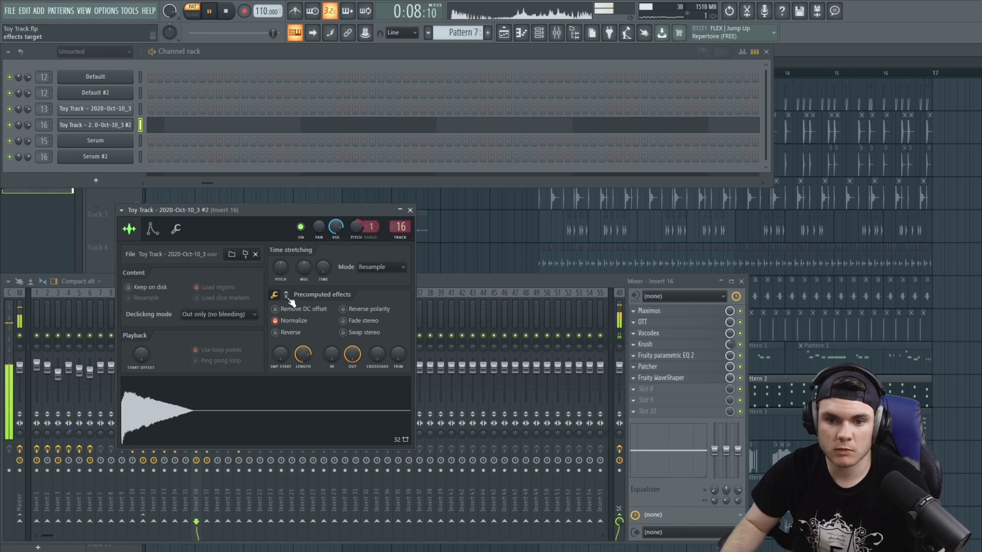
key(space)
key(Escape)
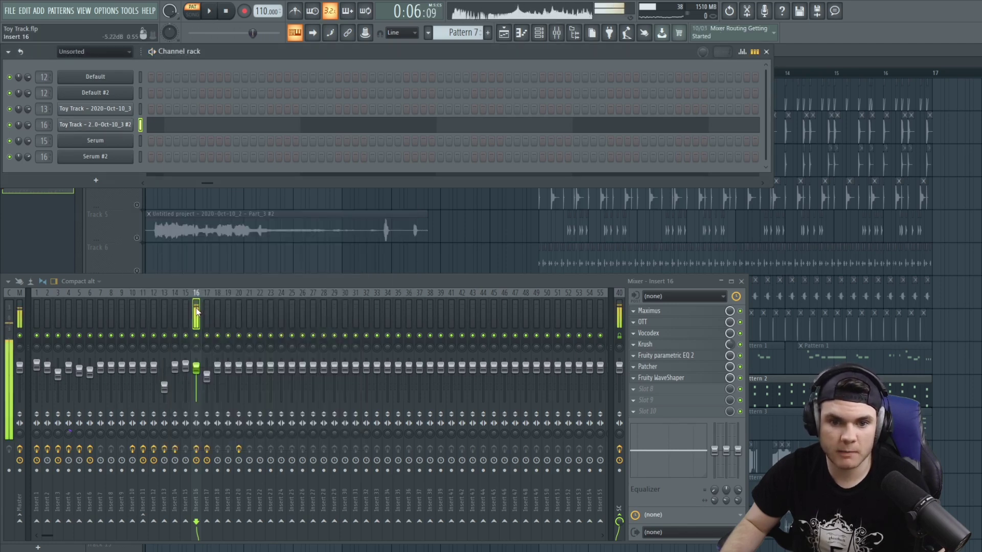
Copy Insert 16's mixer track state with its whole effects chain onto Insert 18 for the cloned Toy Track channel.
right_click(196, 307)
mouse_move(225, 310)
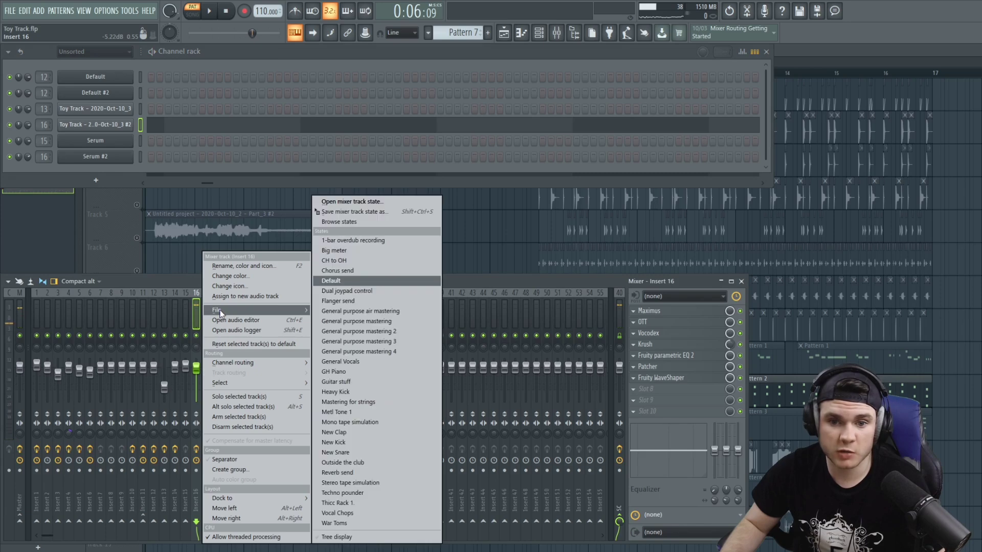
click(346, 211)
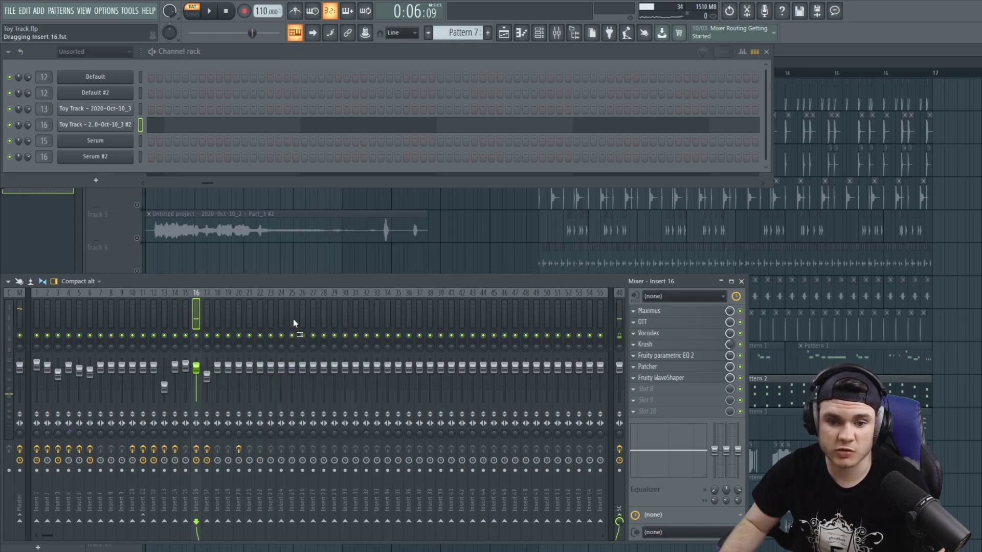
click(217, 310)
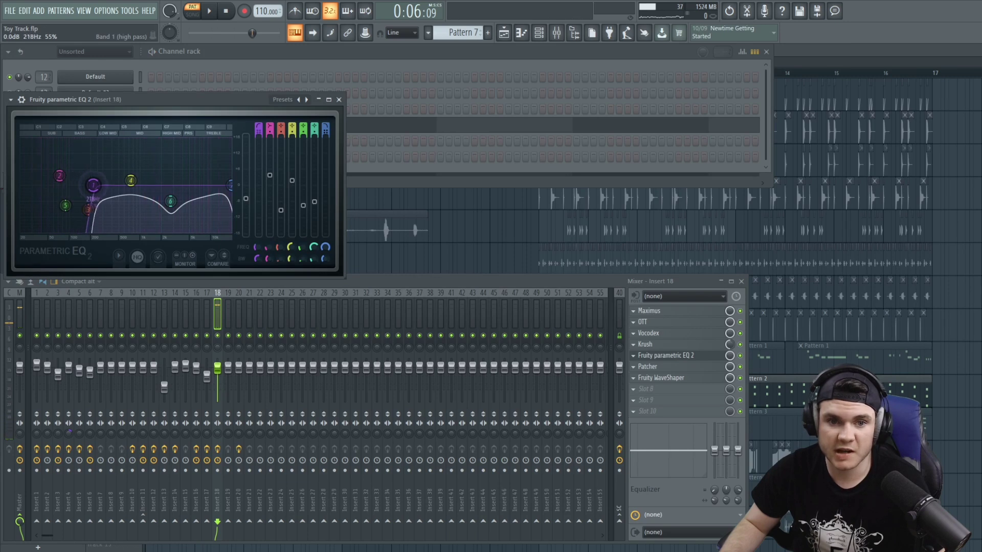
Raise the high-pass frequency of band 1 in Insert 18's Fruity Parametric EQ 2 and audition Pattern 7.
drag(92, 185, 104, 186)
key(space)
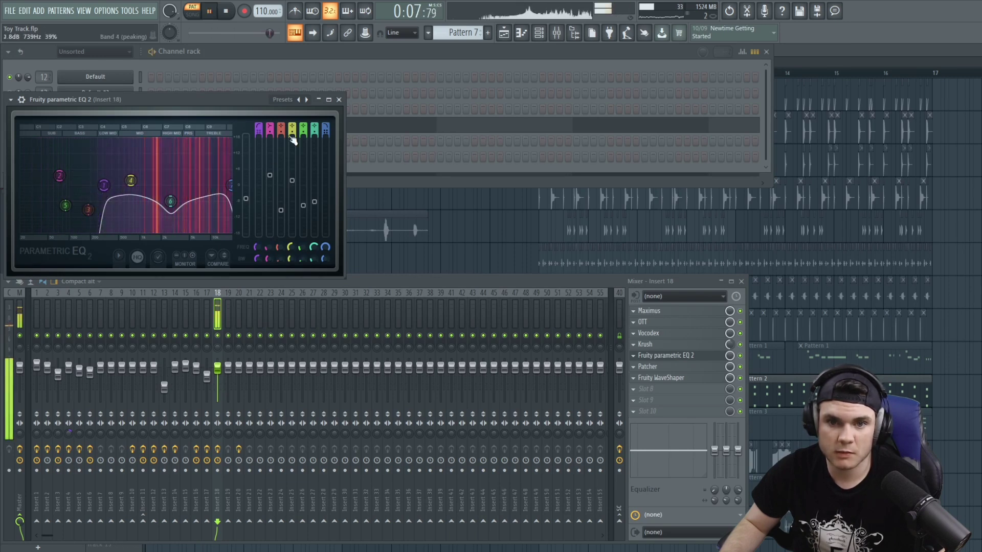
click(662, 357)
key(space)
key(space)
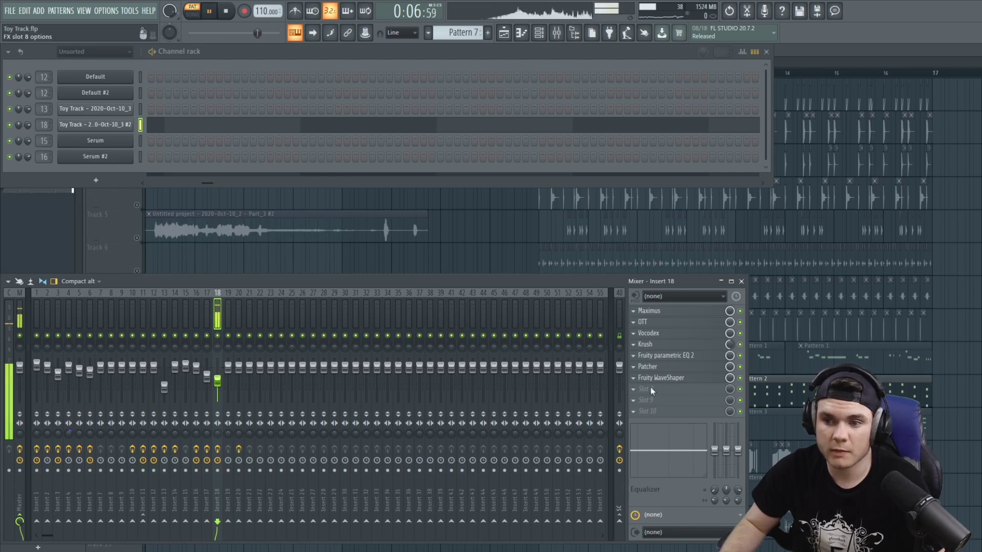
Add Fruity Reeverb 2 after Fruity WaveShaper on Insert 18 with a 1.5-second decay time.
click(647, 389)
click(831, 149)
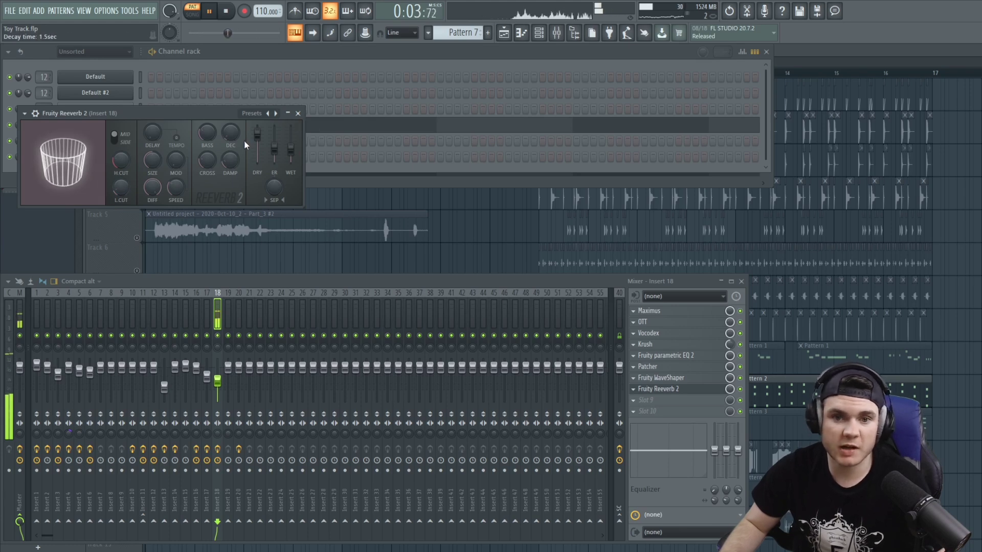
click(298, 113)
Load PanCake2 on Insert 18 and move it to the start of the effects chain, ahead of Maximus.
click(634, 389)
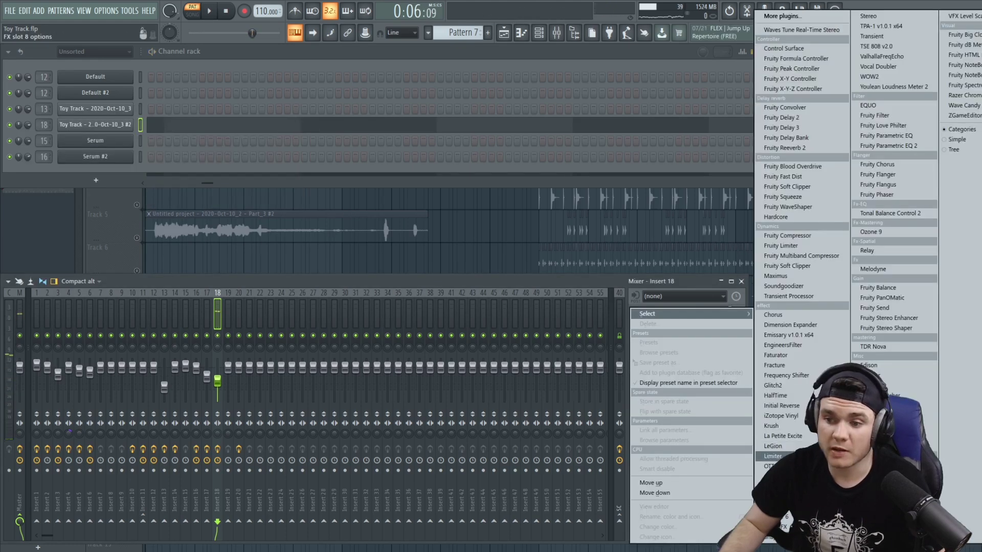
click(780, 477)
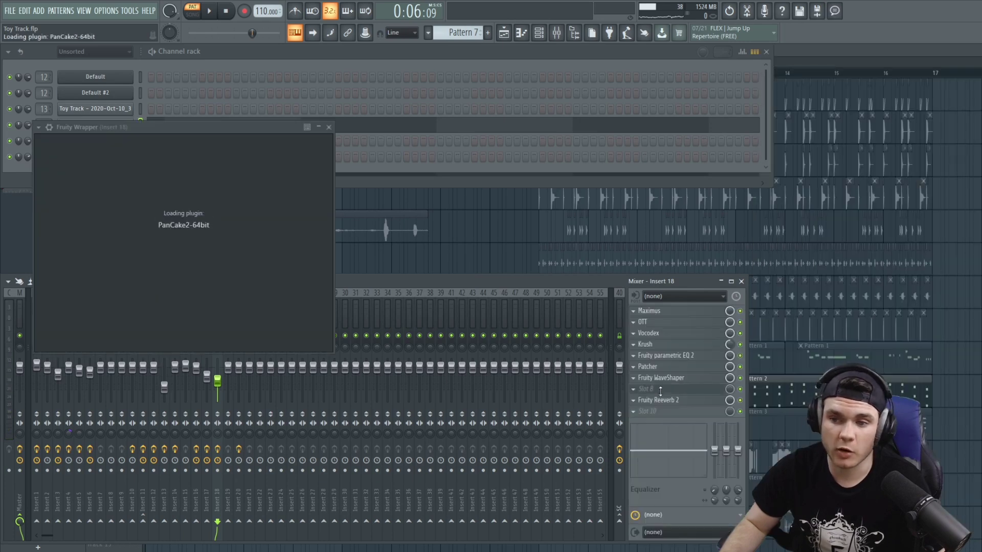
drag(658, 390, 660, 313)
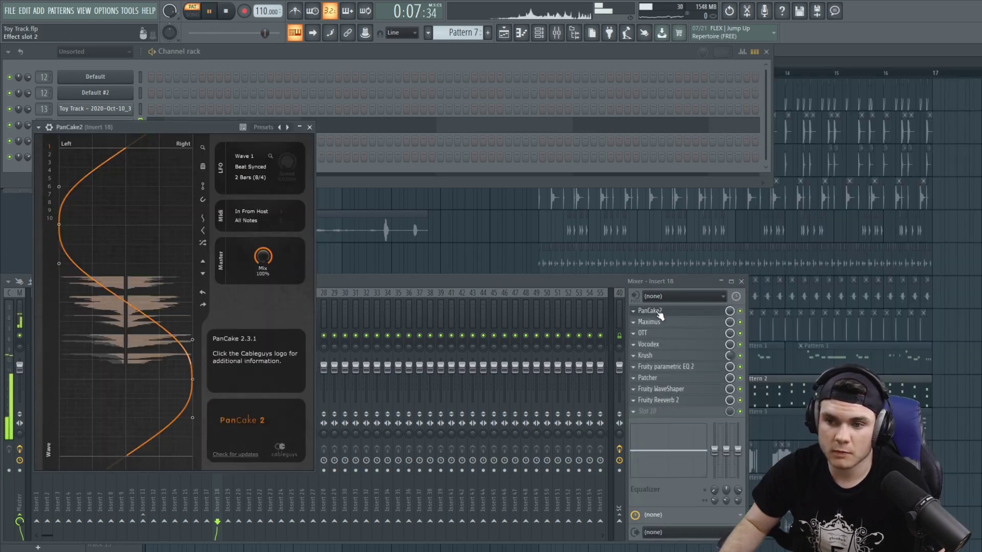
Choose a different beat-synced rate for PanCake2's LFO on Insert 18 while the pattern plays.
click(248, 221)
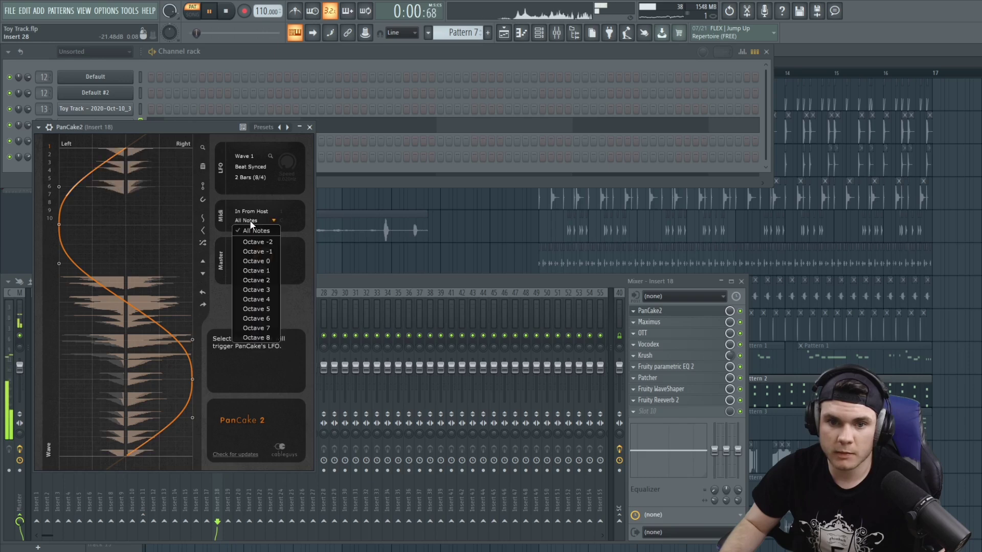
click(257, 177)
click(256, 177)
click(262, 179)
click(256, 249)
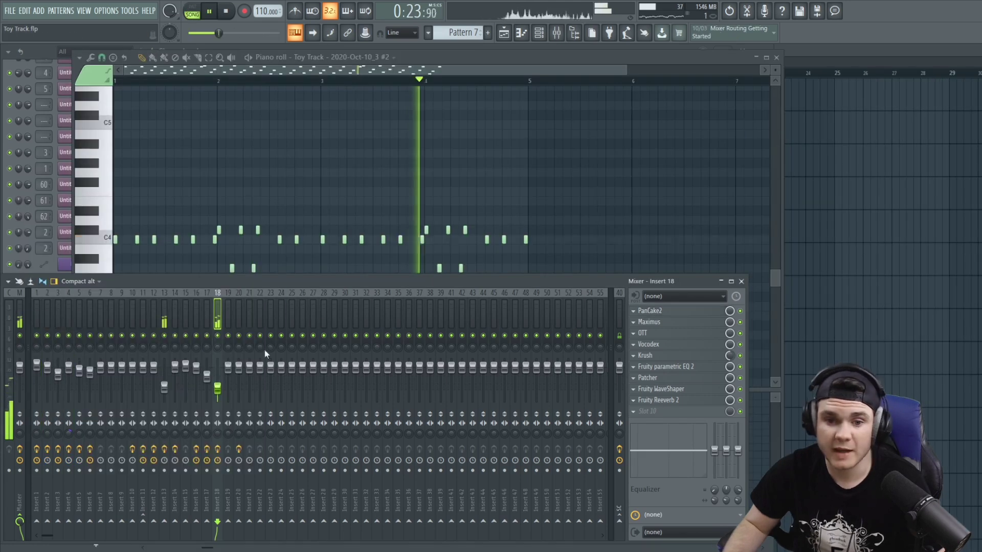
Lower Insert 18's volume slightly and listen to it against the full playlist mix.
drag(218, 389, 218, 393)
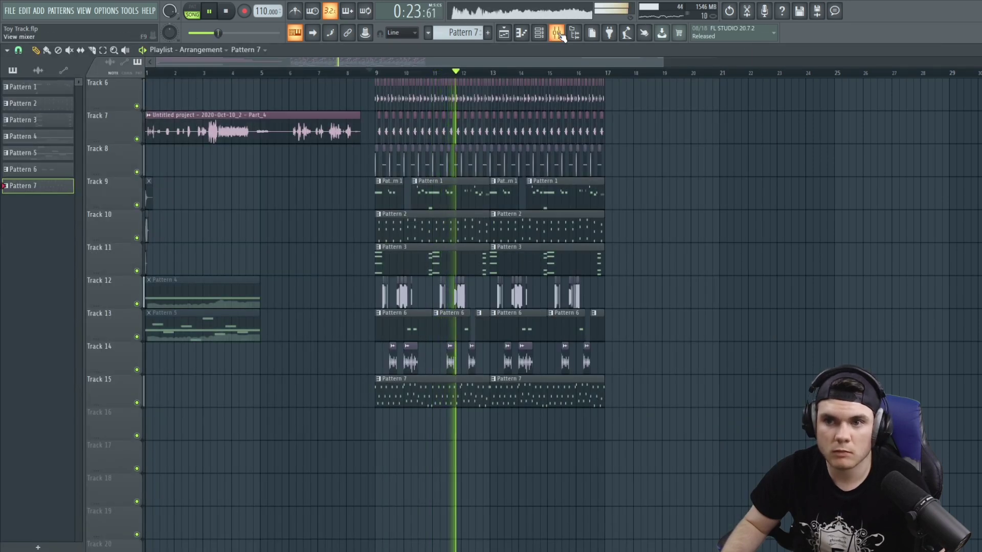
key(F9)
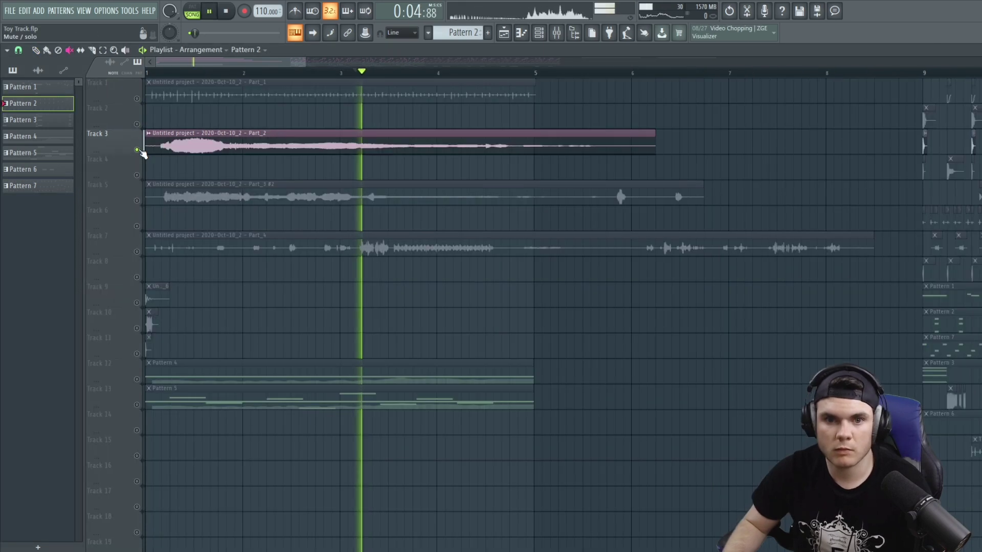
Audition the soloed Part_2 recording on Track 3 from bar 3.
key(space)
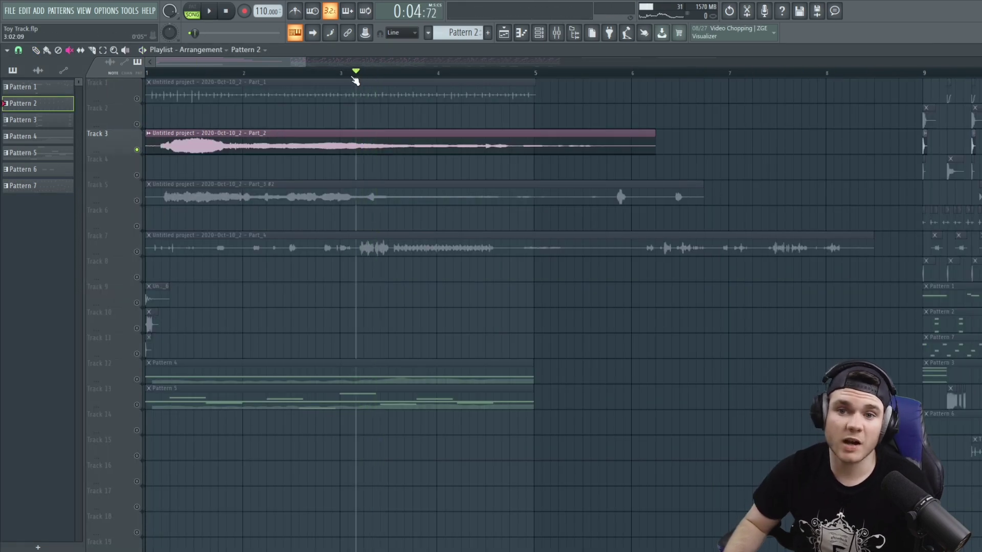
key(space)
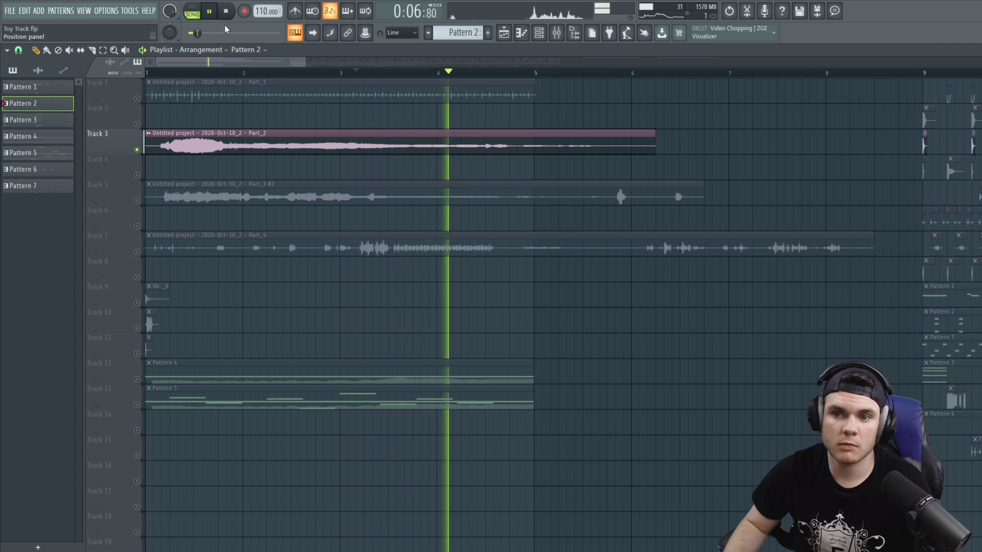
key(space)
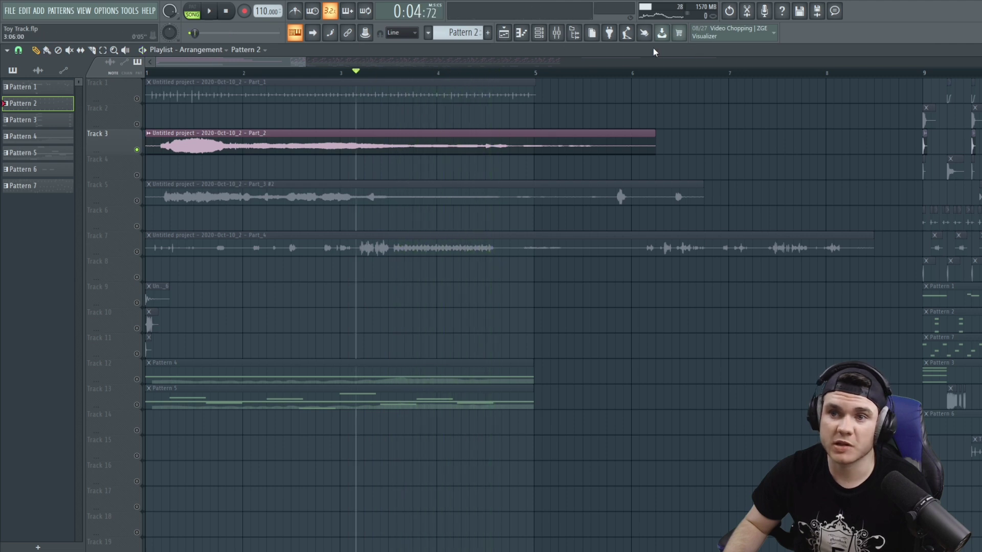
Record the soloed Part_2 clip from bar 3 into Edison on the Master track.
click(555, 33)
key(space)
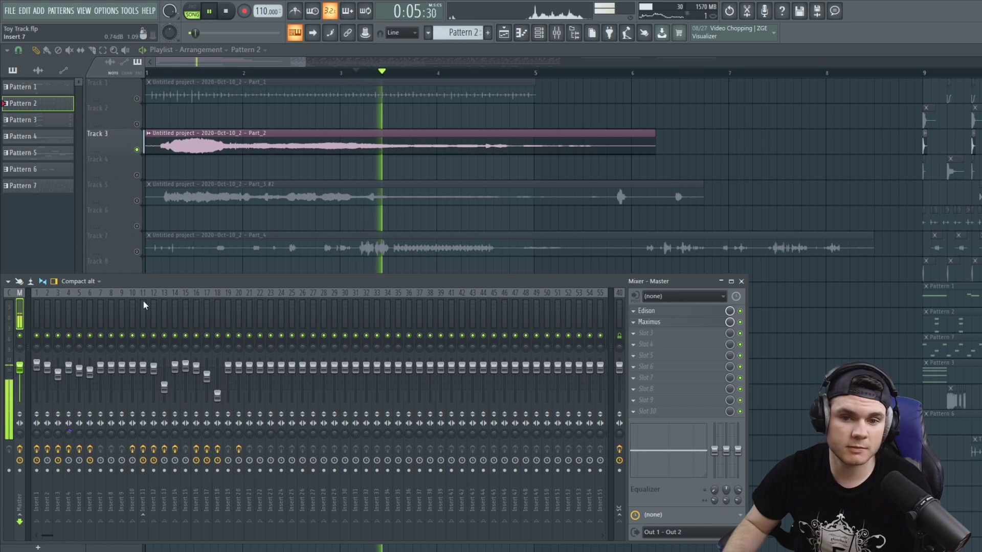
key(space)
click(646, 312)
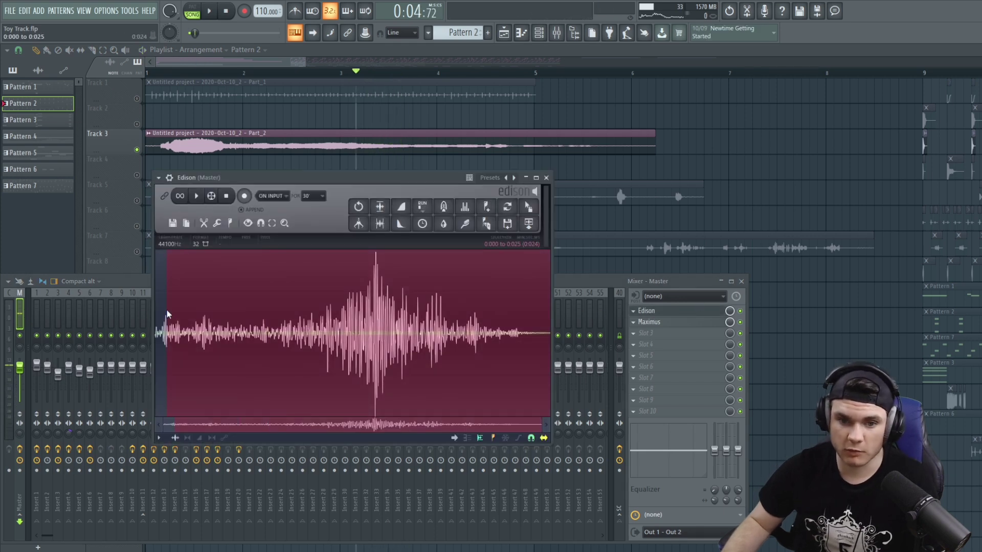
key(space)
key(space)
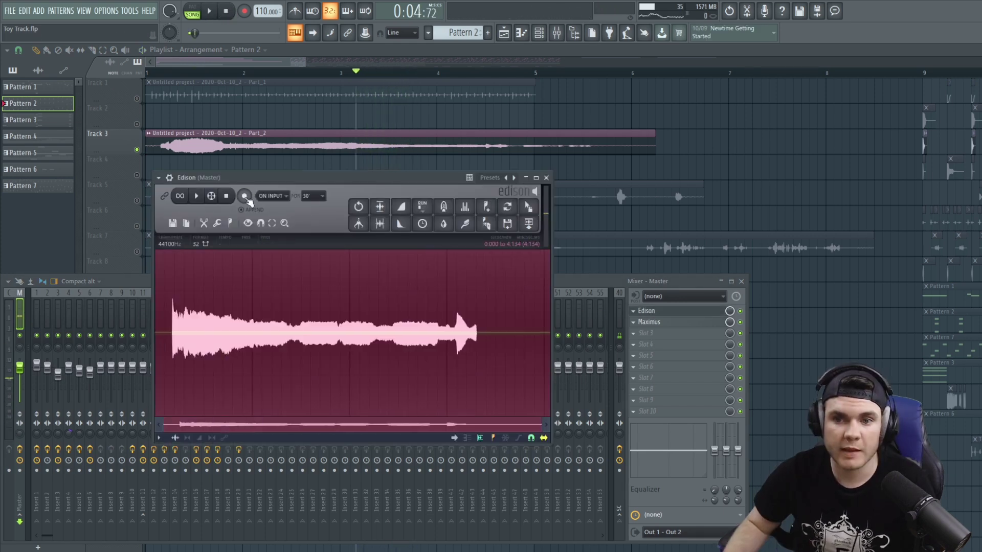
Trim the silence around the recorded note in Edison while auditioning it.
click(384, 210)
click(379, 223)
key(space)
click(166, 283)
key(space)
key(space)
key(space)
key(space)
key(space)
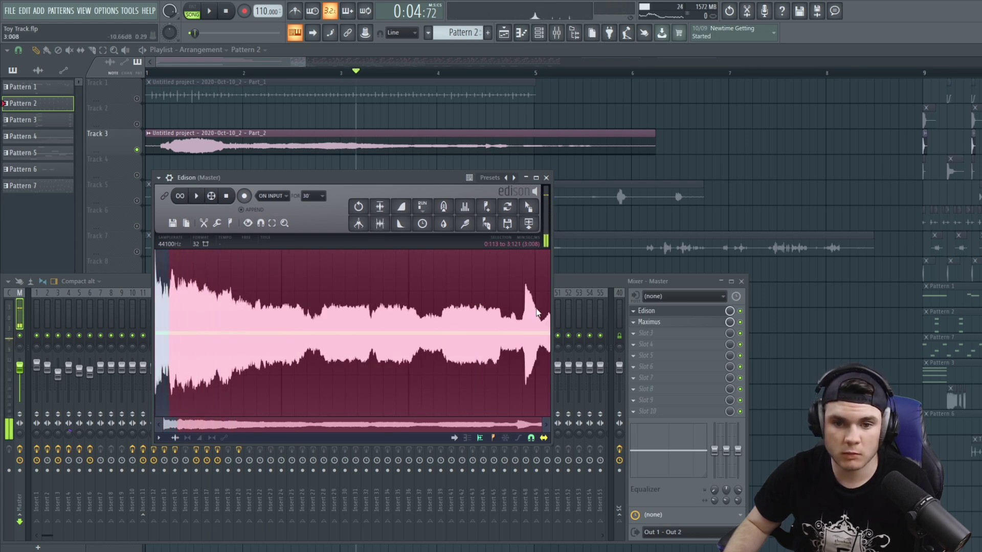
Delete the remaining lead-in and the loud bump at the end of the Edison recording.
drag(169, 302, 2, 351)
key(Delete)
key(space)
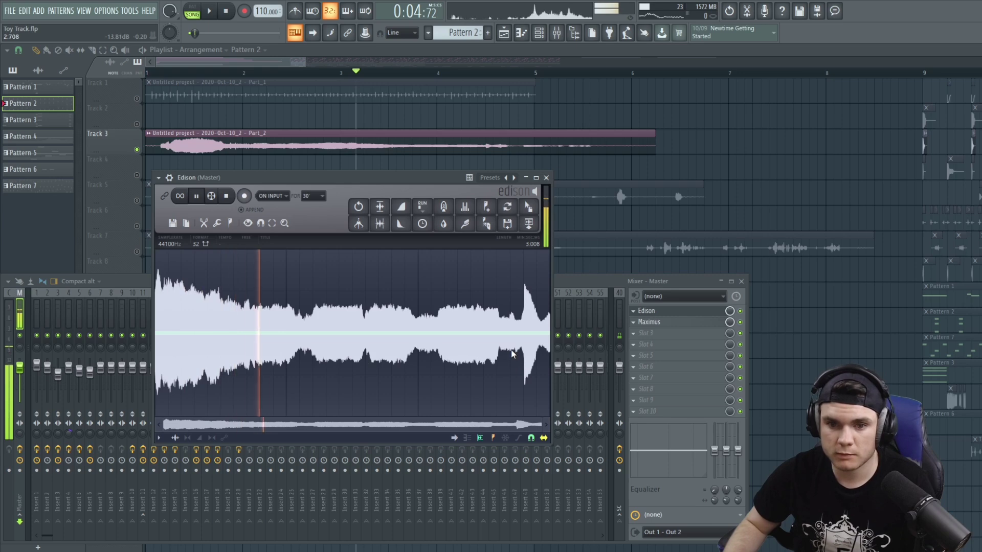
drag(549, 353, 506, 325)
key(Delete)
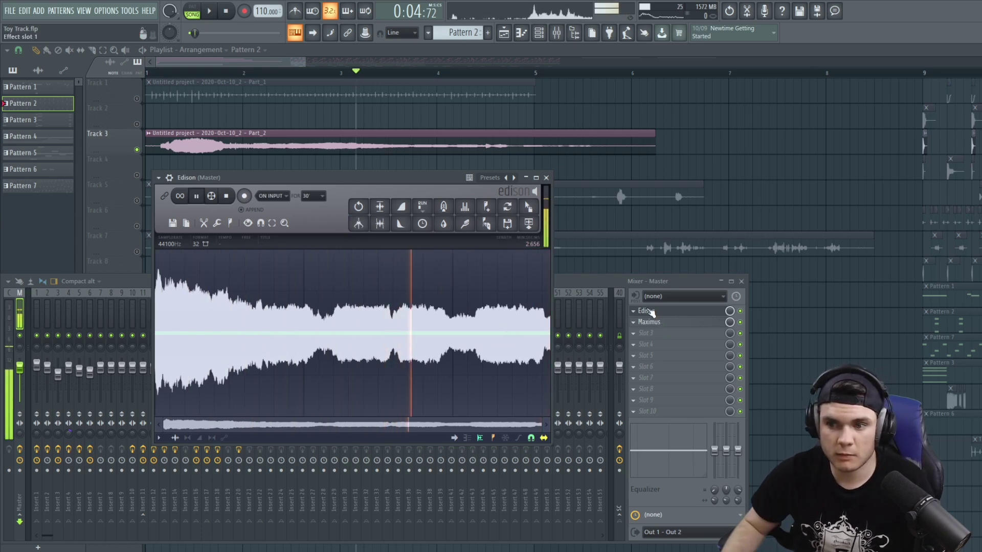
Add Newtone to the Master track between Edison and Maximus.
click(633, 322)
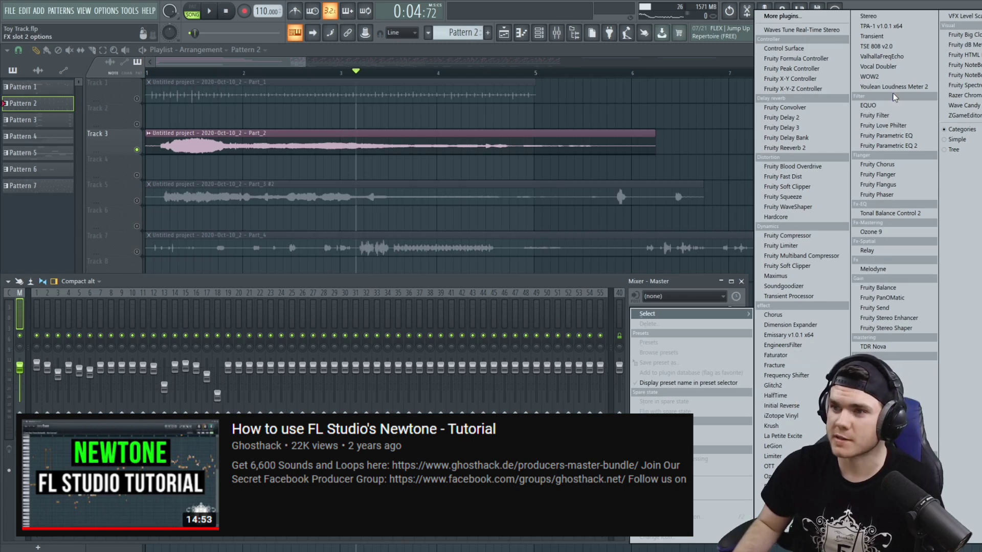
click(870, 366)
drag(307, 159, 396, 134)
Transfer the trimmed Edison recording into Newtone for pitch analysis and close Edison.
click(646, 310)
drag(453, 182, 779, 215)
click(487, 212)
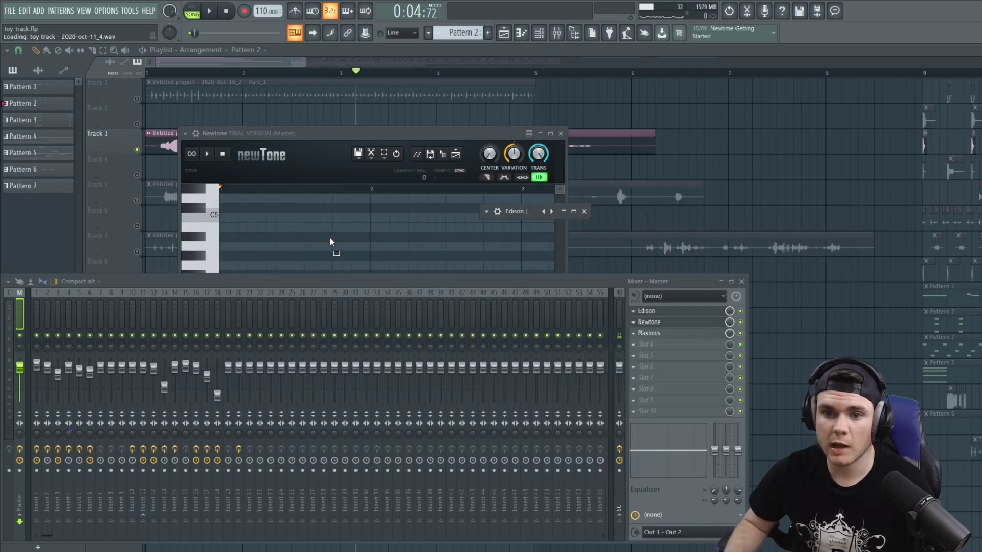
drag(329, 178, 332, 180)
drag(391, 134, 436, 107)
scroll(364, 307, down, 2)
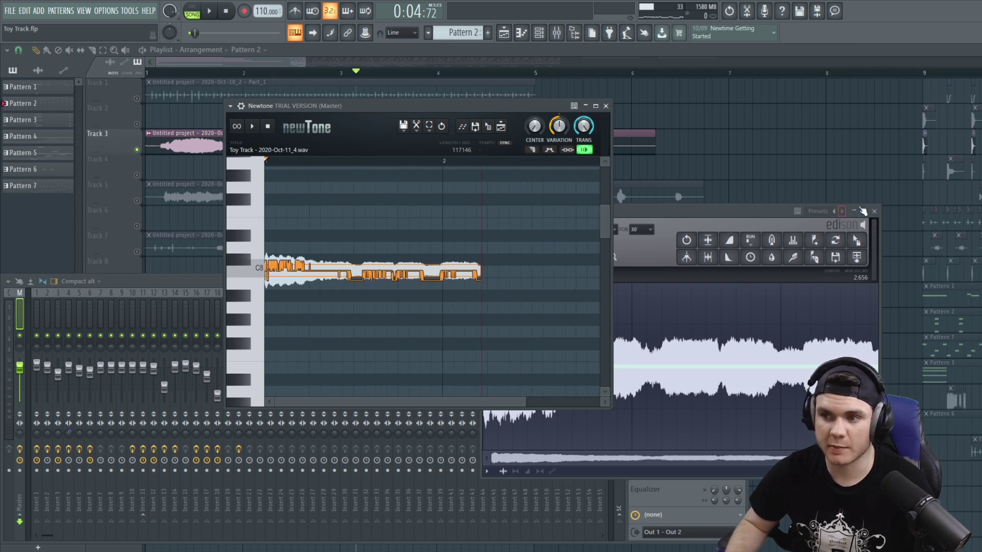
click(619, 317)
key(Escape)
Flatten the note's pitch in Newtone by turning Variation fully down and setting Transition to 0%, then audition it.
key(space)
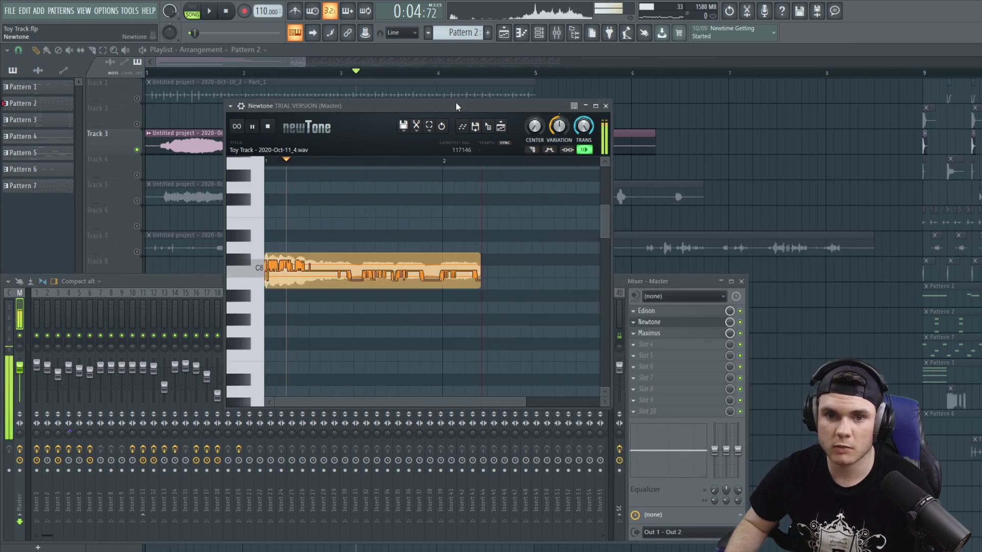
drag(559, 126, 559, 148)
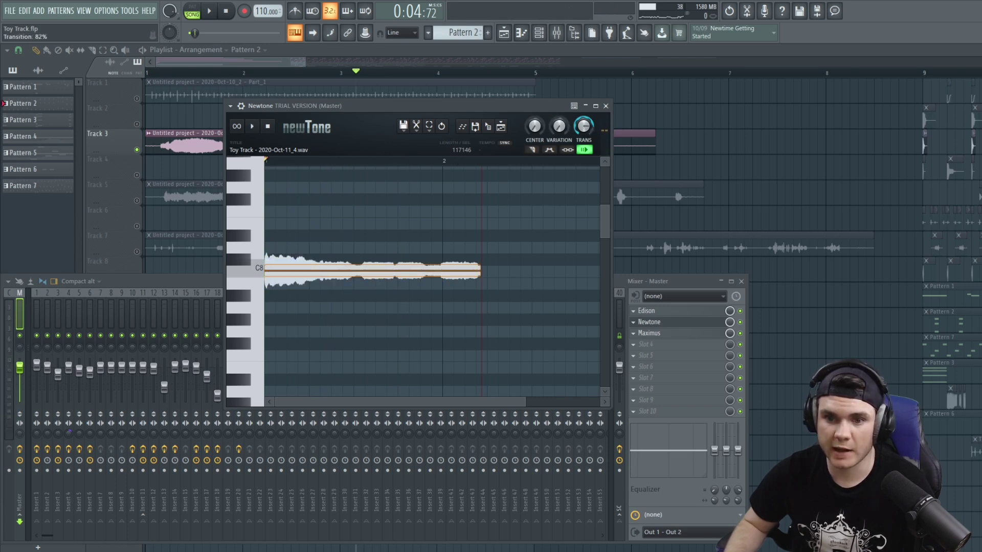
key(space)
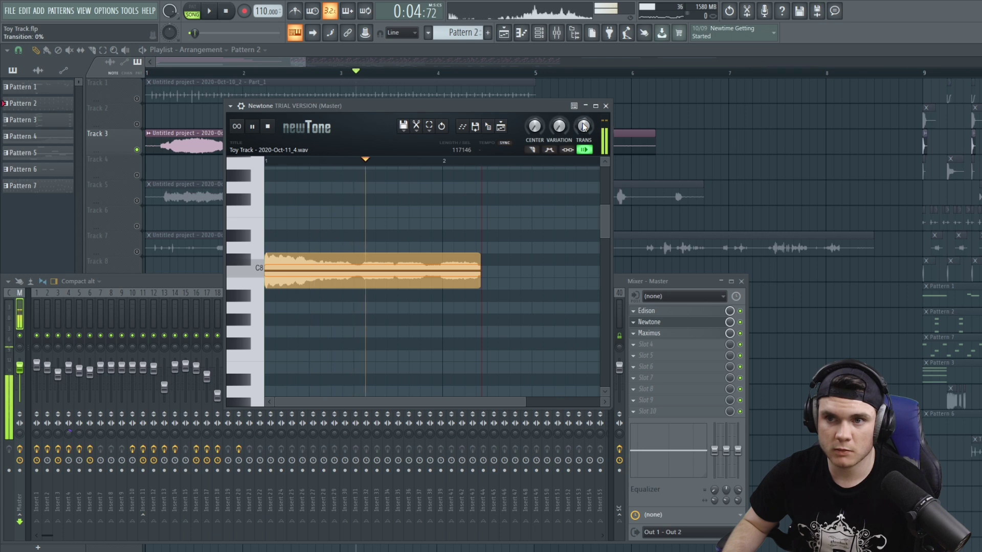
key(space)
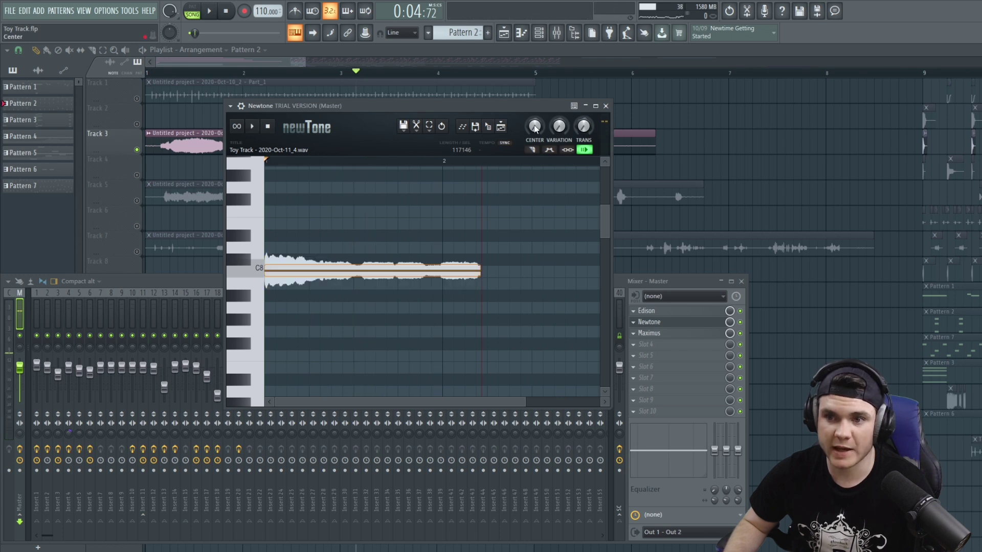
Set Newtone's Center correction to 100% and audition the corrected note.
drag(534, 125, 534, 107)
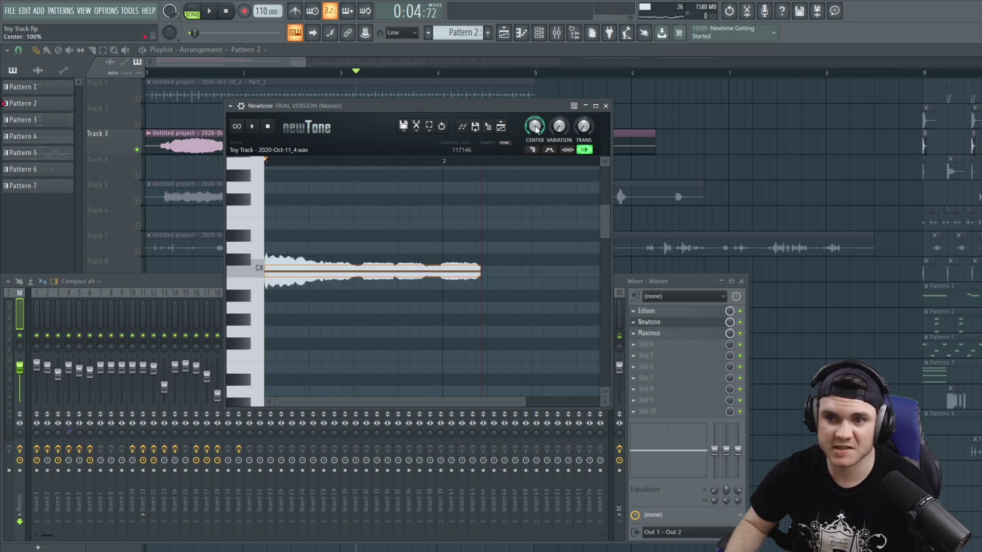
key(space)
key(space)
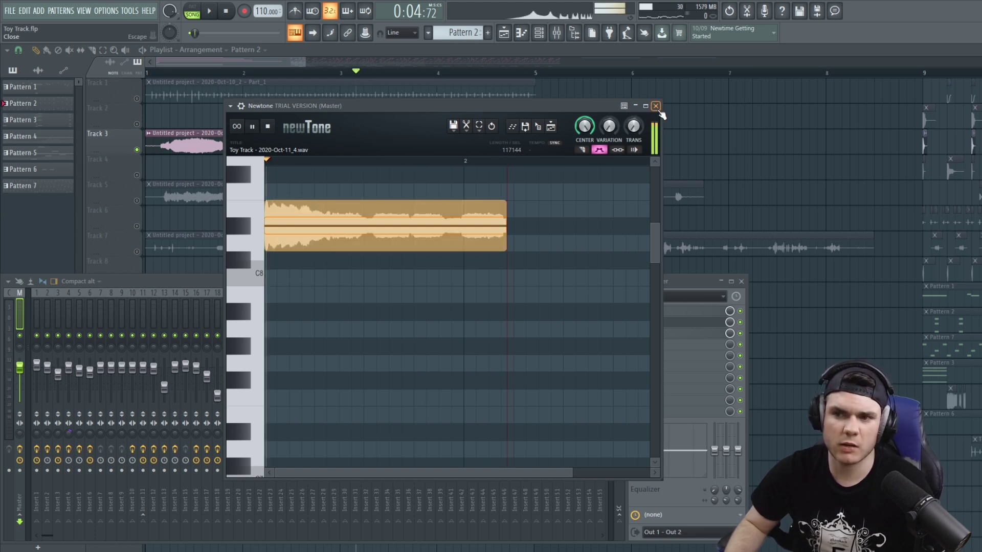
Close Newtone and add Waves Tune Real-Time Stereo to the Master track between Edison and Newtone.
click(655, 106)
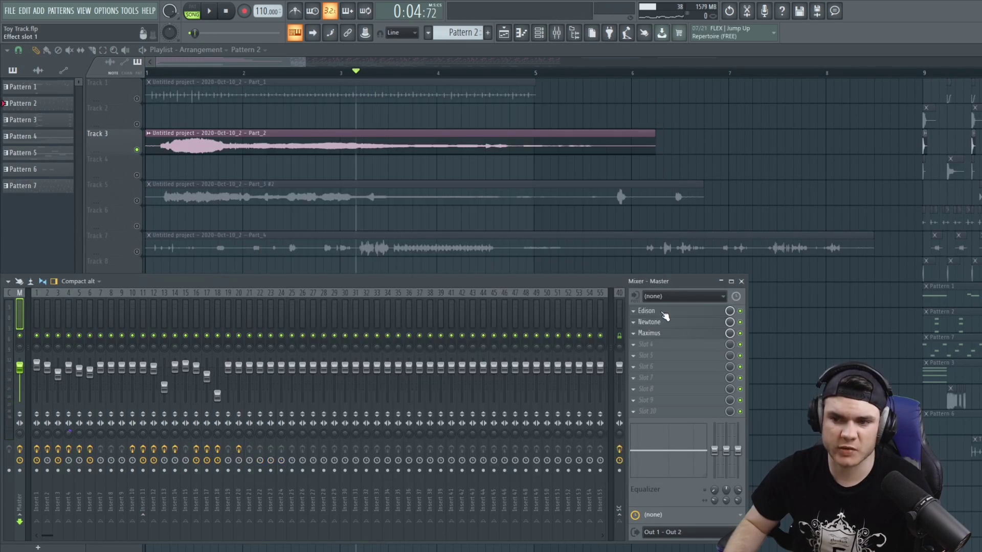
click(662, 311)
click(874, 211)
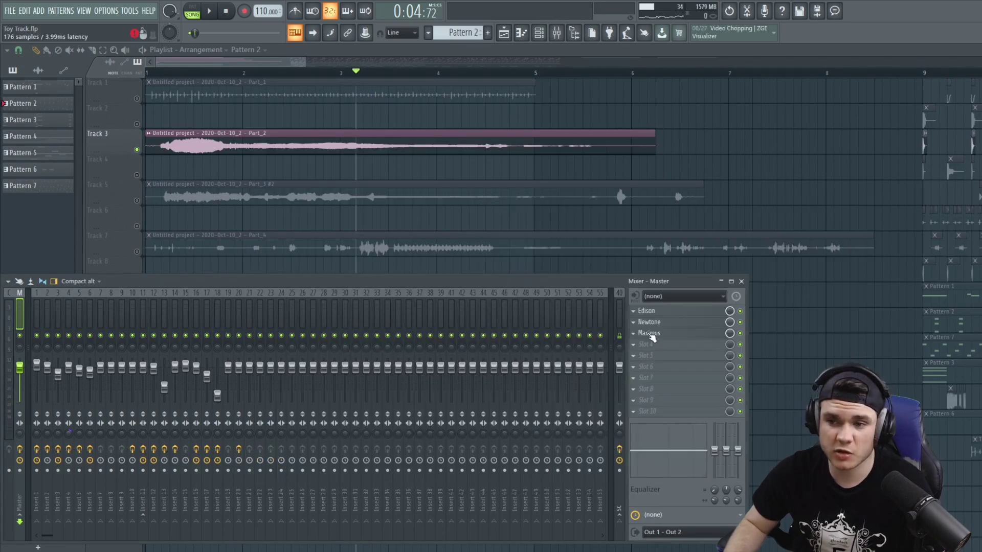
click(651, 343)
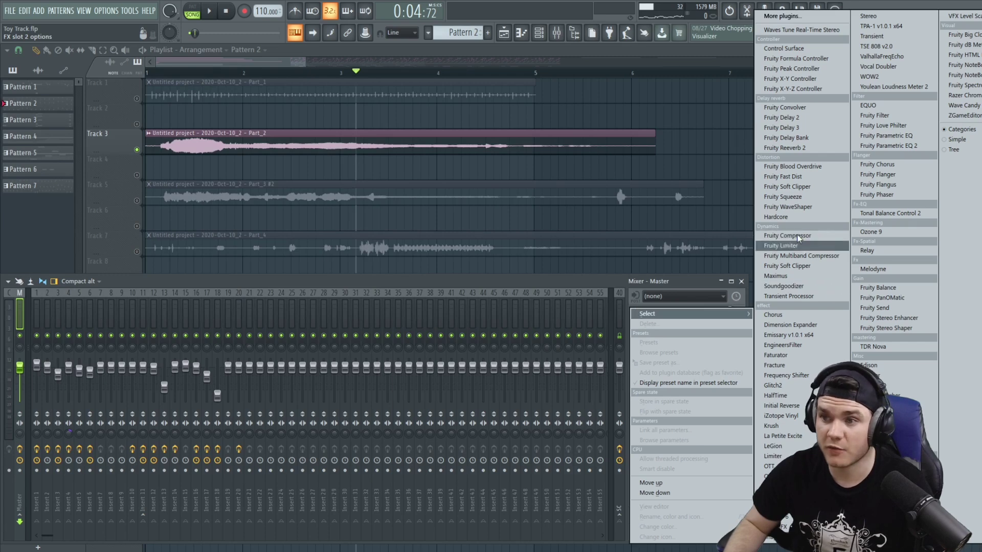
click(884, 47)
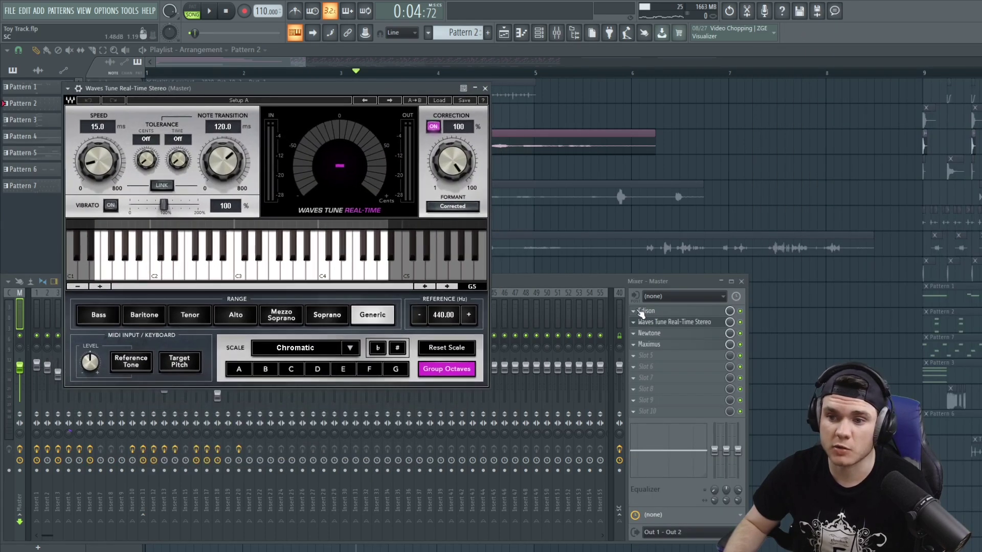
Audition the Edison recording through Waves Tune to identify the note's pitch.
click(654, 311)
drag(566, 210, 543, 186)
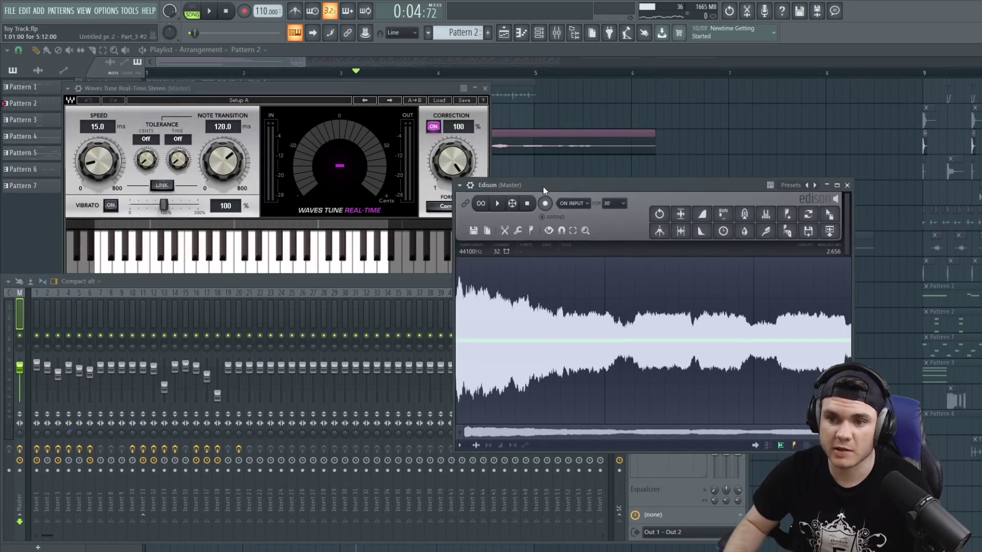
click(499, 204)
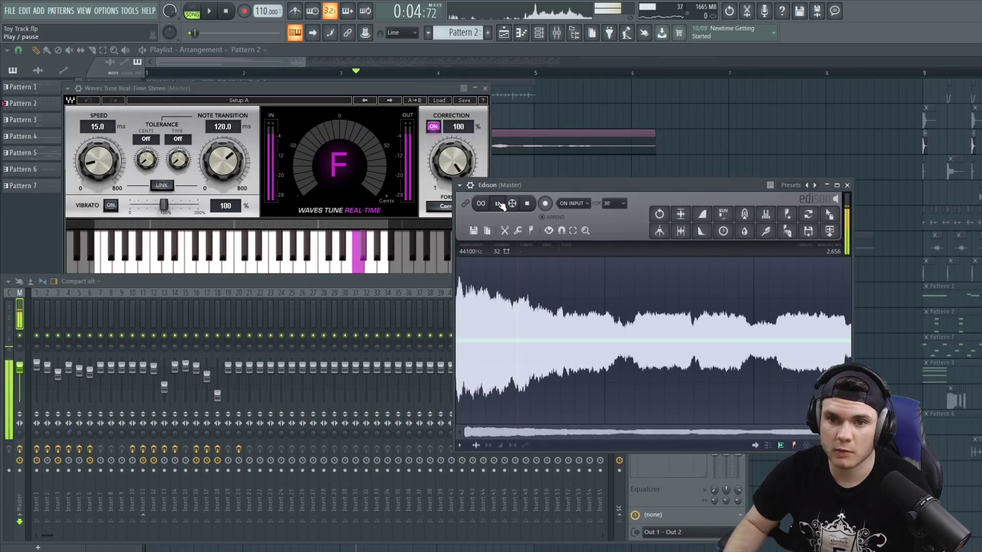
Set Waves Tune's Speed to 0.2 ms, Note Transition to 0.1 ms and Vibrato on at 0%, then audition the recording.
click(354, 88)
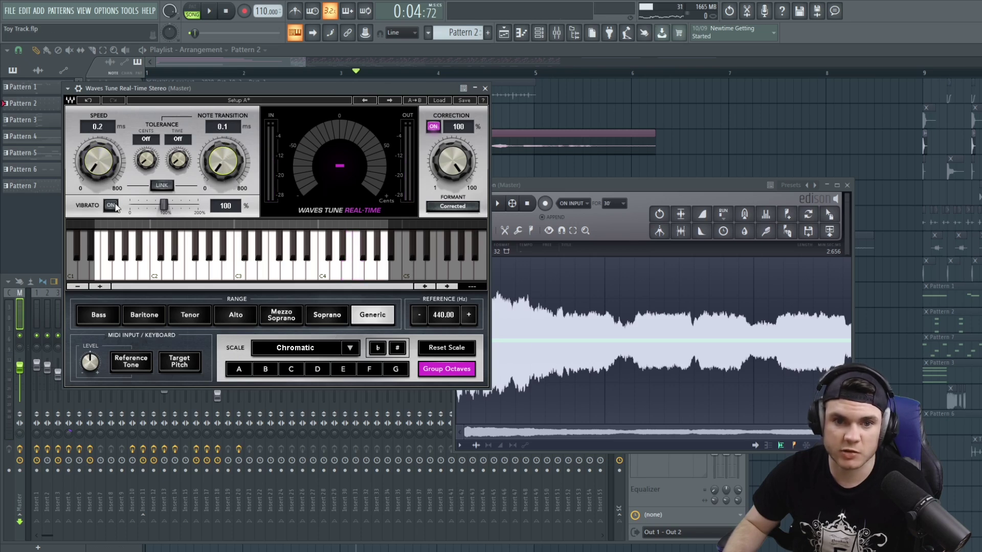
click(493, 193)
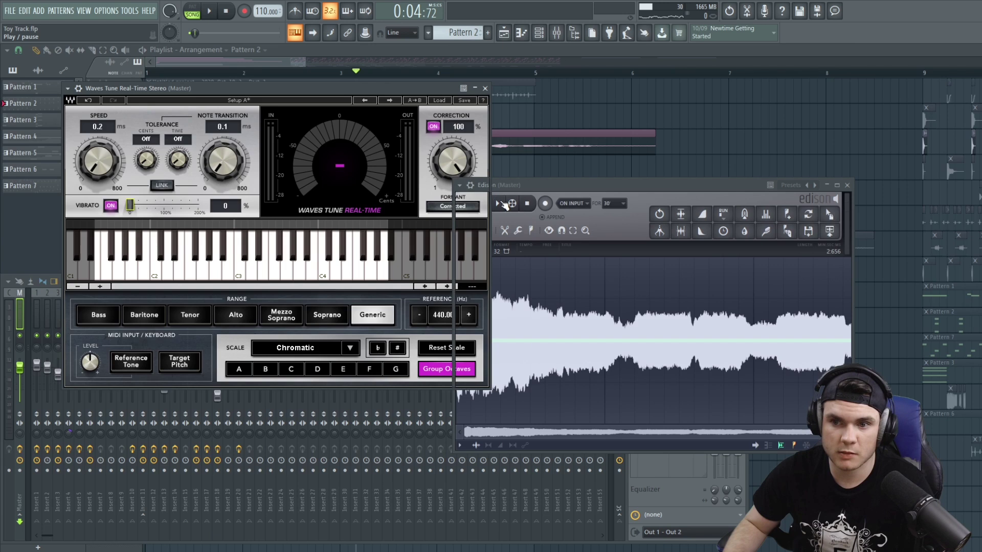
click(497, 203)
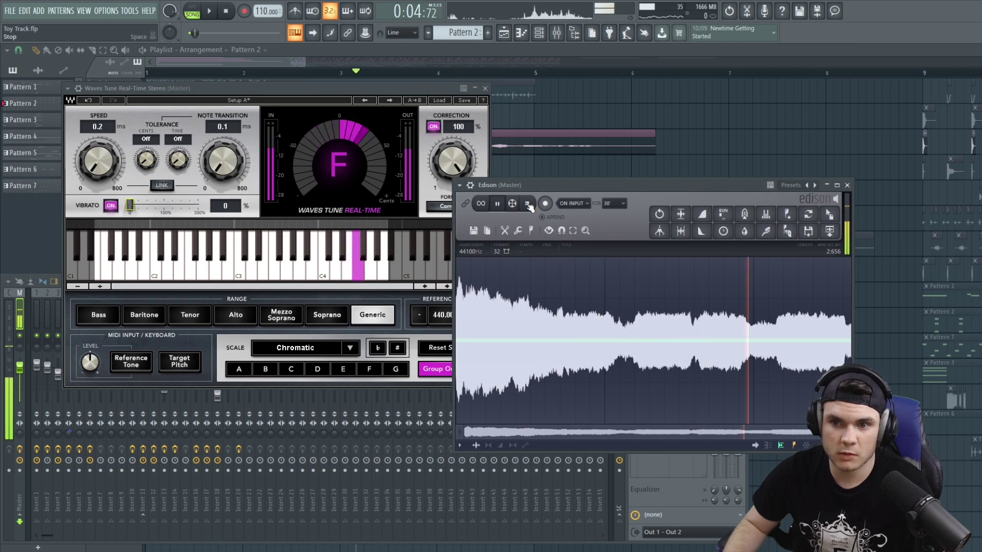
click(527, 203)
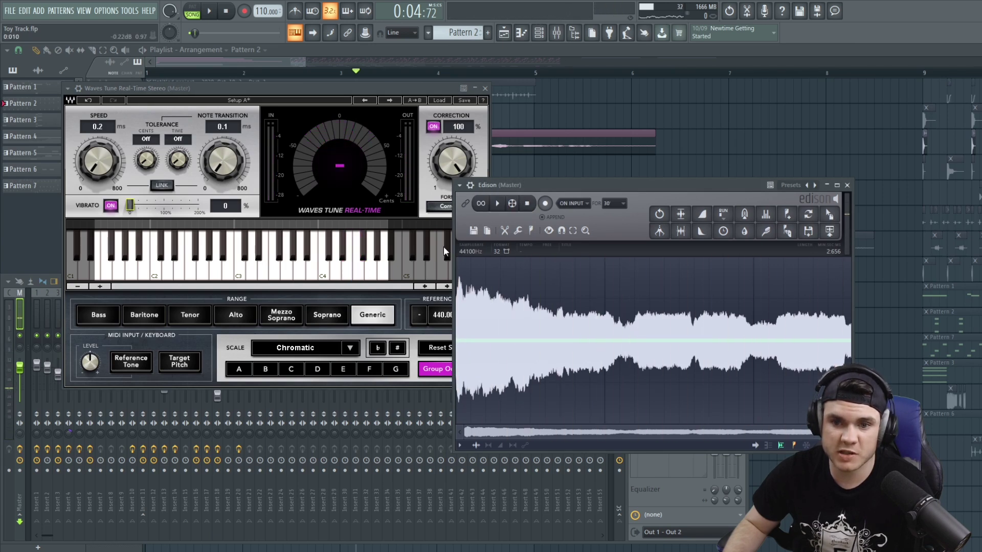
click(500, 204)
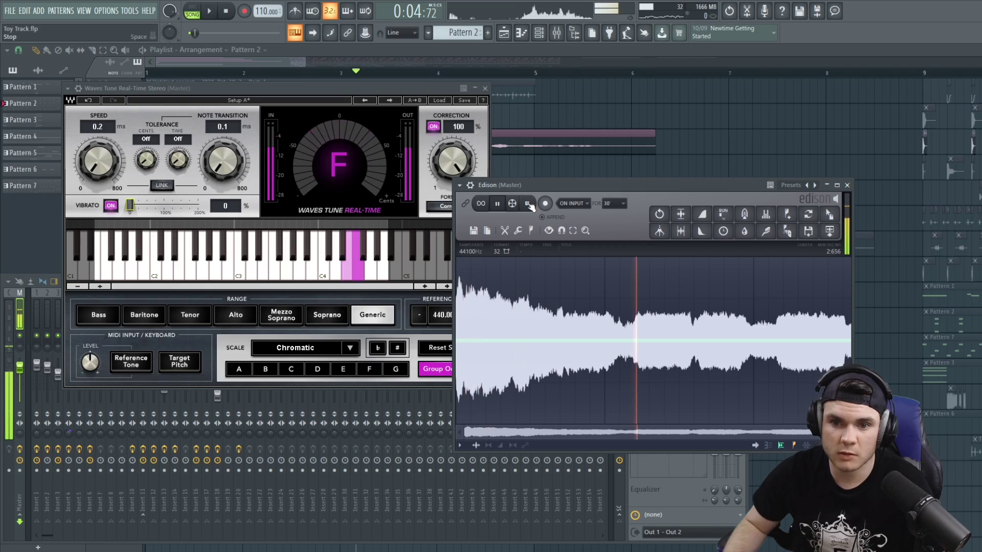
click(528, 204)
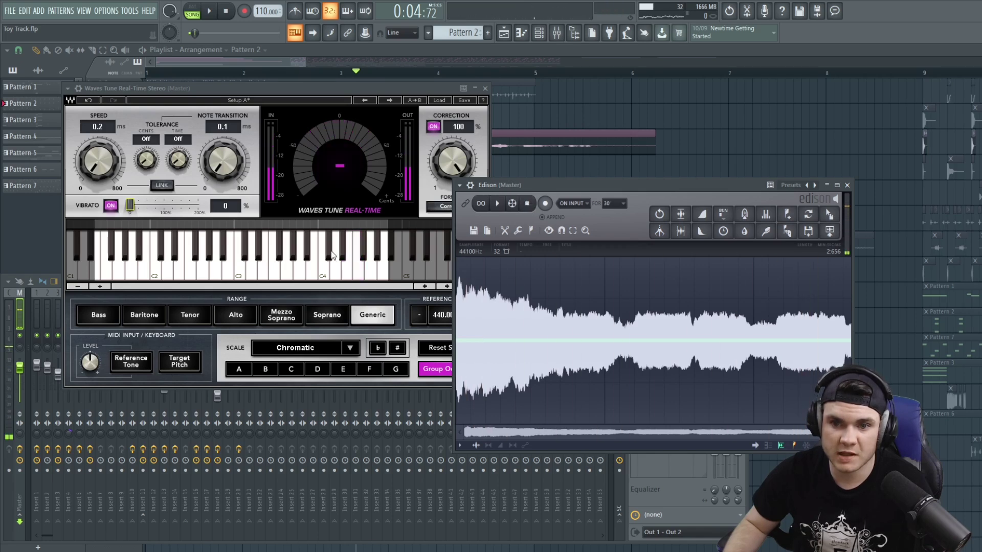
Exclude the notes on either side of F on Waves Tune's keyboard and audition the corrected note.
click(363, 232)
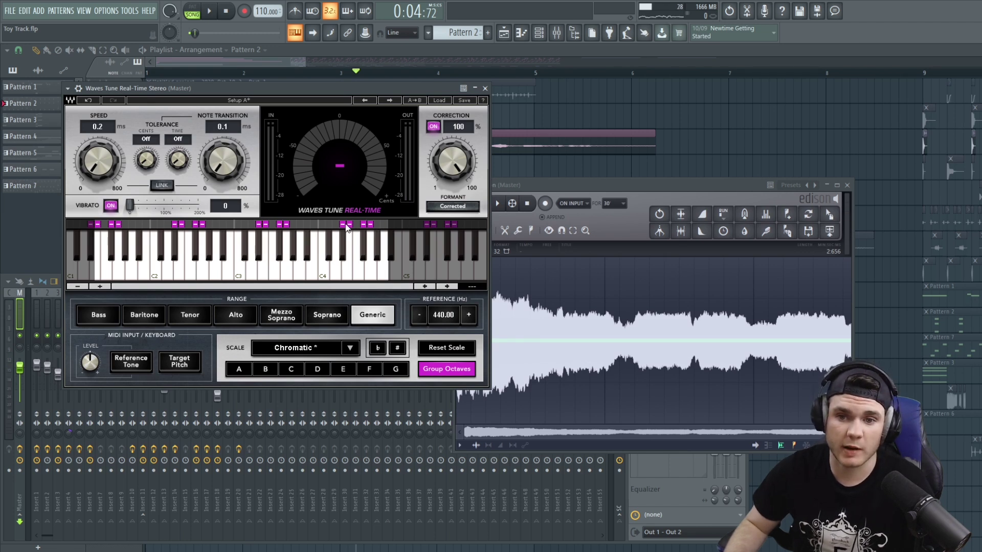
click(542, 187)
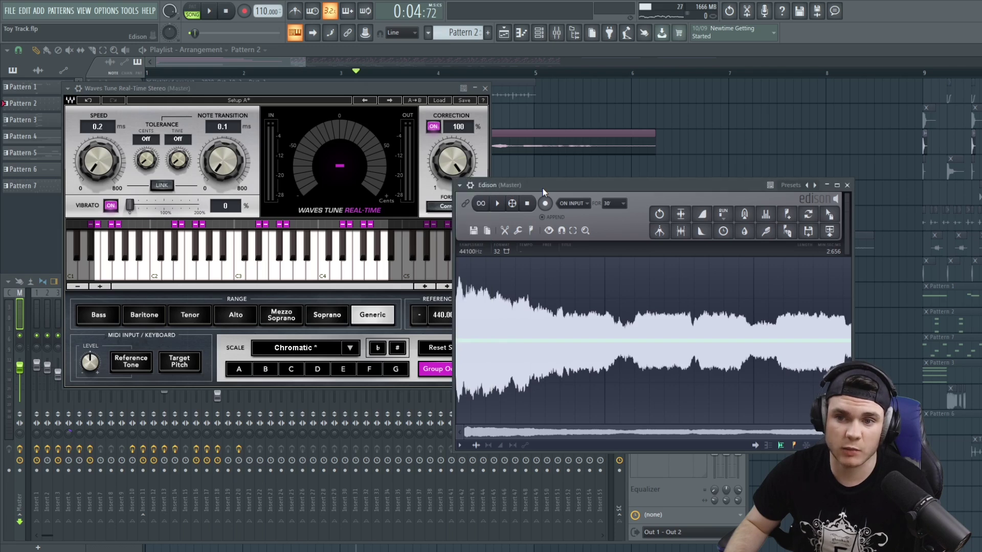
click(499, 204)
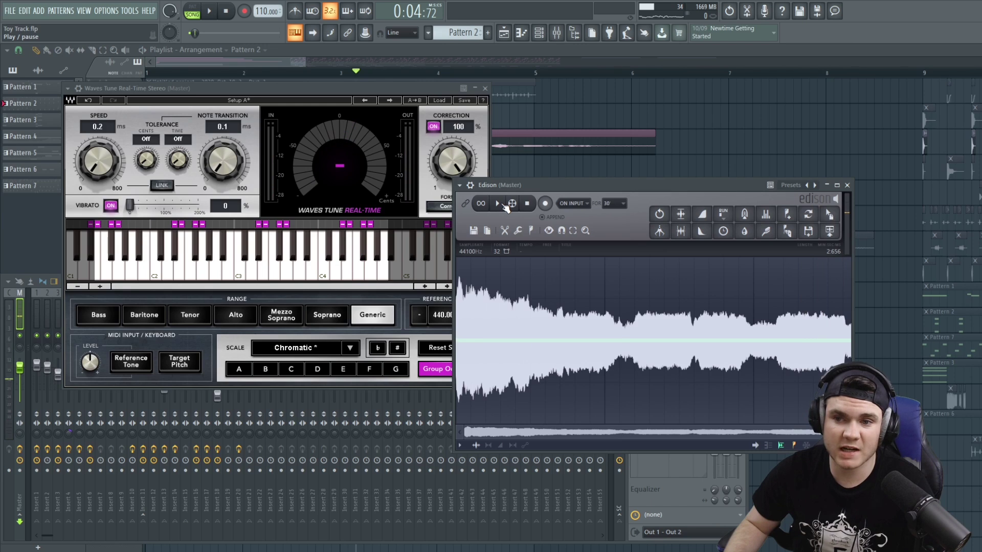
click(503, 204)
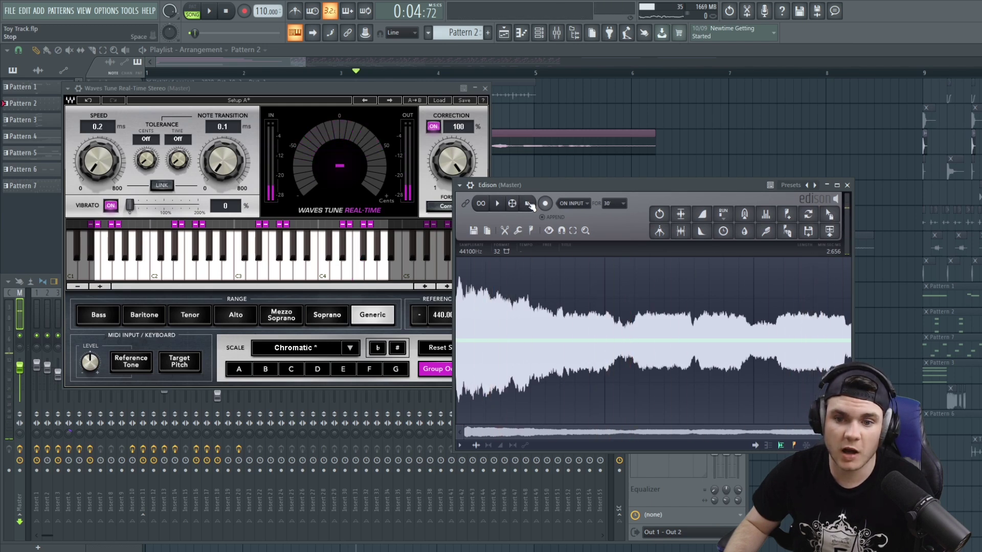
Close Edison and delete Newtone from the Master track.
click(847, 186)
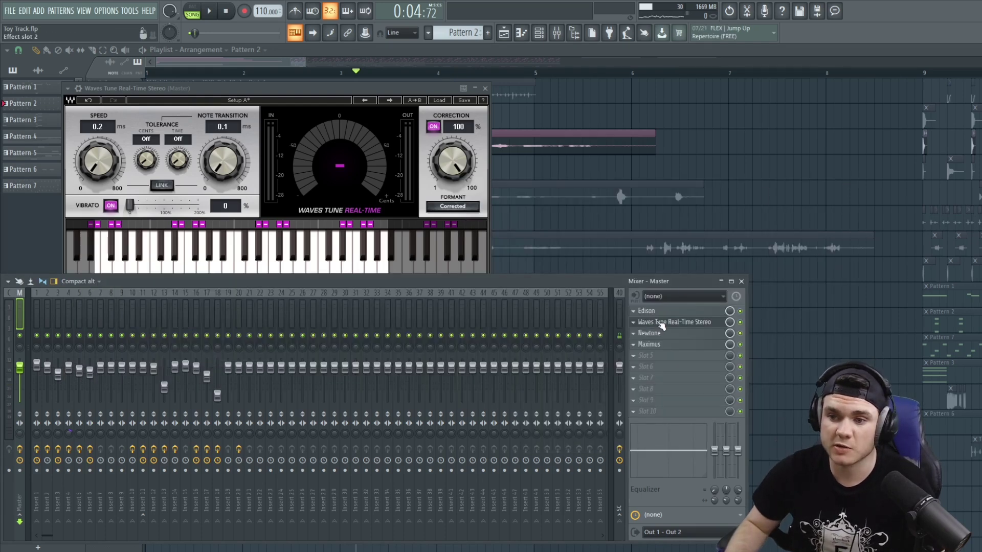
click(636, 334)
click(647, 318)
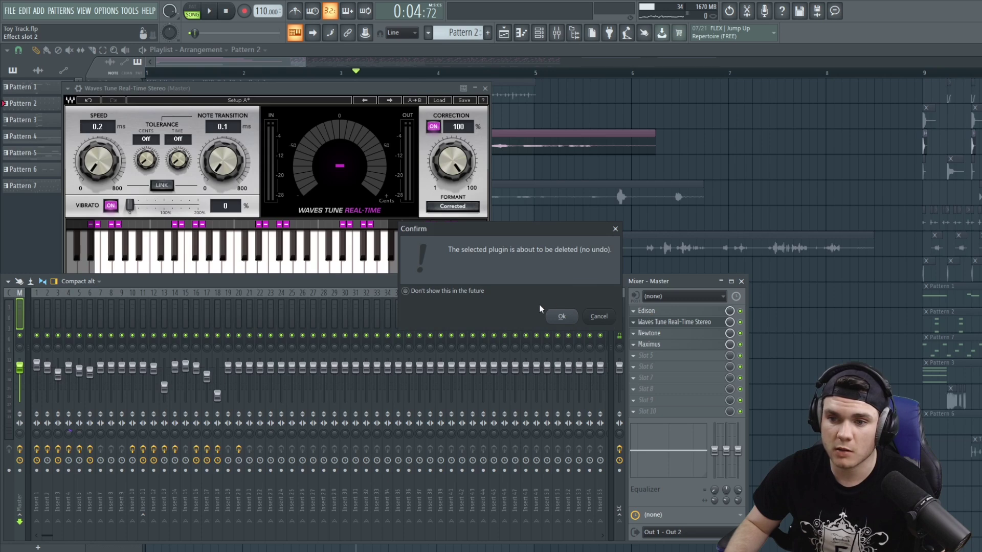
click(562, 313)
Move Waves Tune Real-Time Stereo ahead of Edison on the Master track and record the pitch-corrected note into Edison.
click(654, 323)
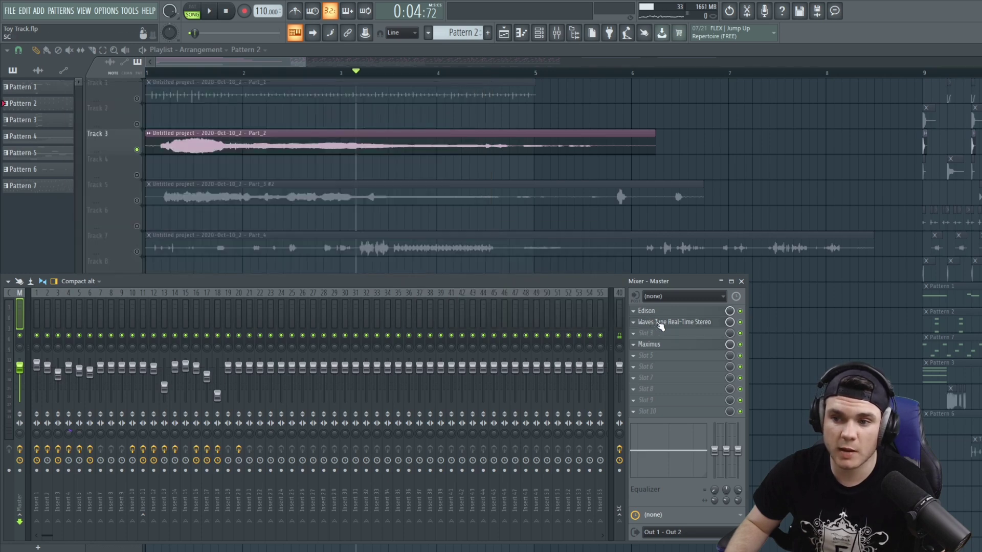
click(647, 323)
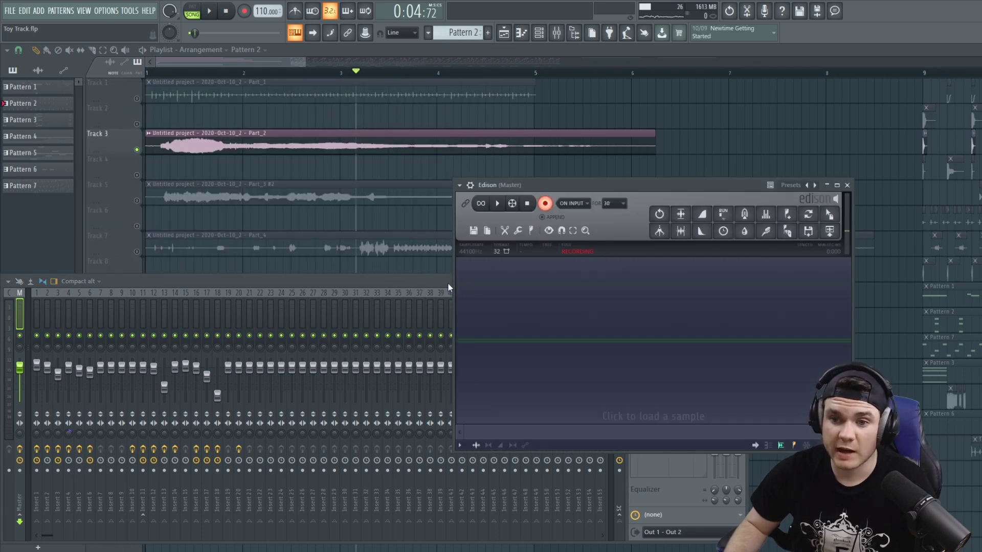
click(209, 10)
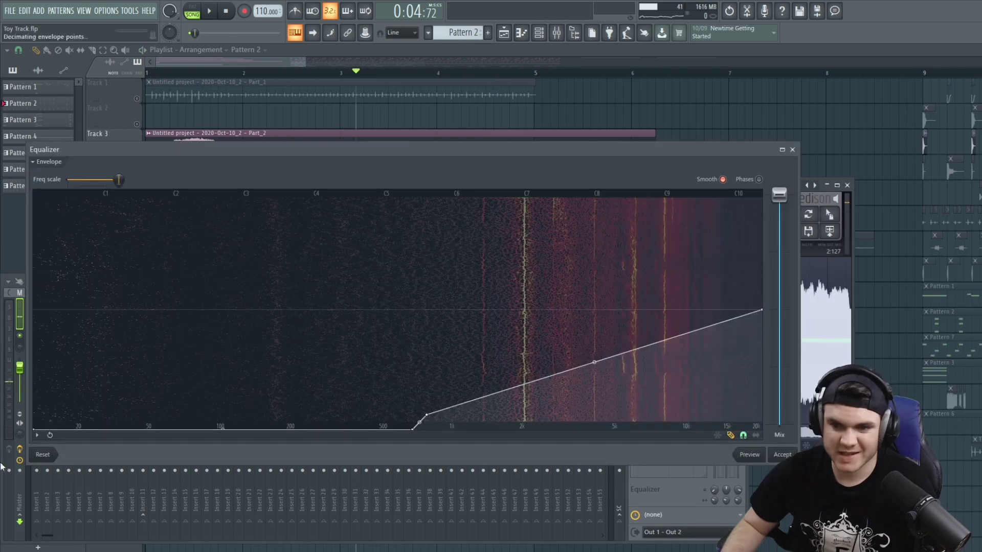
Cut the recording's frequencies below about 1 kHz with Edison's equalizer, apply it and audition the result.
click(476, 310)
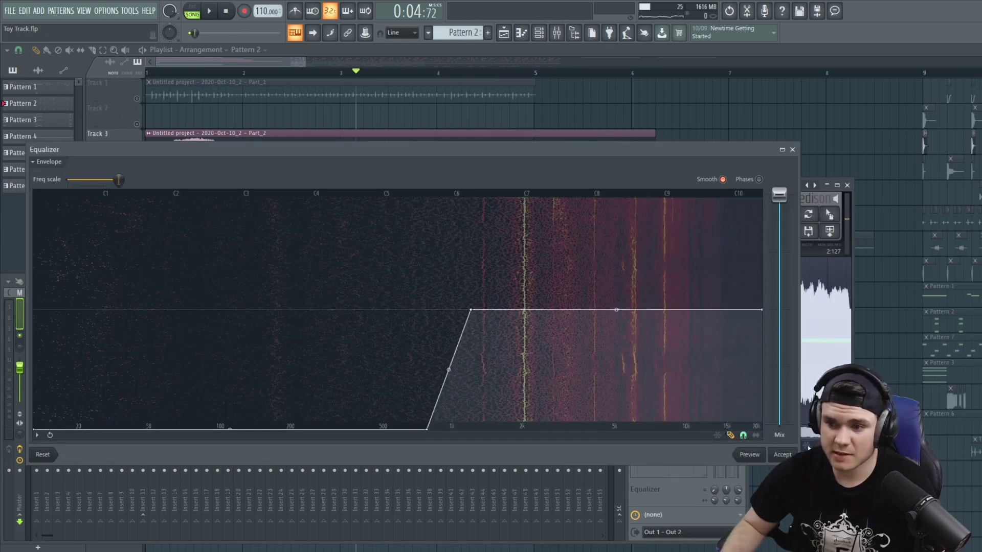
click(782, 454)
key(space)
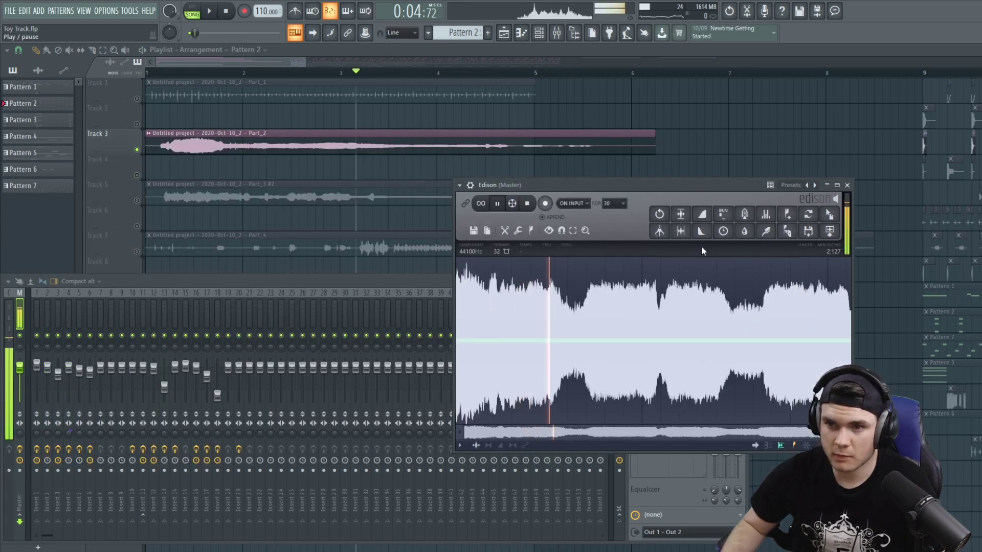
Show the channel rack and delete Waves Tune Real-Time Stereo from the Master track.
key(F6)
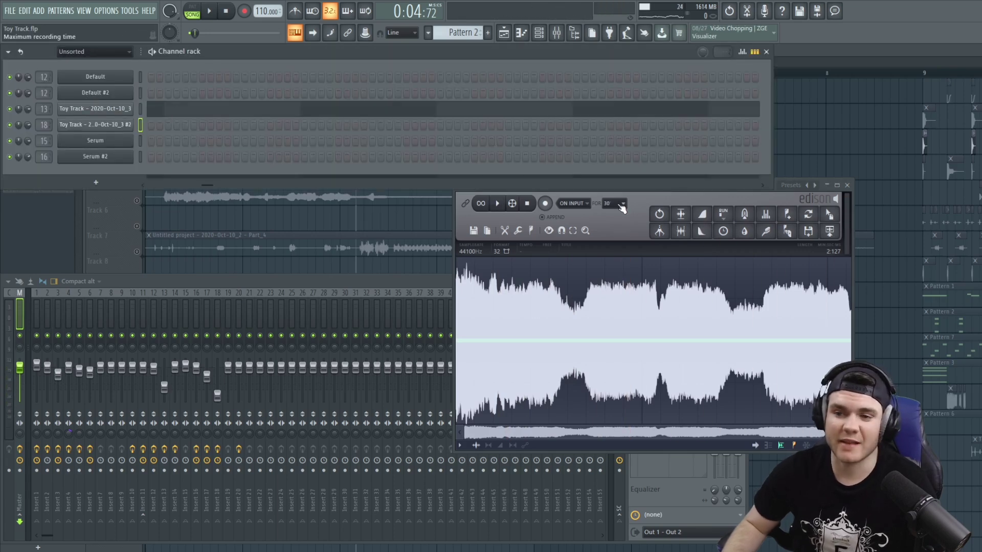
click(448, 277)
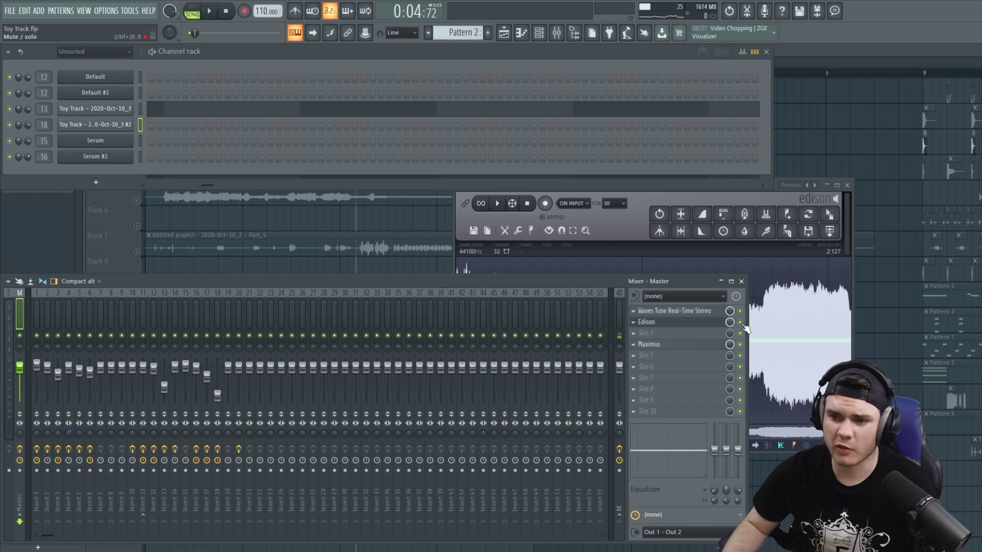
click(676, 312)
click(676, 312)
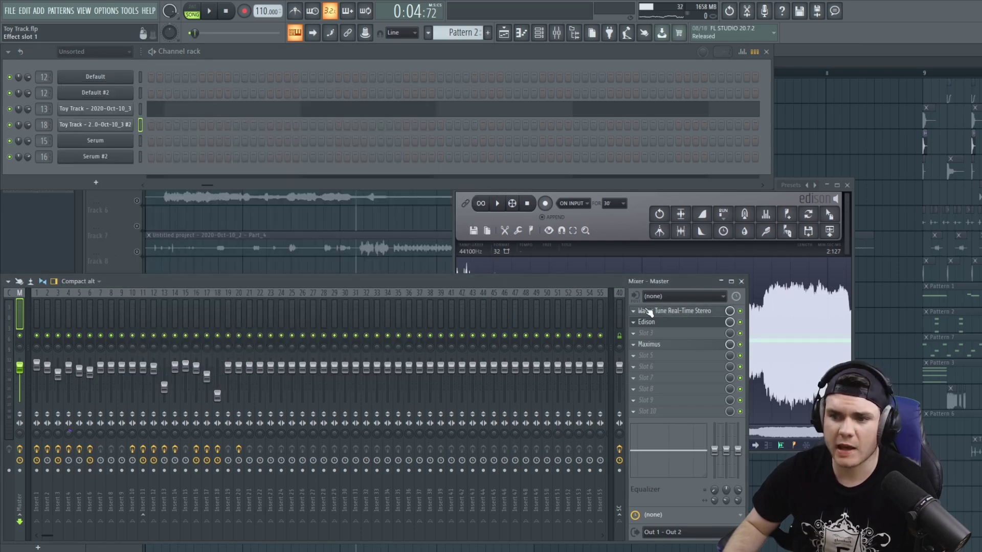
click(634, 311)
click(647, 322)
click(562, 317)
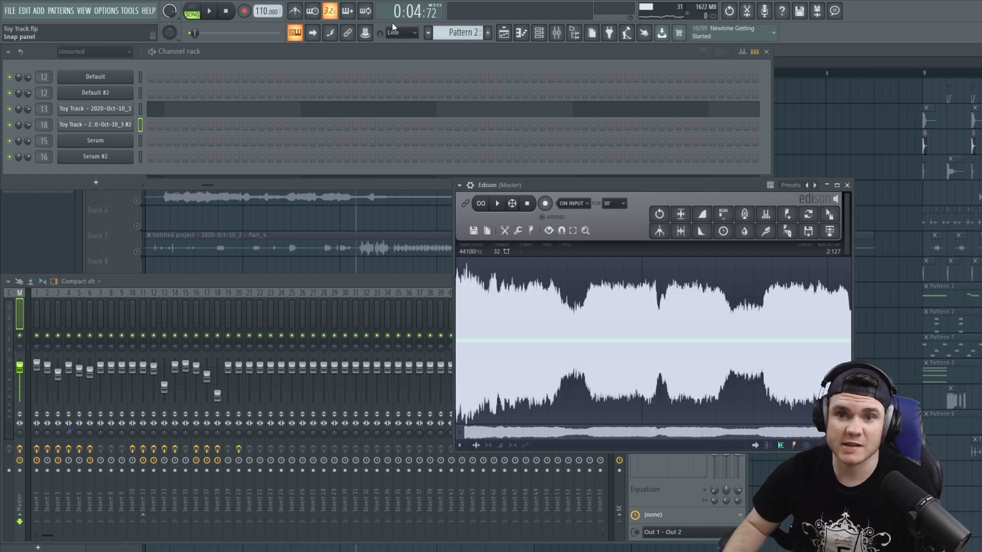
Create a new empty pattern and add a Serum instrument channel to it.
click(488, 32)
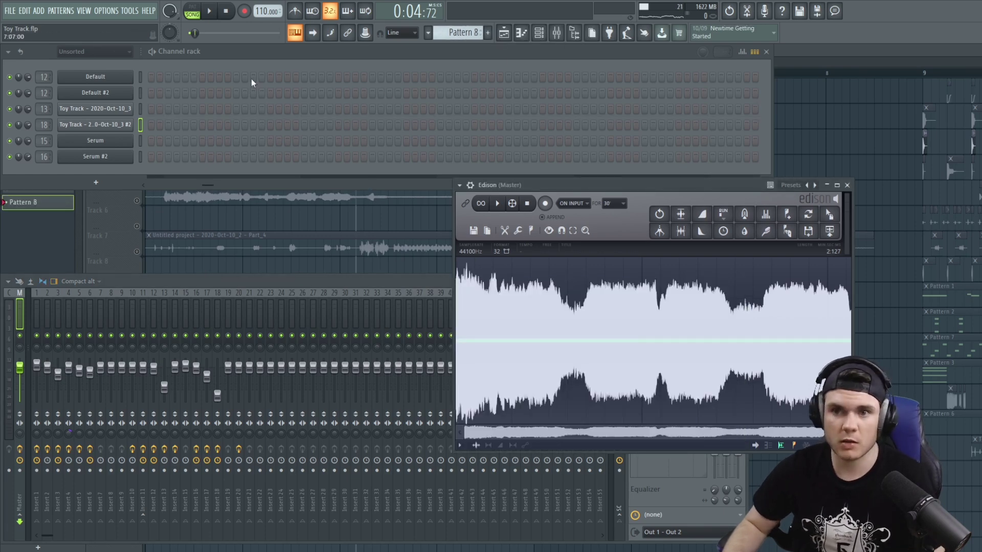
click(96, 182)
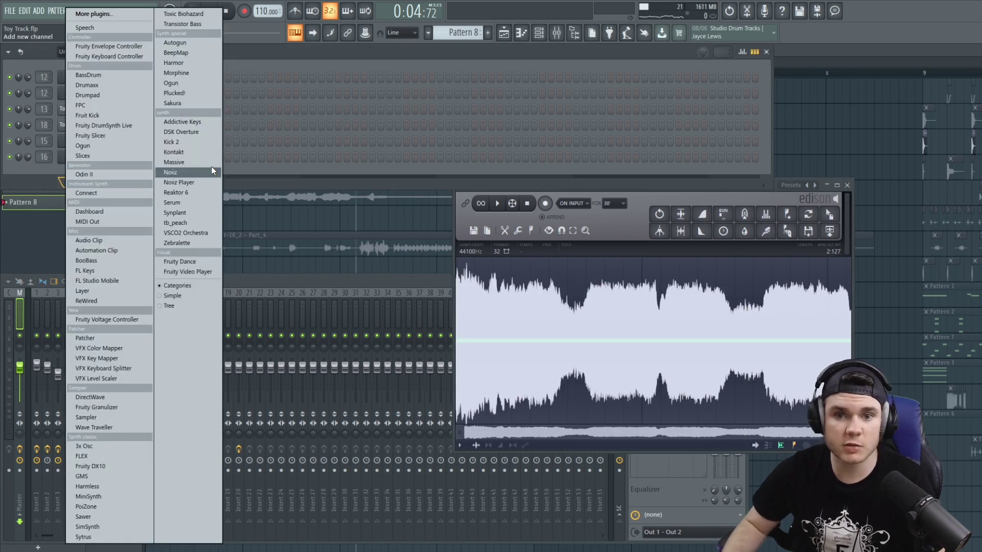
click(163, 204)
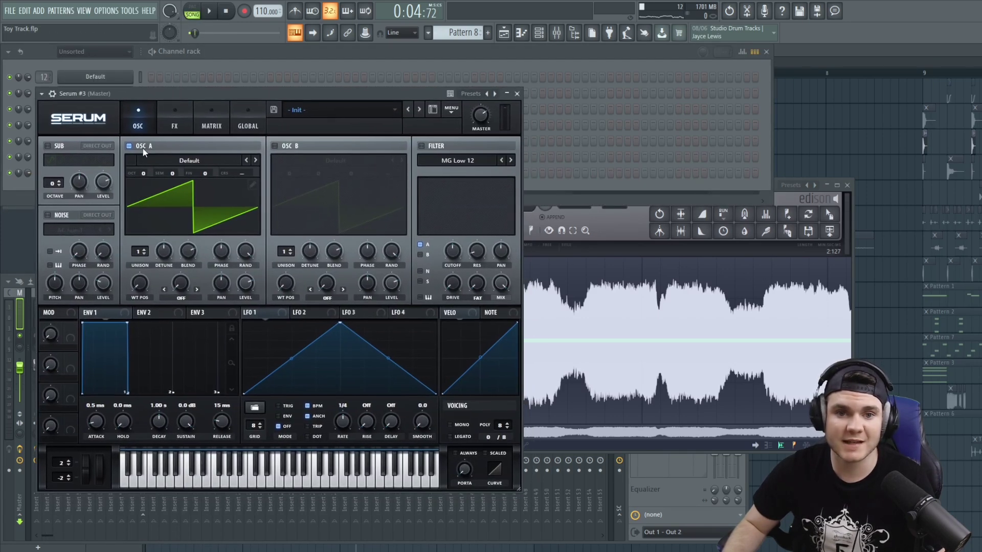
Turn off Serum's Osc A and load the Edison recording into its noise oscillator.
click(135, 150)
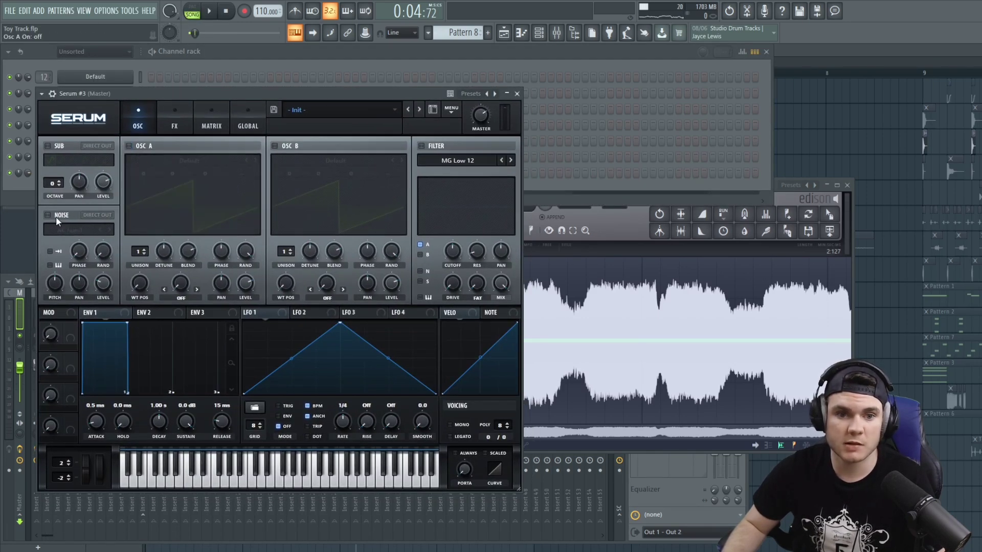
drag(746, 214, 77, 230)
click(61, 97)
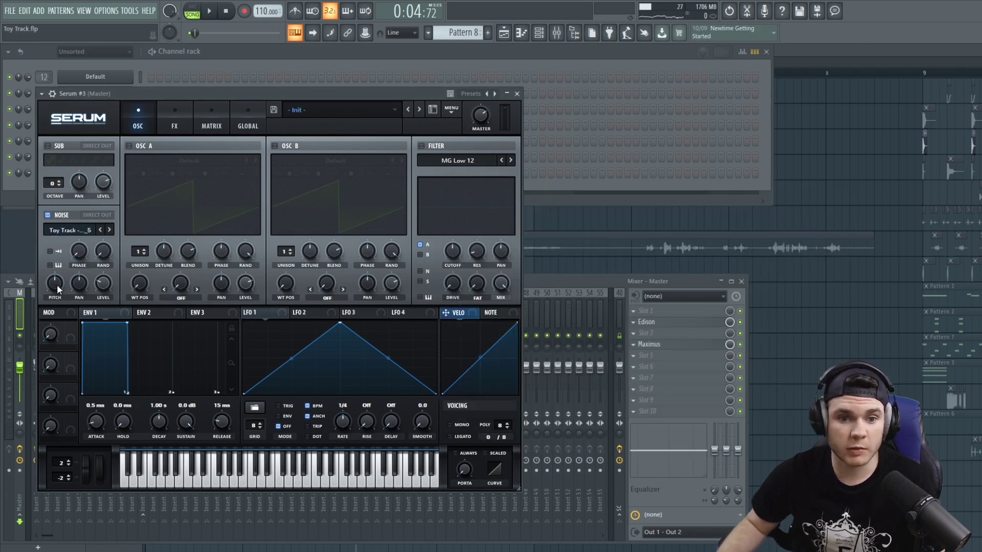
Tune the noise oscillator's pitch against Osc A as a reference, enable its keyboard tracking, and turn Osc A back off.
mouse_move(58, 295)
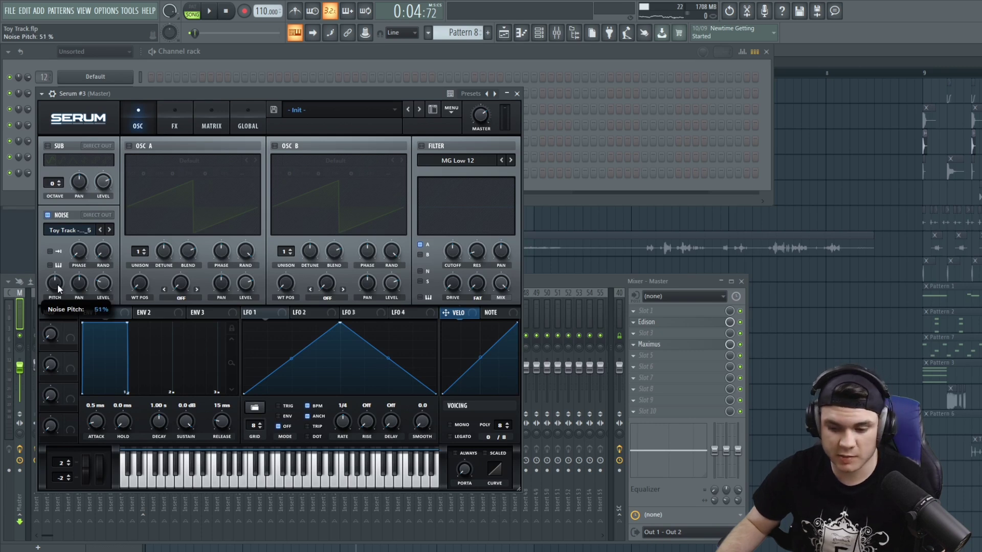
click(130, 146)
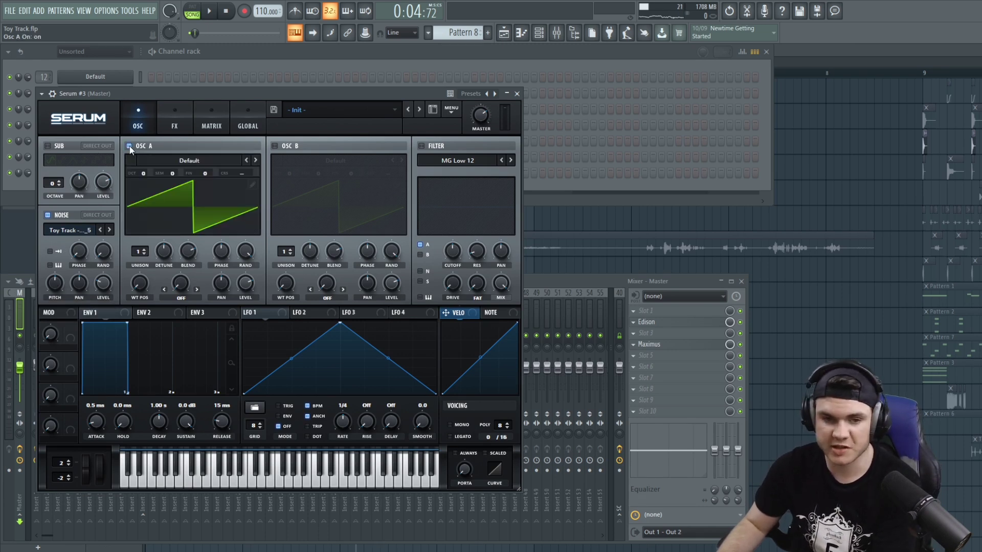
double_click(56, 283)
drag(56, 282, 56, 285)
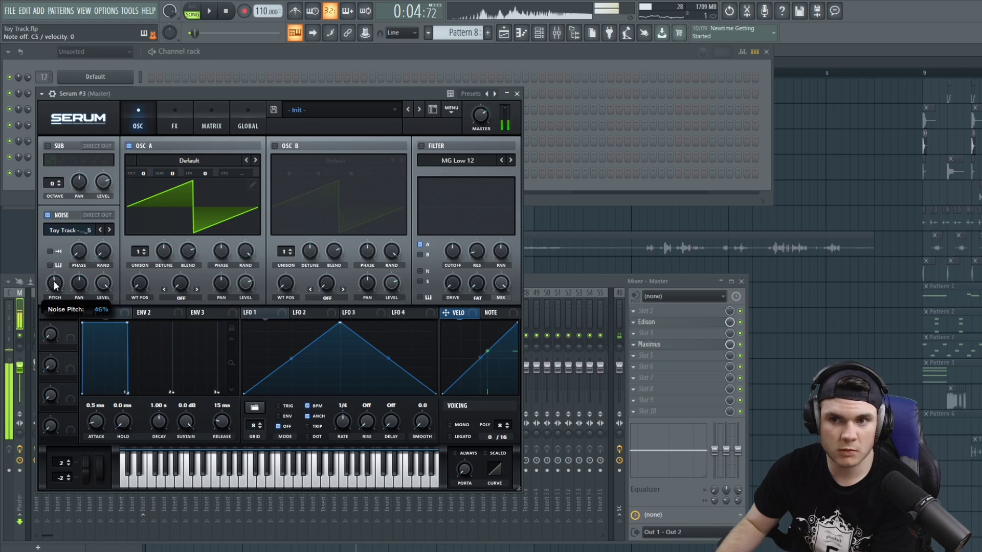
drag(55, 284, 55, 286)
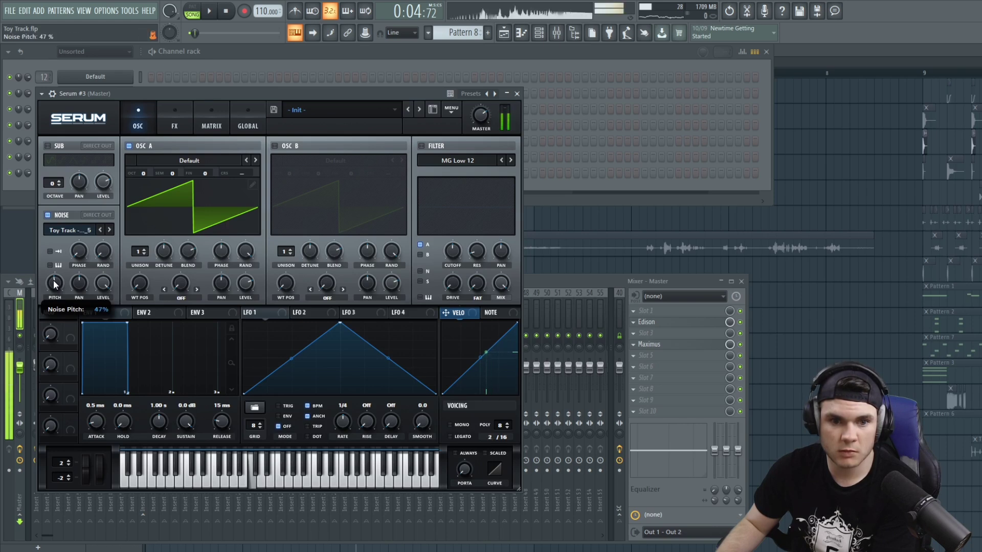
click(54, 265)
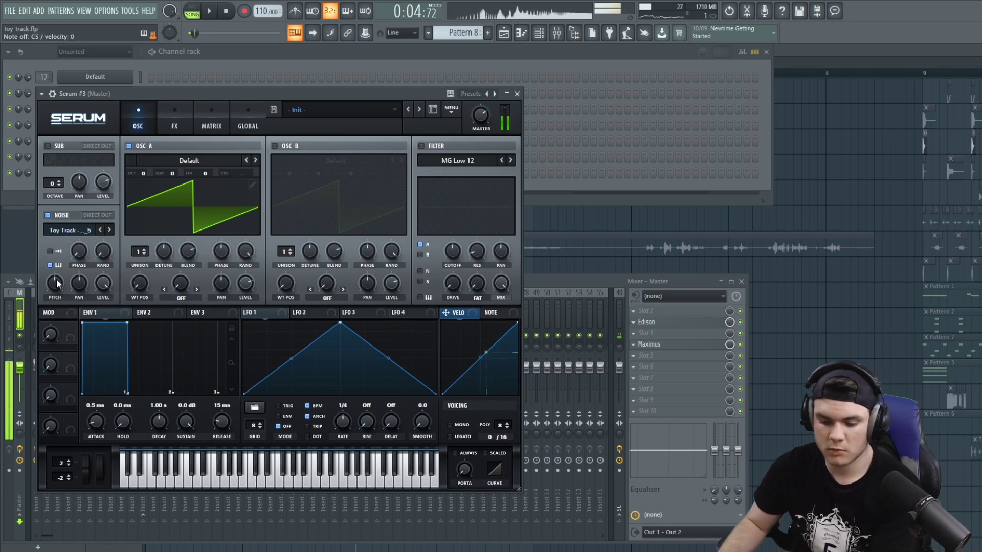
click(143, 147)
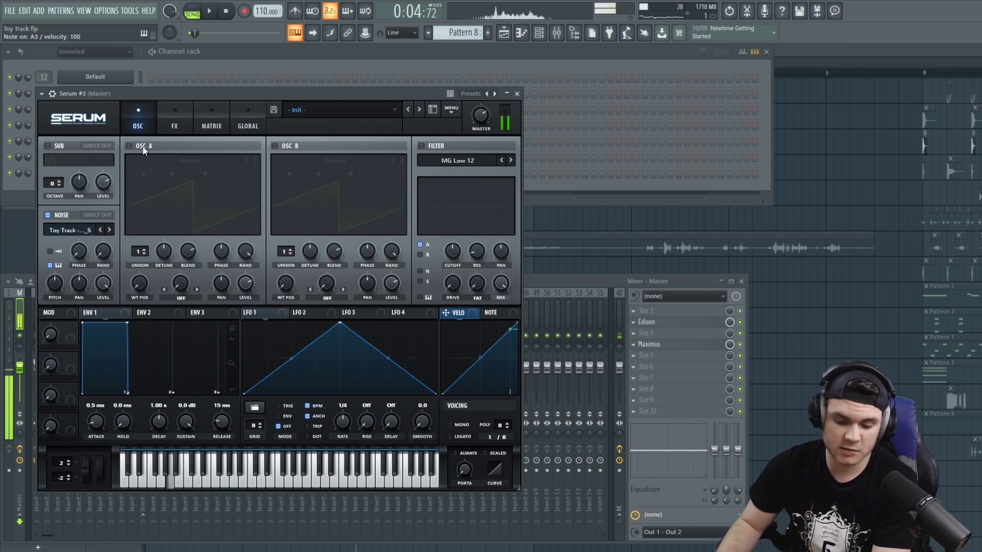
click(70, 230)
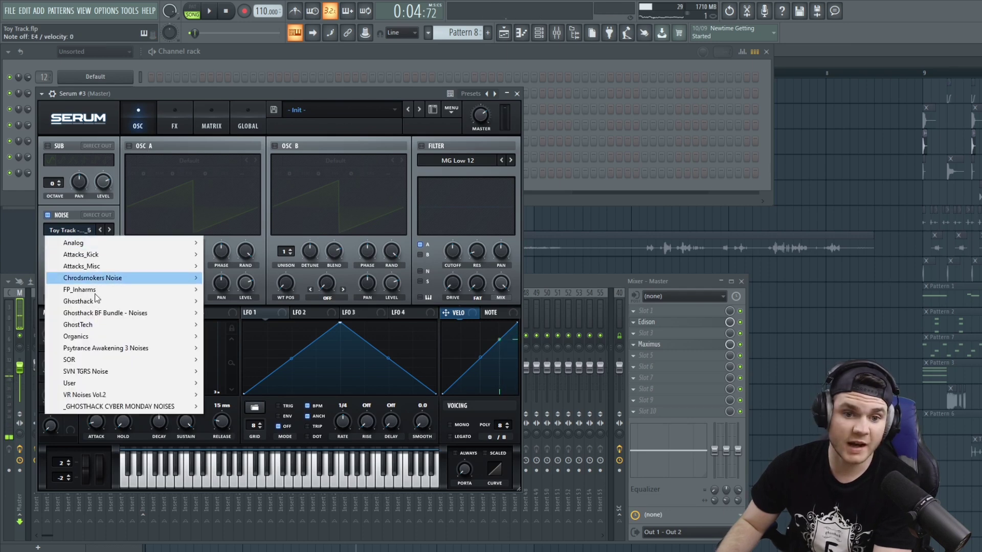
mouse_move(95, 360)
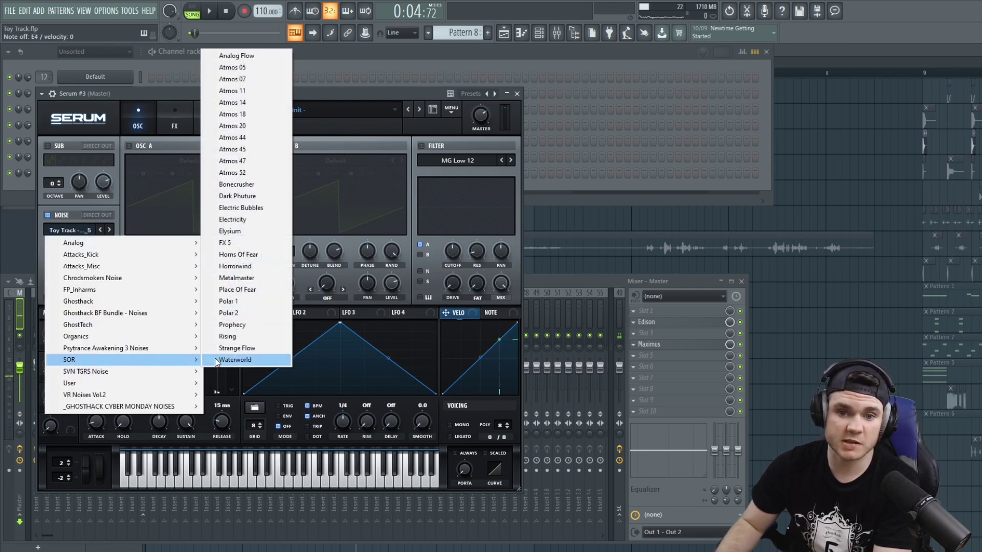
click(309, 99)
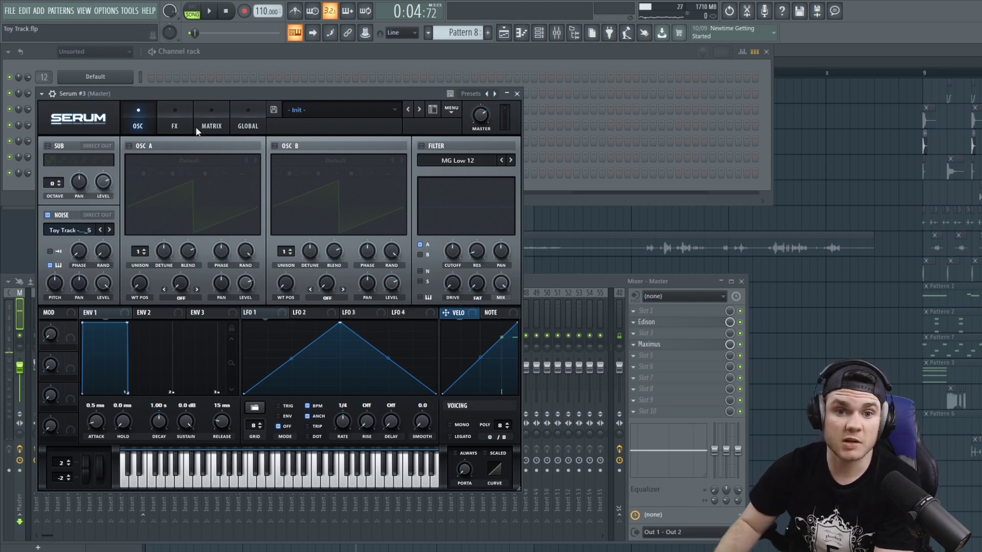
Turn on Osc A with the Analog Basic Shapes wavetable and reset its level to the default.
click(132, 145)
click(141, 161)
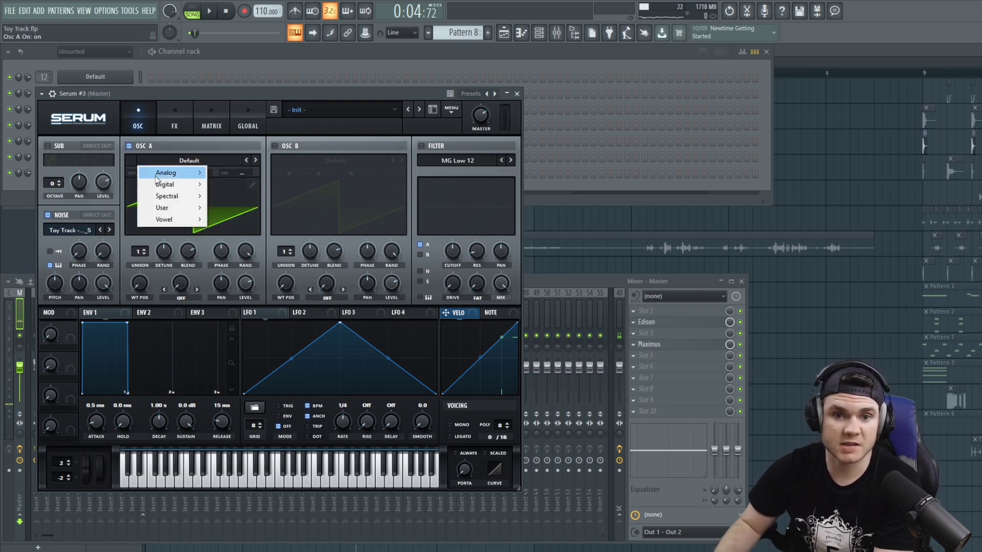
mouse_move(169, 173)
click(237, 243)
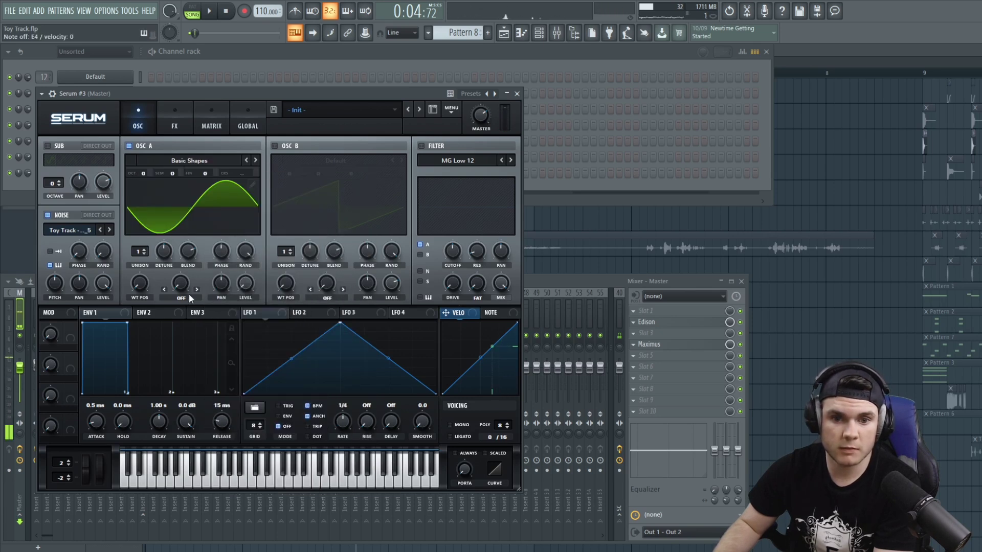
right_click(246, 283)
click(282, 341)
Set Osc A's warp mode to FM NoiseOsc, raise its octave to +1 and adjust the warp amount.
click(189, 300)
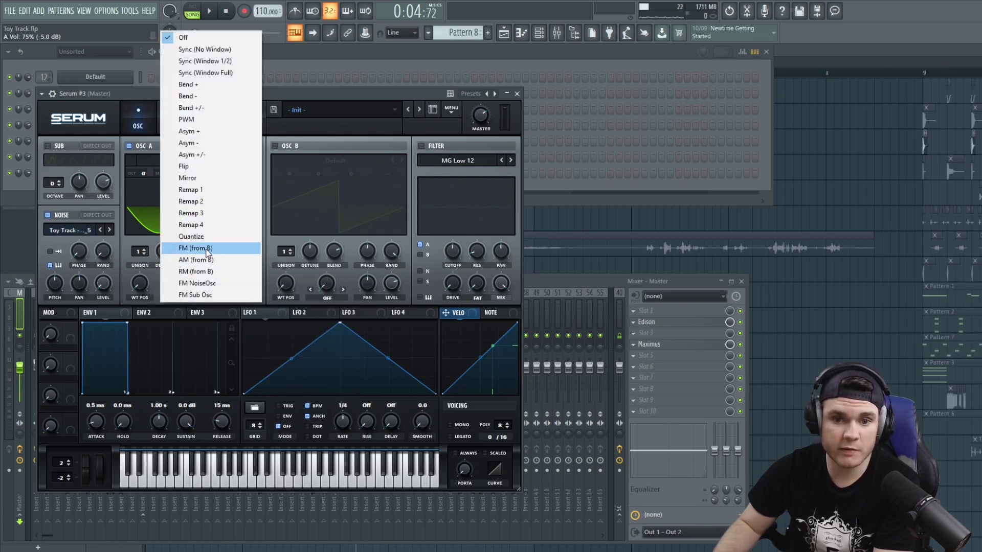
click(193, 249)
click(175, 299)
click(195, 295)
click(181, 298)
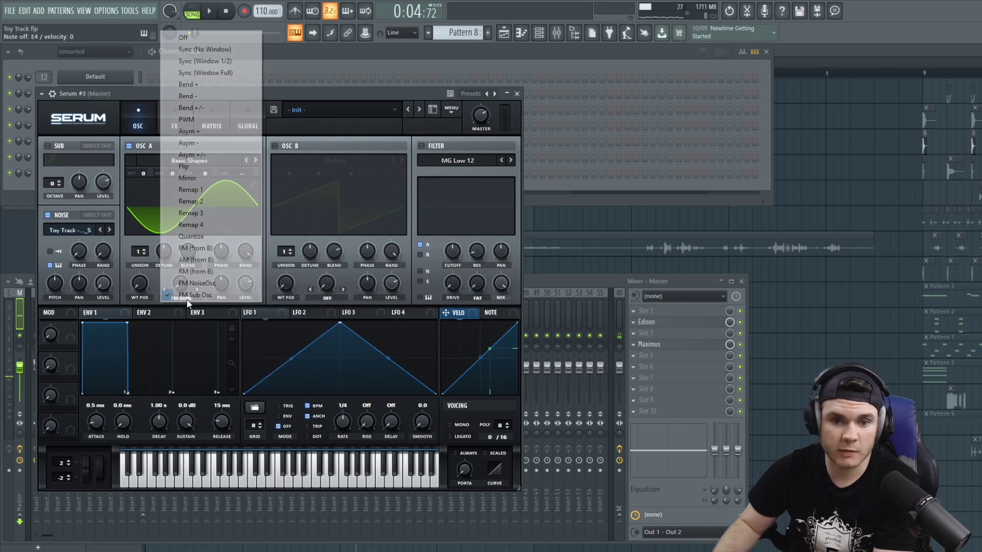
click(212, 283)
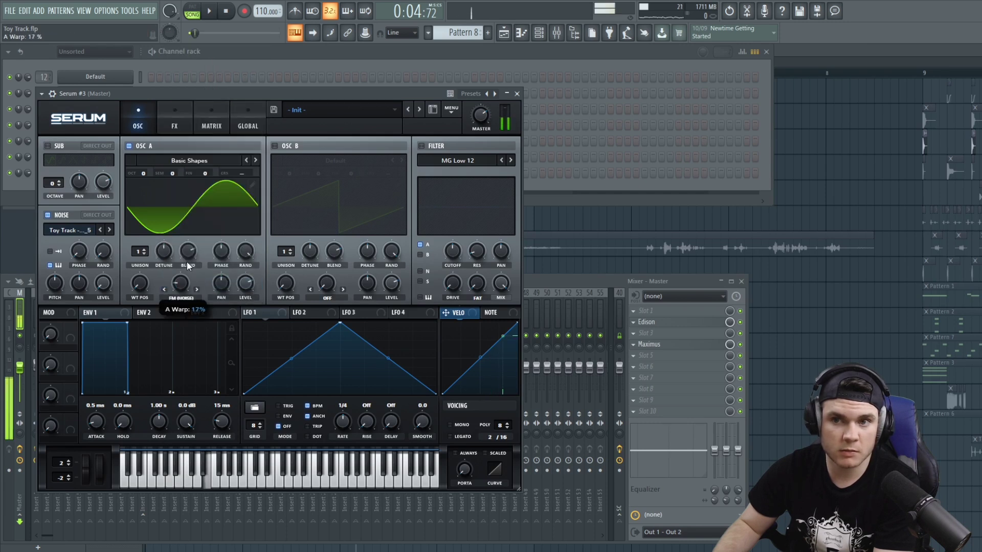
drag(191, 204, 191, 209)
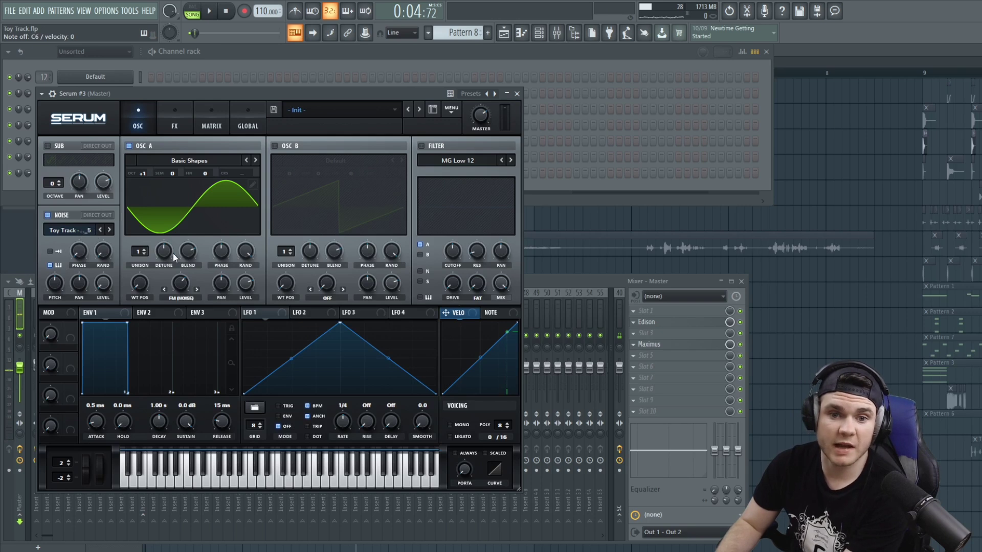
mouse_move(180, 288)
mouse_down()
mouse_move(180, 276)
mouse_move(179, 298)
mouse_up()
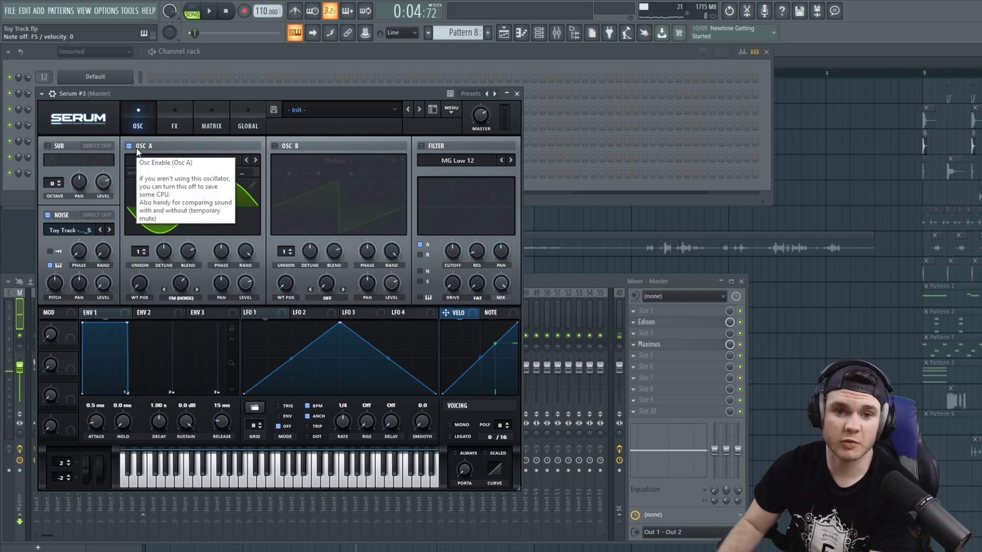
Turn Osc A off and set the noise oscillator's level to about 78%.
click(137, 150)
right_click(104, 286)
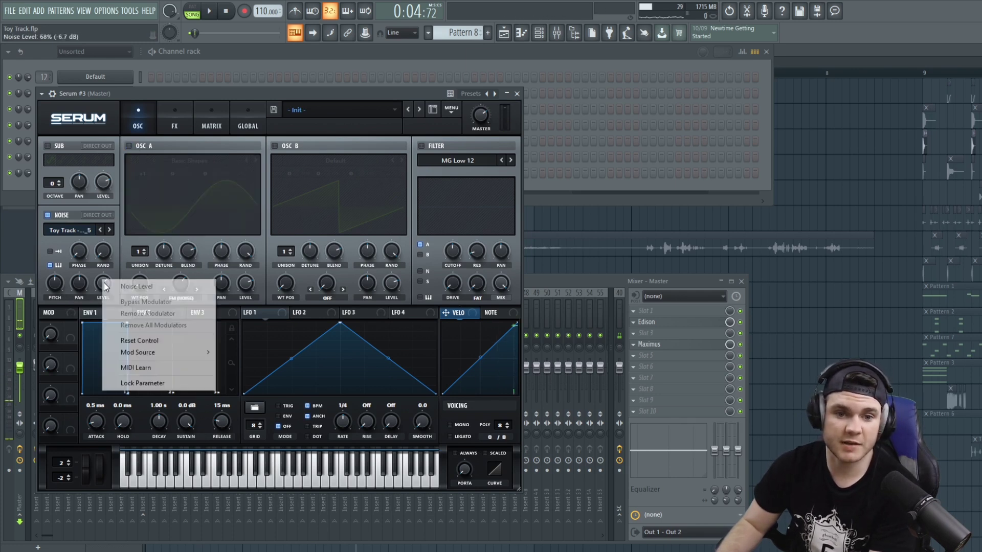
click(138, 340)
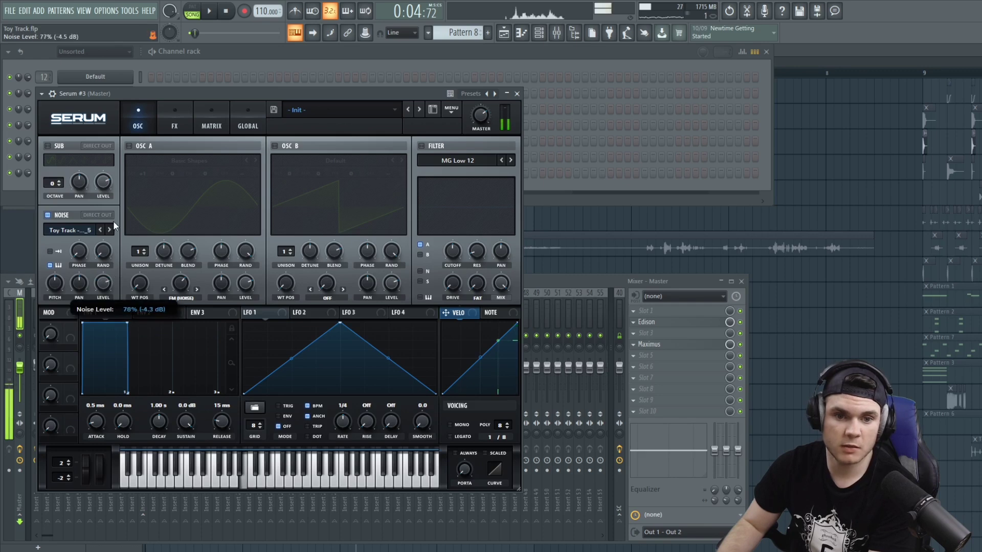
Turn on the Compressor in Serum's effects rack.
click(168, 118)
click(78, 245)
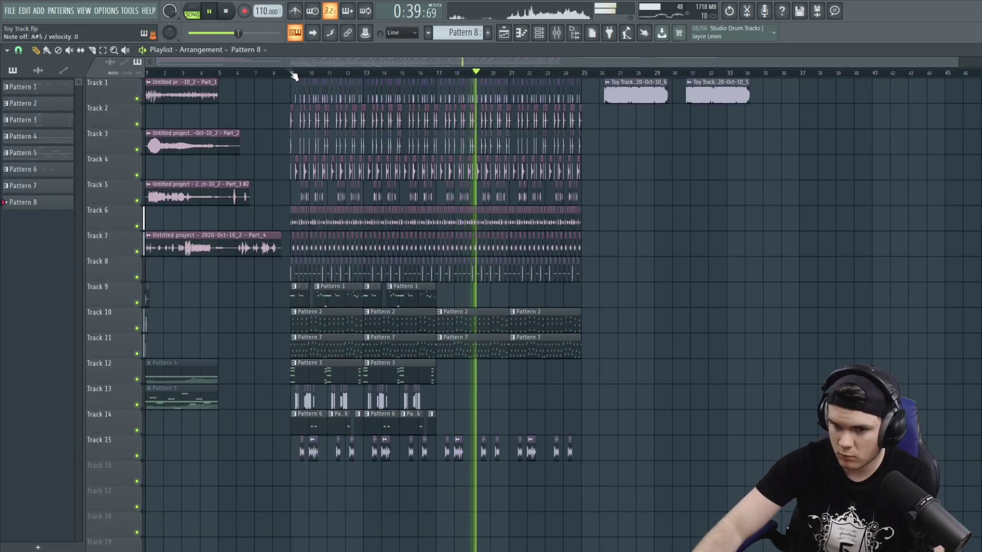
Stop playback in the playlist, set the song position to bar 17 and solo Track 11.
key(space)
scroll(473, 71, up, 5)
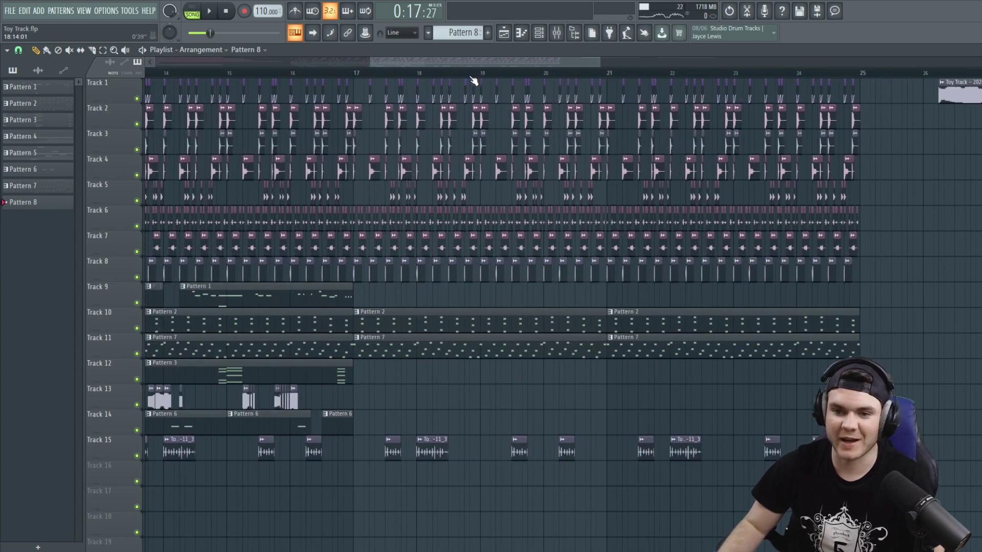
click(356, 73)
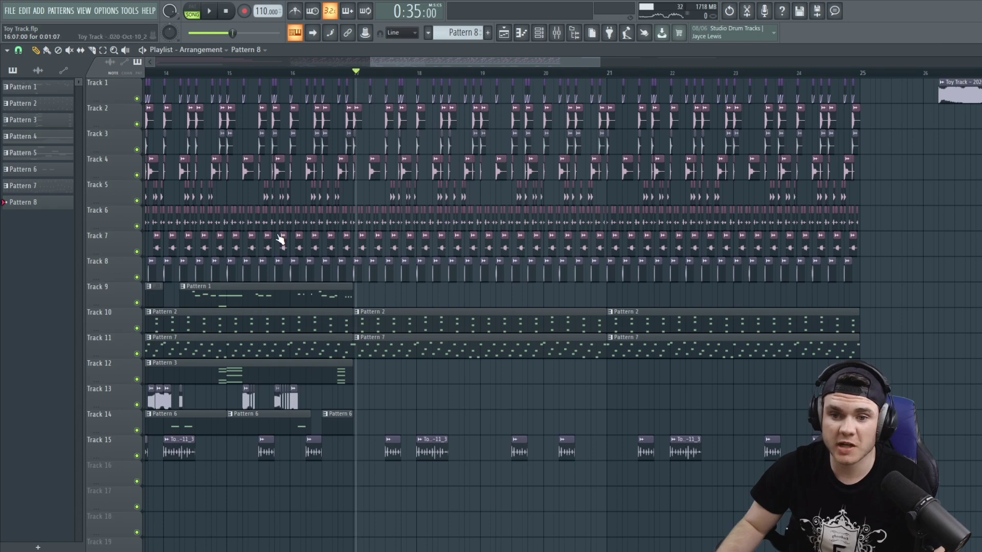
ctrl+click(136, 354)
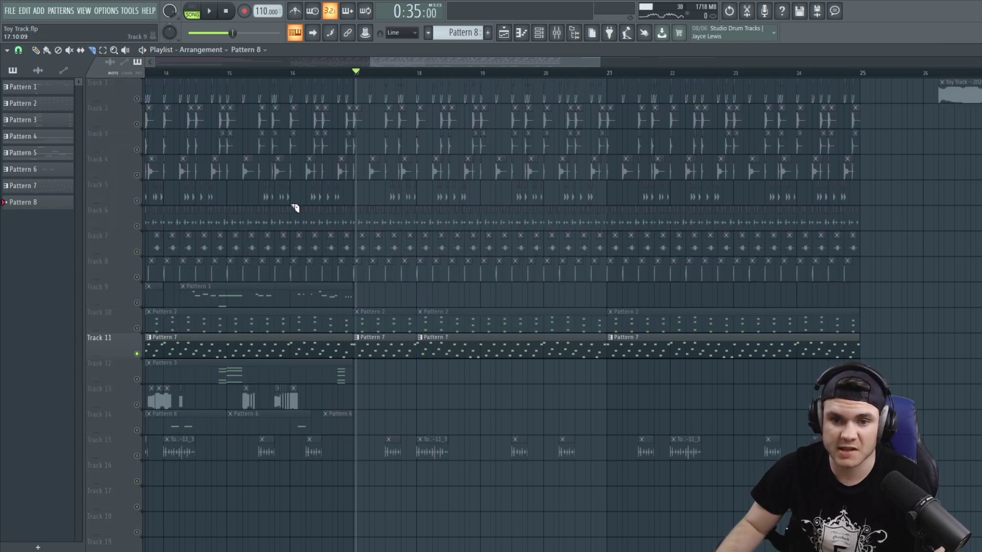
Slice the Pattern 2 and Pattern 7 clips after bar 17, delete their middle section and move the short end pieces to finish at bar 18.
drag(457, 370, 443, 307)
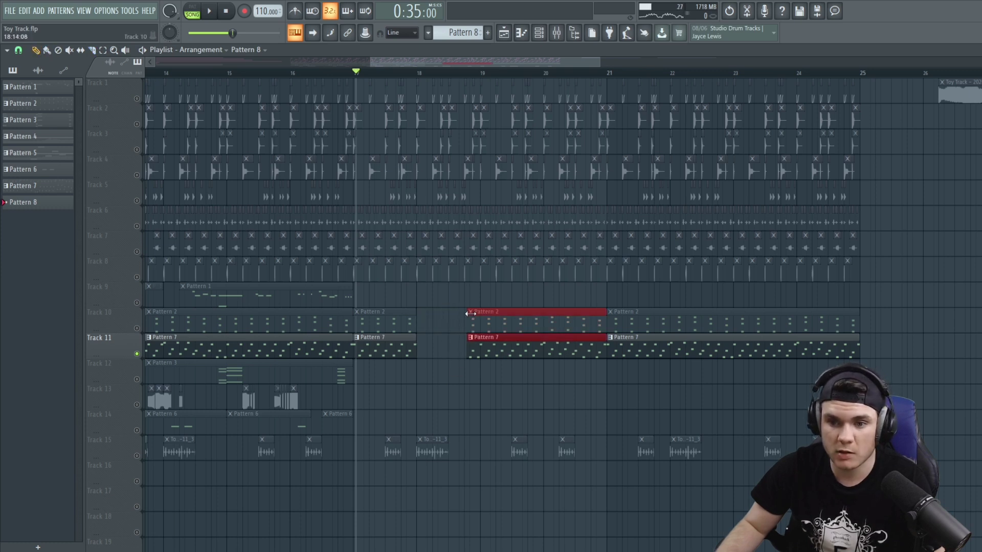
drag(714, 383, 397, 336)
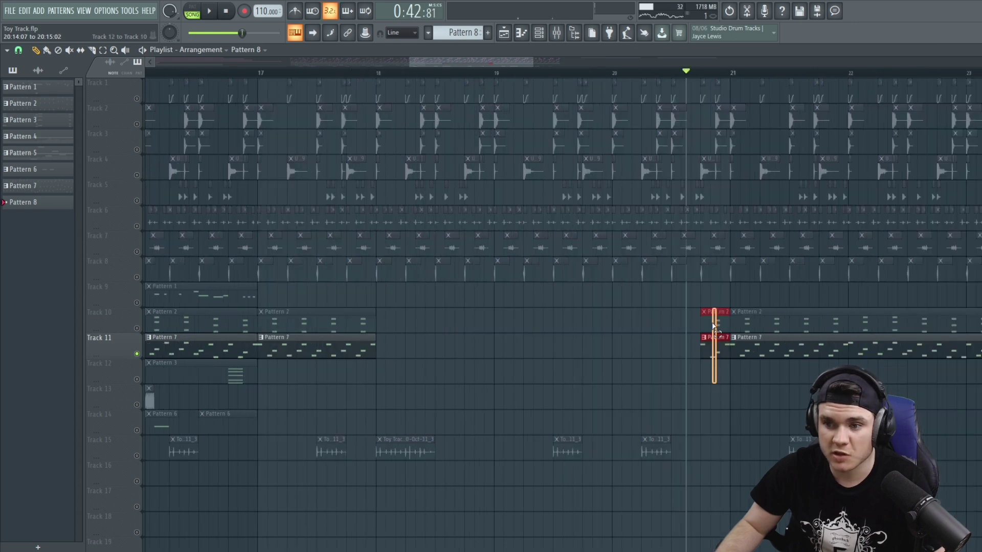
drag(361, 382, 364, 311)
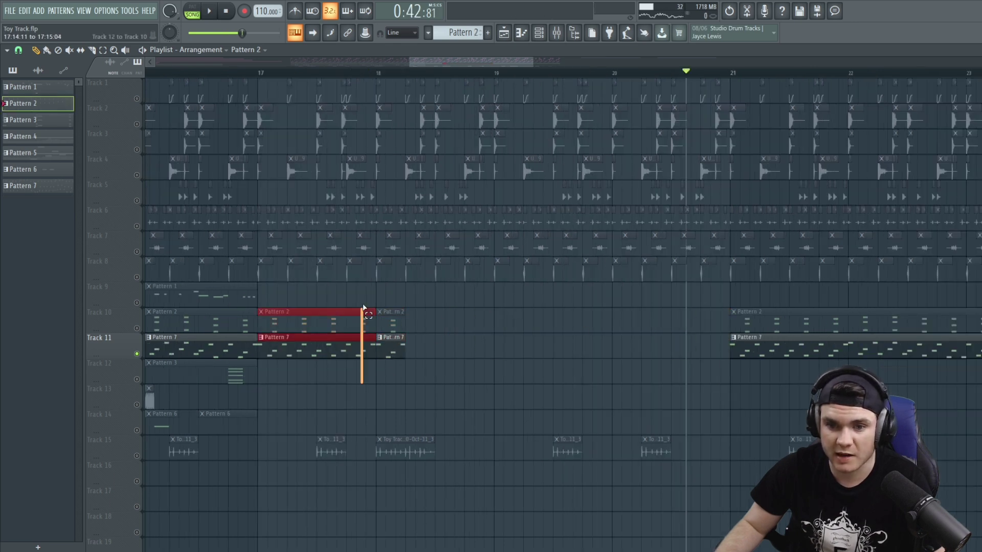
drag(383, 351, 359, 343)
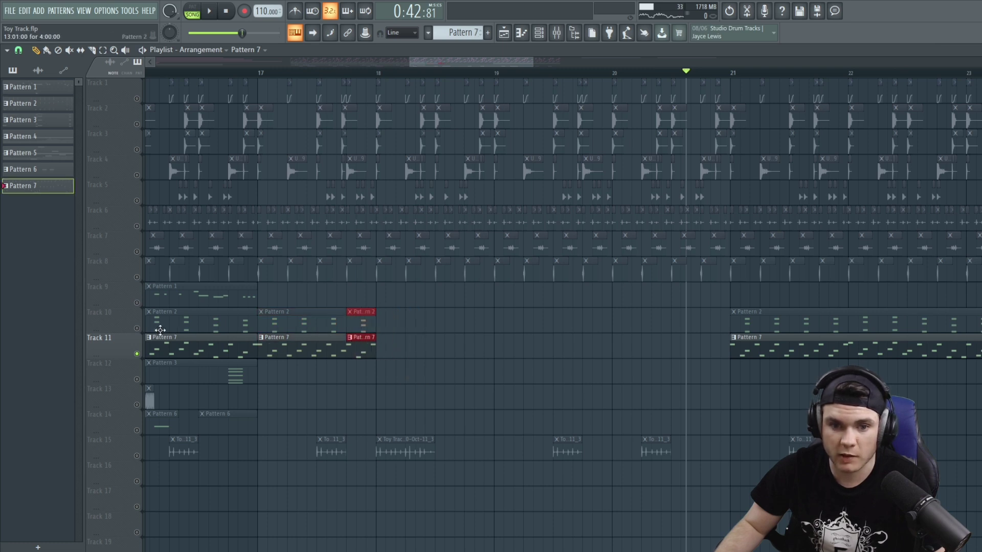
Turn on Track 10, audition from bar 17, and duplicate the rearranged Pattern 2 and Pattern 7 clips directly after themselves.
click(137, 328)
click(259, 79)
key(space)
drag(439, 383, 277, 288)
key(ctrl+b)
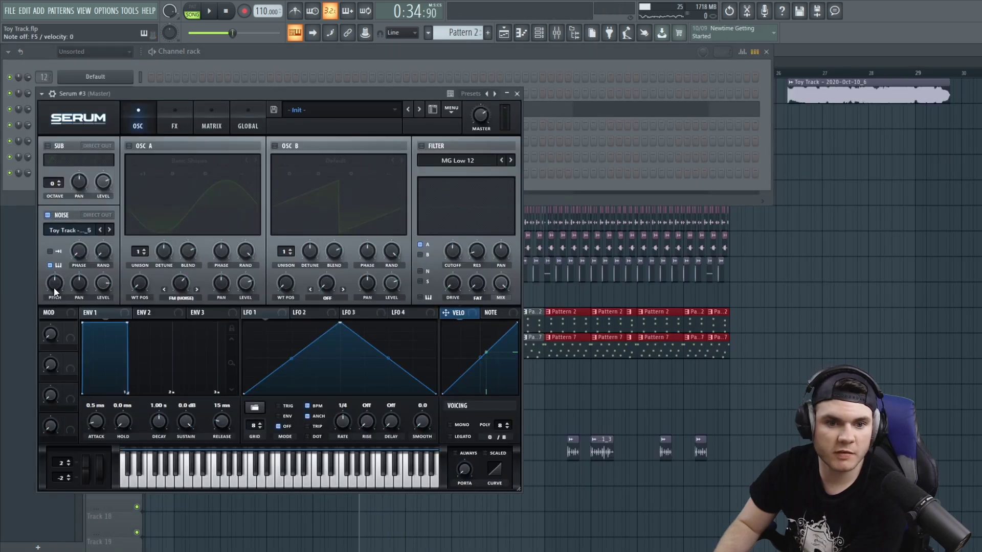
Play Serum along with the song and set its channel pitch to +300 cents with a pitch range of 3.
click(54, 289)
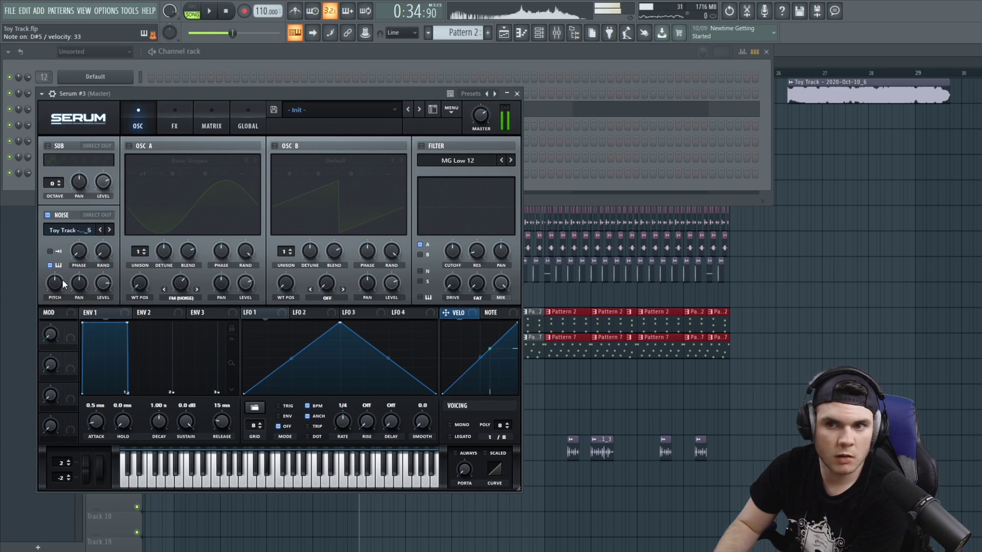
key(space)
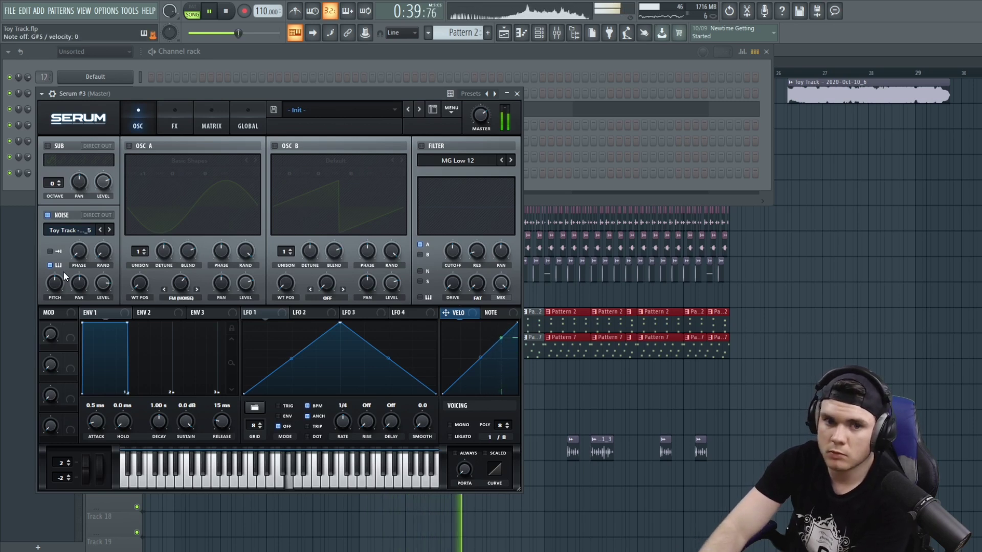
click(52, 94)
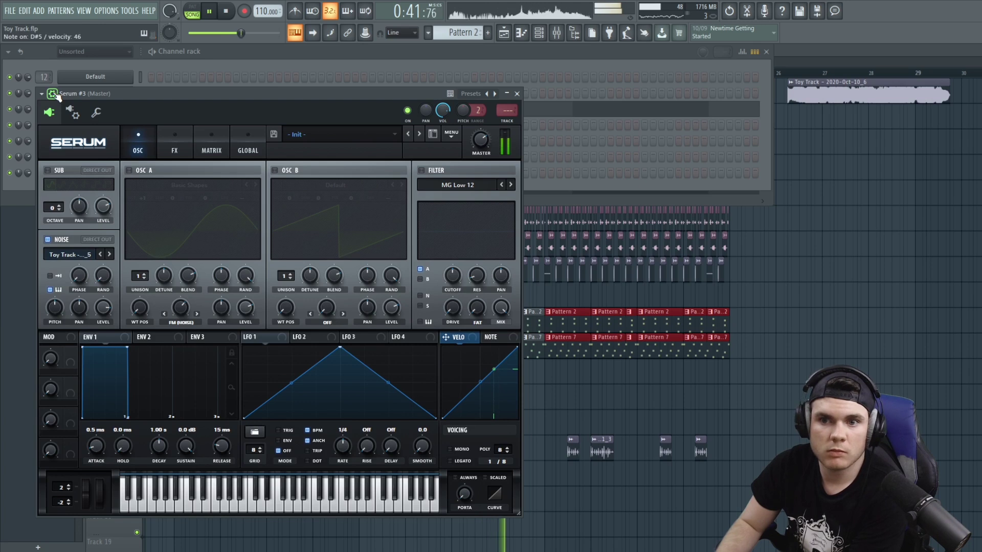
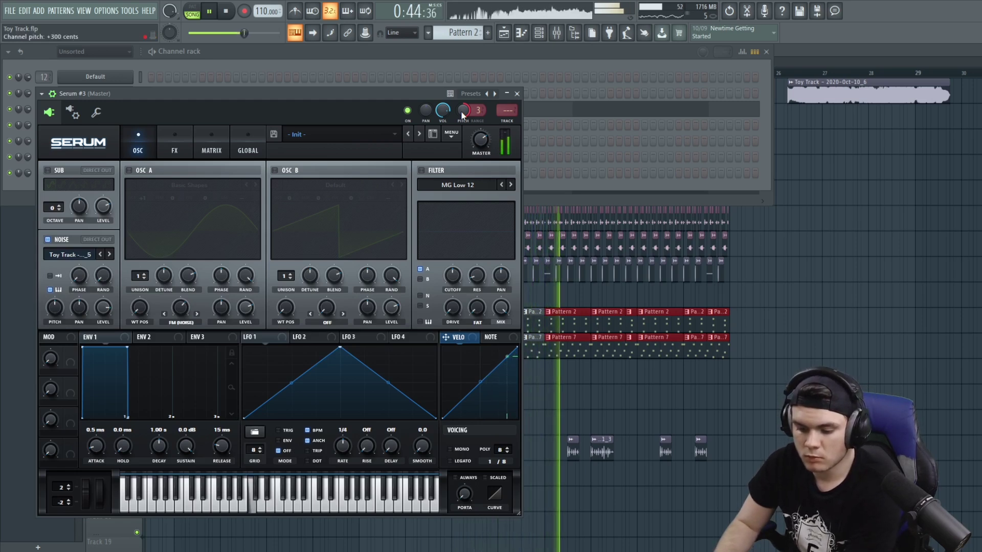
key(space)
Turn on Serum's Distortion in Downsample mode, place it between Chorus and Compressor, and enable Reverb.
click(175, 148)
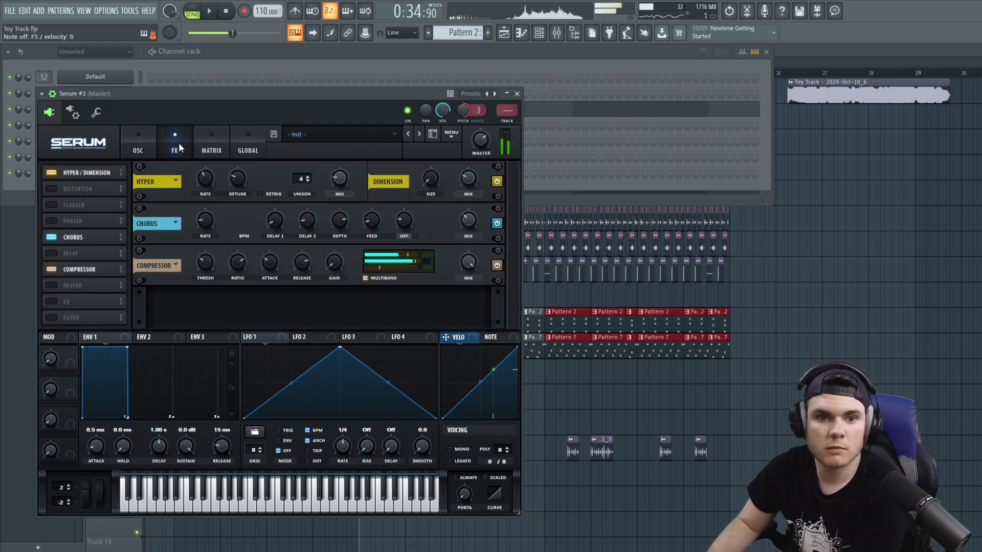
click(51, 189)
drag(121, 189, 121, 253)
click(51, 285)
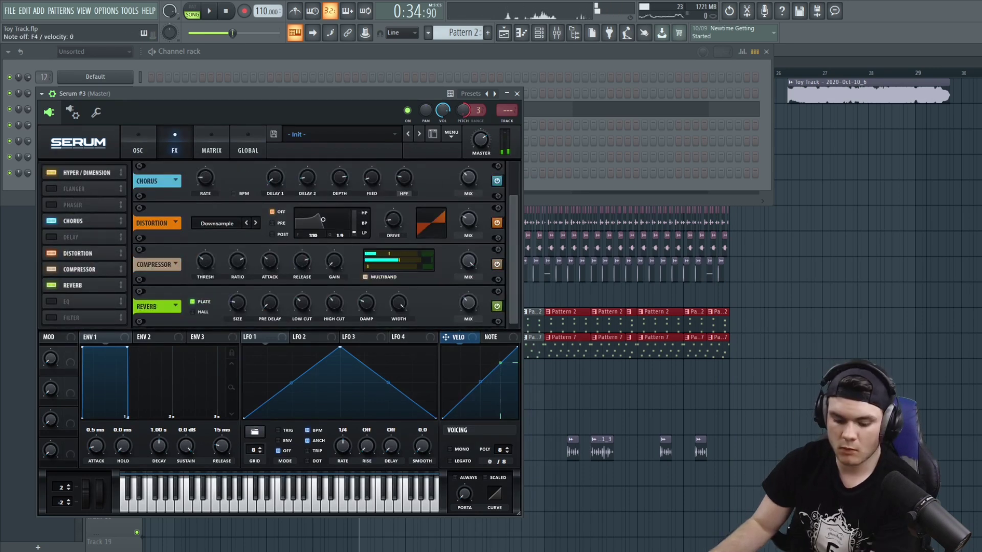
Play back the Serum melody in Pattern 8's piano roll and move its second-to-last note slightly earlier.
key(space)
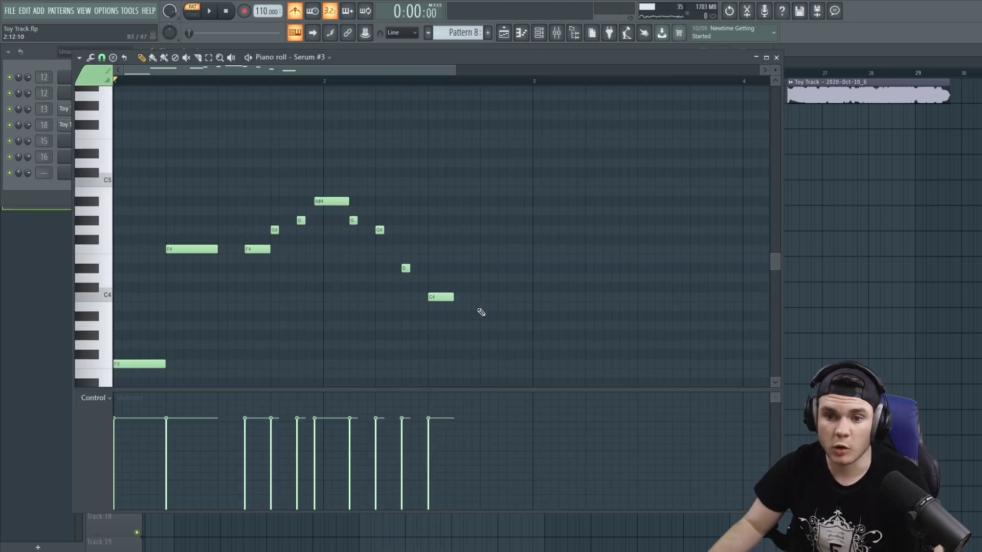
key(space)
drag(406, 268, 398, 268)
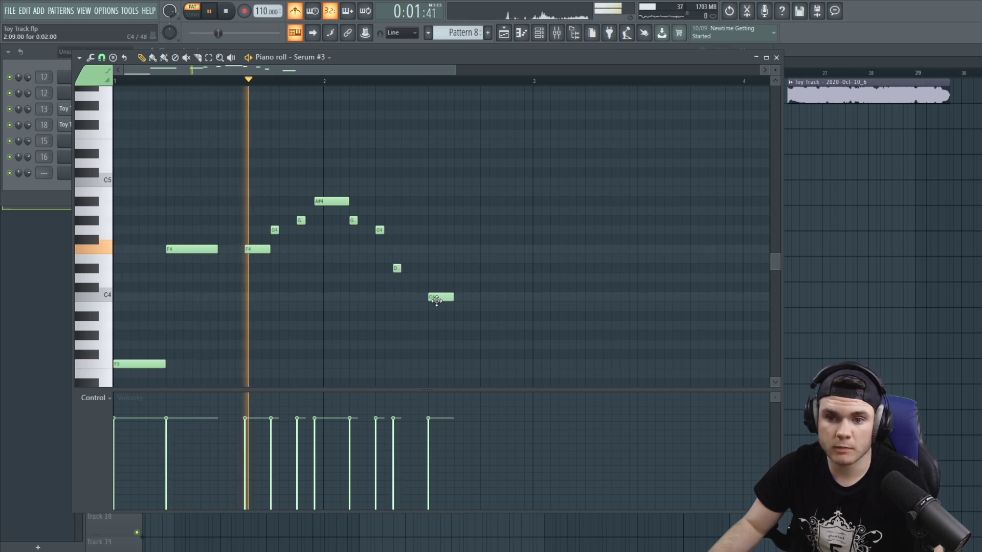
Adjust the timing of the melody's last two notes, D#4 and C4, so they fall closer together after G4, checking by playback.
drag(439, 300, 413, 302)
key(space)
drag(411, 298, 404, 267)
key(space)
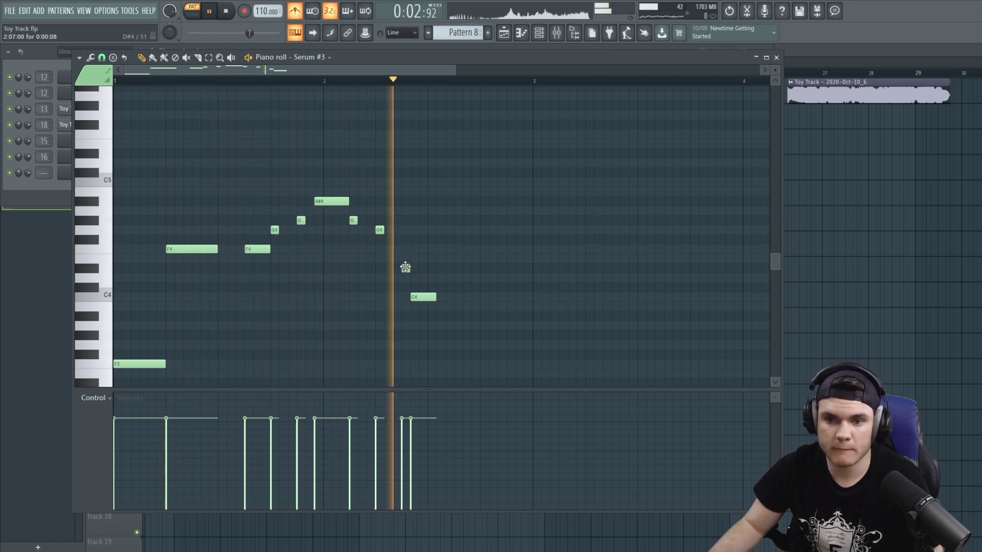
key(space)
click(402, 270)
key(space)
drag(436, 296, 445, 297)
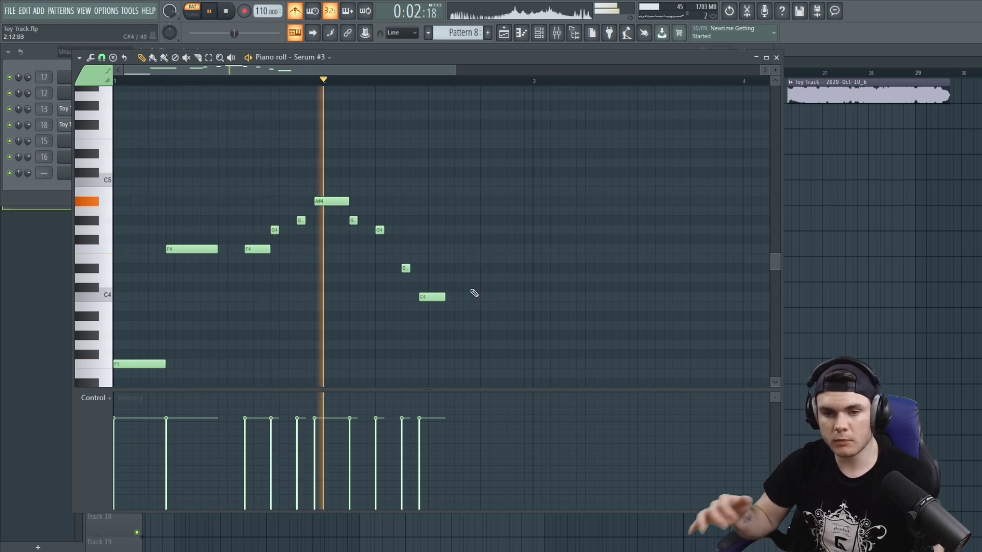
key(space)
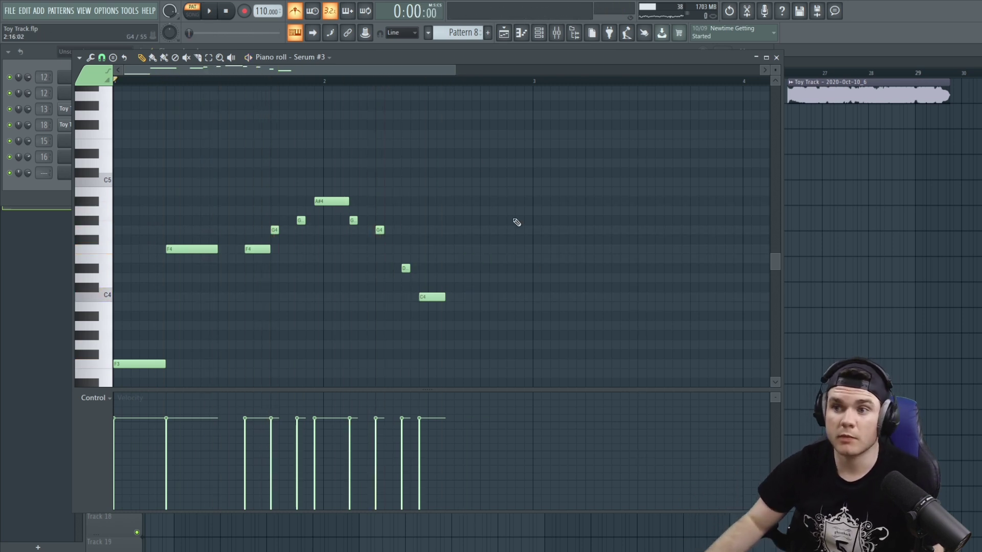
Move the Pattern 8 clip on Track 13 to bar 17 and play the song from just before it.
click(801, 61)
key(space)
key(space)
drag(415, 397, 378, 398)
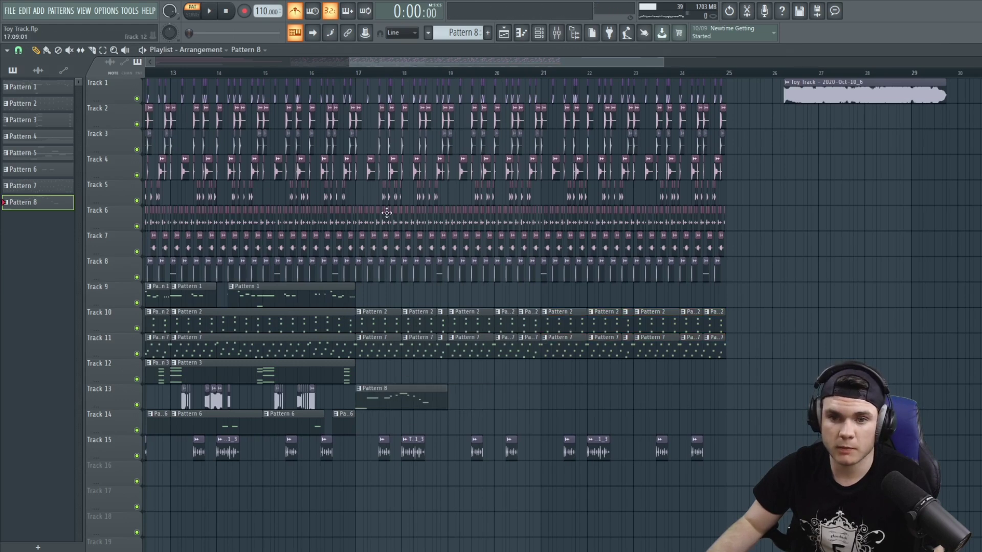
click(341, 73)
key(space)
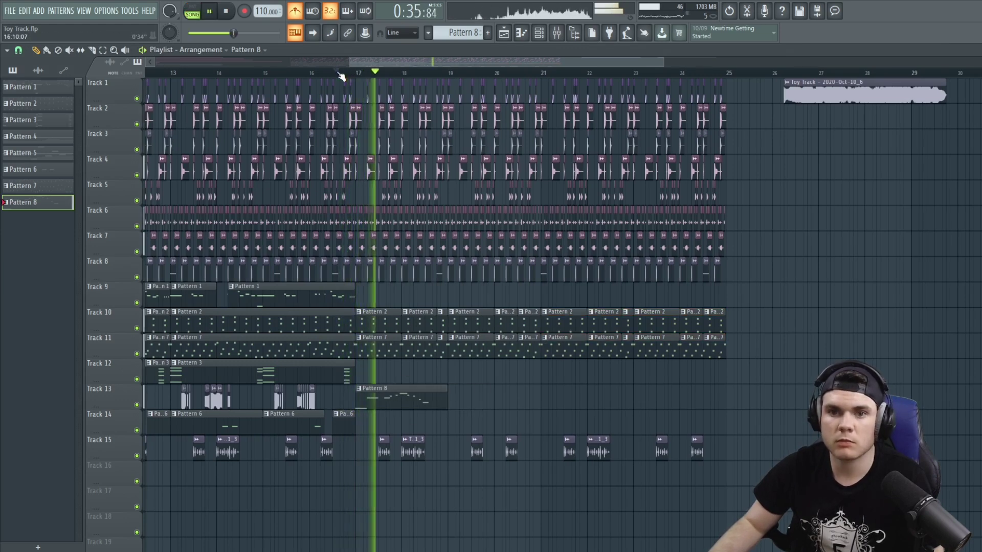
Duplicate the two Pattern 3 clips on Track 12 so the copies start at bar 17, and play them.
scroll(342, 74, down, 5)
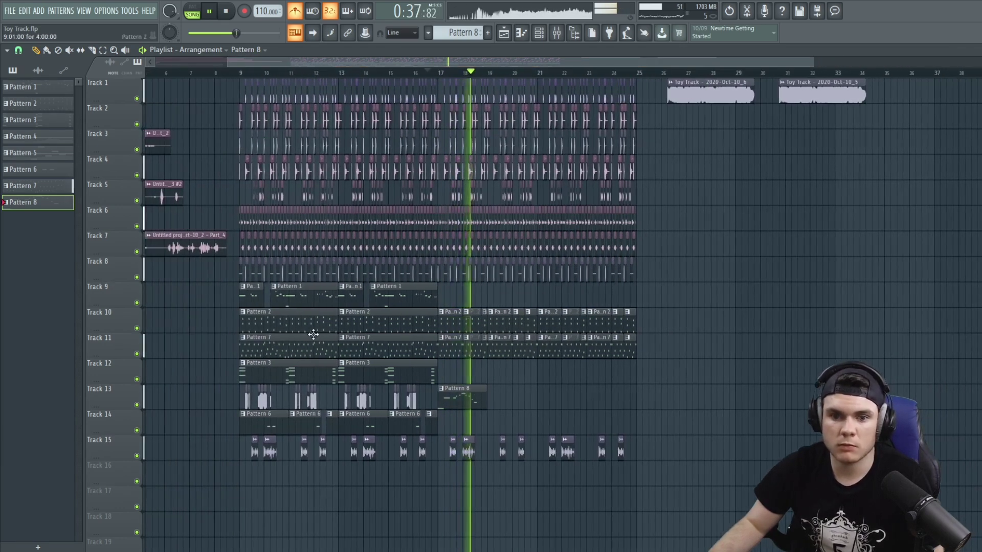
drag(241, 360, 465, 381)
key(space)
key(ctrl+b)
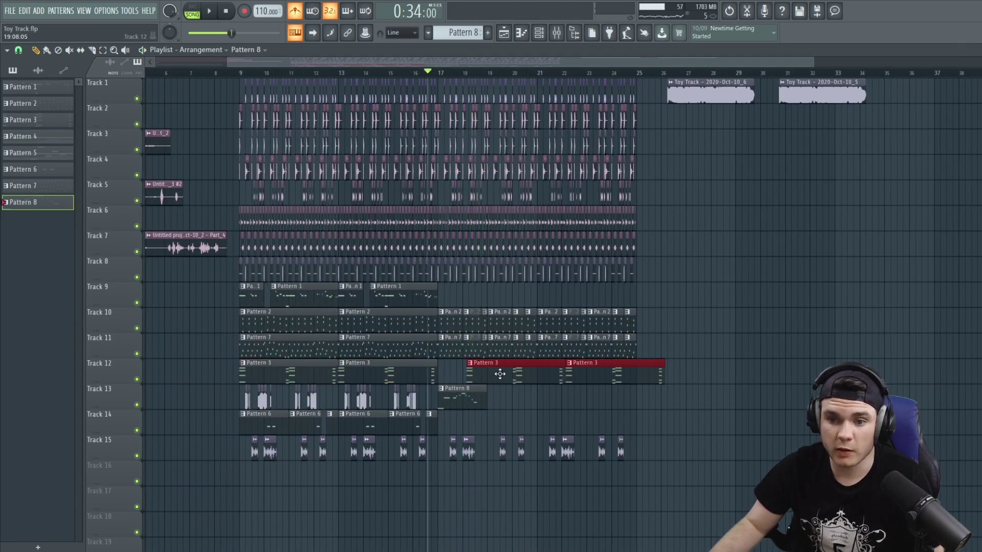
scroll(500, 374, up, 6)
key(space)
key(space)
Solo Tracks 12 and 13 and play the Serum melody together with the Pattern 3 chords.
double_click(460, 398)
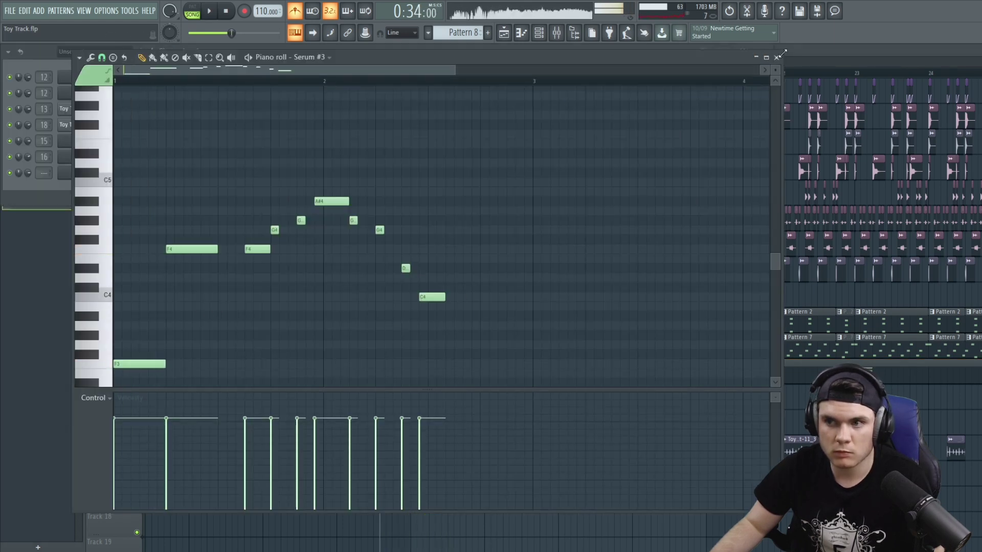
click(777, 57)
key(F6)
key(space)
key(space)
ctrl+click(136, 404)
click(137, 379)
key(space)
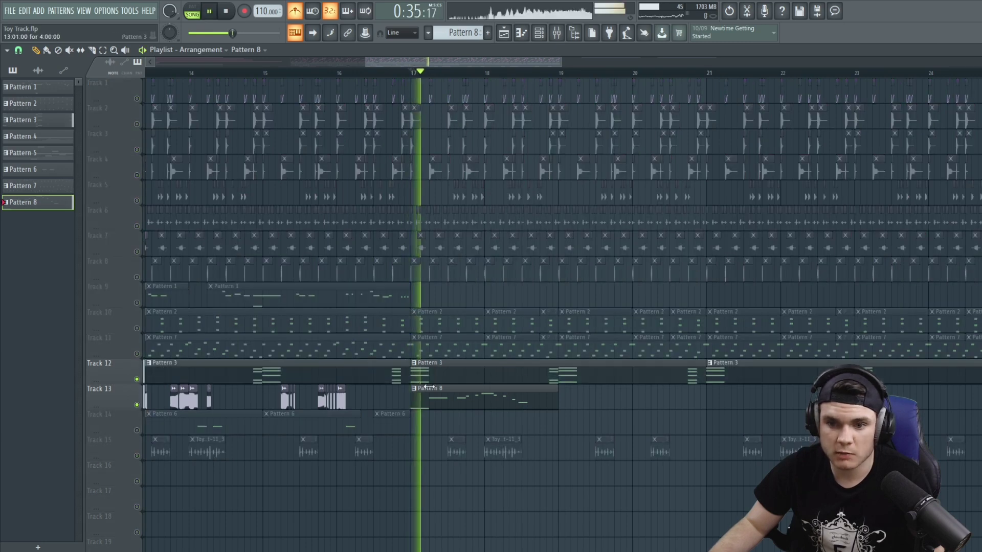
Lower Serum #3's channel pitch and play the Pattern 8 melody against the chords again.
double_click(426, 387)
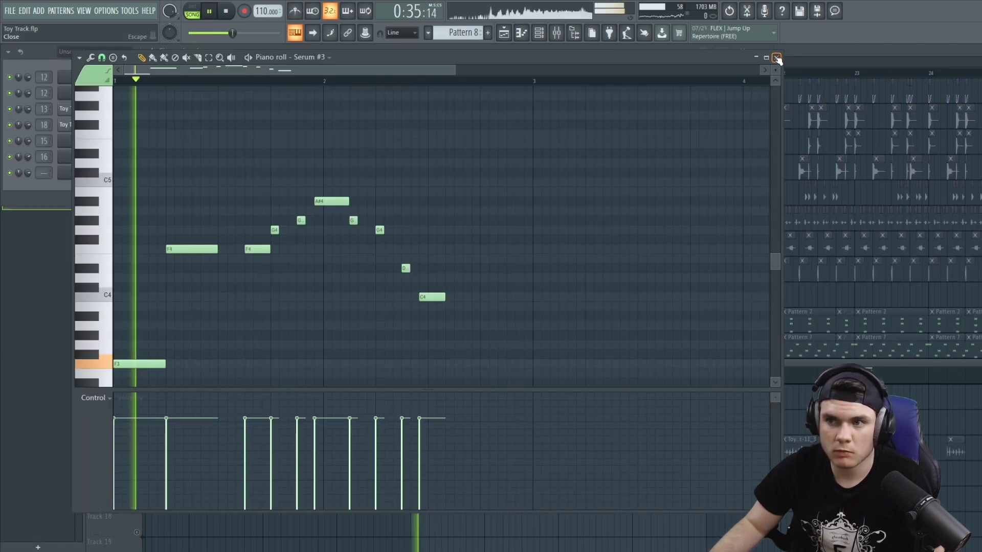
click(777, 56)
key(F6)
key(space)
click(109, 173)
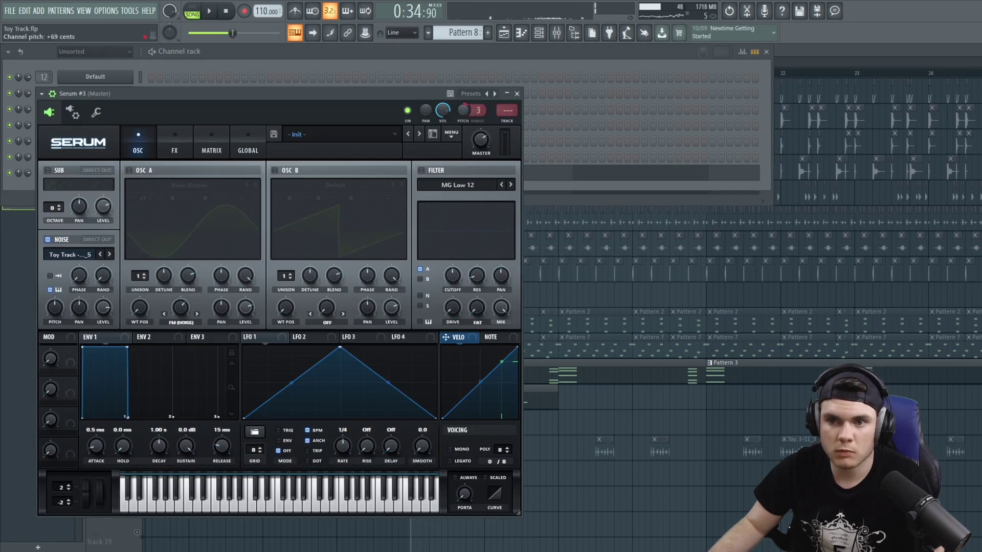
key(F7)
key(space)
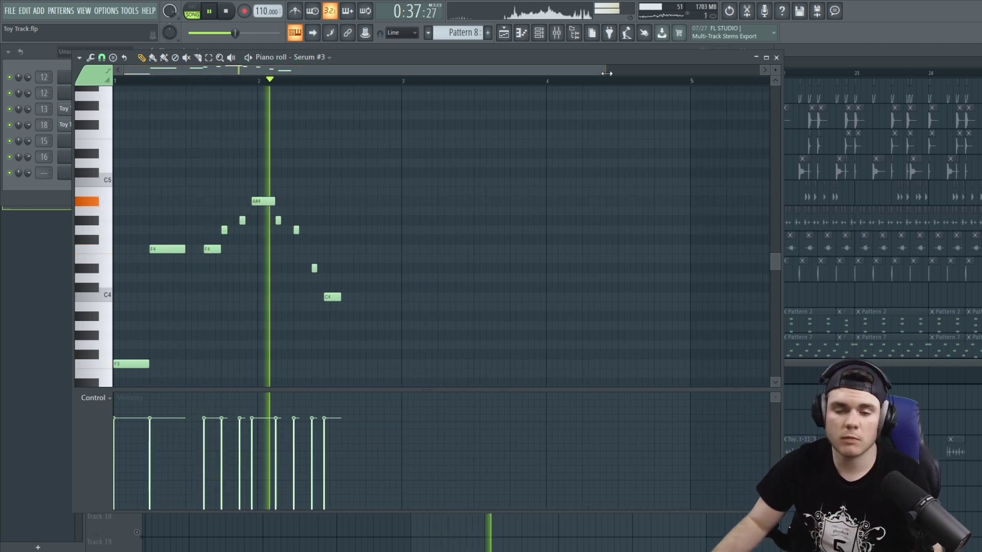
Turn all playlist tracks back on and play the full arrangement from just before bar 17.
click(776, 58)
click(760, 51)
key(space)
click(377, 75)
key(space)
ctrl+click(137, 379)
key(space)
key(space)
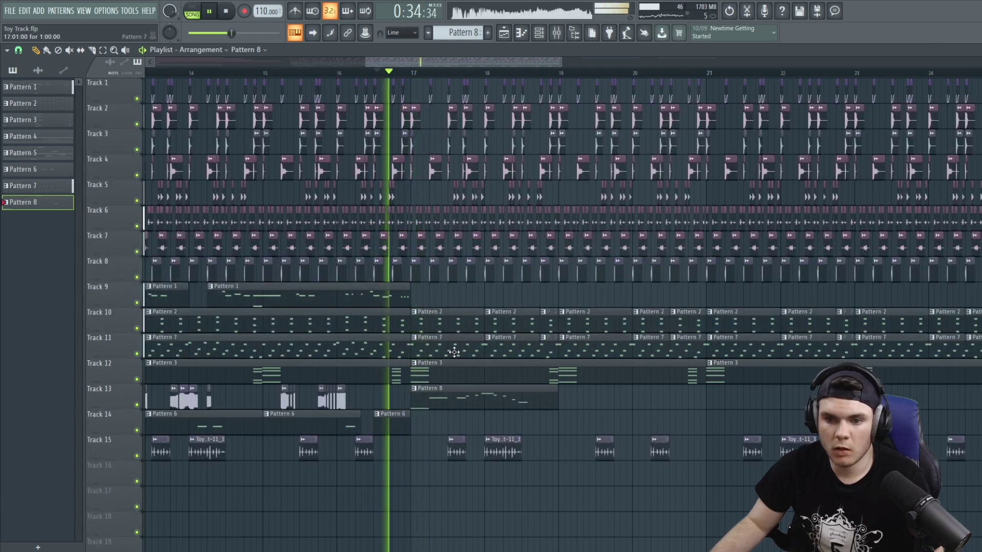
Extend Pattern 8's melody to four bars, varying the second phrase with higher C#5, D#5 and C5 notes.
double_click(460, 397)
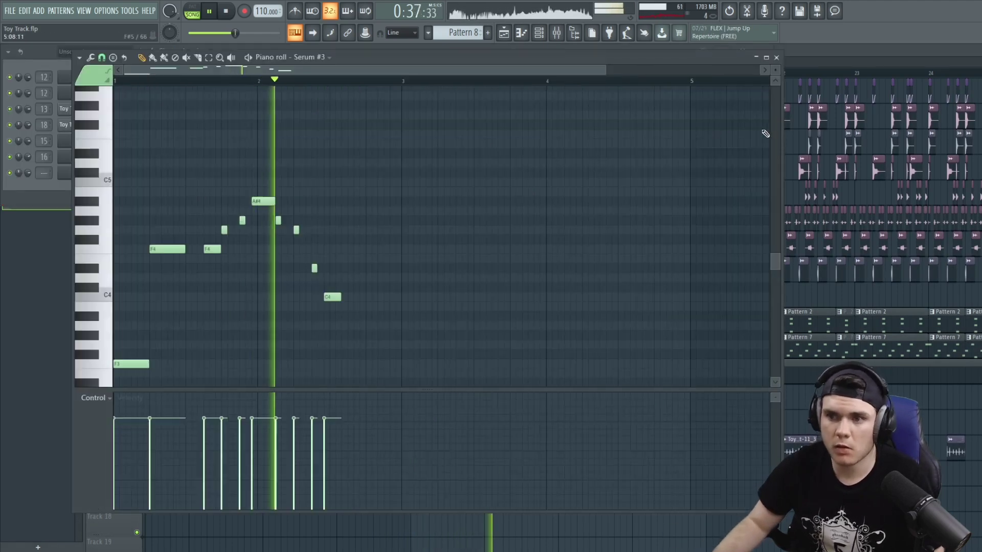
click(777, 58)
click(153, 155)
key(space)
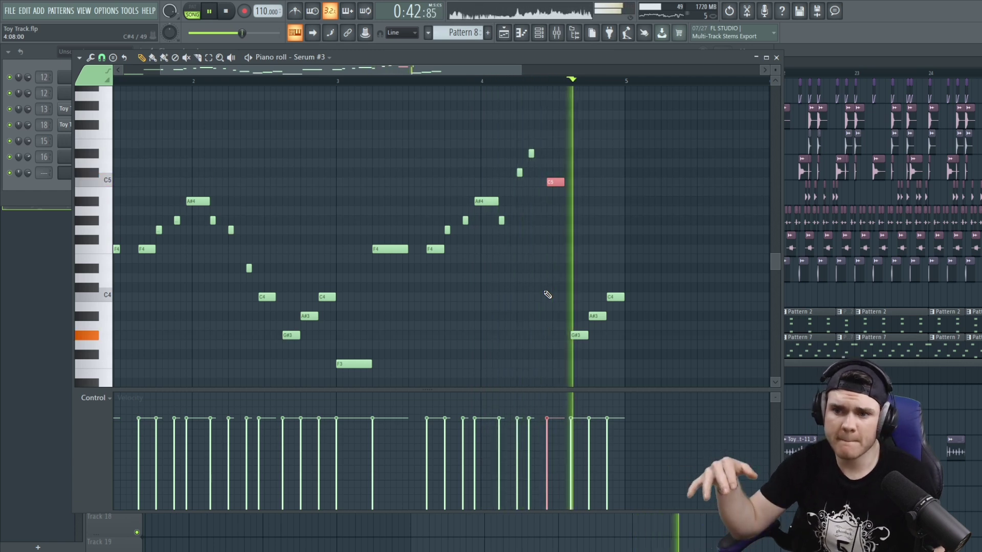
Raise the melody's last three notes by an octave and replace the G#4 with a quick C#5, C5, C#5 run.
drag(635, 344, 586, 279)
key(ctrl+Up)
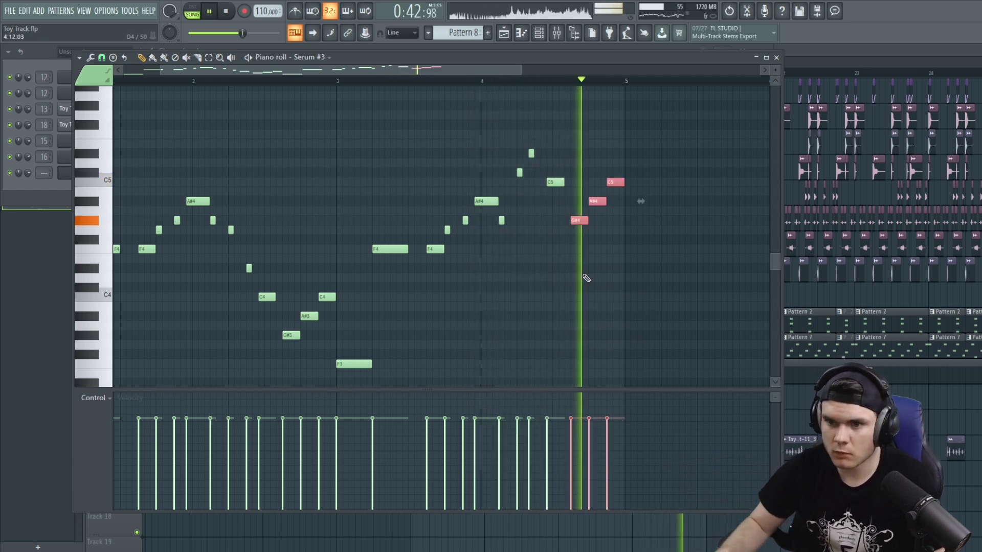
scroll(583, 89, up, 2)
scroll(583, 88, up, 1)
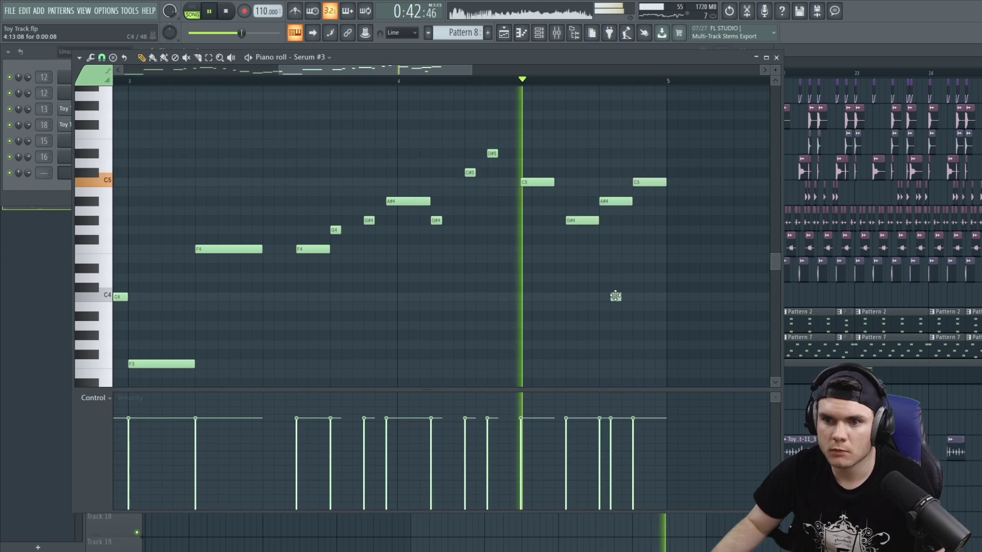
key(space)
scroll(606, 83, down, 3)
key(space)
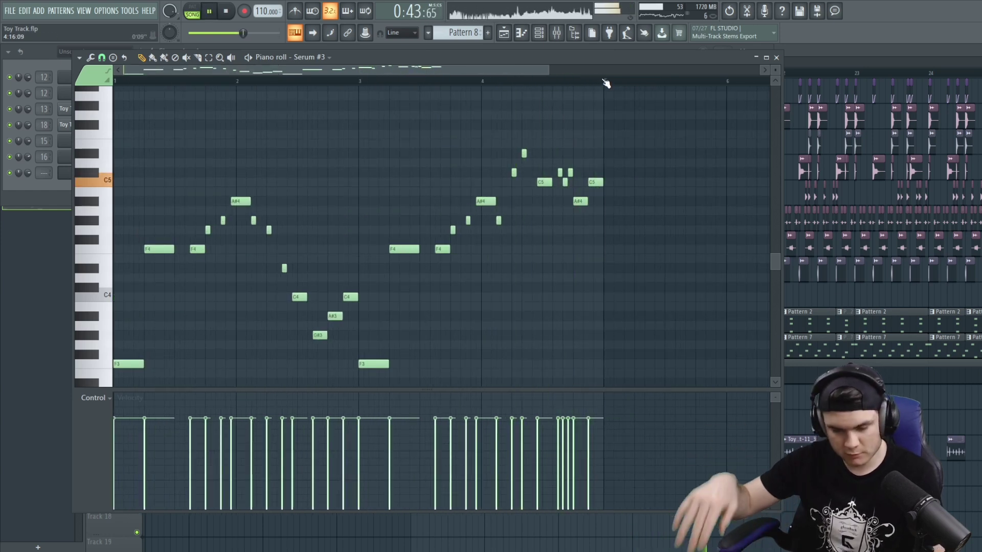
click(776, 58)
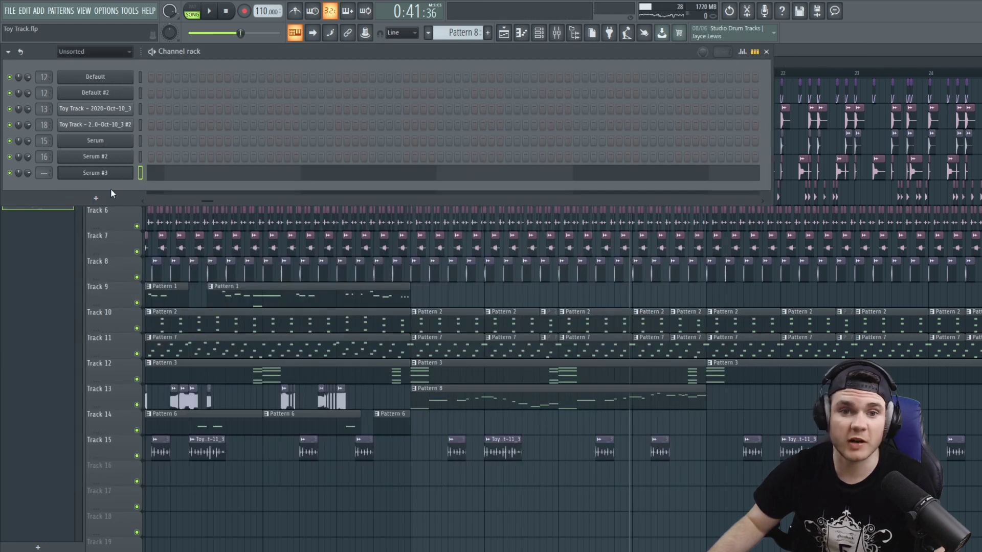
Review the note-number modulation on Serum #3's distortion mix while playing the melody.
click(109, 170)
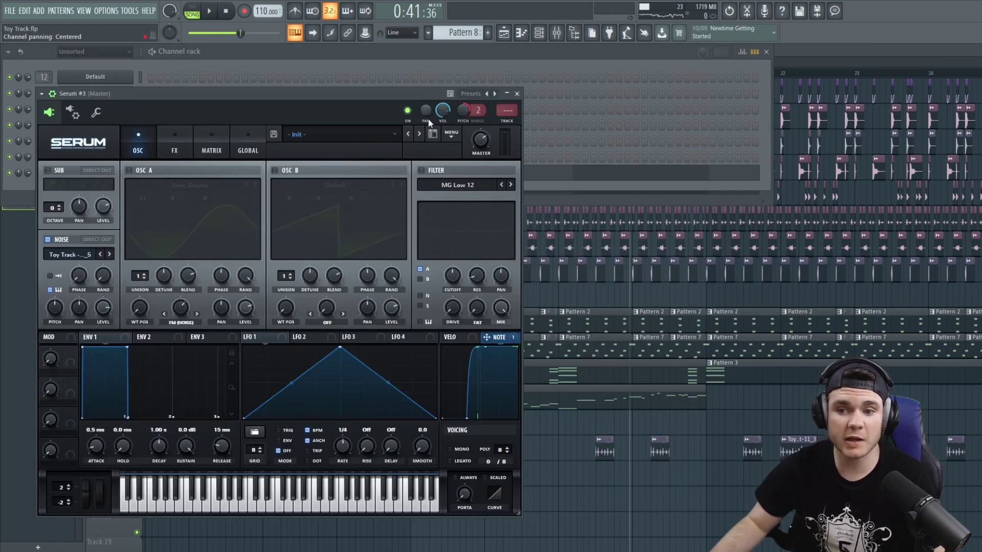
click(163, 135)
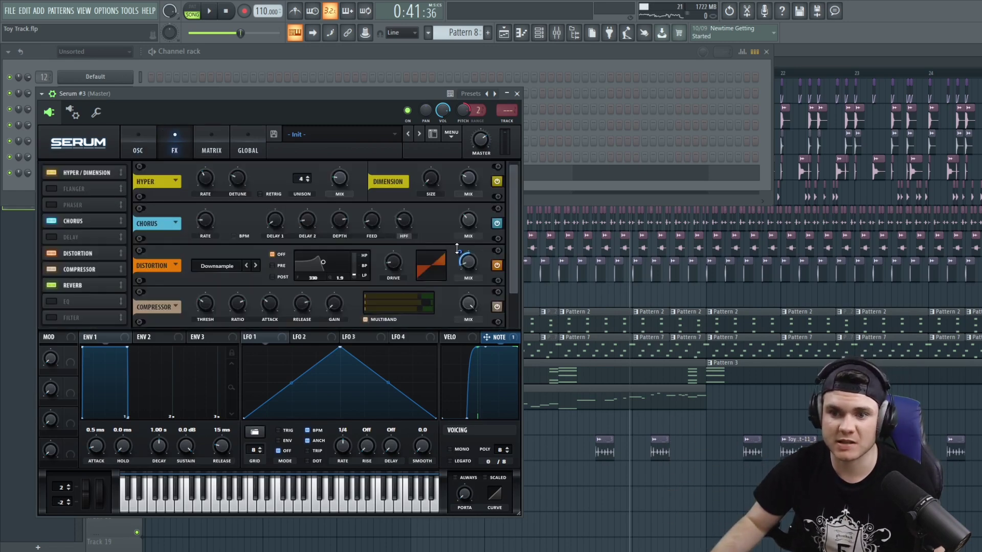
key(space)
mouse_move(460, 254)
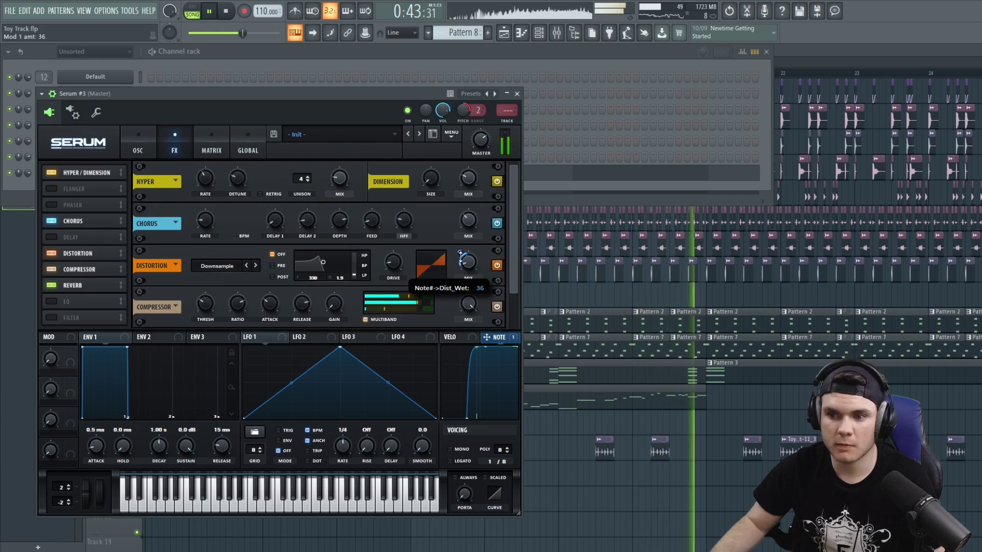
key(space)
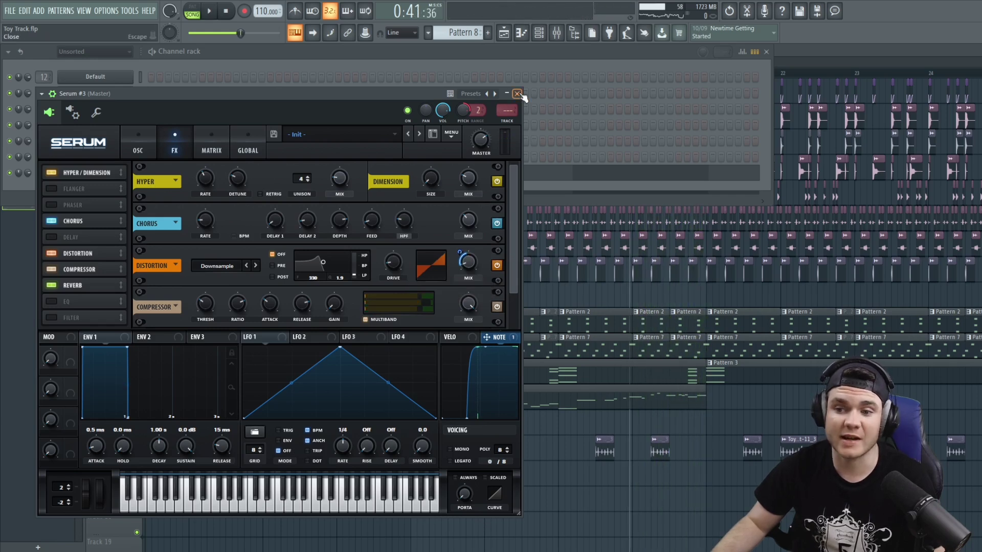
click(517, 94)
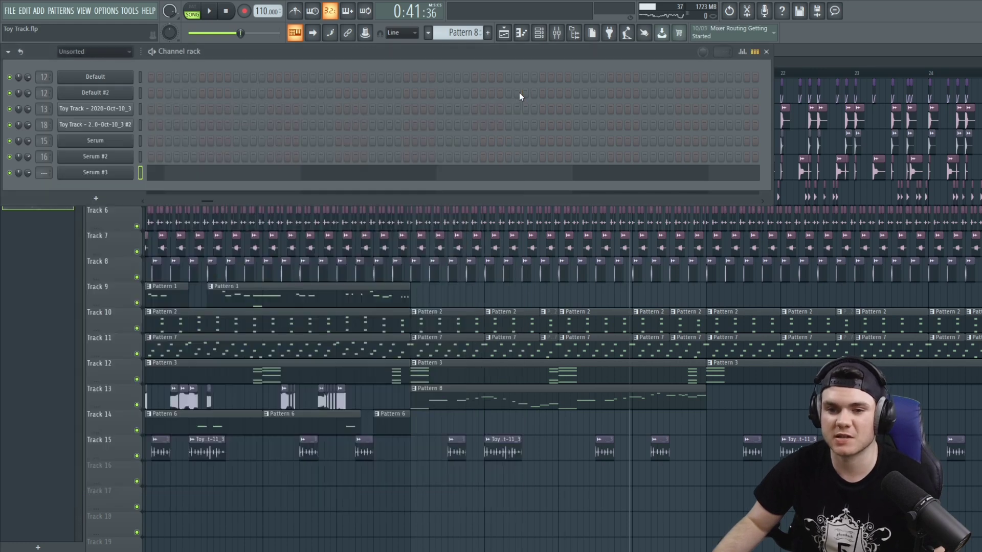
Audition the original Serum channel and clone it.
key(F6)
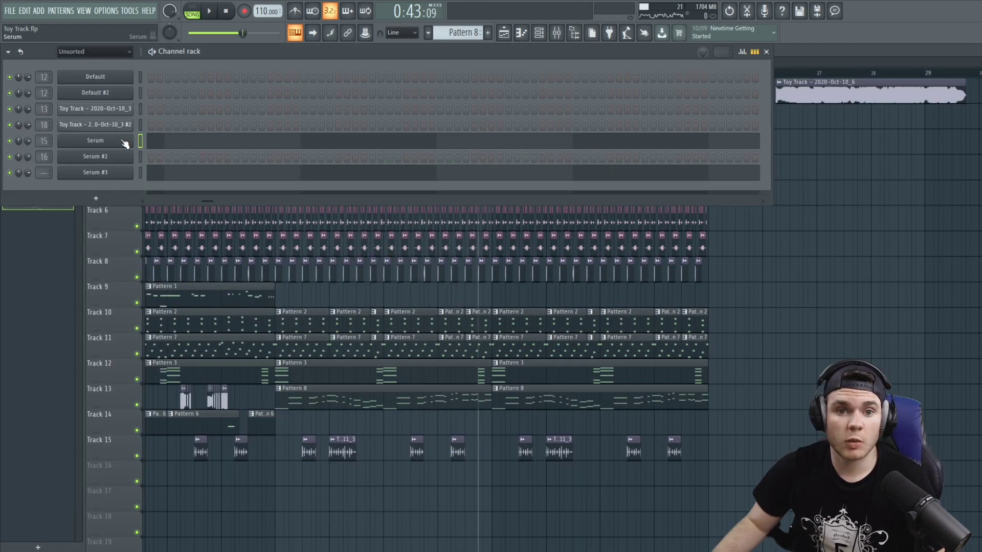
click(126, 142)
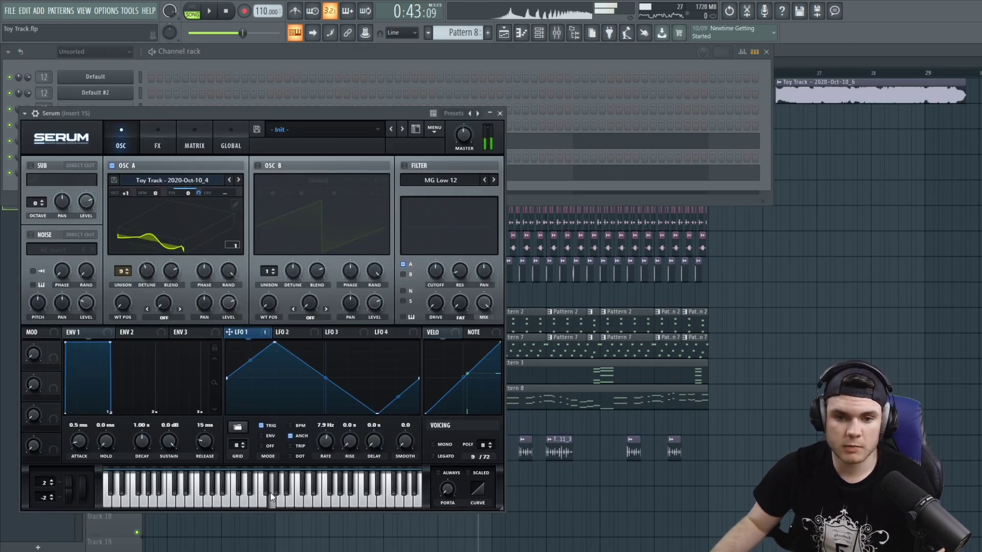
click(500, 113)
right_click(107, 137)
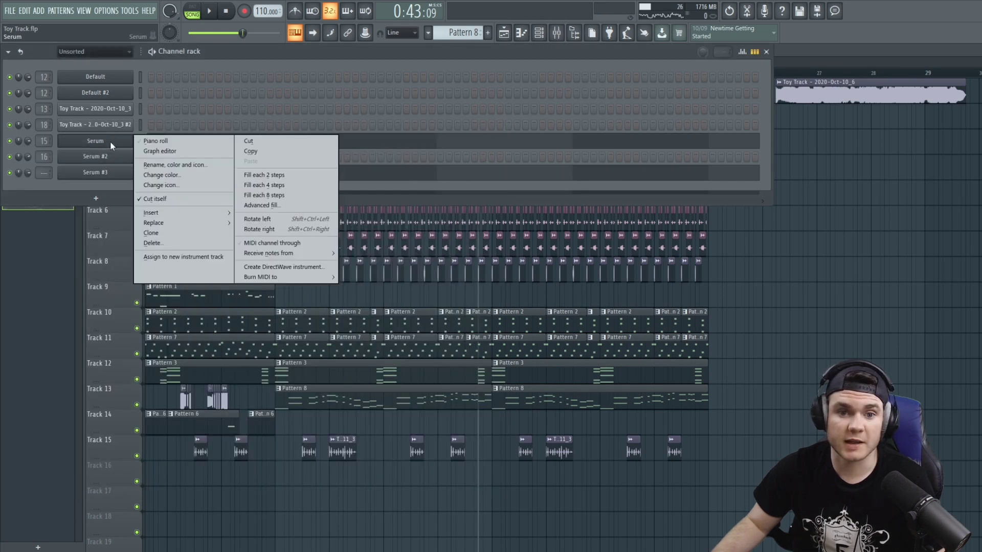
click(161, 230)
click(504, 127)
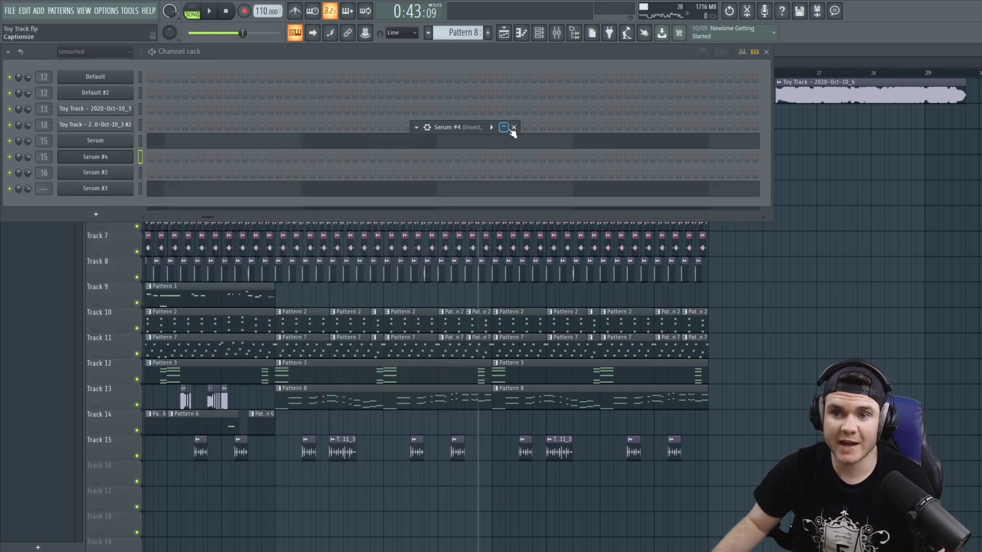
click(503, 127)
click(513, 127)
Audition the cloned Serum, remove all modulators from Osc A's fine tuning, and increase its unison detune.
right_click(123, 142)
click(250, 142)
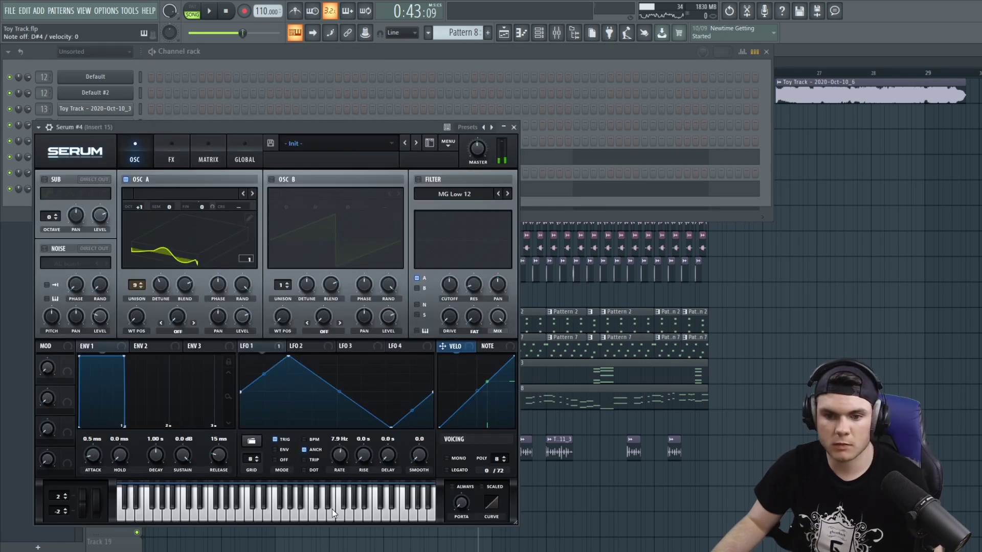
click(292, 515)
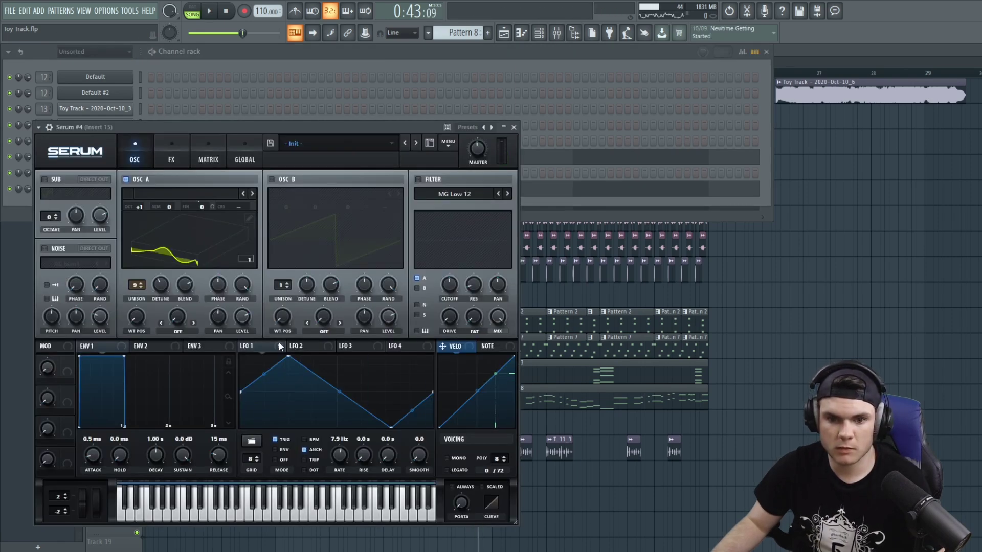
right_click(213, 200)
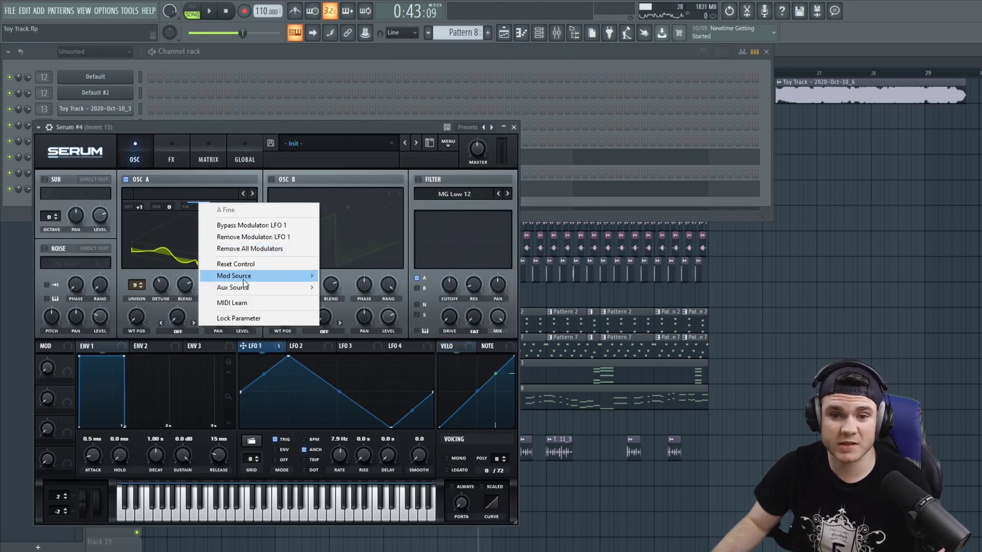
click(245, 249)
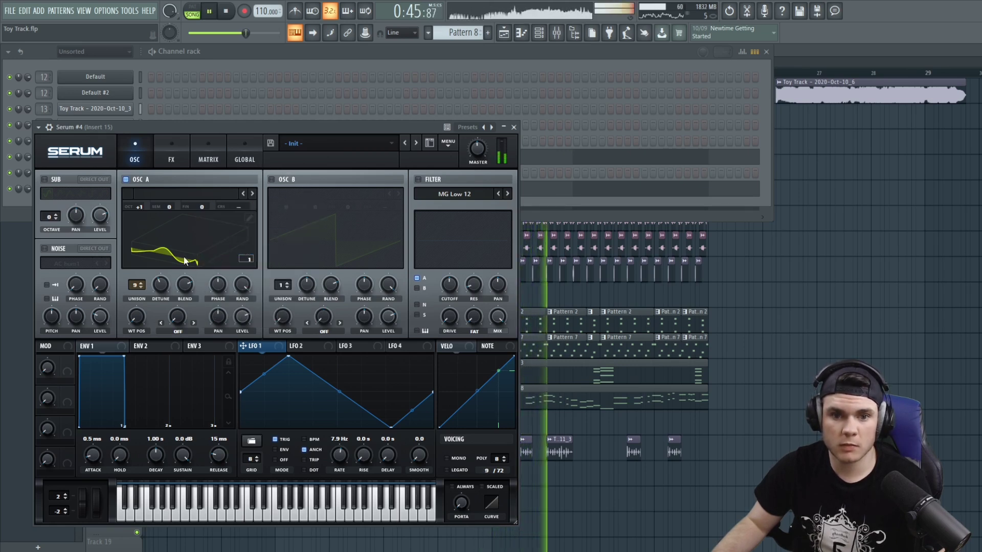
drag(160, 284, 161, 253)
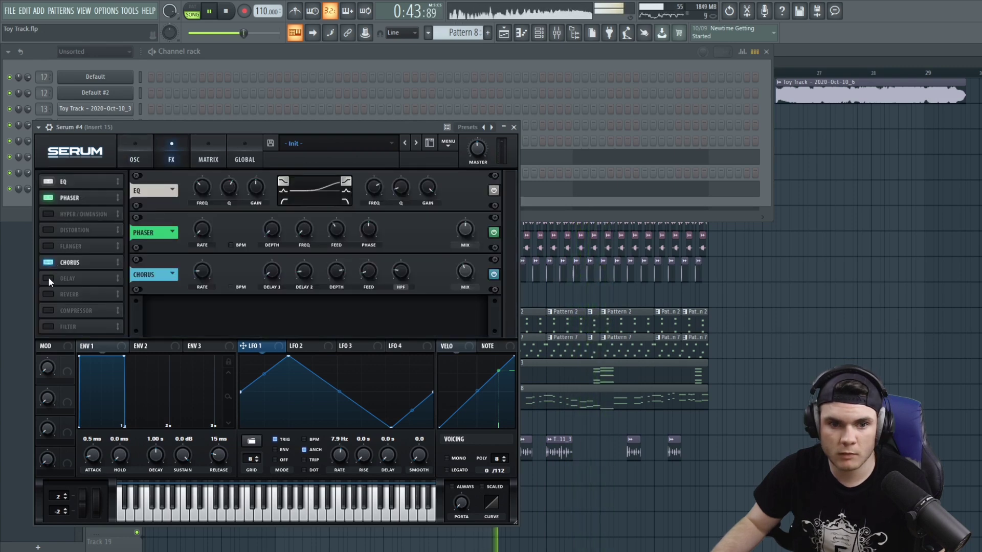
Enable Reverb in the cloned Serum directly after Chorus, with a 100% mix and 1 ms pre-delay.
click(48, 294)
drag(67, 293, 72, 276)
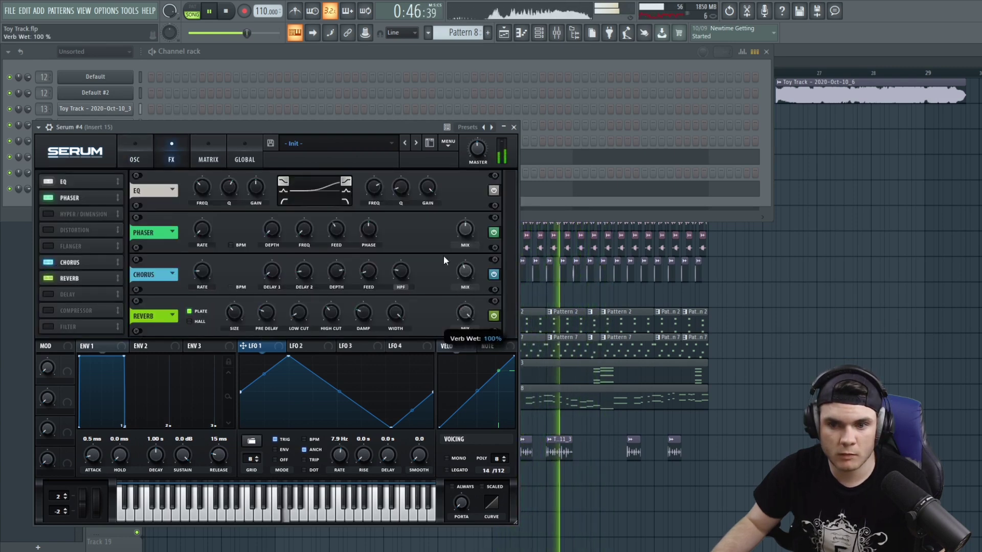
mouse_move(268, 314)
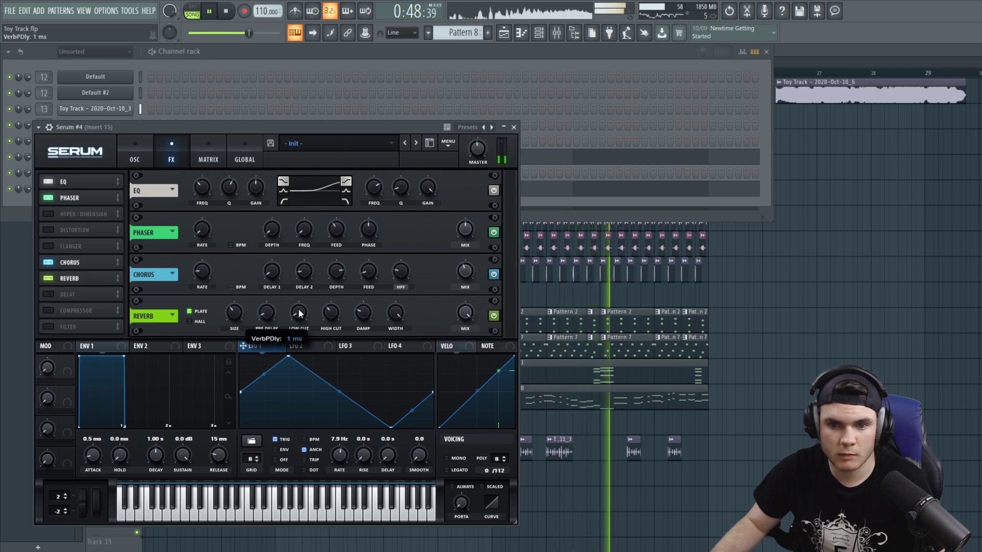
Set the pre-delay of the cloned Serum's reverb to 0 ms while the song plays.
mouse_move(327, 321)
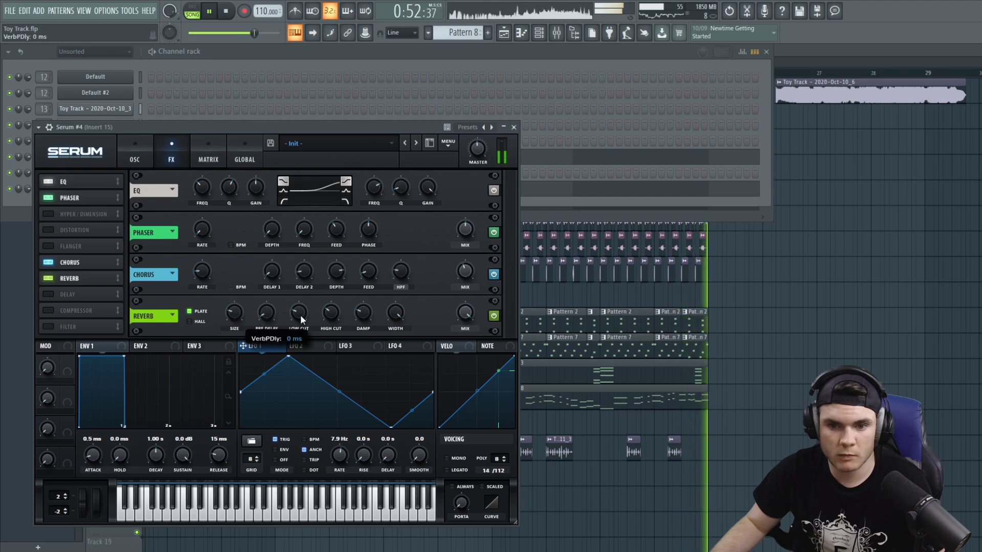
mouse_move(463, 310)
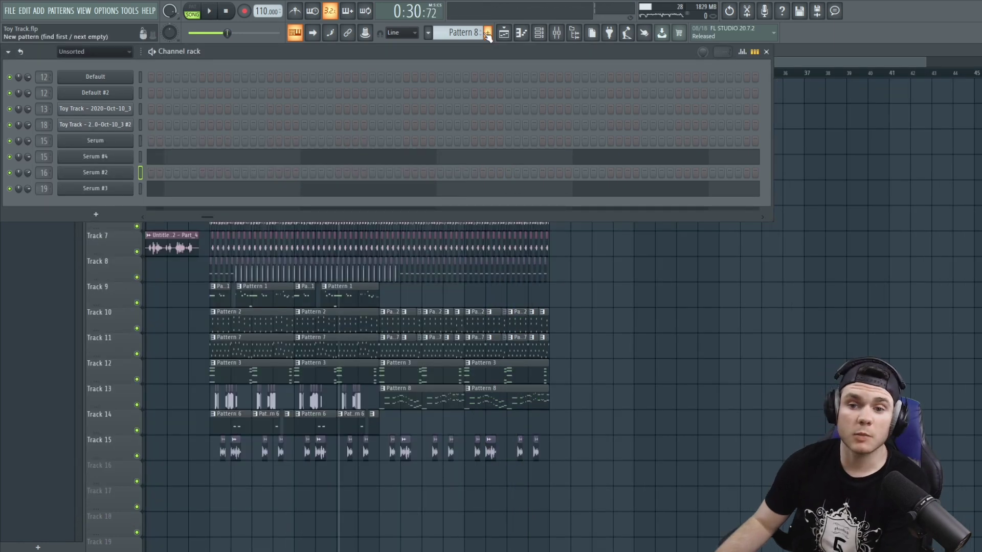
Create a new empty pattern and clone the Serum #2 channel.
click(488, 33)
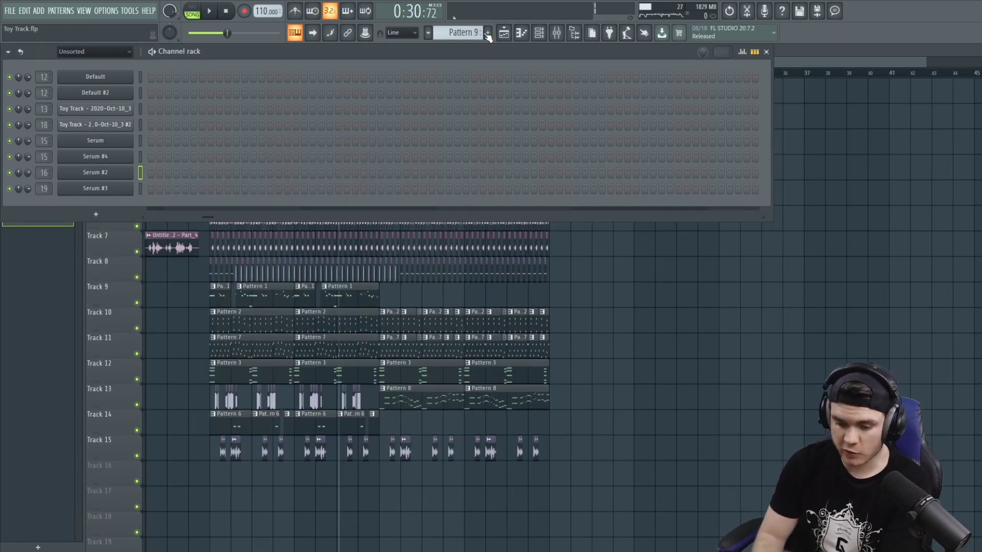
right_click(108, 174)
click(149, 265)
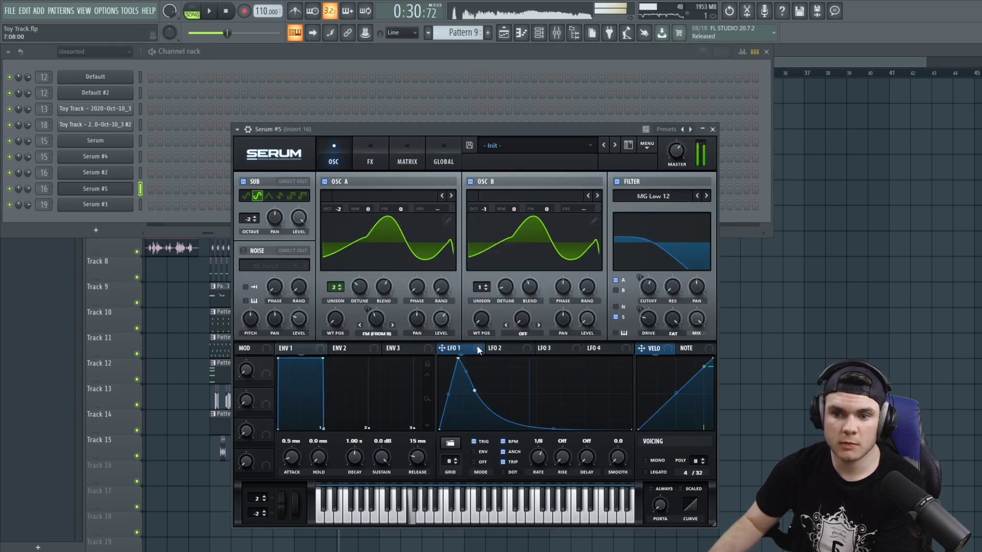
Adjust the filter cutoff in the clone of Serum #2 and turn off its Distortion and Compressor effects.
drag(641, 288, 649, 291)
click(370, 156)
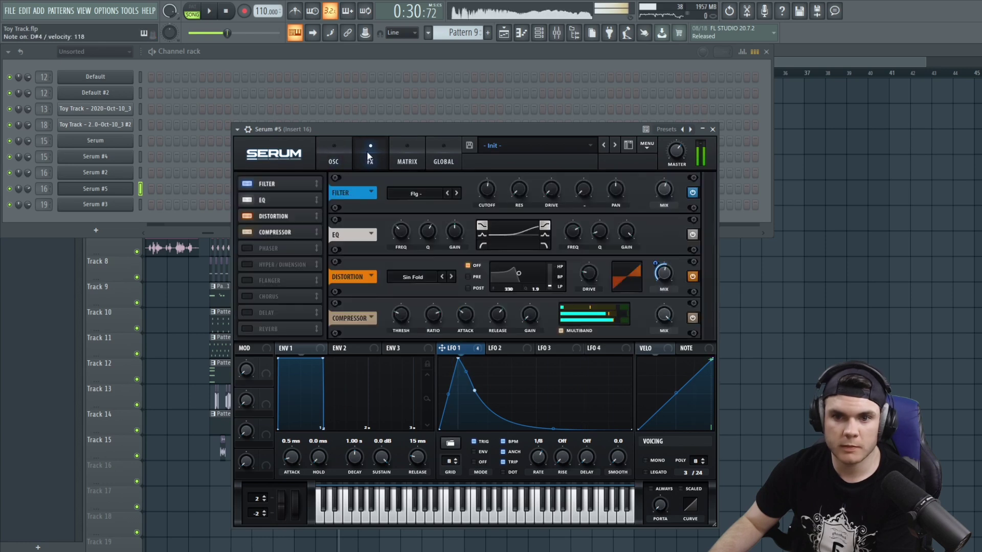
click(248, 217)
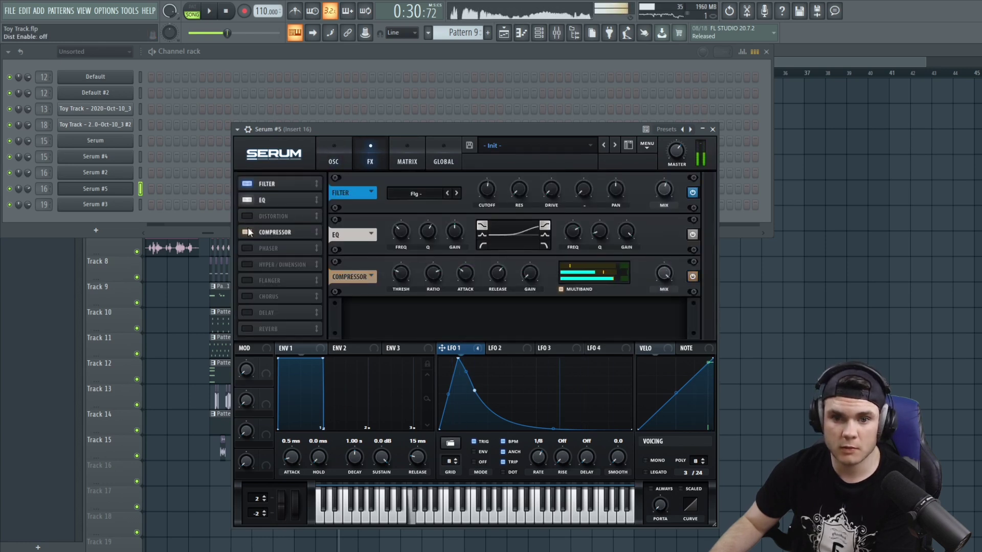
click(248, 231)
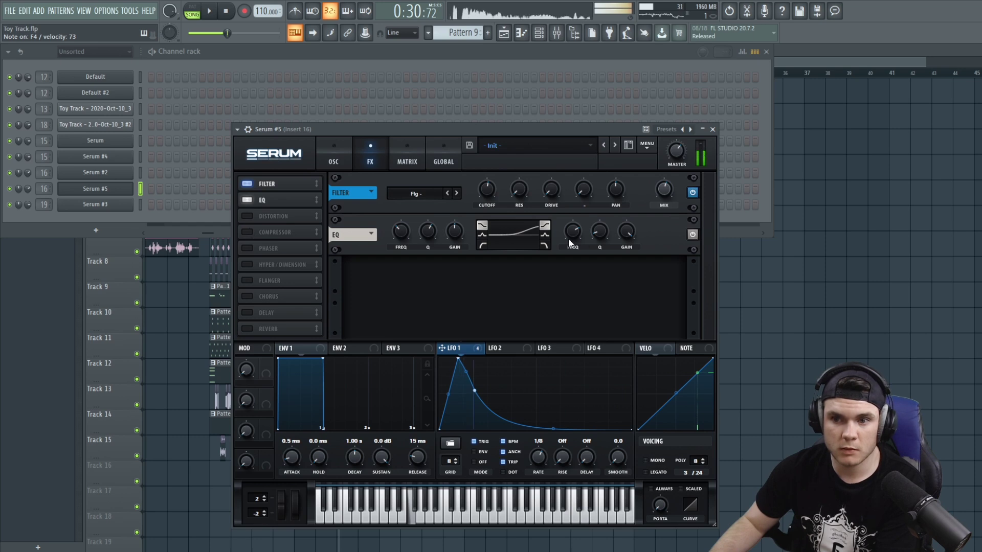
Reduce Serum #5's Osc A unison to 1 voice and give LFO 1 a longer, slower decay.
drag(570, 250, 567, 265)
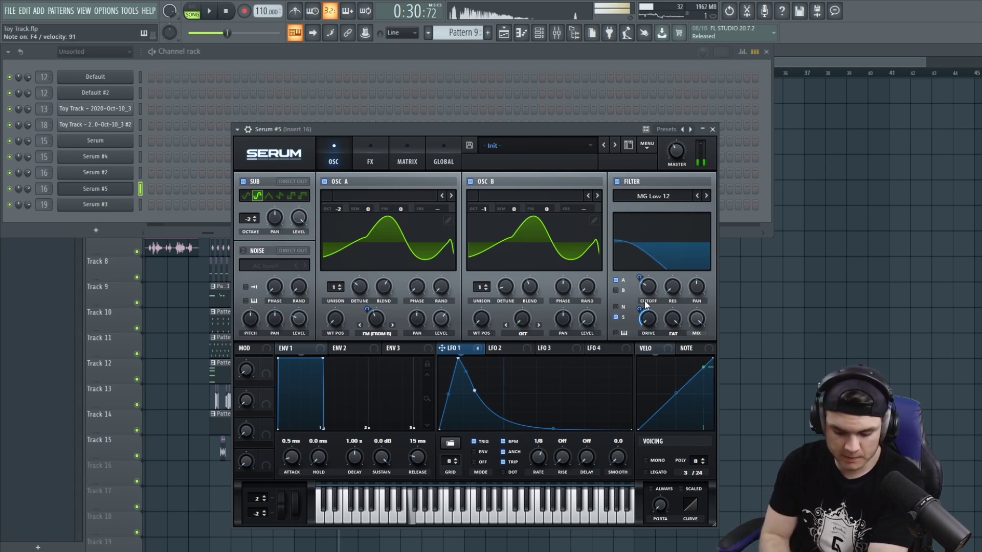
key(space)
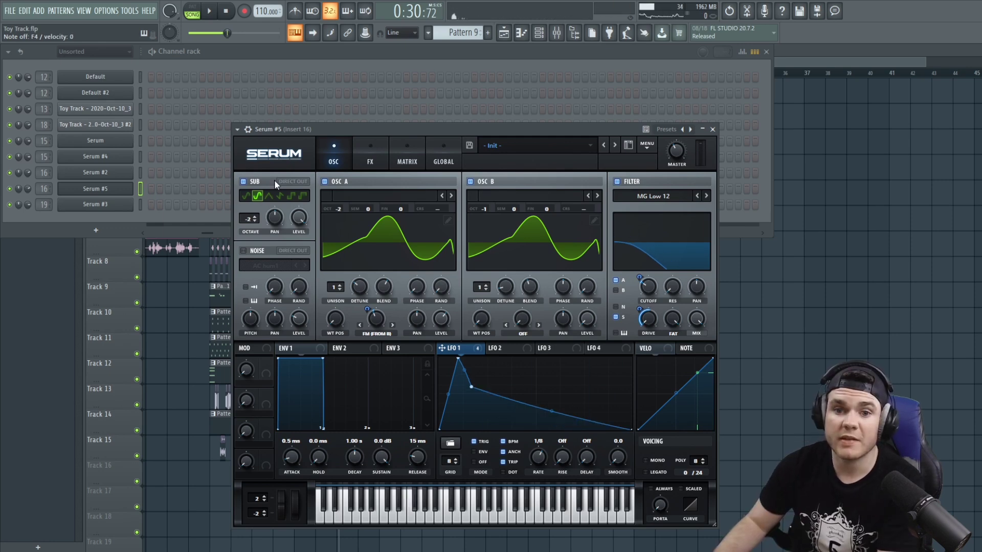
click(713, 130)
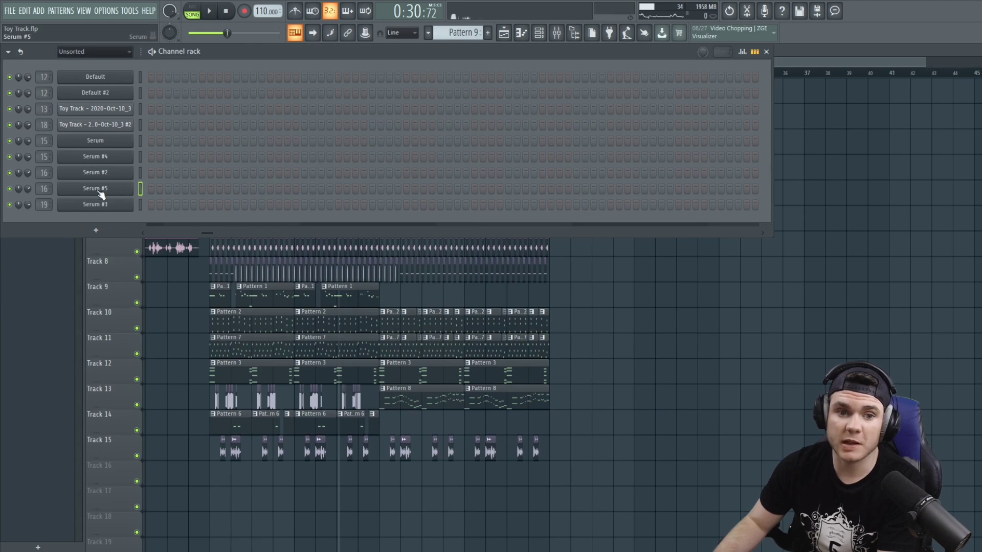
Copy Insert 16's effect chain to mixer Insert 21 and route the Serum #5 channel to that insert.
click(557, 34)
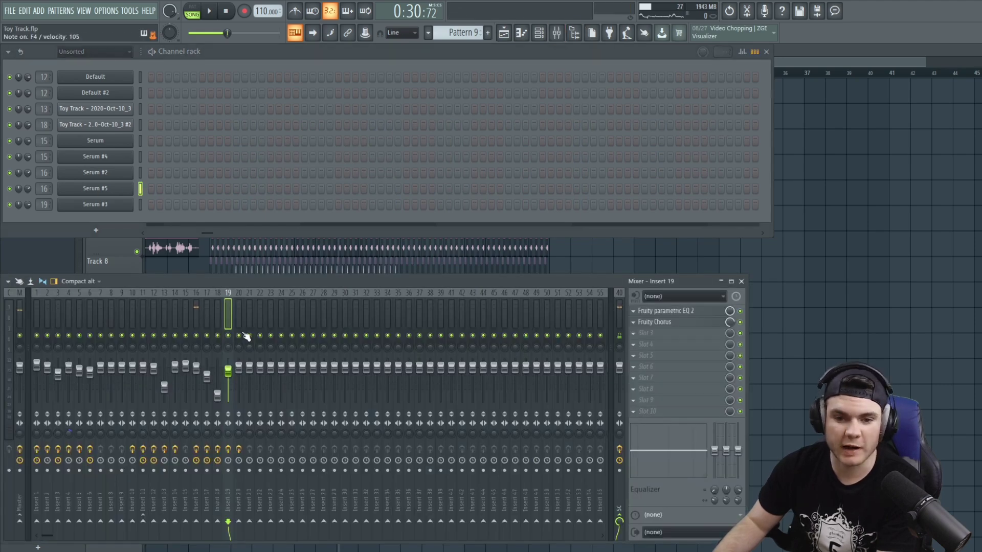
click(196, 314)
right_click(196, 315)
scroll(46, 189, up, 5)
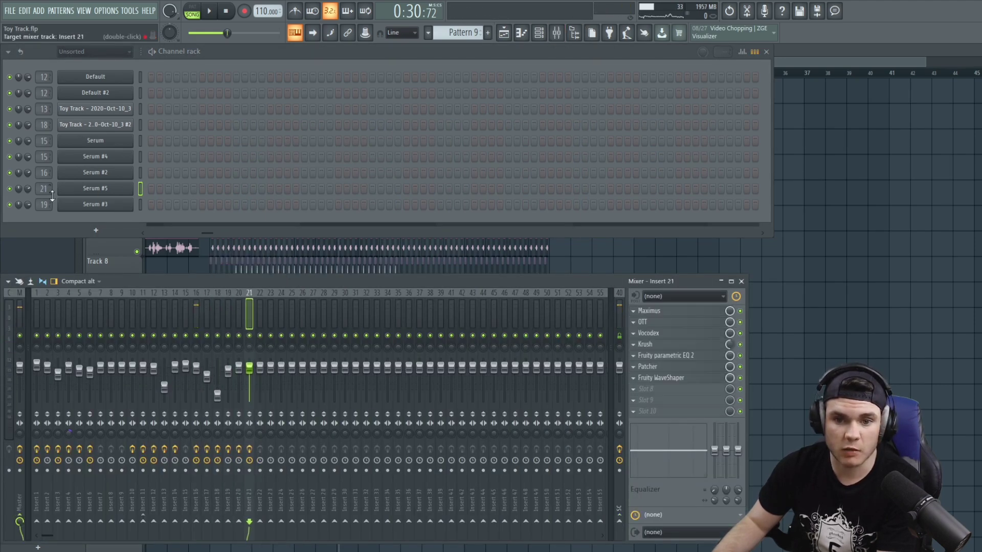
Reshape the bands of Insert 21's Fruity Parametric EQ 2, with a low peaking band at about -3.3 dB and 85 Hz.
click(671, 357)
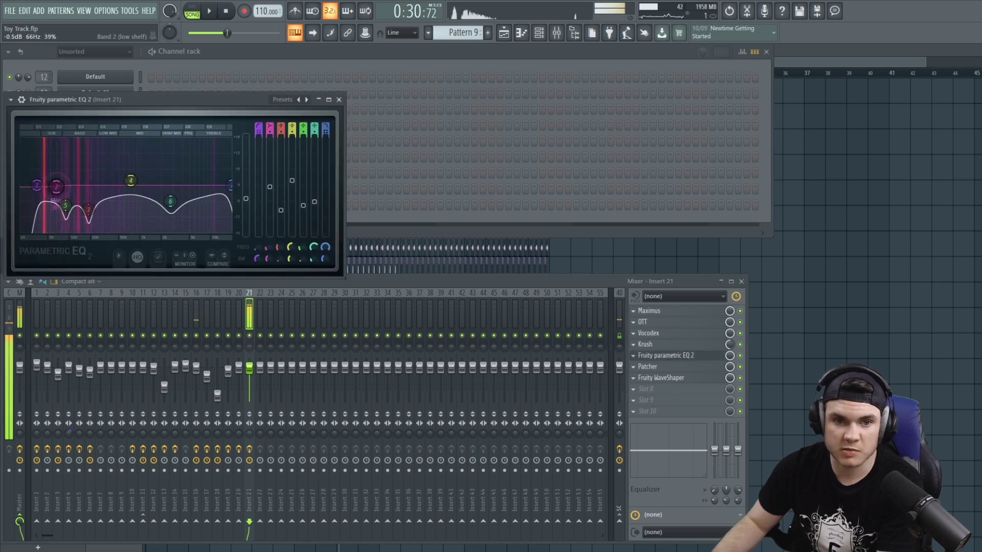
drag(88, 210, 65, 192)
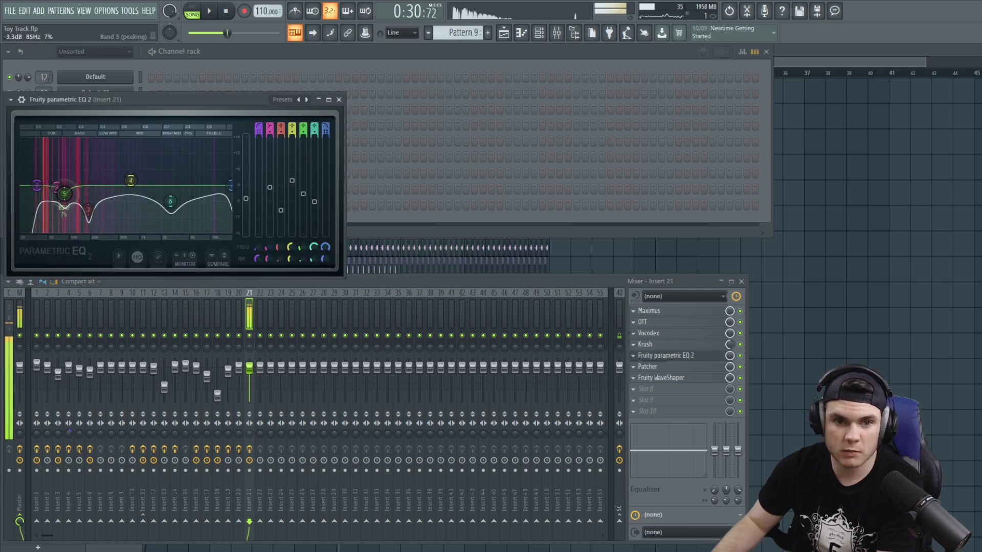
drag(131, 180, 125, 175)
drag(170, 201, 176, 228)
click(671, 355)
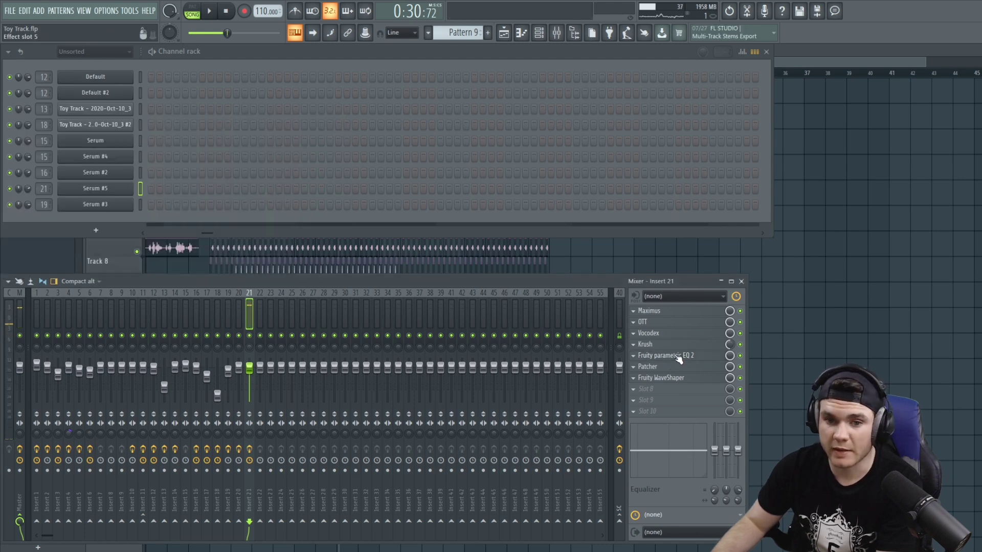
click(671, 355)
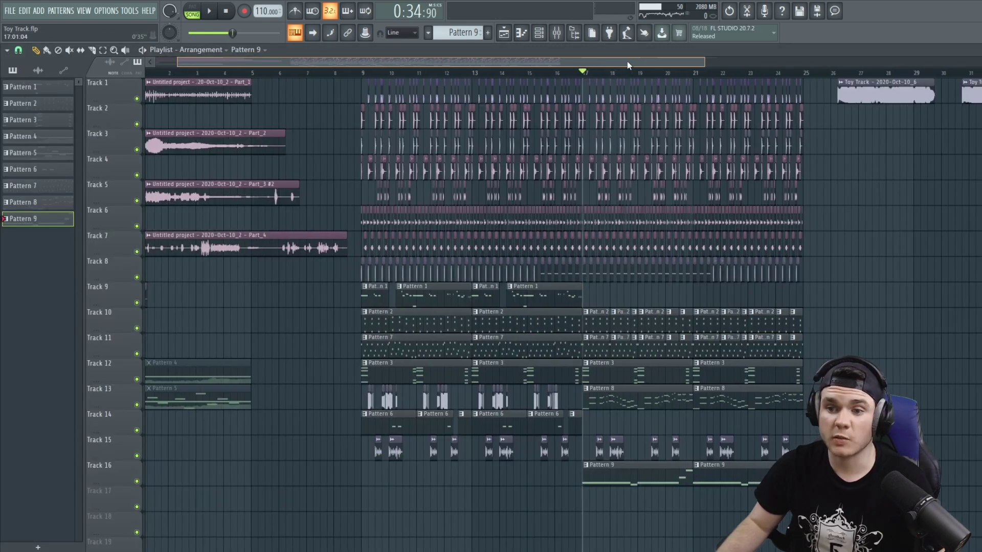
Play the second section from bar 17 to audition Pattern 9 with the rest of the arrangement.
drag(627, 61, 697, 66)
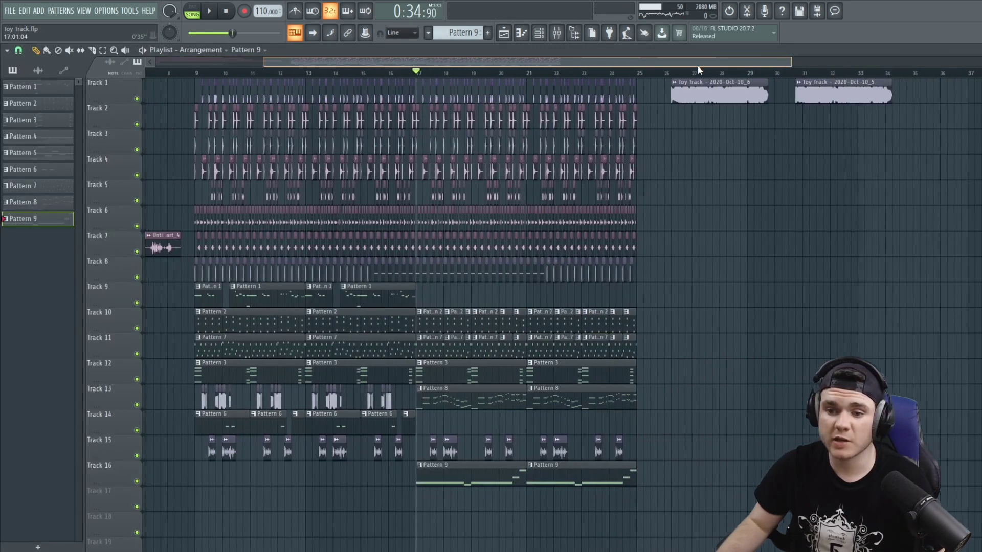
key(space)
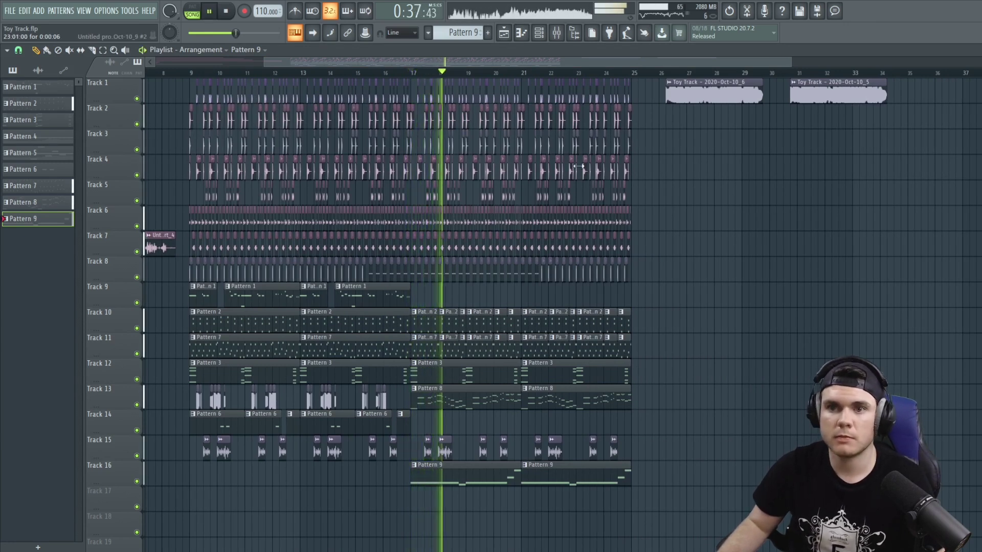
key(space)
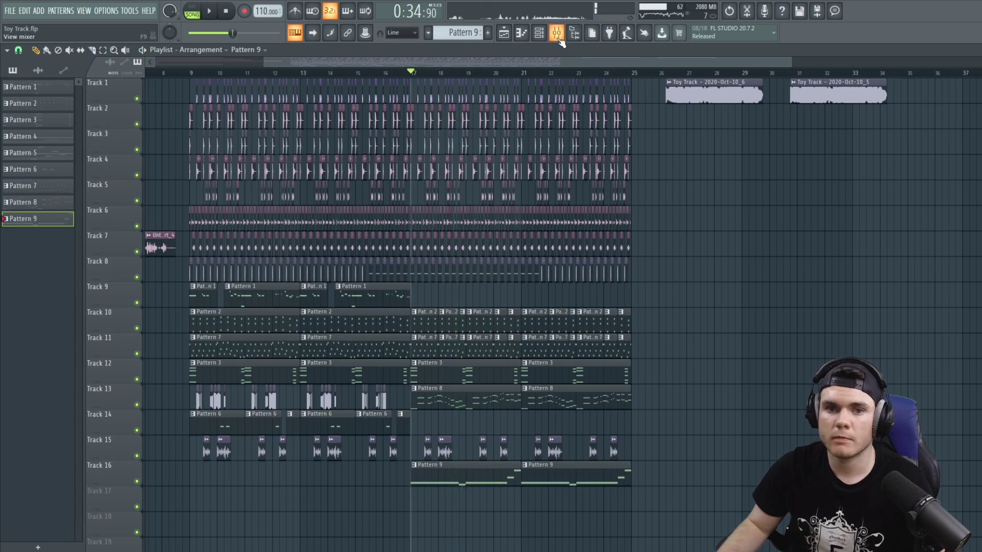
Open Edison on the Master track, show and select the whole recording, and play it.
click(557, 32)
click(25, 306)
key(ctrl+e)
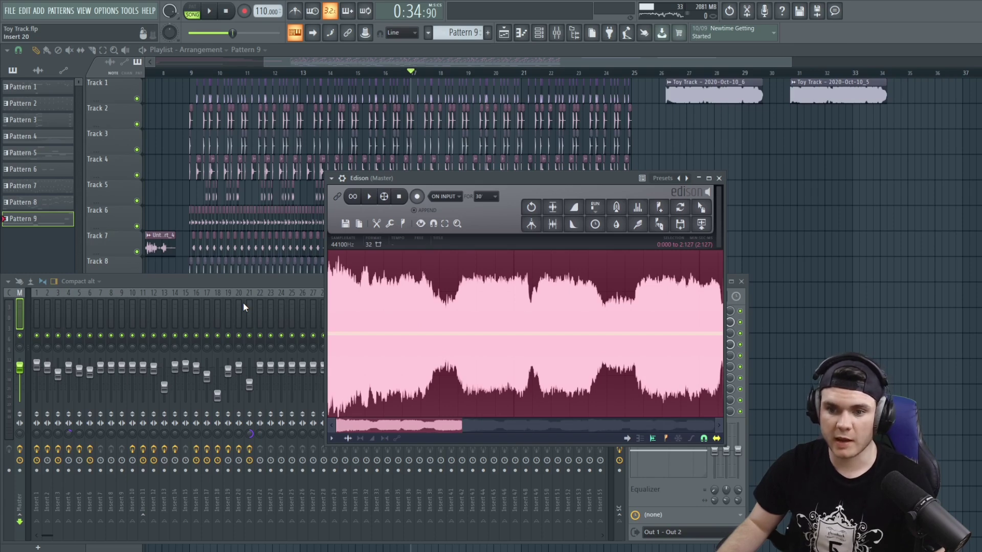
drag(428, 427, 716, 426)
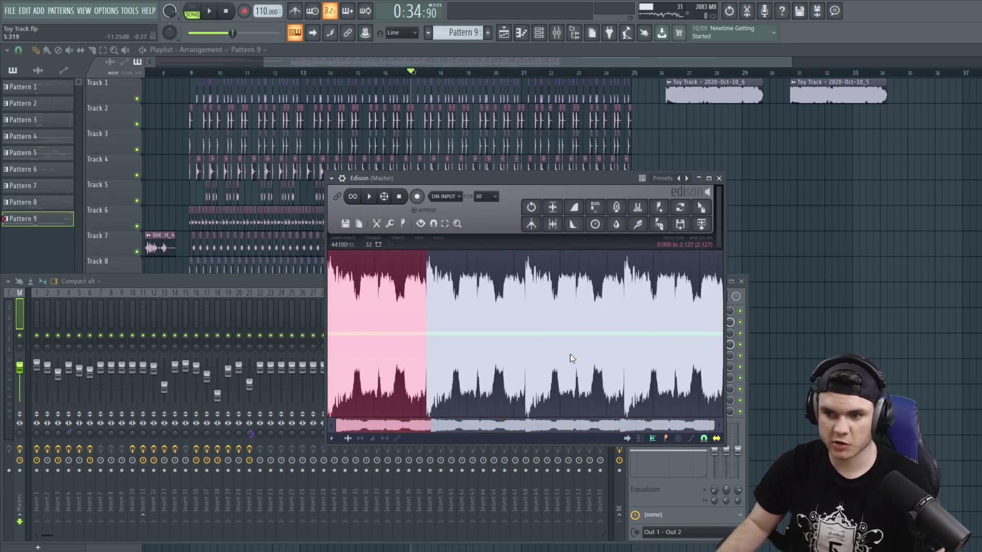
key(space)
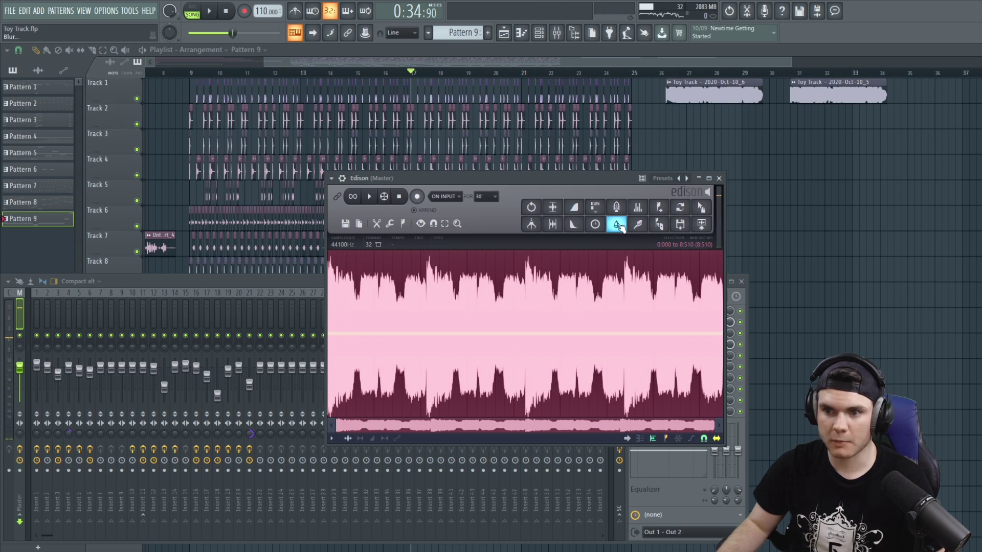
Apply Blur to the whole recording in Edison with an amount of about 7013 ms and audition it.
click(617, 225)
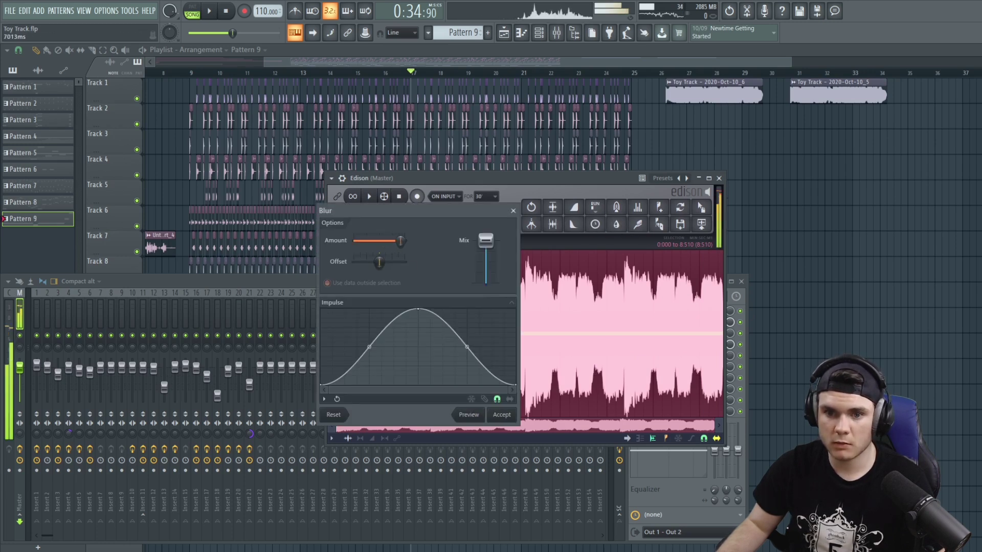
click(502, 415)
key(space)
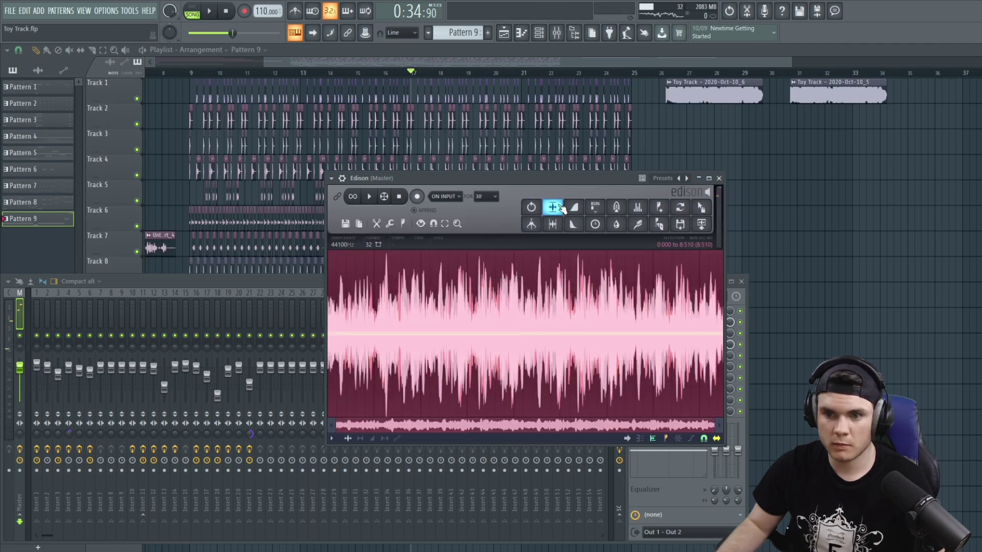
Load the blurred recording from Edison into the channel rack as a new channel and create Pattern 10.
drag(562, 208, 106, 217)
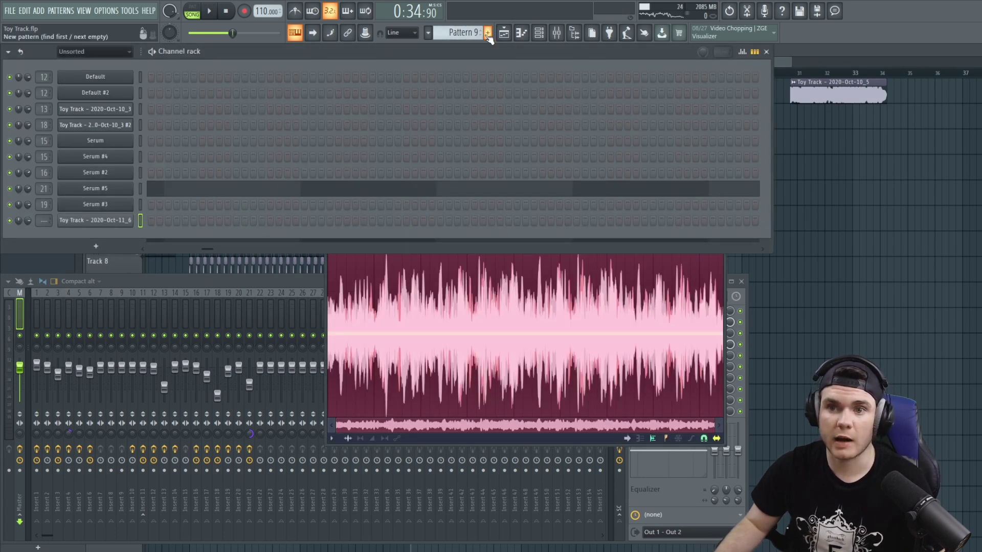
scroll(481, 35, up, 1)
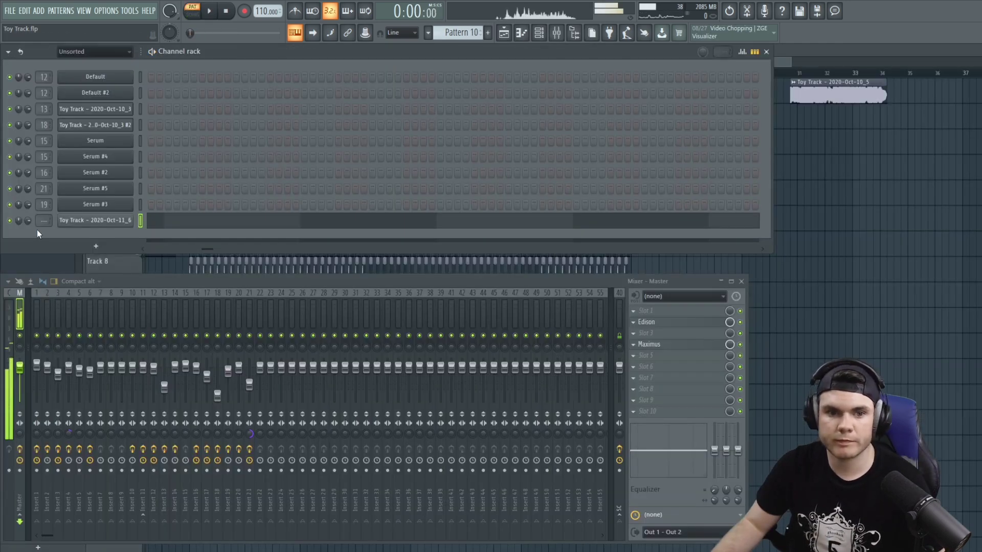
Route the blurred sample's channel to mixer Insert 22 and solo that insert.
scroll(44, 220, up, 20)
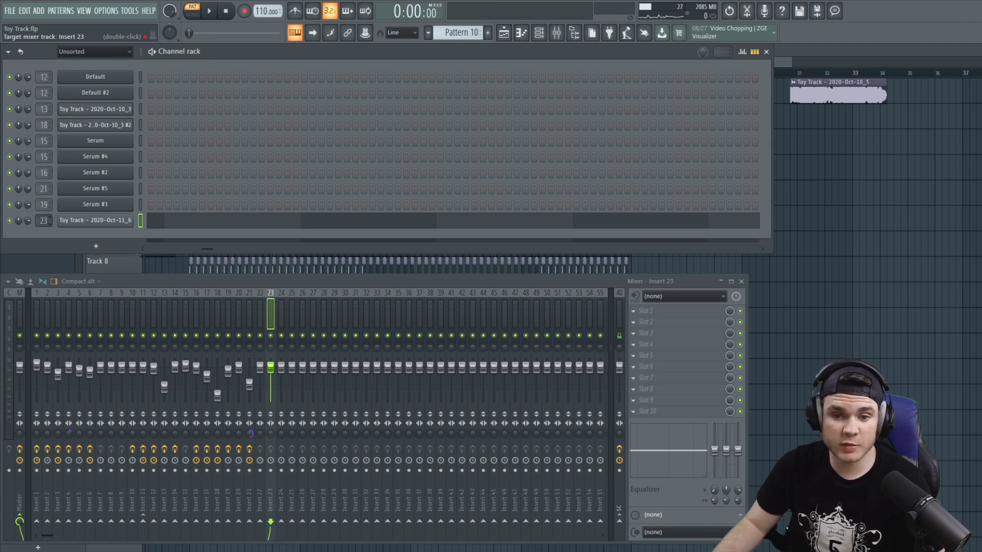
key(z)
right_click(261, 336)
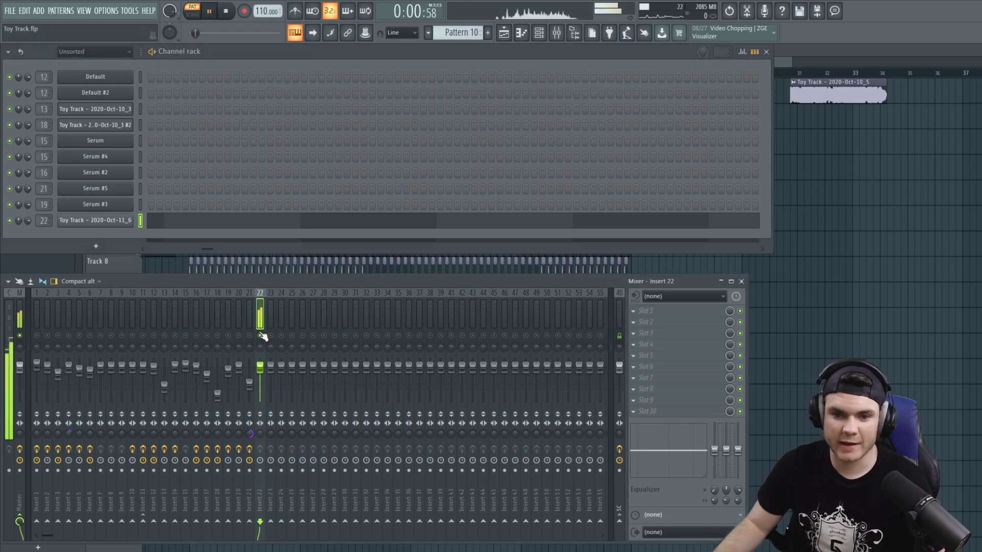
Add HalfTime to the first effect slot of Insert 22, set its loop to 1/8, and lower its mix.
click(647, 311)
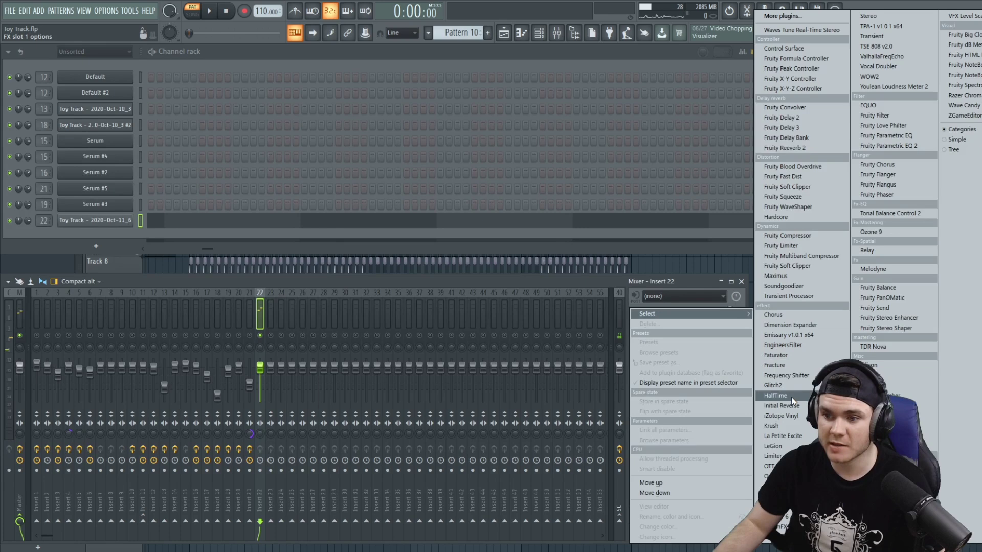
click(775, 396)
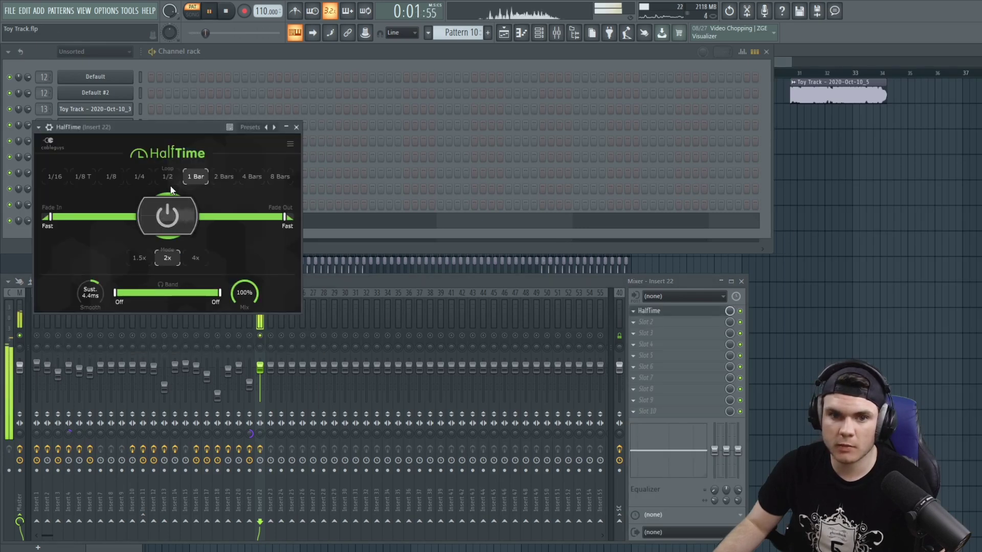
click(111, 176)
key(space)
drag(244, 293, 244, 307)
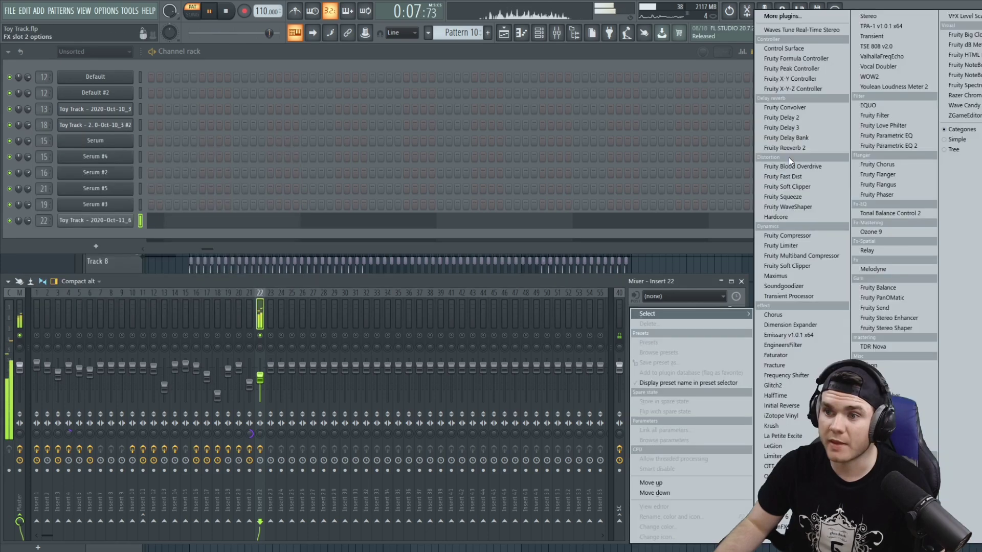
Add Fruity Reeverb 2 after HalfTime on Insert 22 and route the insert to the SC track.
click(796, 153)
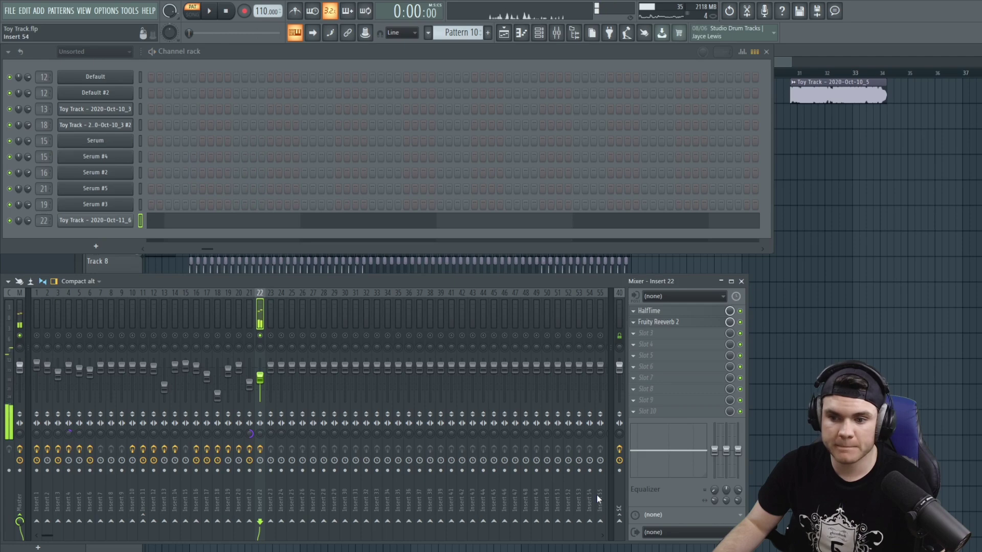
right_click(620, 522)
click(638, 514)
key(space)
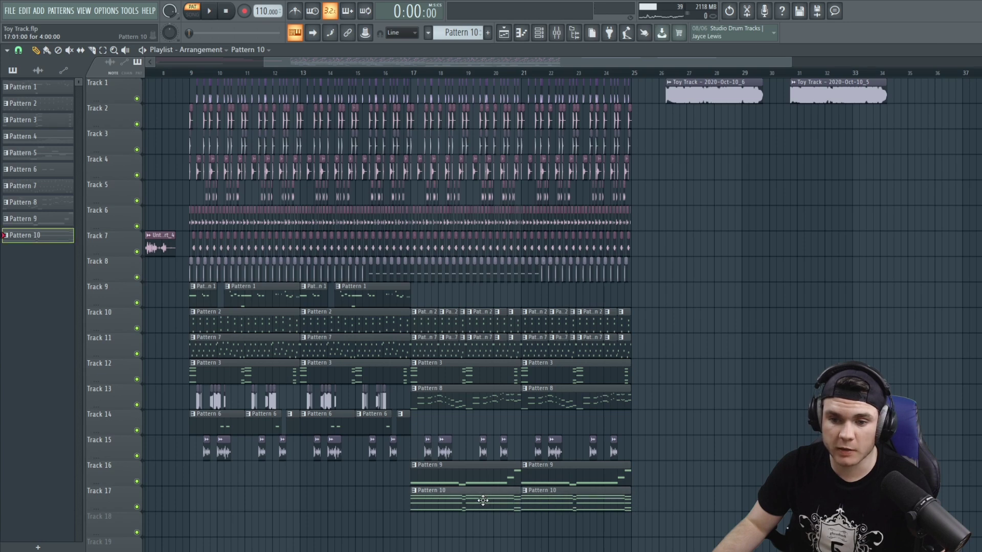
Play the arrangement from about bar 16 to audition Pattern 10 in the second section, and open the mixer.
click(385, 78)
key(space)
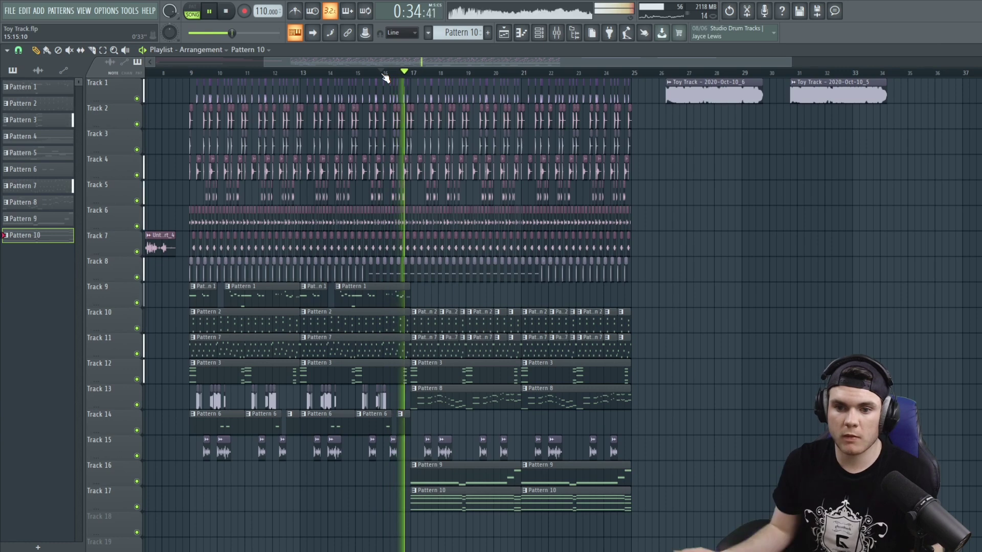
click(557, 33)
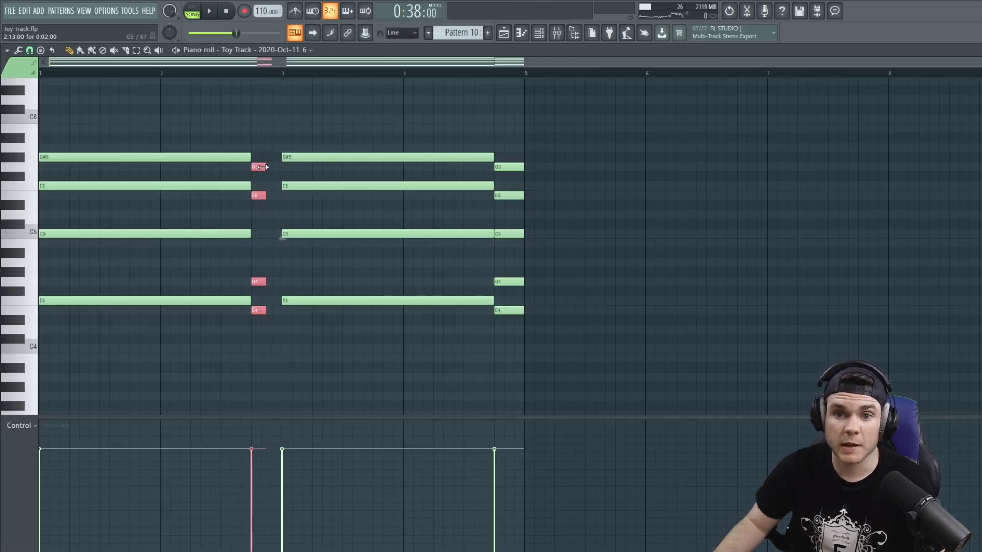
Audition the chord texture and adjust the high-pass band of Fruity parametric EQ 2 on Insert 22.
key(space)
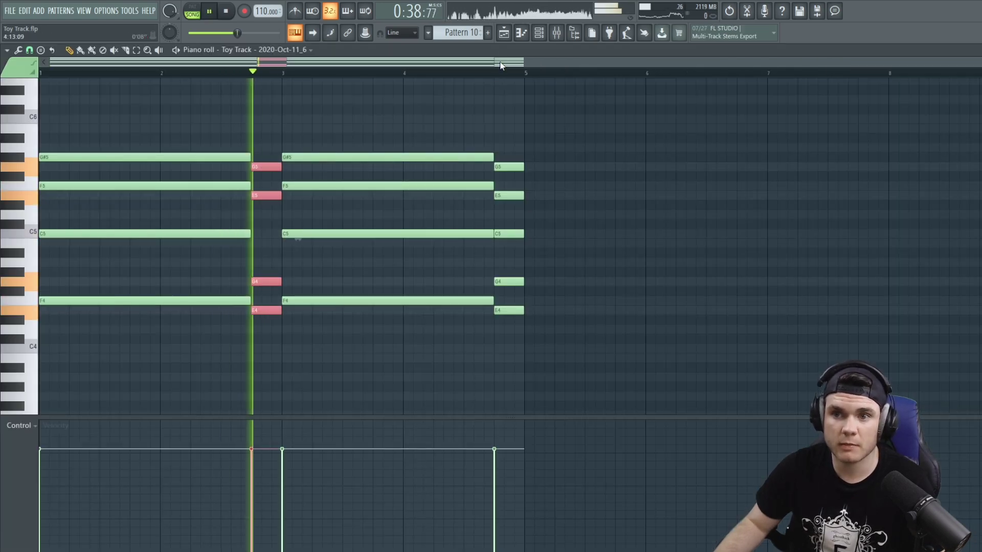
click(504, 33)
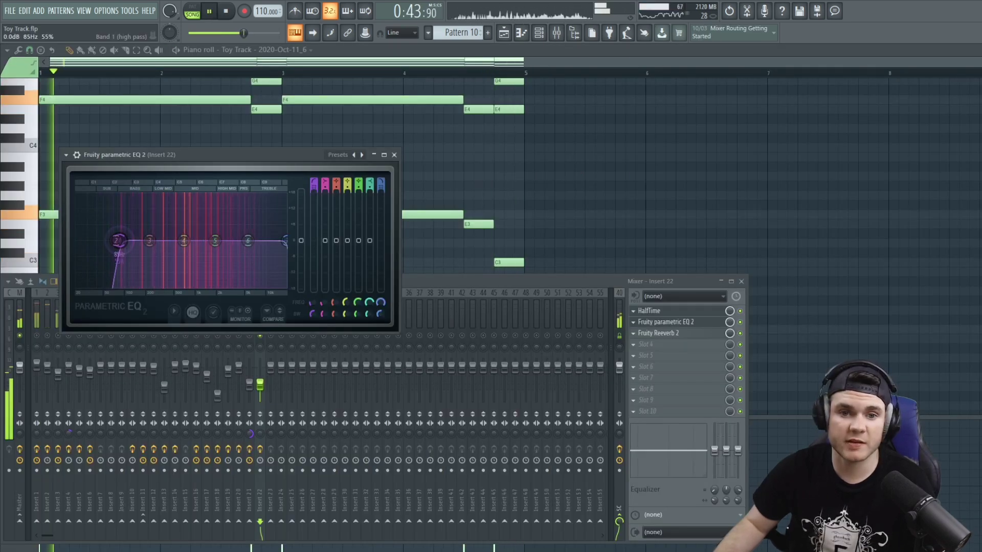
drag(110, 241, 153, 227)
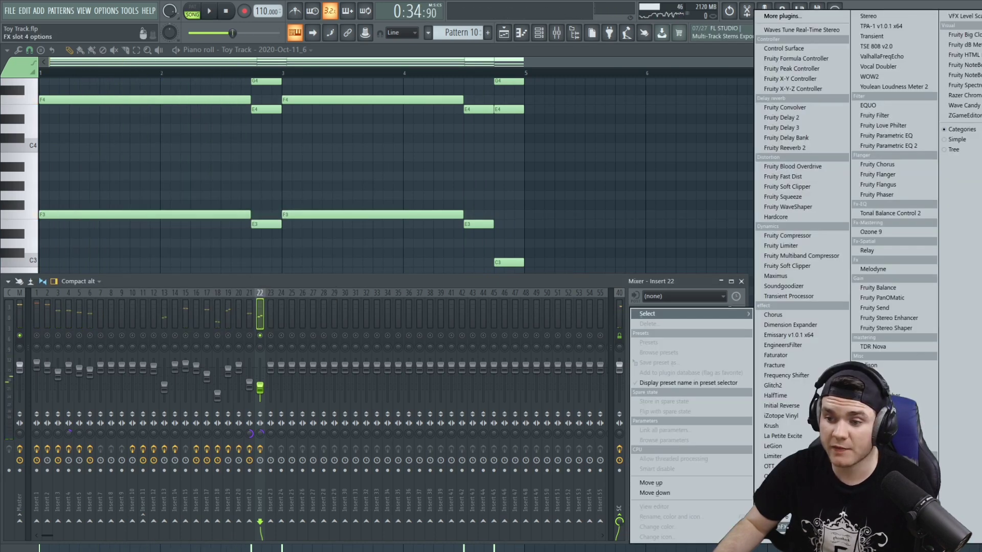
Add SerumFX before Fruity Reeverb 2 on Insert 22 and reshape LFO 1 so its peak sits near the start.
click(777, 466)
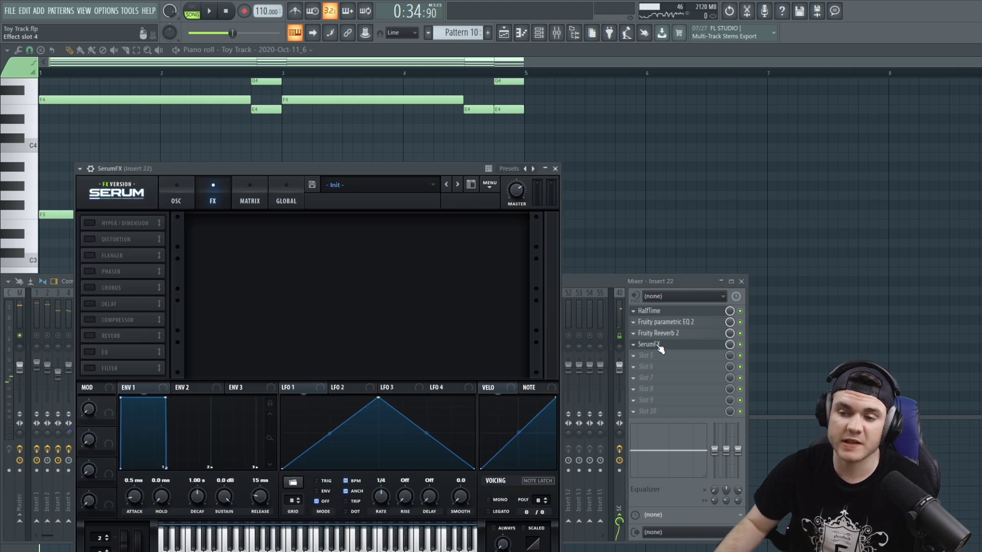
drag(657, 345, 661, 337)
click(185, 204)
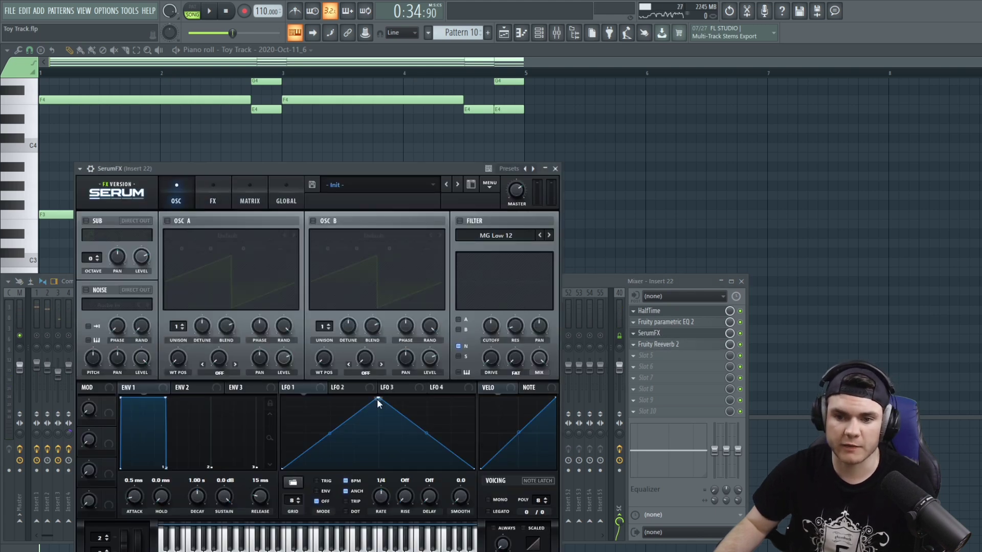
drag(377, 403, 306, 401)
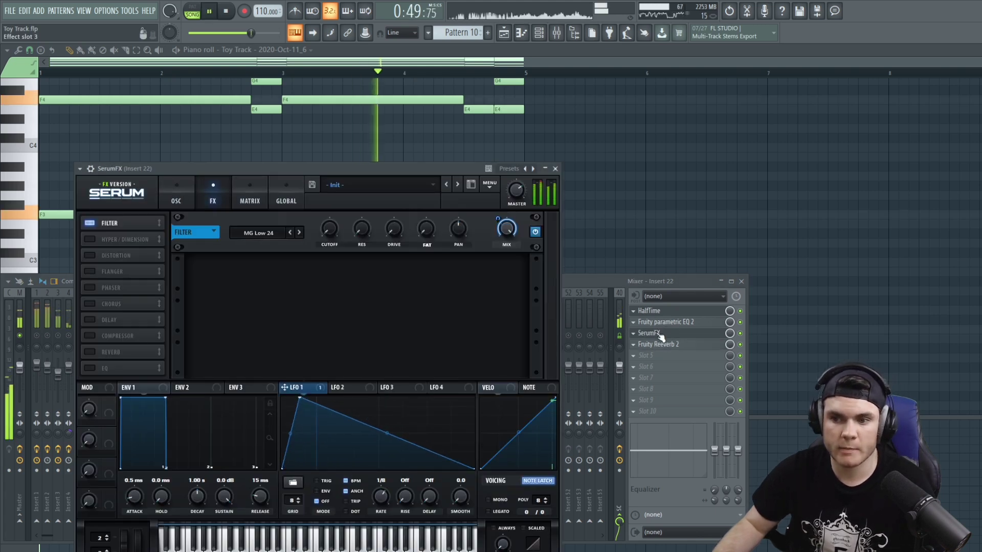
click(648, 333)
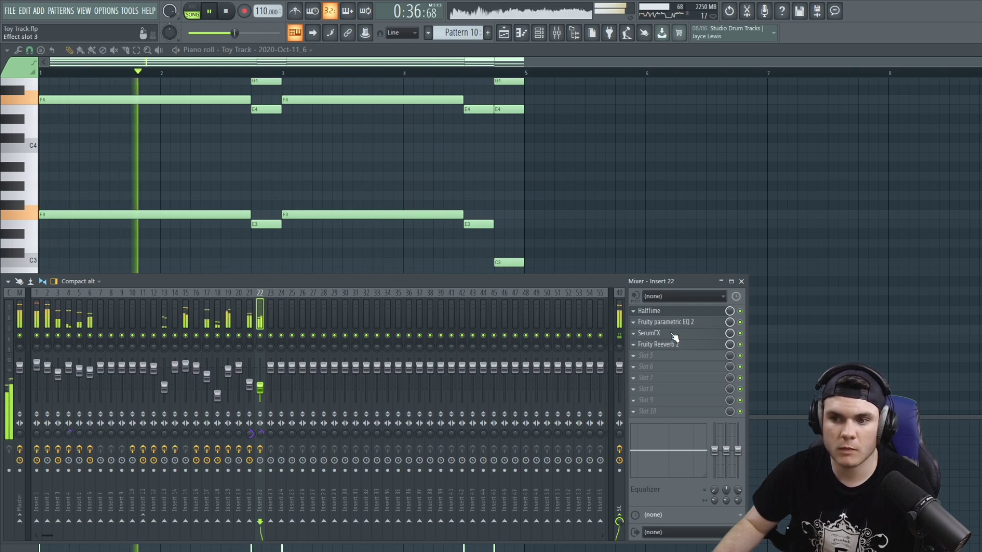
click(672, 336)
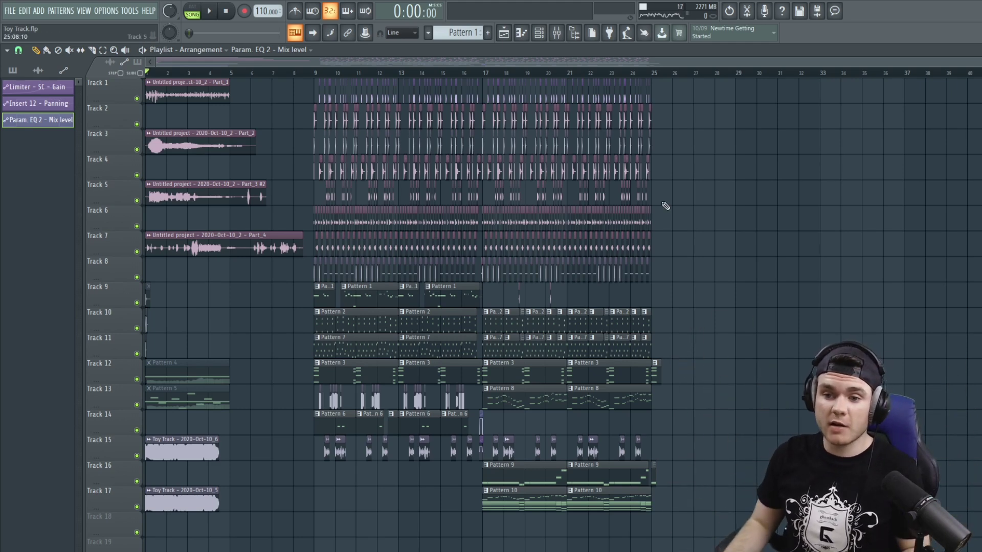
Review the full arrangement in the playlist and set the playback position to bar 17, the start of the second section.
scroll(569, 76, up, 2)
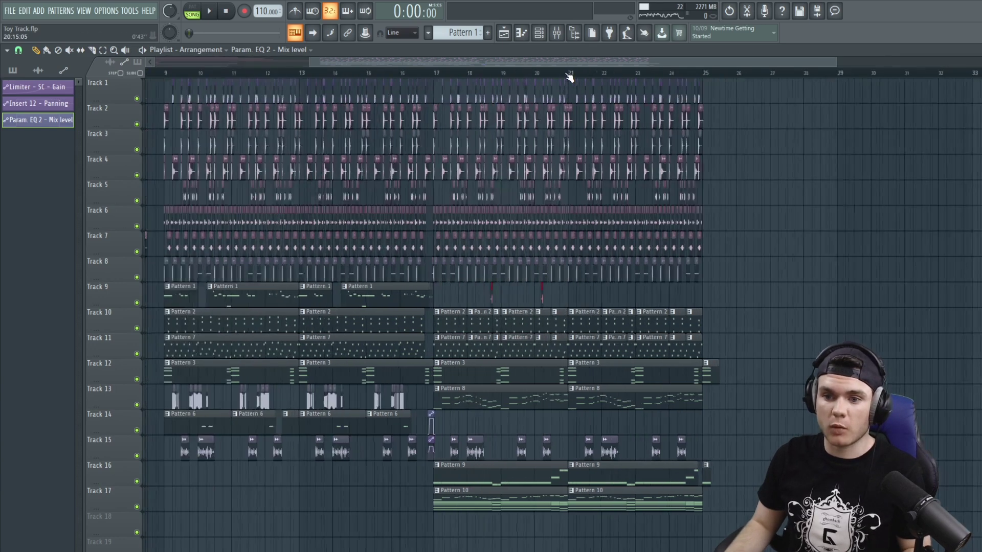
scroll(569, 76, up, 2)
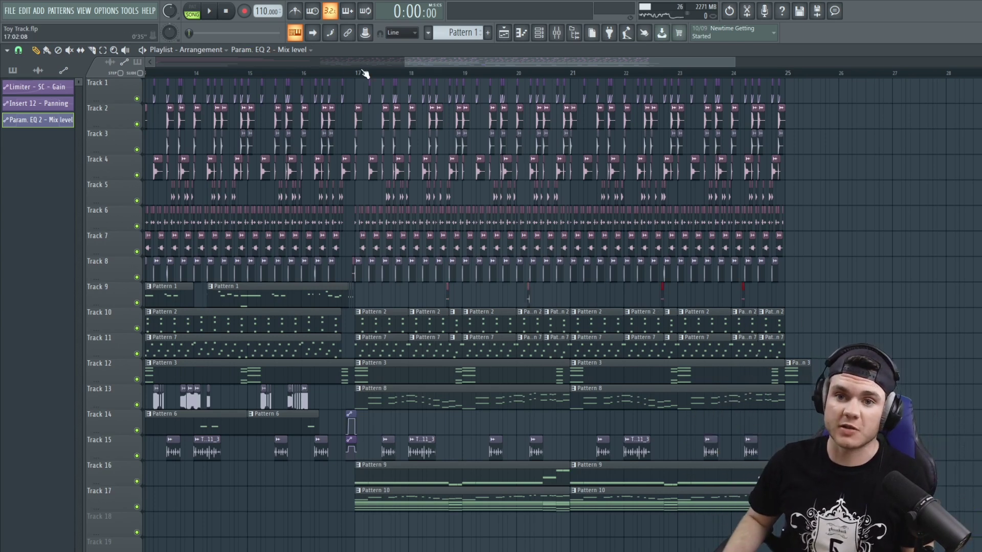
click(358, 73)
scroll(358, 73, down, 2)
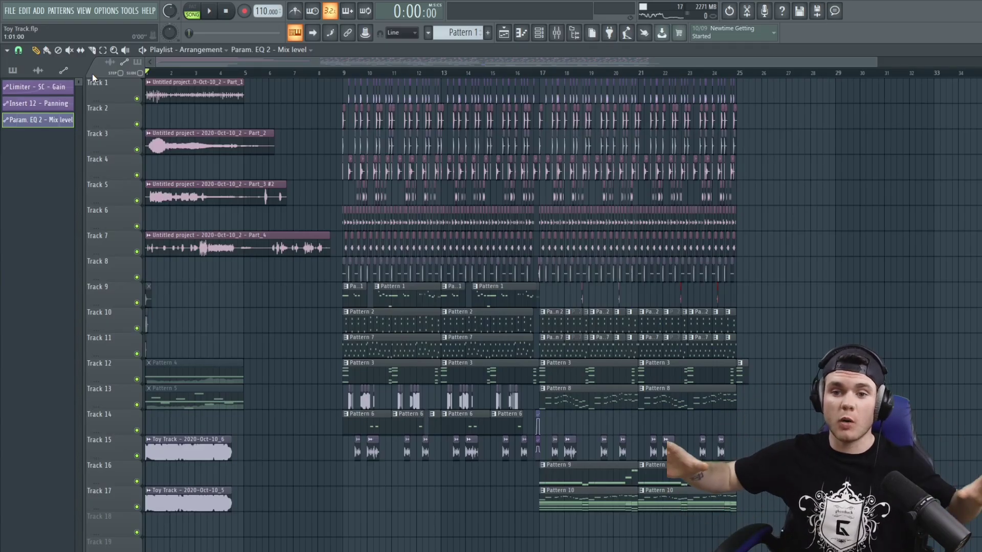
Audition the original toy recordings Part_1 on Track 1 and Part_2 on Track 3, soloing each track in turn.
key(space)
ctrl+click(137, 98)
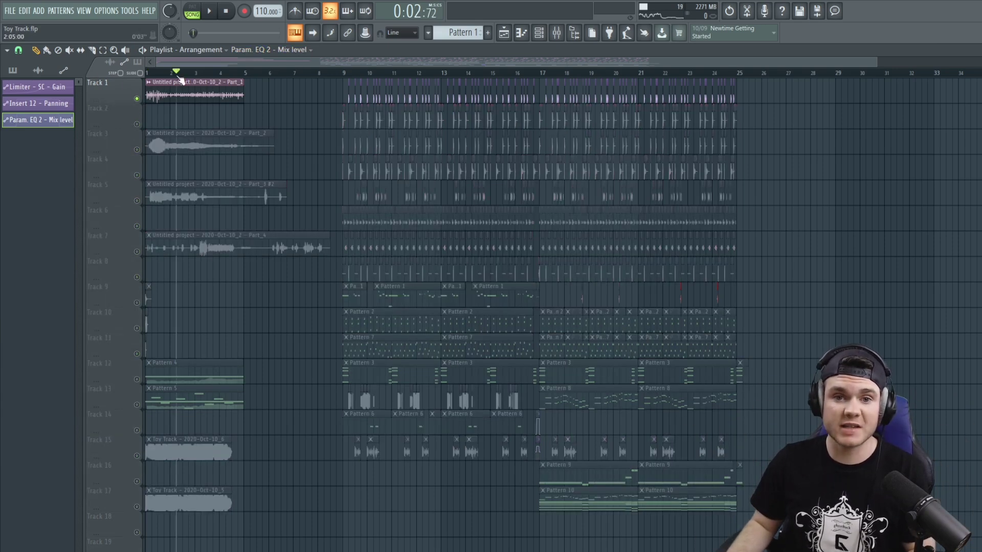
key(space)
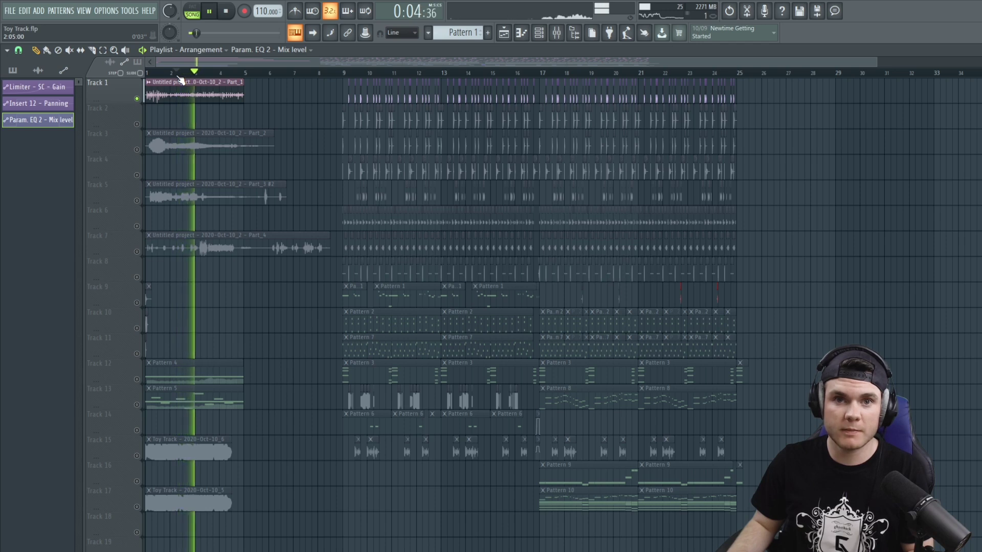
key(space)
ctrl+click(137, 149)
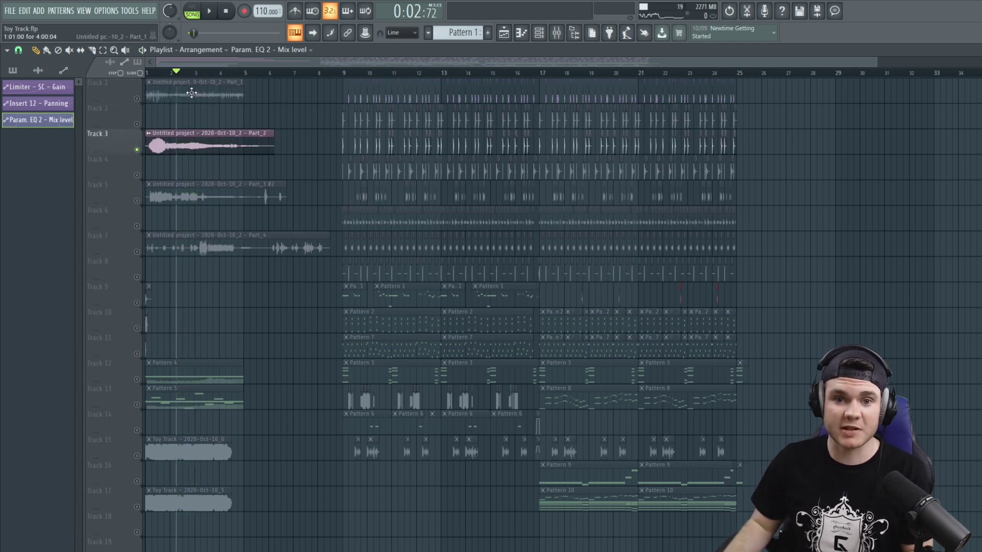
key(space)
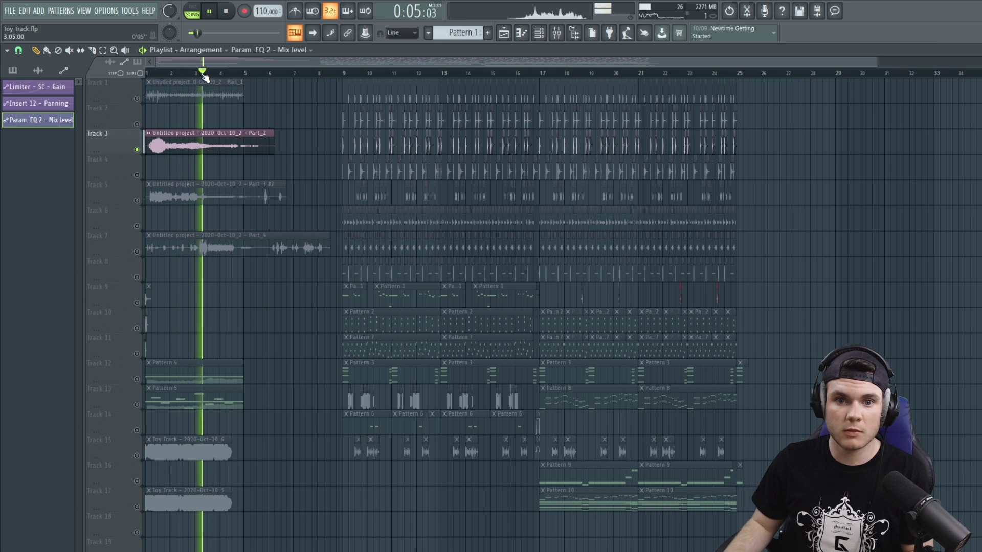
key(space)
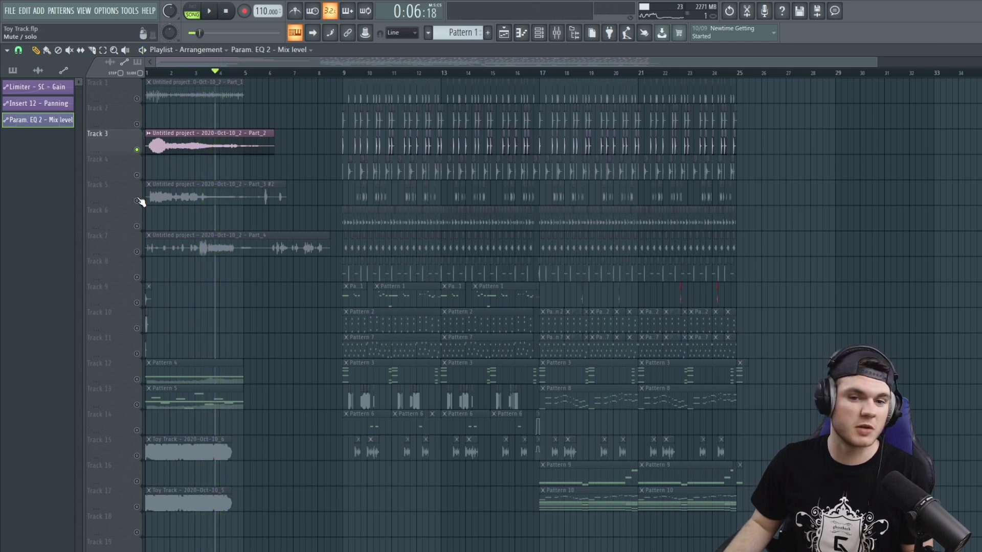
Solo Track 5 and audition the Part_3 #2 recording from two positions before bar 4.
ctrl+click(136, 201)
click(163, 73)
key(space)
click(199, 73)
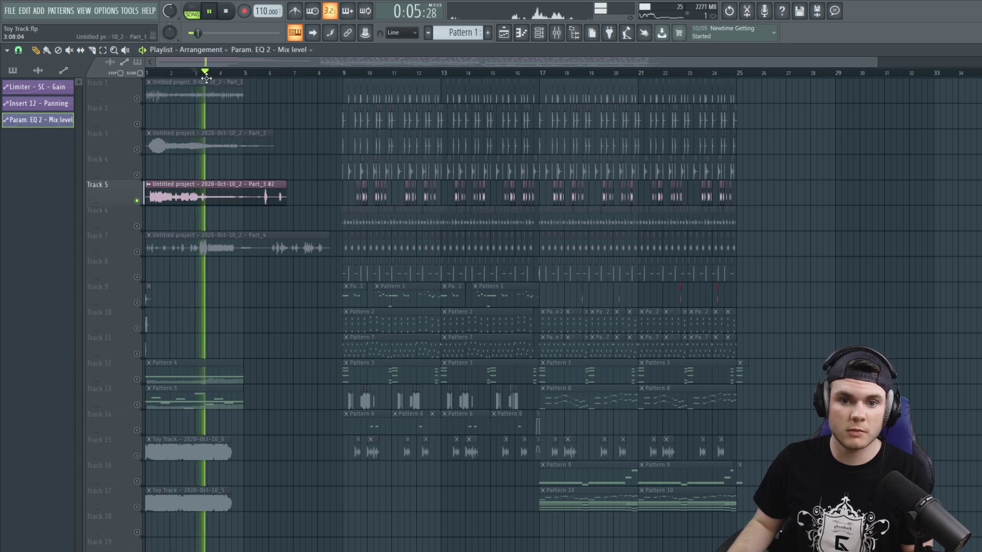
key(space)
Solo Track 7 and audition the Part_4 recording from about bar 3 and again from about bar 6.
ctrl+click(136, 252)
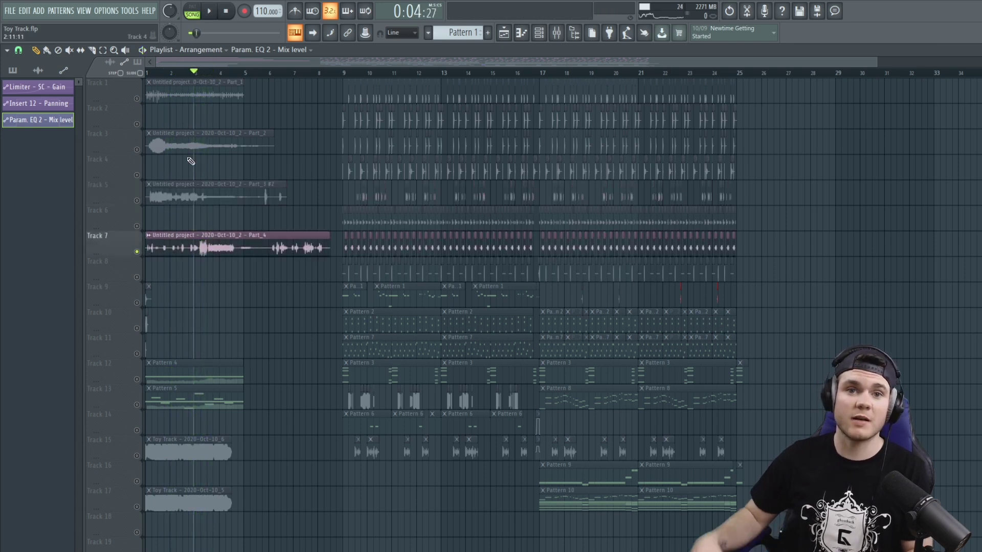
key(space)
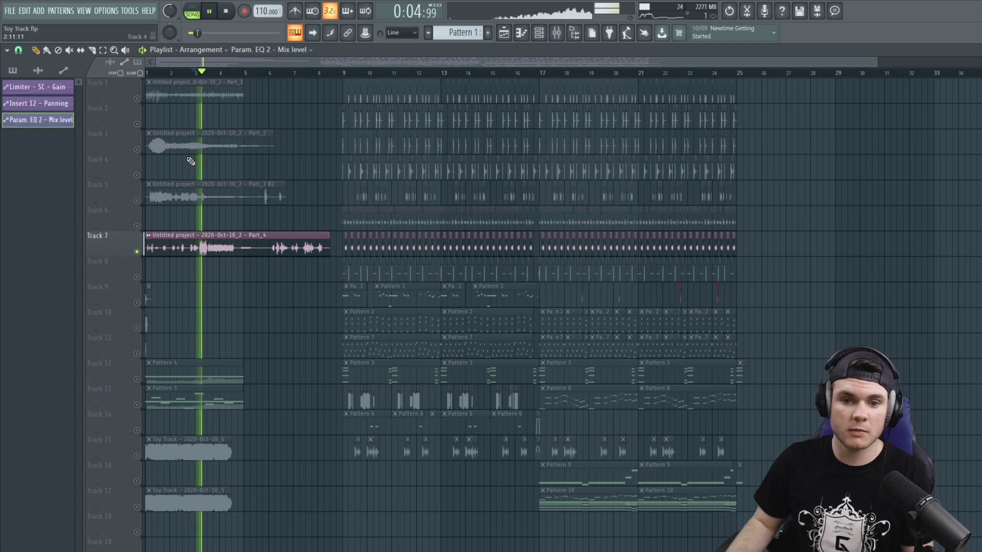
click(273, 75)
key(space)
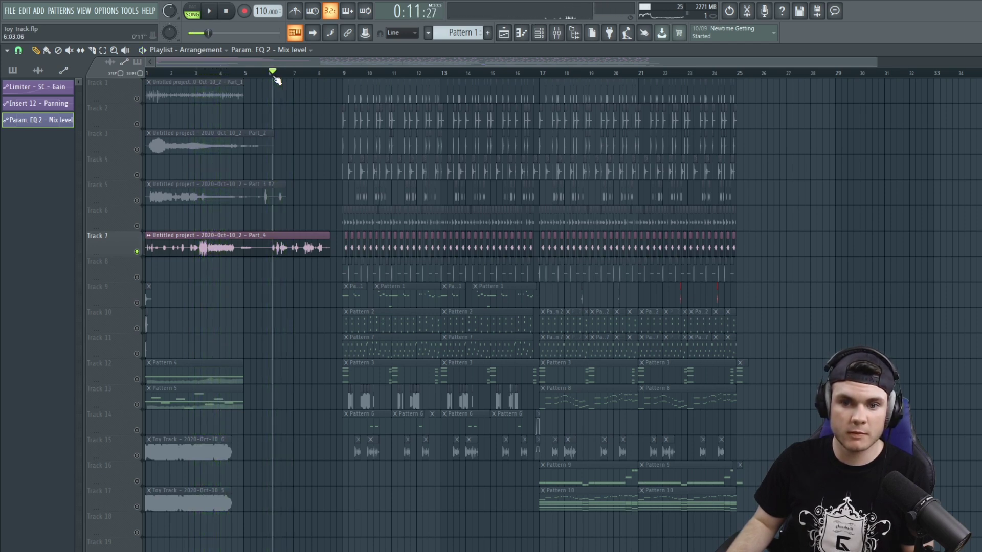
Isolate Tracks 9, 10 and 11 and return playback to bar 1 for their short source samples.
right_click(137, 302)
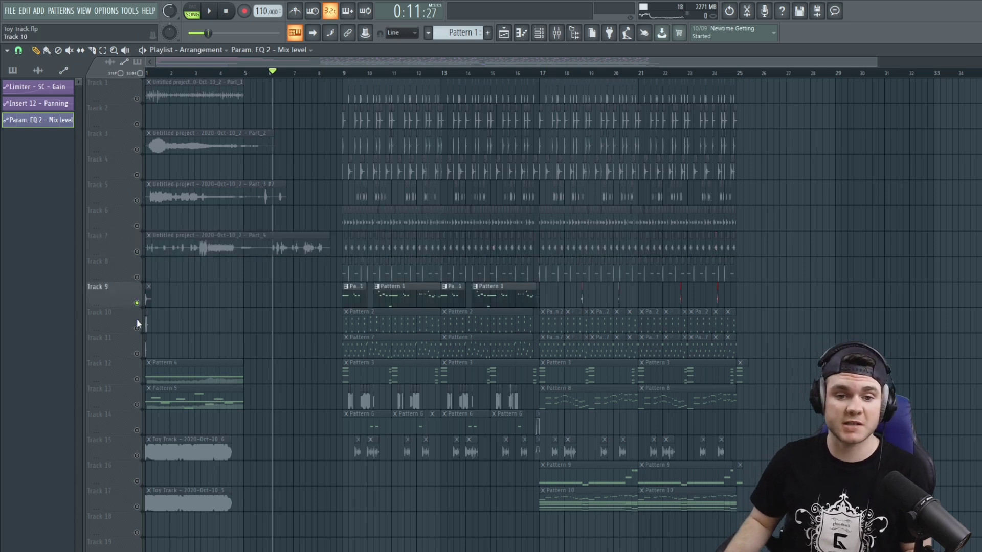
click(137, 328)
click(137, 354)
drag(872, 61, 376, 61)
click(148, 74)
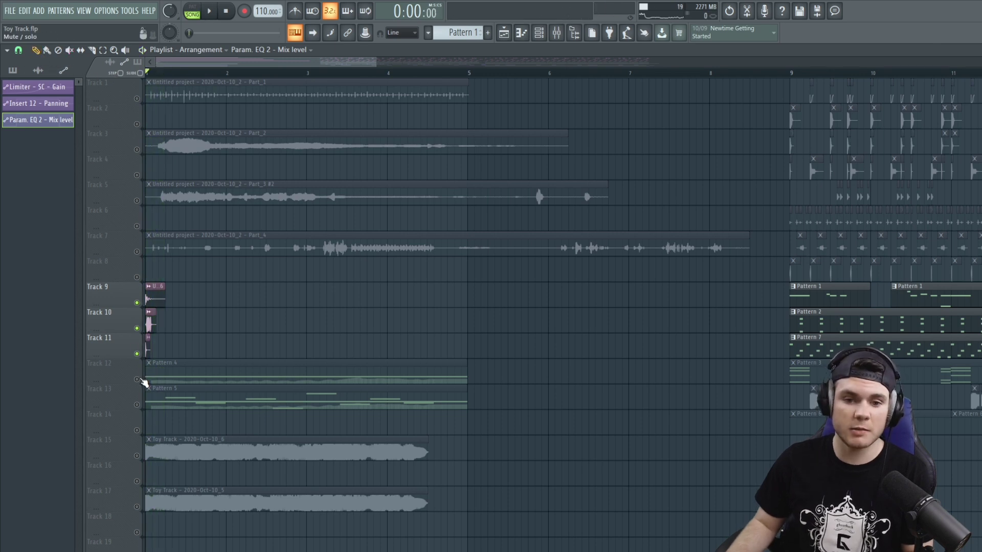
Solo Tracks 2 and 3 in turn, followed by the Toy Track recordings on Tracks 15 and 17.
right_click(137, 123)
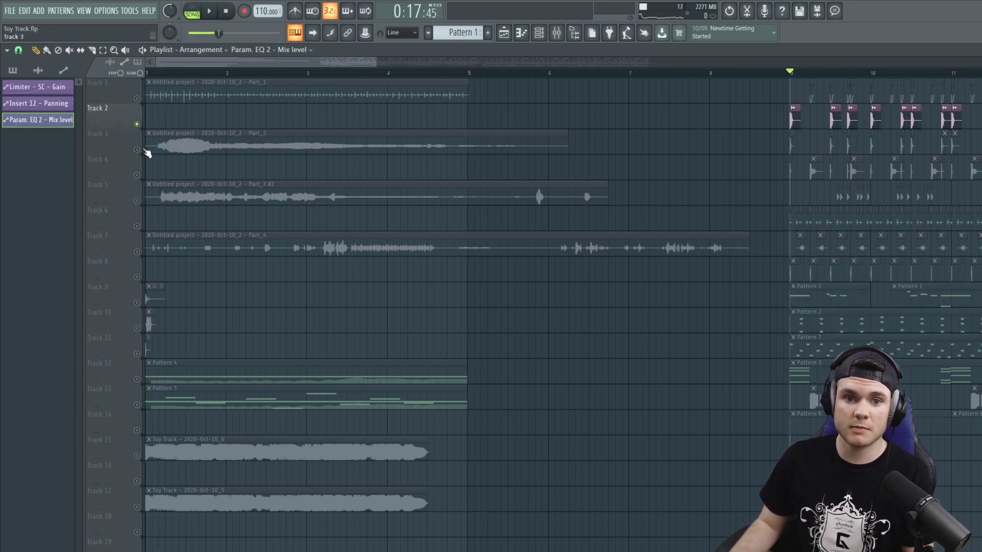
right_click(137, 150)
right_click(138, 455)
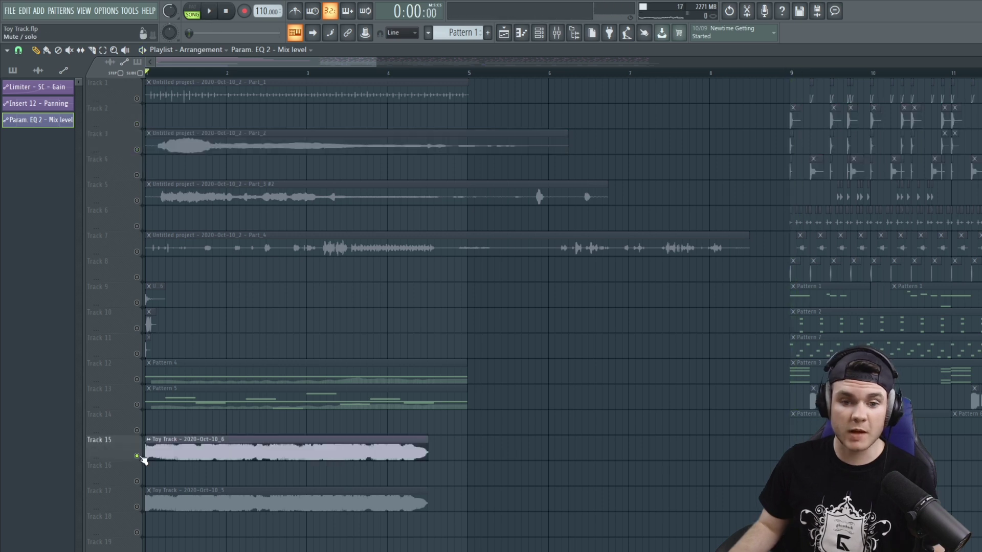
key(space)
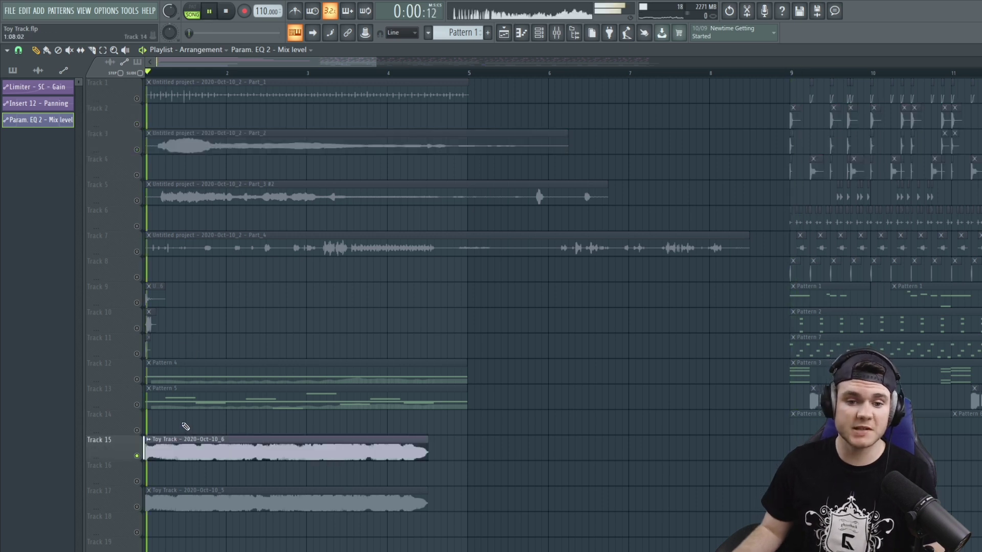
right_click(137, 506)
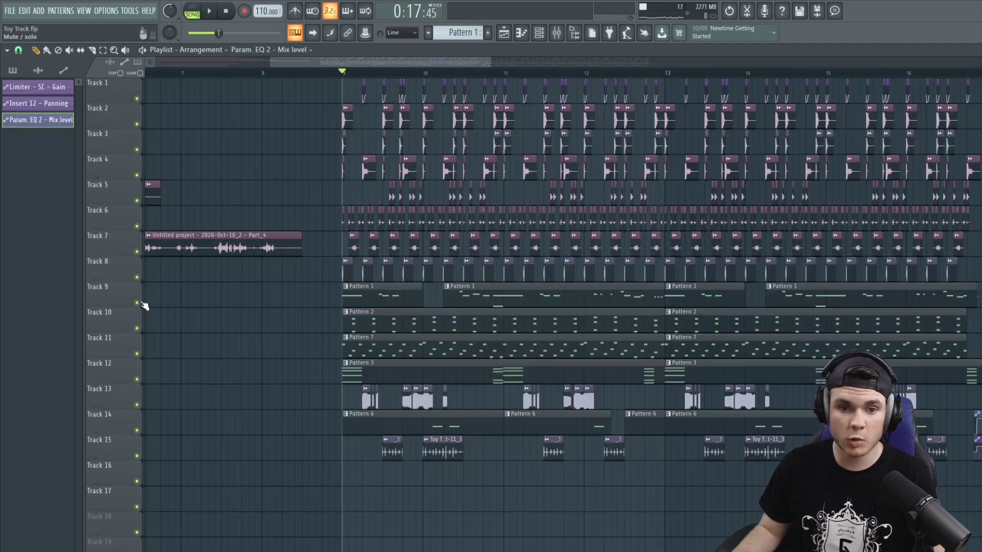
Audition Pattern 1 on Track 9 and Pattern 2 on Track 10 from bar 9, soloing each track in turn.
right_click(137, 303)
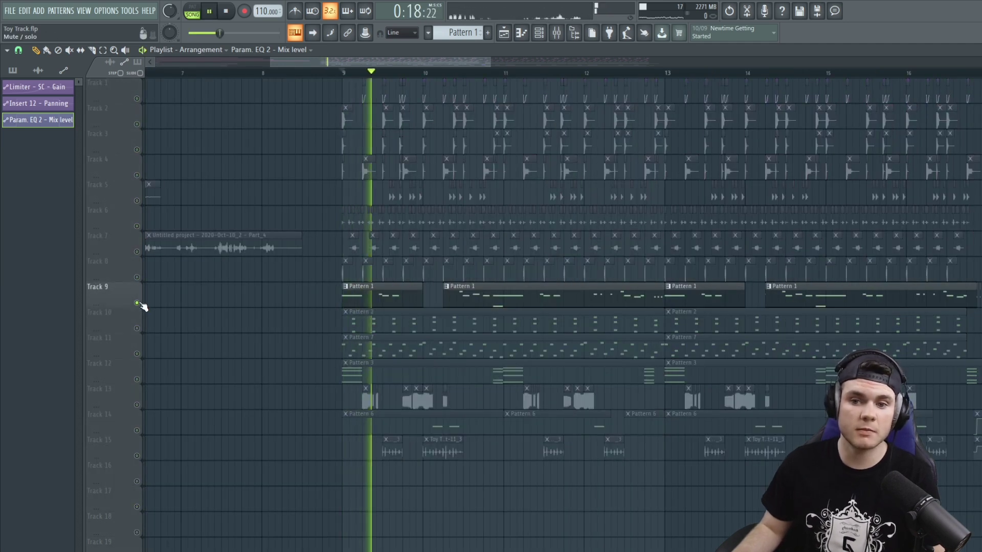
right_click(137, 329)
key(space)
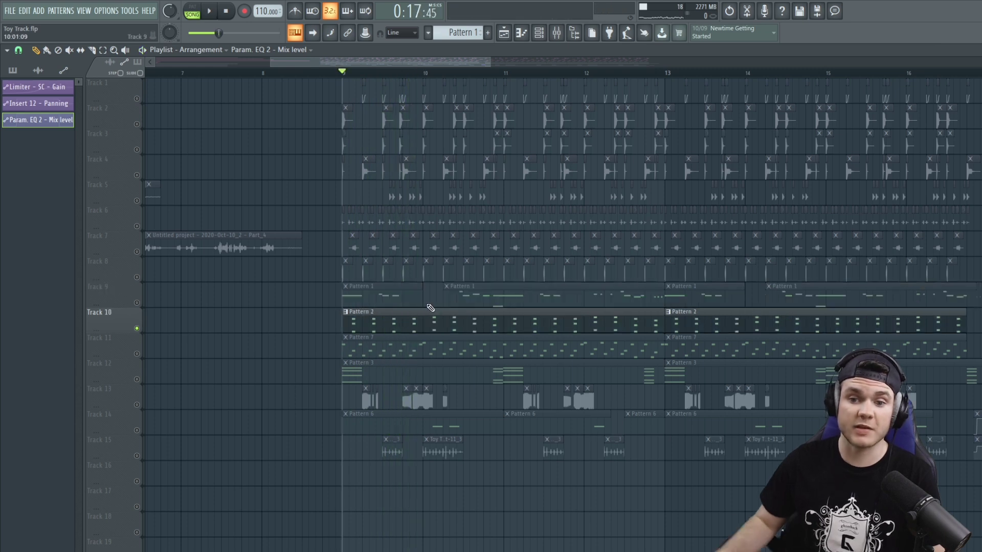
key(space)
key(space)
Audition Pattern 7 on Track 11 and Pattern 3 on Track 12 from bar 9, soloing each track in turn.
right_click(137, 354)
key(space)
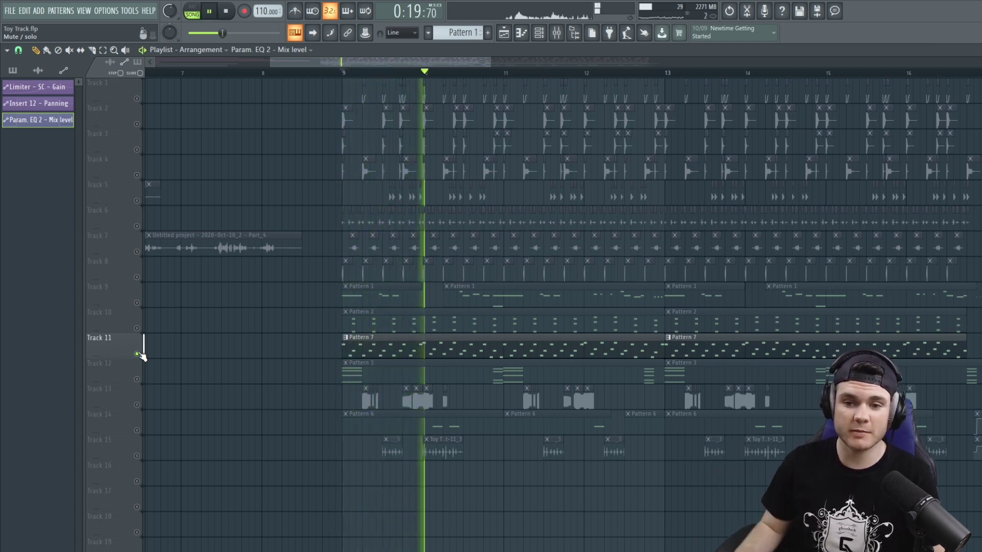
key(space)
right_click(137, 379)
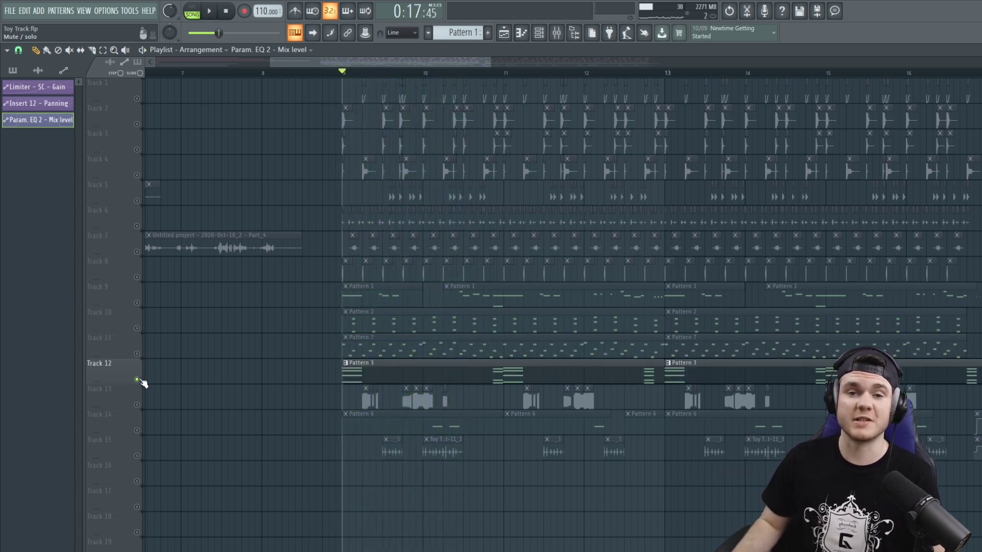
key(space)
key(space)
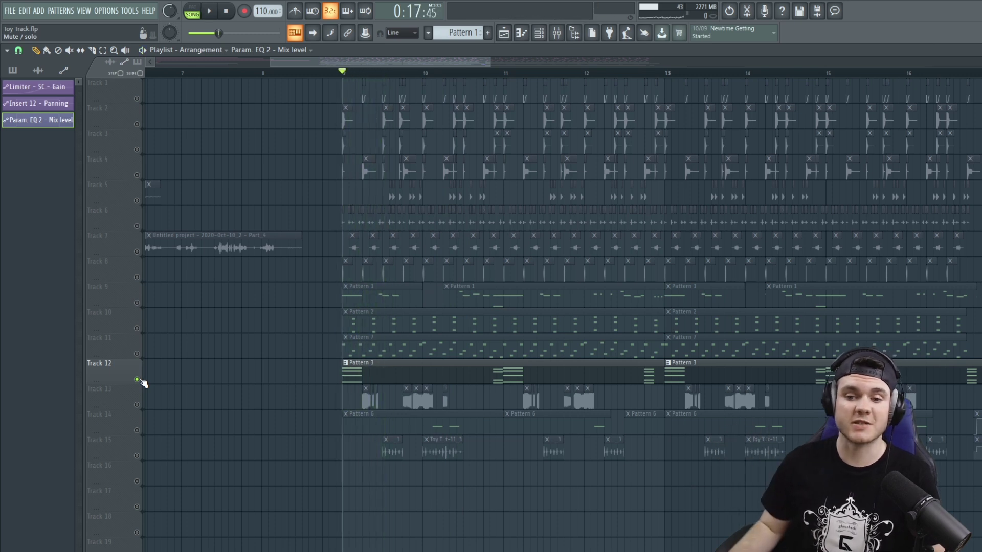
Solo Track 15 and audition its chopped audio clips in the first section.
right_click(137, 456)
key(space)
key(space)
Solo the audio chops on Track 13, play them from 9:05:00, and bring in Pattern 6 on Track 14.
right_click(137, 404)
click(362, 72)
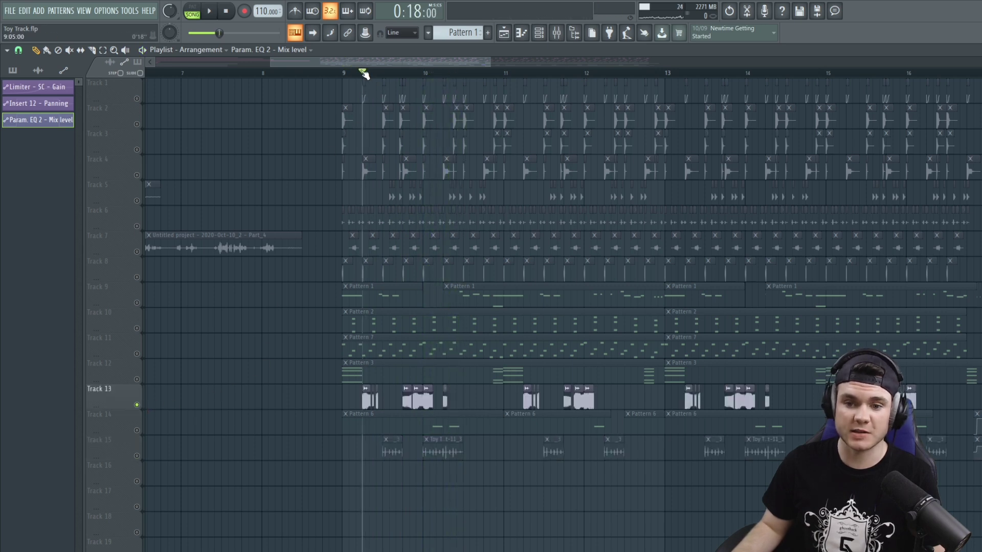
key(space)
click(137, 430)
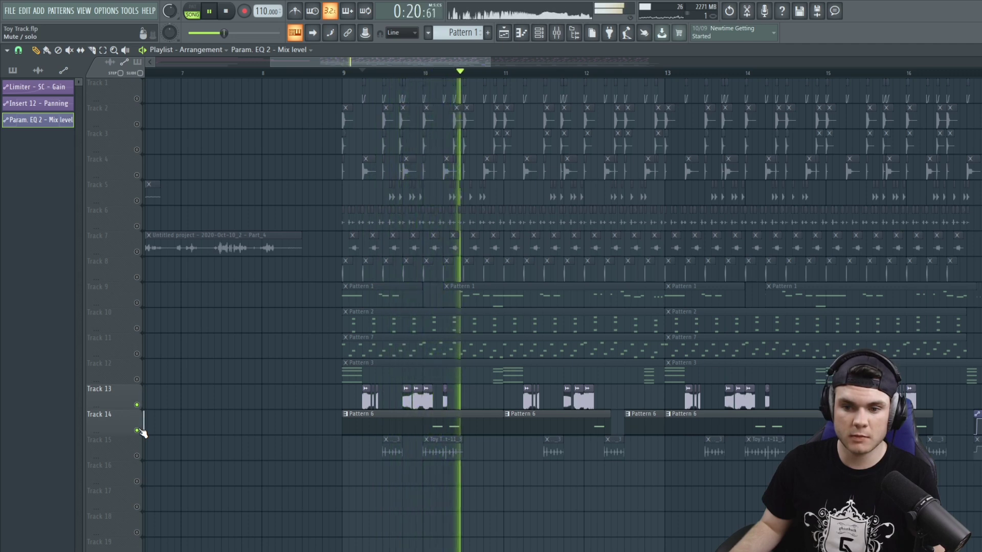
key(space)
Solo Track 6 and audition its percussion clips from just before bar 9.
drag(448, 73, 450, 72)
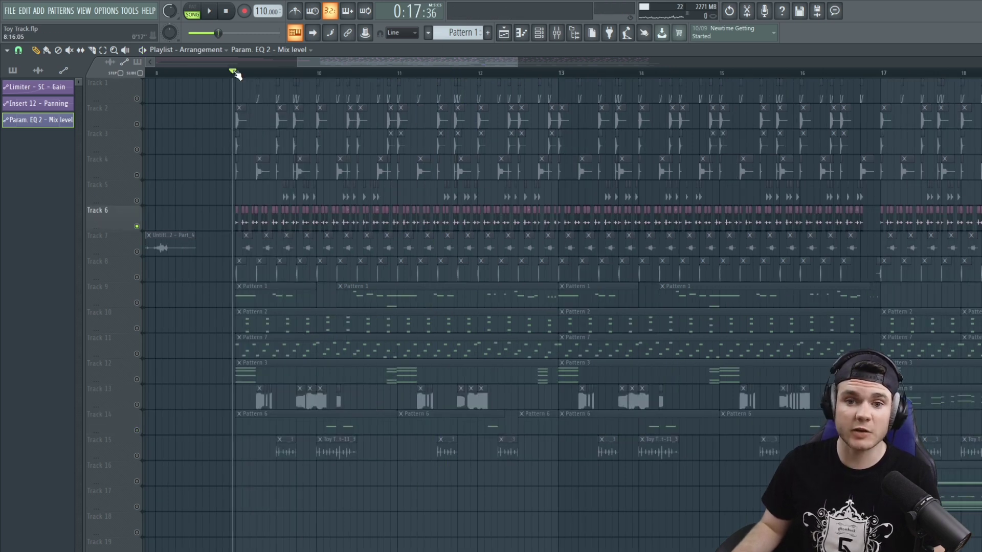
key(space)
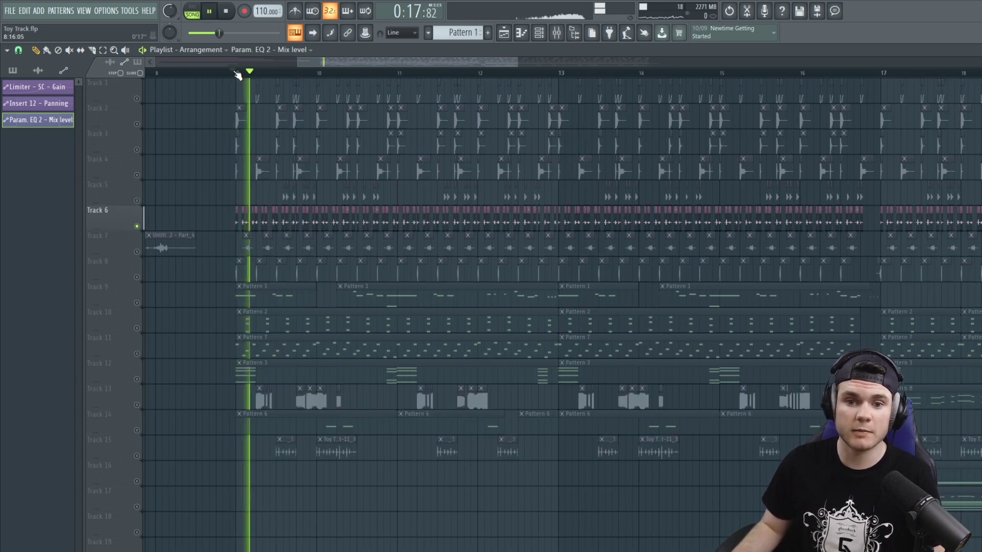
Solo and audition the percussion clips on Track 5 from 9:07:07 and on Track 8 from bar 9.
right_click(137, 200)
click(275, 73)
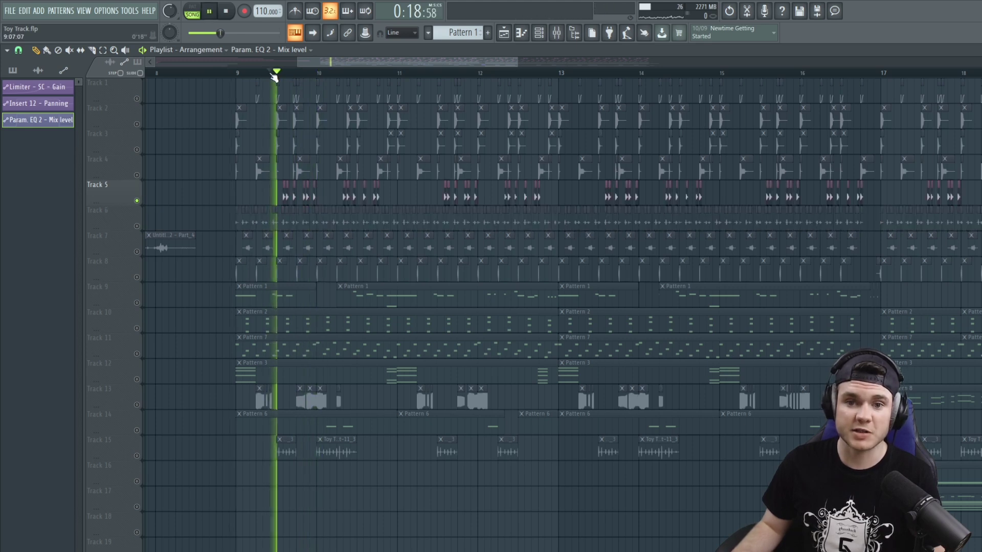
key(space)
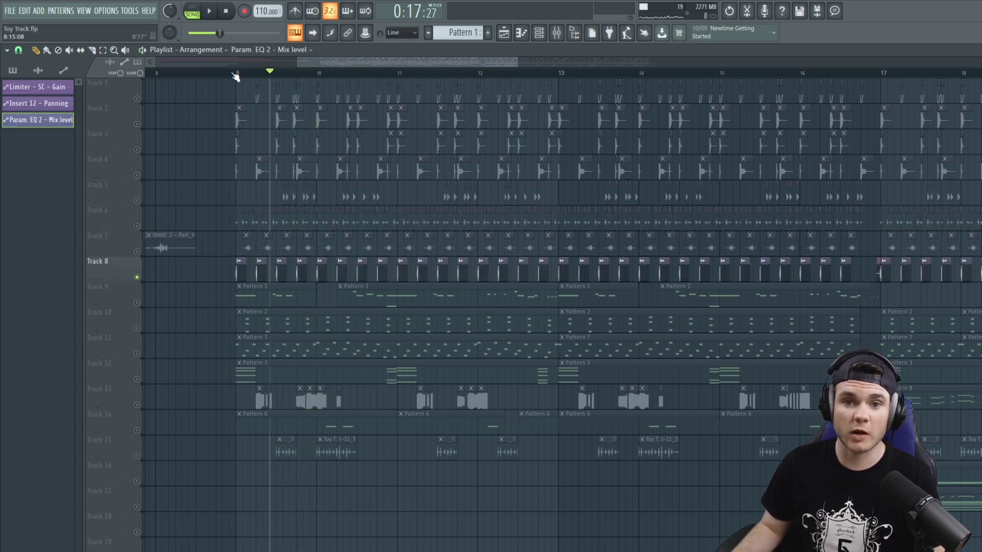
click(236, 72)
key(space)
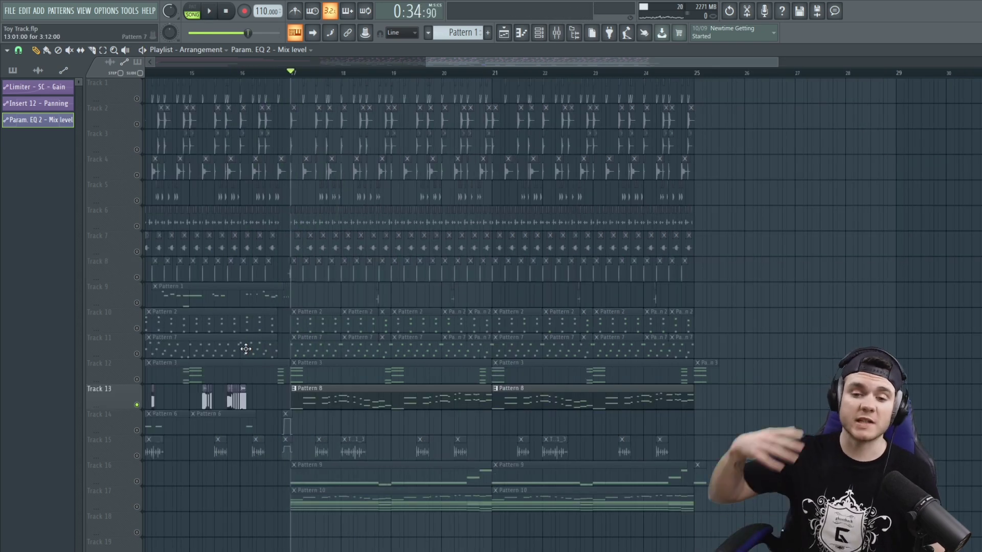
Audition Pattern 8 on Track 13 and Pattern 9 on Track 16 from bar 17, soloing each track in turn.
key(space)
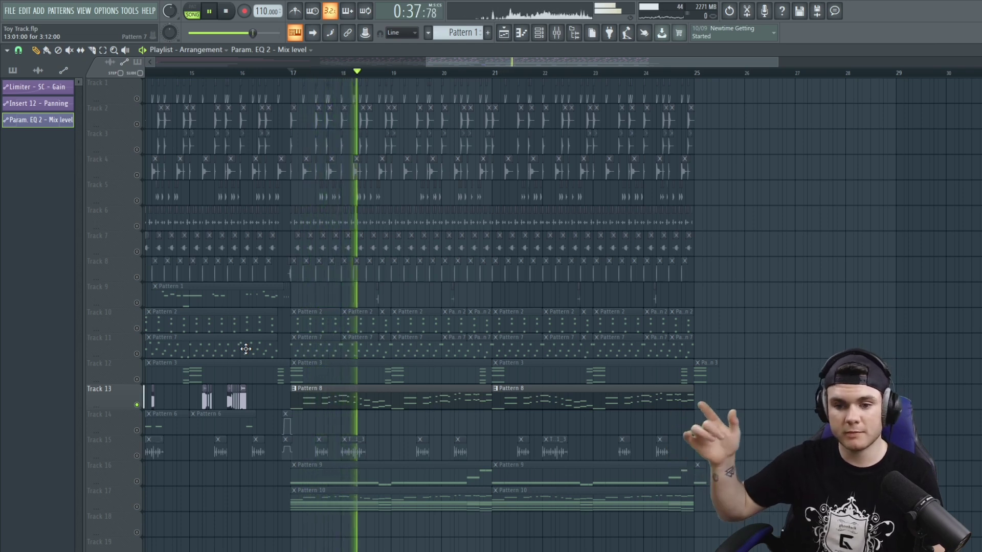
key(space)
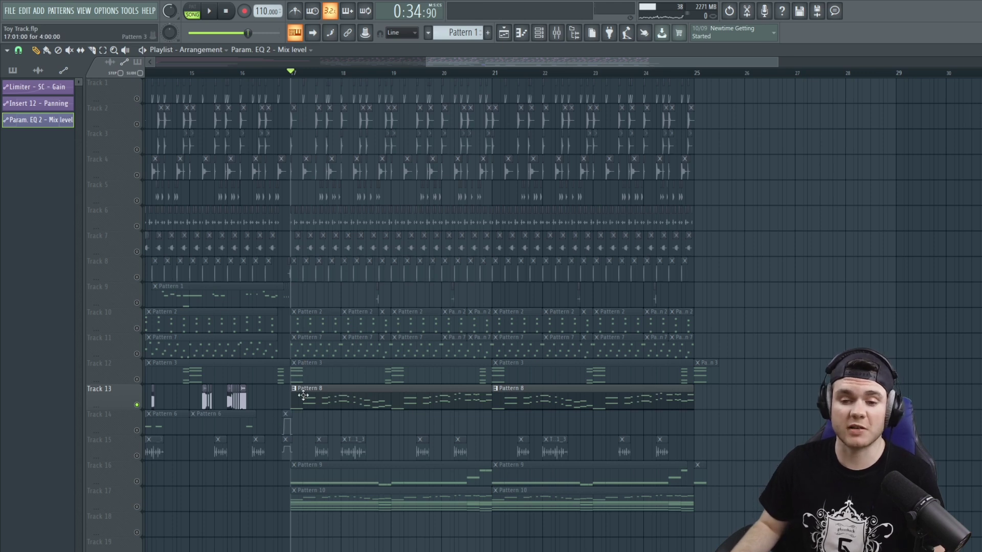
ctrl+click(138, 482)
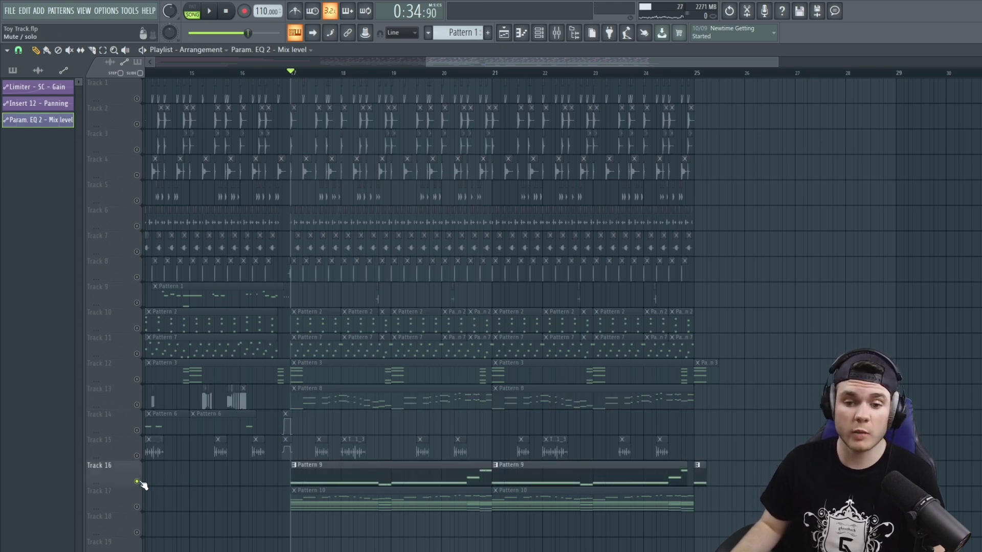
key(space)
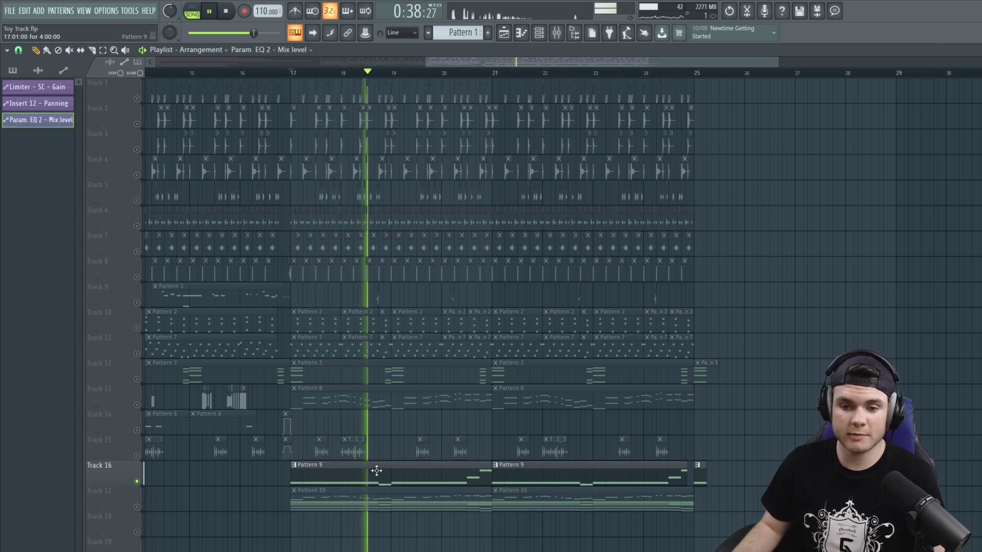
key(space)
Solo Track 17 and audition its Pattern 10 from bar 17.
ctrl+click(138, 508)
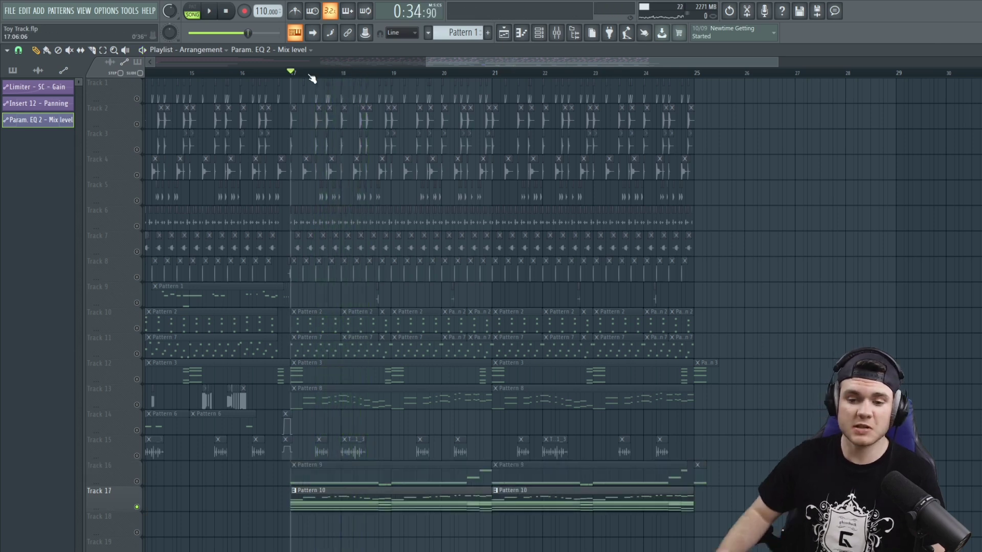
scroll(815, 202, down, 1)
key(space)
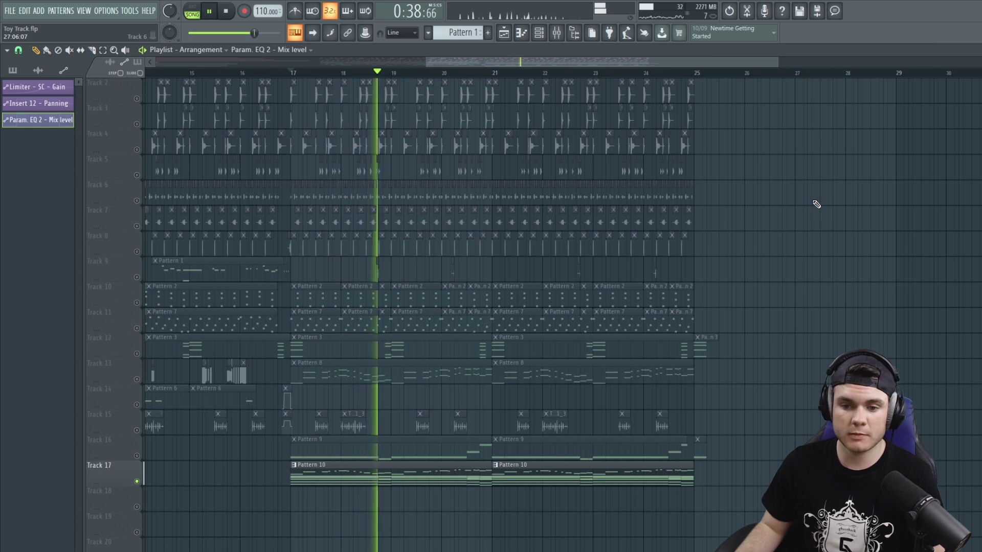
key(space)
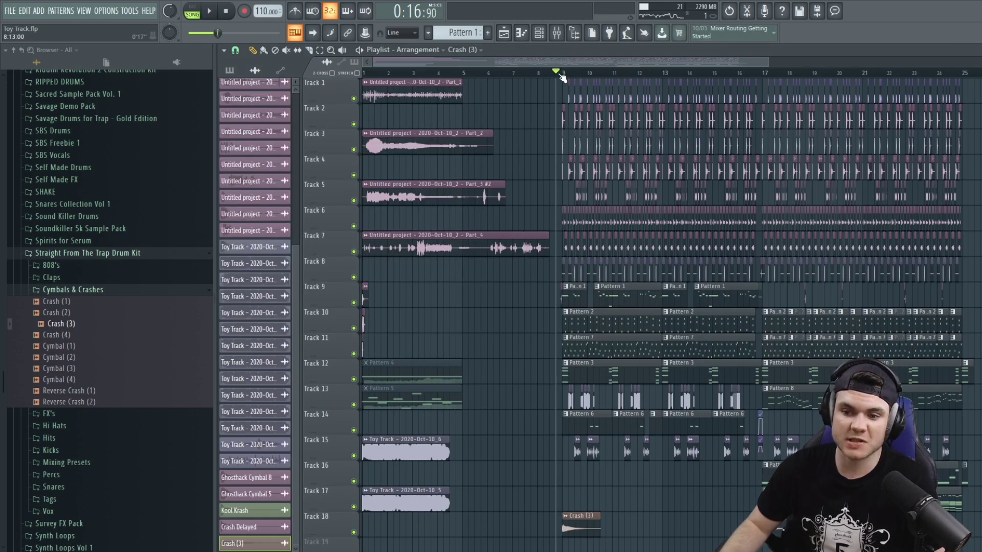
Place the playhead just before bar 9 and open the Crash (3) clip on Track 18.
click(560, 77)
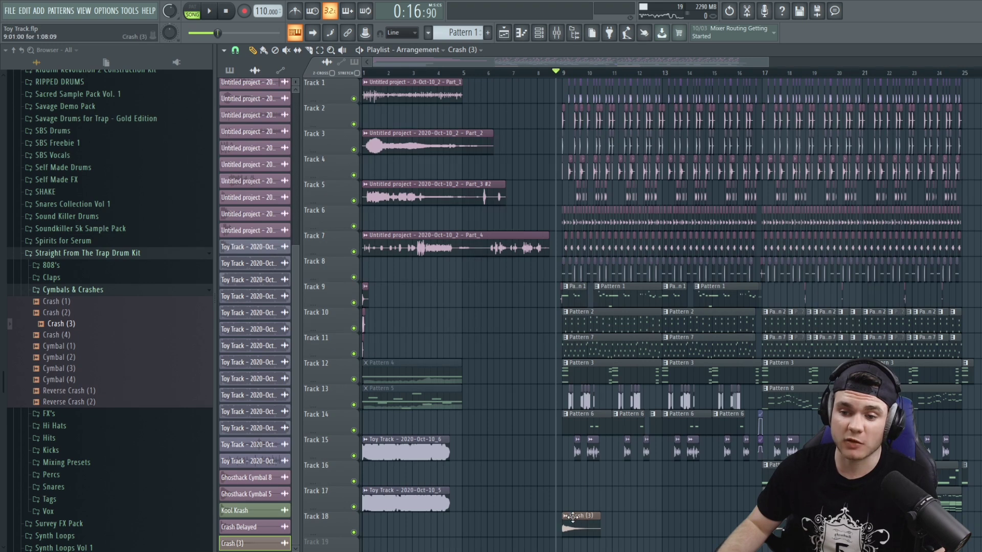
double_click(573, 517)
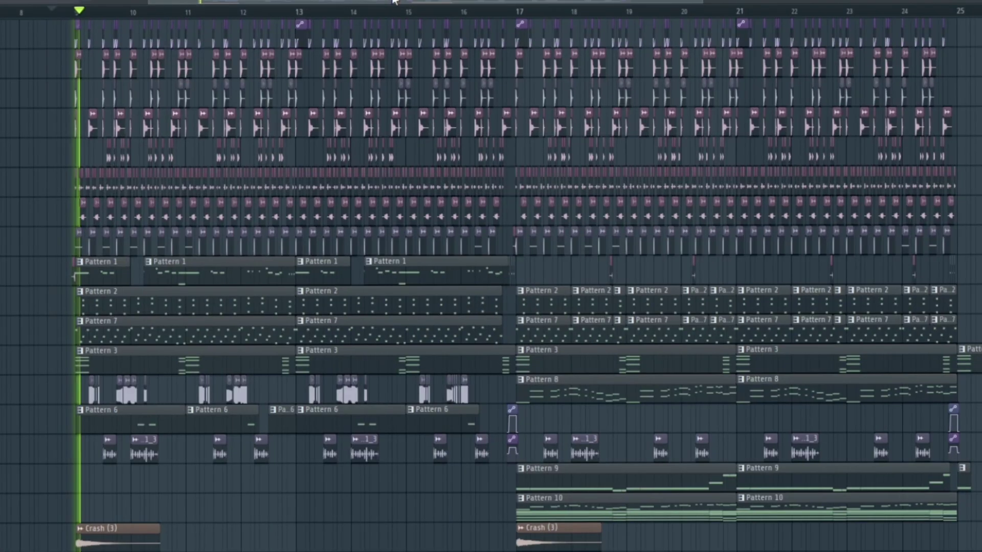